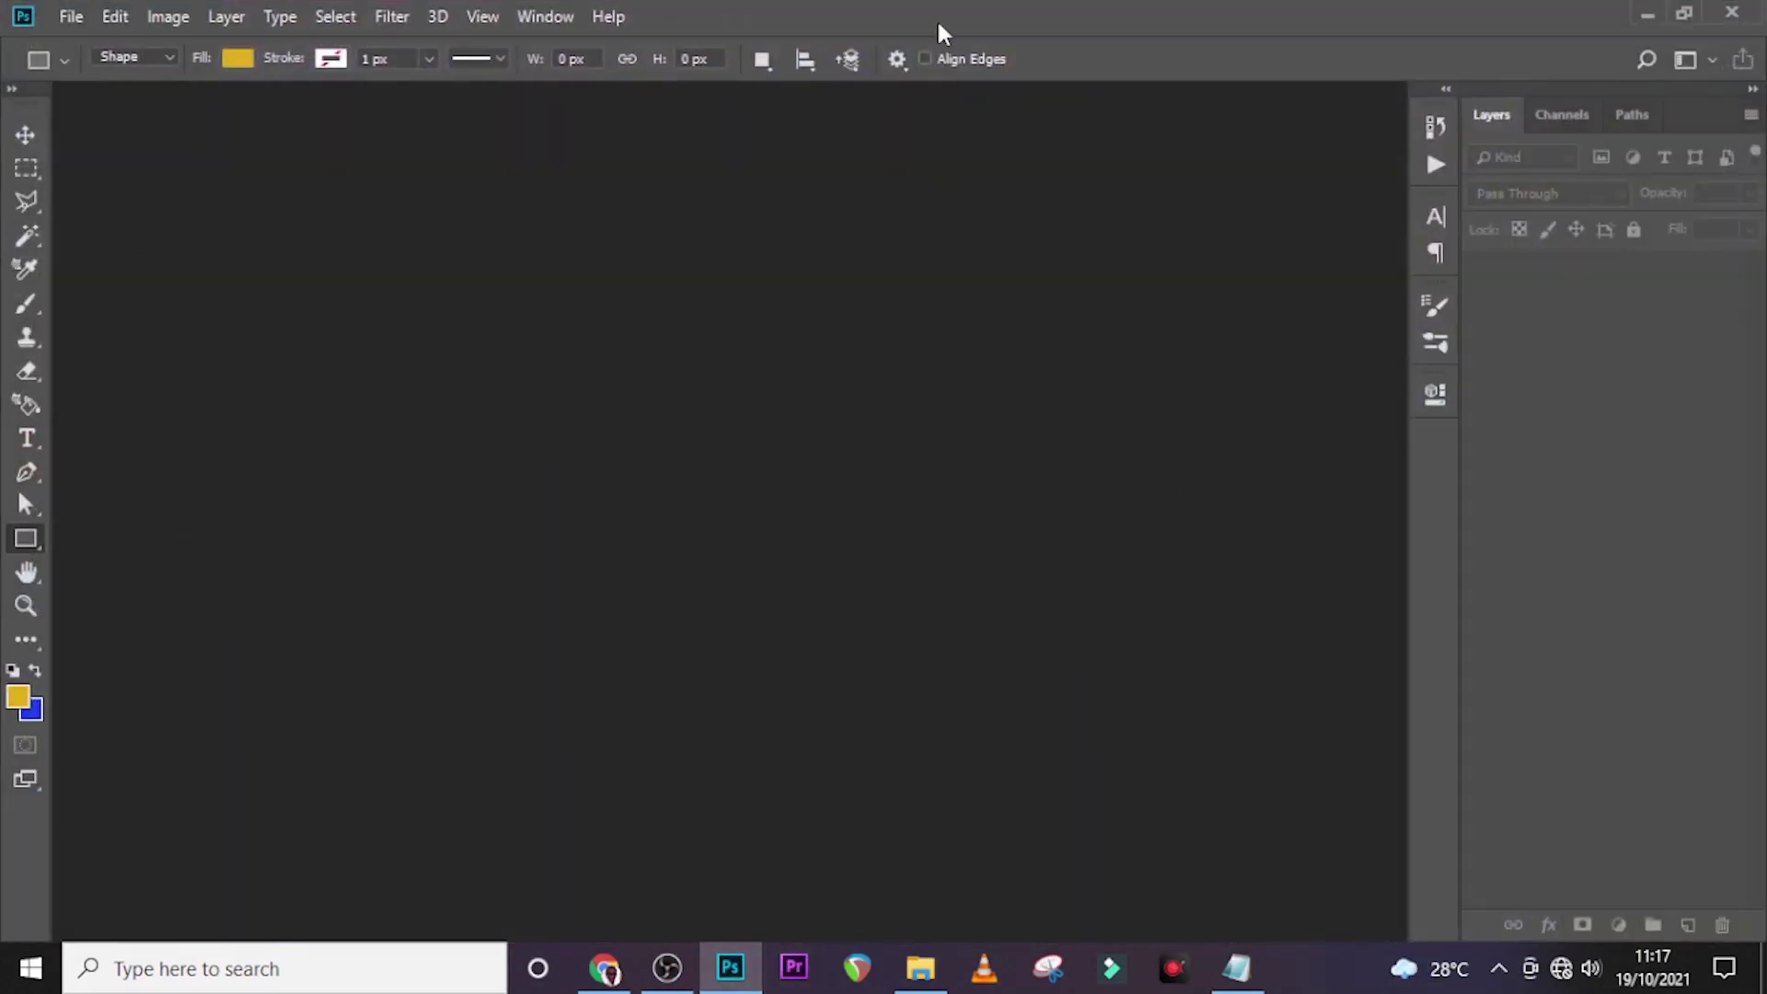
# Step: Create a new document named SCHOOL BANNER, 3218 by 1500 pixels at 72 pixels/inch in RGB Color
pyautogui.hotkey('ctrl', 'n')
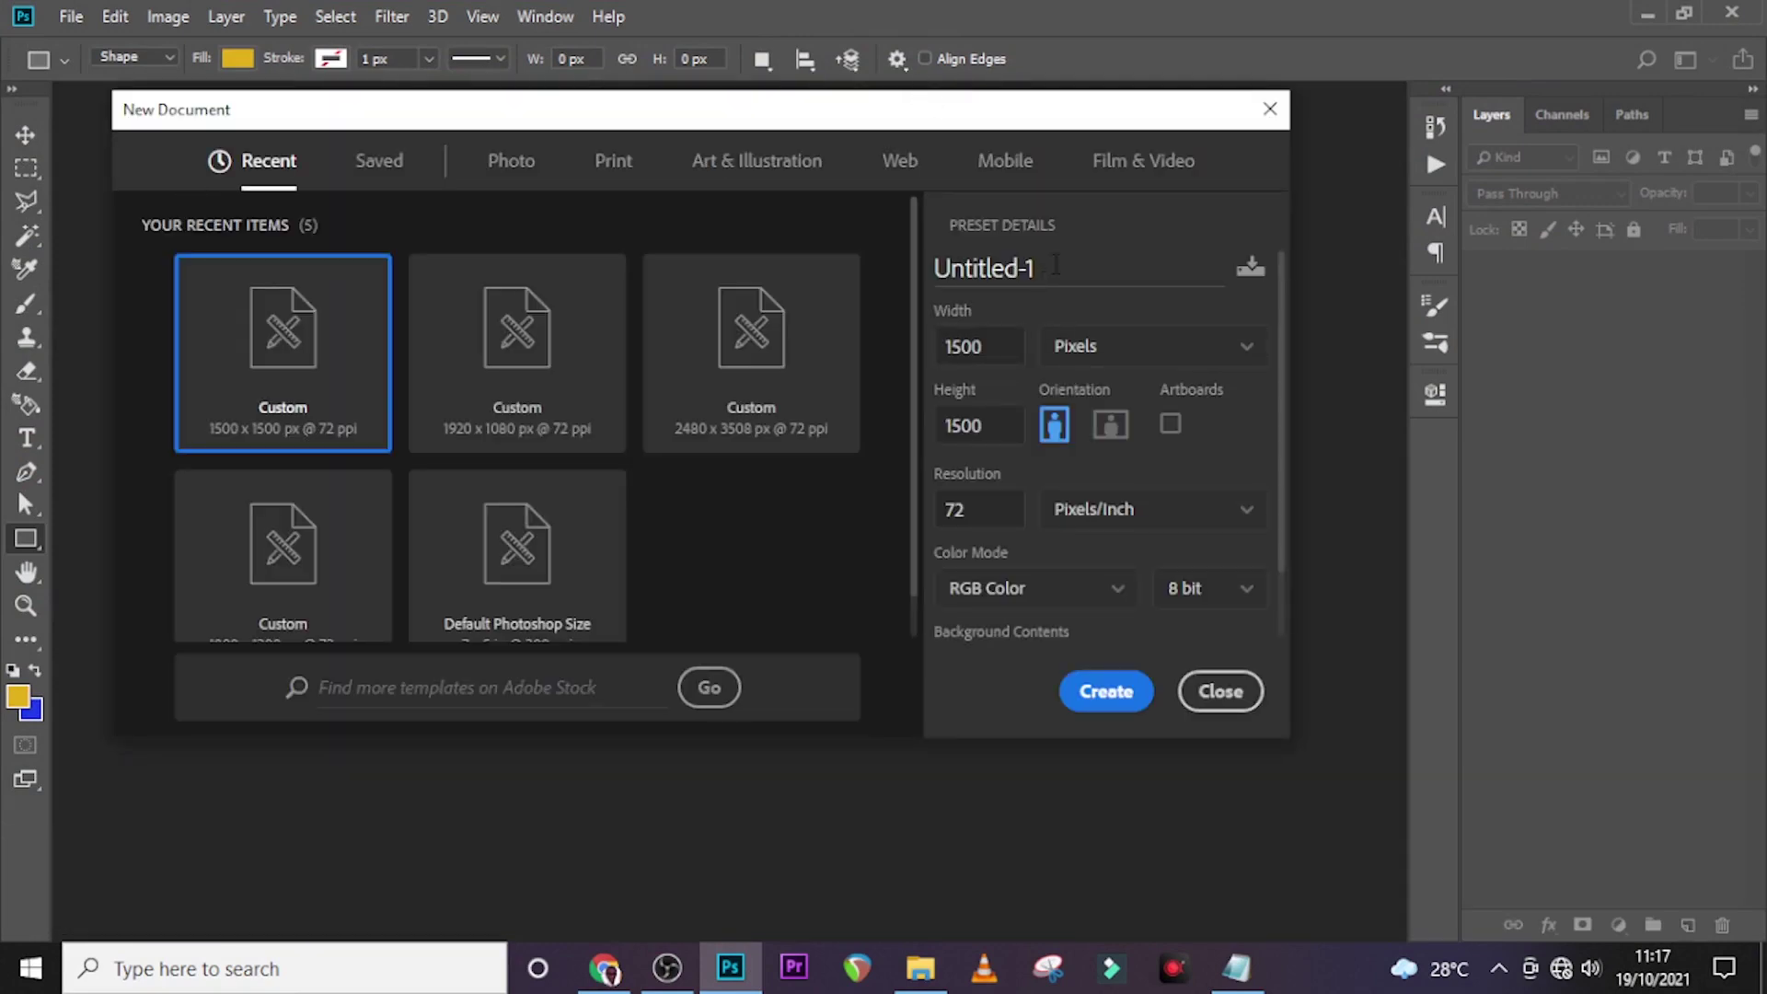
pyautogui.write('SCHOOL BANNER')
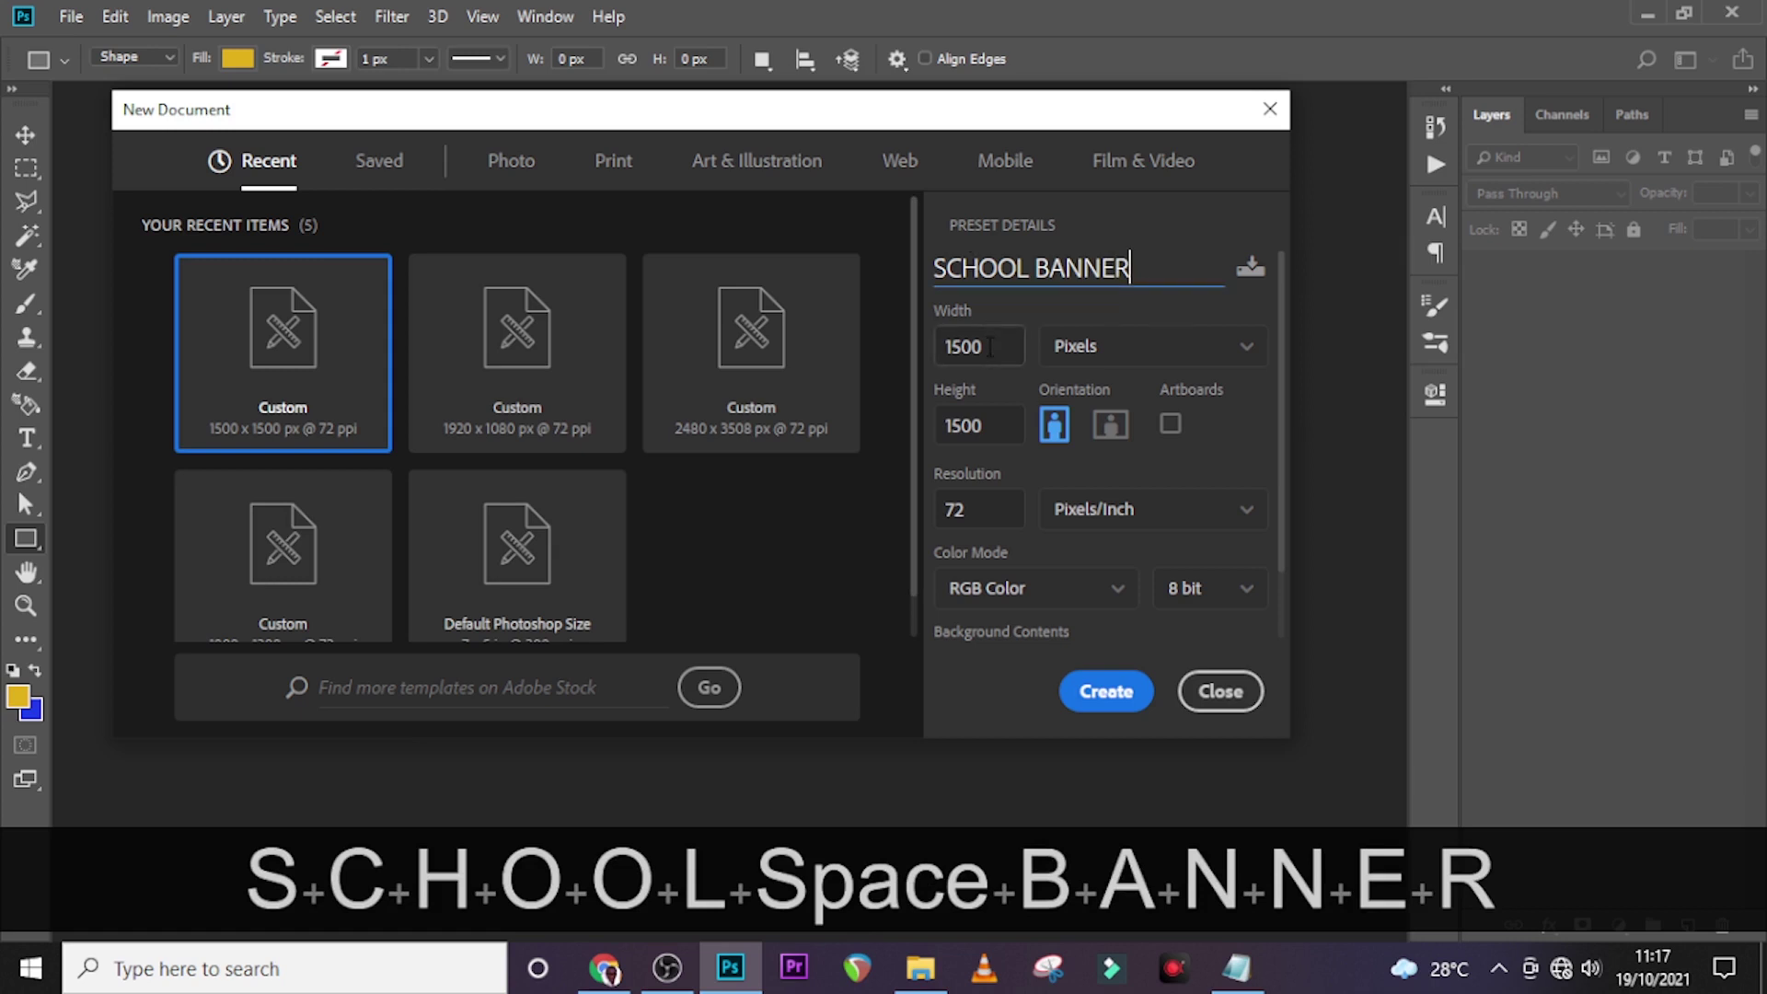
pyautogui.press('Tab')
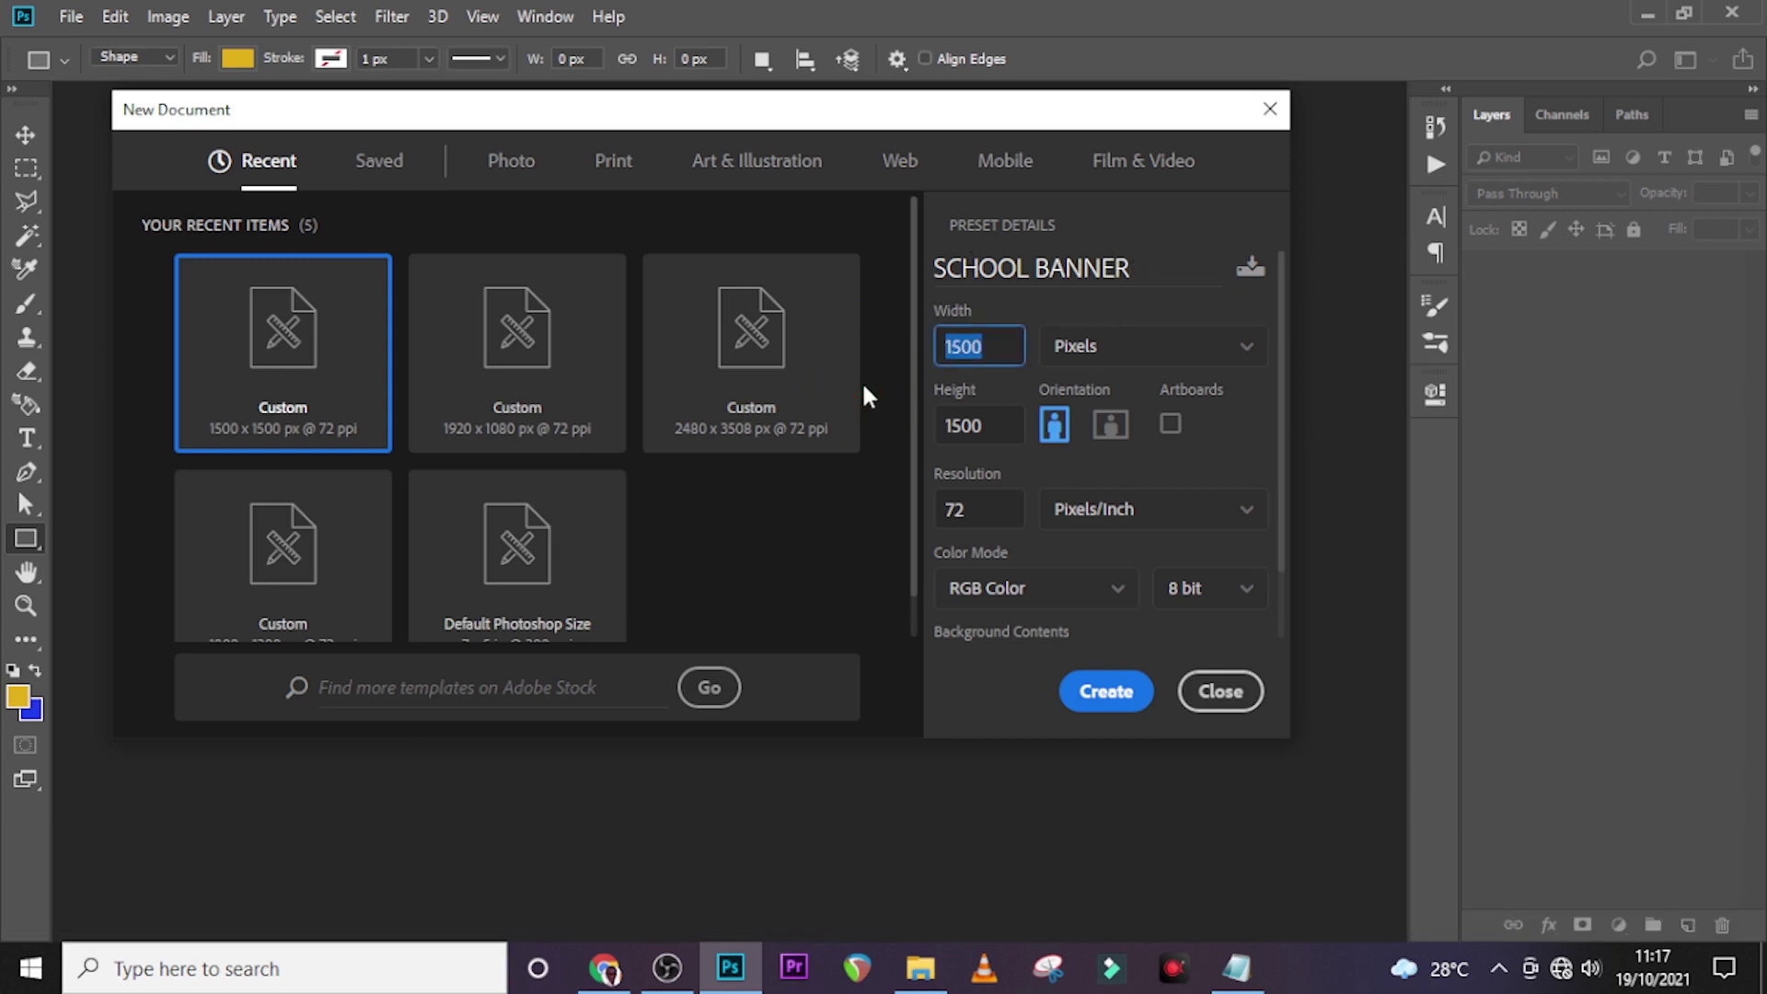
pyautogui.write('3218')
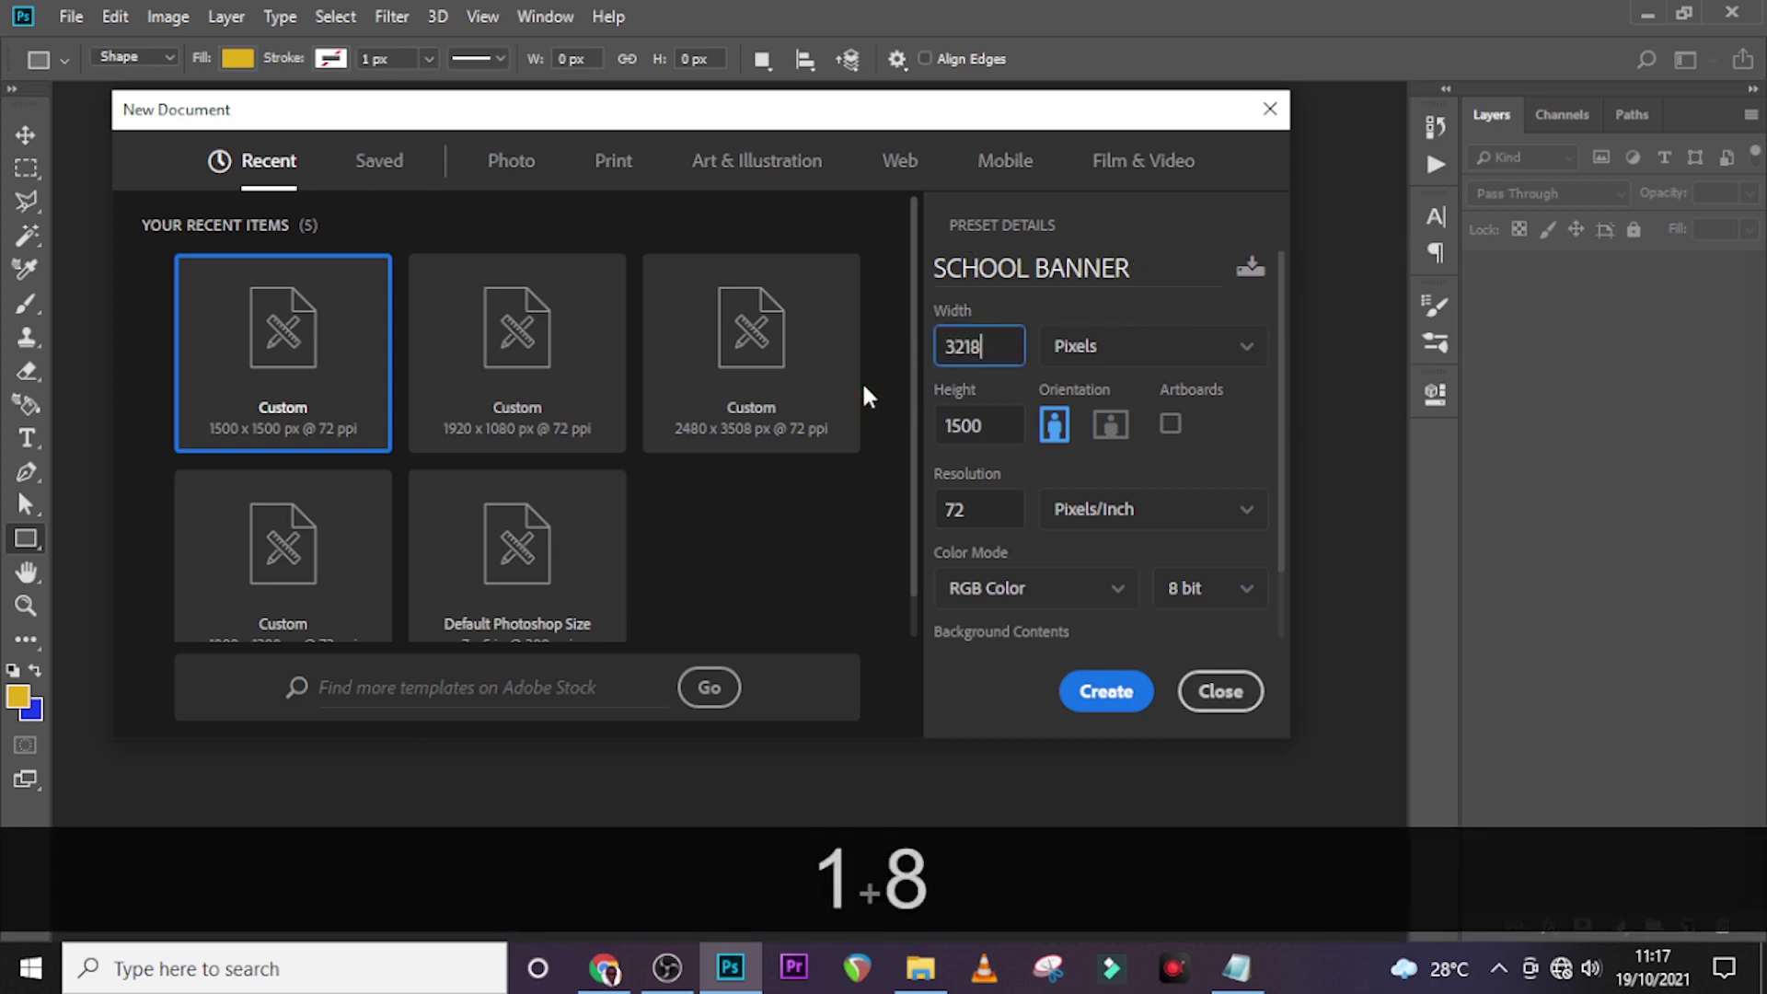
pyautogui.click(988, 422)
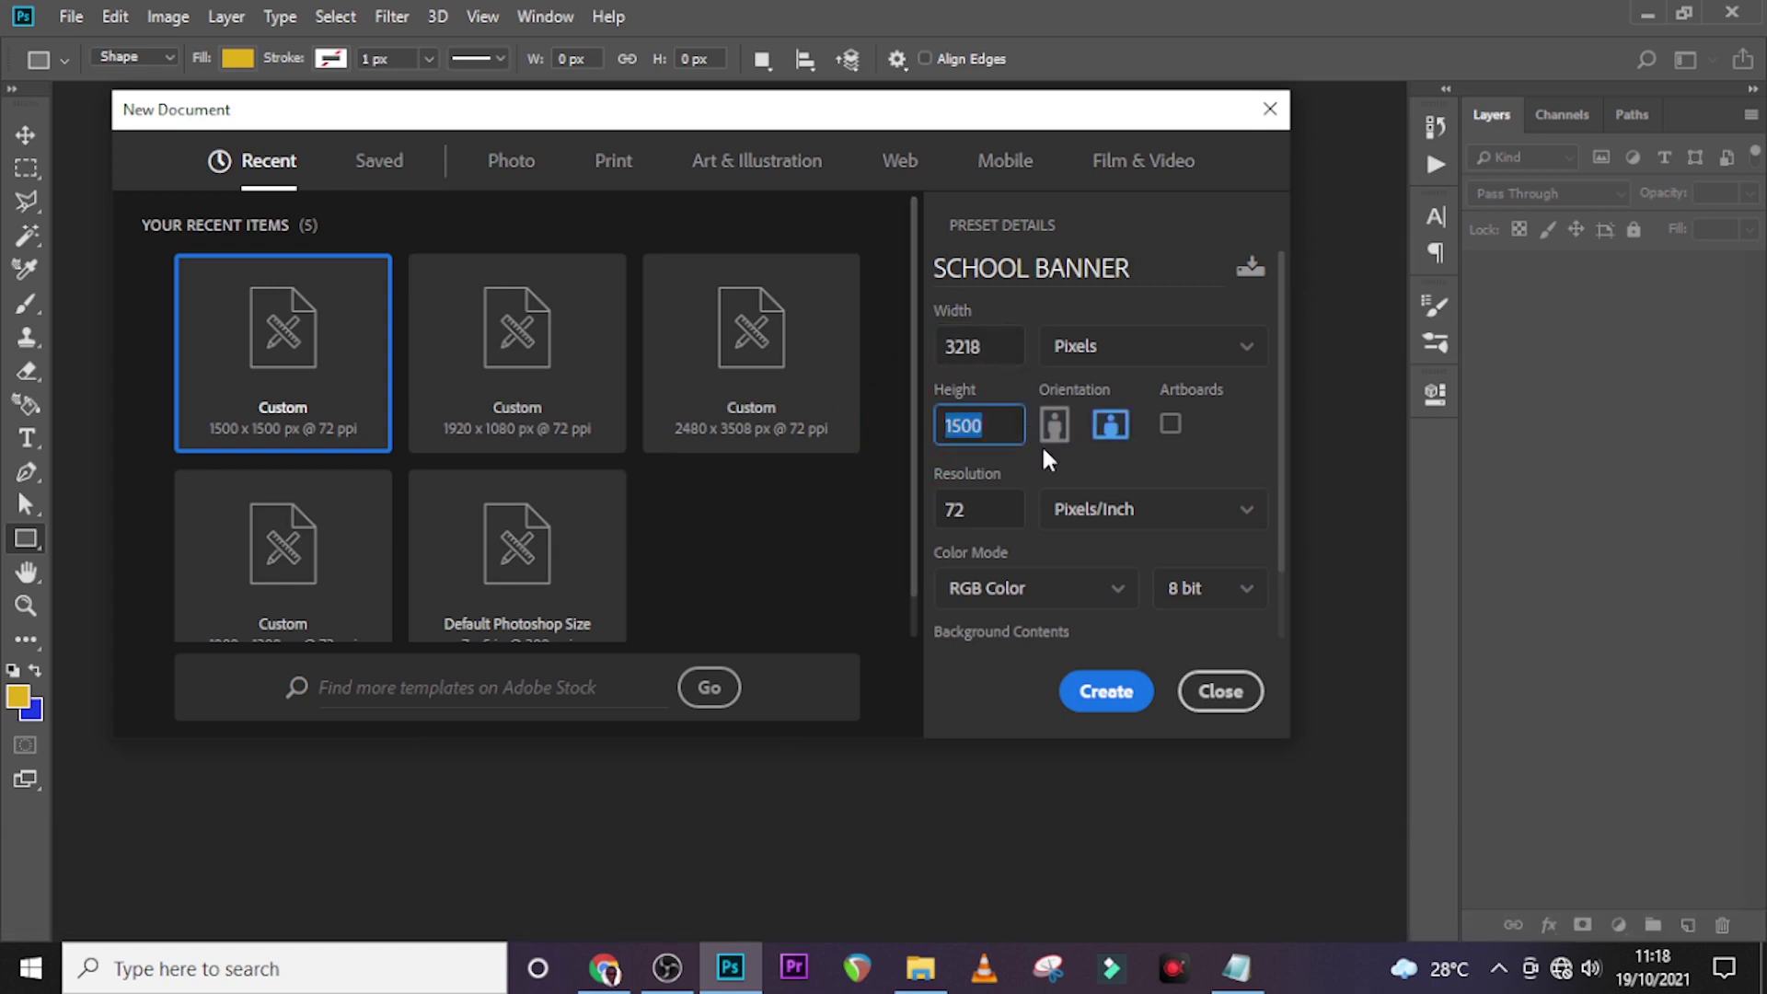
pyautogui.click(957, 510)
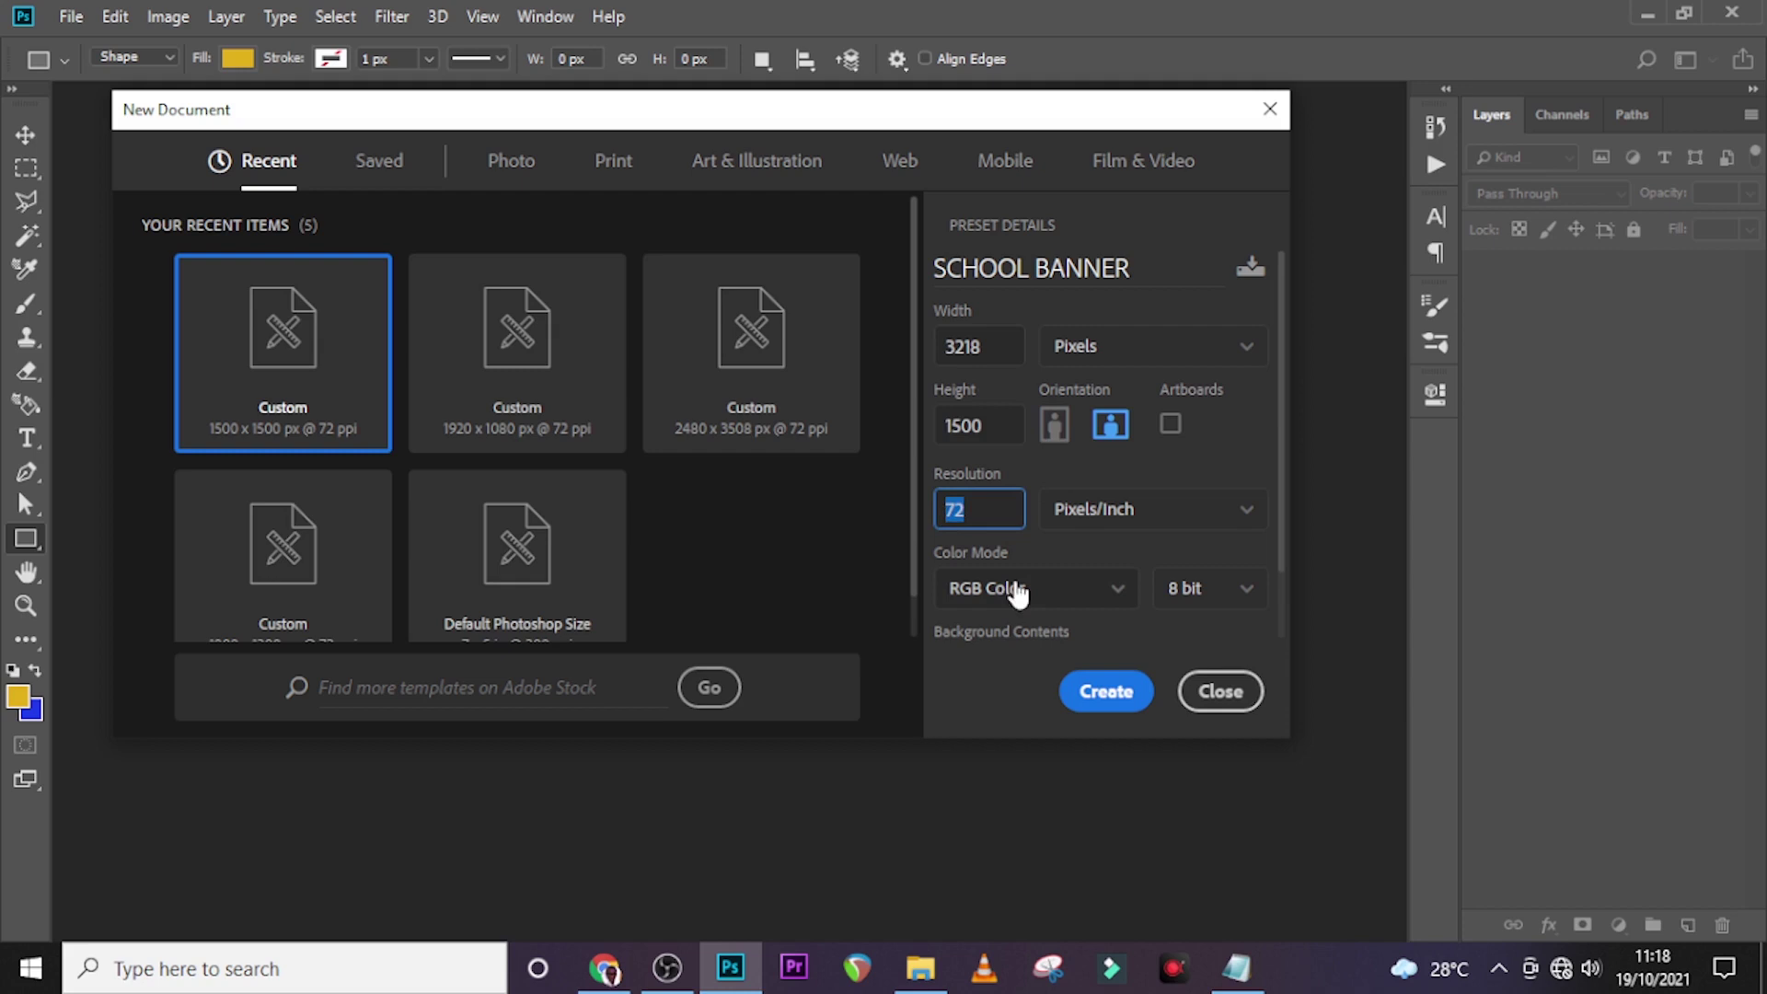
pyautogui.click(1103, 692)
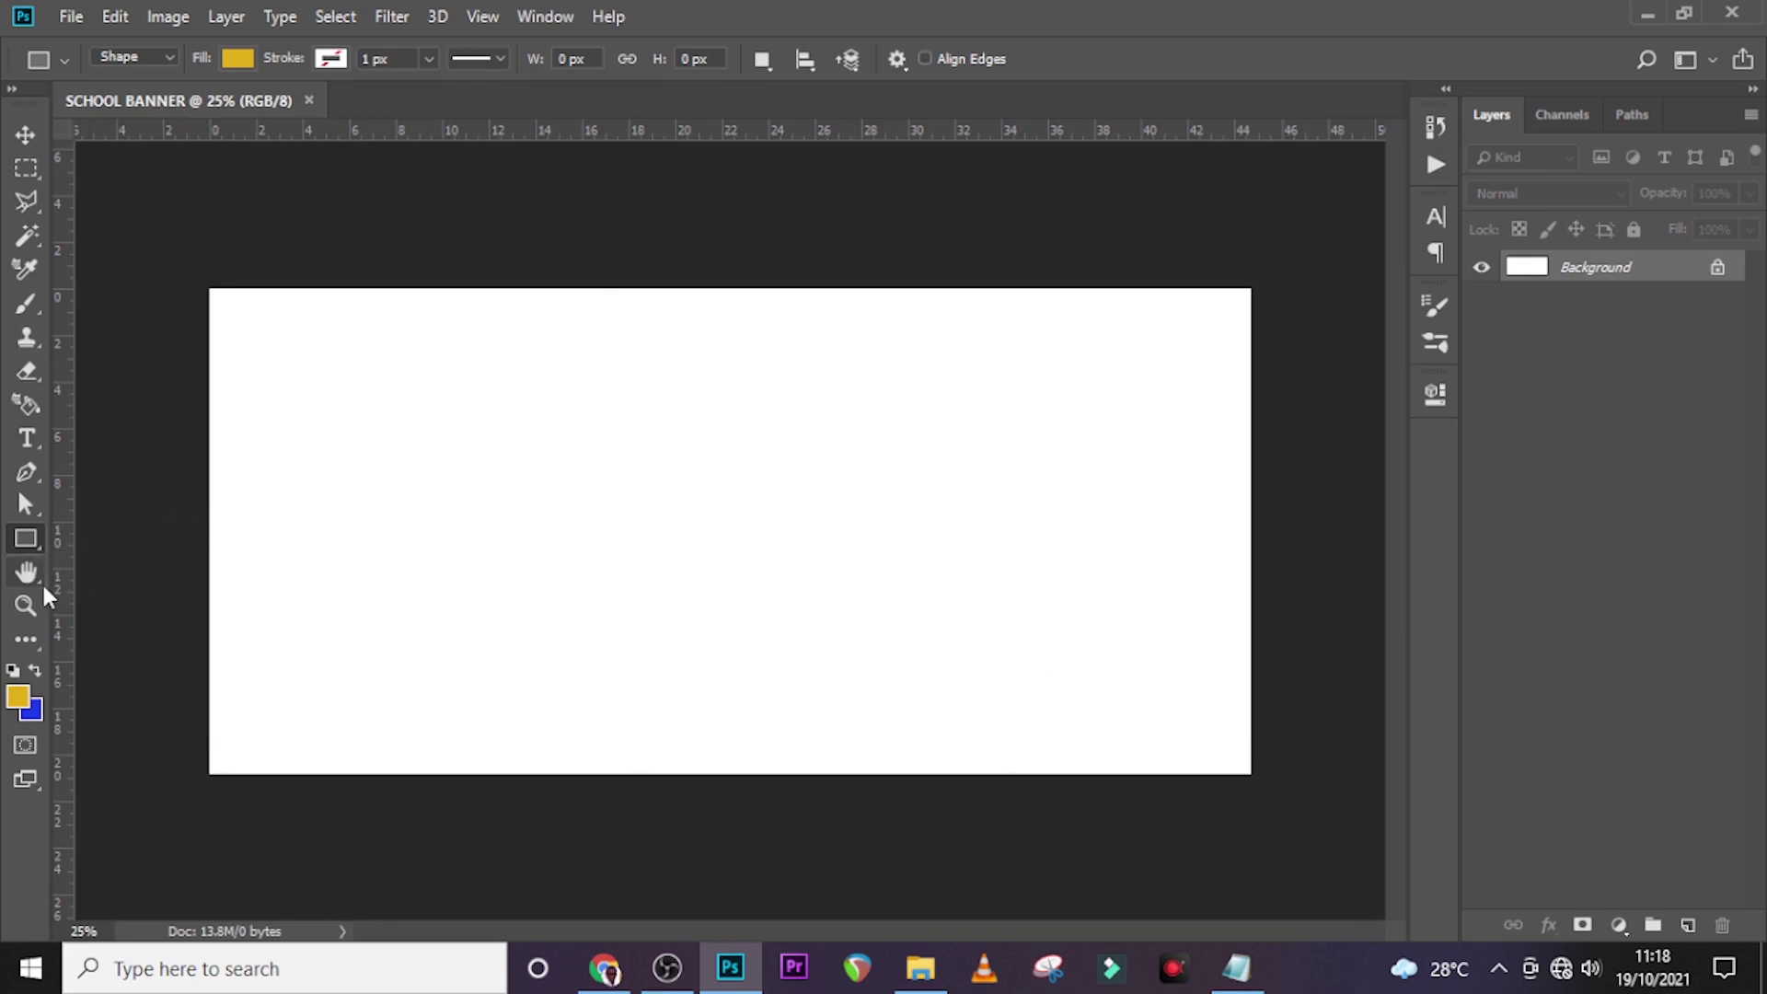
# Step: With the rulers shown, place vertical and horizontal guides along the canvas edges and through its centre in both directions
pyautogui.hotkey('ctrl', 'r')
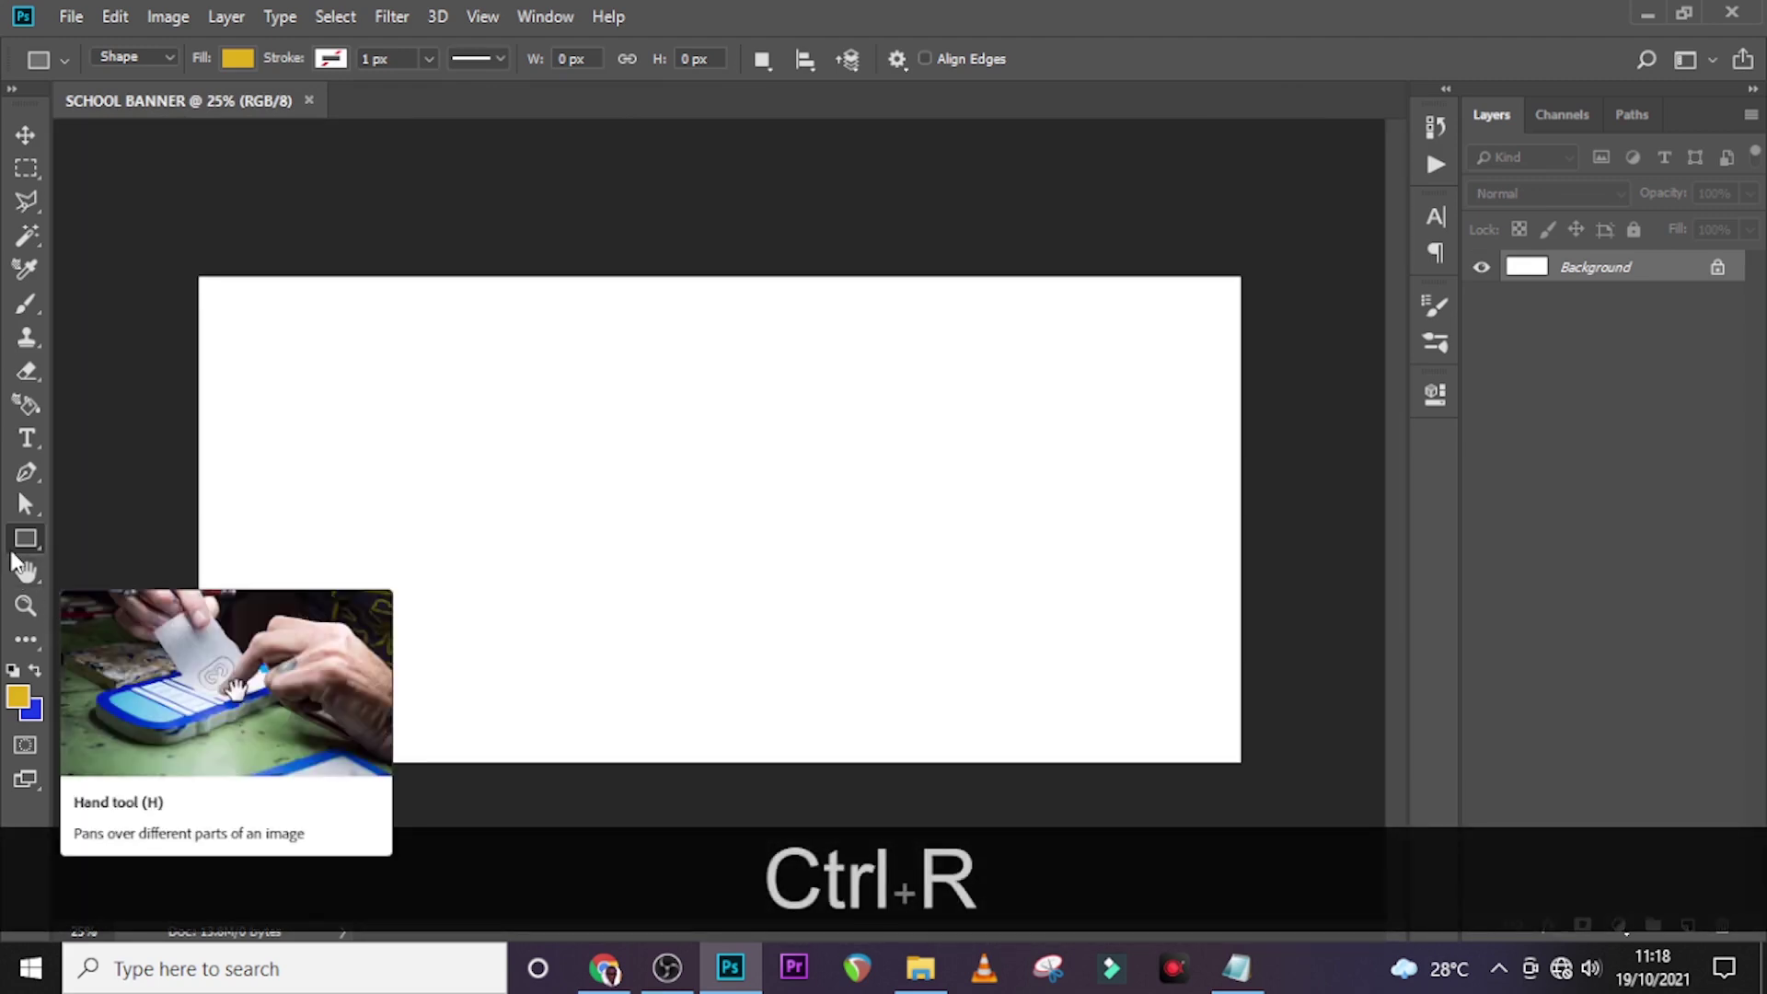
pyautogui.hotkey('ctrl', 'r')
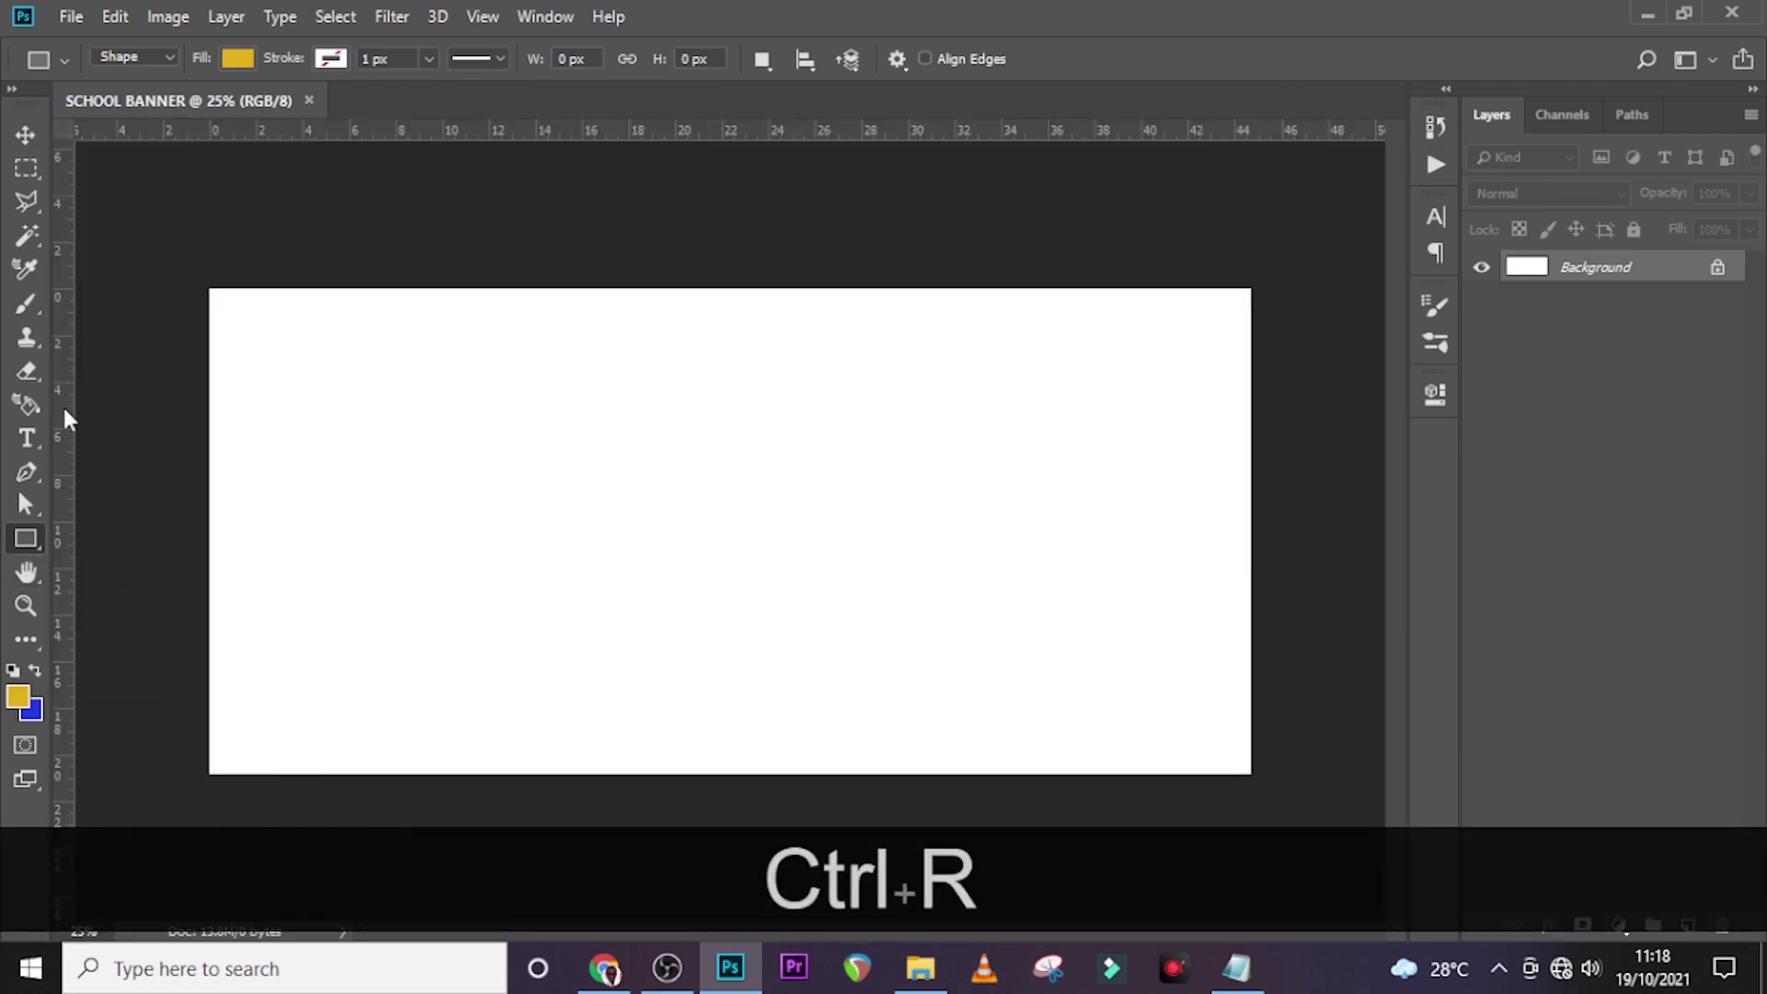
pyautogui.moveTo(58, 425); pyautogui.dragTo(209, 430)
pyautogui.moveTo(59, 432); pyautogui.dragTo(729, 441)
pyautogui.moveTo(378, 136); pyautogui.dragTo(378, 288)
pyautogui.moveTo(396, 136); pyautogui.dragTo(410, 531)
pyautogui.moveTo(451, 137); pyautogui.dragTo(481, 773)
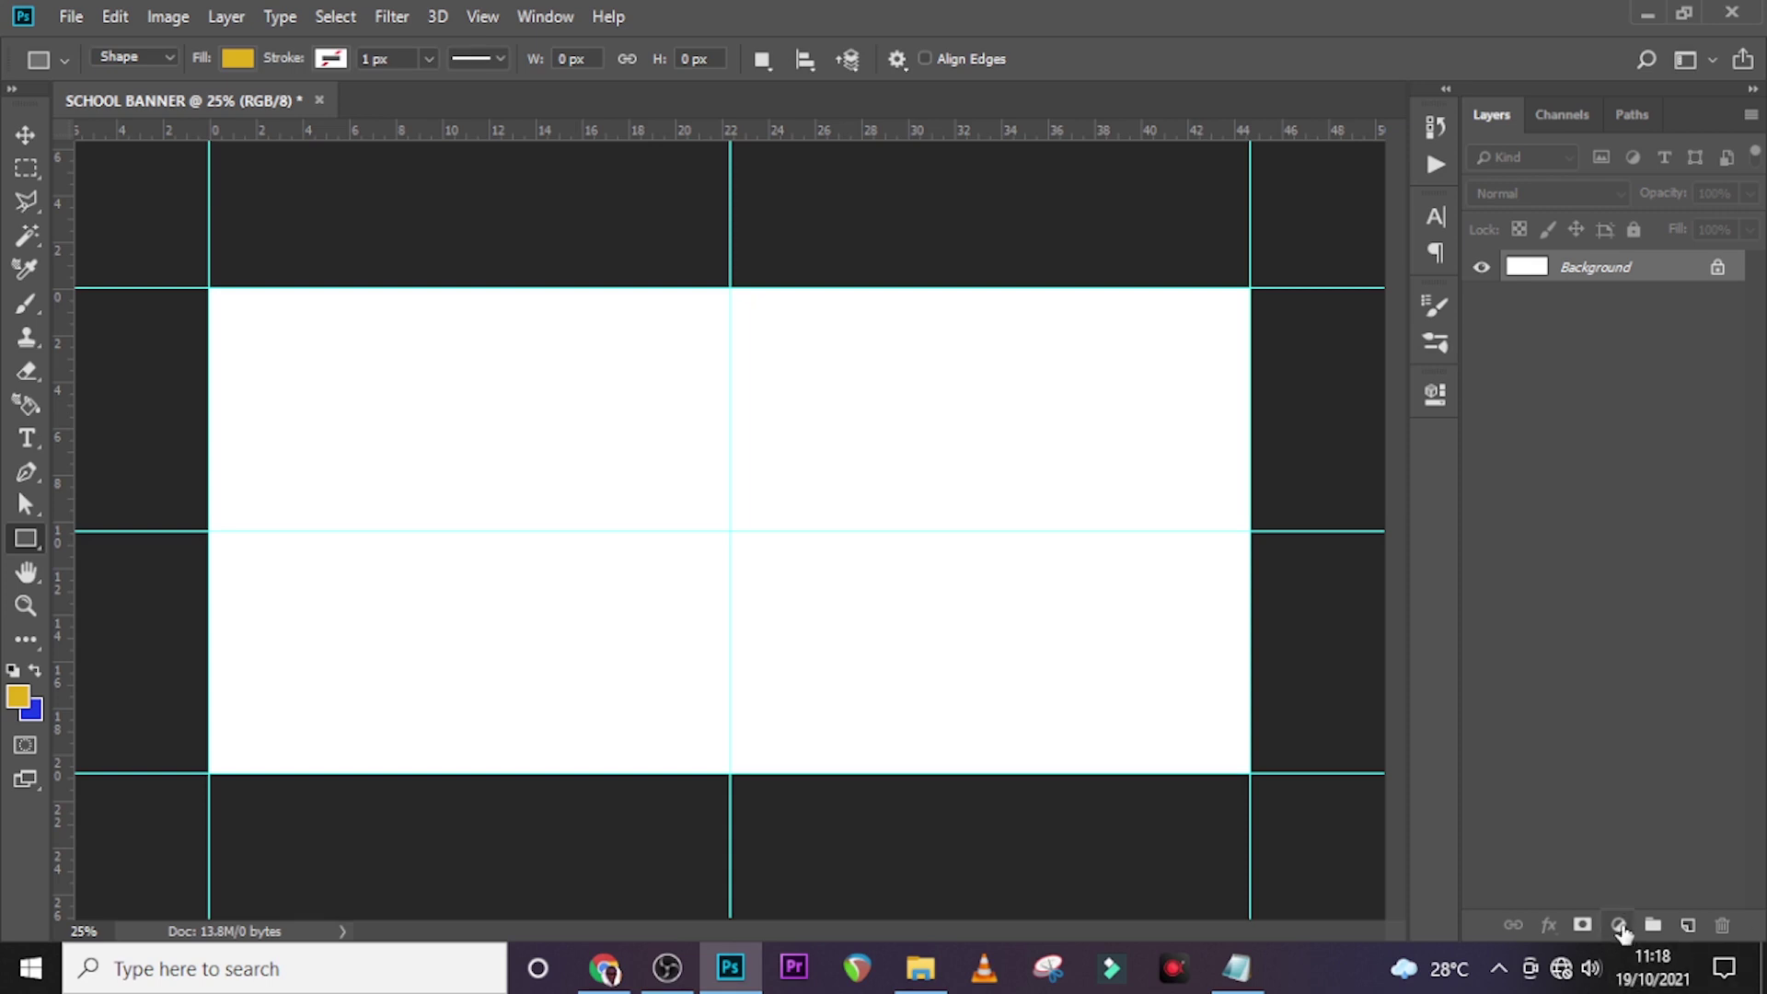
# Step: Add a Solid Color fill layer over the background with the hex colour 1E0220
pyautogui.click(1620, 924)
pyautogui.click(1616, 471)
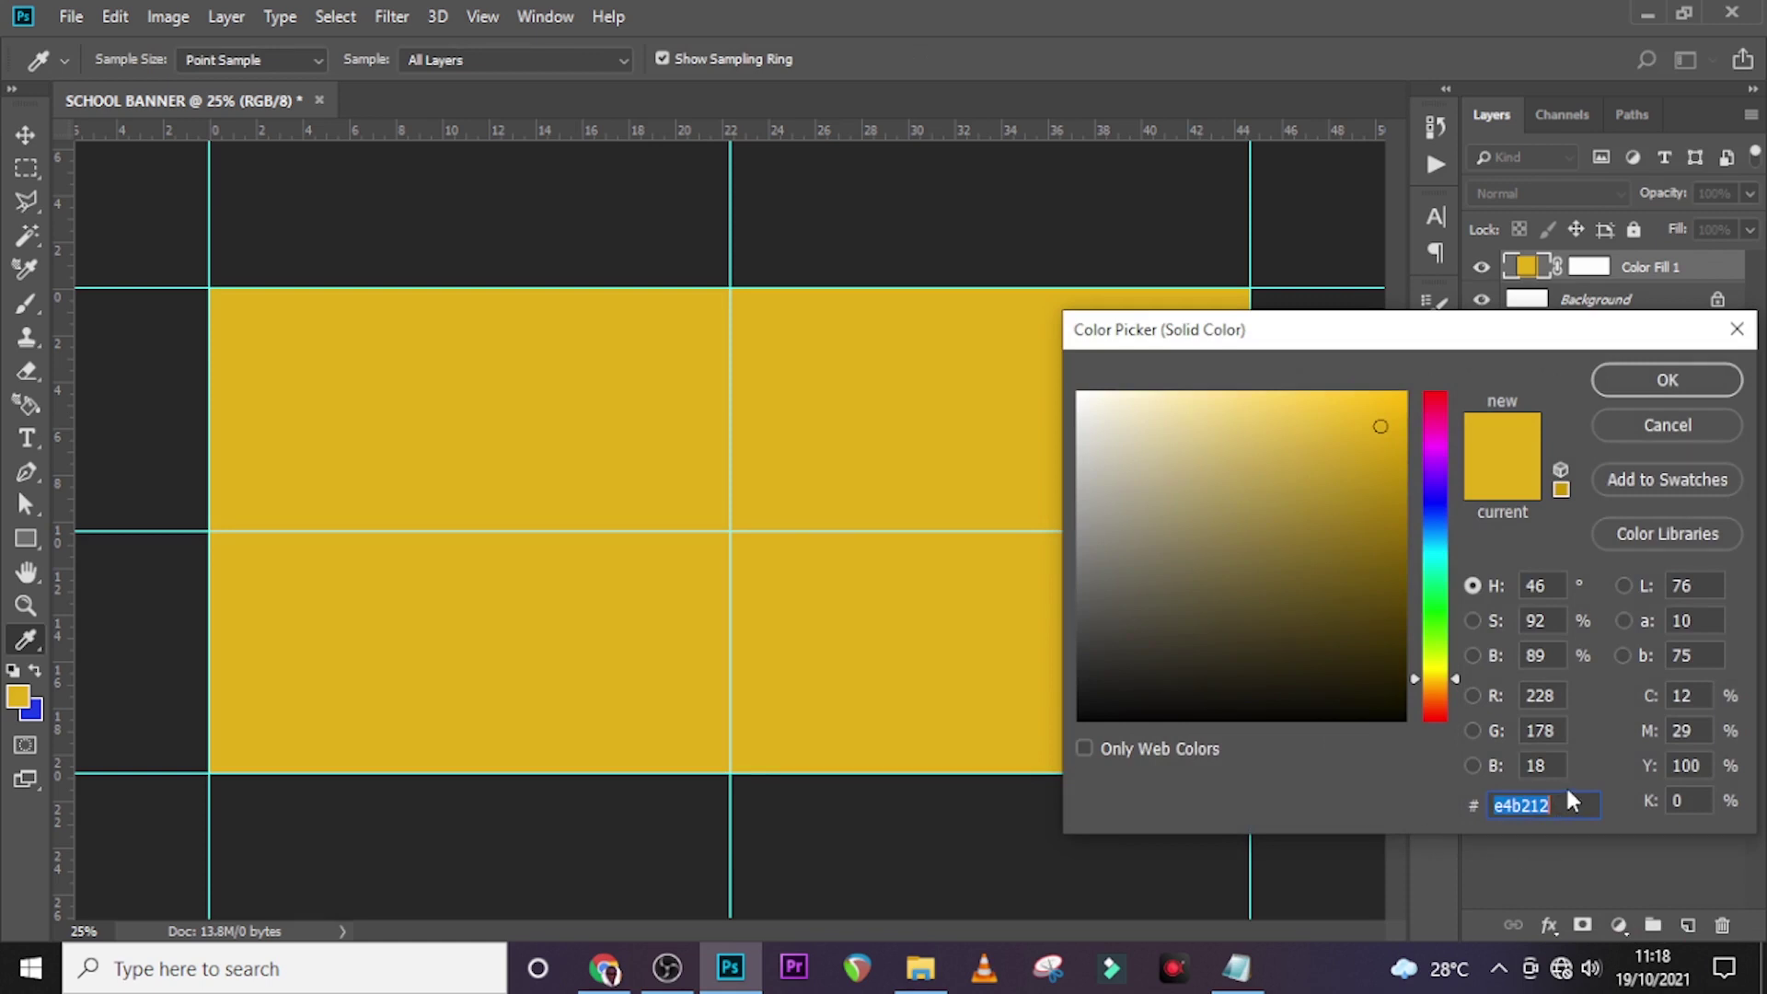
pyautogui.write('1')
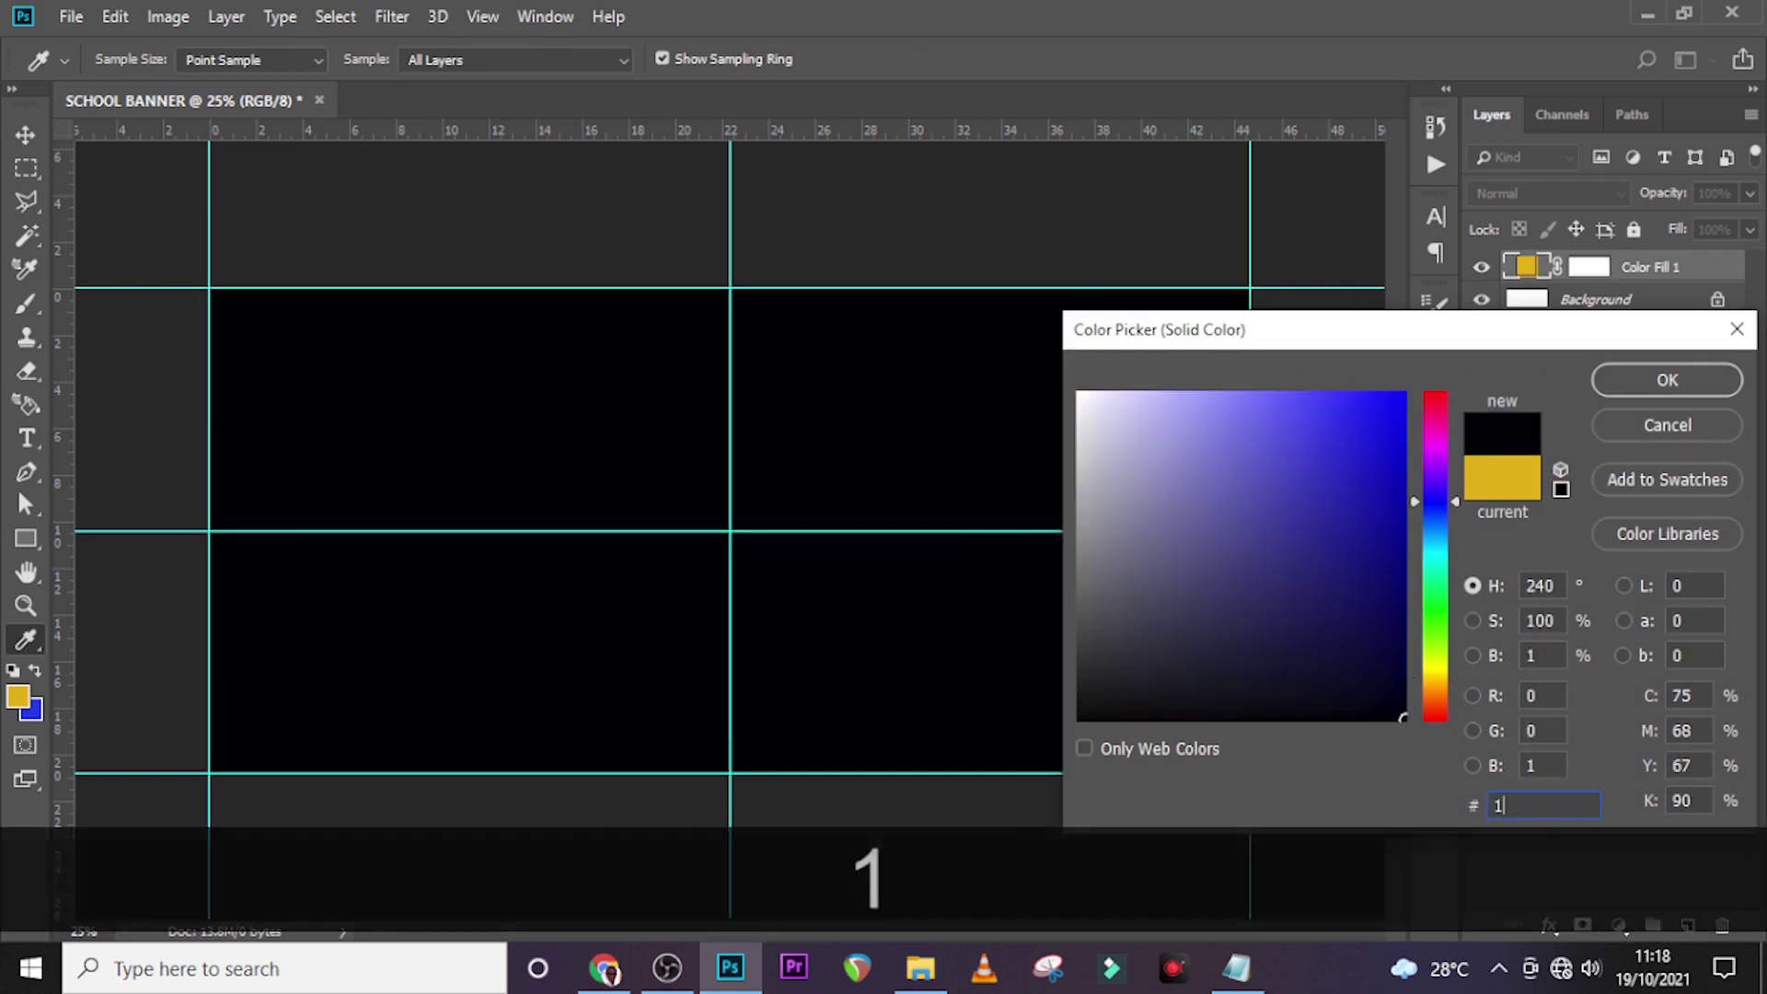
pyautogui.write('E0')
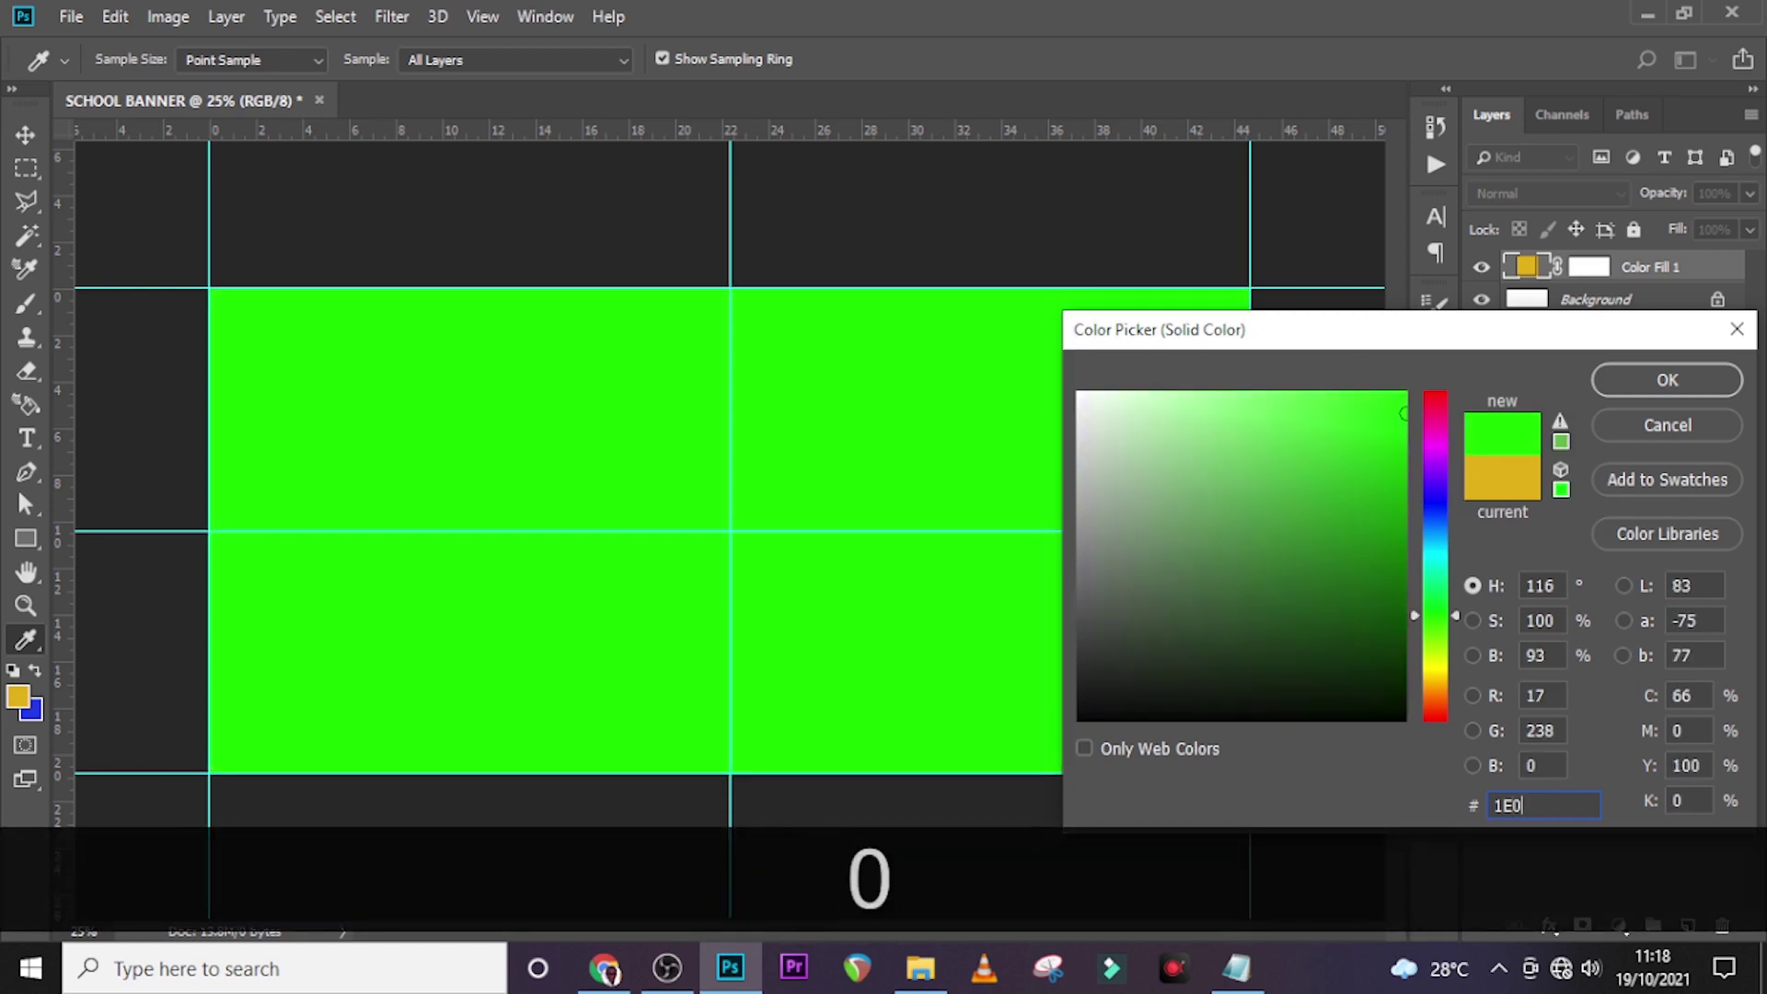
pyautogui.write('220')
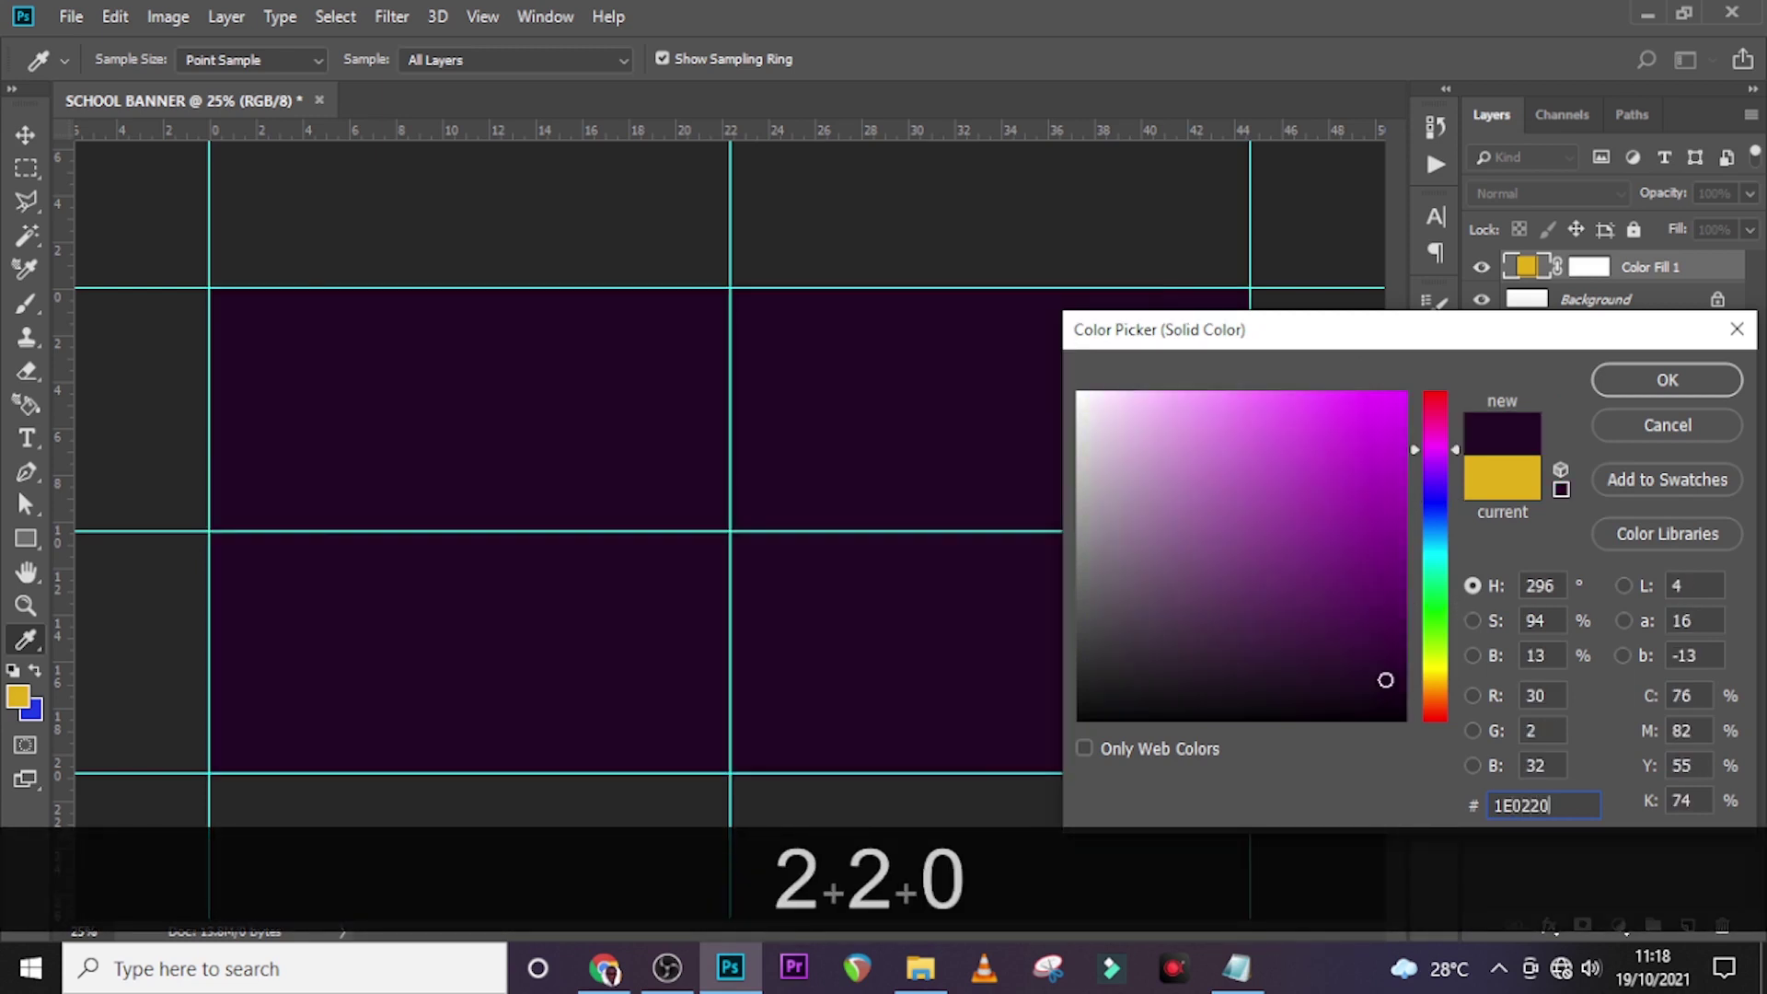
pyautogui.click(1658, 379)
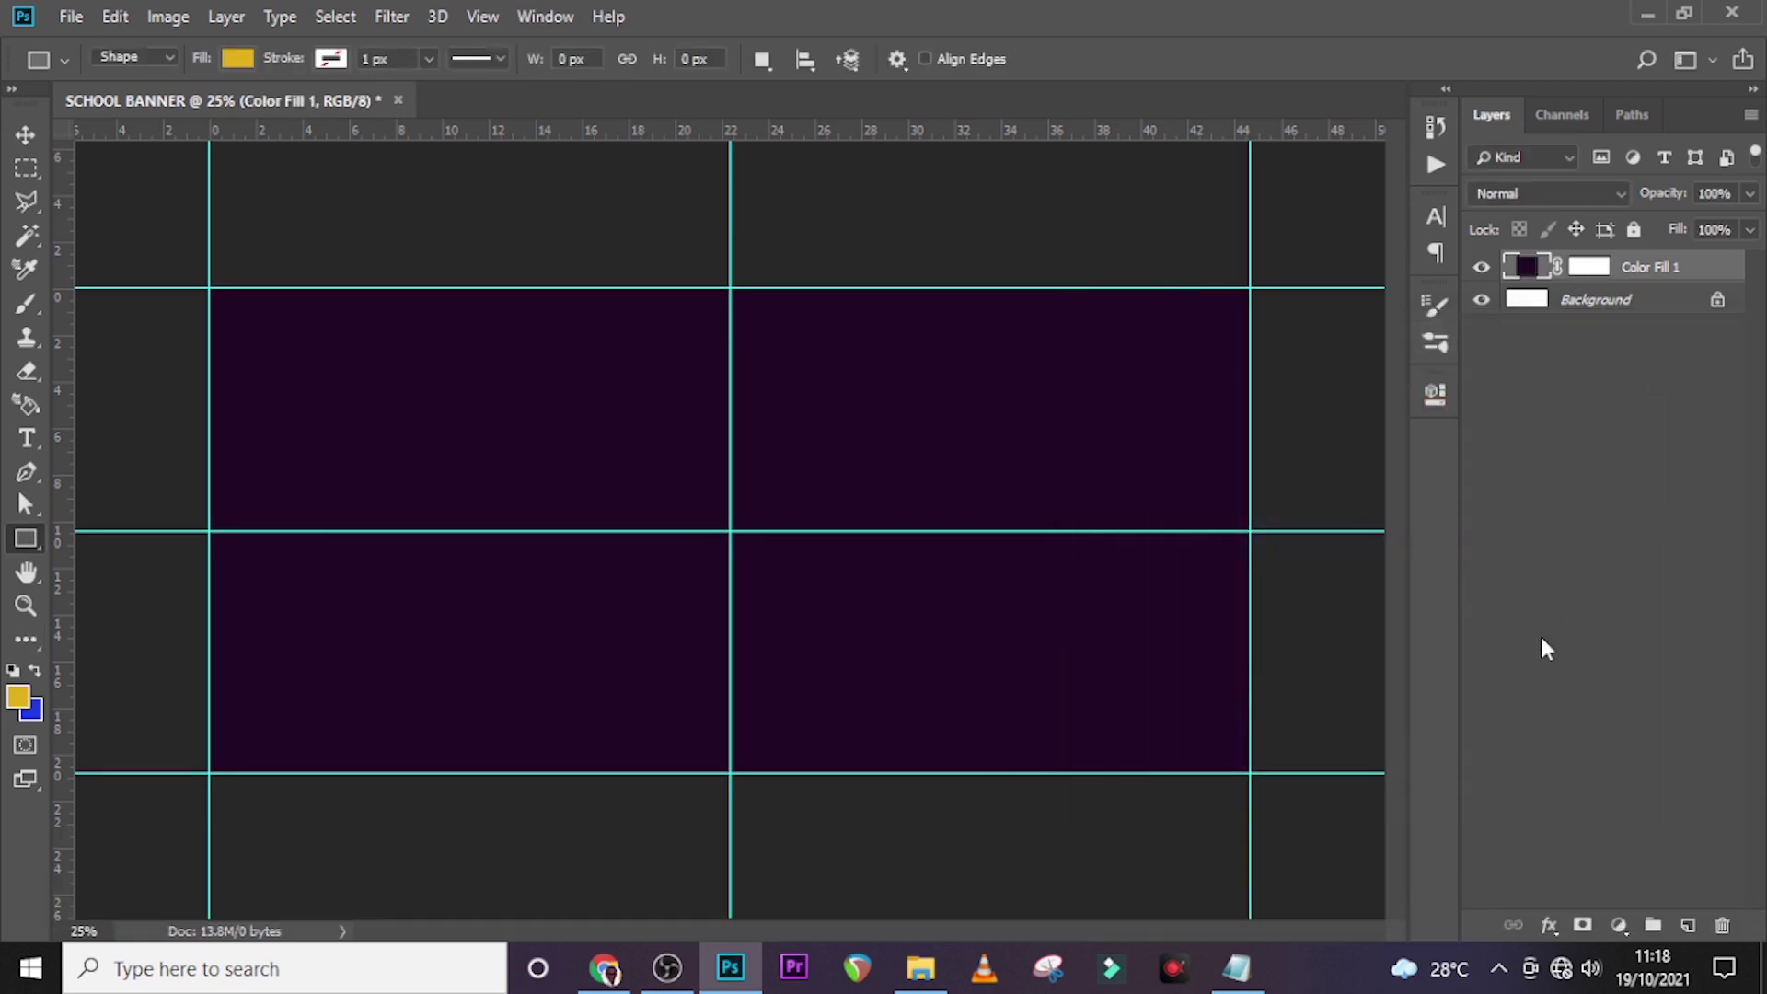
# Step: Place 1.jpg from the U24 > 2 folder into the banner and enlarge it to about 890%, extending slightly above the canvas
pyautogui.click(920, 968)
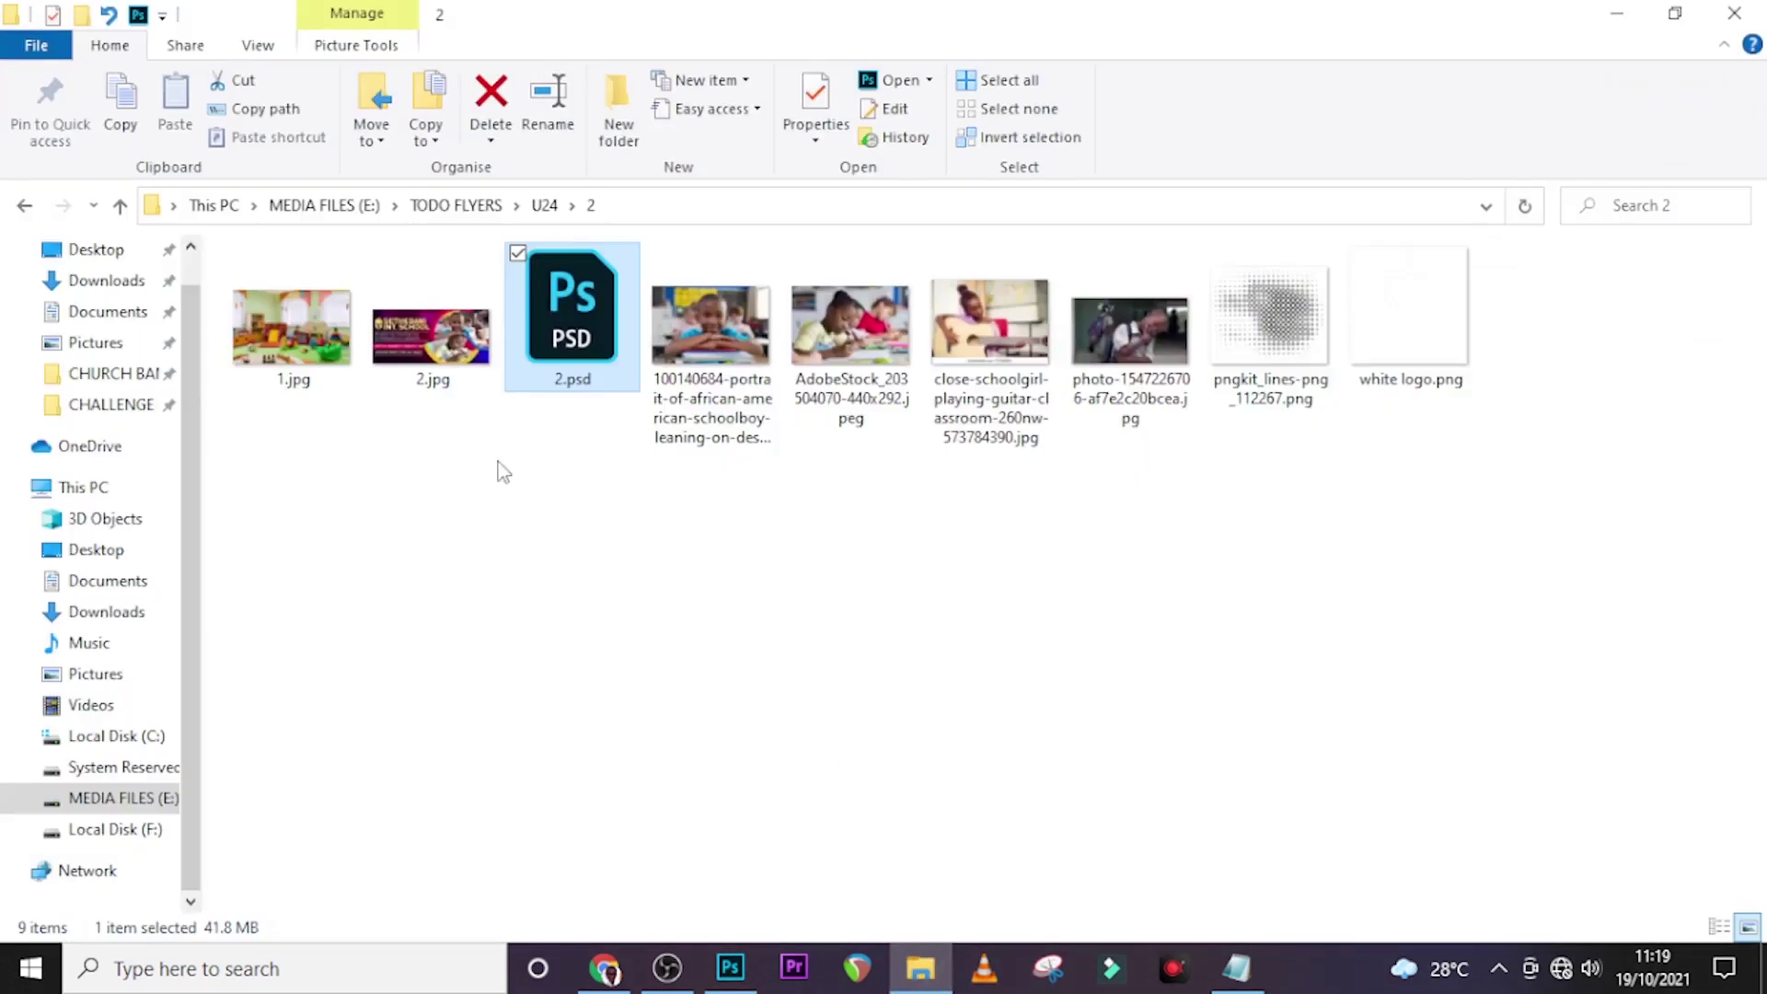
pyautogui.moveTo(278, 335); pyautogui.dragTo(688, 670)
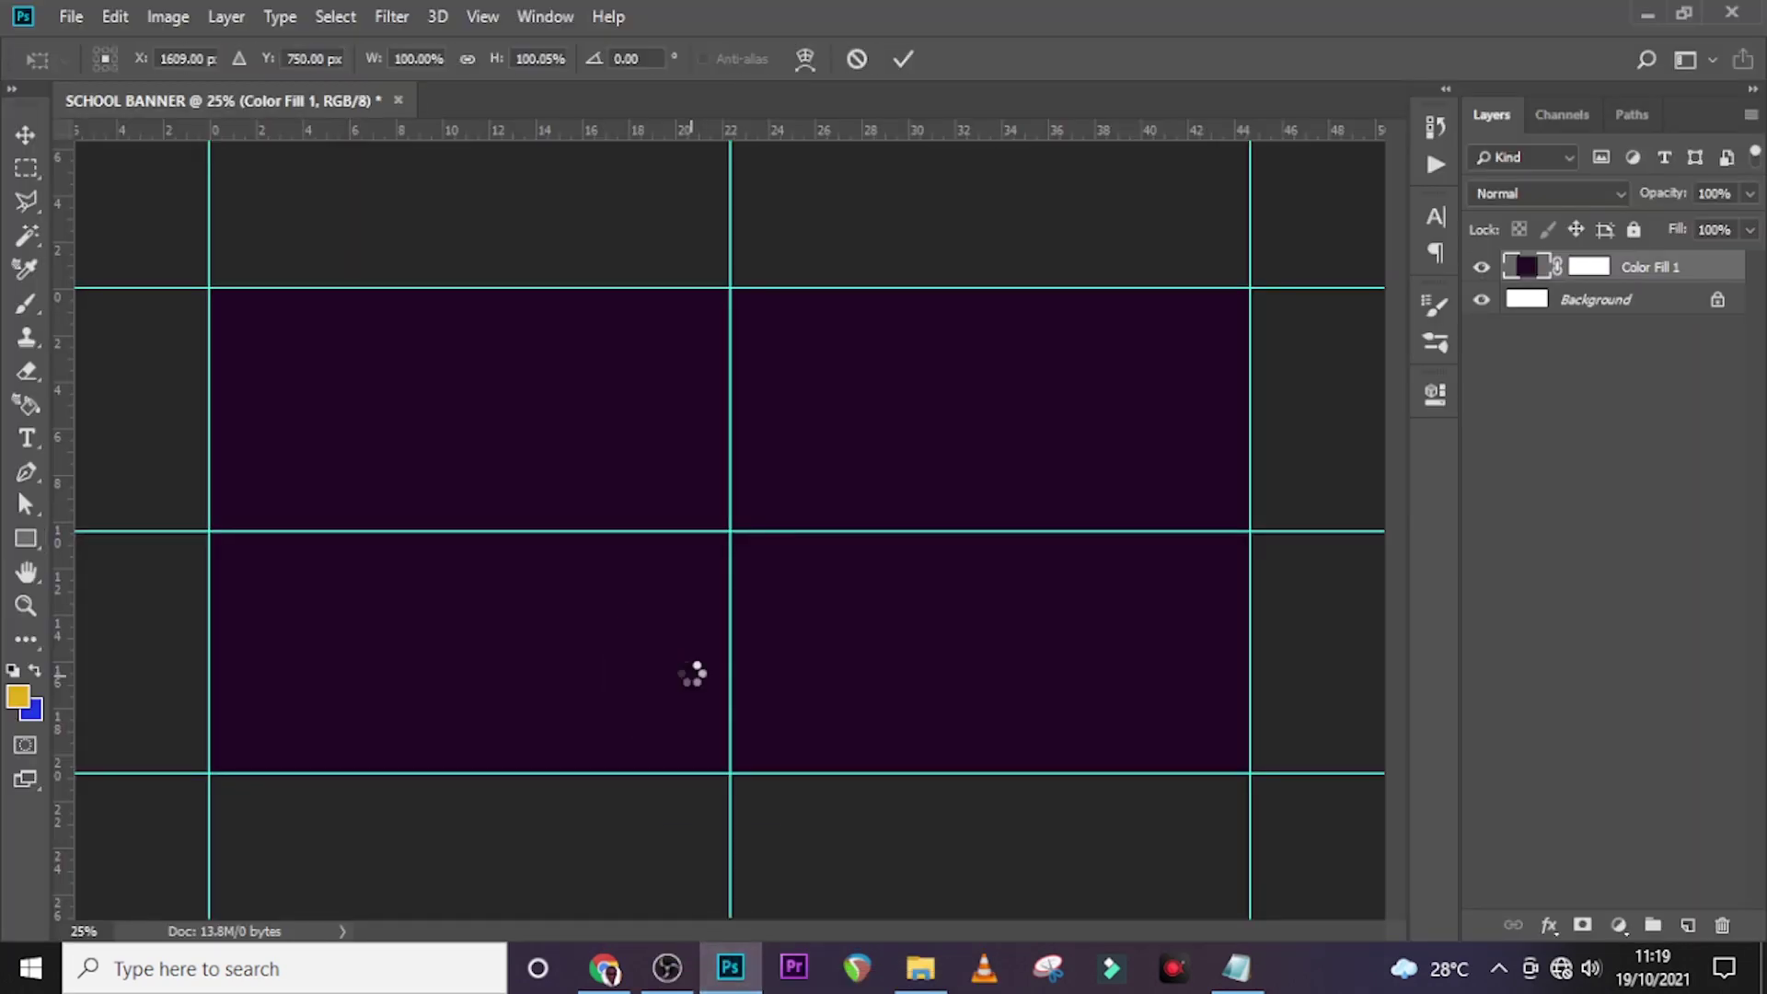
pyautogui.moveTo(776, 560); pyautogui.dragTo(1006, 741)
pyautogui.hotkey('ctrl', '0')
pyautogui.moveTo(268, 189); pyautogui.dragTo(231, 157)
pyautogui.moveTo(976, 635); pyautogui.dragTo(1073, 697)
pyautogui.moveTo(909, 488); pyautogui.dragTo(902, 478)
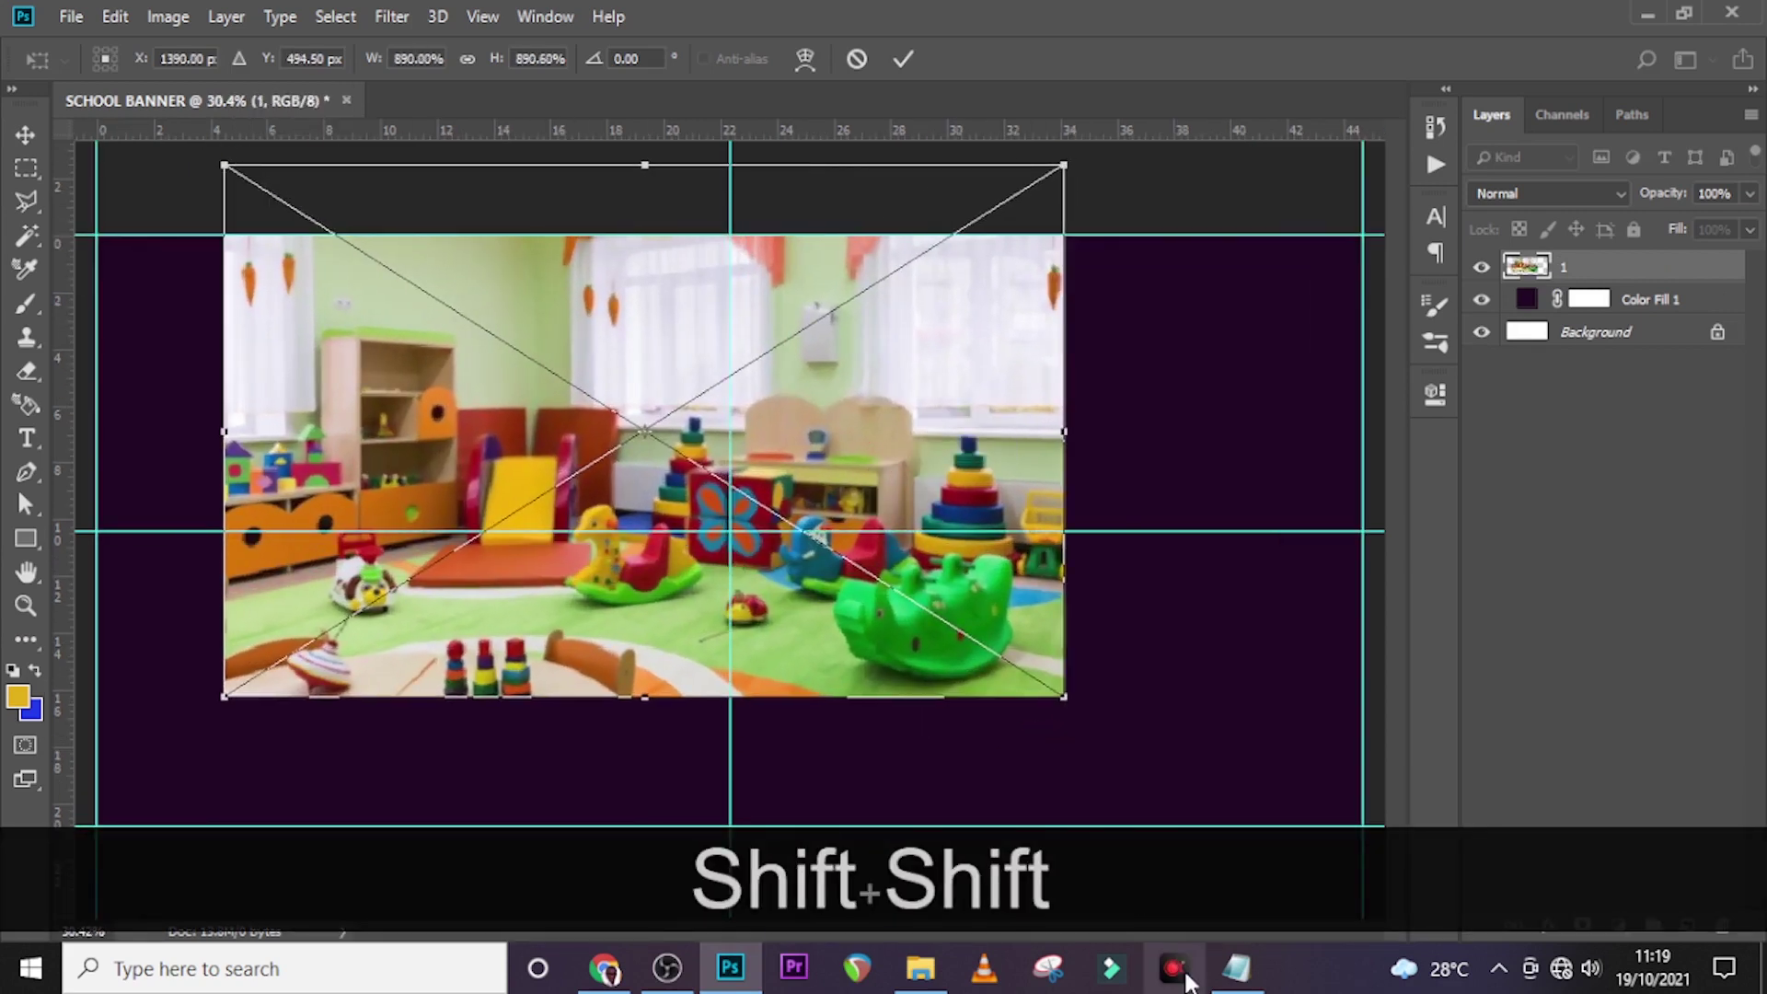
pyautogui.press('Return')
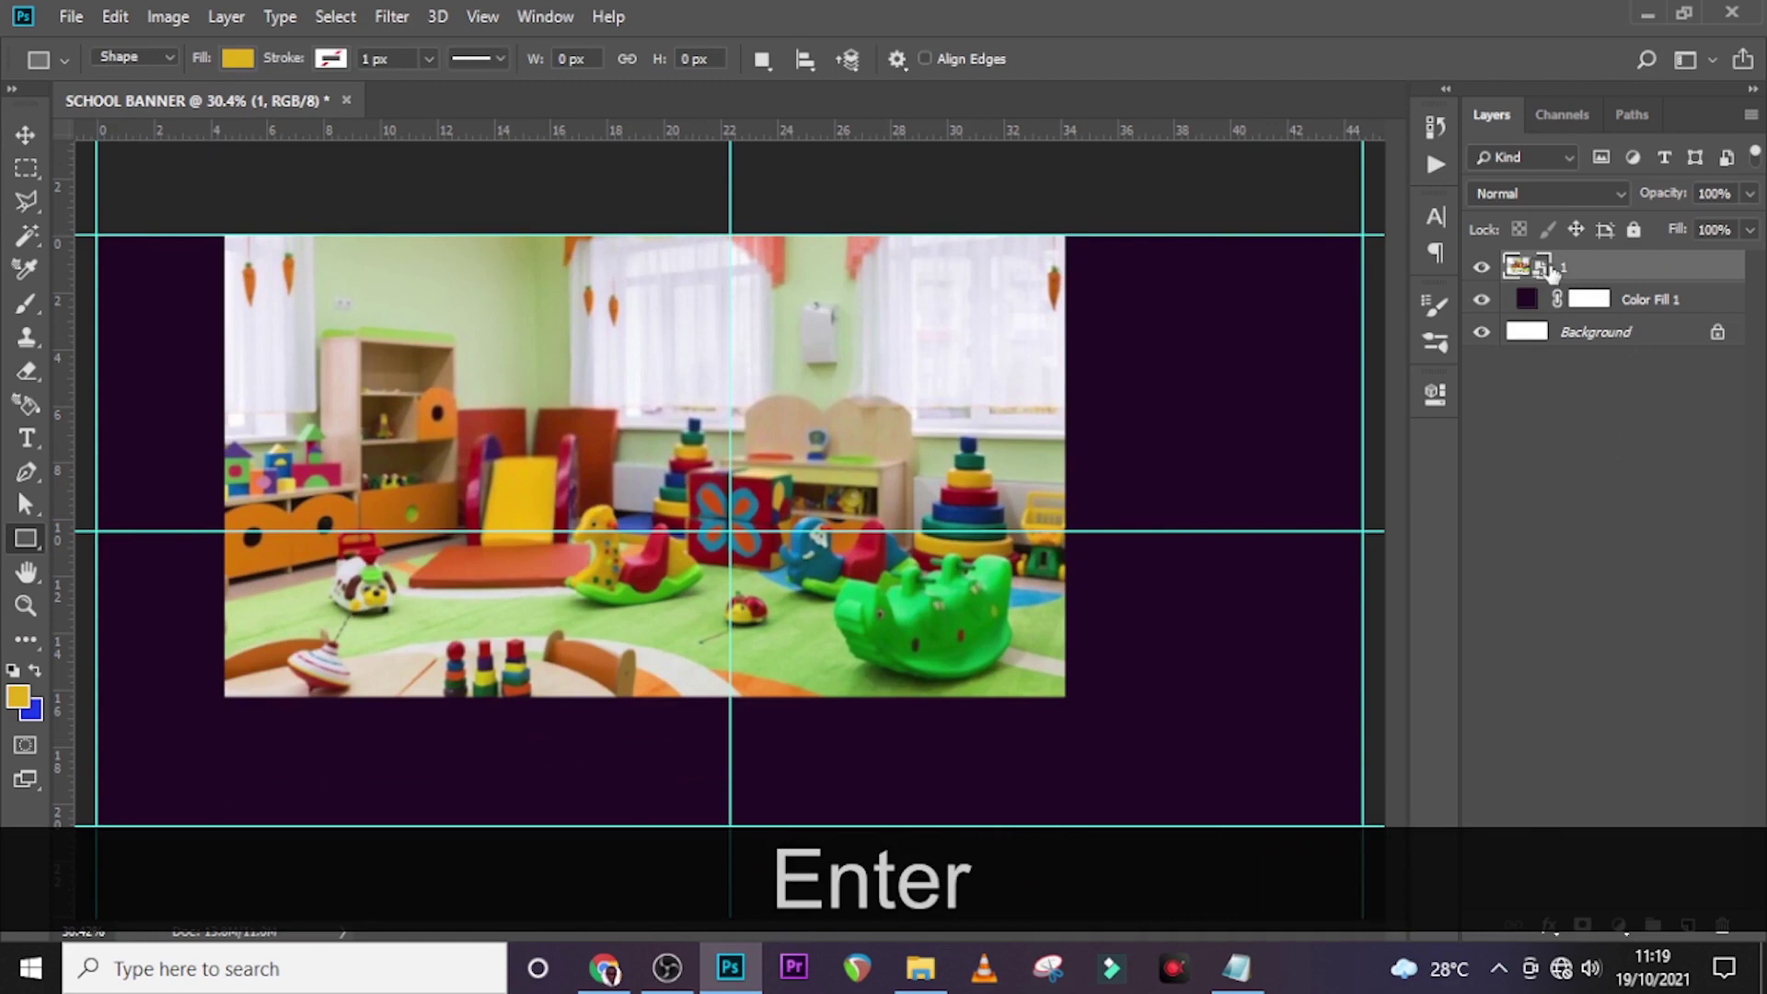
# Step: Apply a Gaussian Blur with a radius of 115.8 pixels to the placed classroom image
pyautogui.click(394, 15)
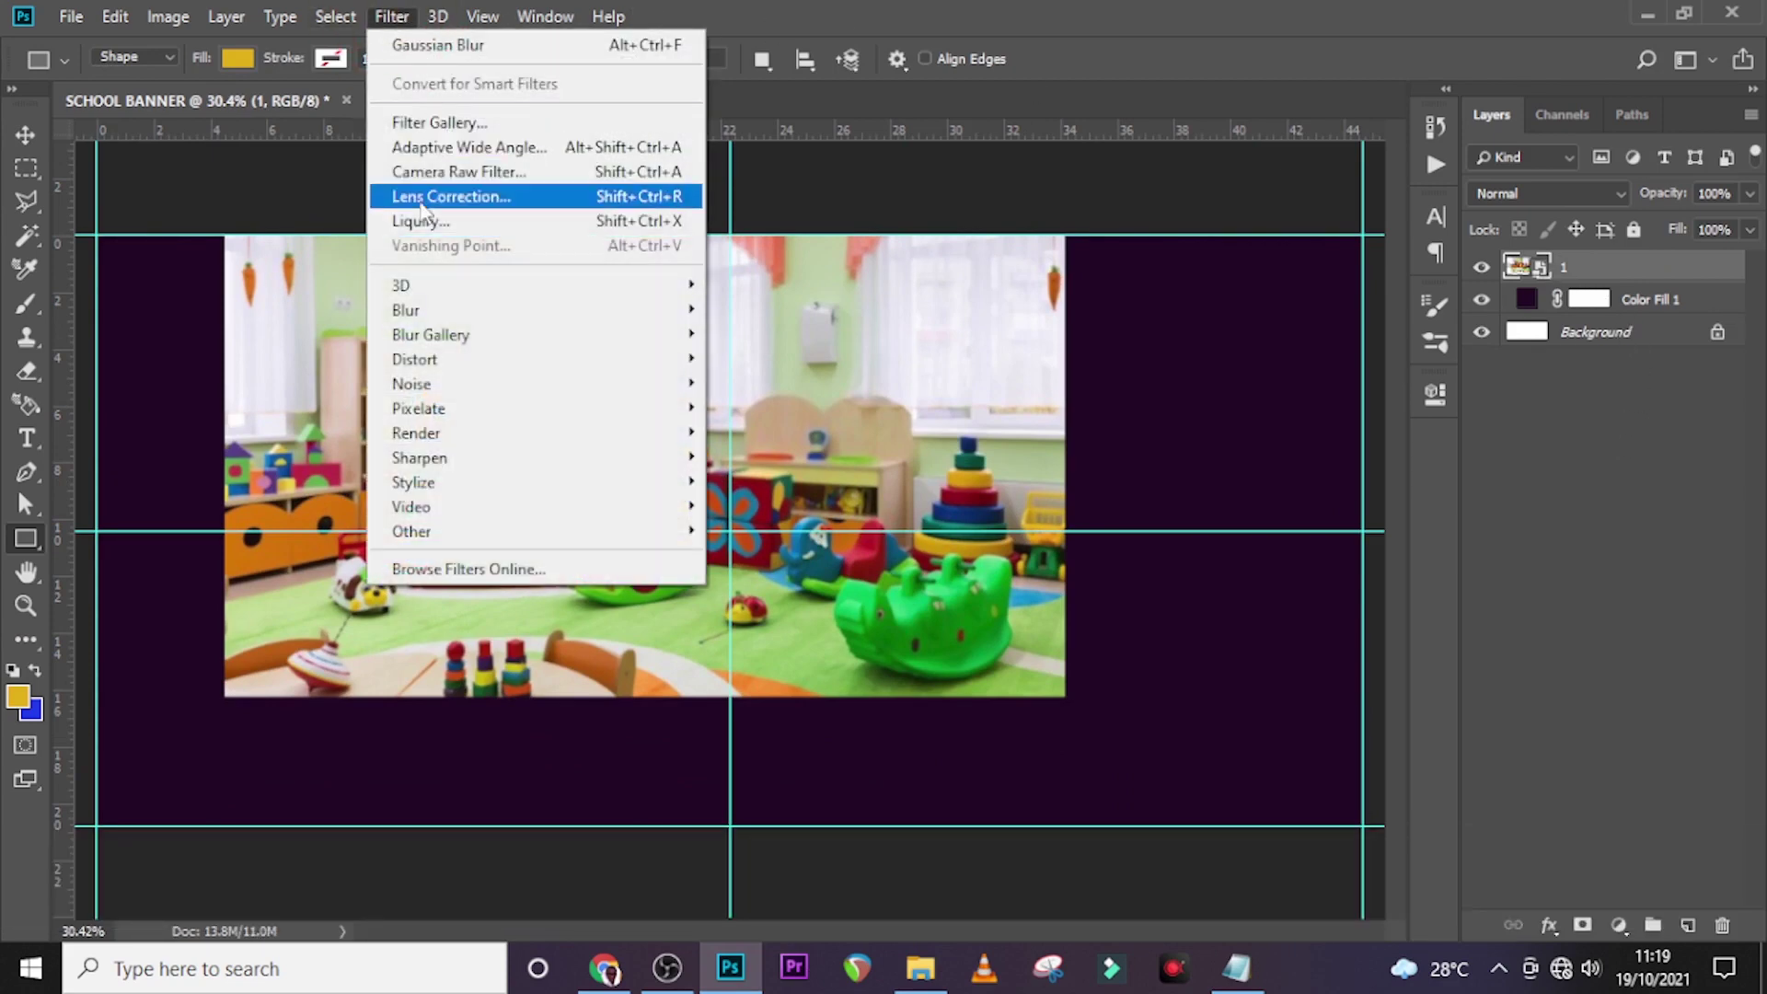
pyautogui.moveTo(513, 323)
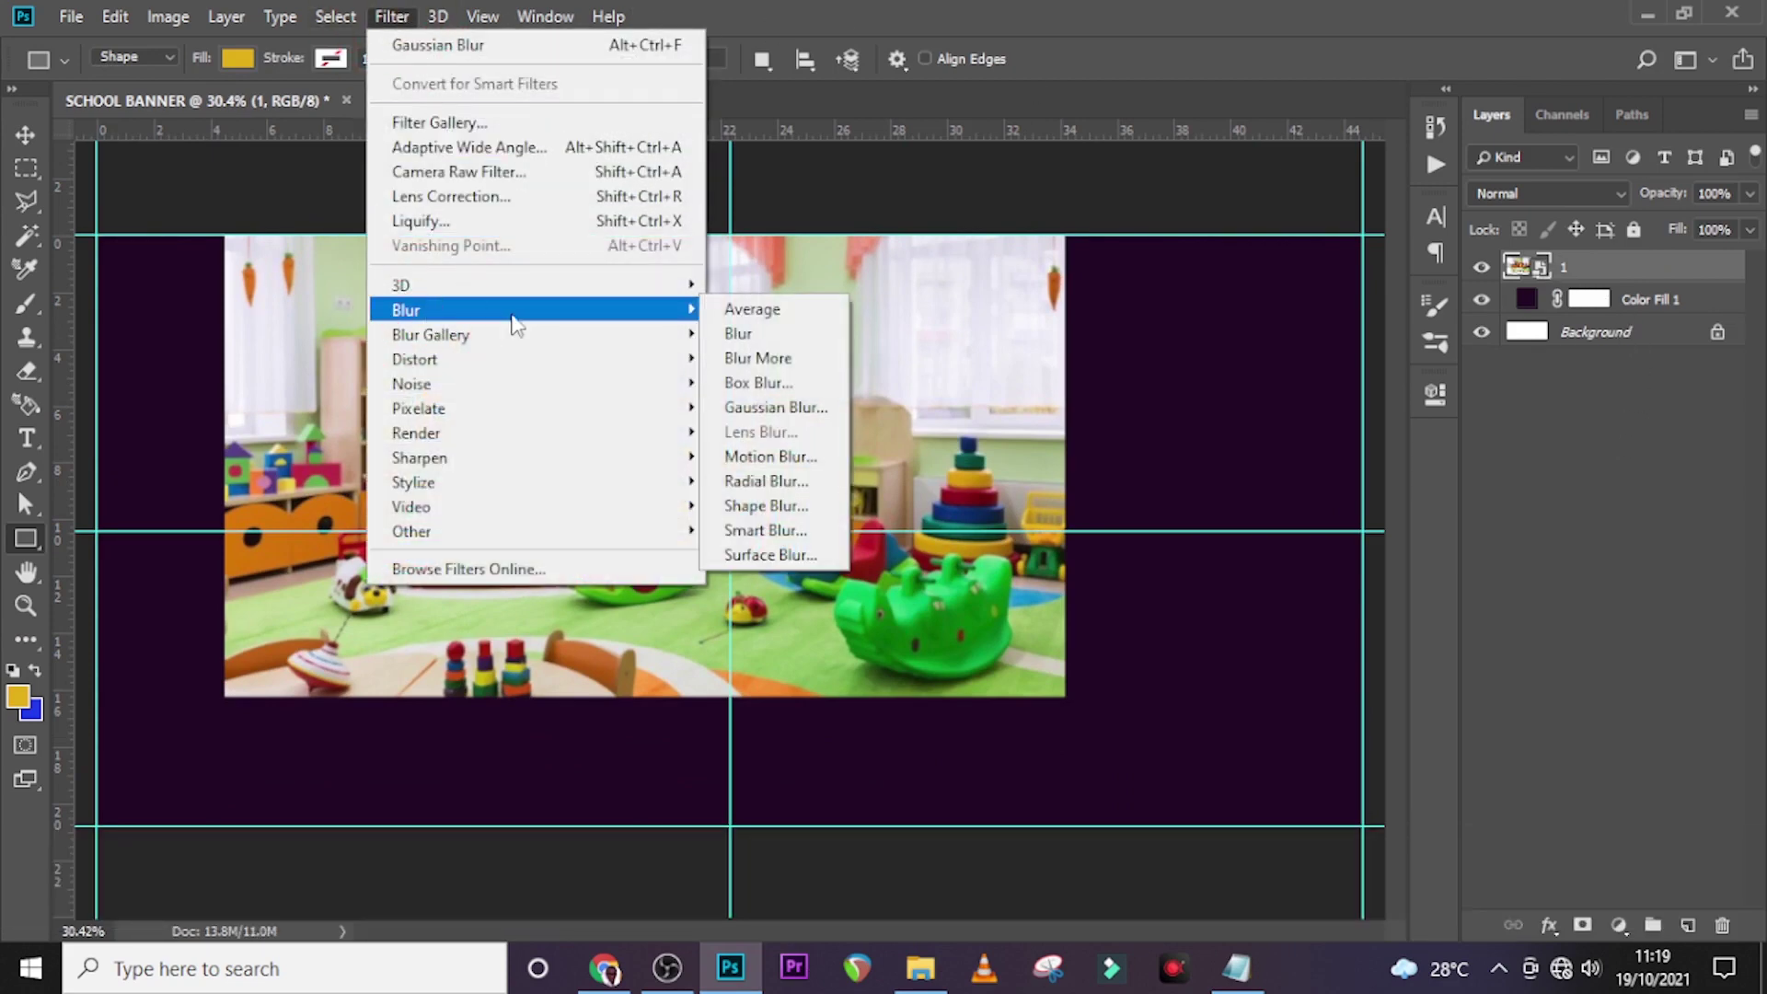
pyautogui.click(782, 407)
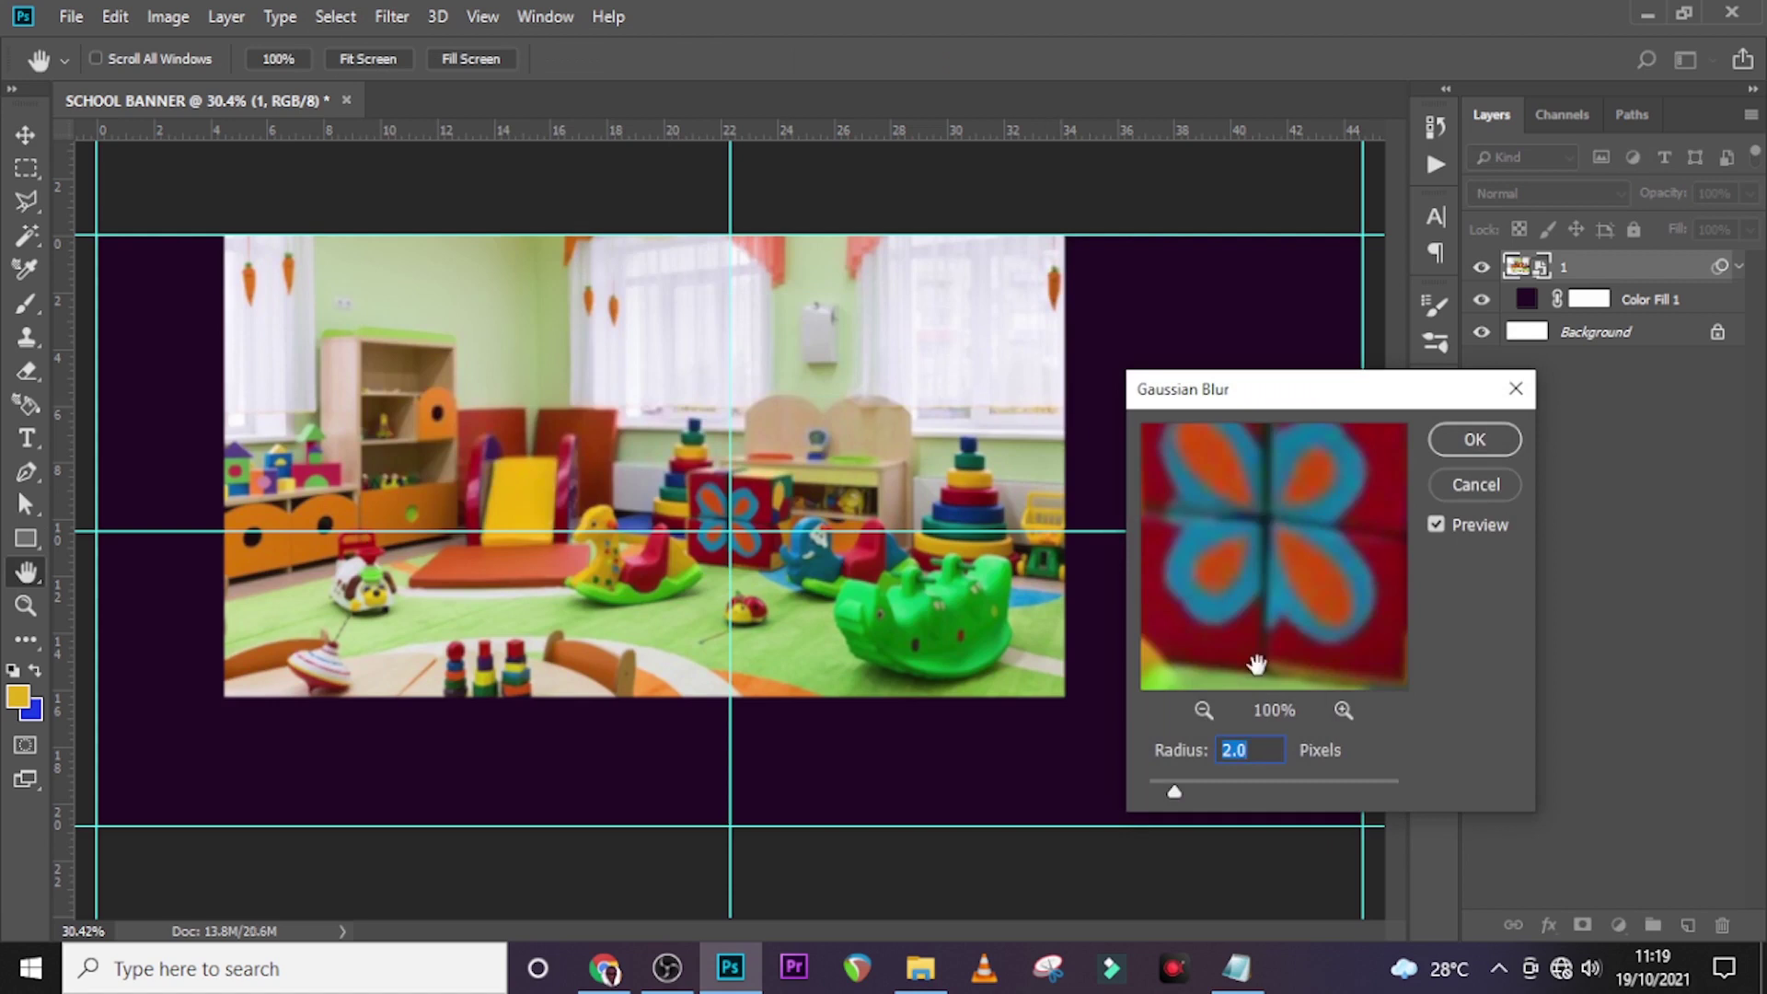
pyautogui.click(1166, 747)
pyautogui.write('115')
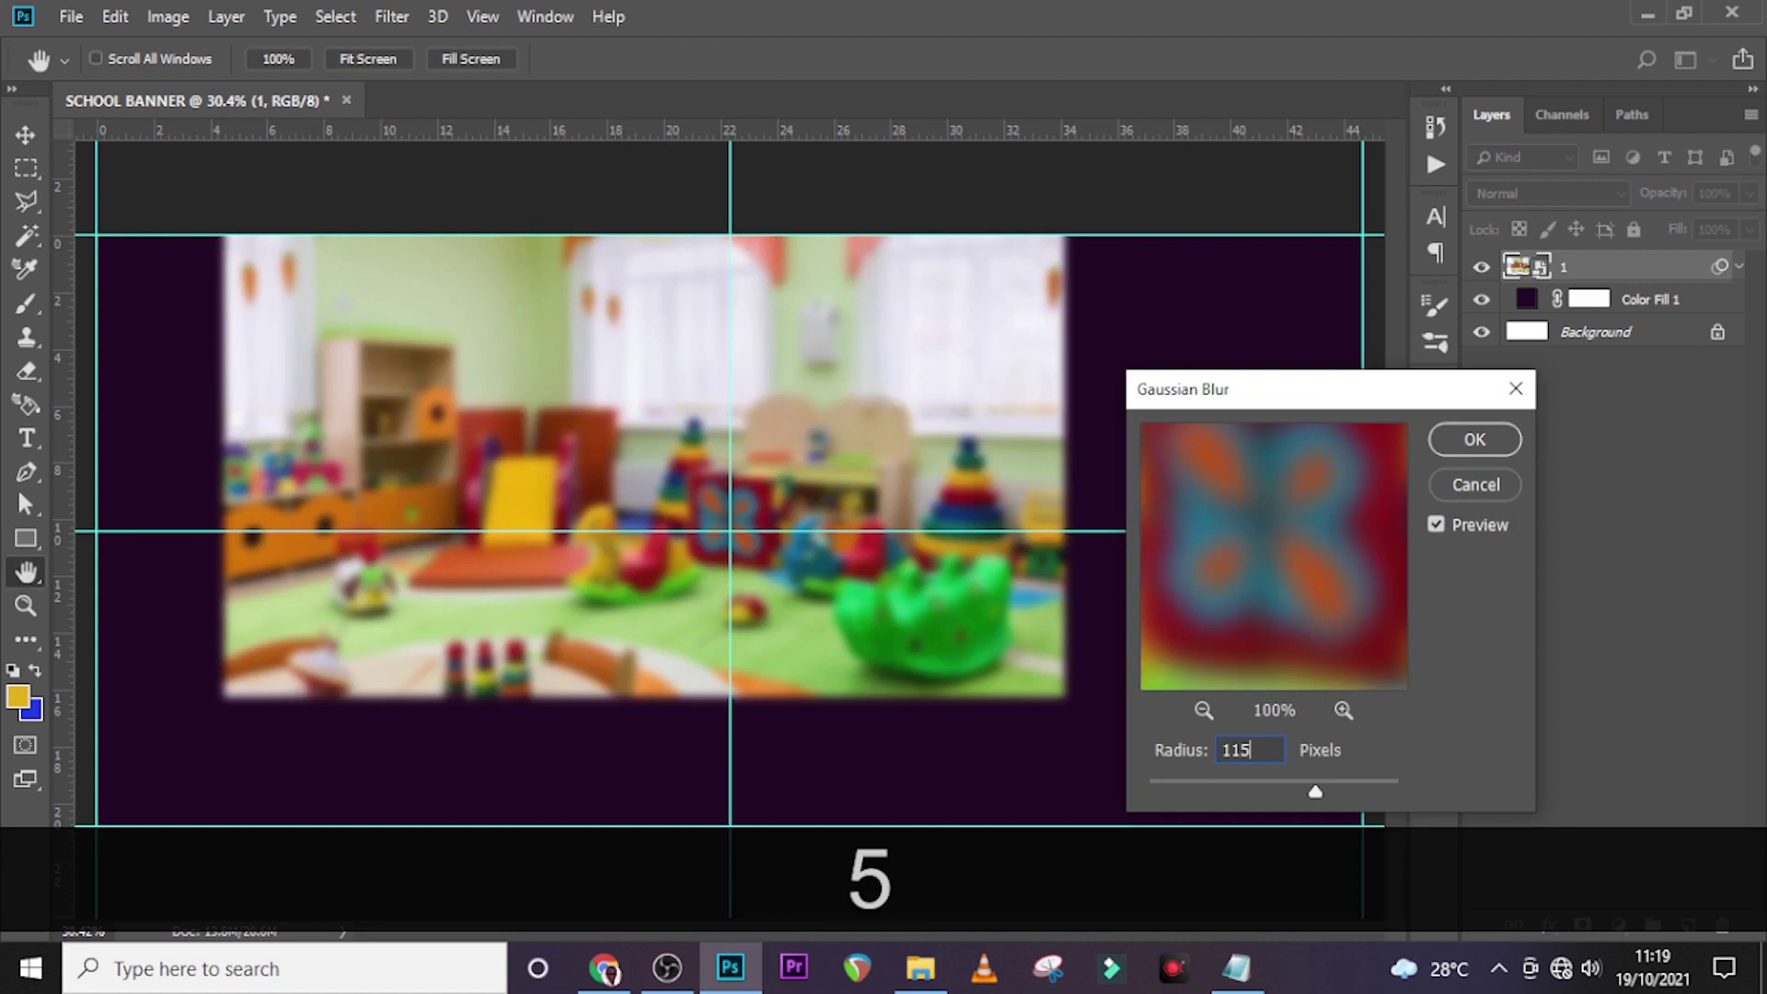
pyautogui.write('.8')
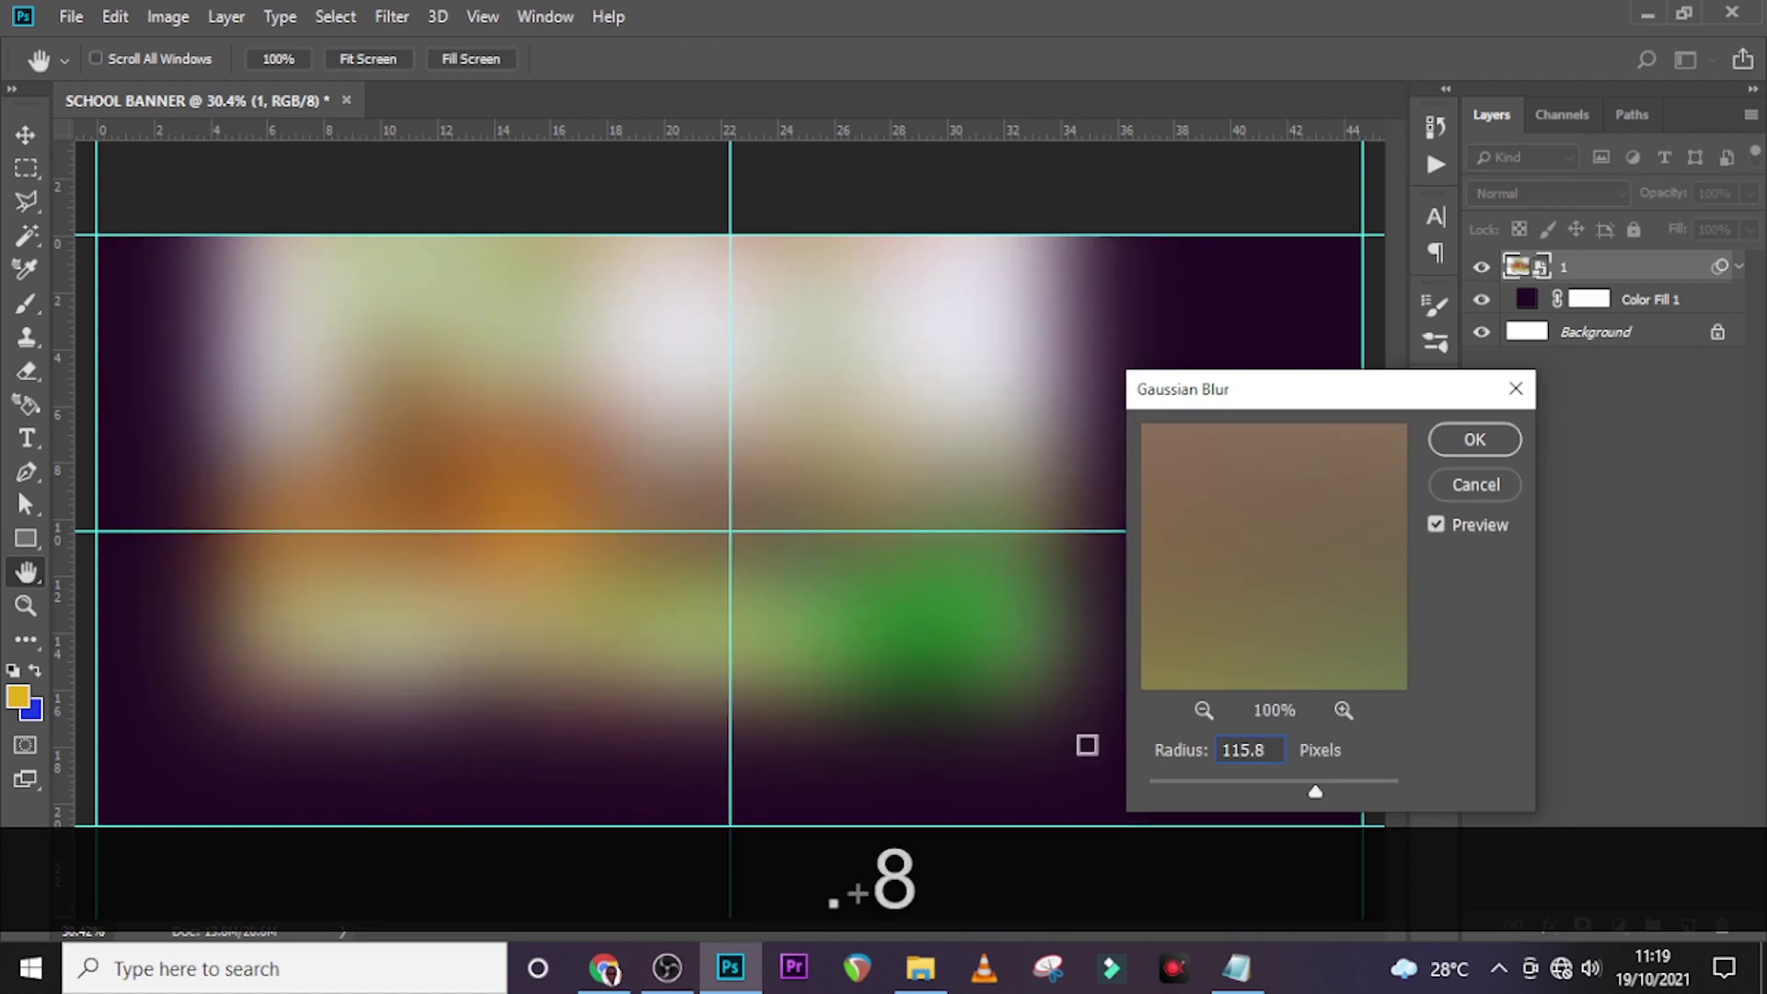
pyautogui.write('u')
pyautogui.click(1451, 441)
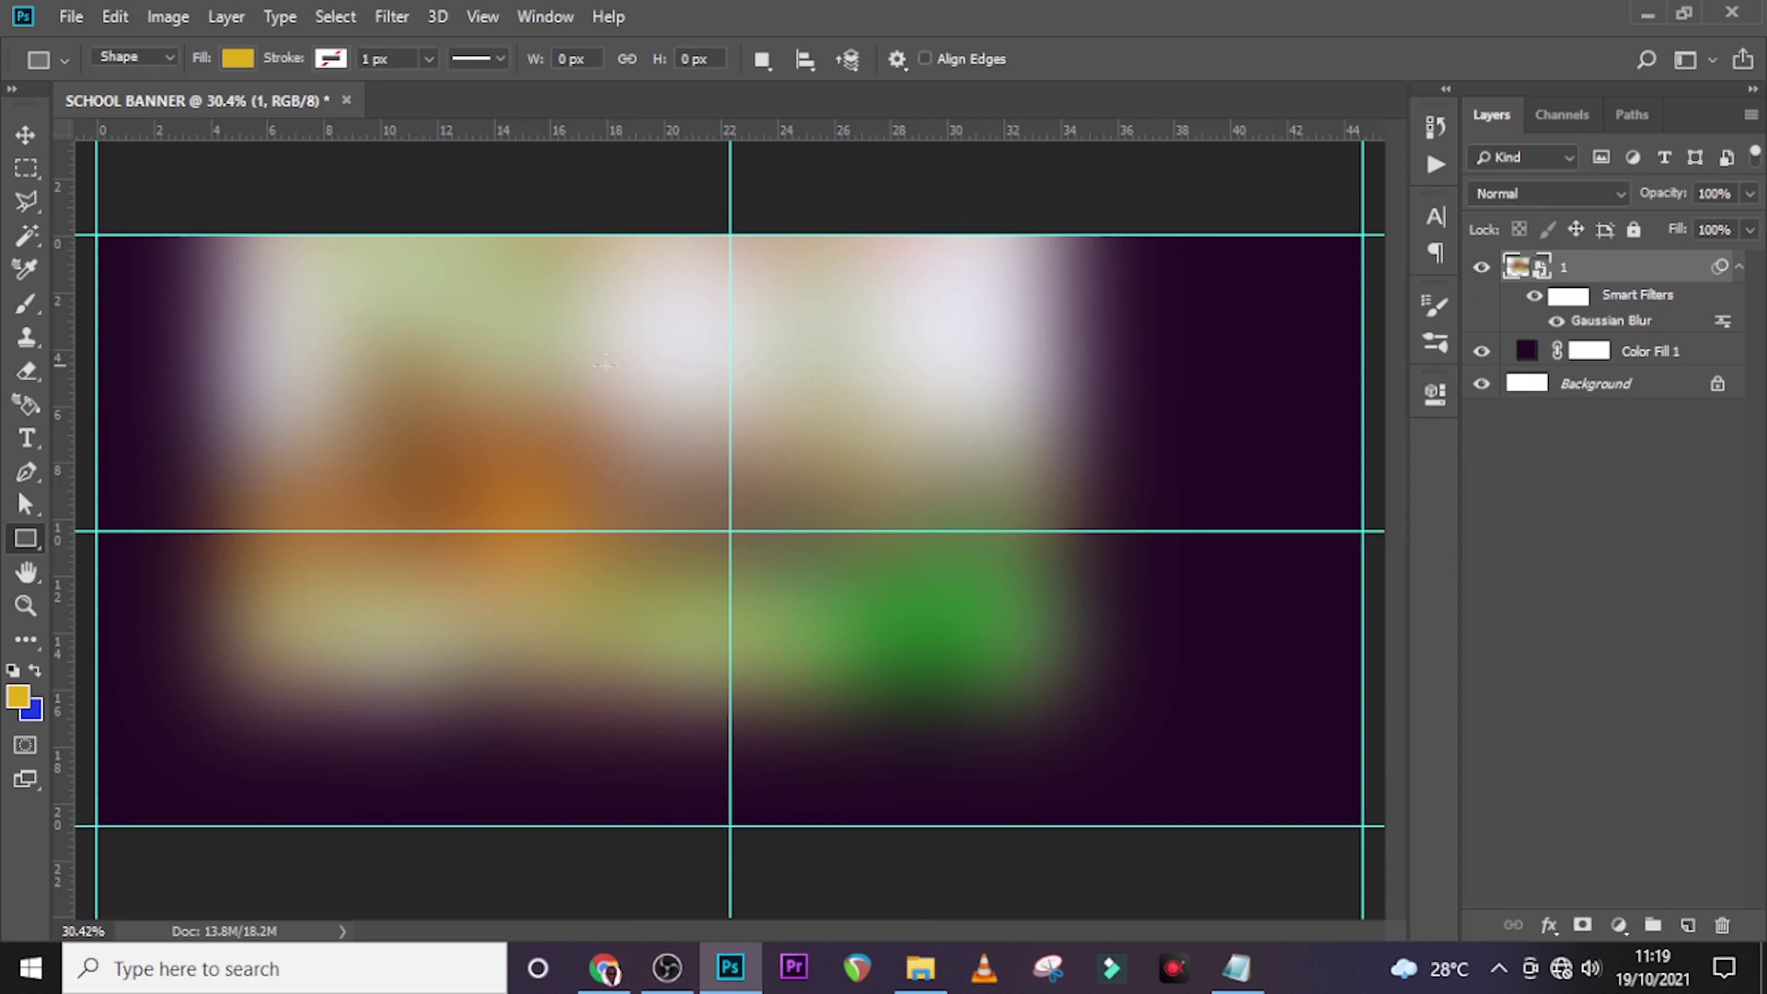
# Step: Set the blurred image layer's blend mode to Color Dodge and its opacity to 50%, and collapse its smart filter list
pyautogui.click(1553, 196)
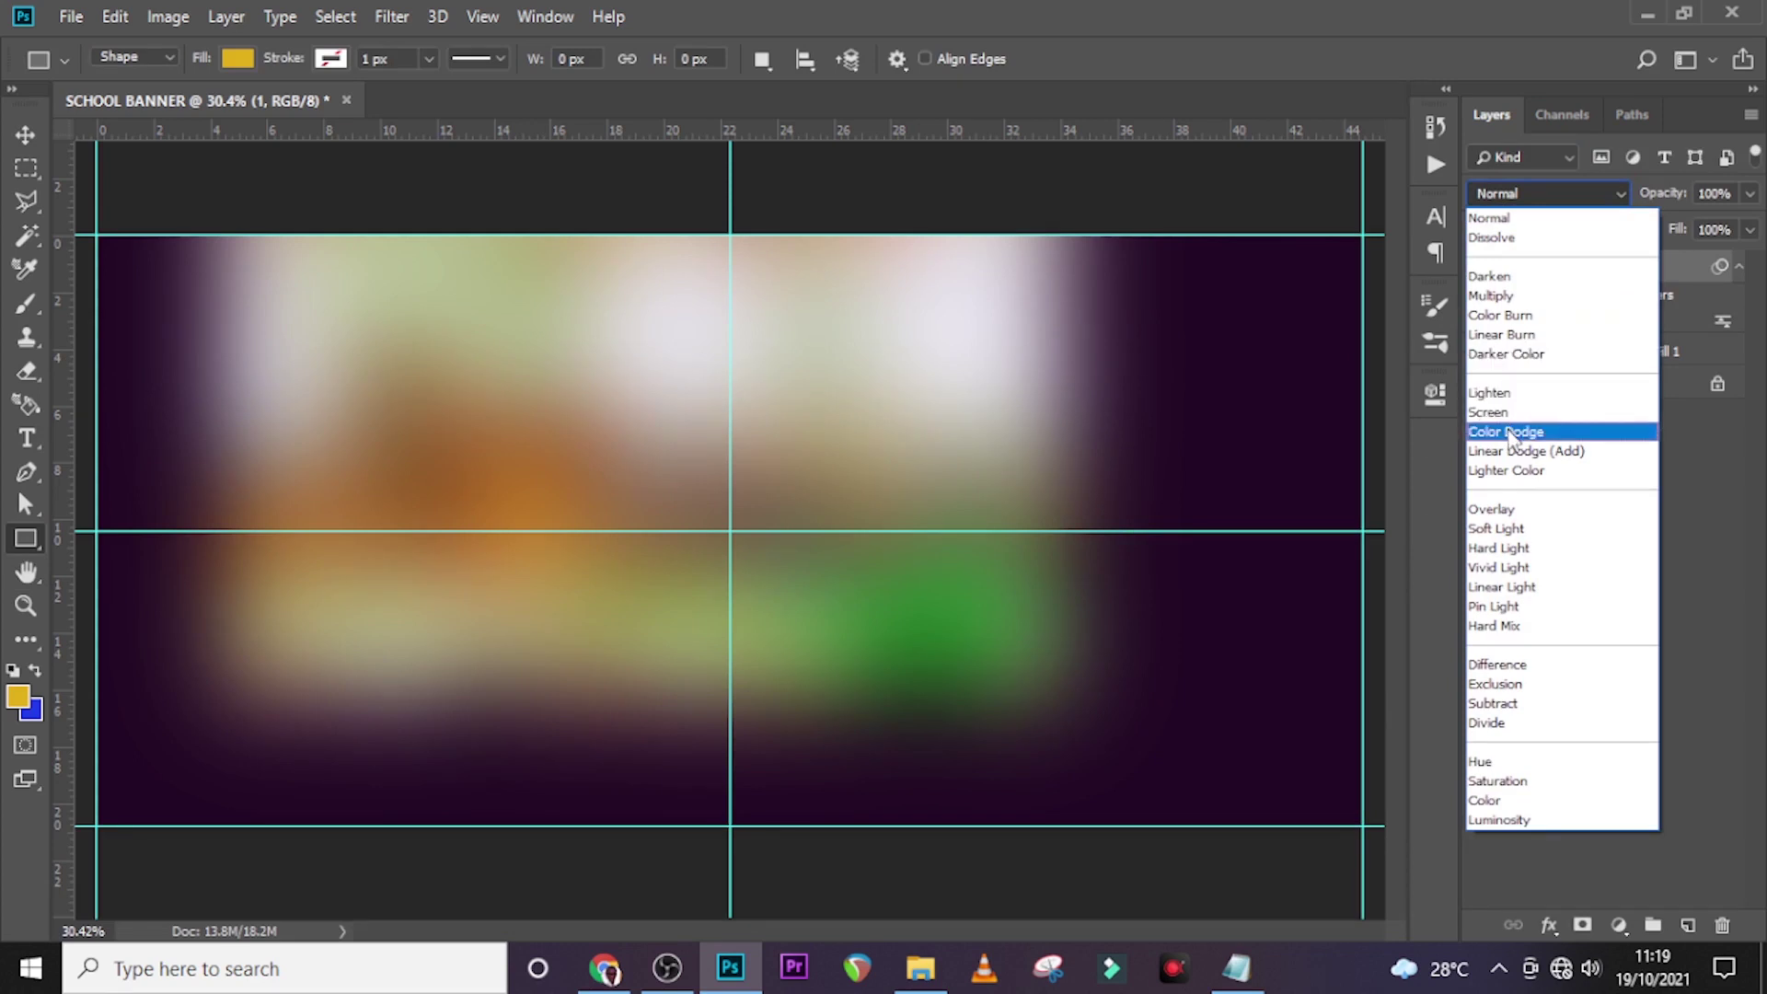
pyautogui.click(1509, 432)
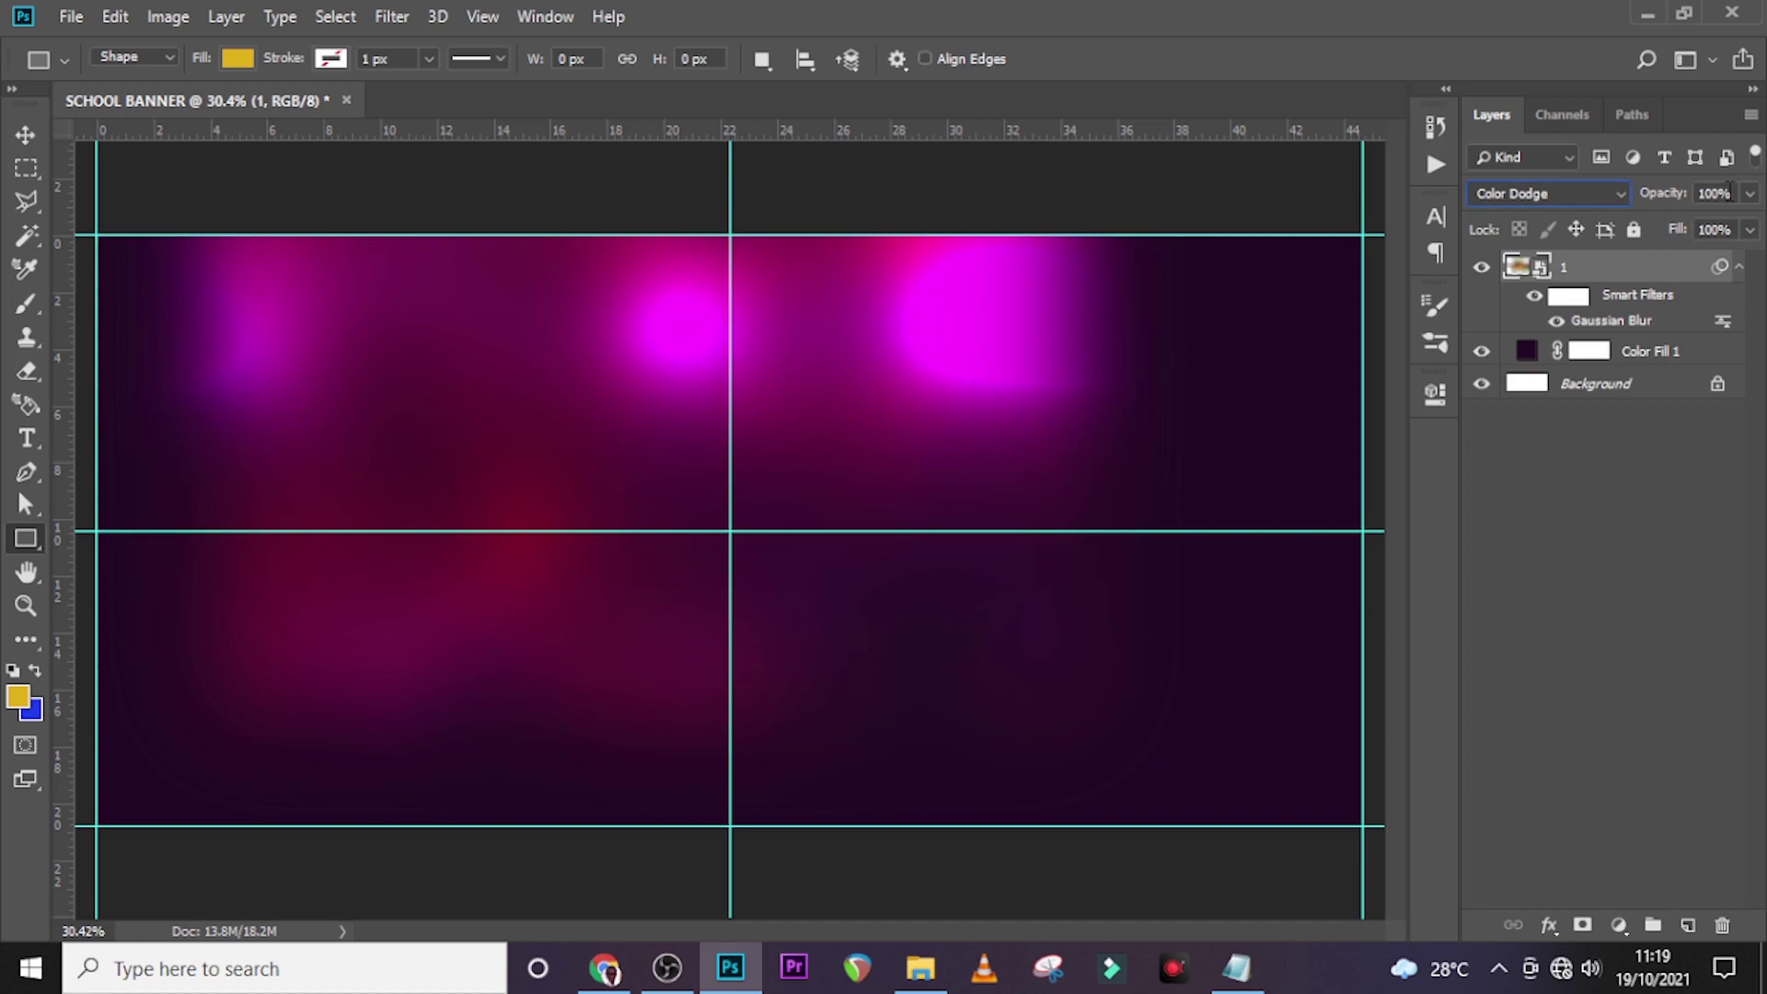
pyautogui.click(1715, 192)
pyautogui.write('5')
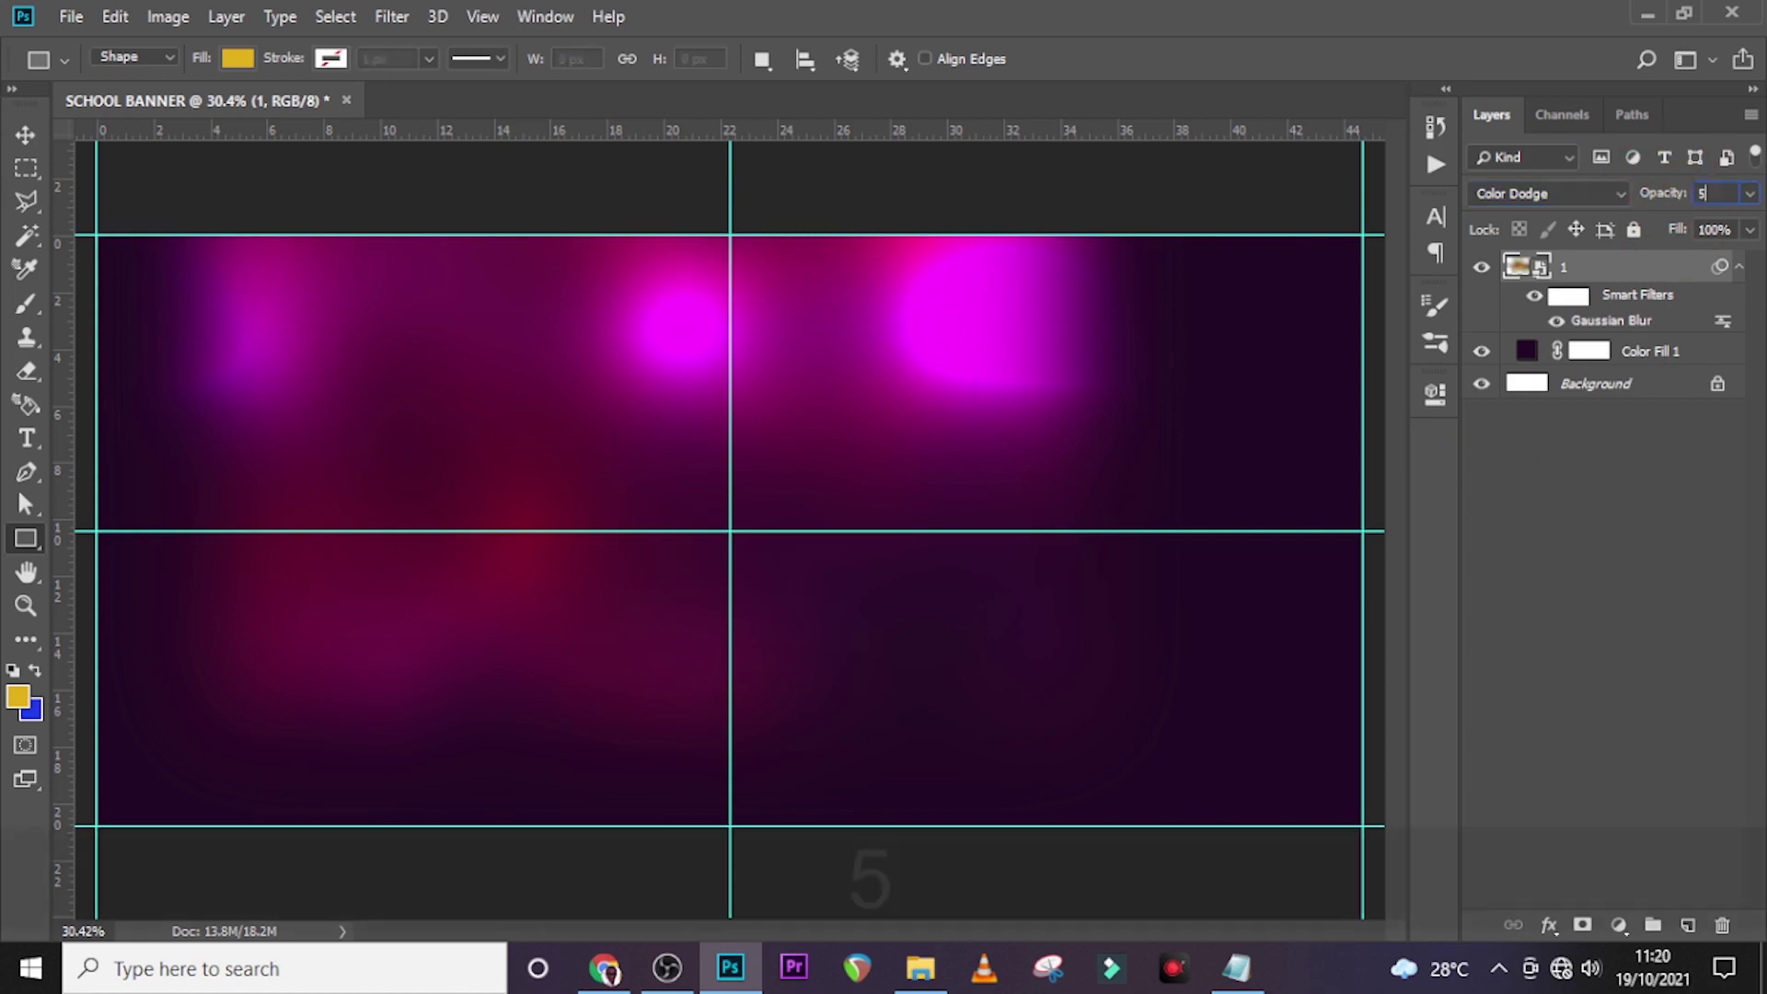
pyautogui.write('0')
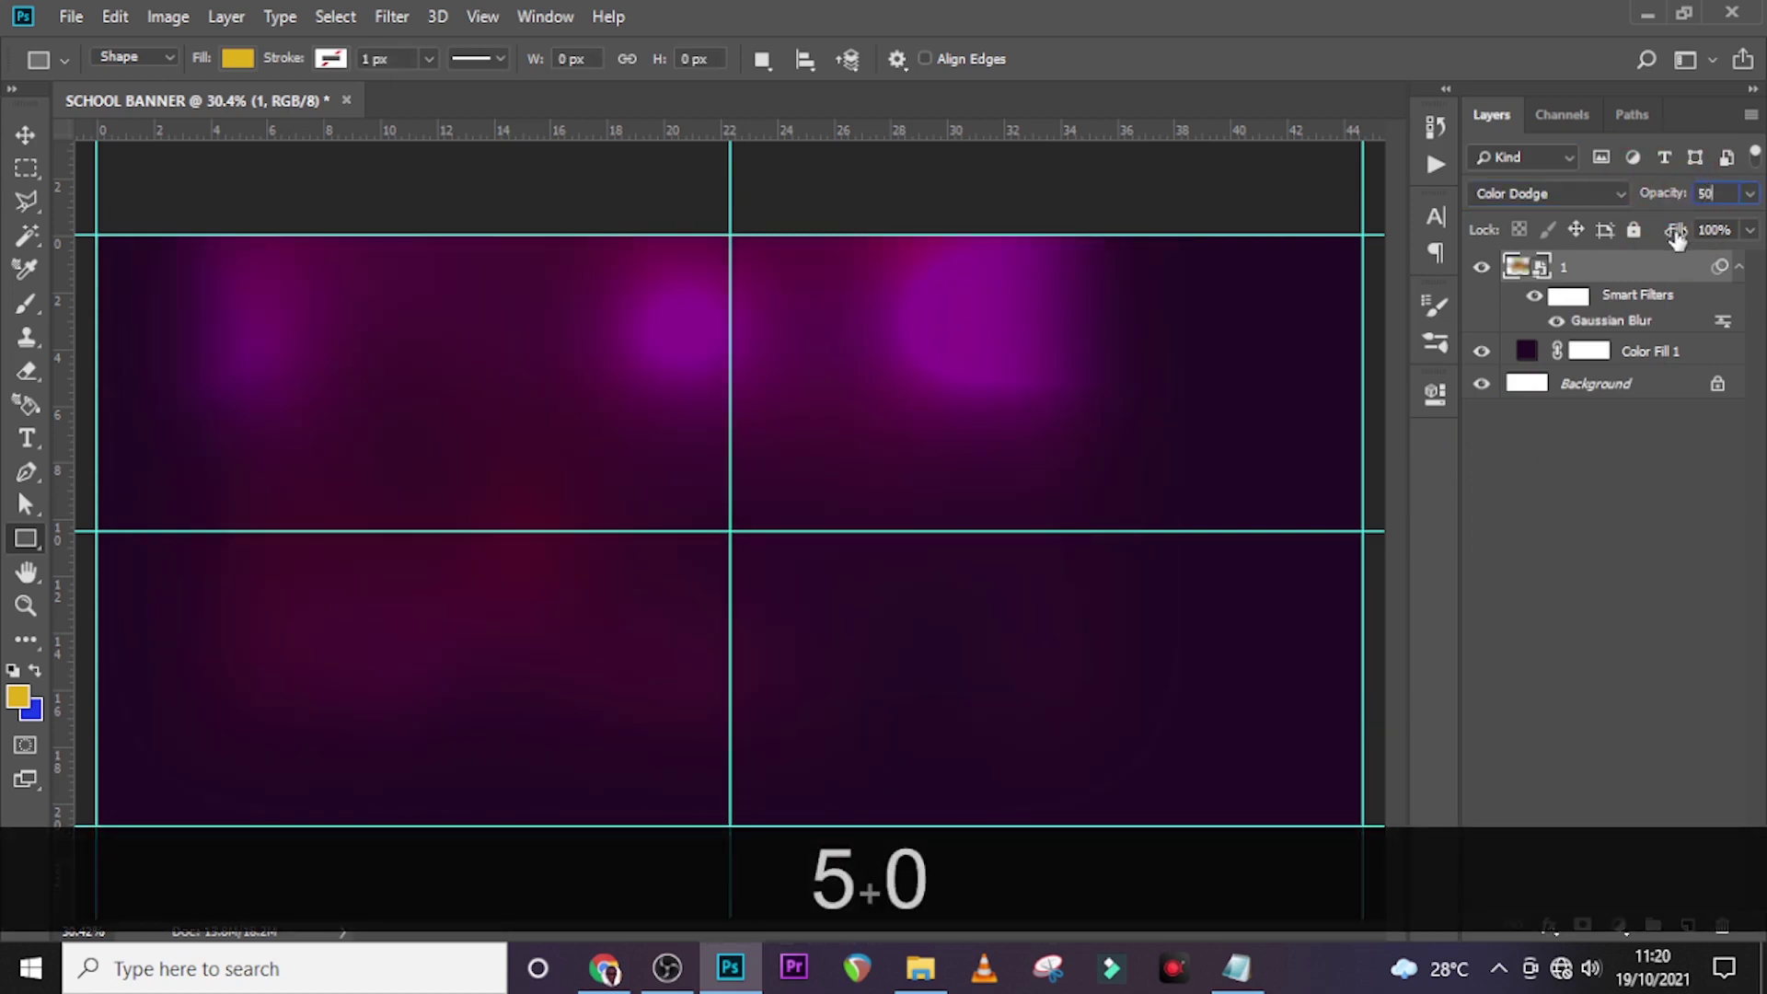
pyautogui.click(1738, 267)
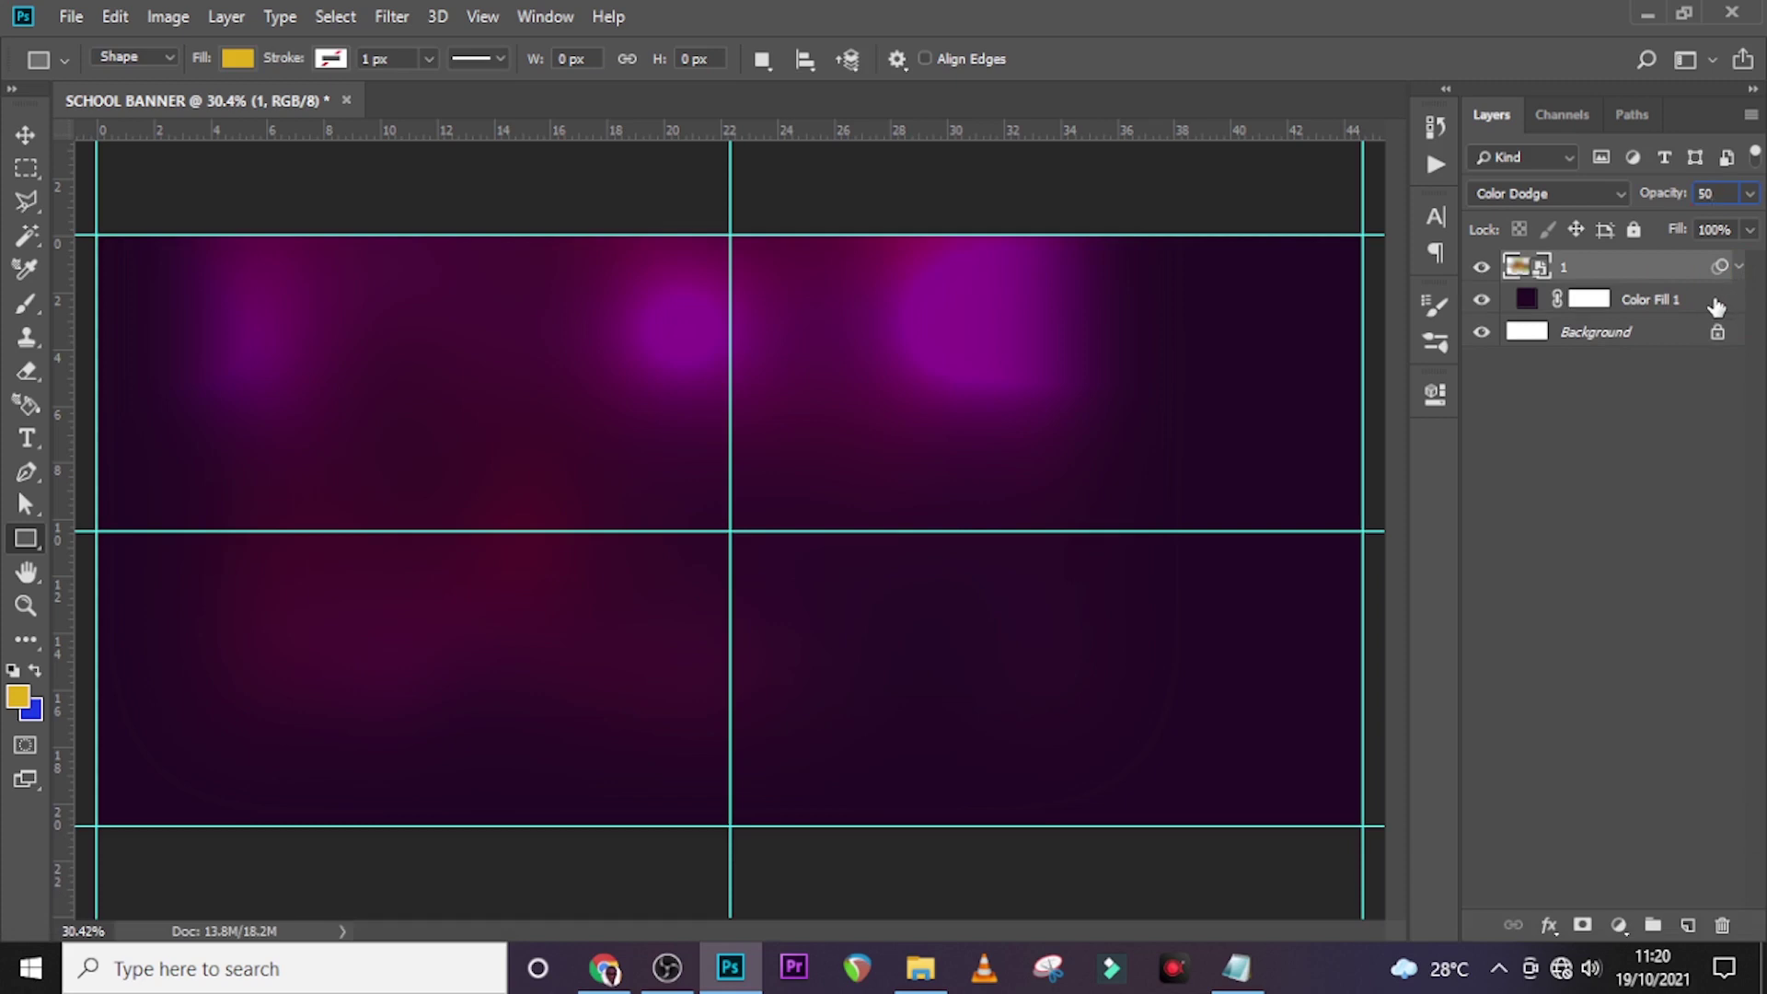
# Step: Add a new empty layer above the blurred image and enlarge the Brush tool's tip to 900
pyautogui.click(1688, 926)
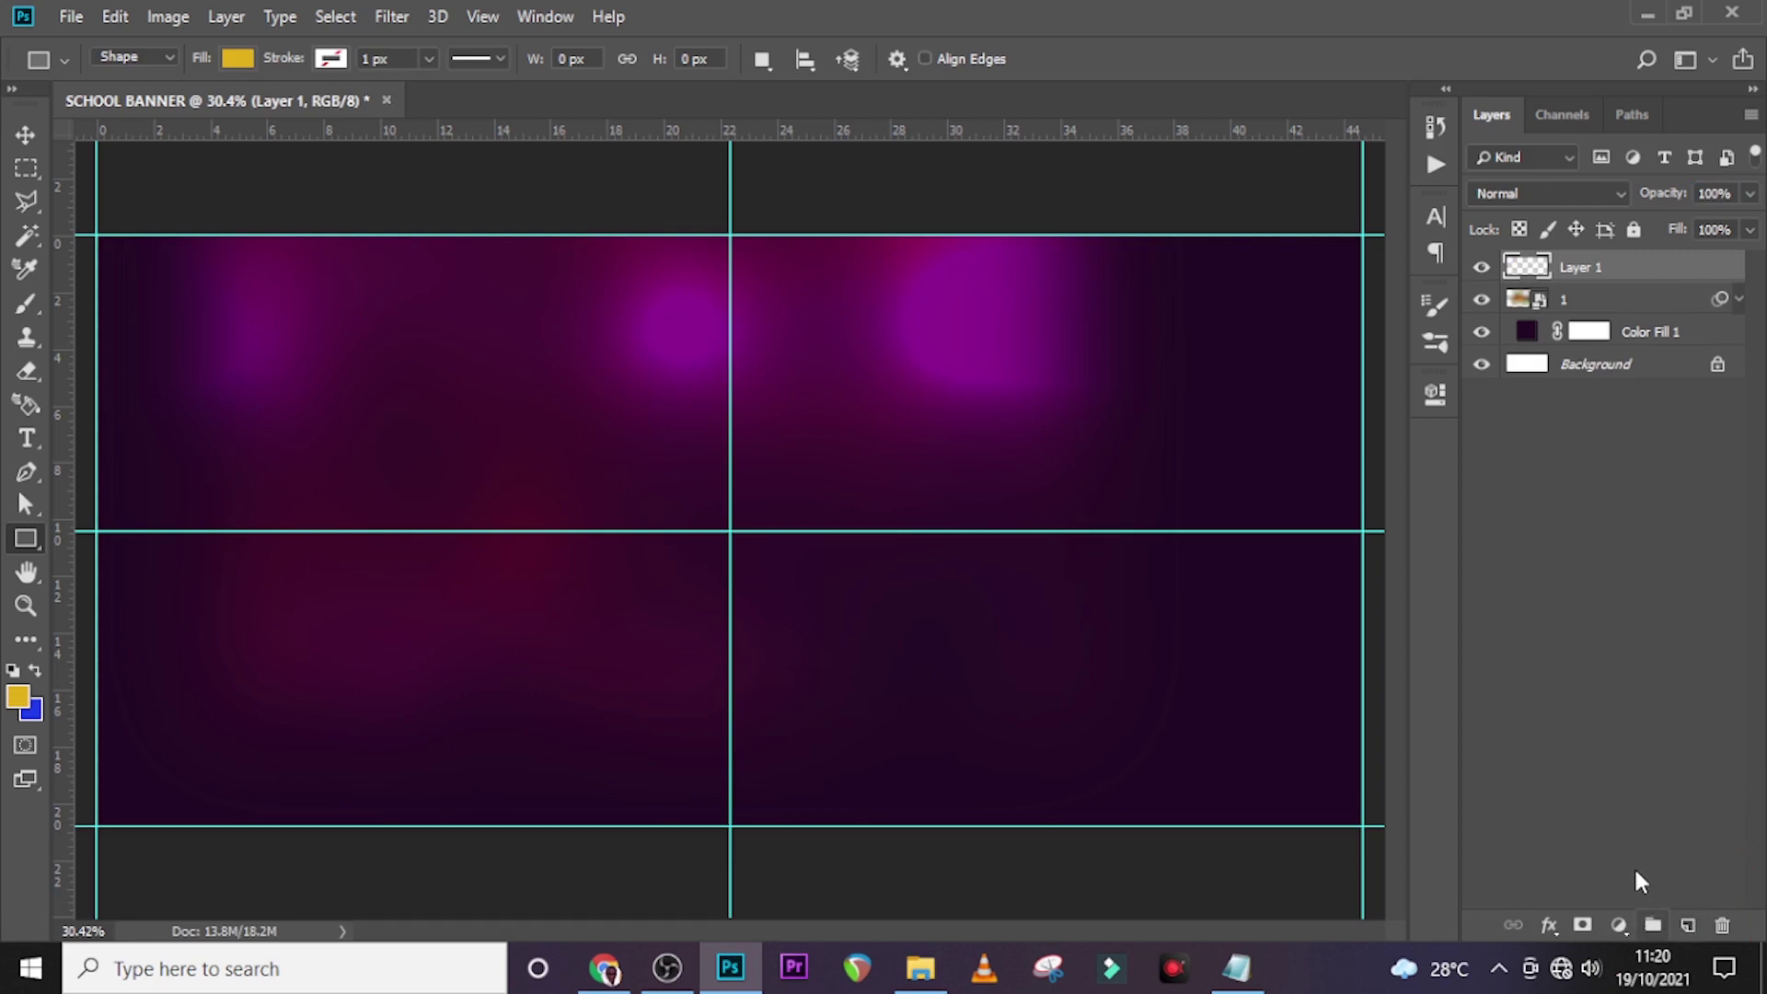
pyautogui.press('b')
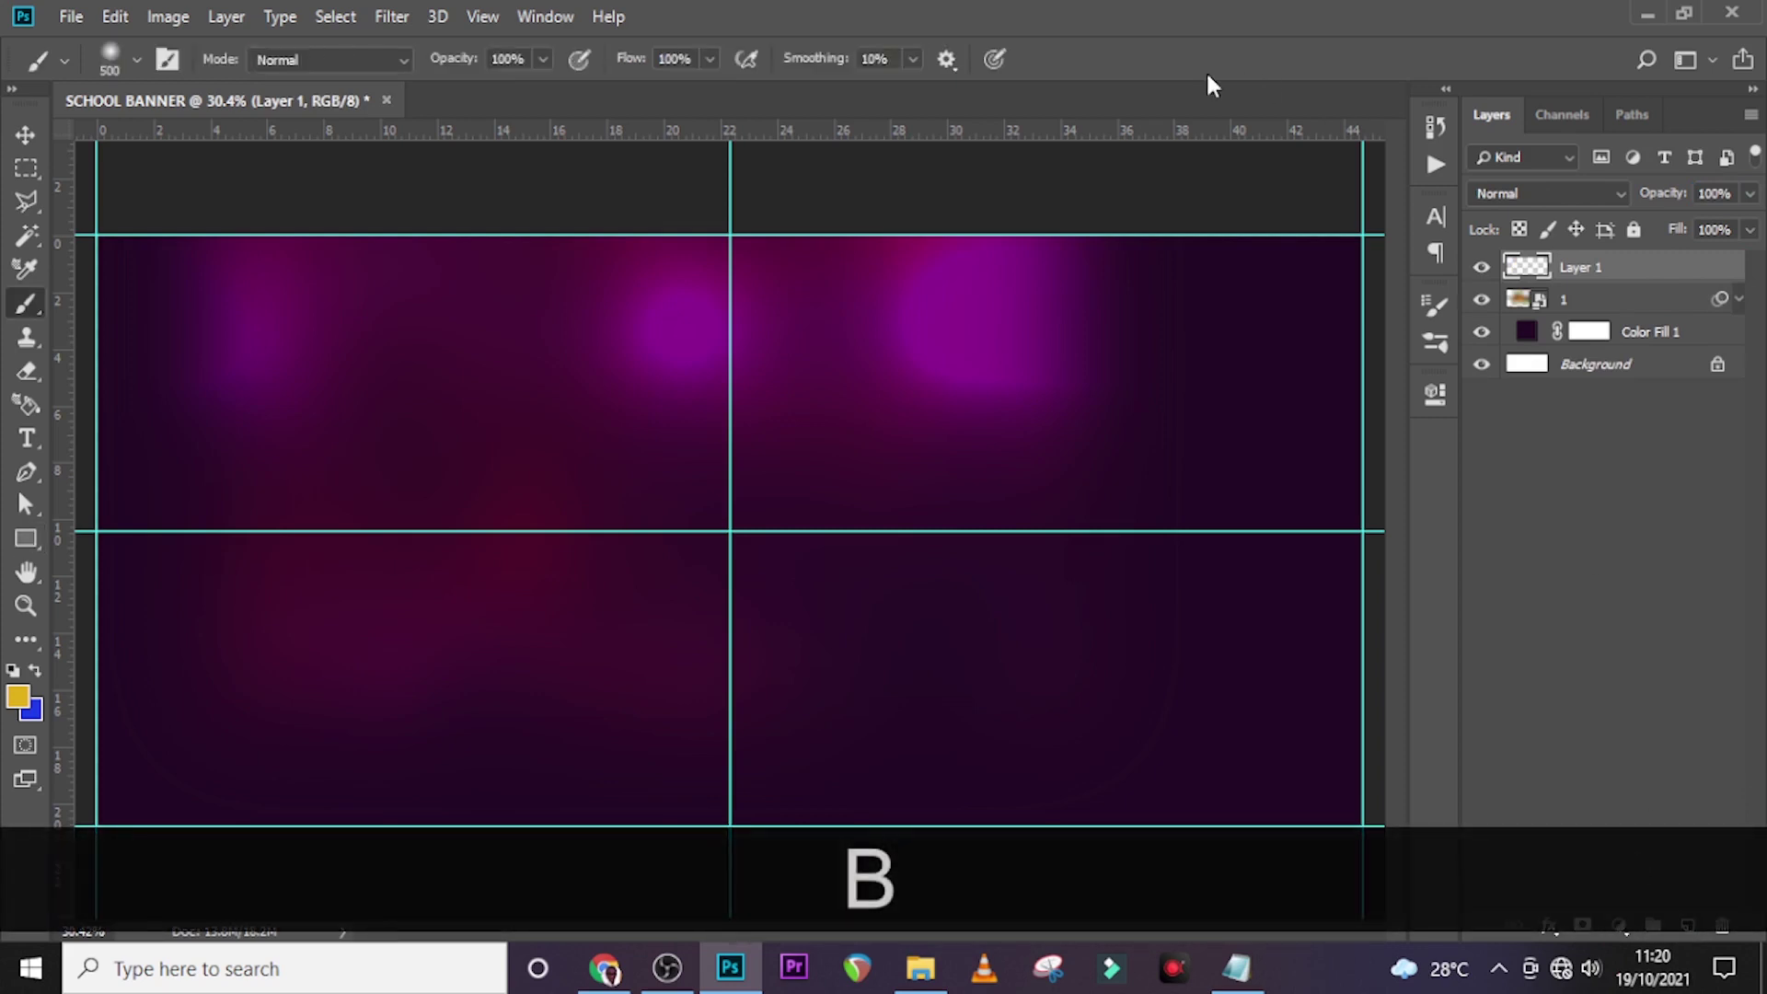
pyautogui.press('capslock')
pyautogui.press(']')
pyautogui.press(']')
pyautogui.press(']')
pyautogui.press(']')
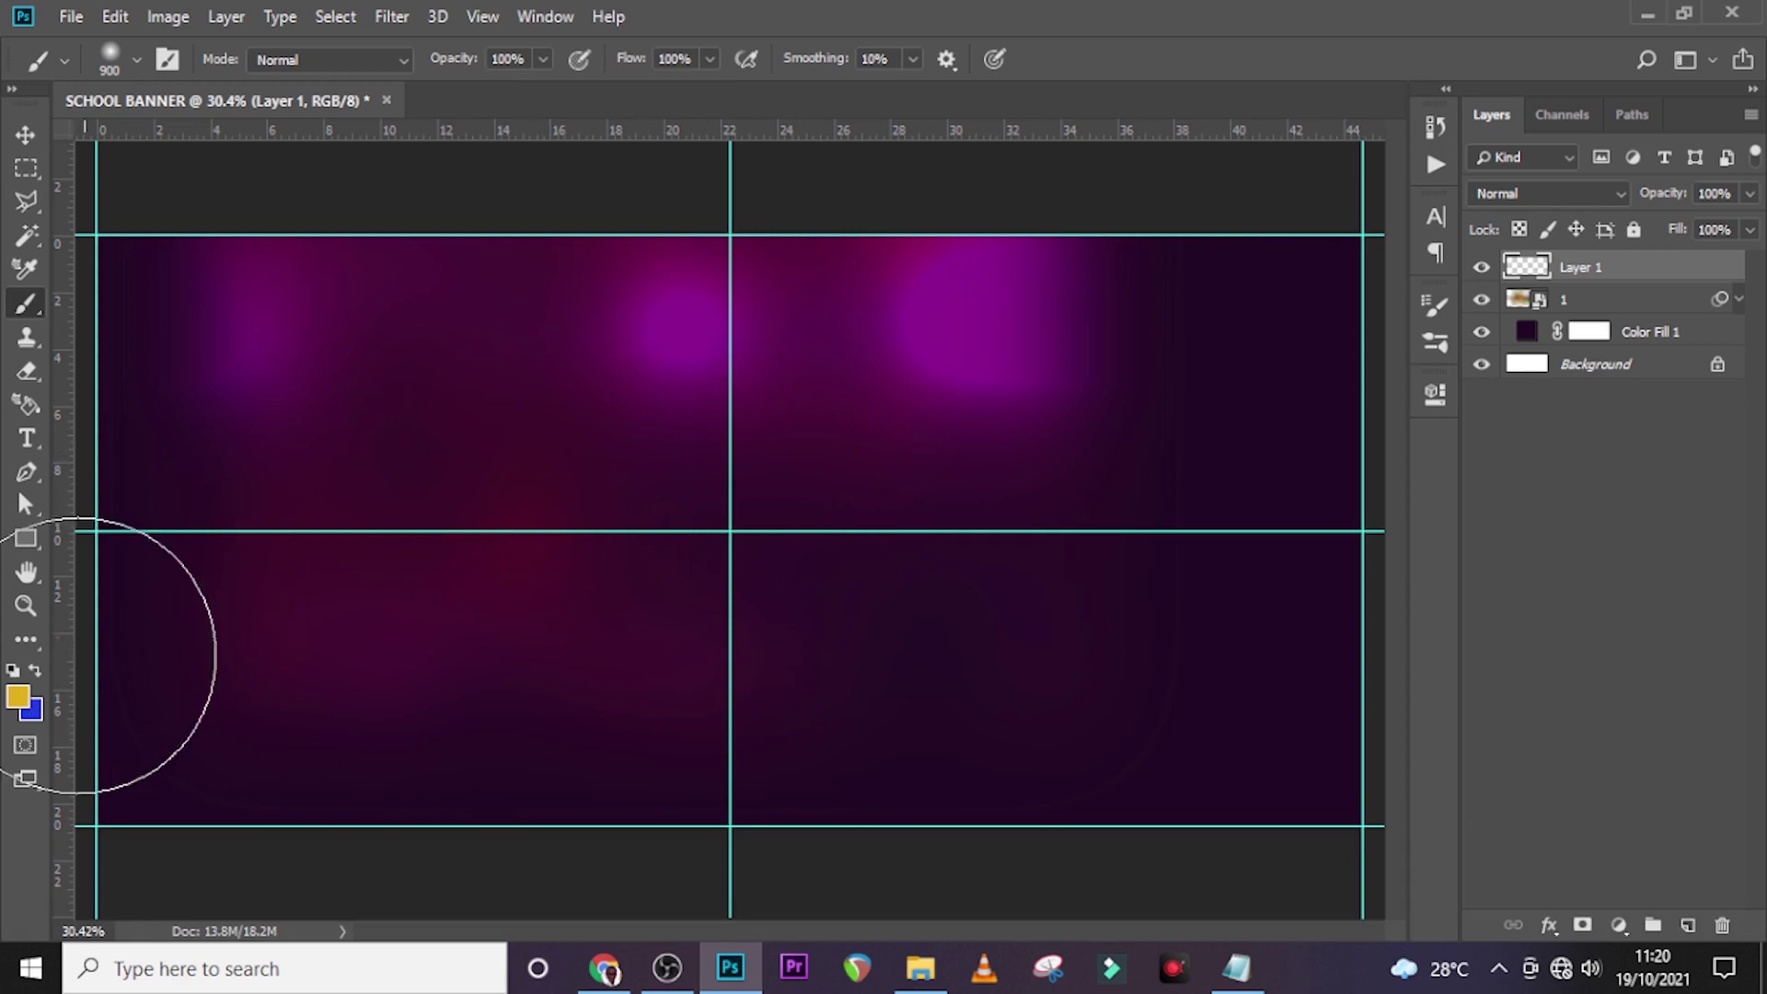
# Step: Set the foreground colour to the yellow f0bd11
pyautogui.click(17, 696)
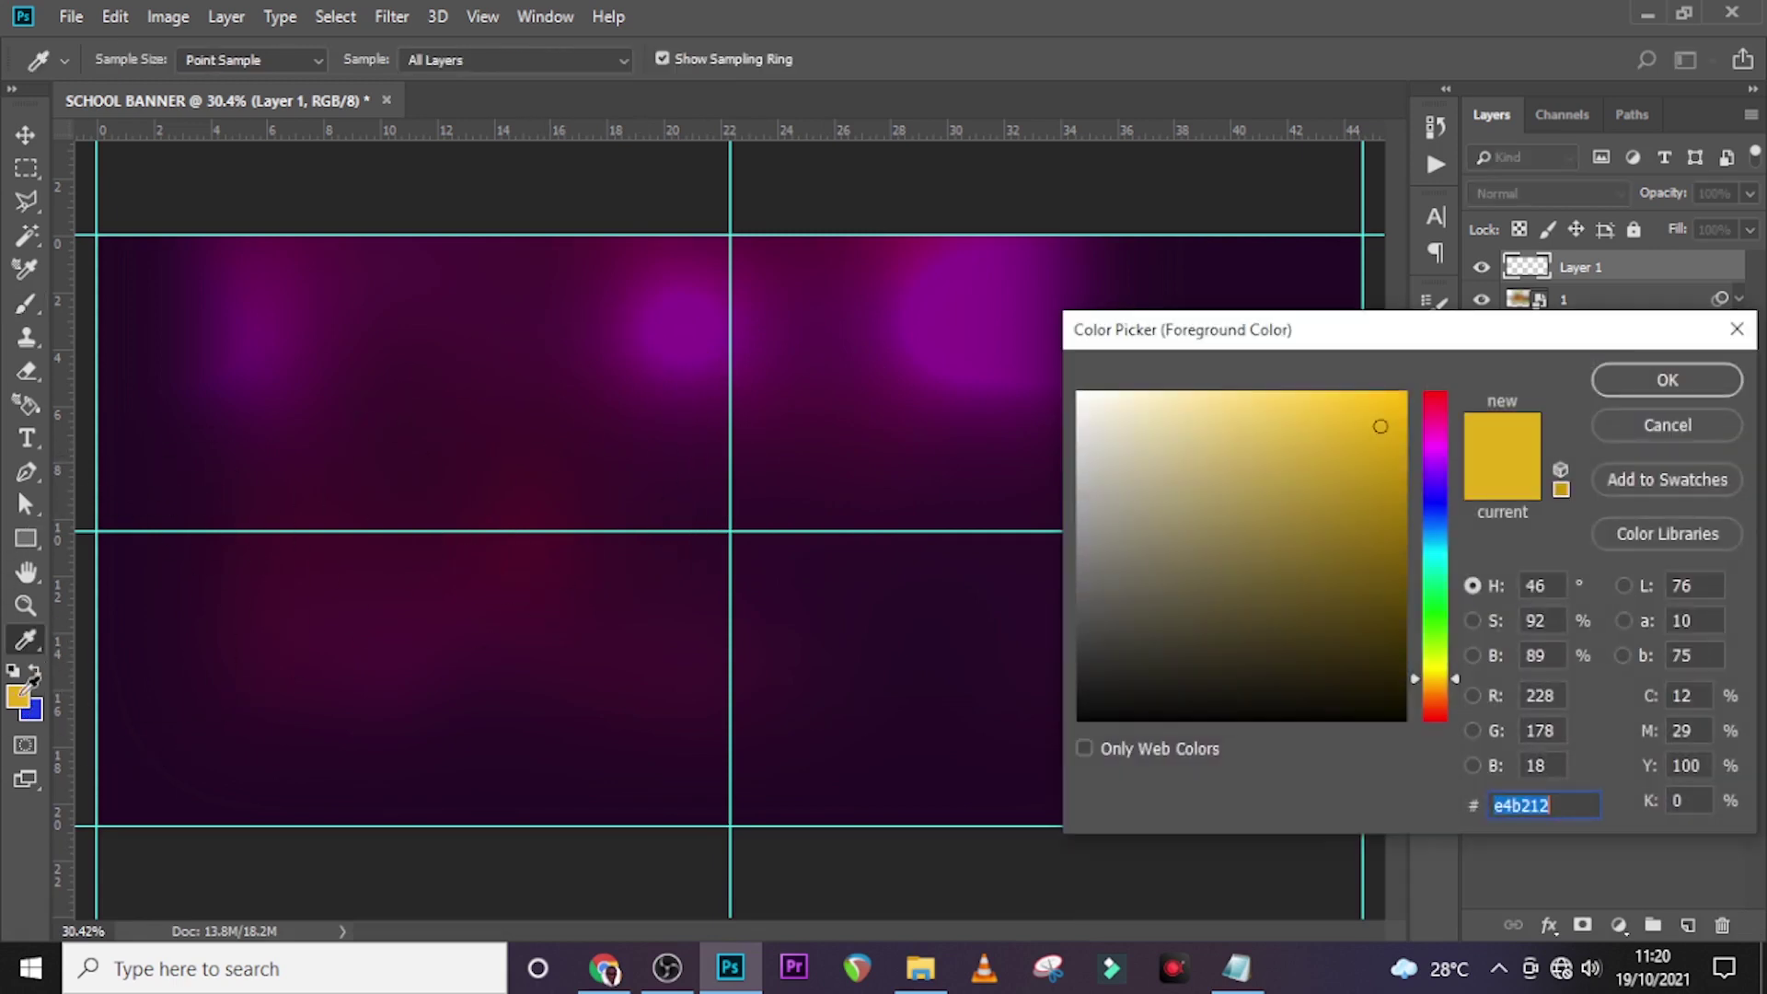
pyautogui.write('f0')
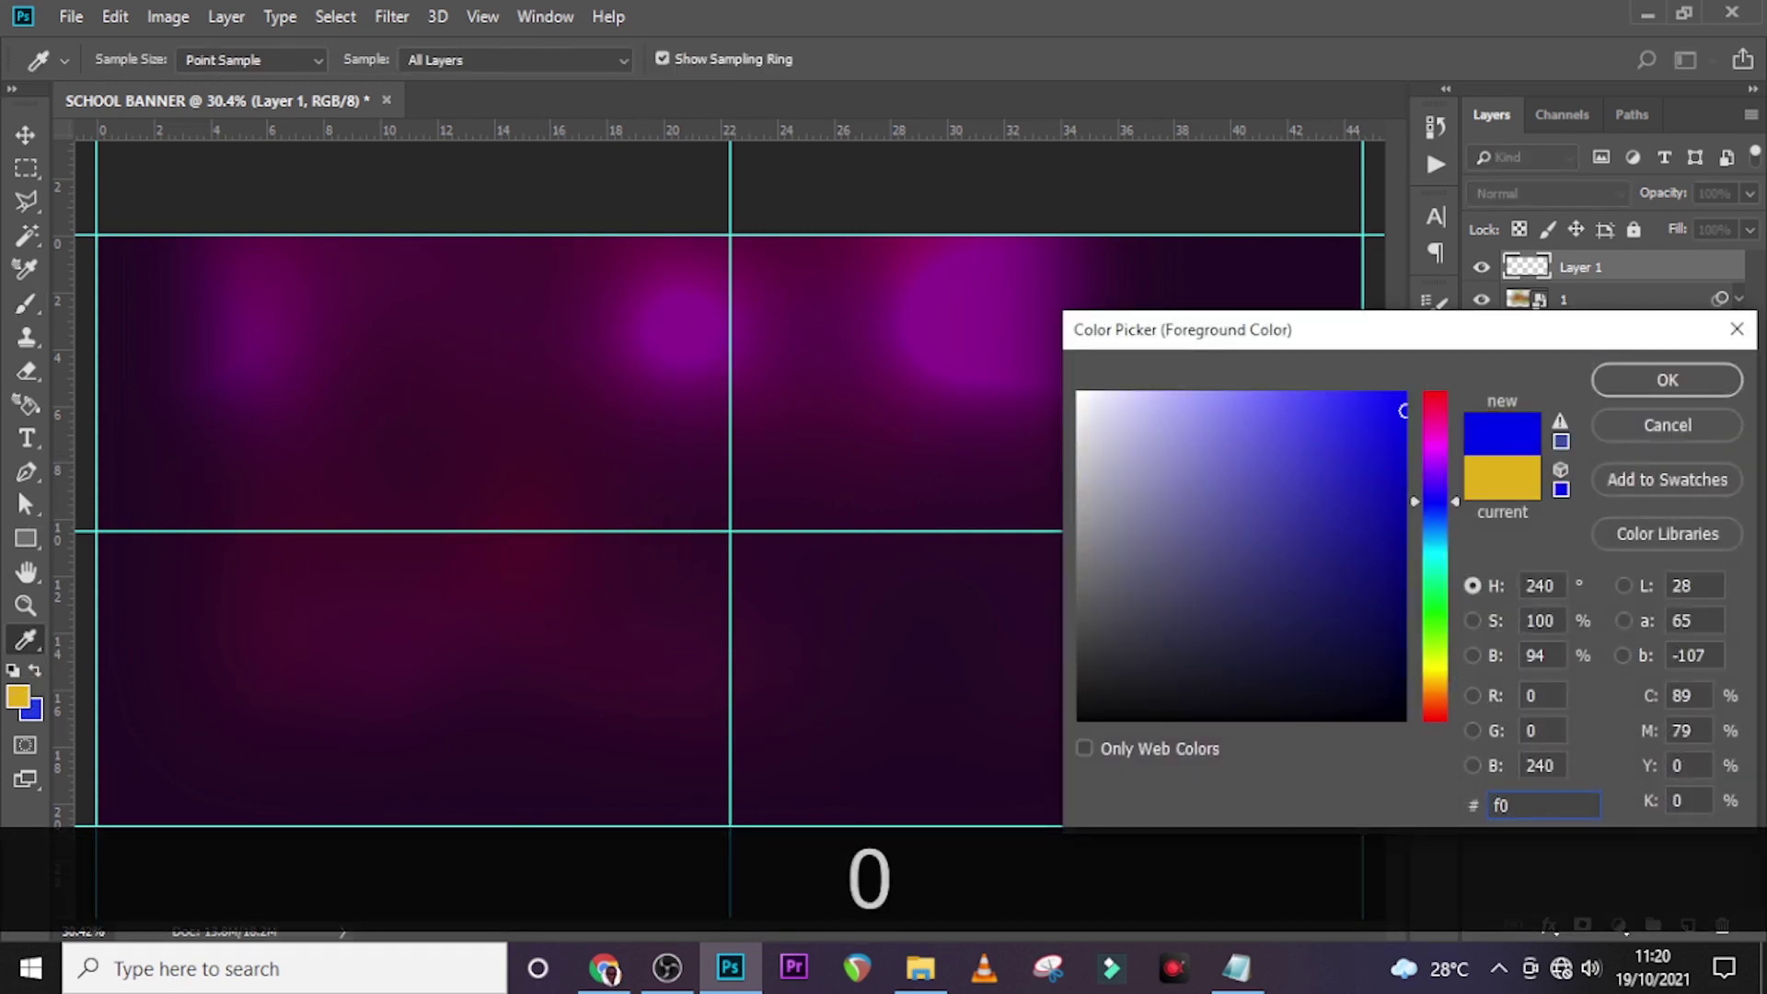
pyautogui.write('b')
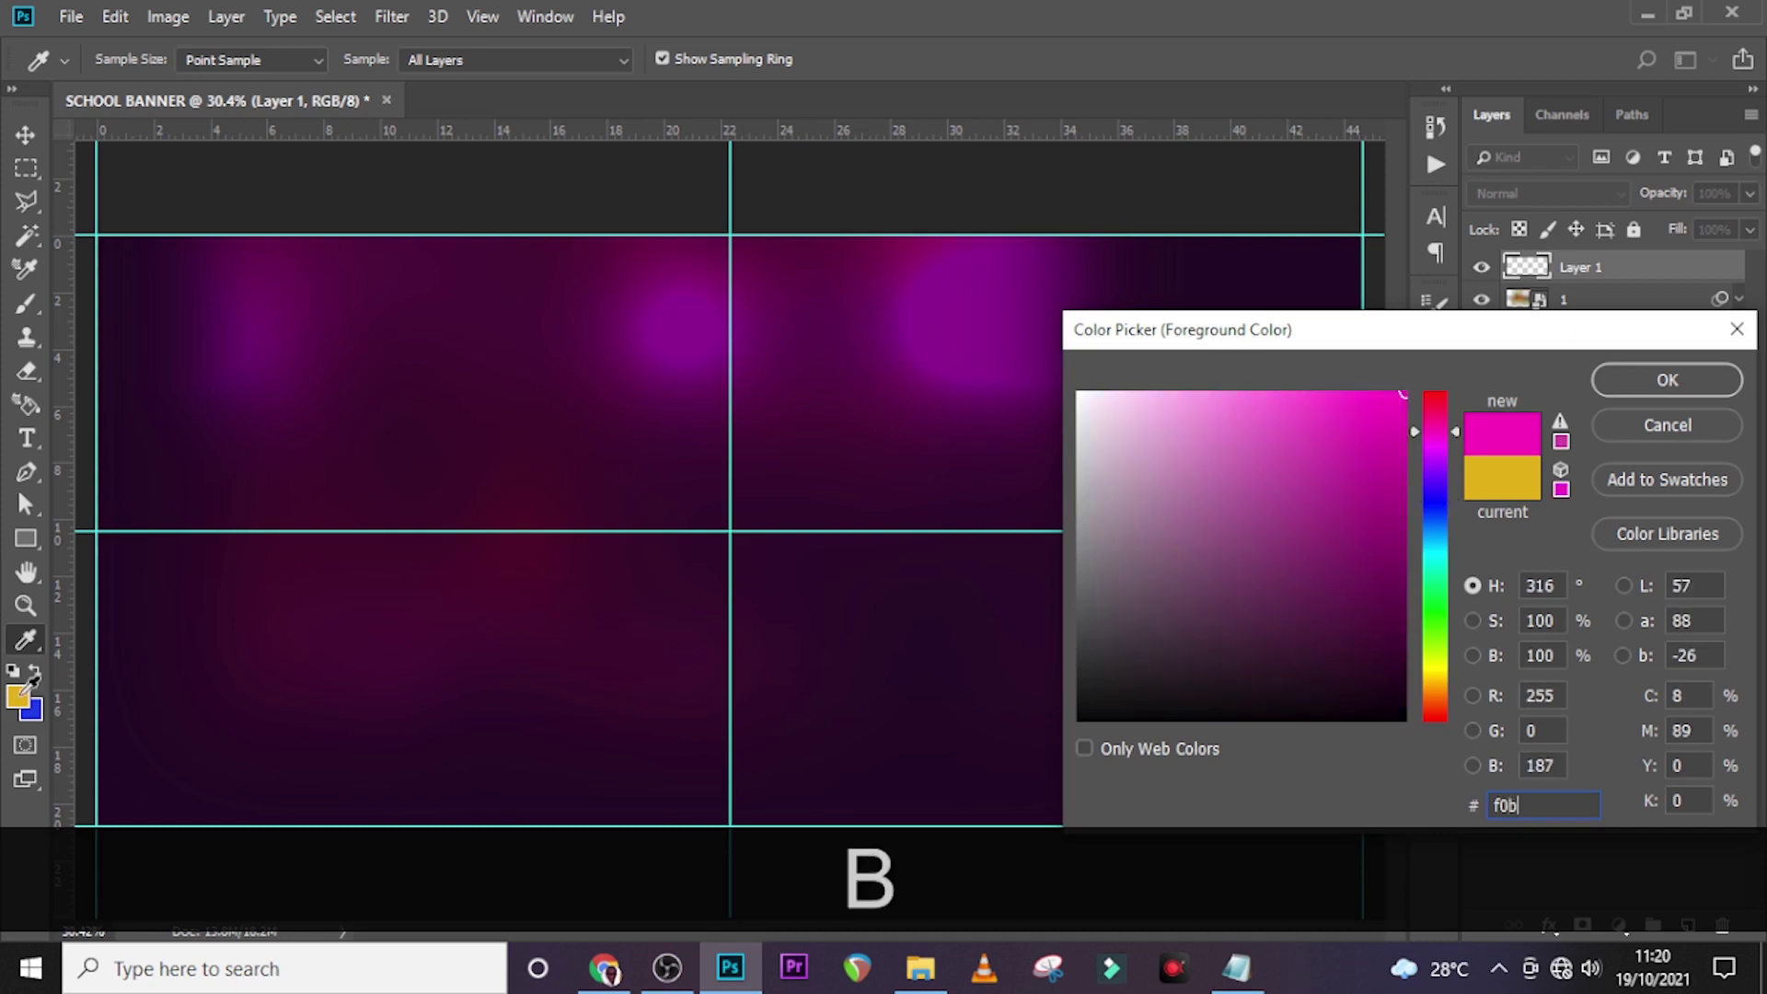
pyautogui.write('d11')
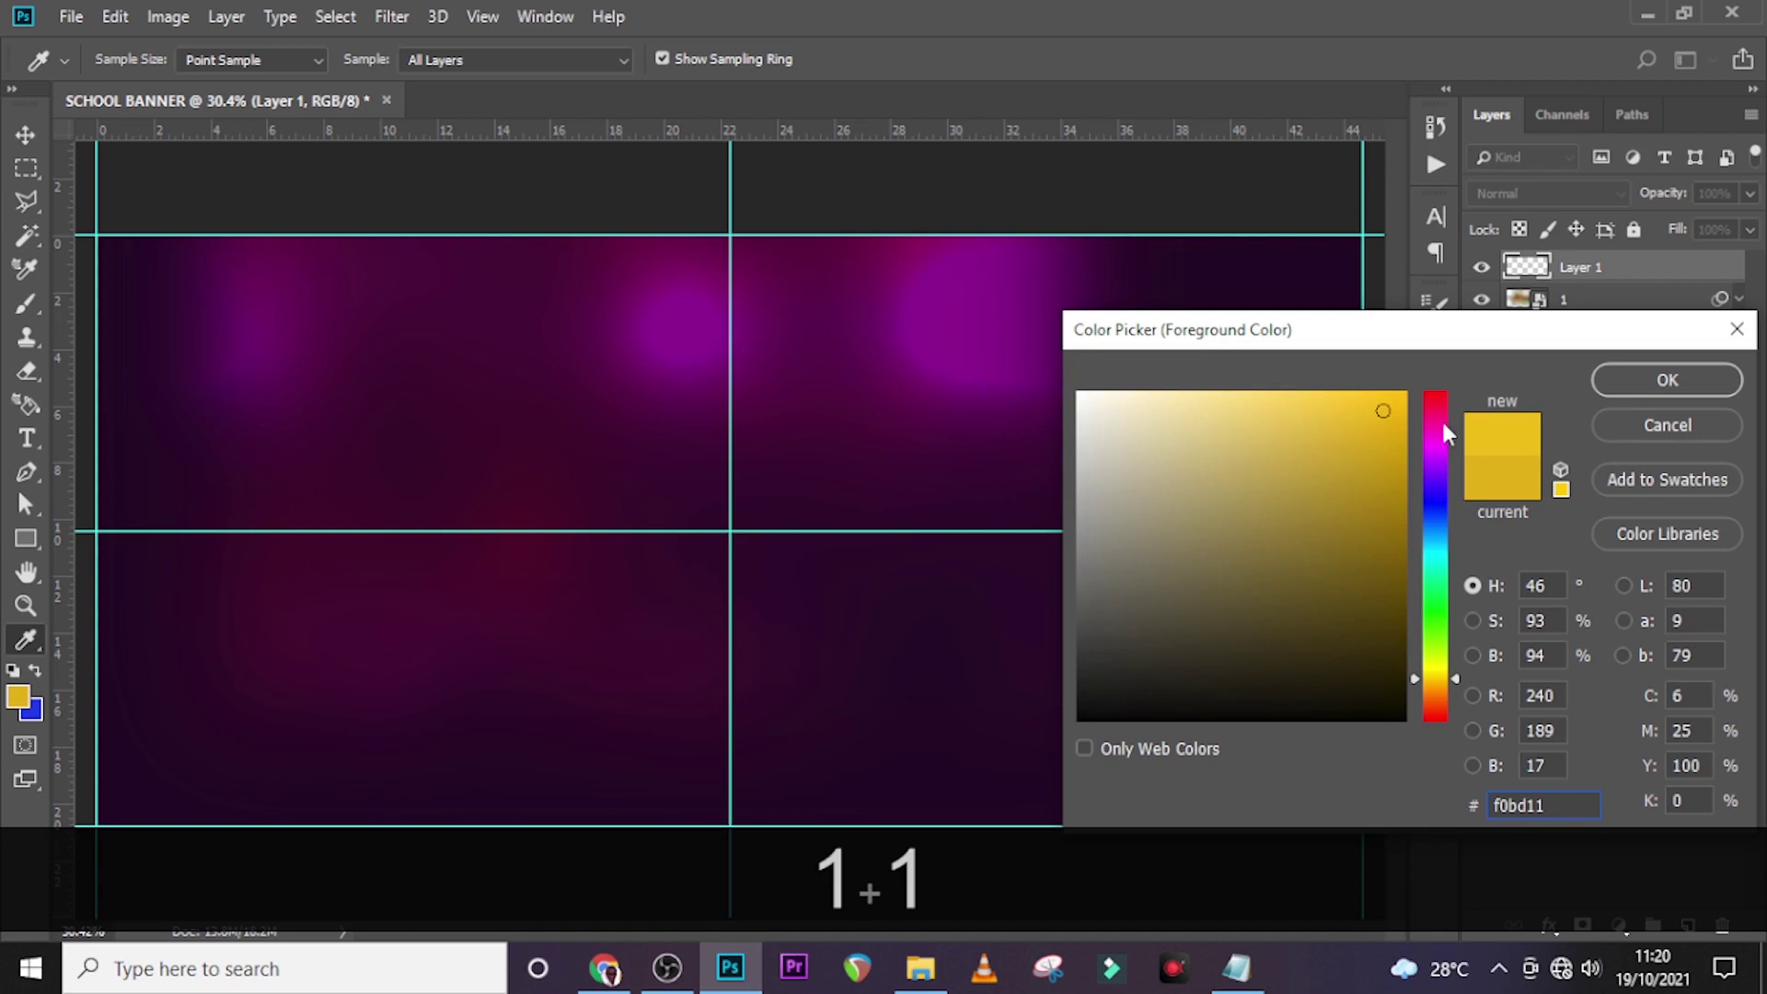
pyautogui.click(1665, 380)
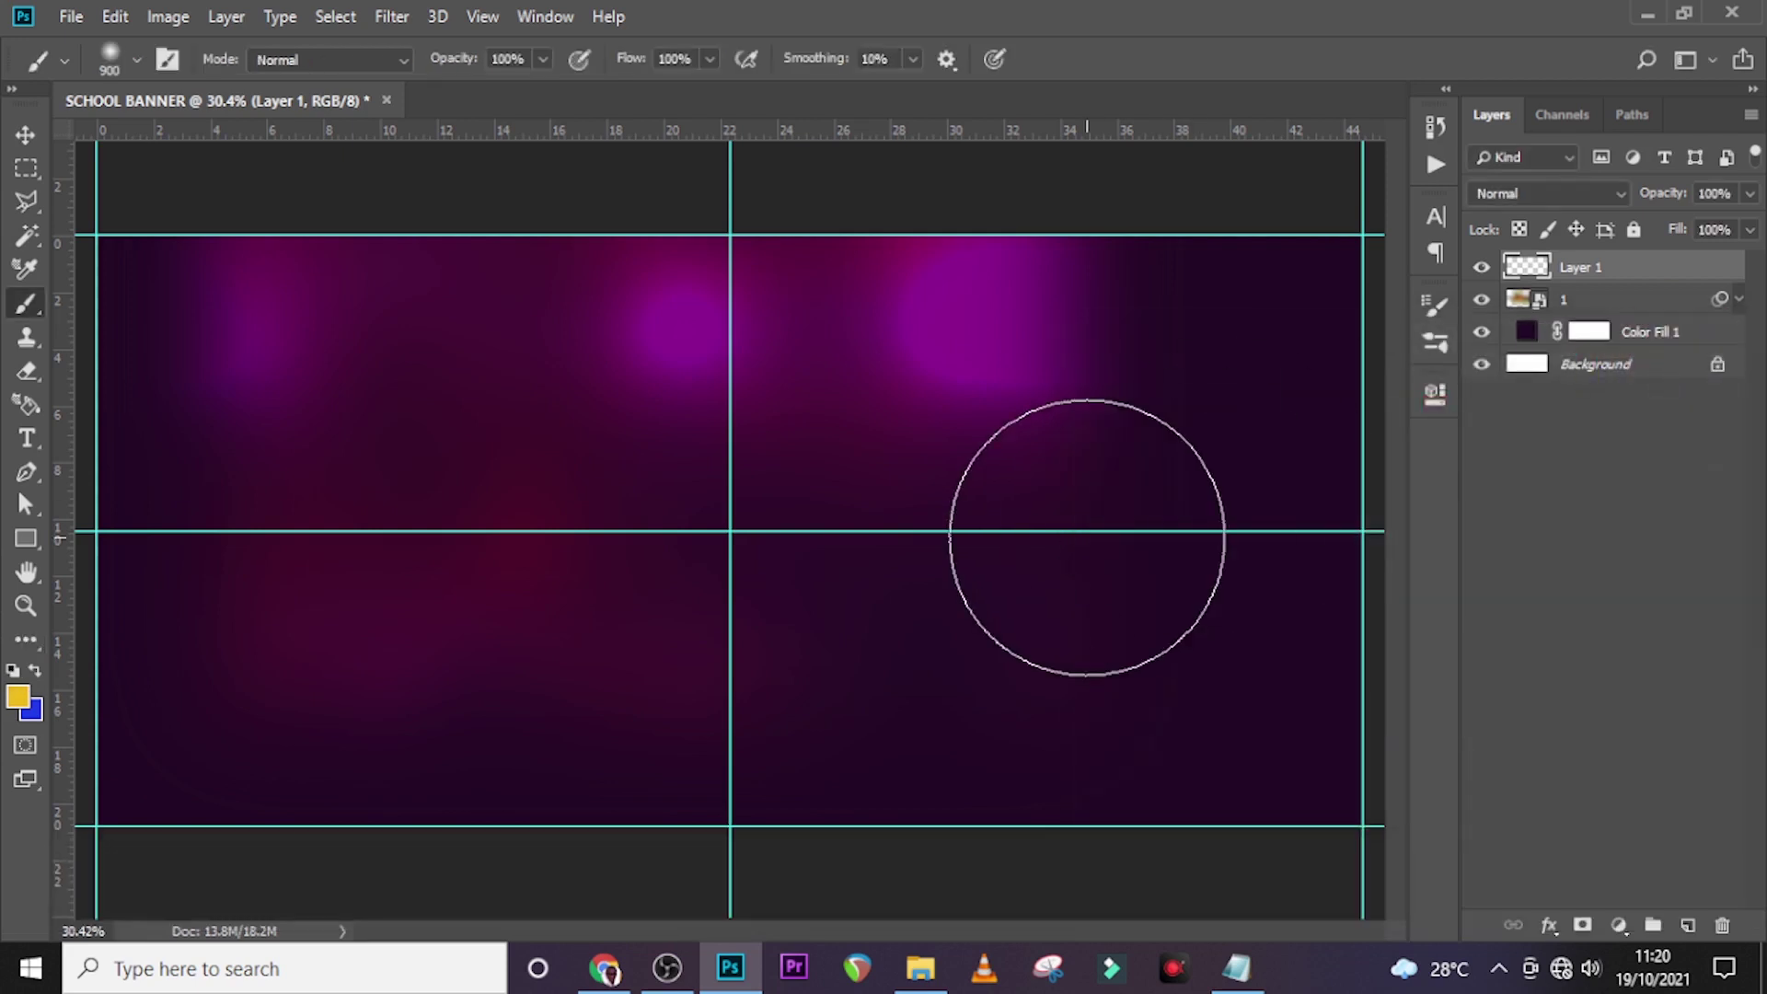
# Step: Enlarge the brush tip to 1400 and paint one soft yellow spot over the large purple glow in the banner's upper-right area
pyautogui.press(']')
pyautogui.press(']')
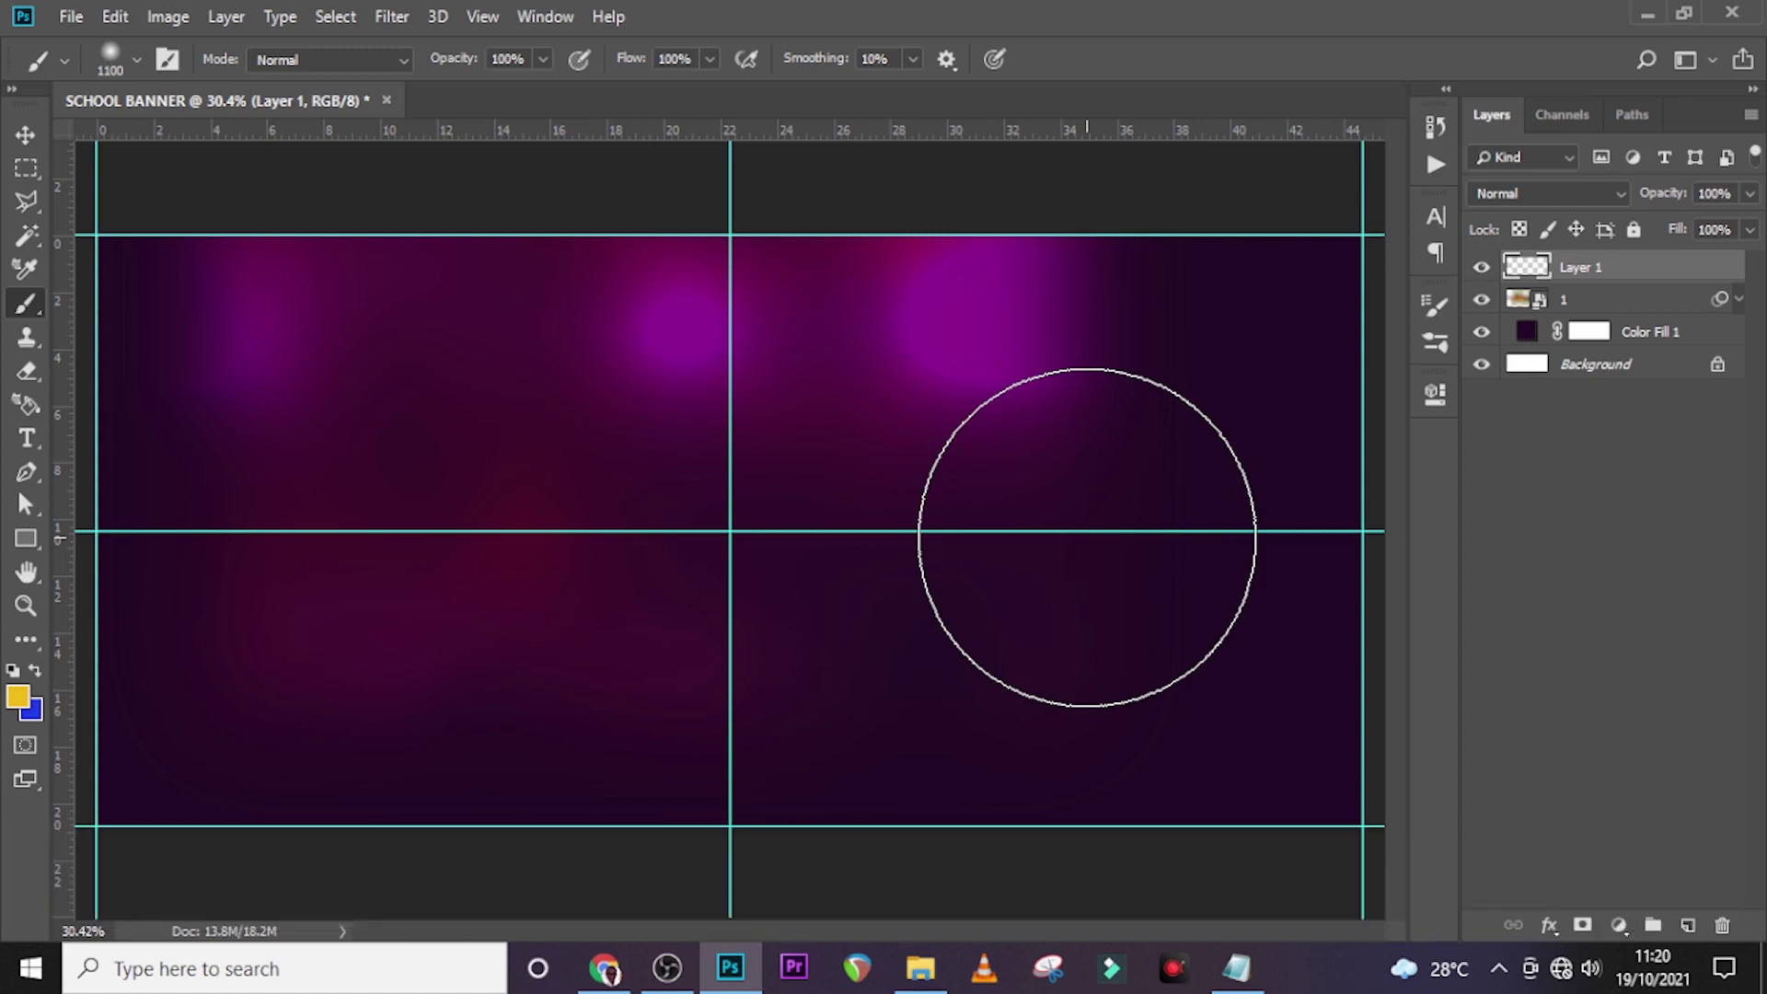
pyautogui.press(']')
pyautogui.press(']')
pyautogui.press(']')
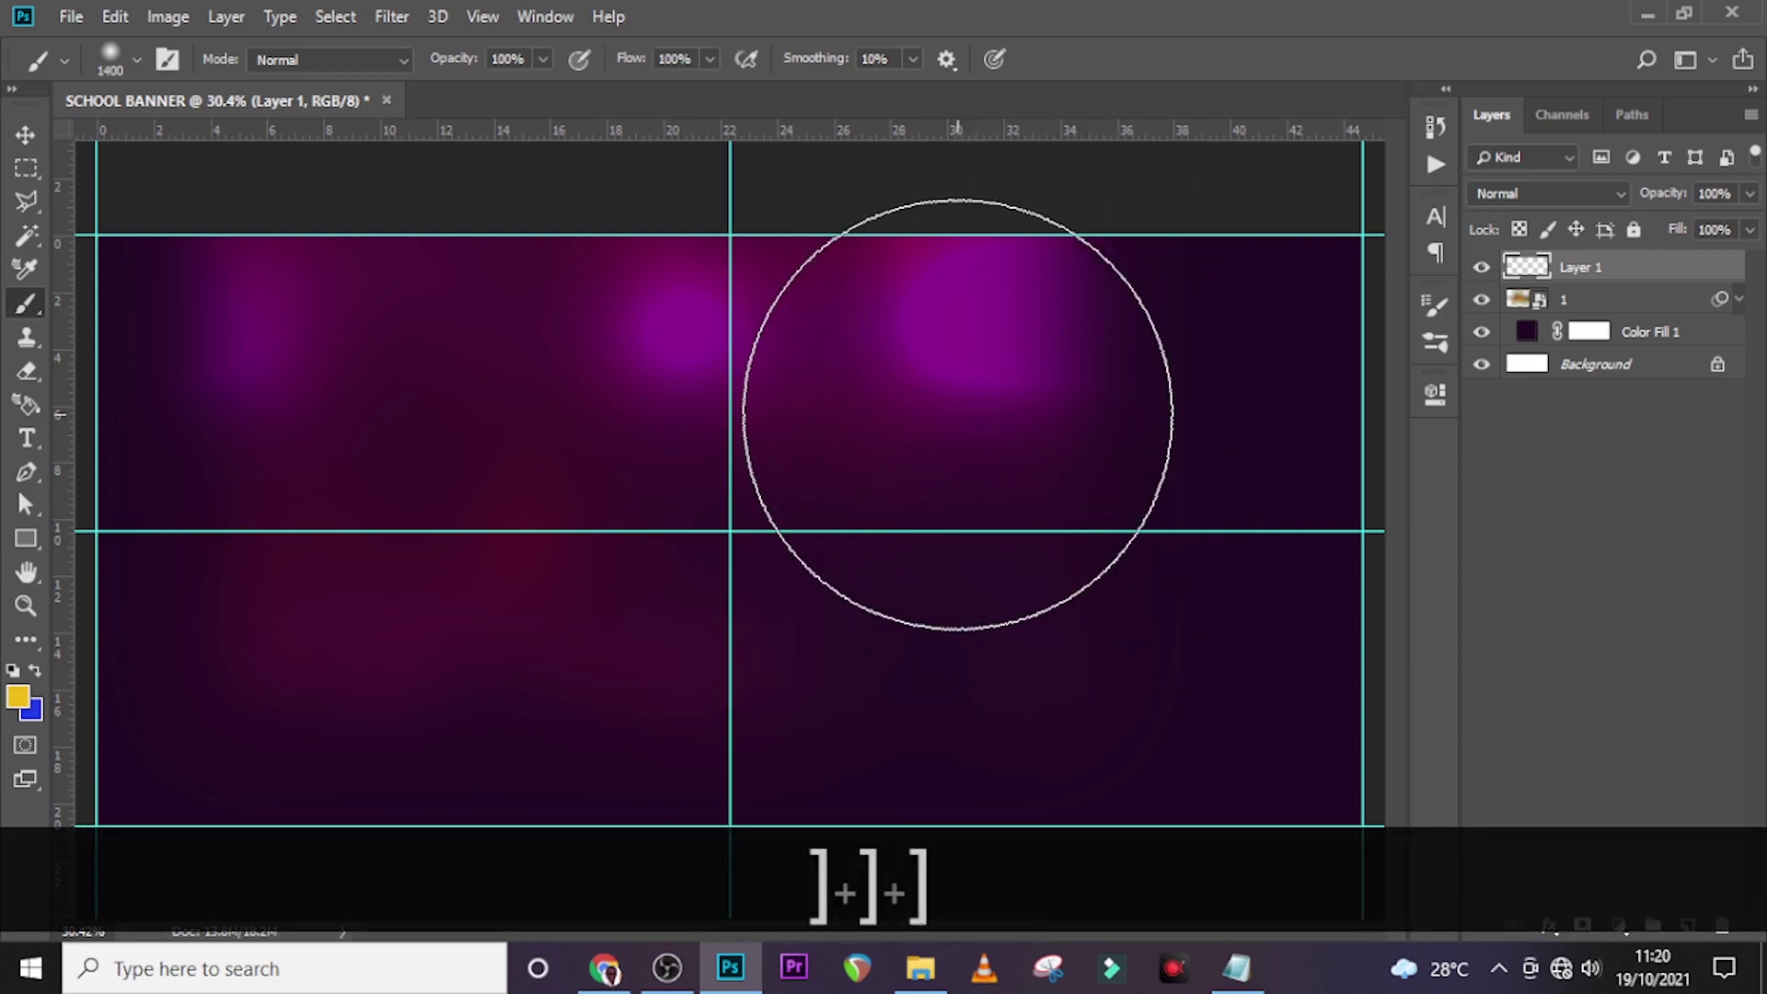
pyautogui.click(956, 414)
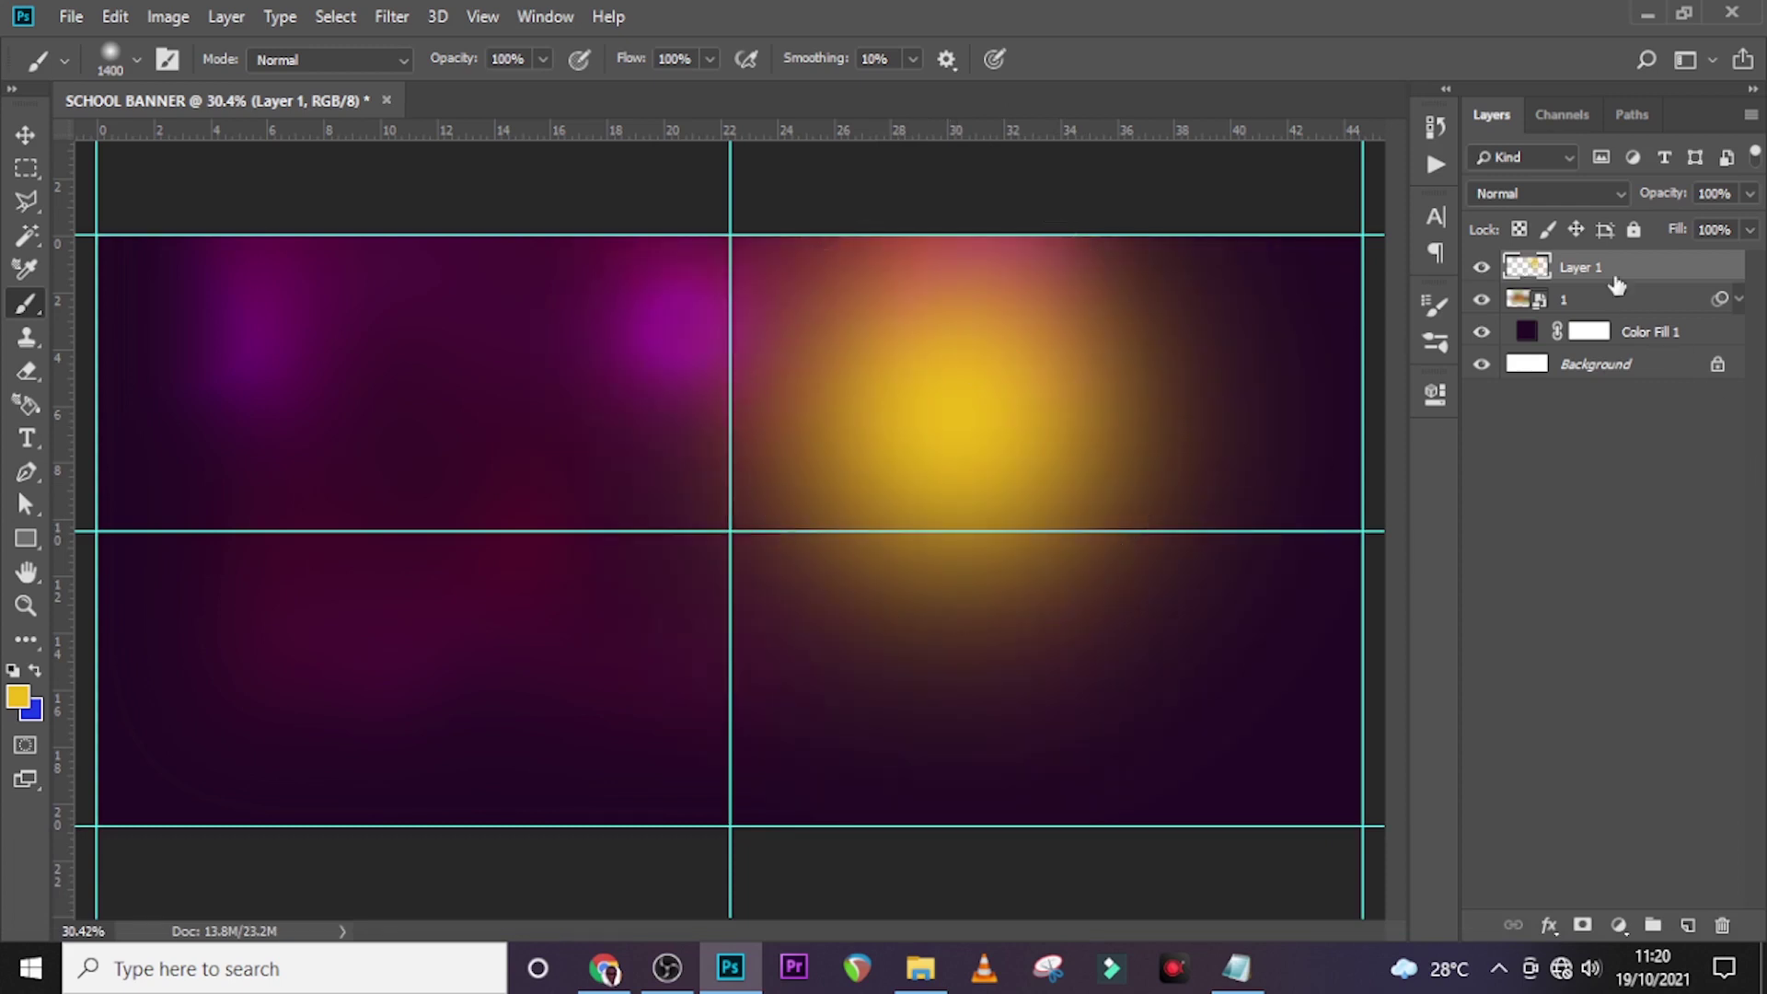
# Step: Set the yellow spot layer's blend mode to Color Dodge and its opacity to 50%
pyautogui.click(1557, 197)
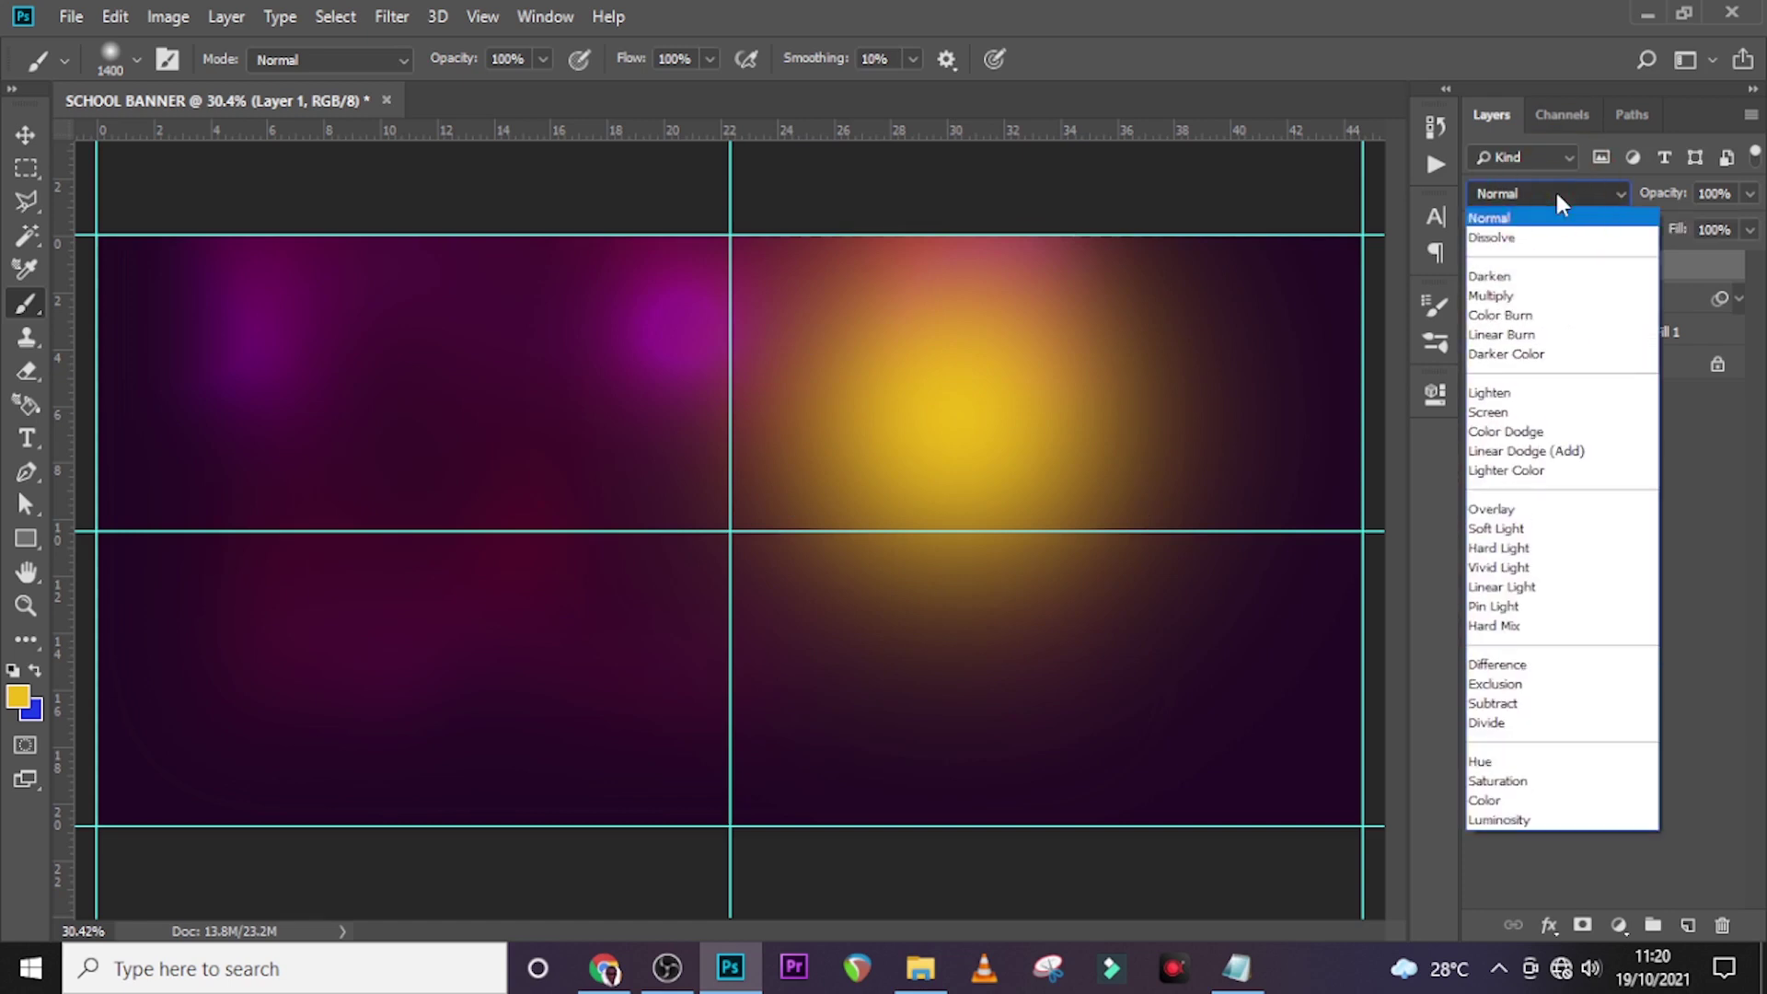
pyautogui.click(1500, 438)
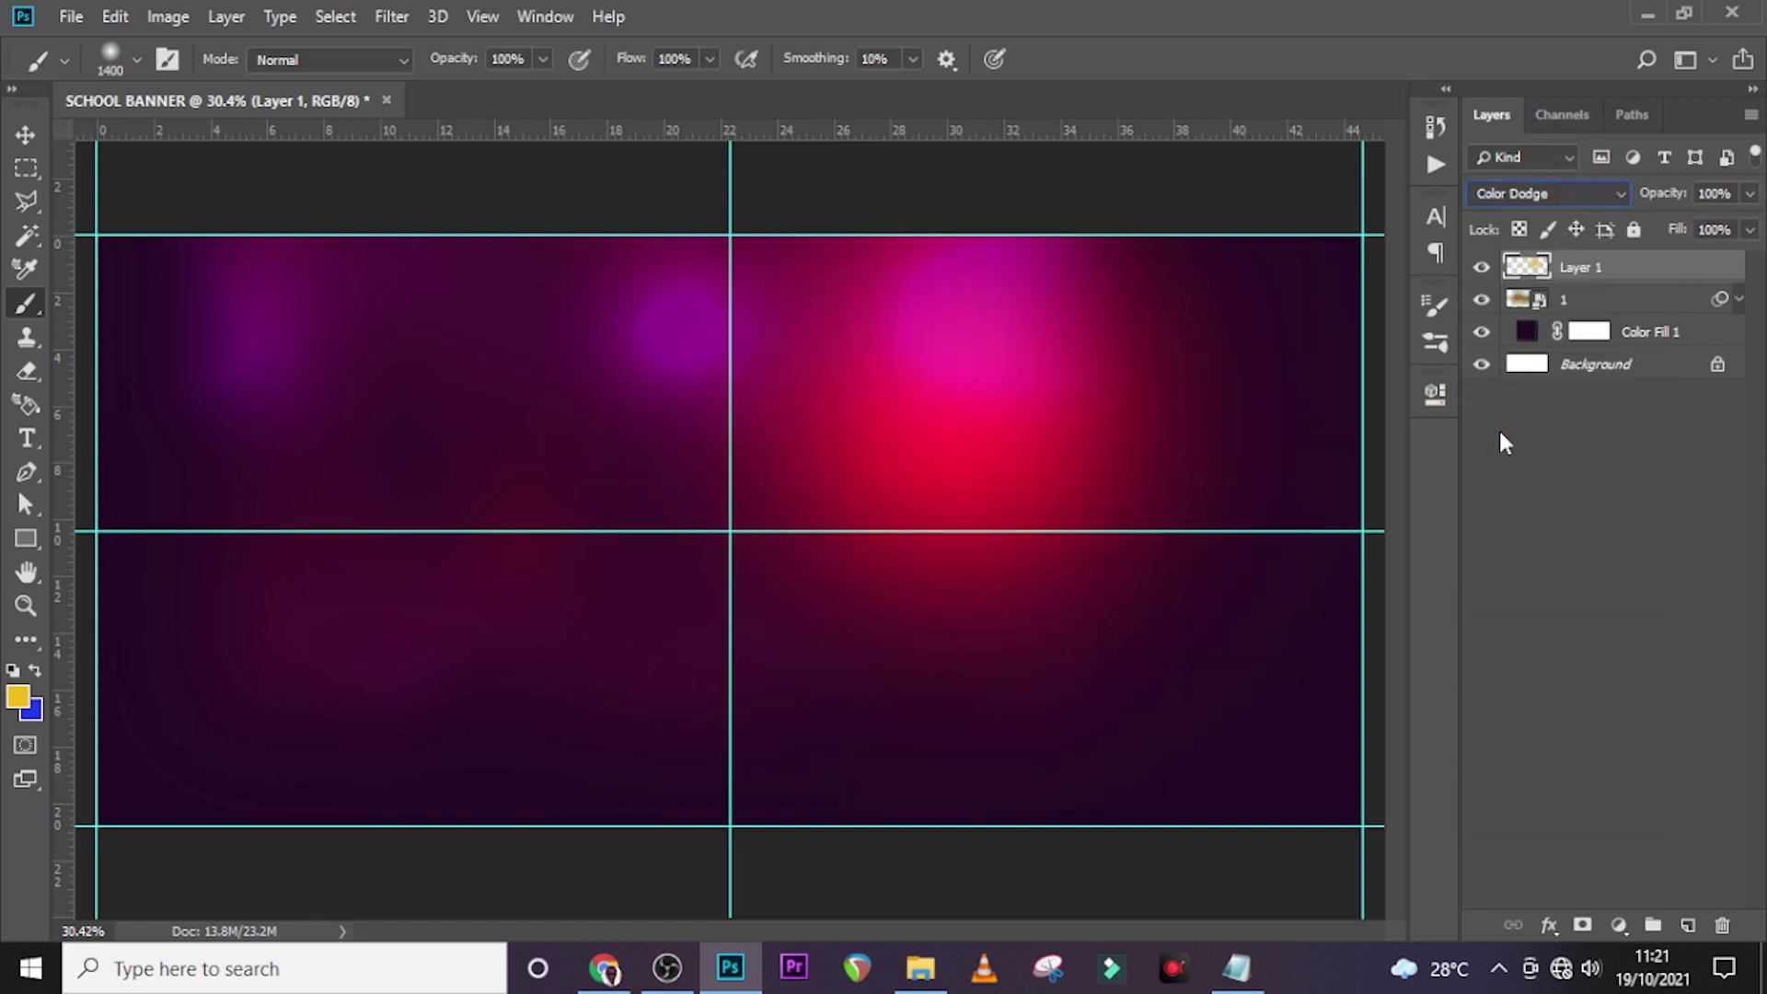
pyautogui.click(1663, 192)
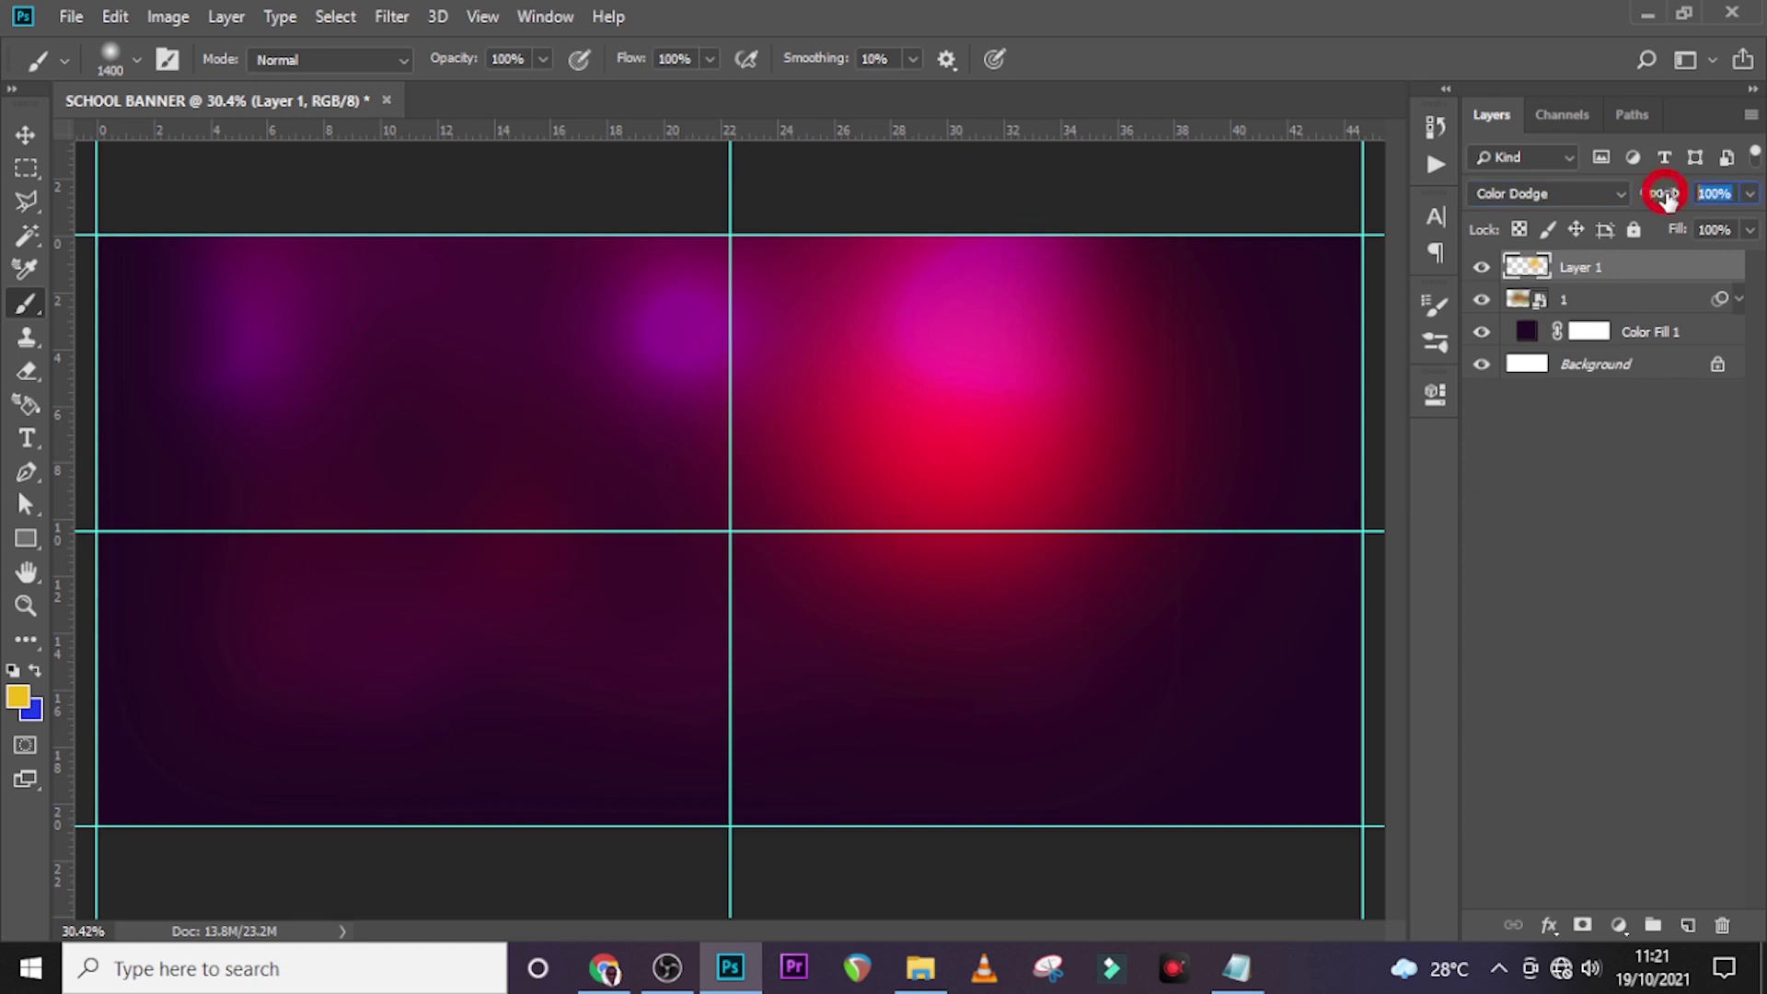
pyautogui.write('50')
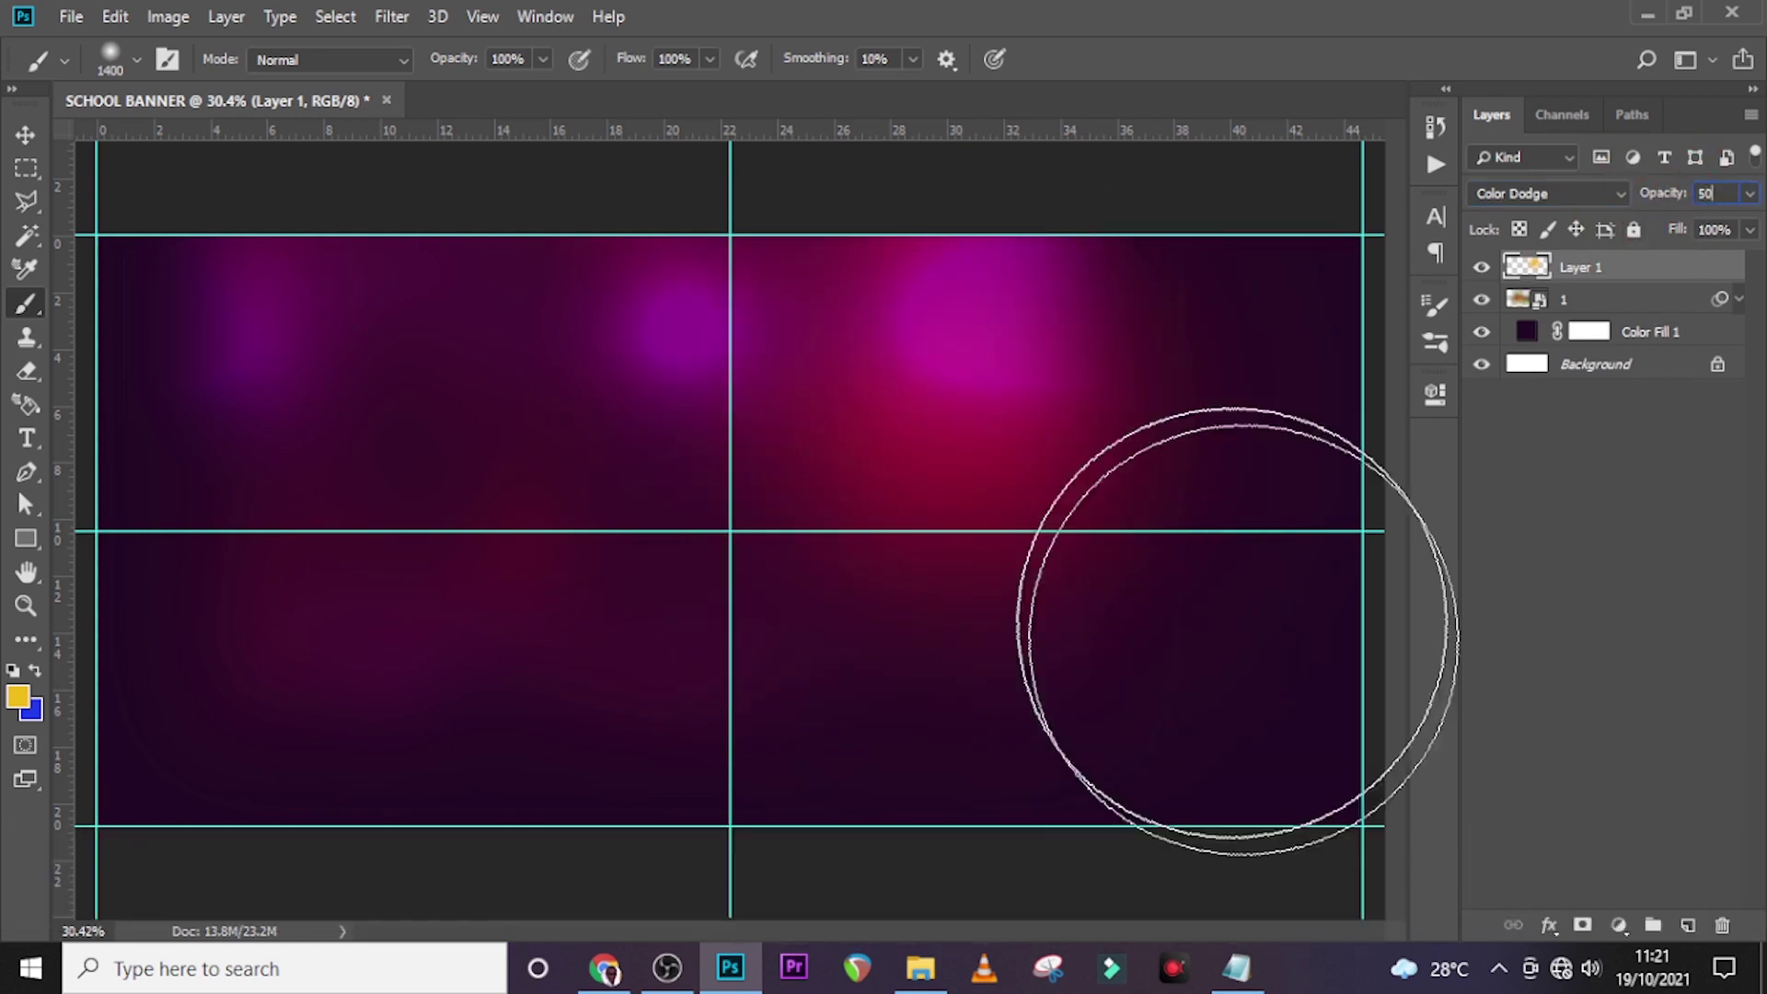
# Step: Paint another soft yellow spot near the banner's lower-right corner on a new layer, and set that layer's blend mode to Divide
pyautogui.click(1687, 924)
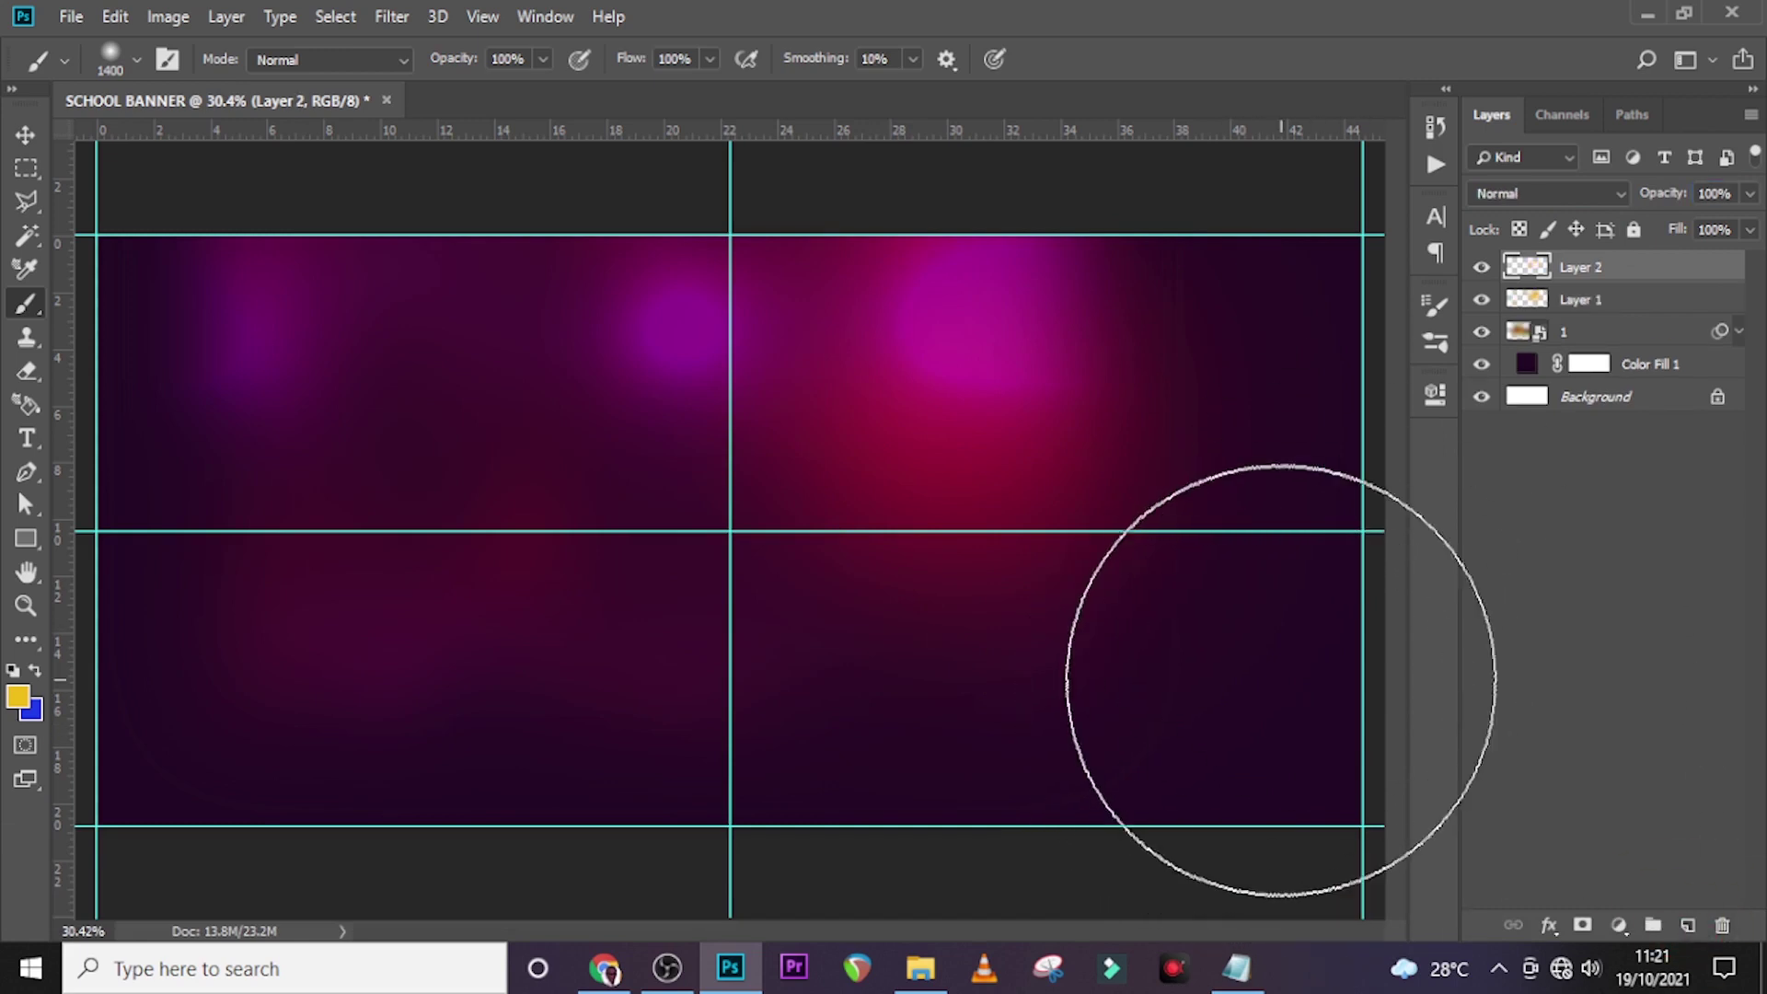
pyautogui.click(1211, 709)
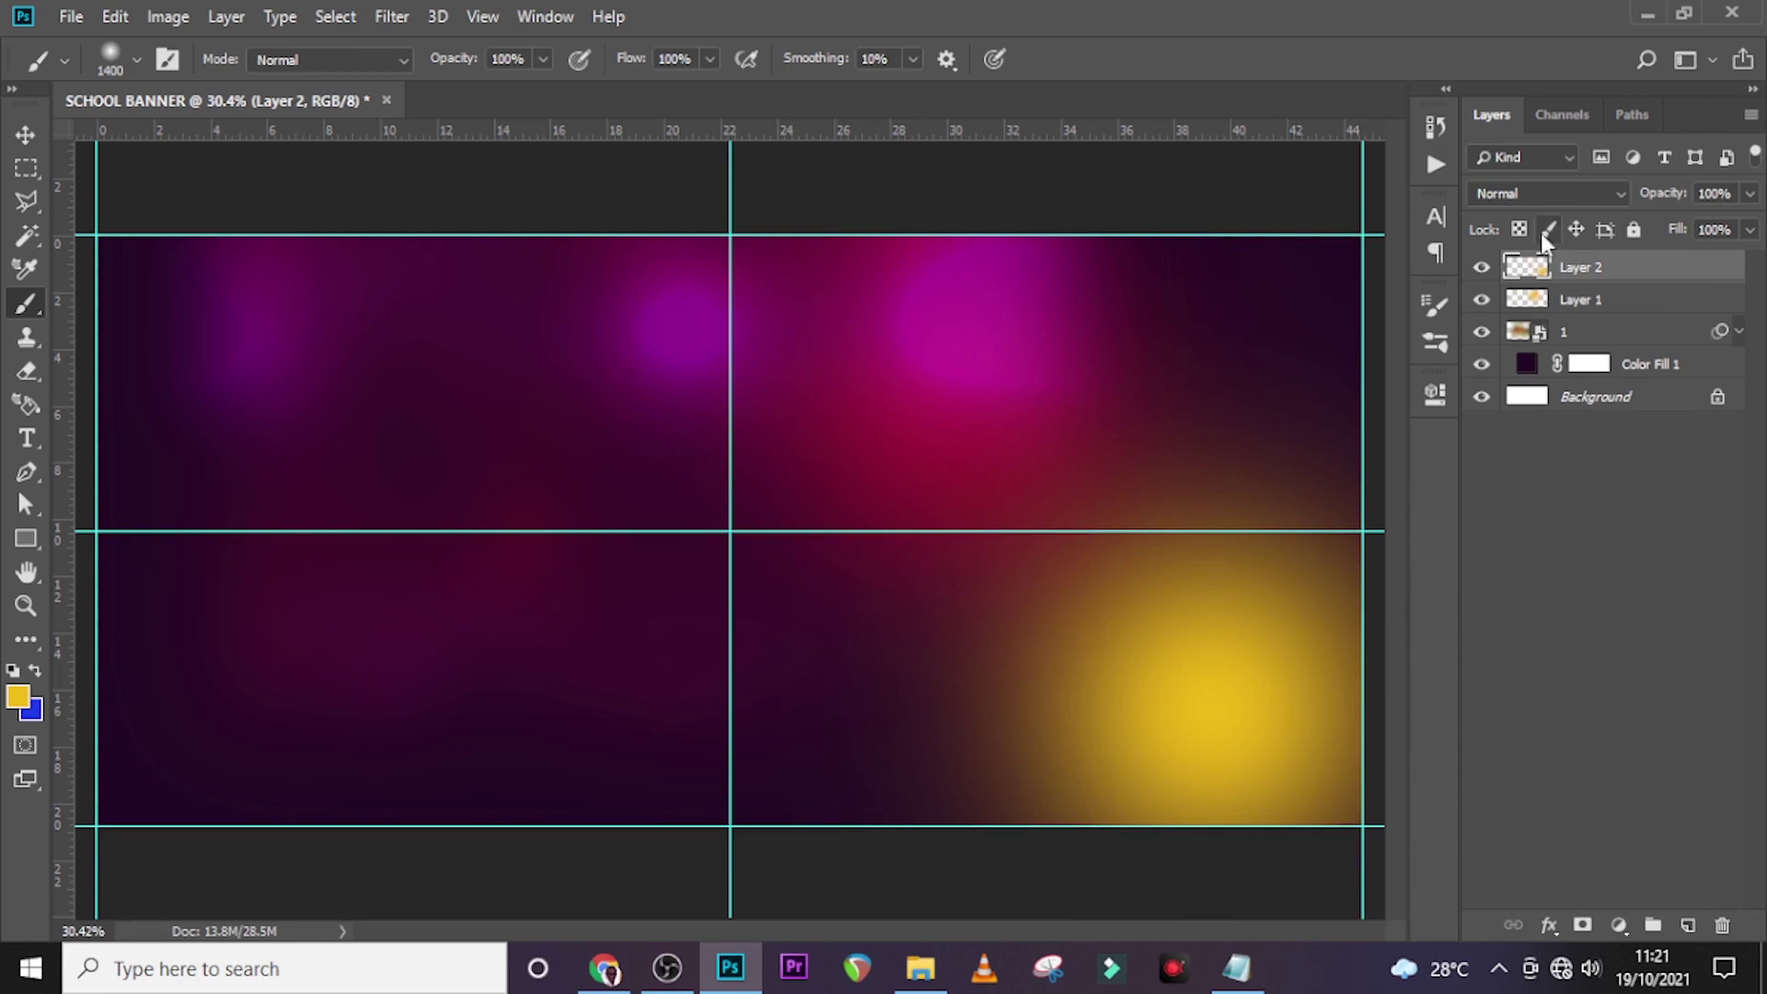
pyautogui.click(1537, 189)
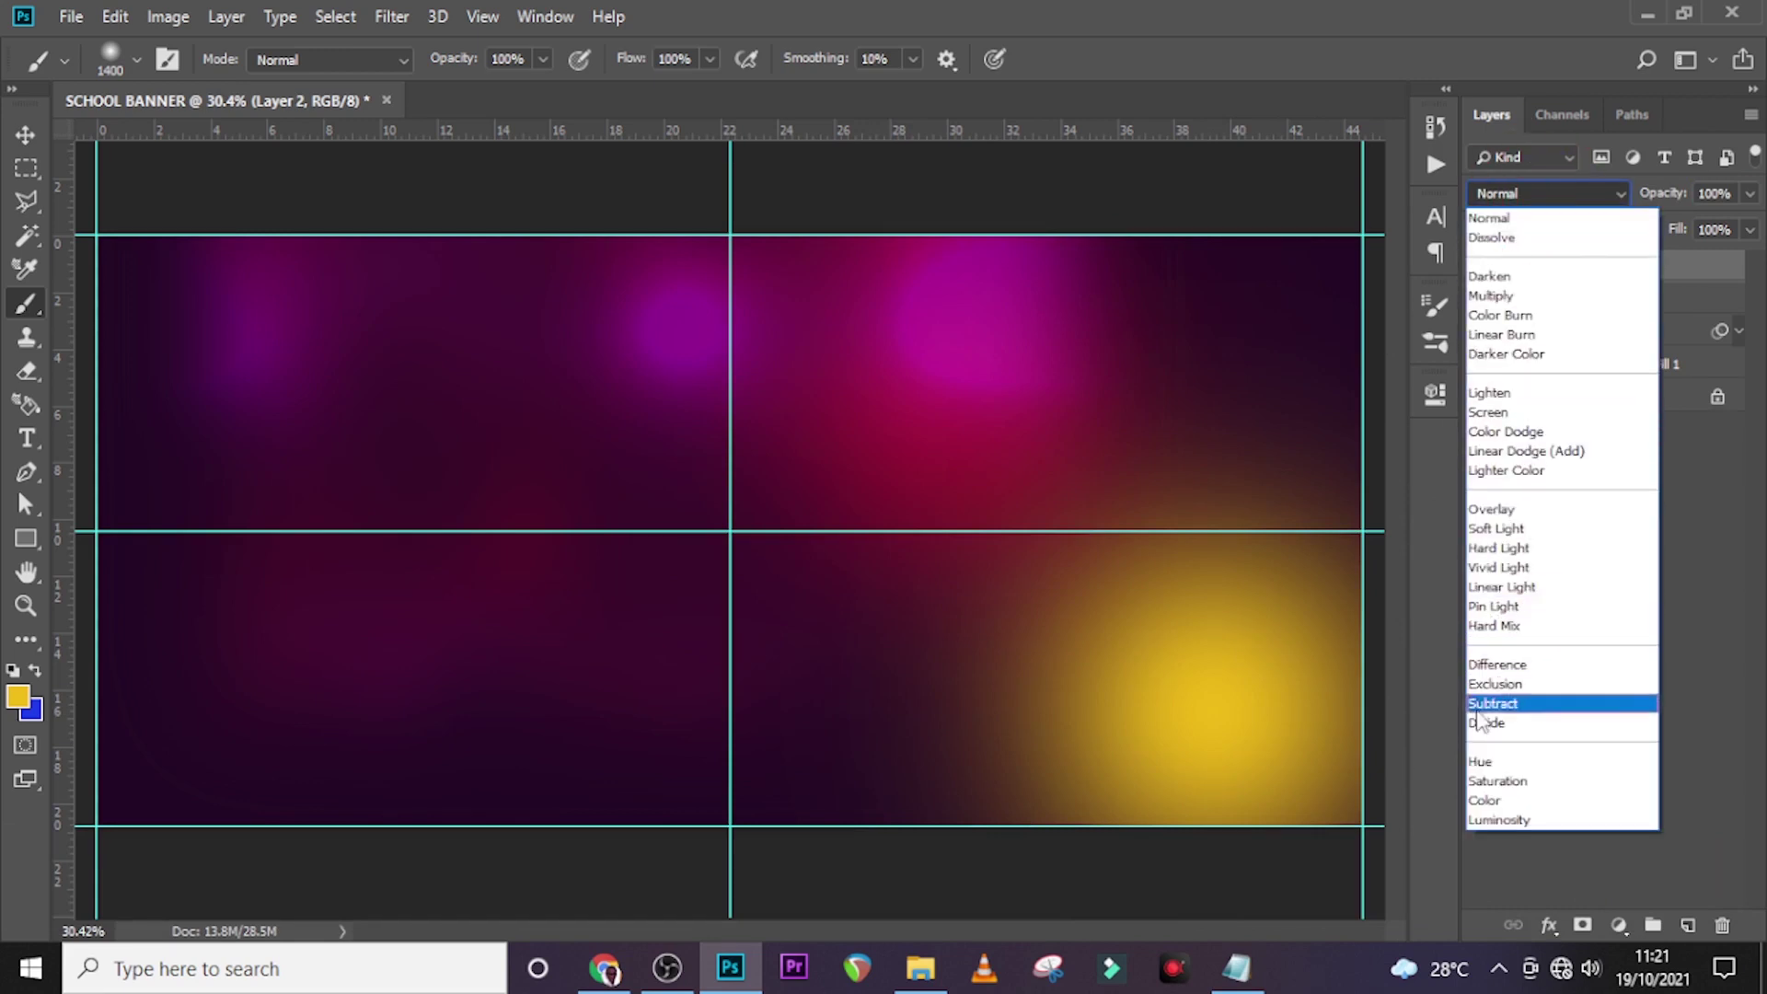
pyautogui.click(1485, 722)
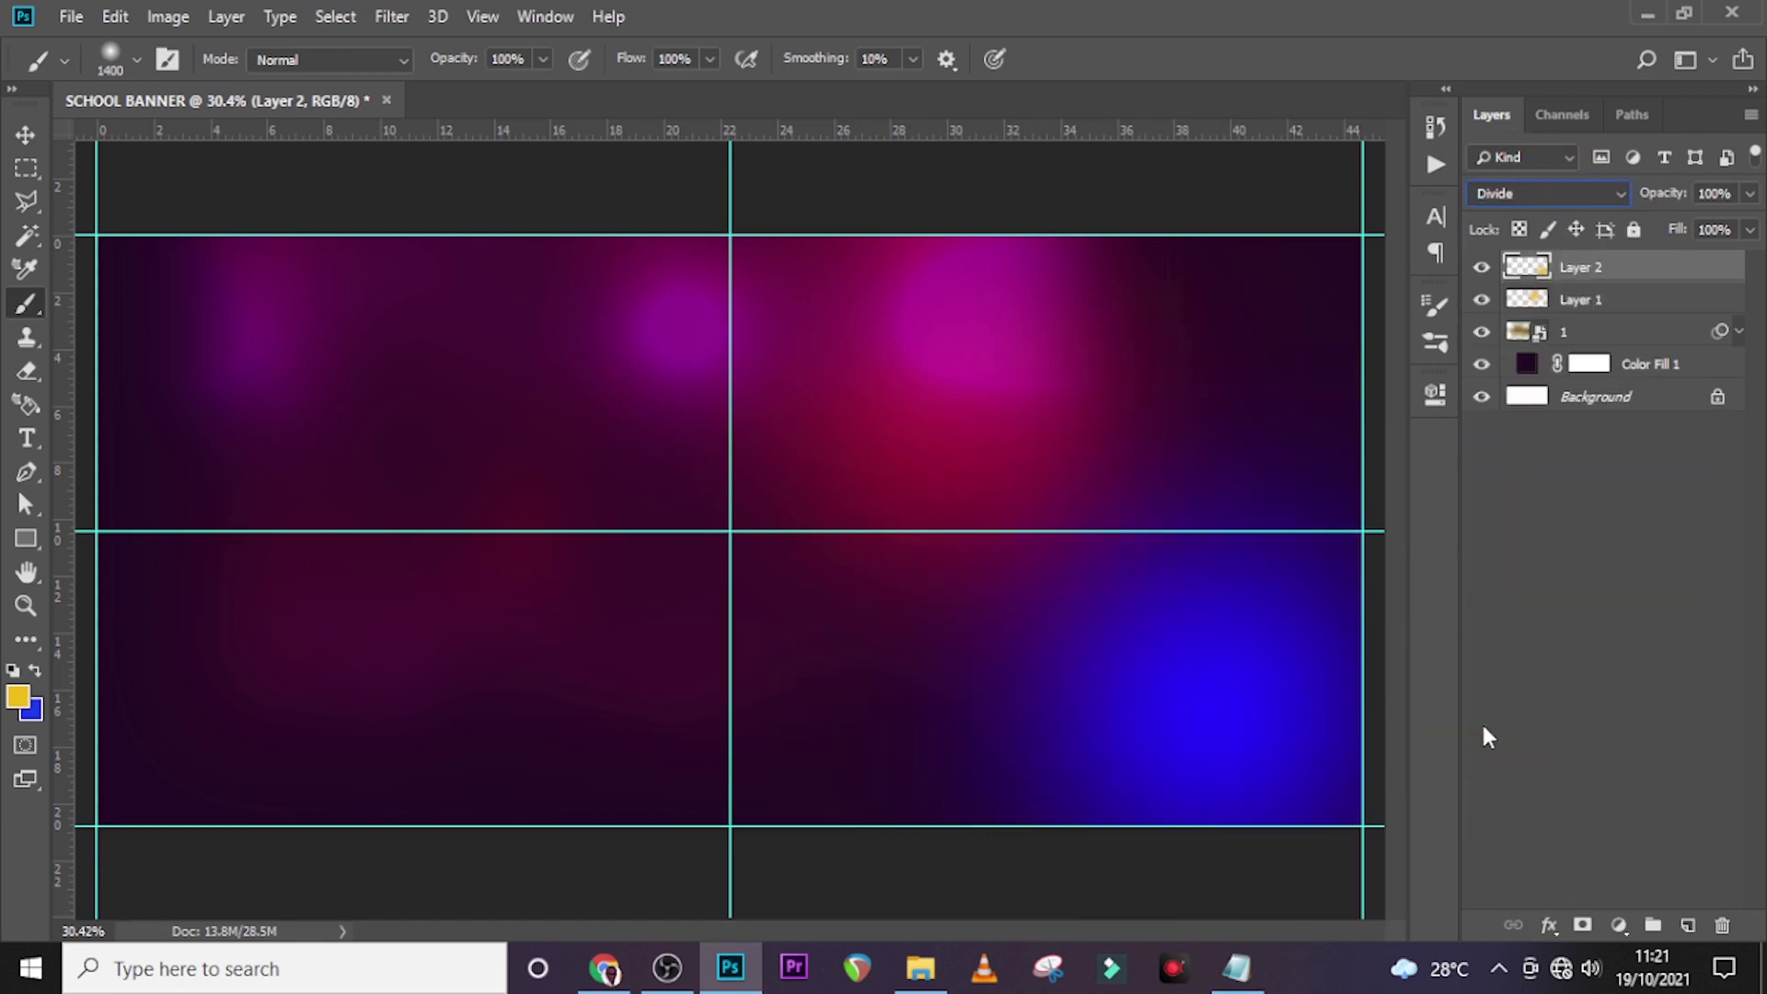
# Step: Duplicate the blue glow layer, flip the copy vertically and place its glow at the banner's upper-right corner
pyautogui.hotkey('ctrl', 'j')
pyautogui.hotkey('ctrl', 'v')
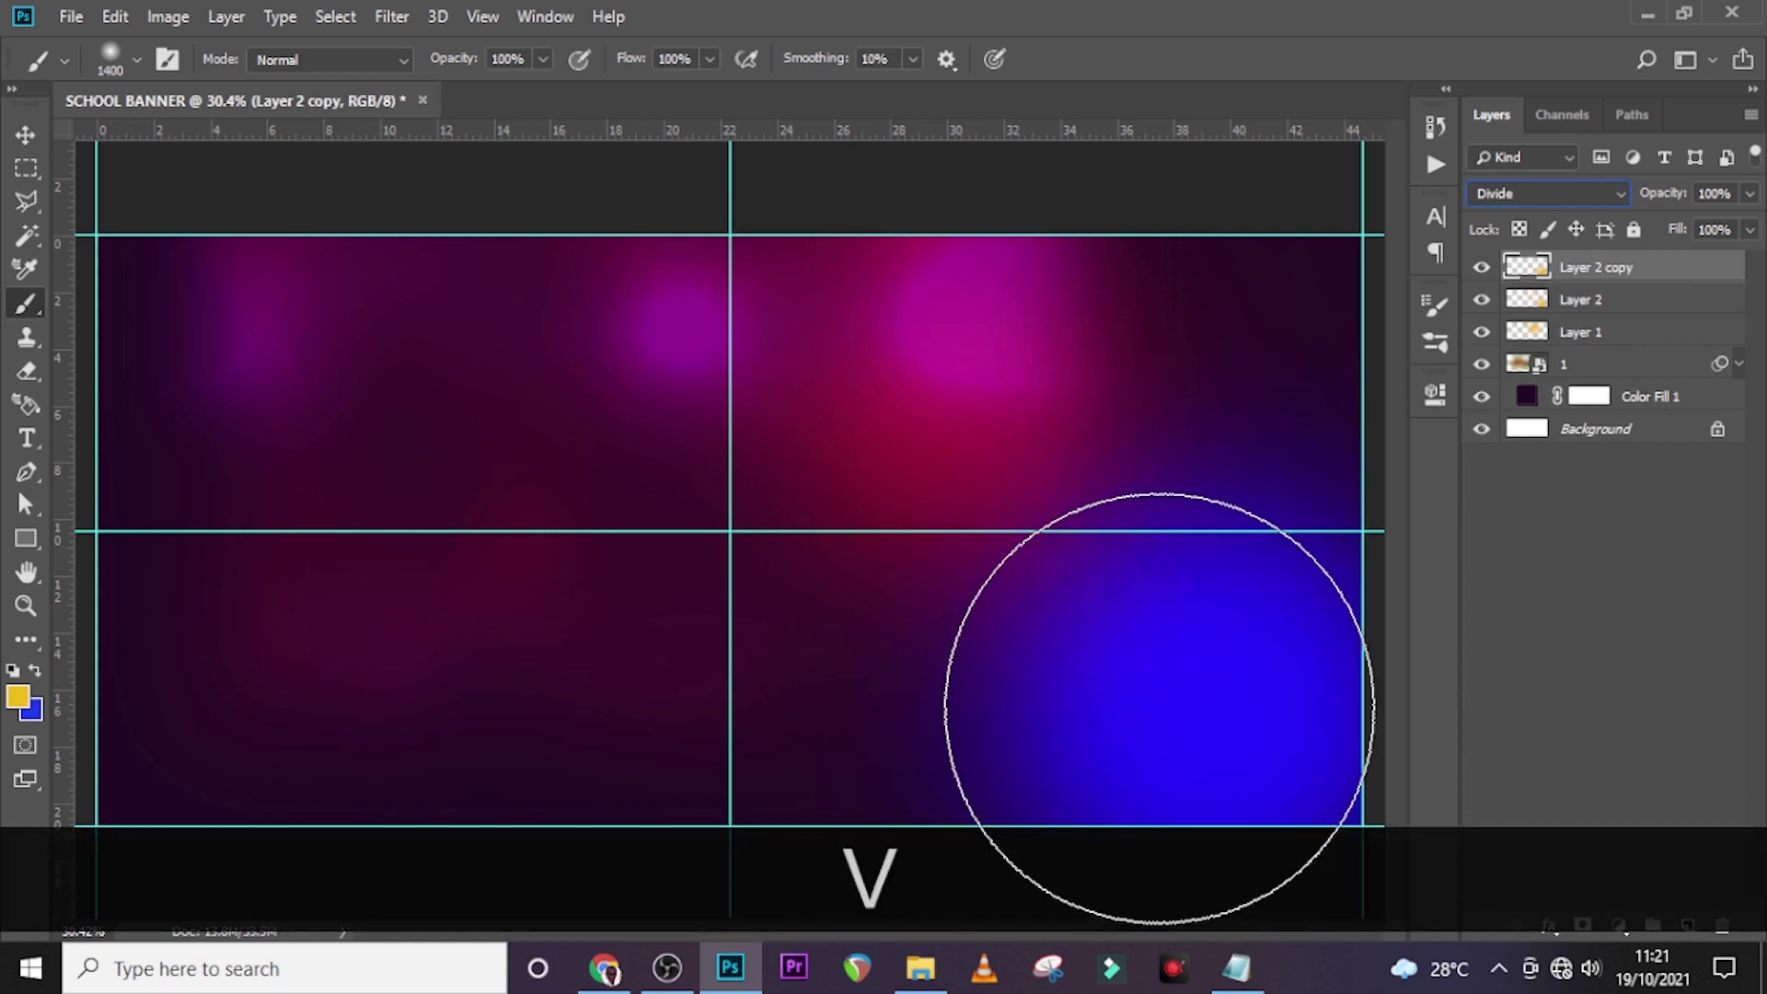
pyautogui.click(28, 135)
pyautogui.moveTo(1136, 461); pyautogui.dragTo(1185, 322)
pyautogui.hotkey('ctrl', 't')
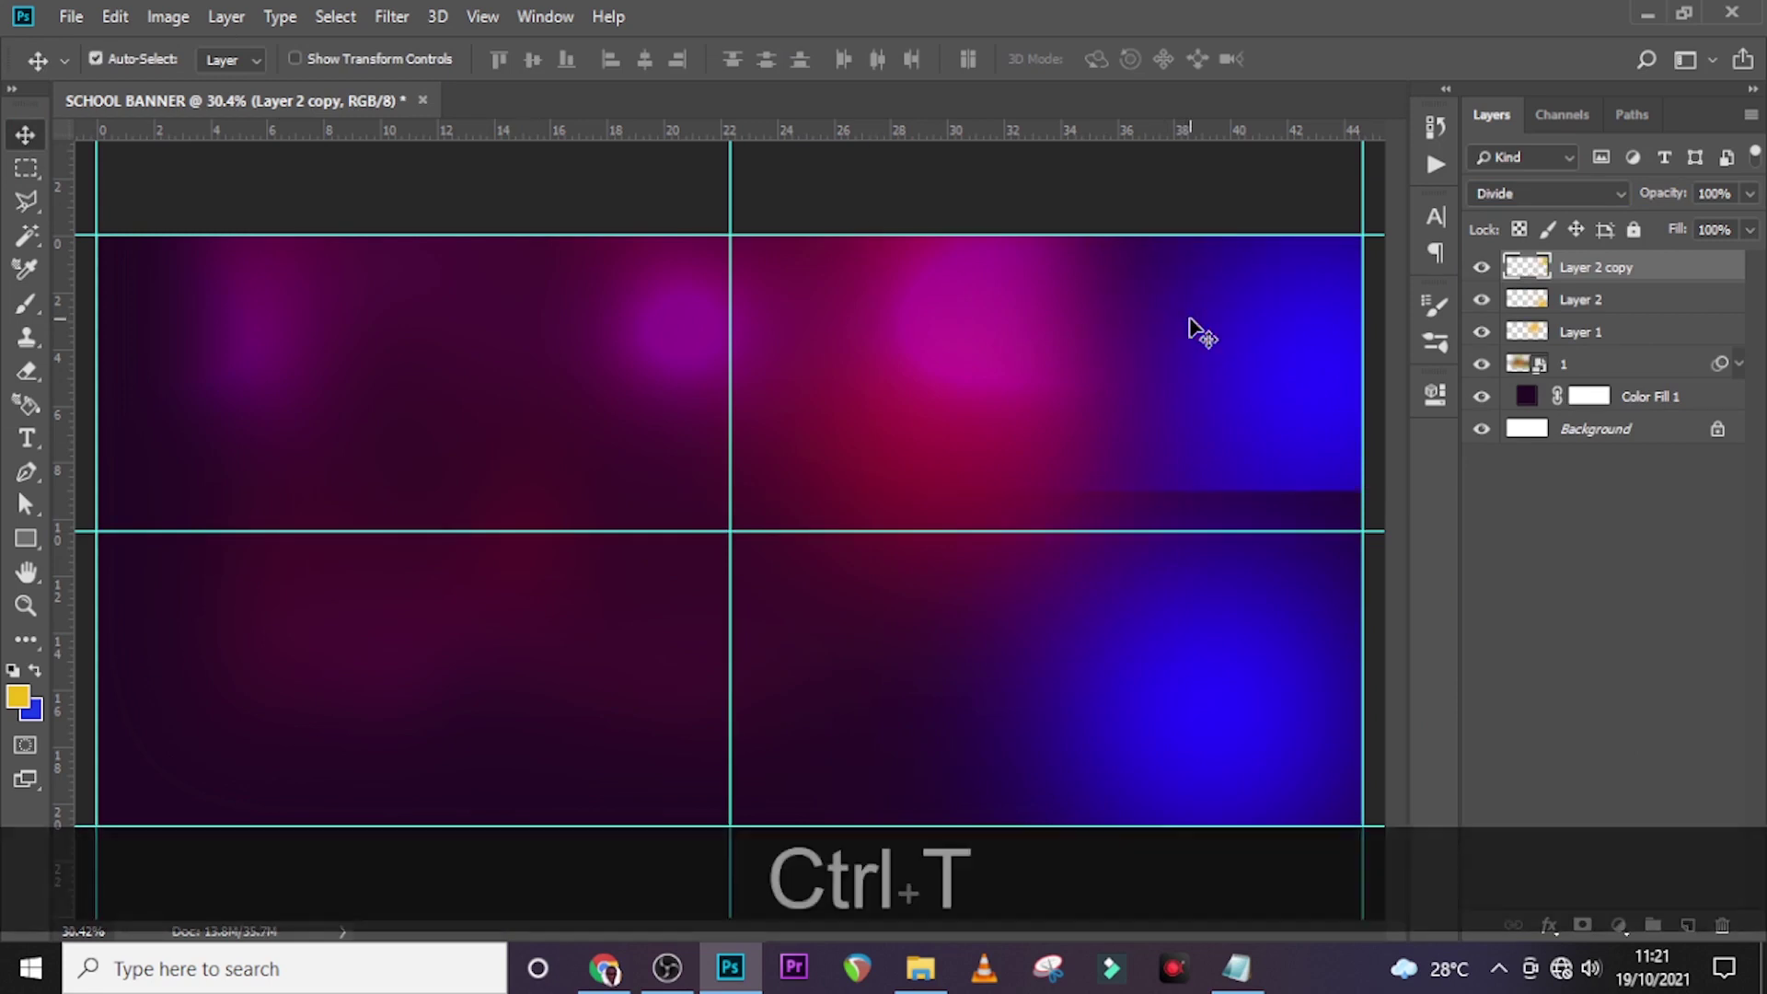
pyautogui.rightClick(1175, 324)
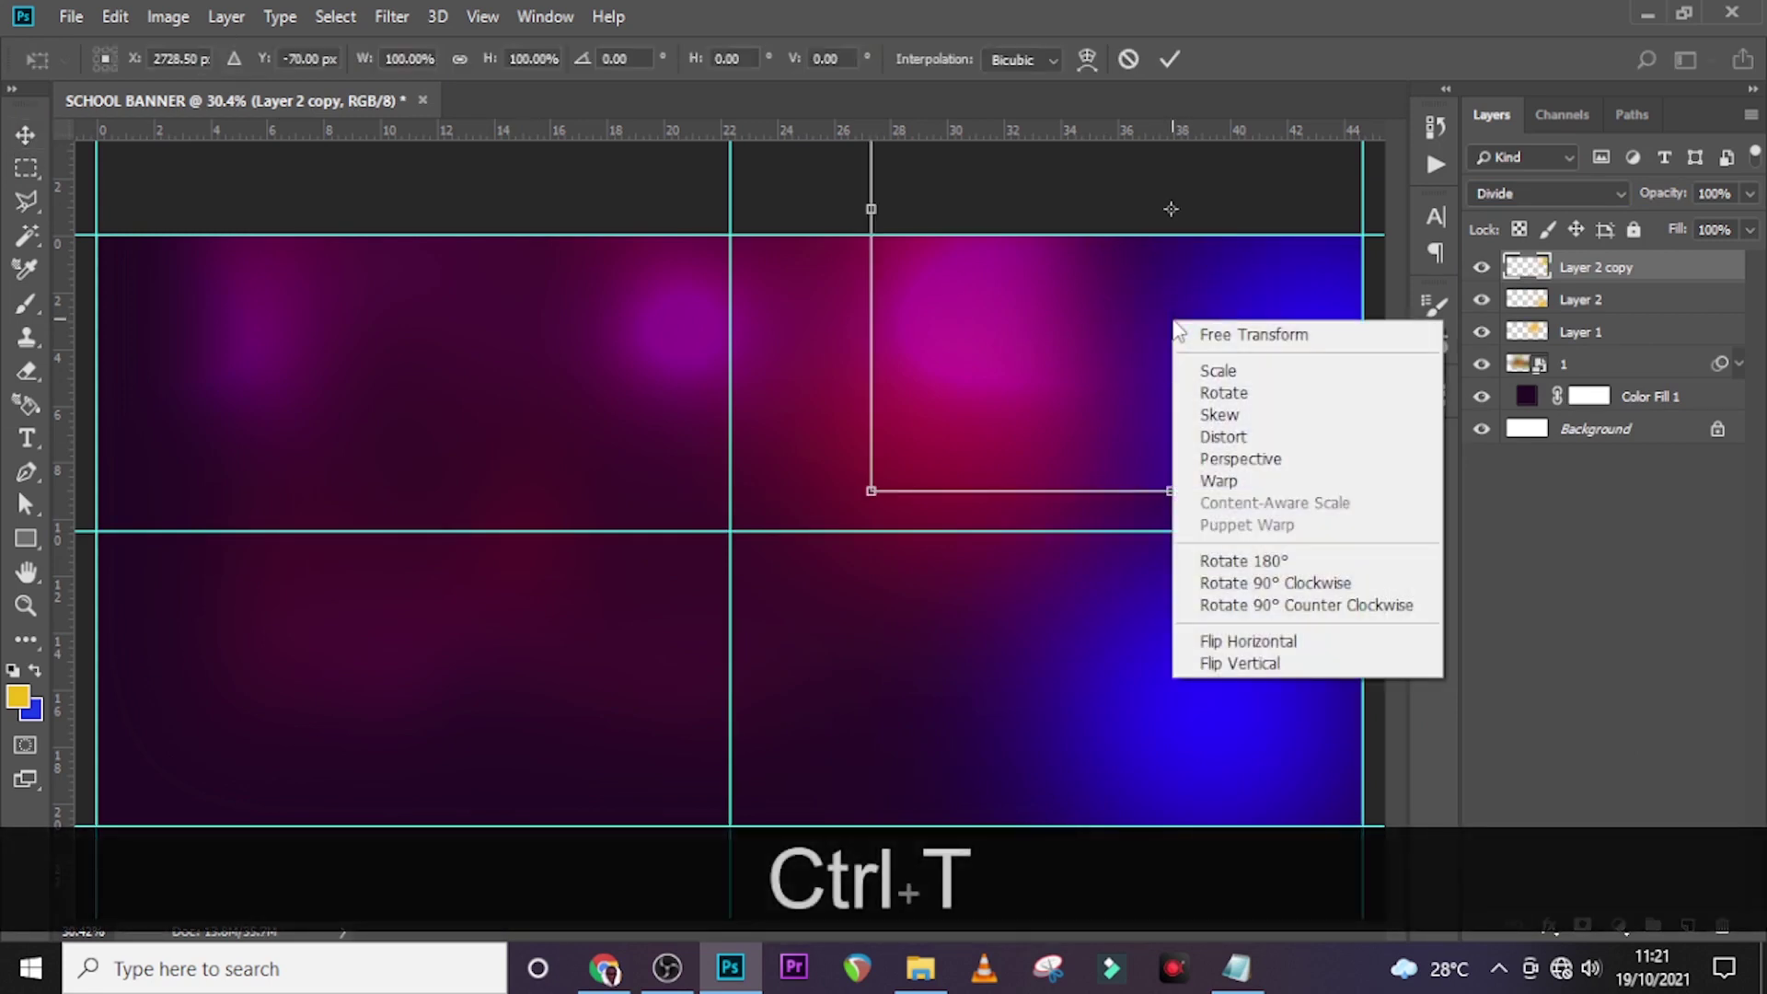
pyautogui.click(1228, 666)
pyautogui.moveTo(1268, 333); pyautogui.dragTo(1174, 520)
pyautogui.moveTo(1249, 412); pyautogui.dragTo(1309, 426)
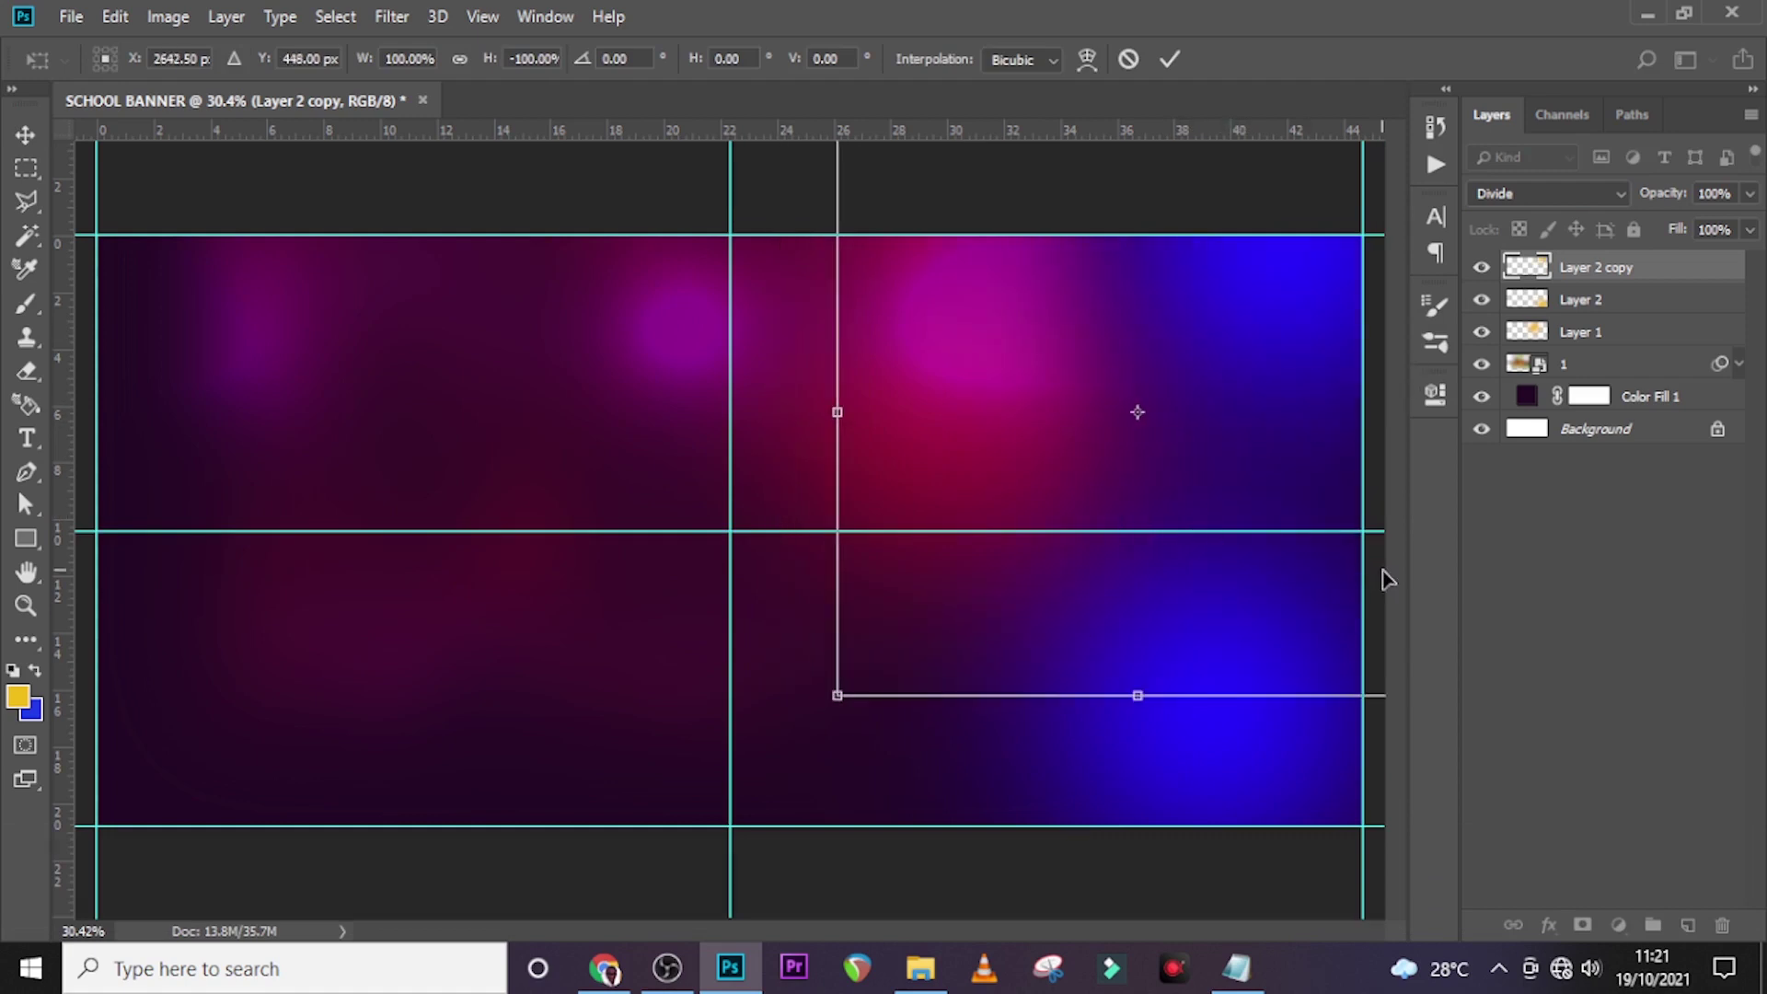
pyautogui.press('Return')
# Step: Group all layers from Layer 2 copy down to Color Fill 1 and name the group BG
pyautogui.click(1555, 363)
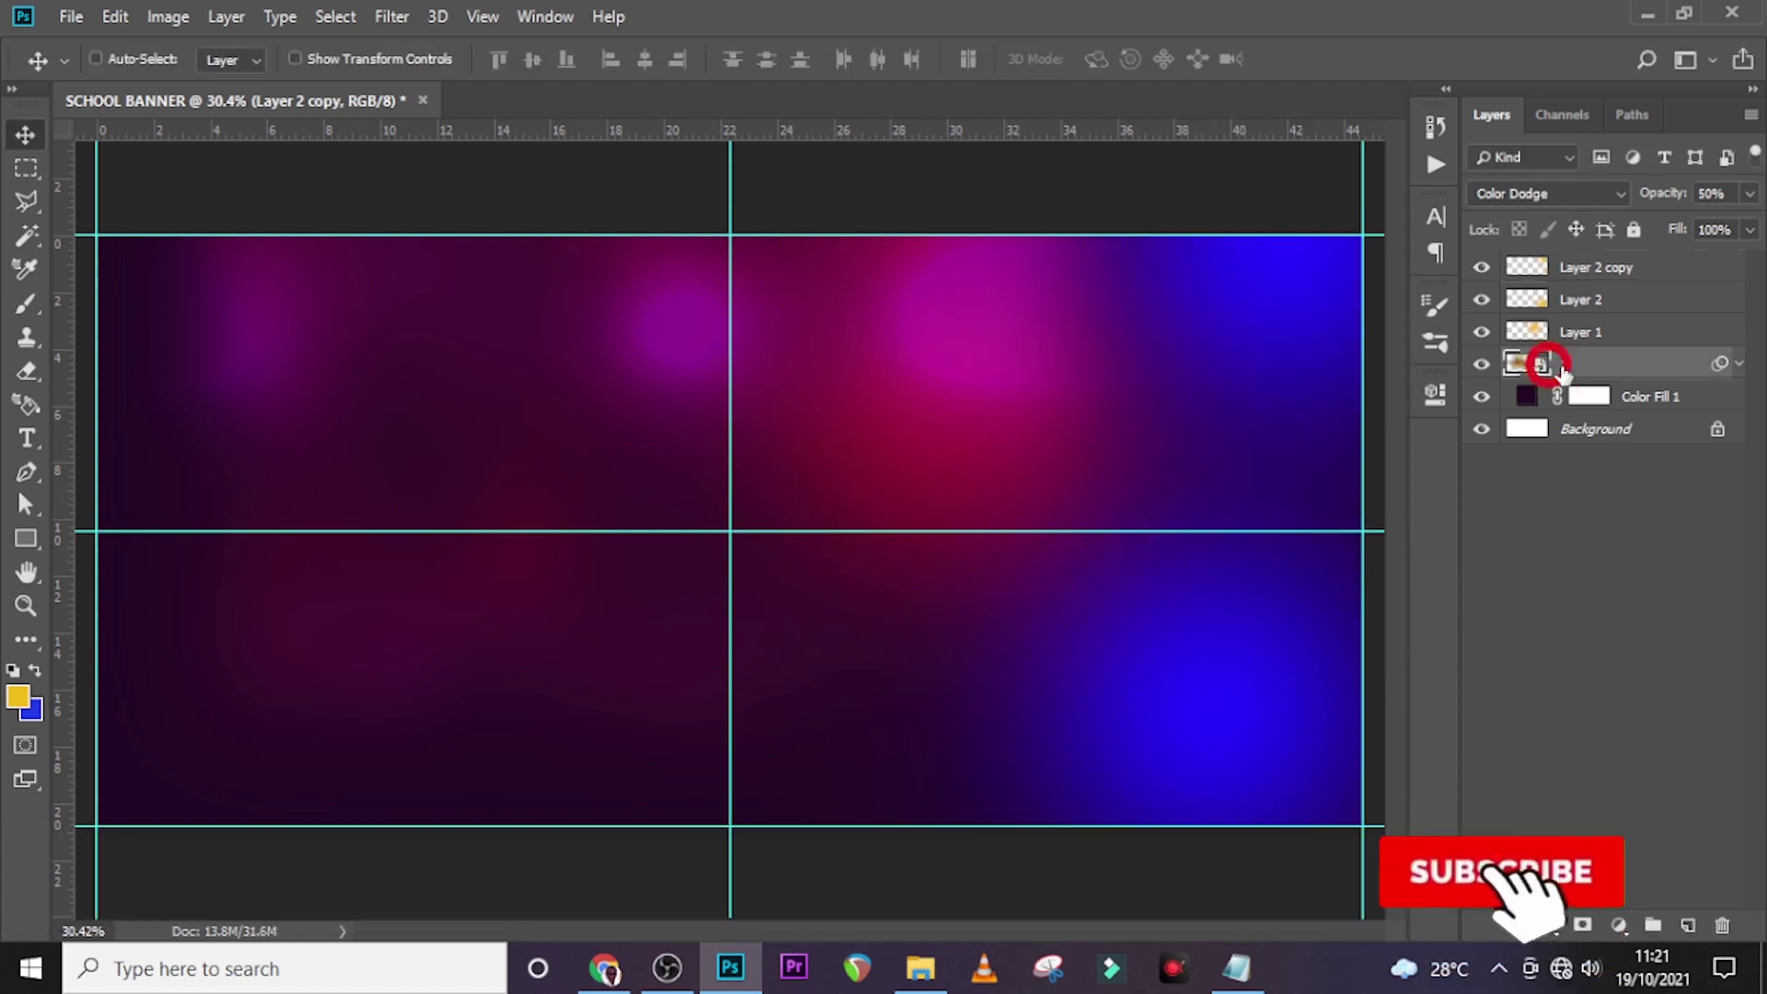
pyautogui.click(1594, 269)
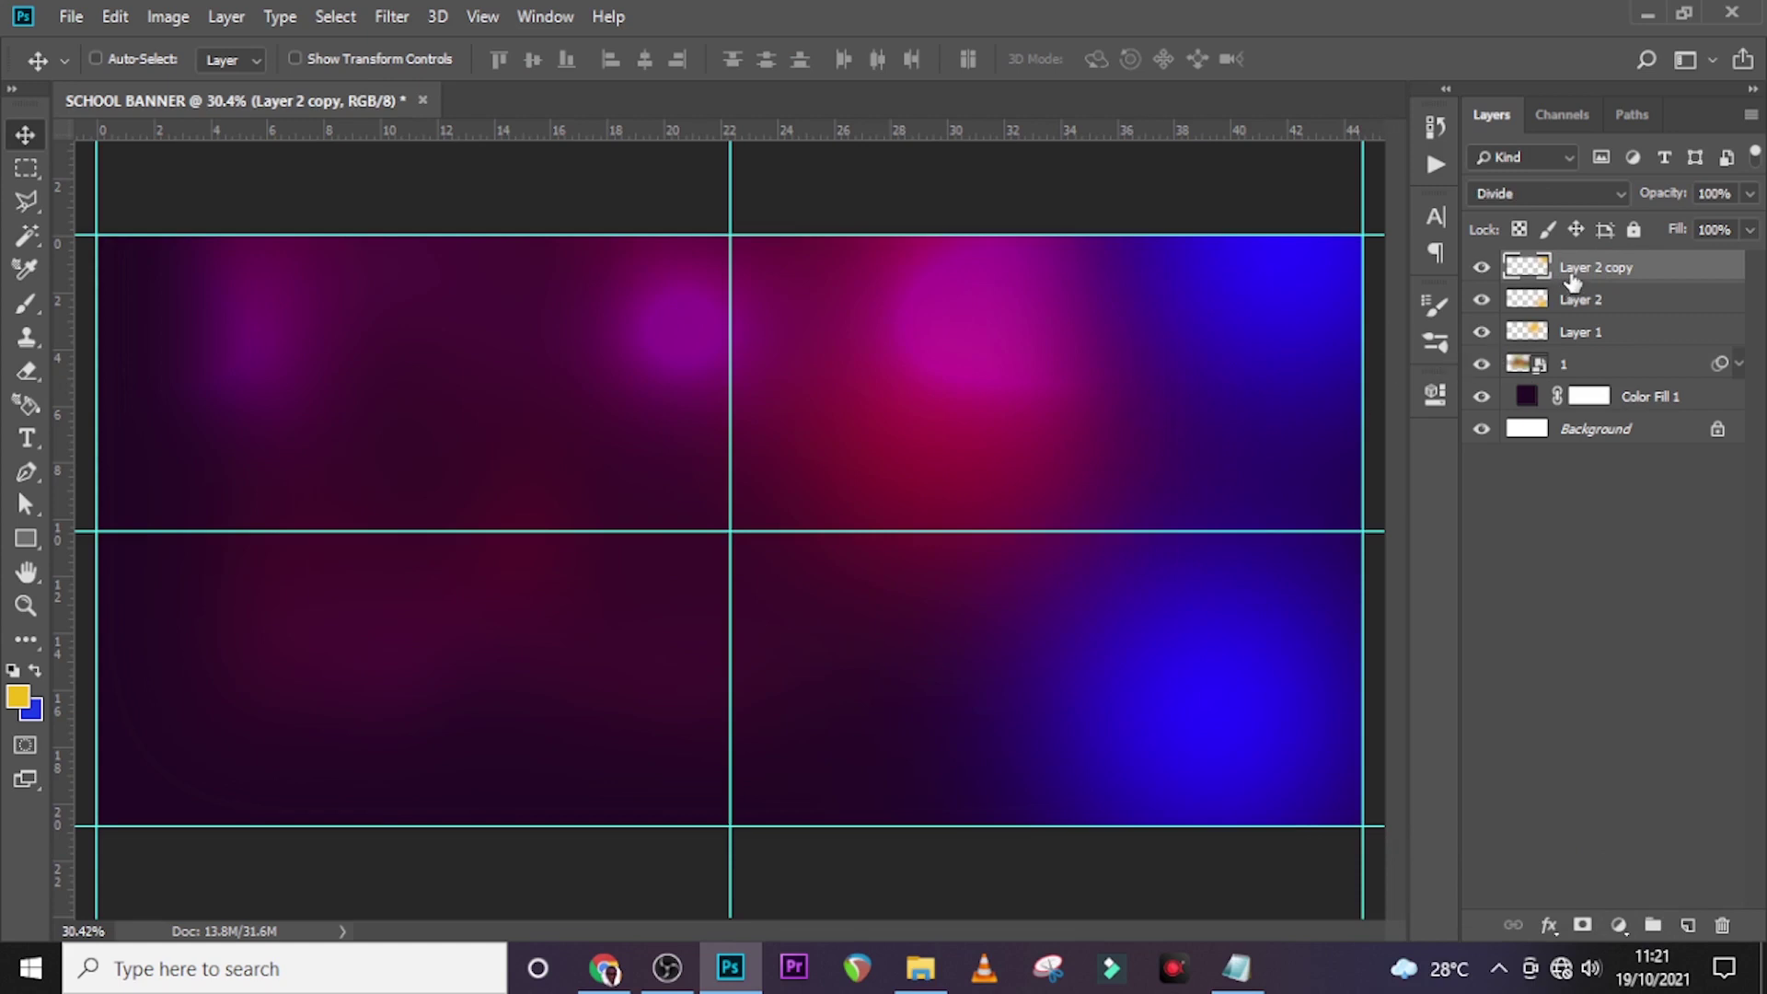
pyautogui.keyDown('shift'); pyautogui.click(1615, 390); pyautogui.keyUp('shift')
pyautogui.hotkey('ctrl', 'g')
pyautogui.hotkey('ctrl', 'z')
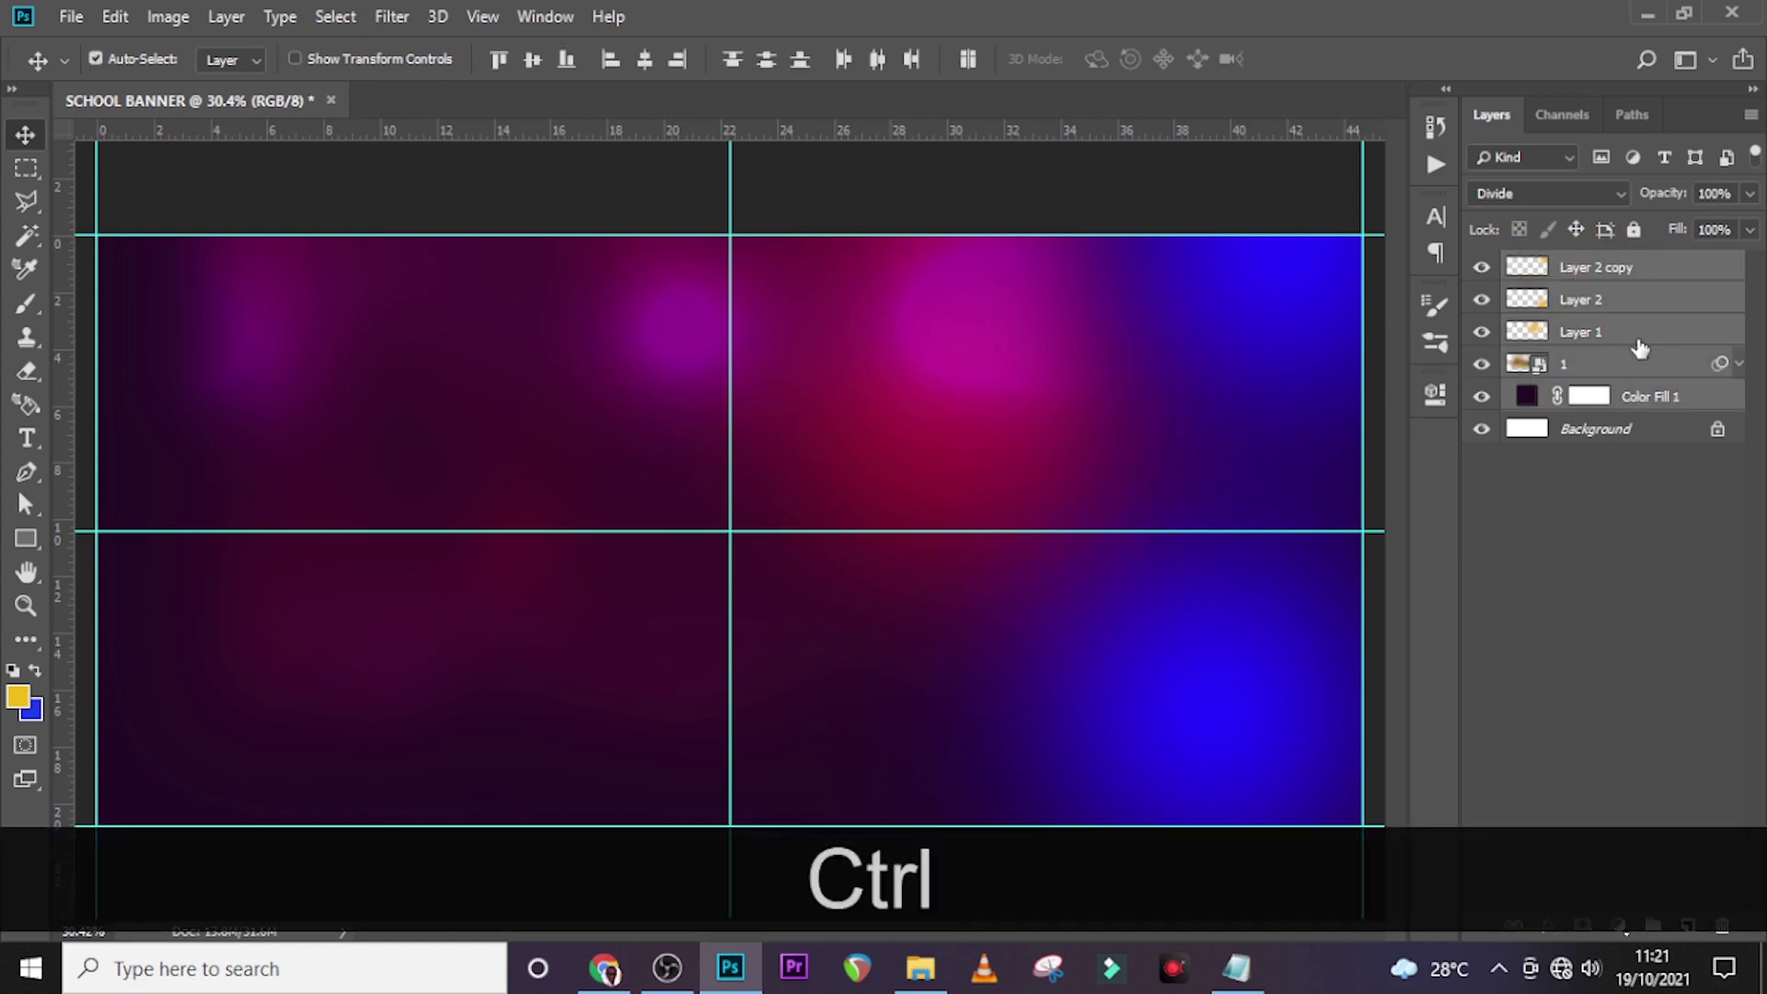
pyautogui.hotkey('ctrl', 'g')
pyautogui.doubleClick(1579, 266)
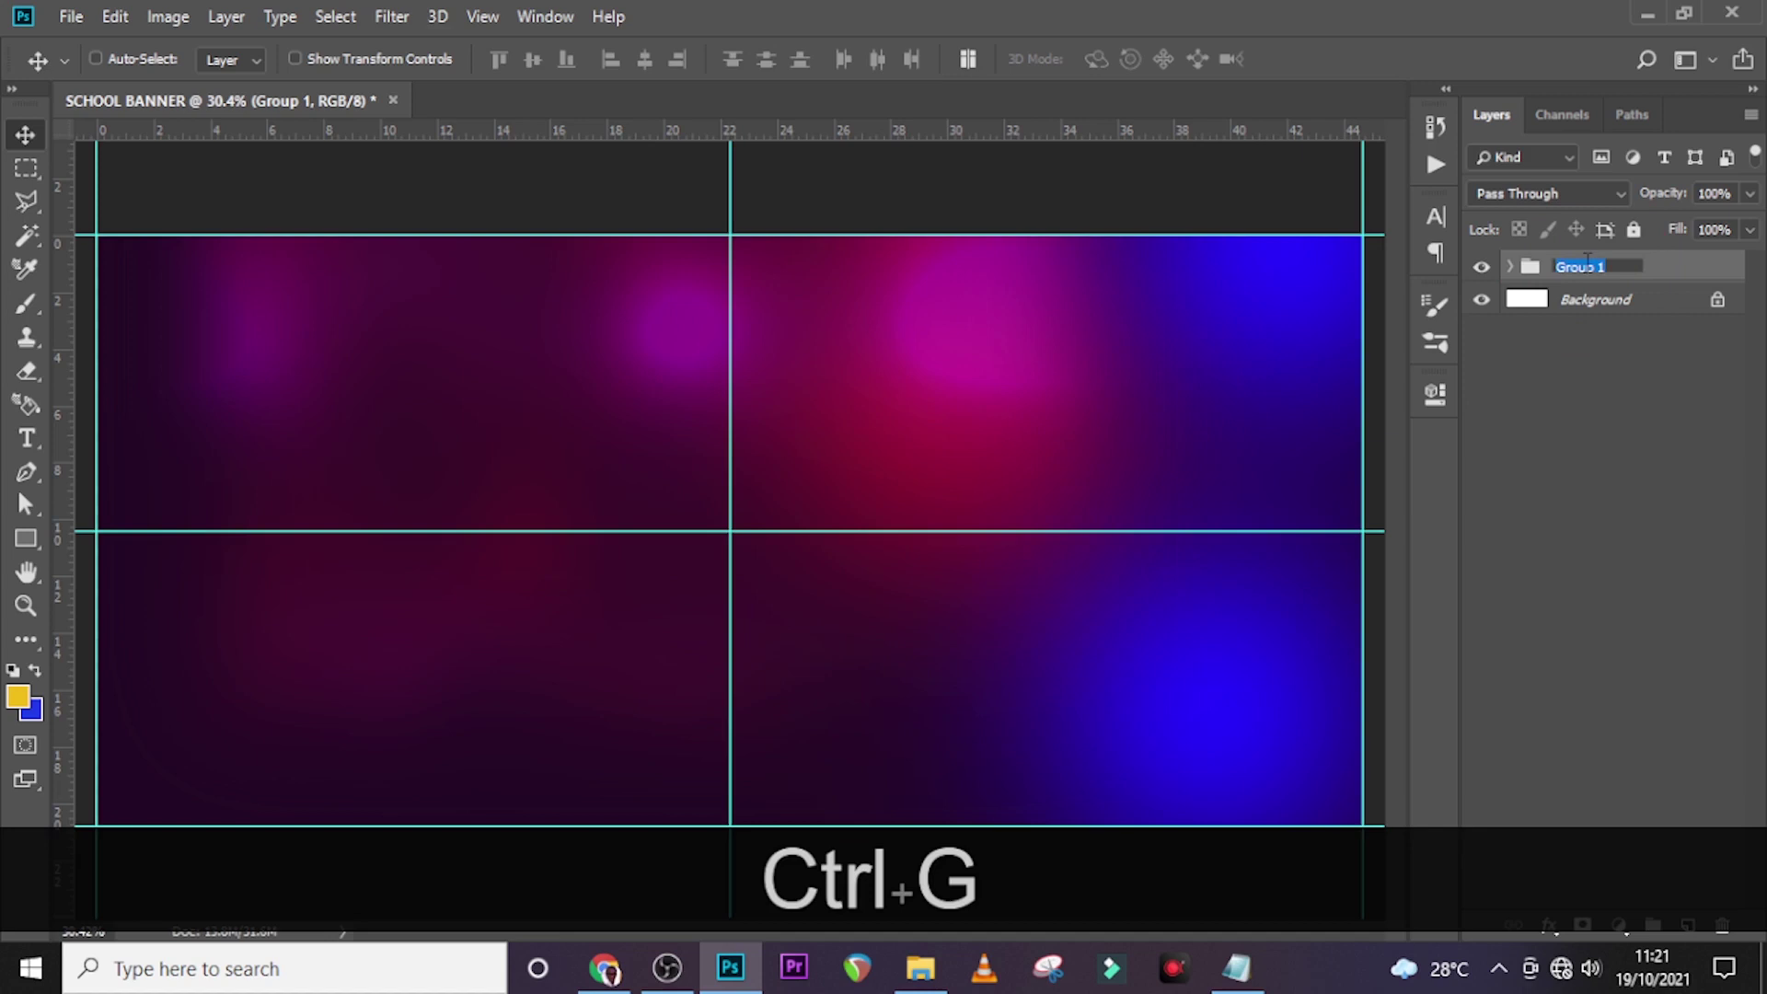
pyautogui.write('BG')
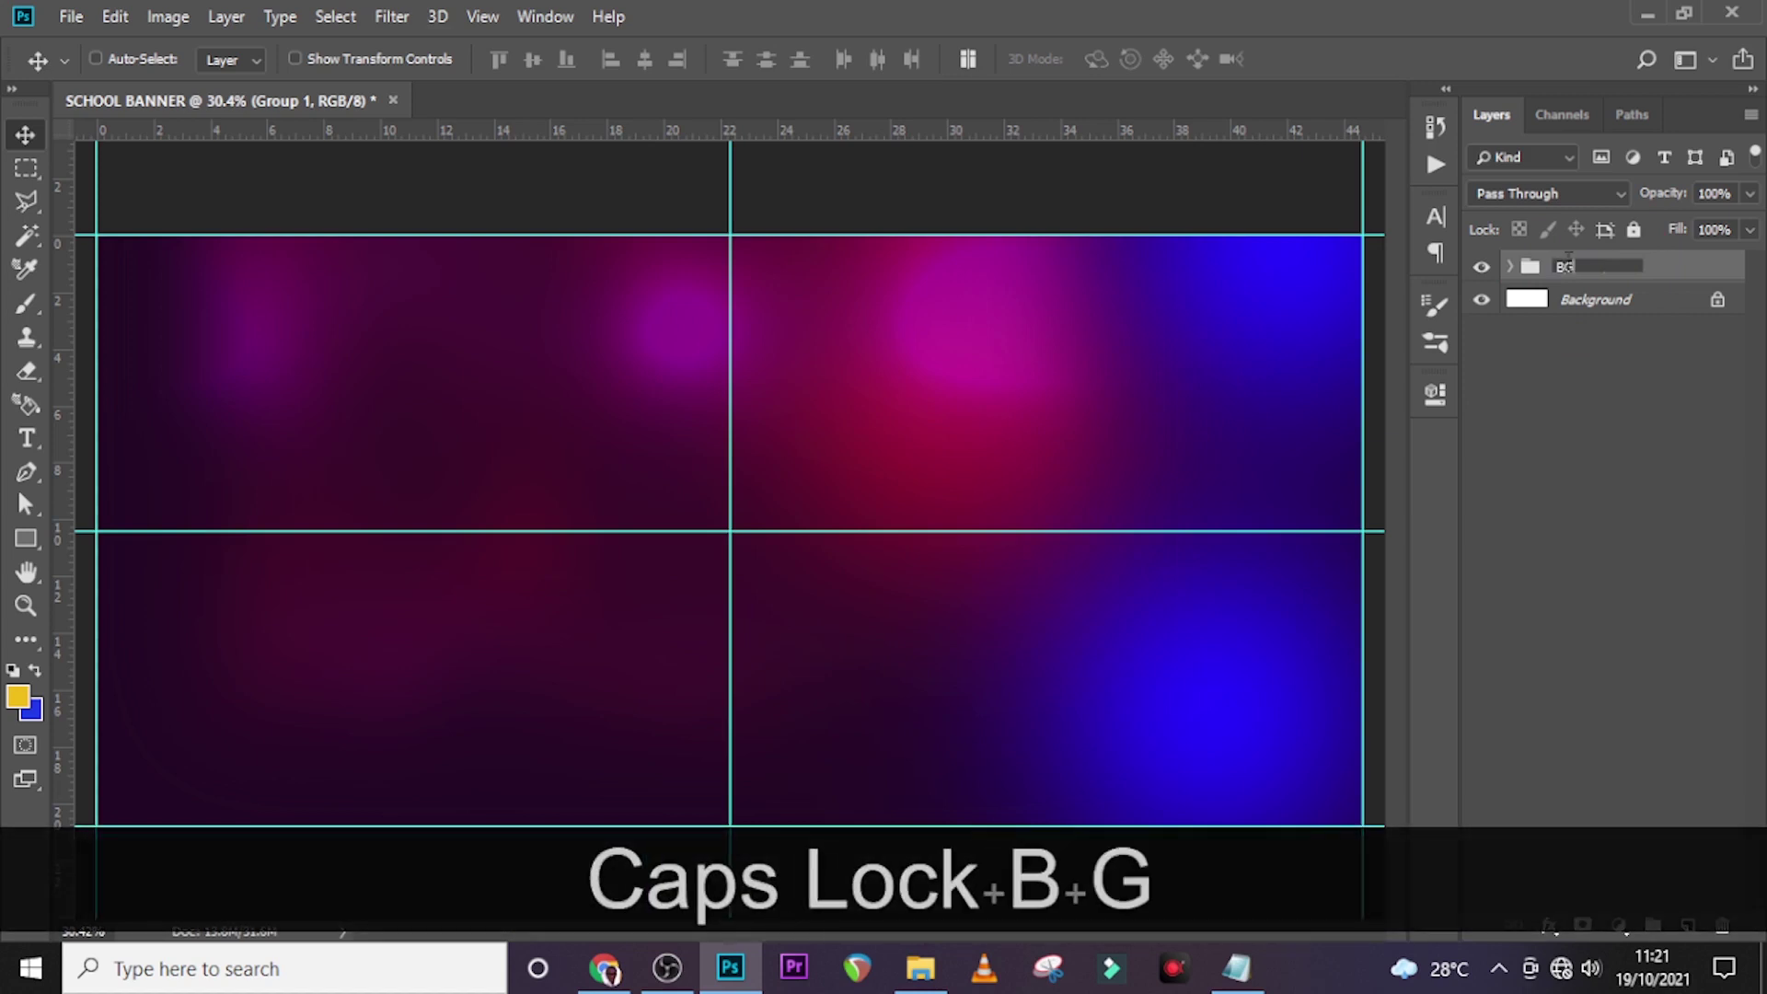
pyautogui.press('Return')
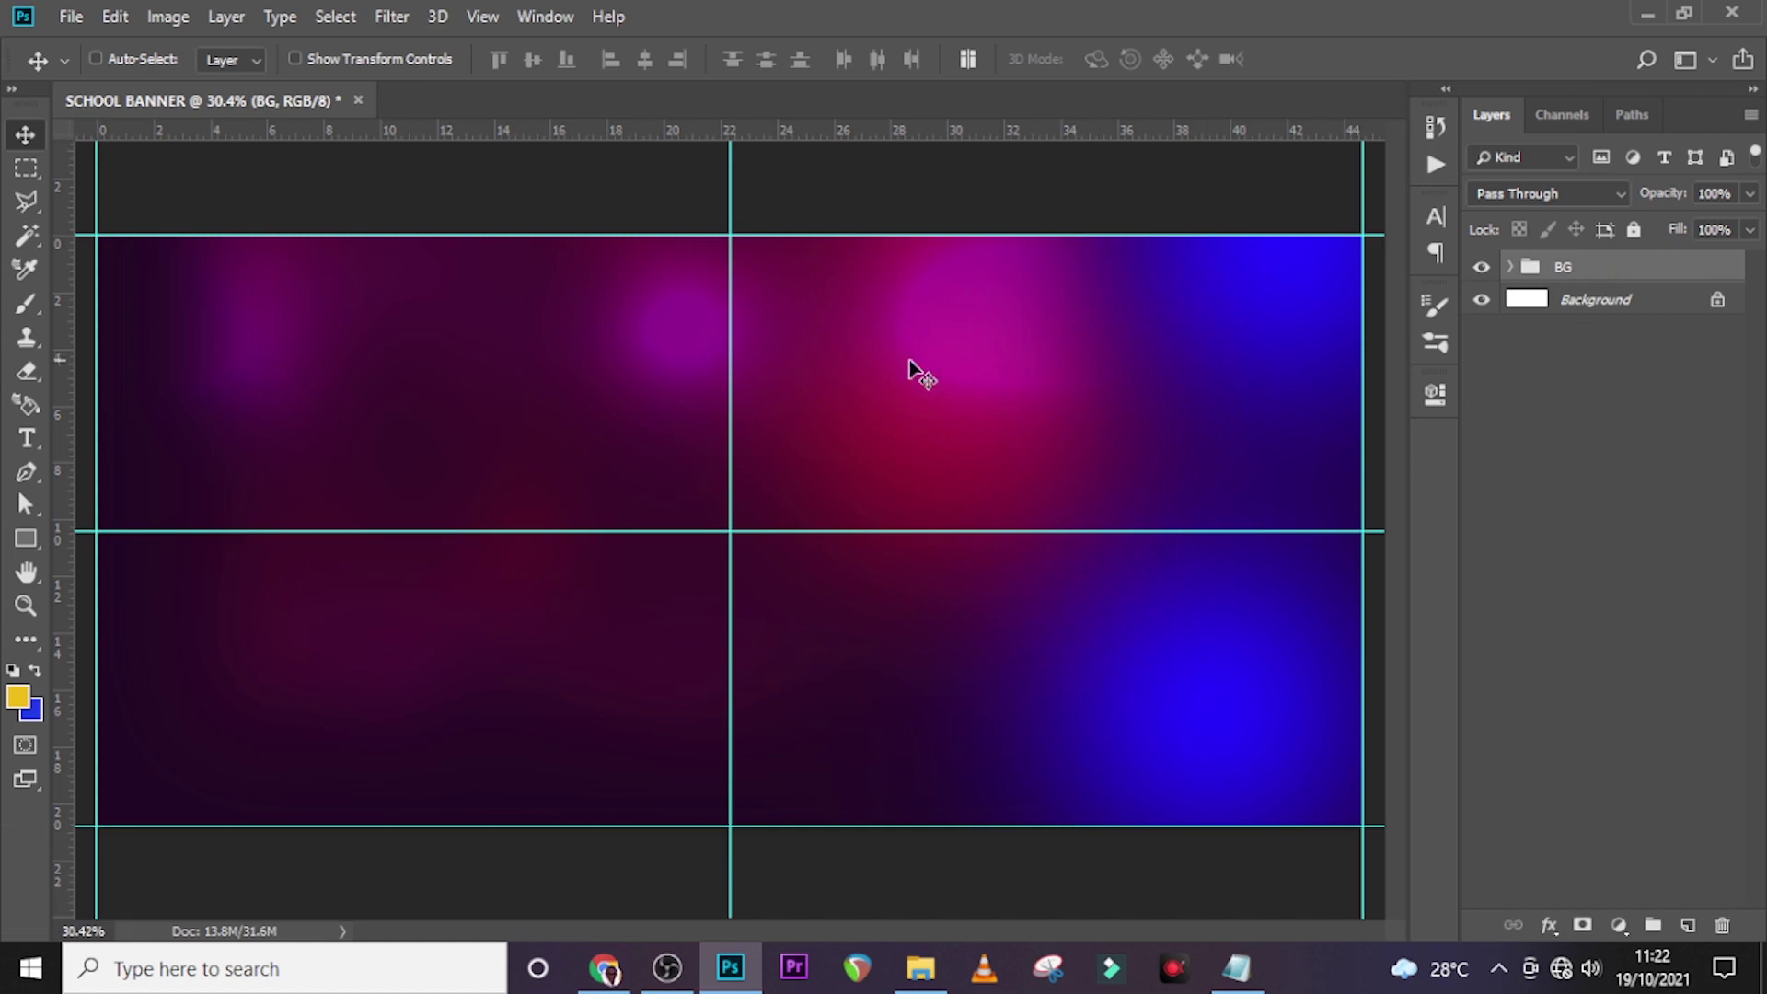
# Step: Add a text layer near the banner's upper-left corner with the two lines SETHKBANI and INT. SCHOOL copied from the Notepad notes
pyautogui.press('t')
pyautogui.click(179, 317)
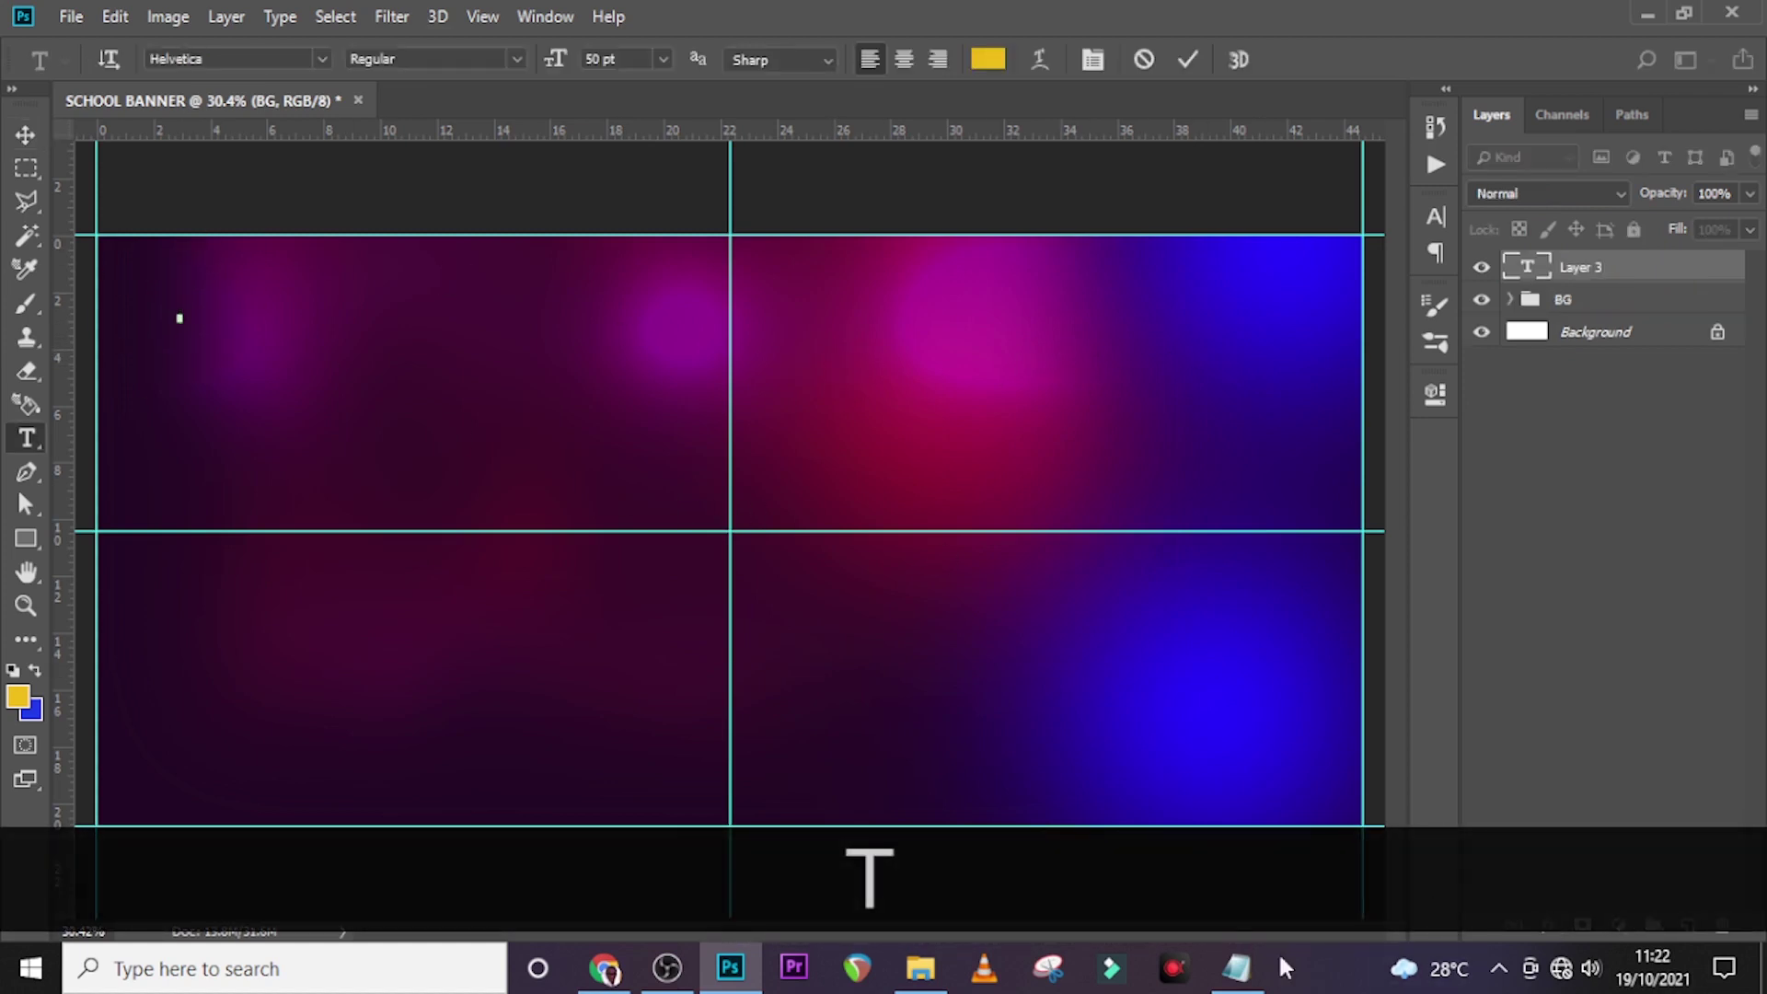
pyautogui.click(1235, 966)
pyautogui.moveTo(866, 377); pyautogui.dragTo(749, 354)
pyautogui.hotkey('ctrl', 'c')
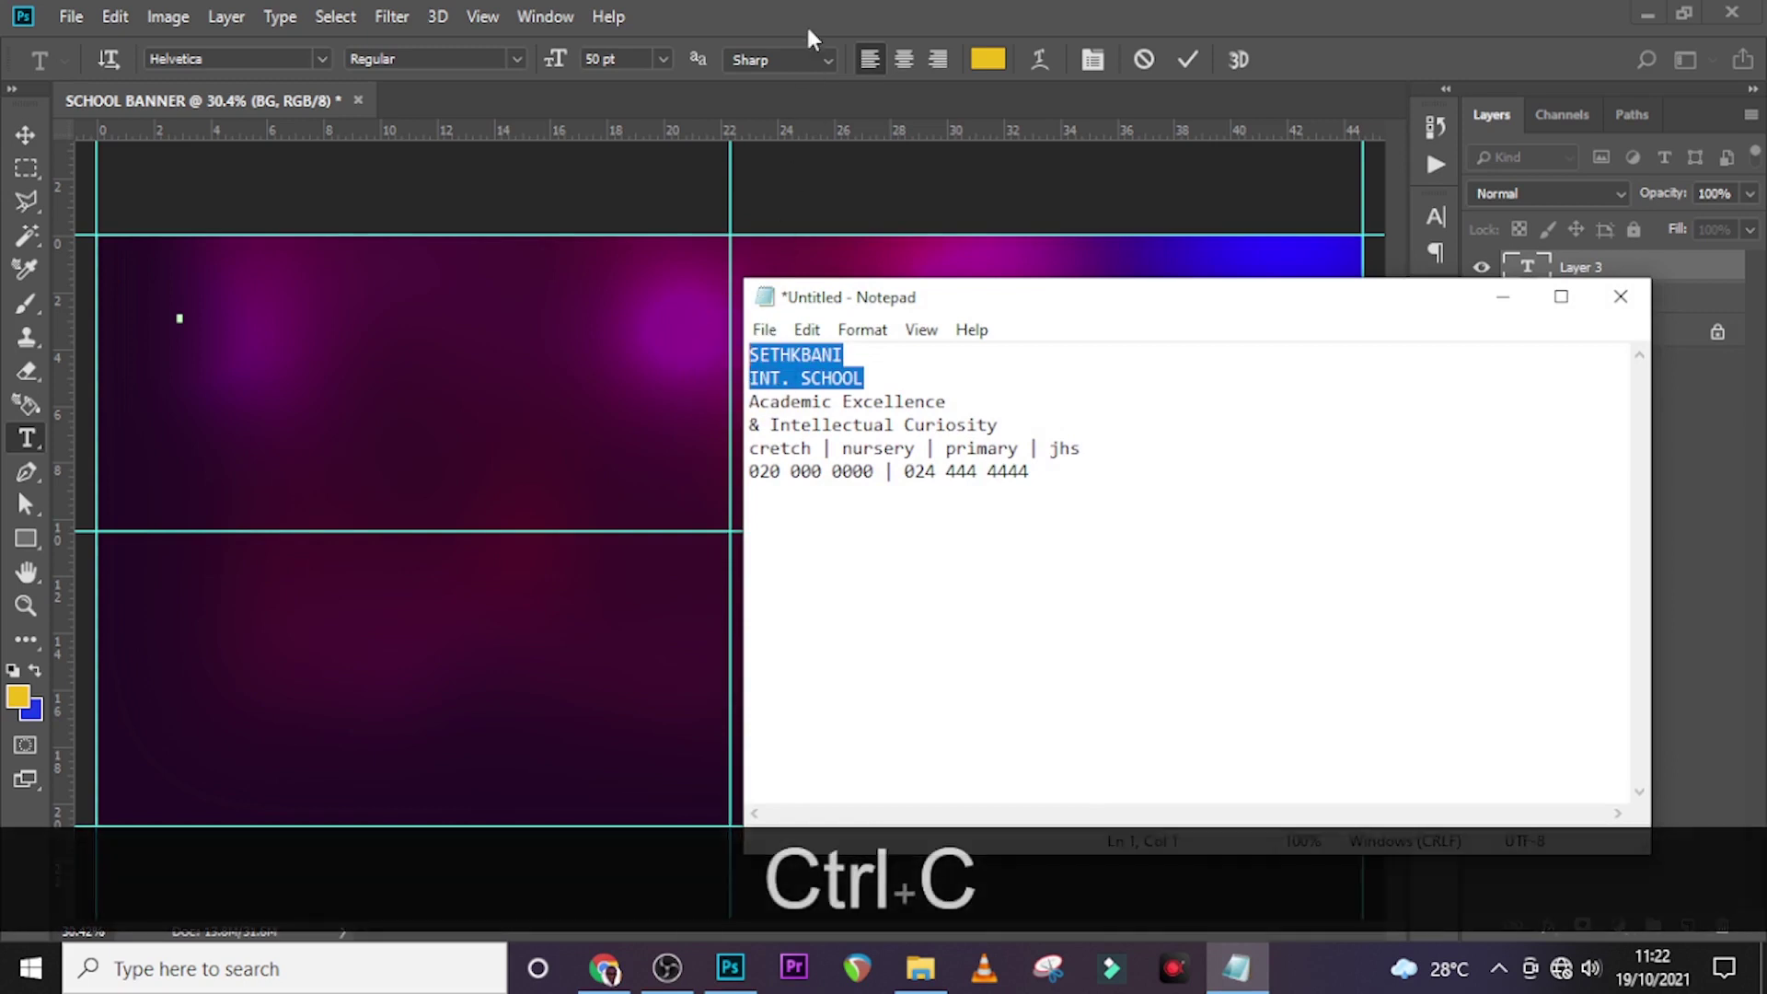
pyautogui.click(808, 32)
pyautogui.hotkey('ctrl', 'v')
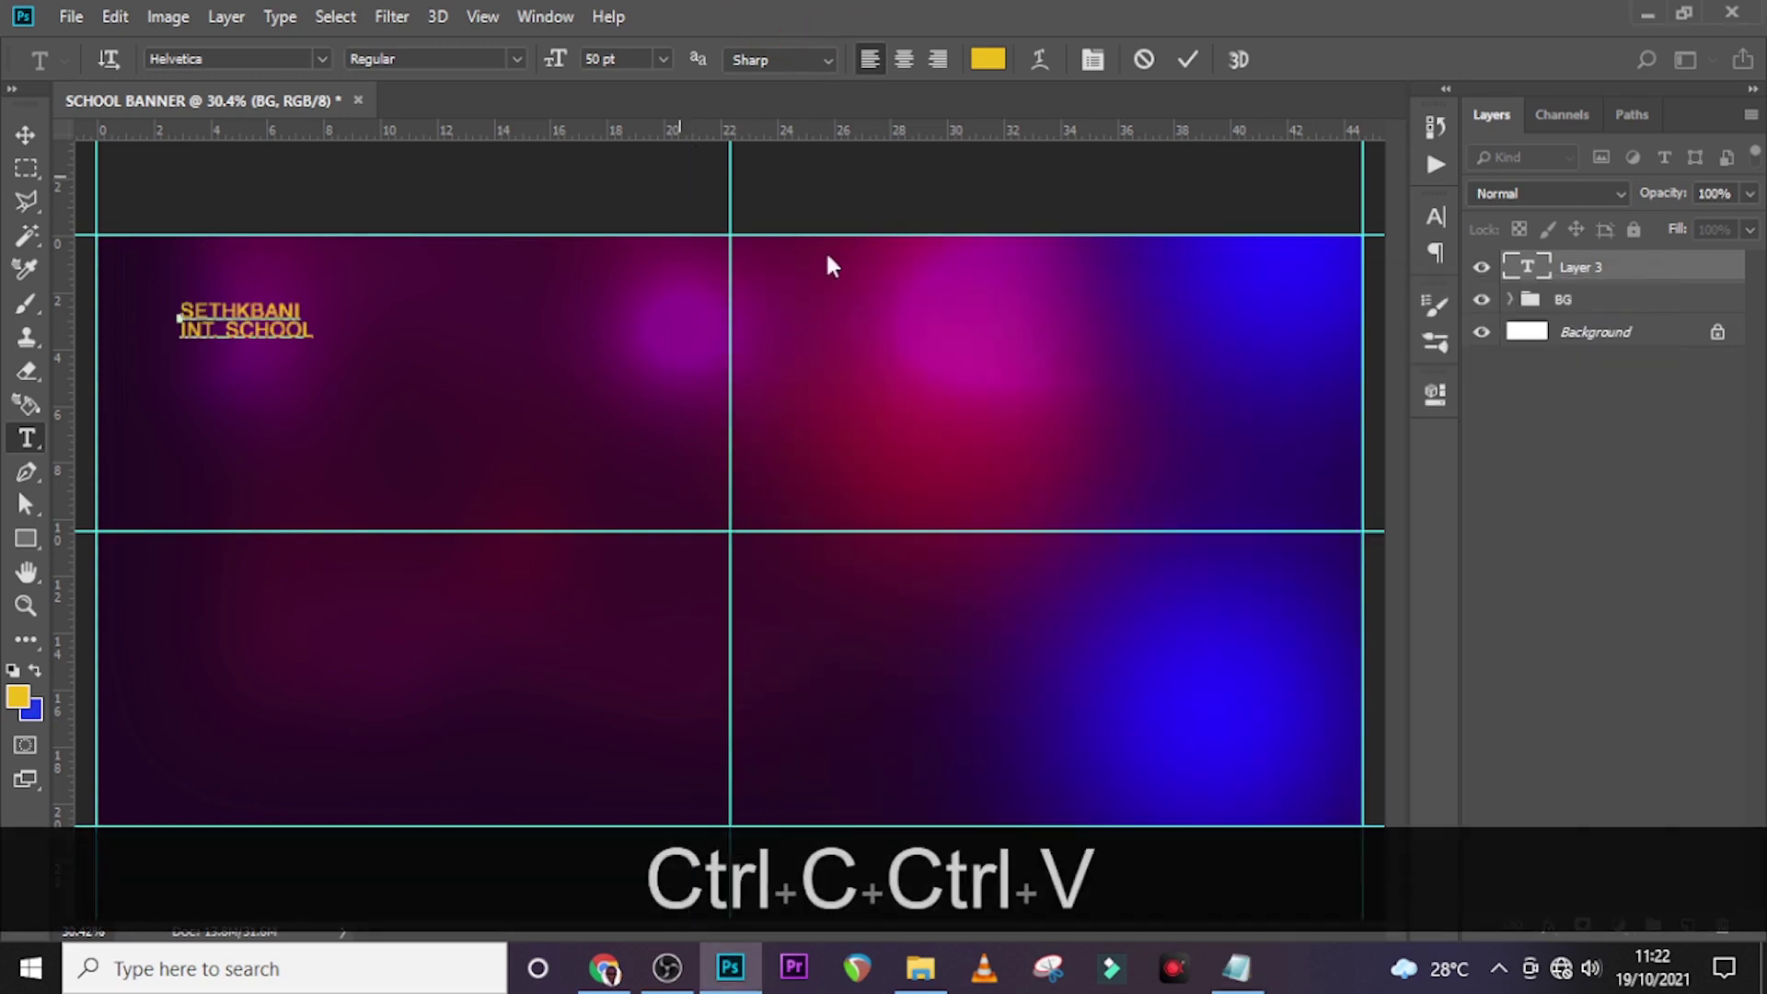
pyautogui.click(1646, 268)
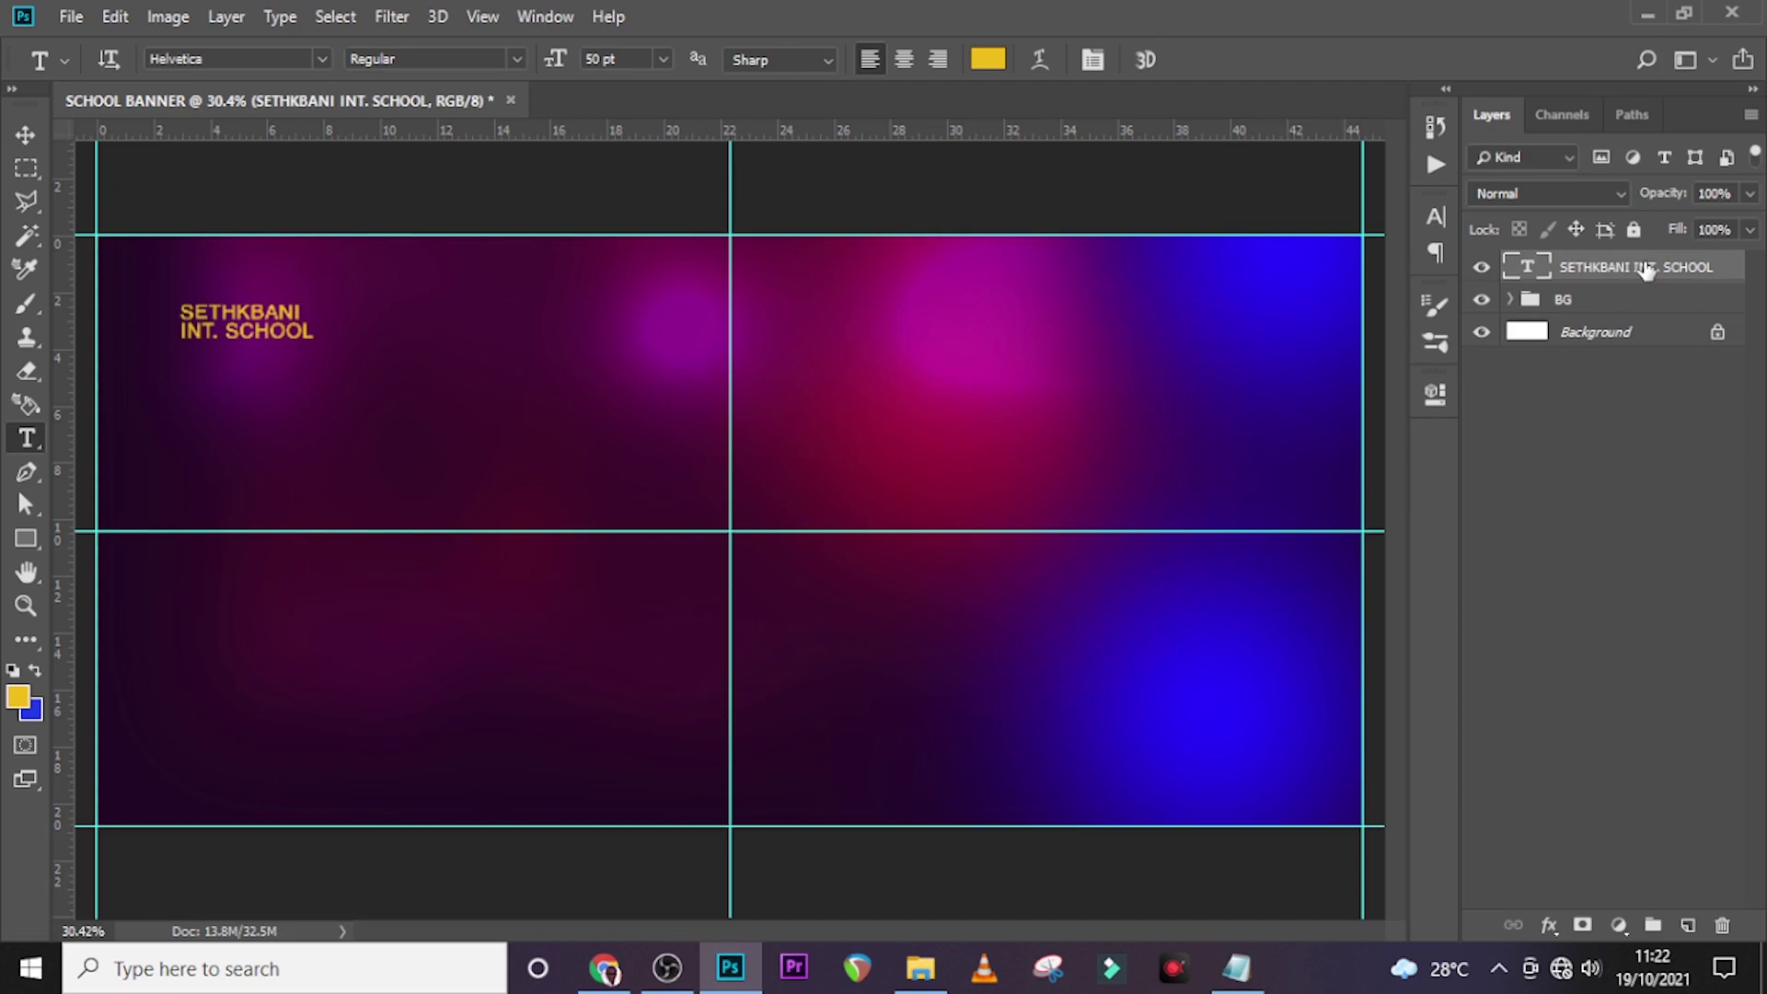
# Step: Set the school name text's font to PRIMETIME and its size to 181 pt
pyautogui.click(1434, 219)
pyautogui.click(1277, 248)
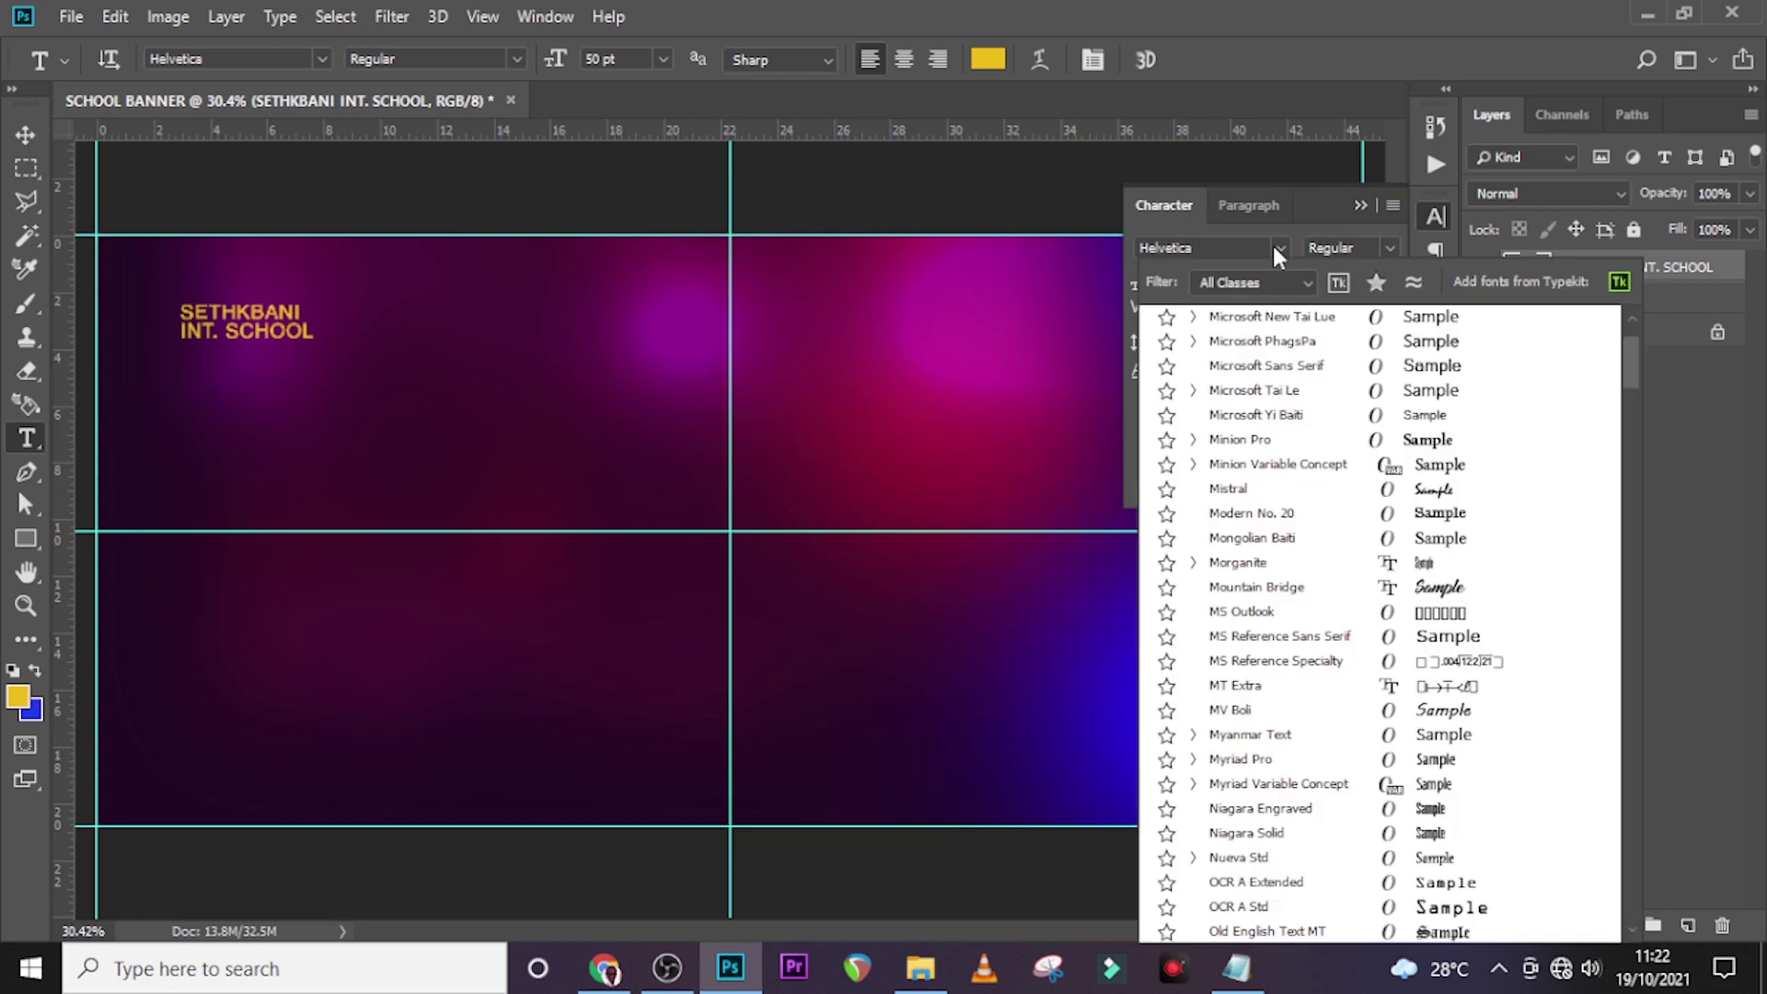
pyautogui.moveTo(1632, 589); pyautogui.dragTo(1627, 318)
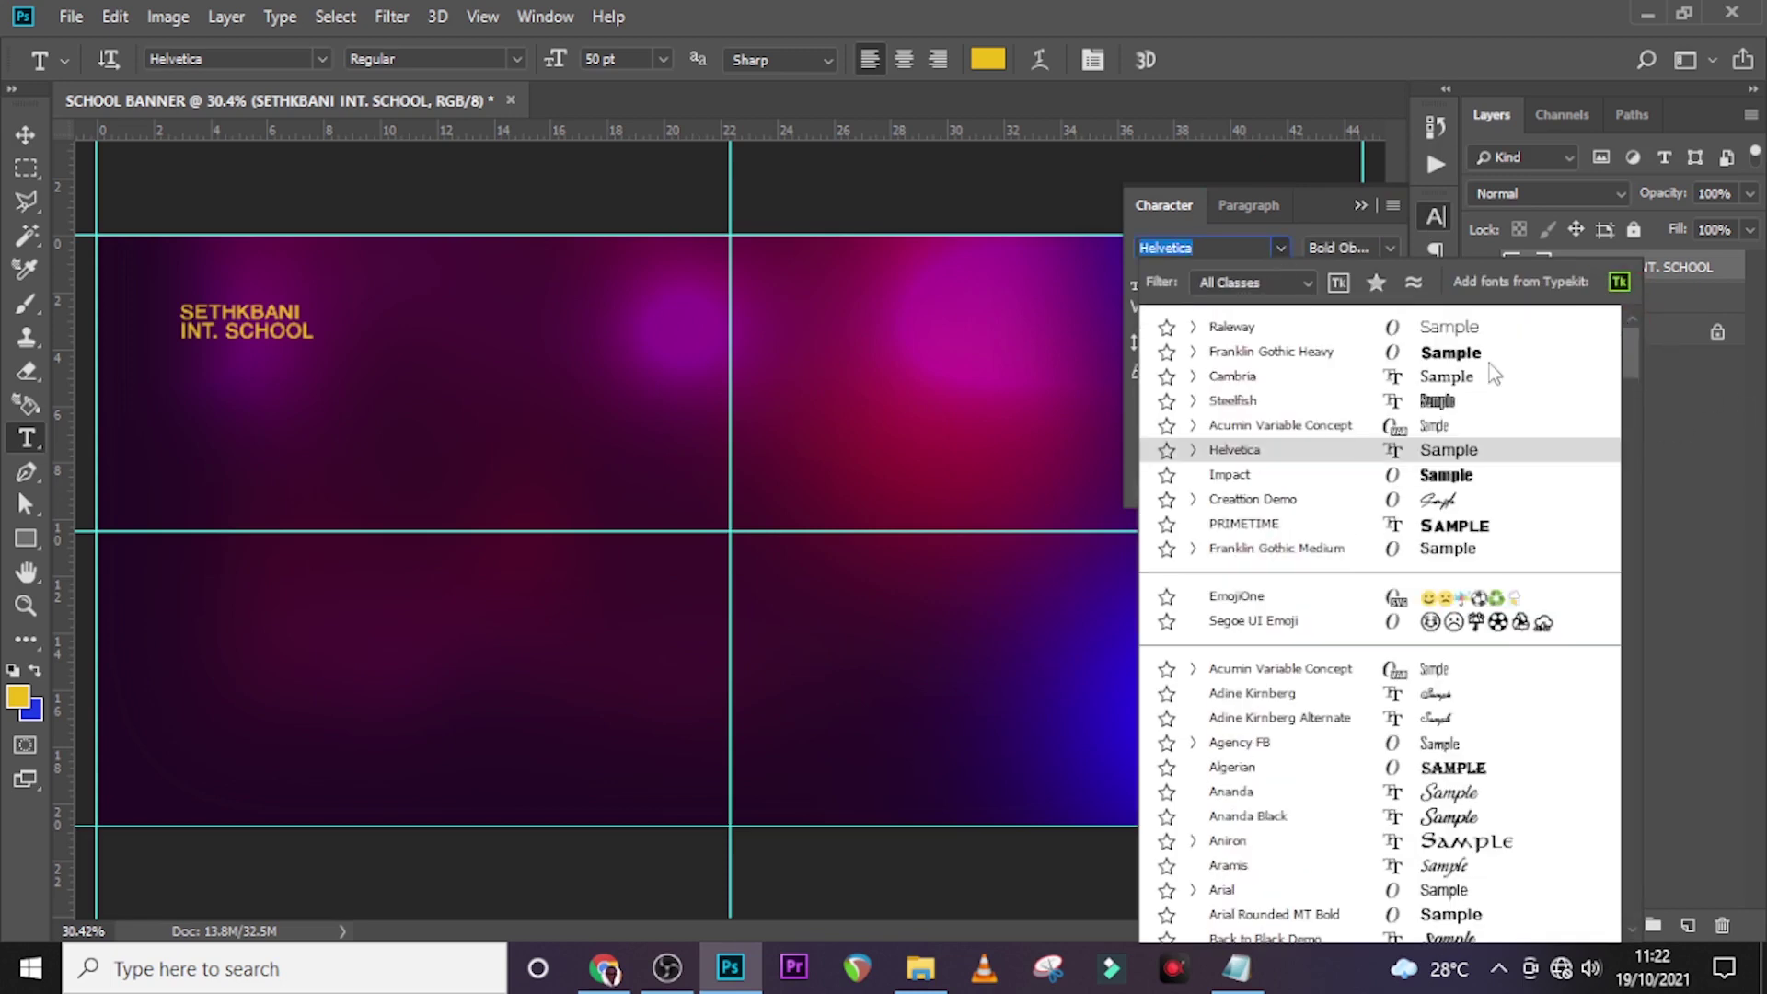
pyautogui.click(1272, 524)
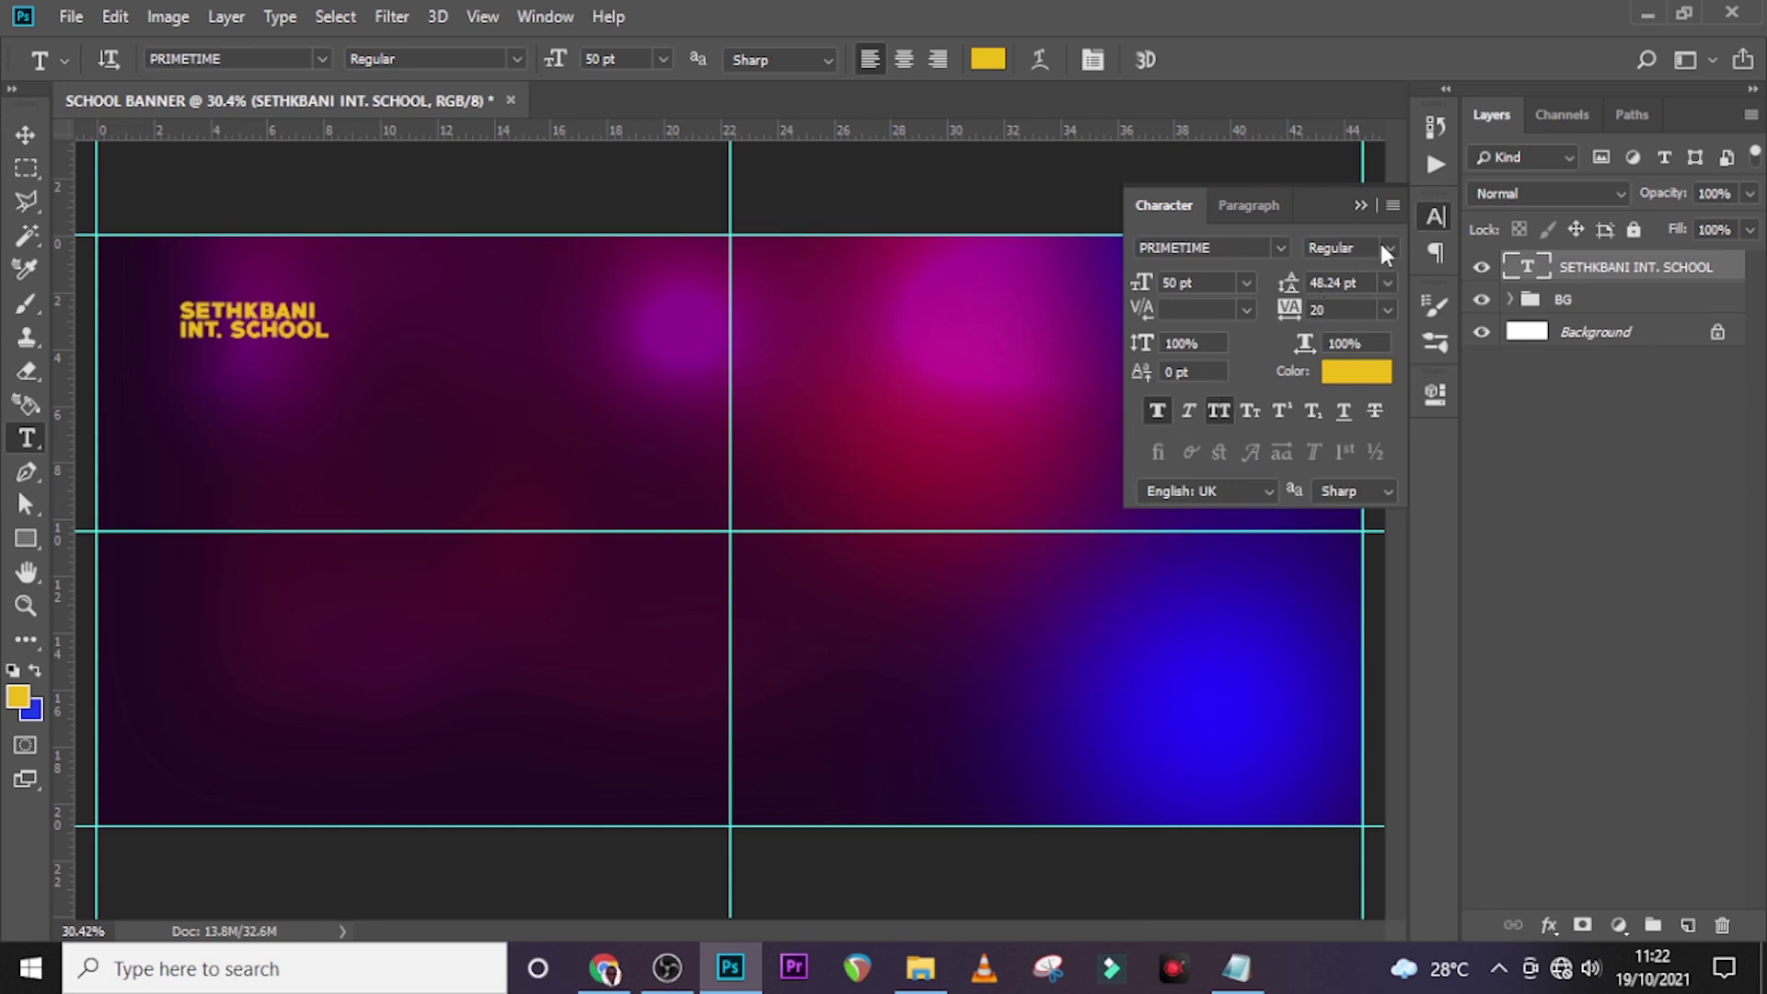
pyautogui.click(1182, 283)
pyautogui.write('181')
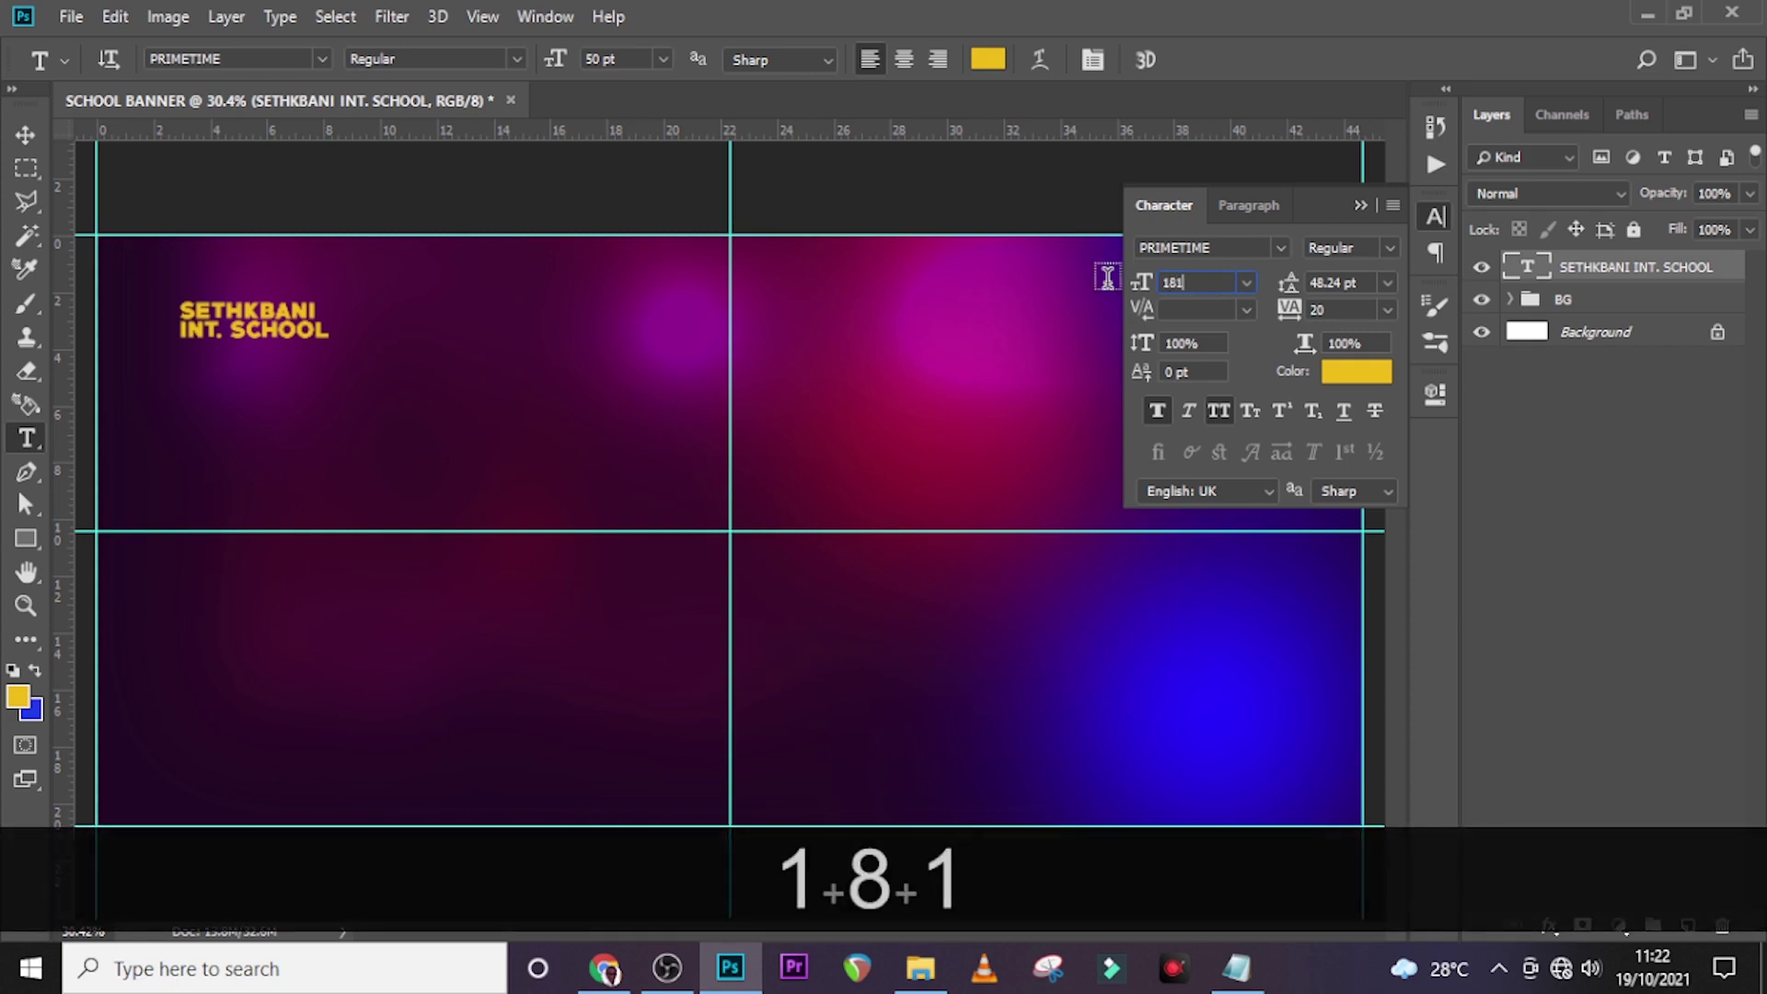
pyautogui.press('Return')
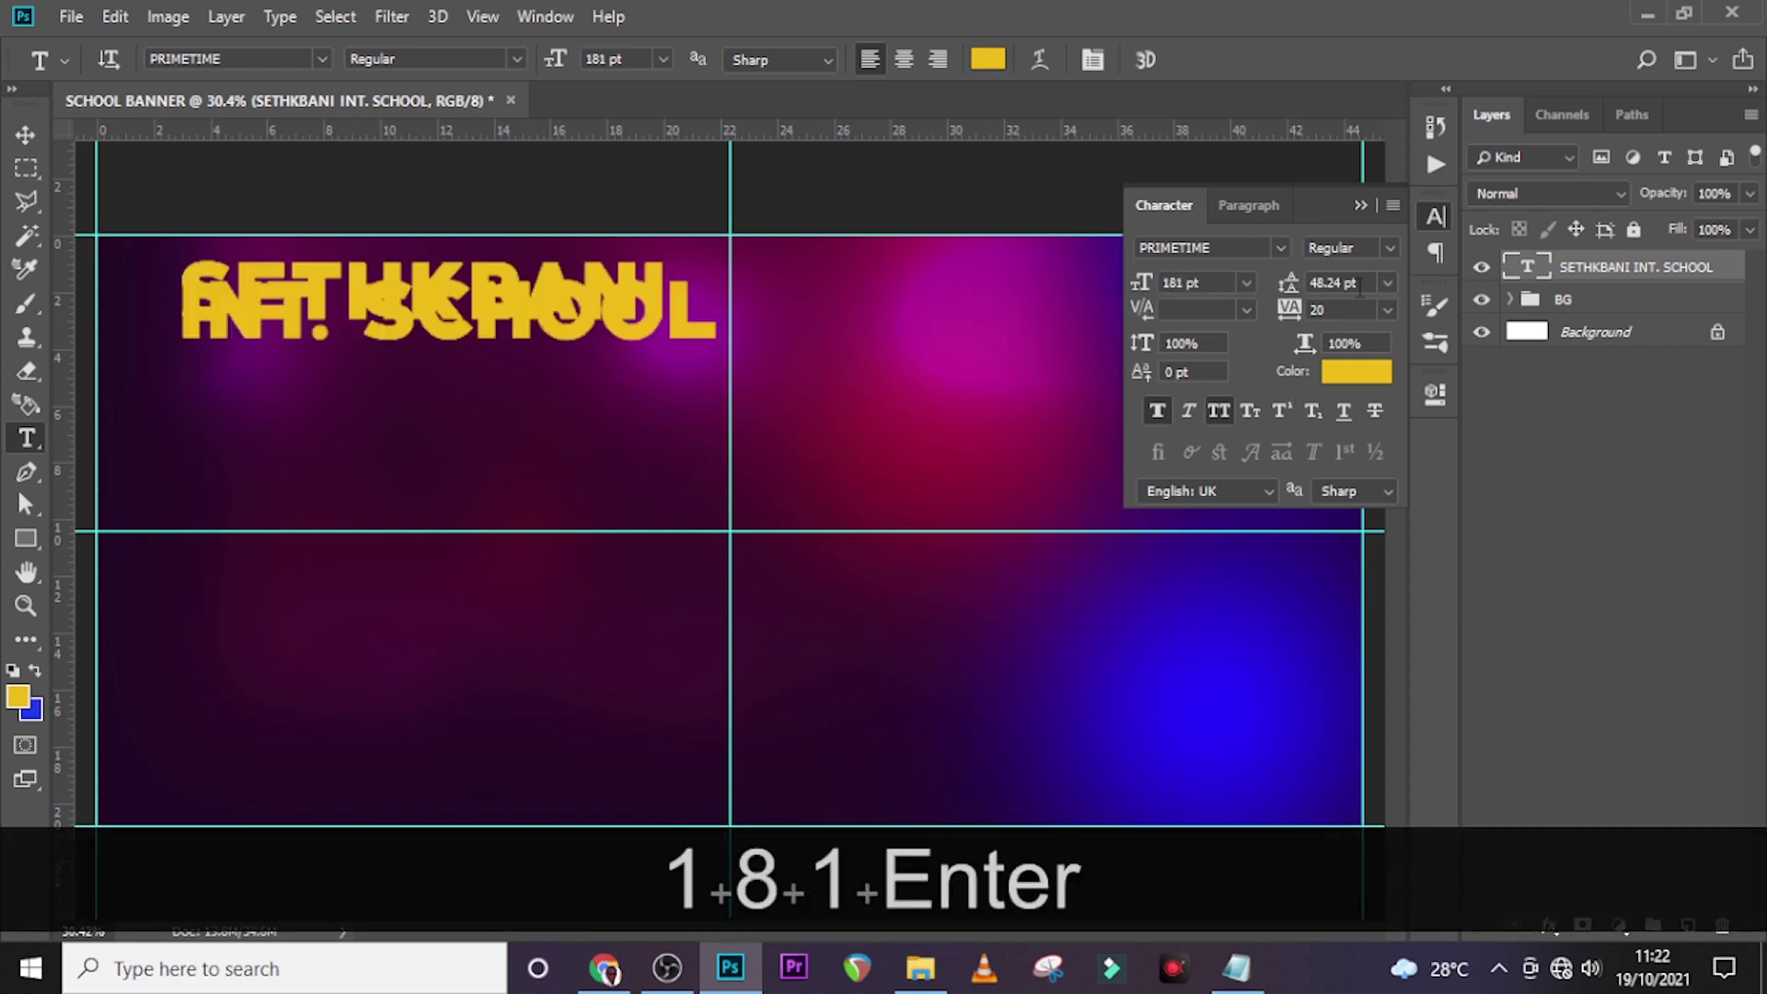
# Step: Set the line spacing of the school name text to 157.13 pt
pyautogui.click(1278, 292)
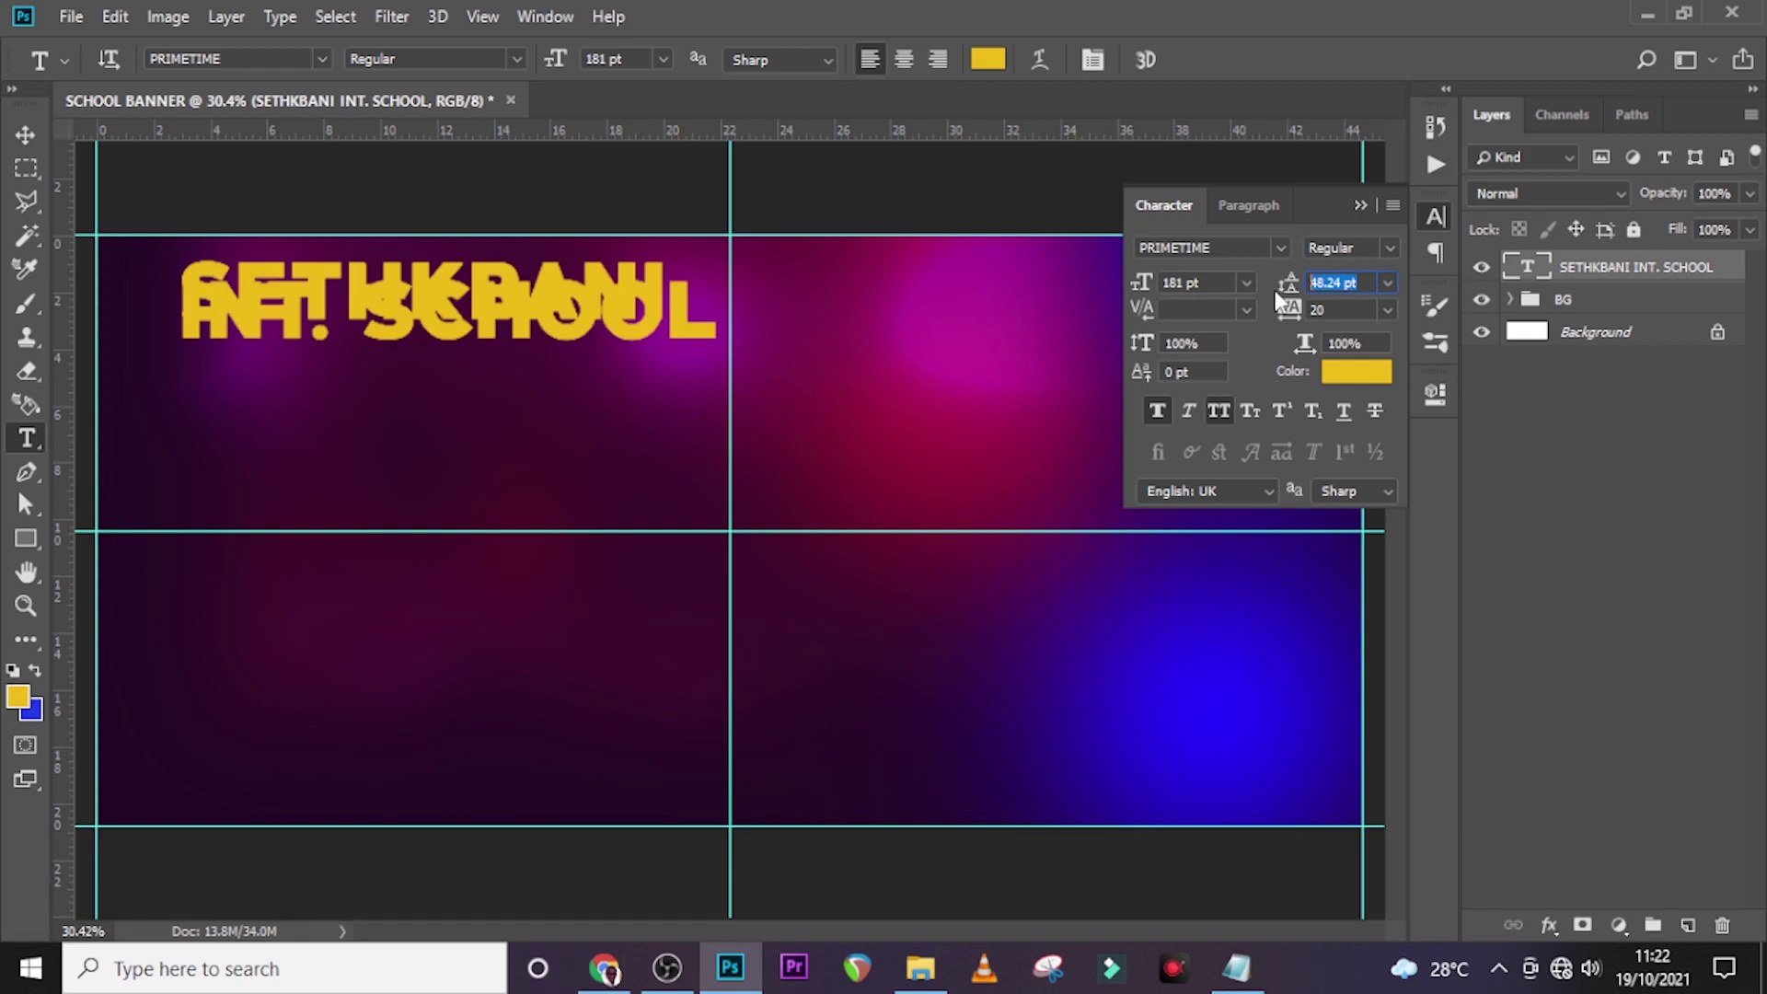
pyautogui.write('157')
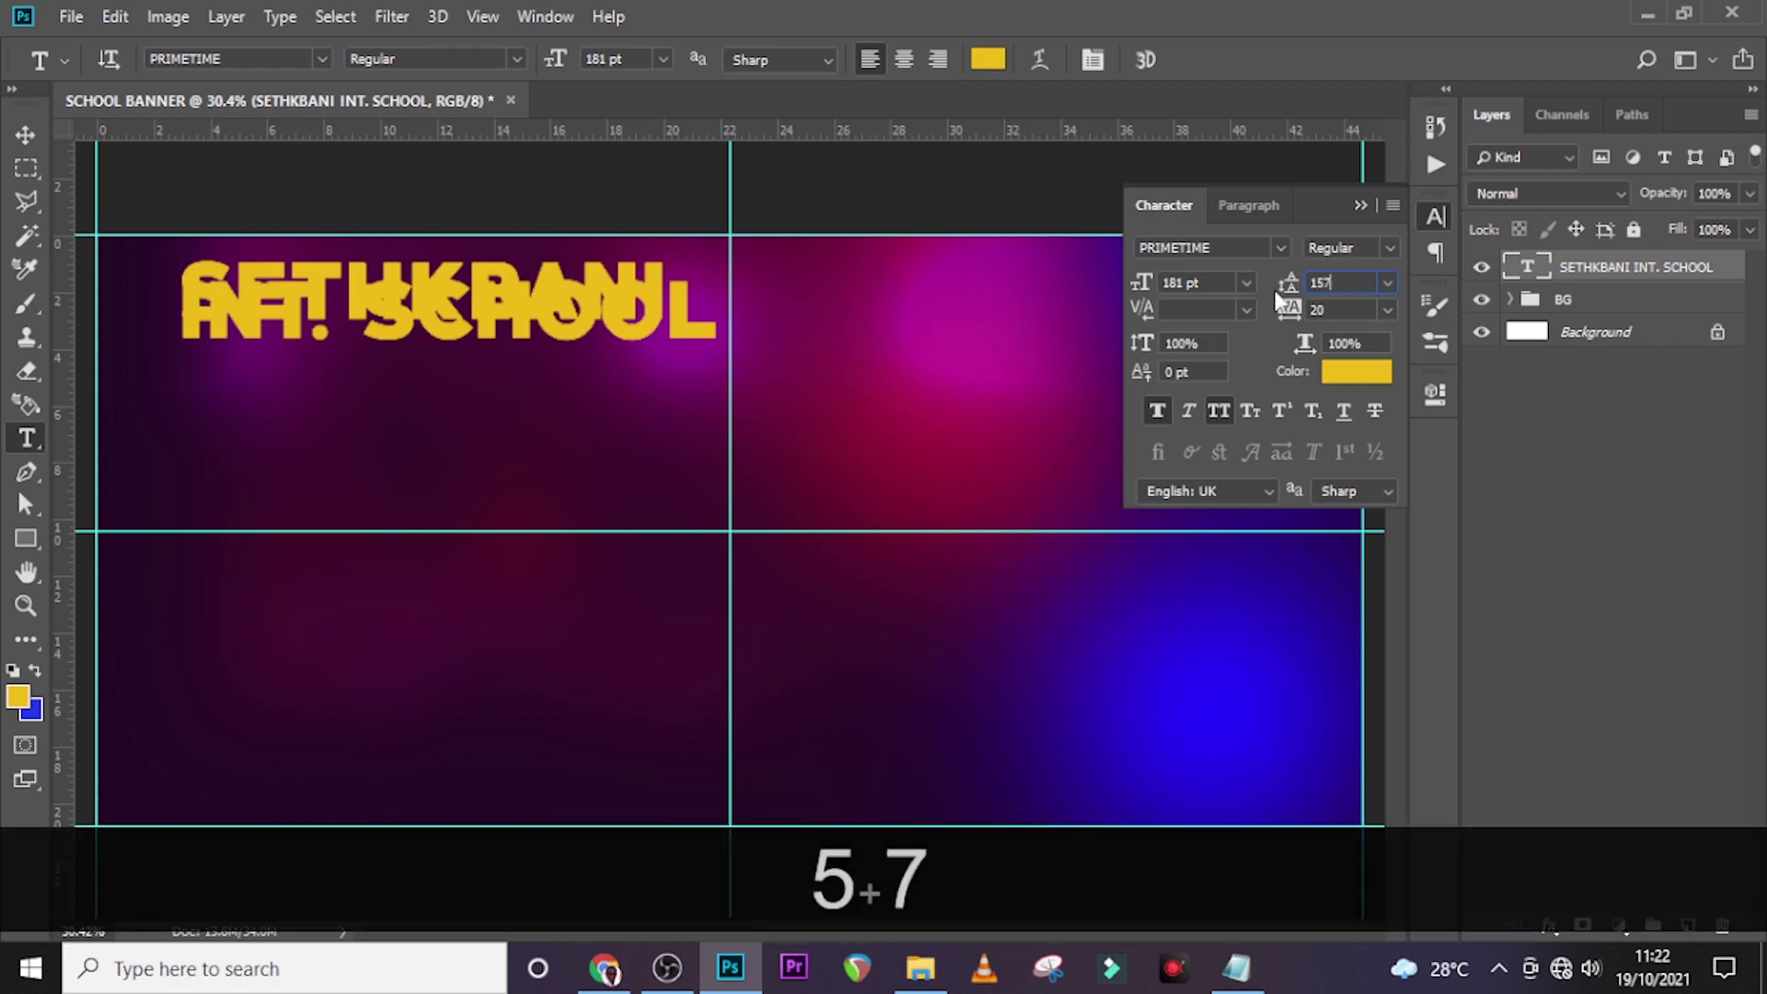
pyautogui.write('.13')
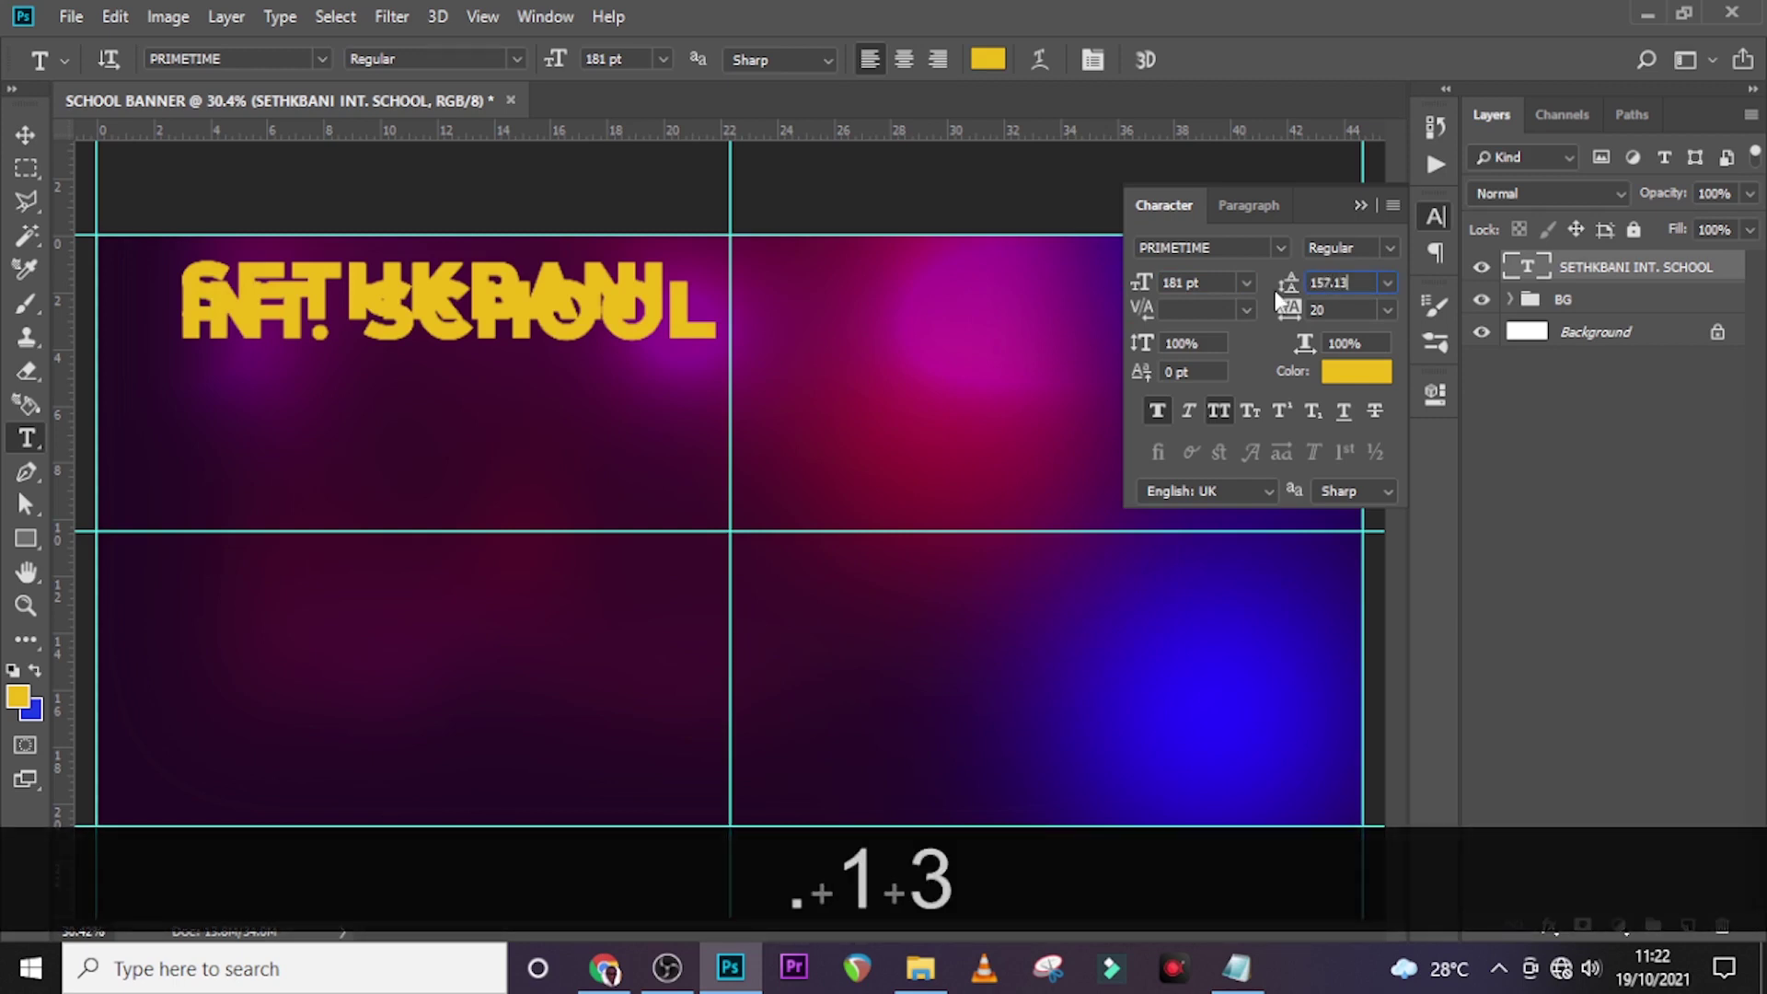
pyautogui.press('Return')
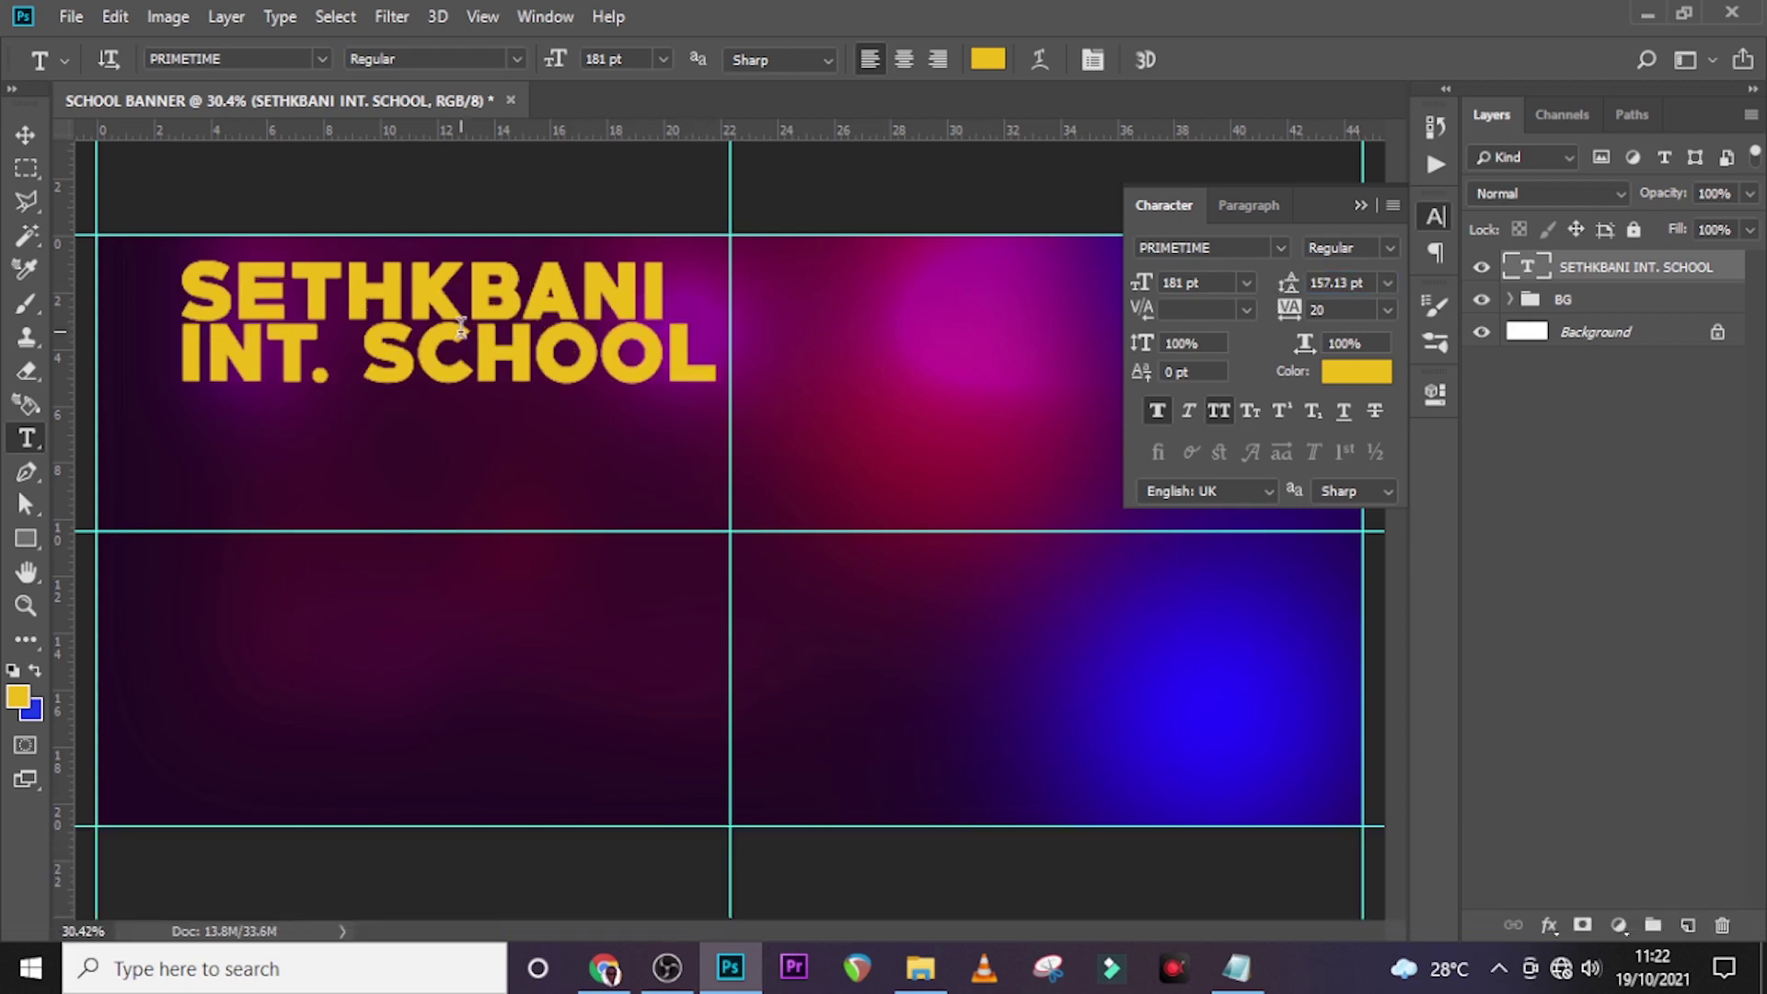
# Step: Colour the school name text FAD34C and move it down and slightly right, just above the horizontal centre guide
pyautogui.click(1363, 373)
pyautogui.write('FA')
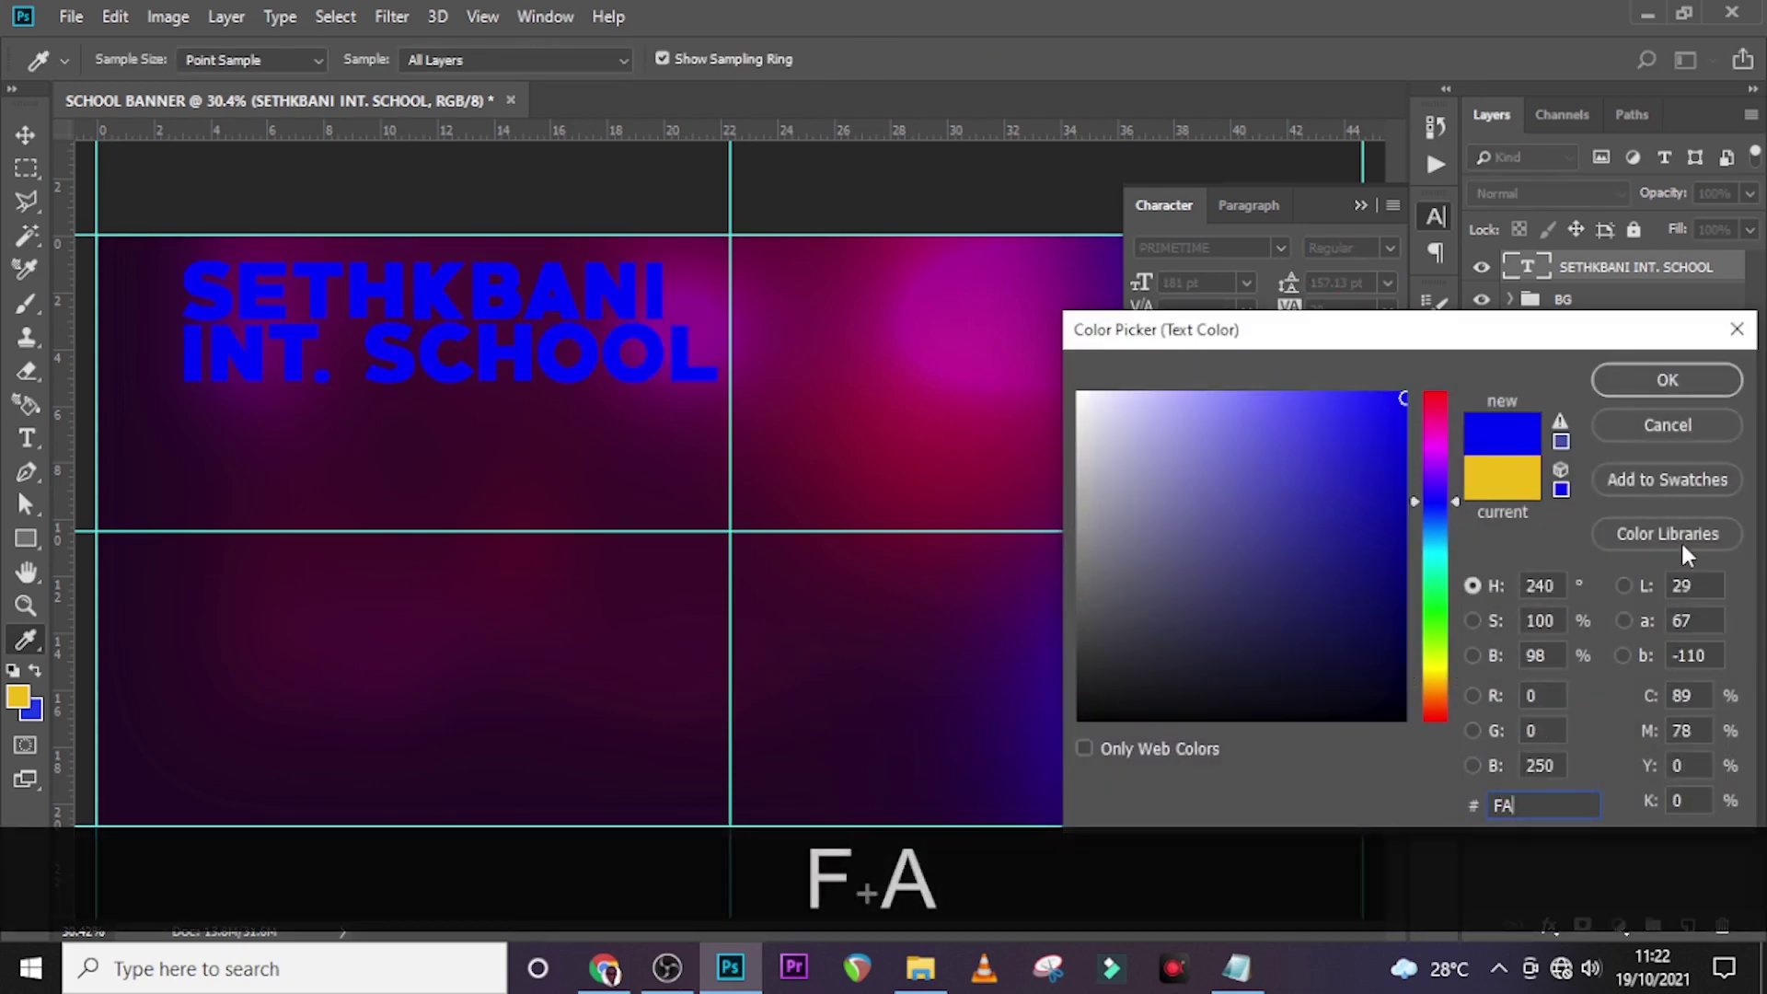
pyautogui.write('D3')
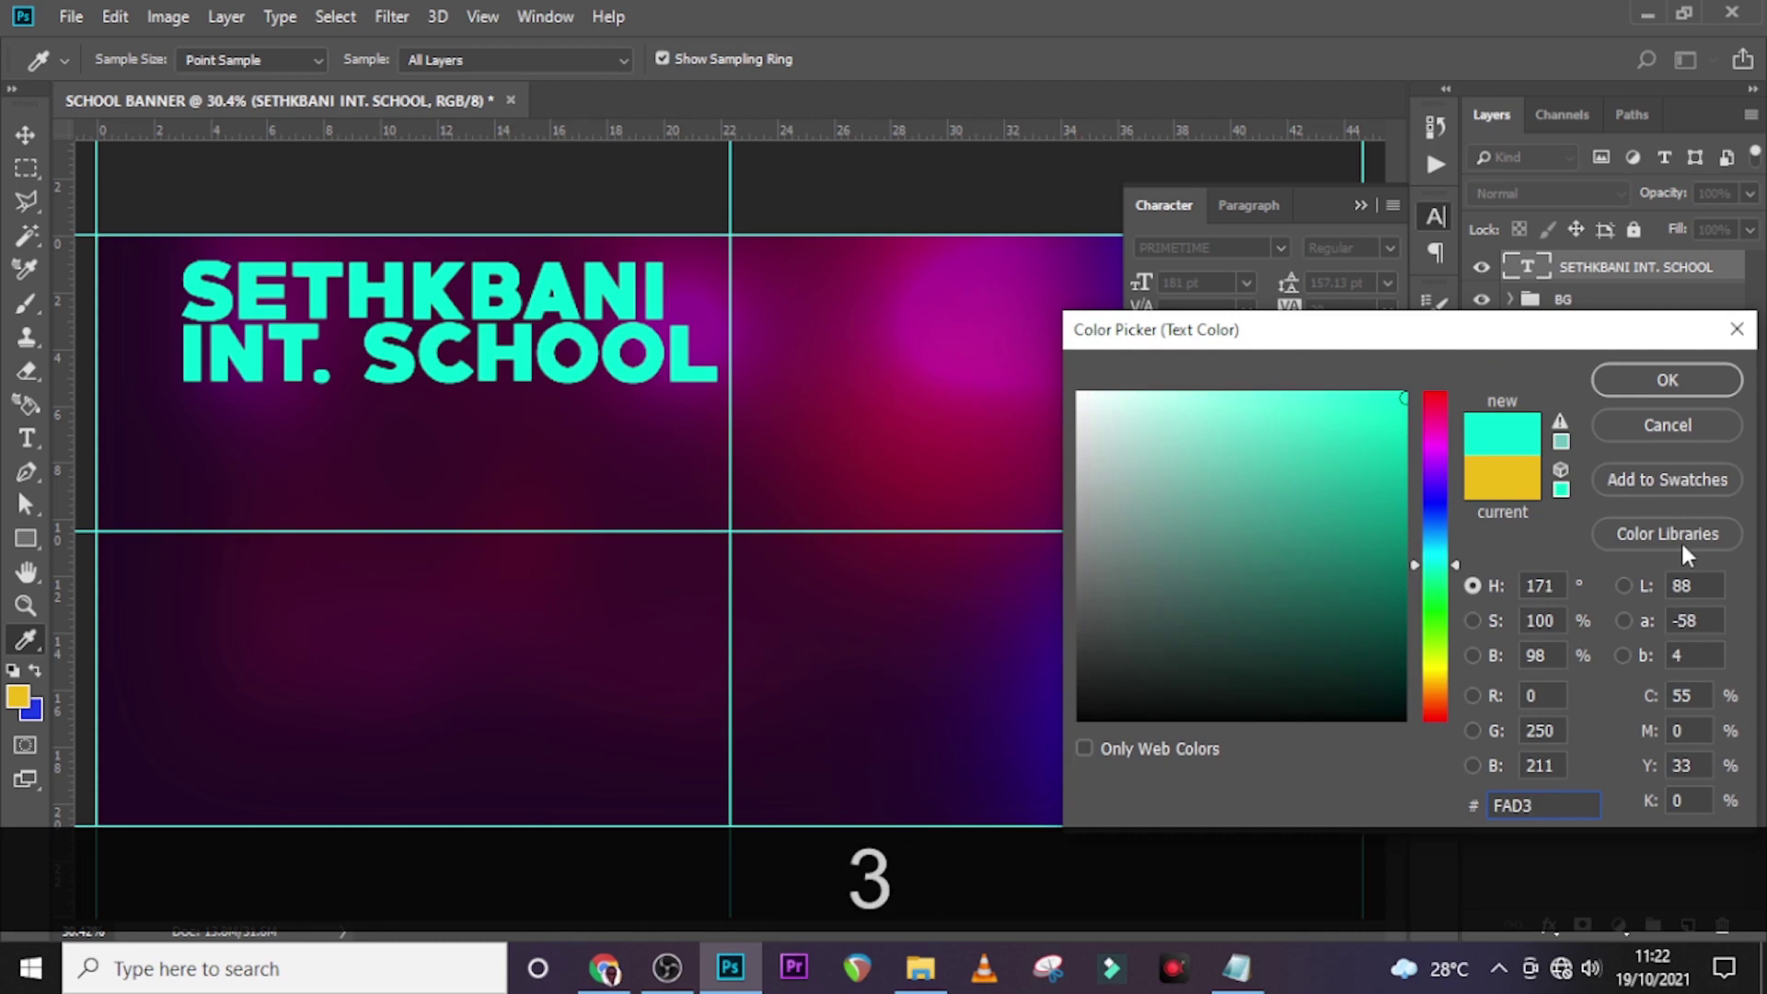
pyautogui.write('4C')
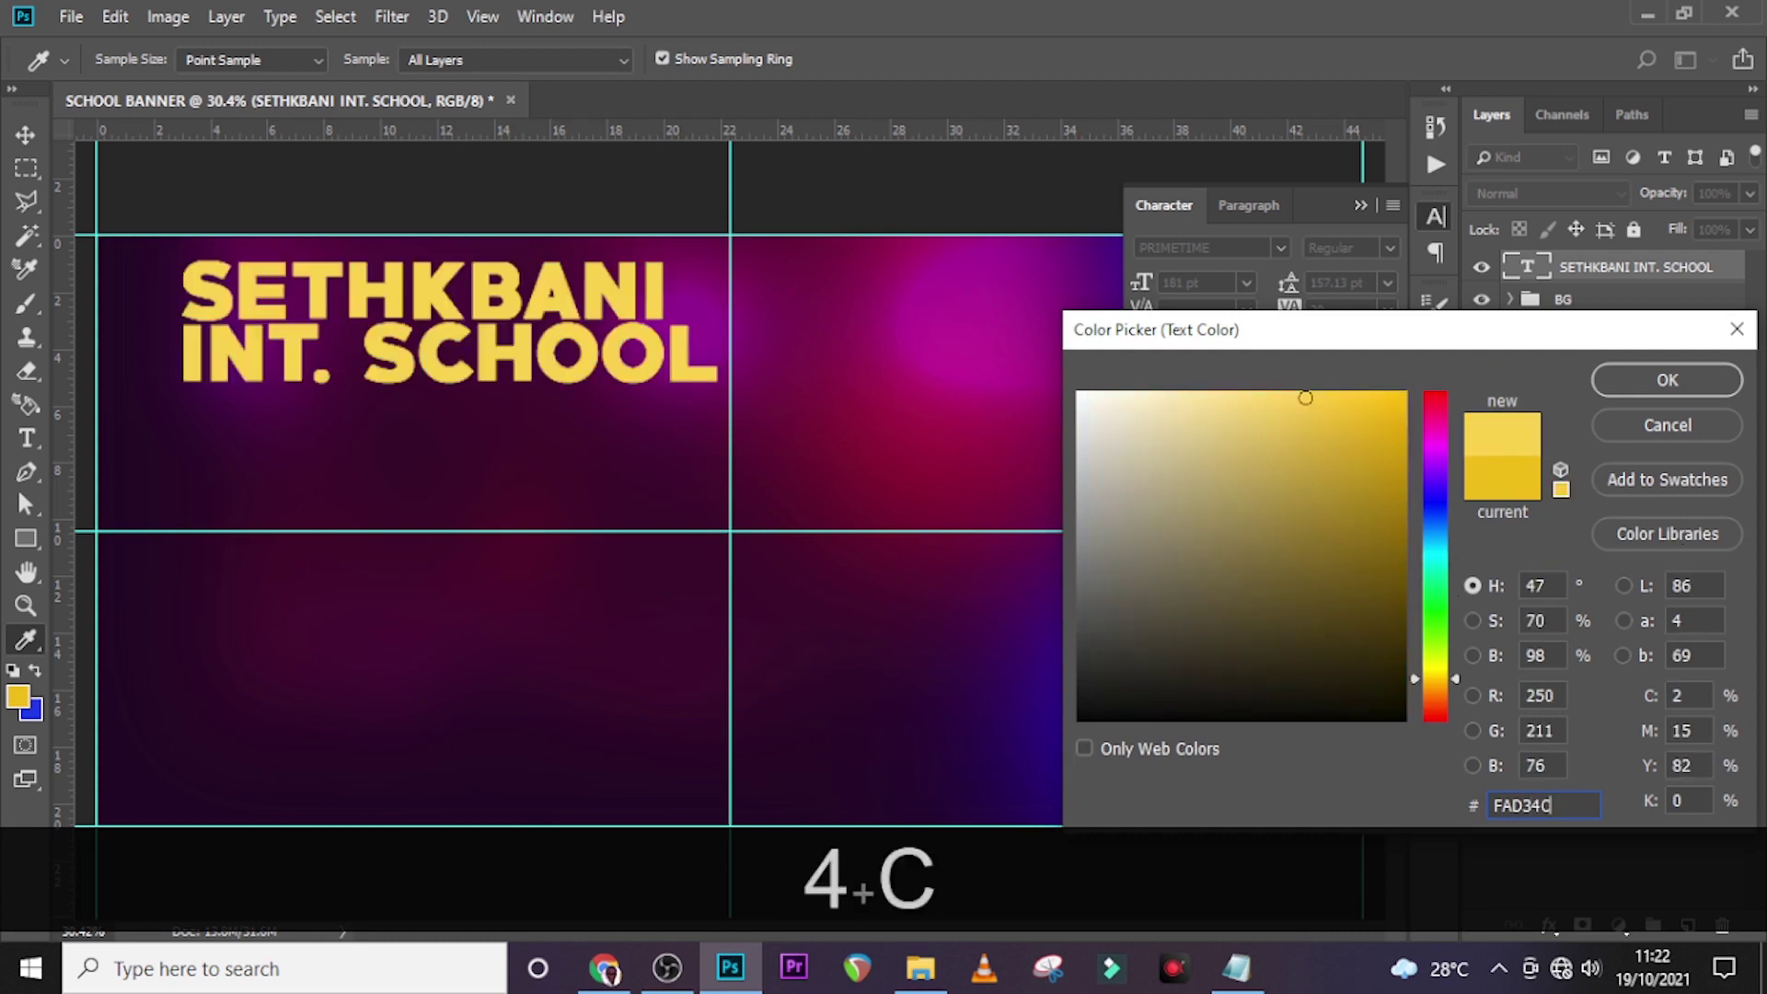
pyautogui.click(1682, 380)
pyautogui.press('v')
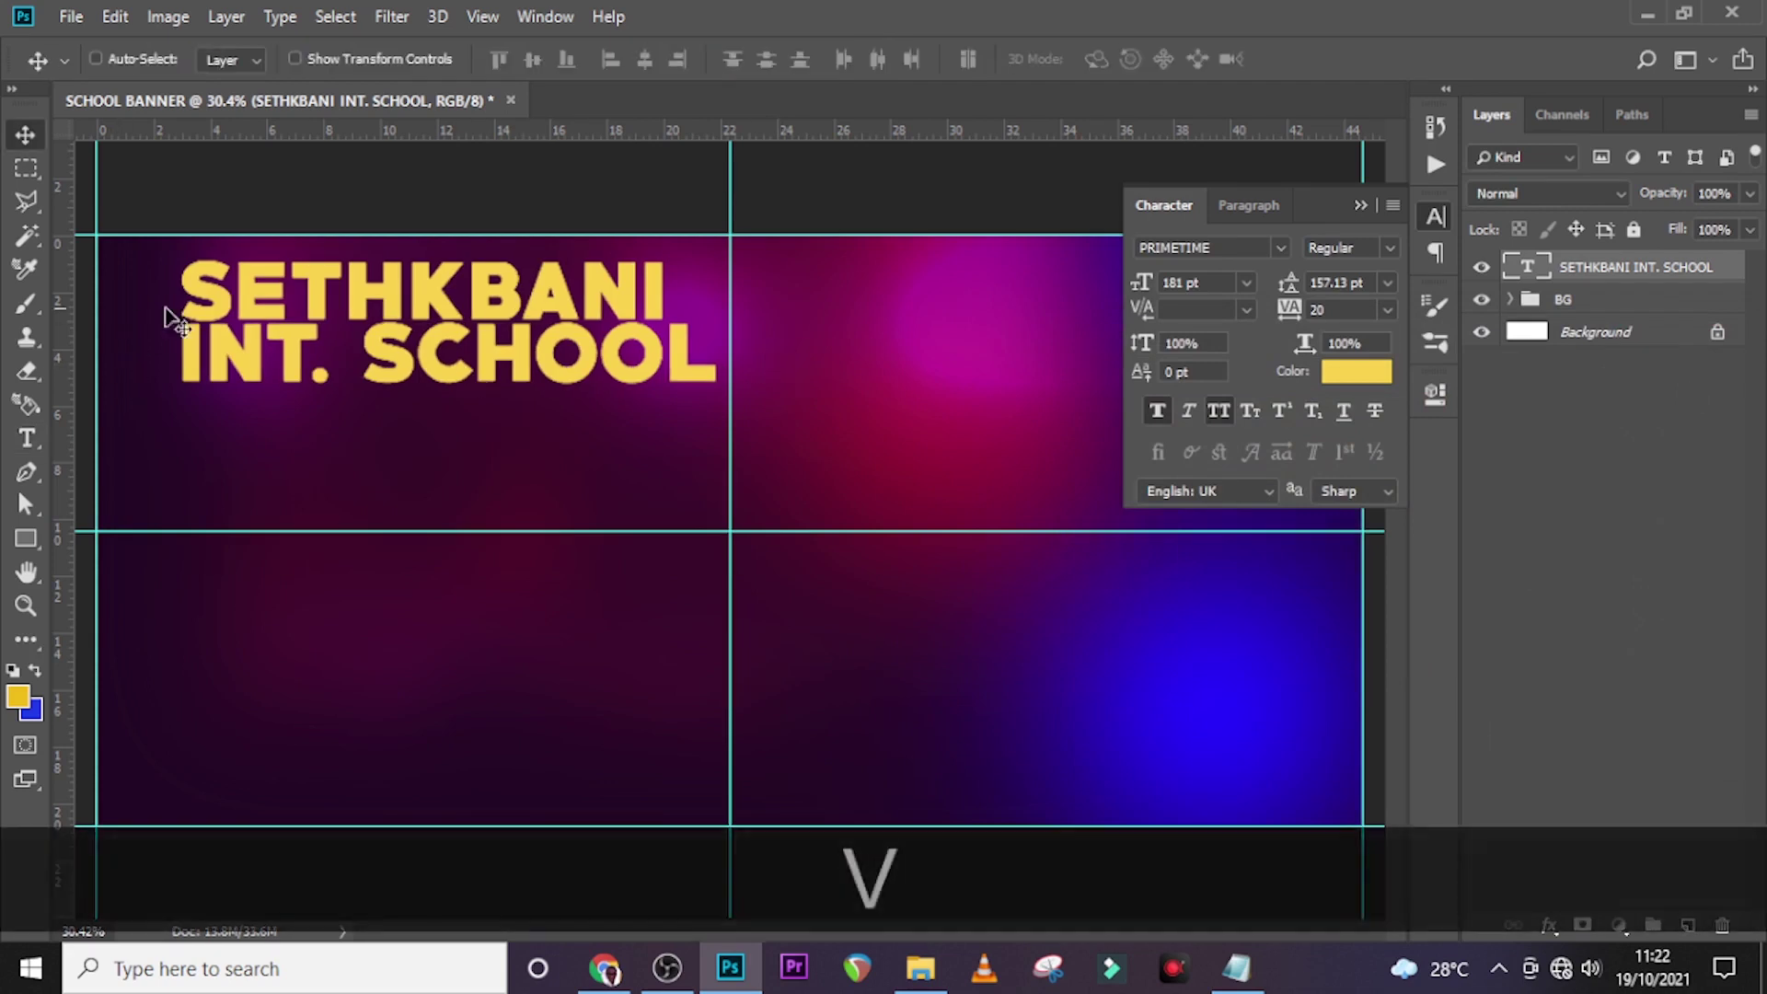
pyautogui.moveTo(422, 314); pyautogui.dragTo(466, 416)
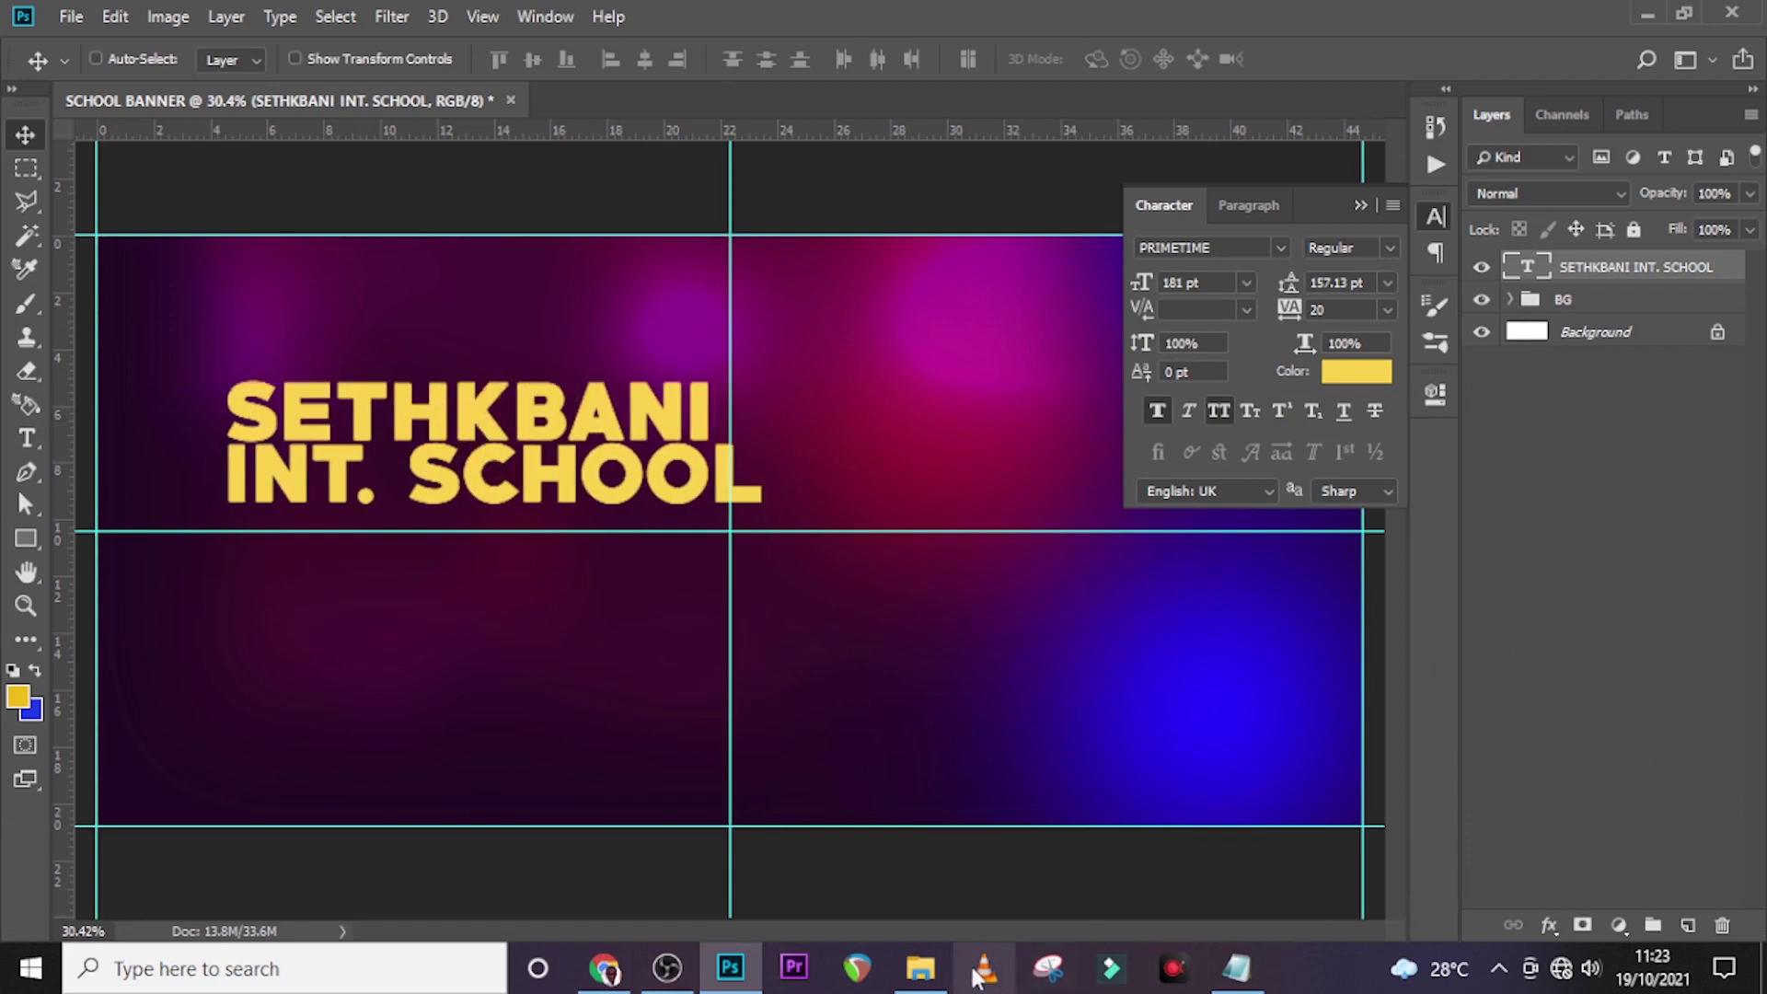
# Step: Place the white logo image from the file folder, scale it to about 81% and set it directly left of the school name
pyautogui.click(920, 968)
pyautogui.click(1413, 338)
pyautogui.moveTo(1417, 342); pyautogui.dragTo(692, 587)
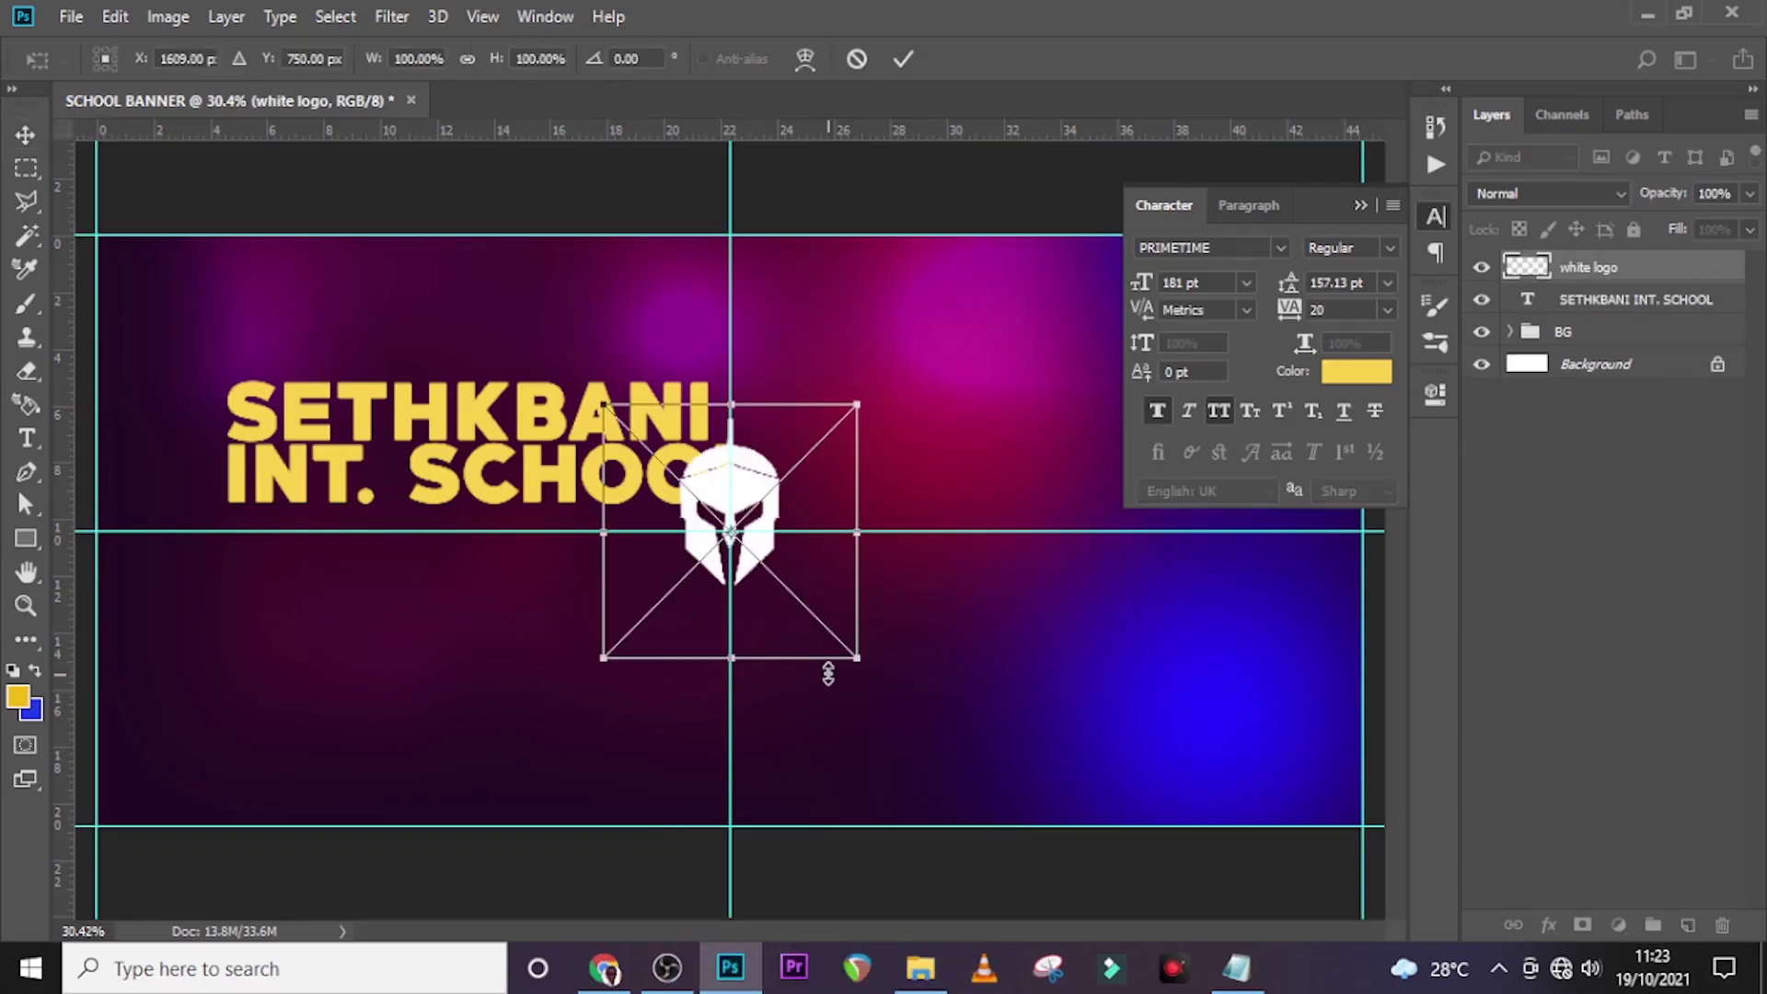
pyautogui.moveTo(857, 657); pyautogui.dragTo(826, 637)
pyautogui.moveTo(800, 555); pyautogui.dragTo(238, 467)
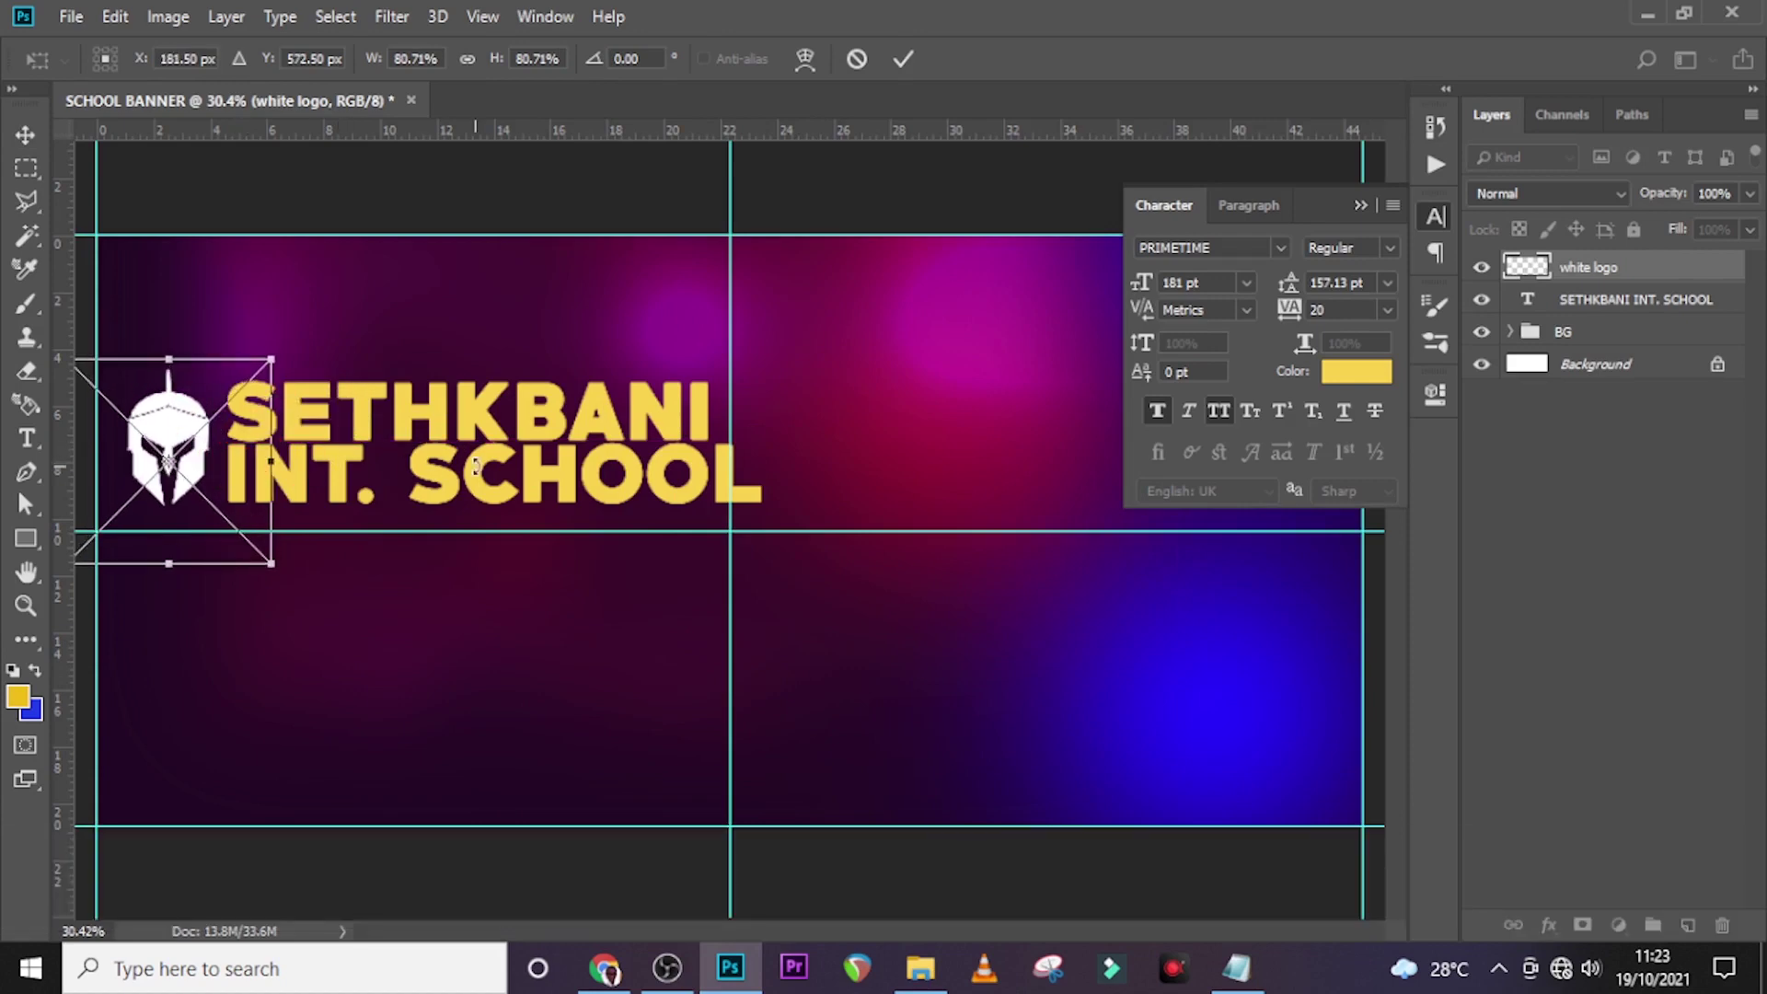
pyautogui.press('Return')
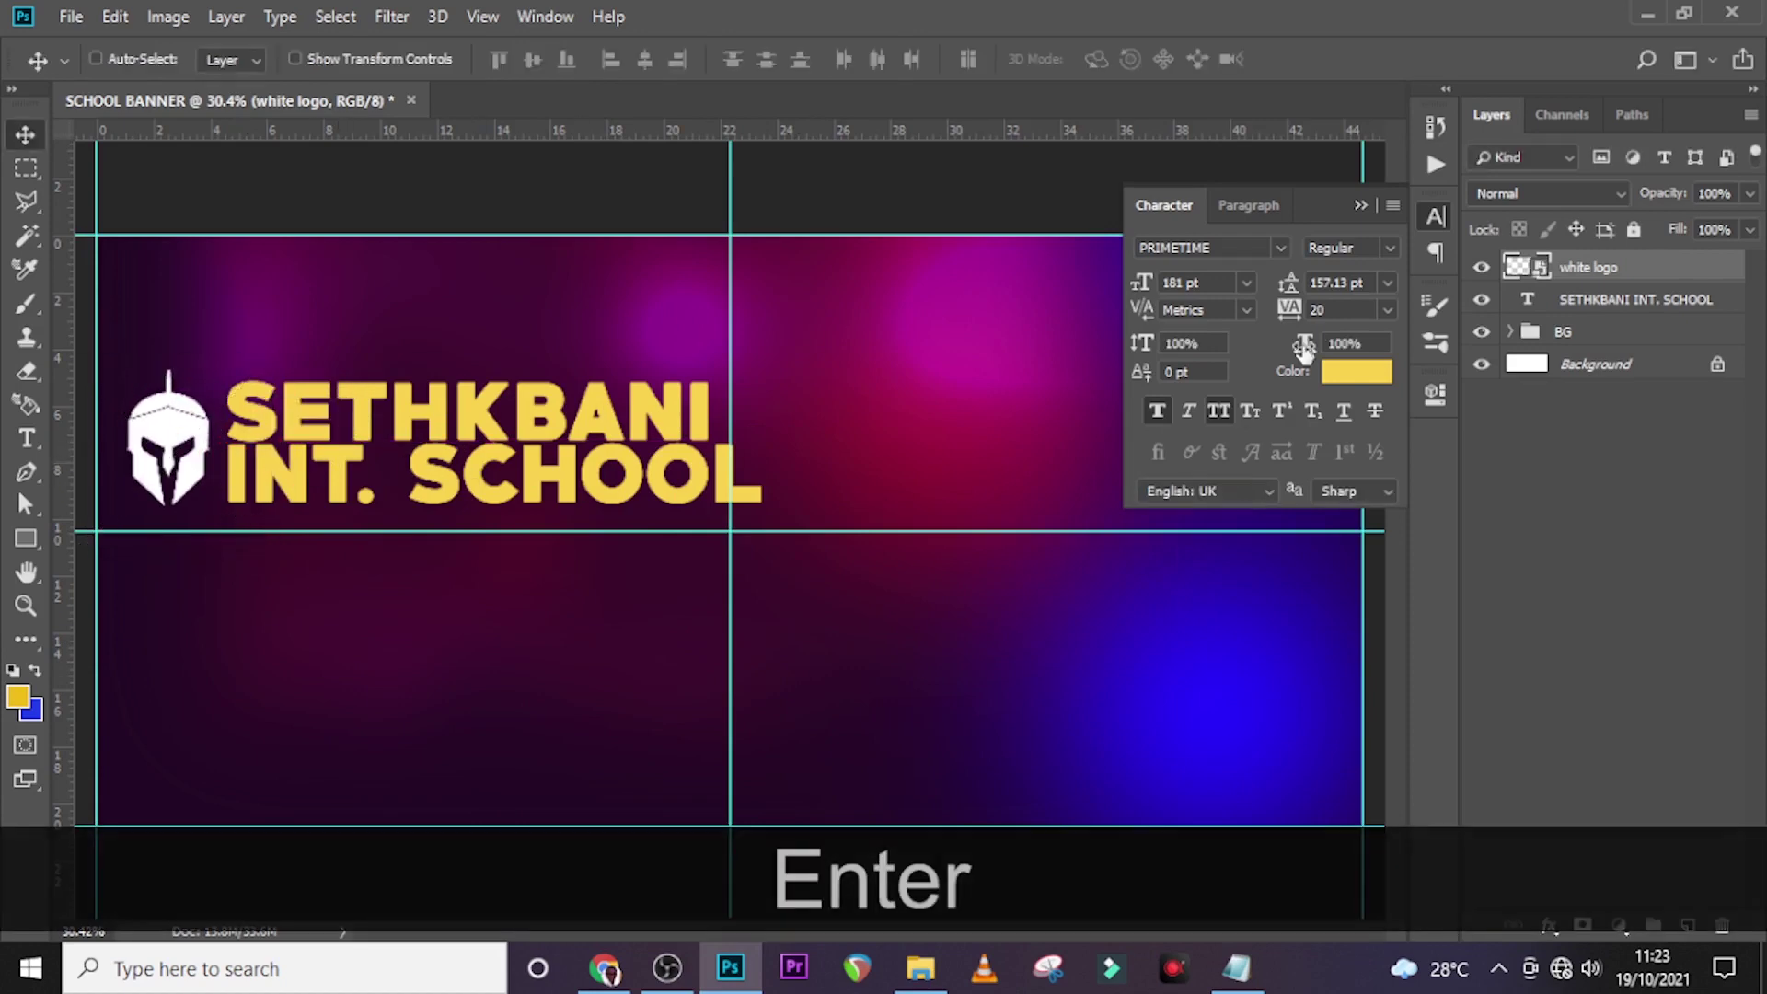
# Step: Add a Color Overlay effect to the white logo layer using the yellow fad34c sampled from the school name
pyautogui.doubleClick(1713, 267)
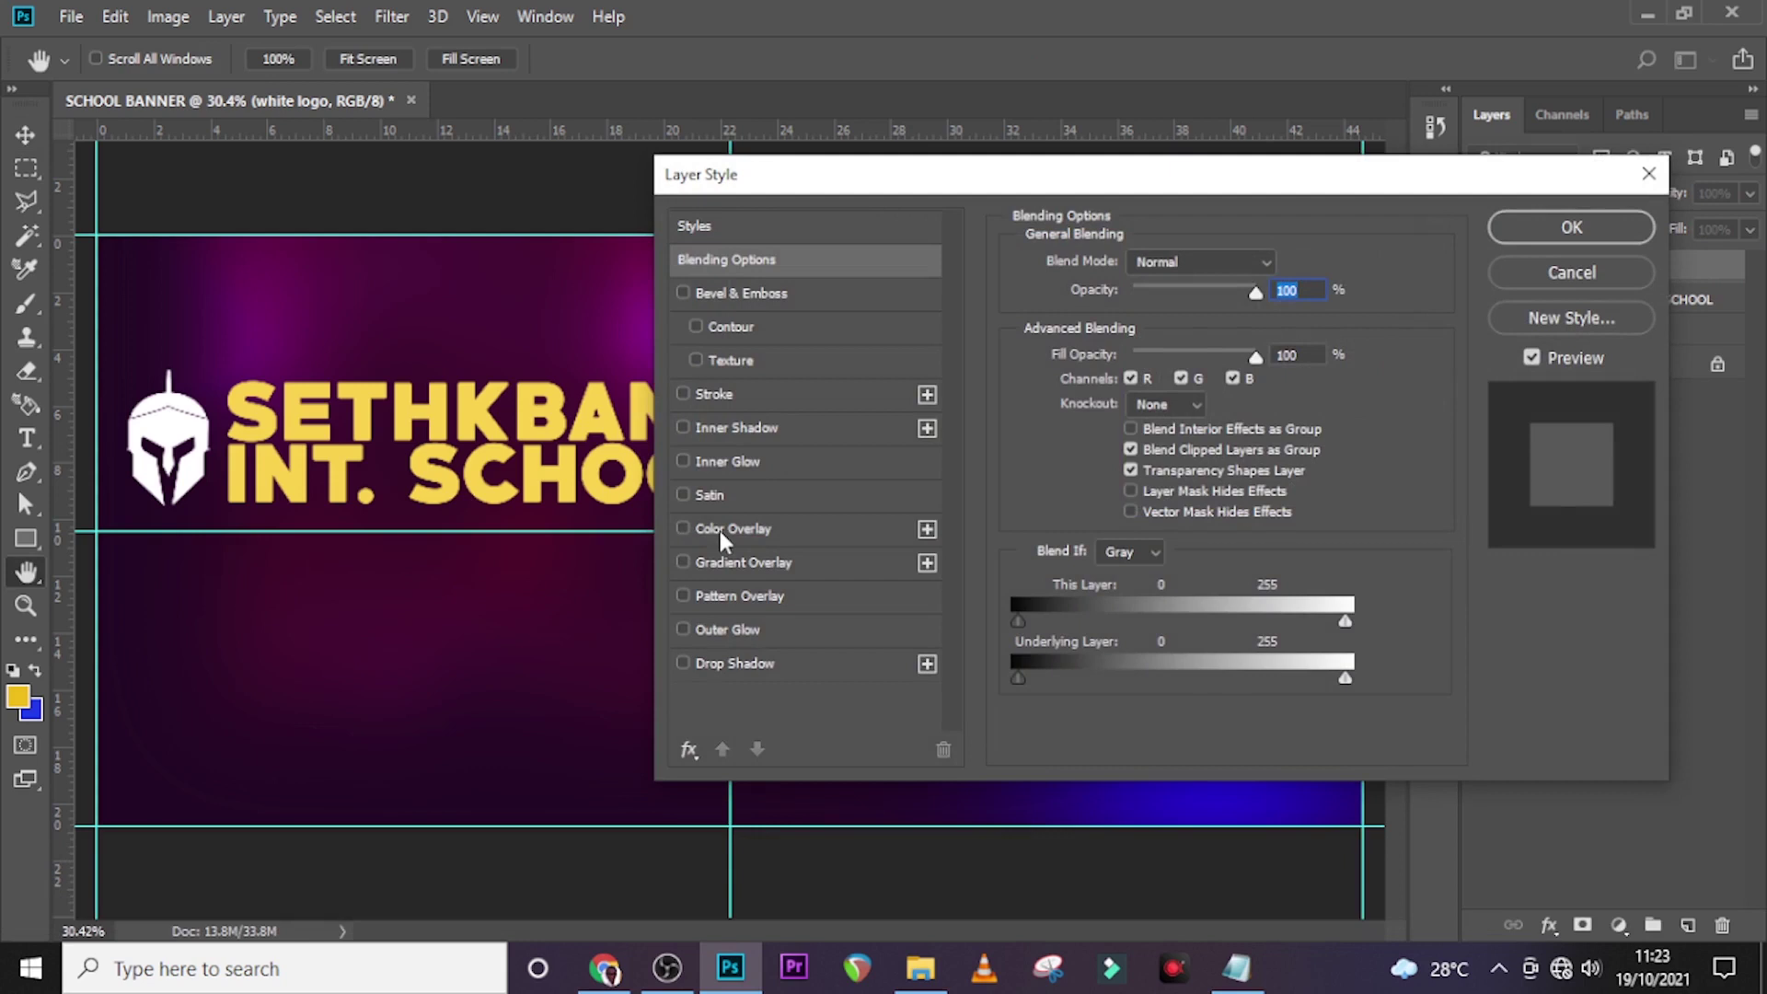
pyautogui.click(720, 531)
pyautogui.click(1279, 263)
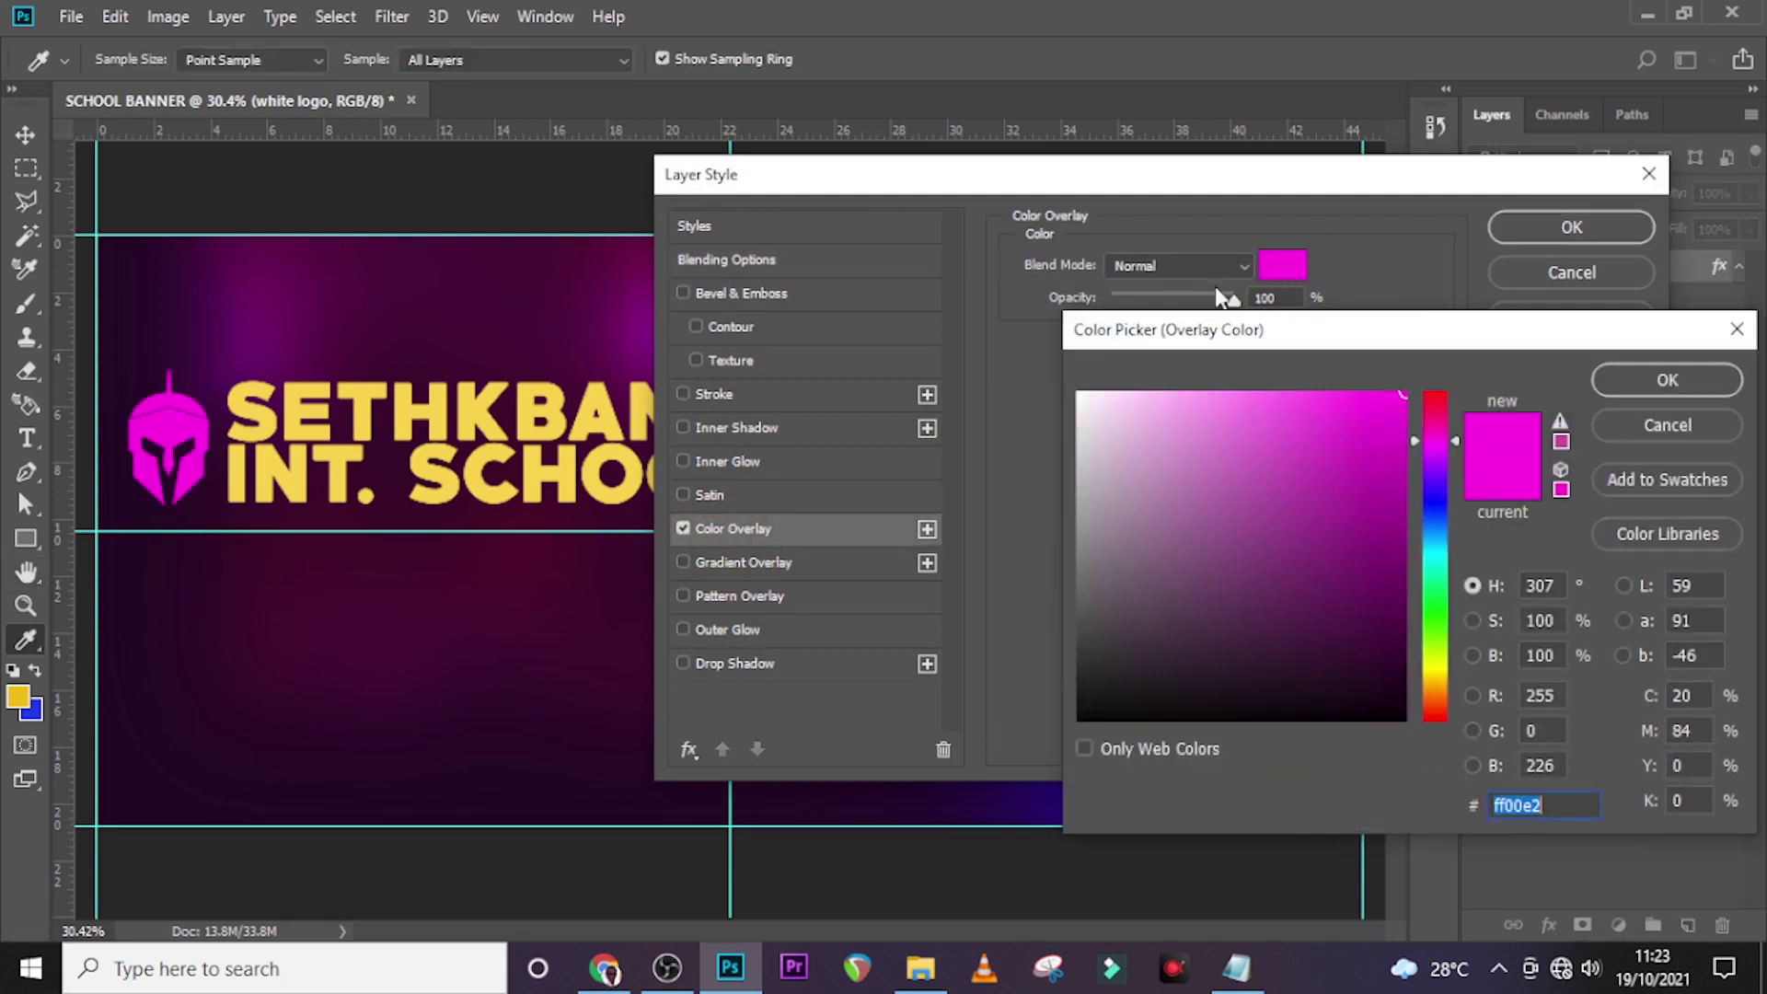
pyautogui.click(611, 424)
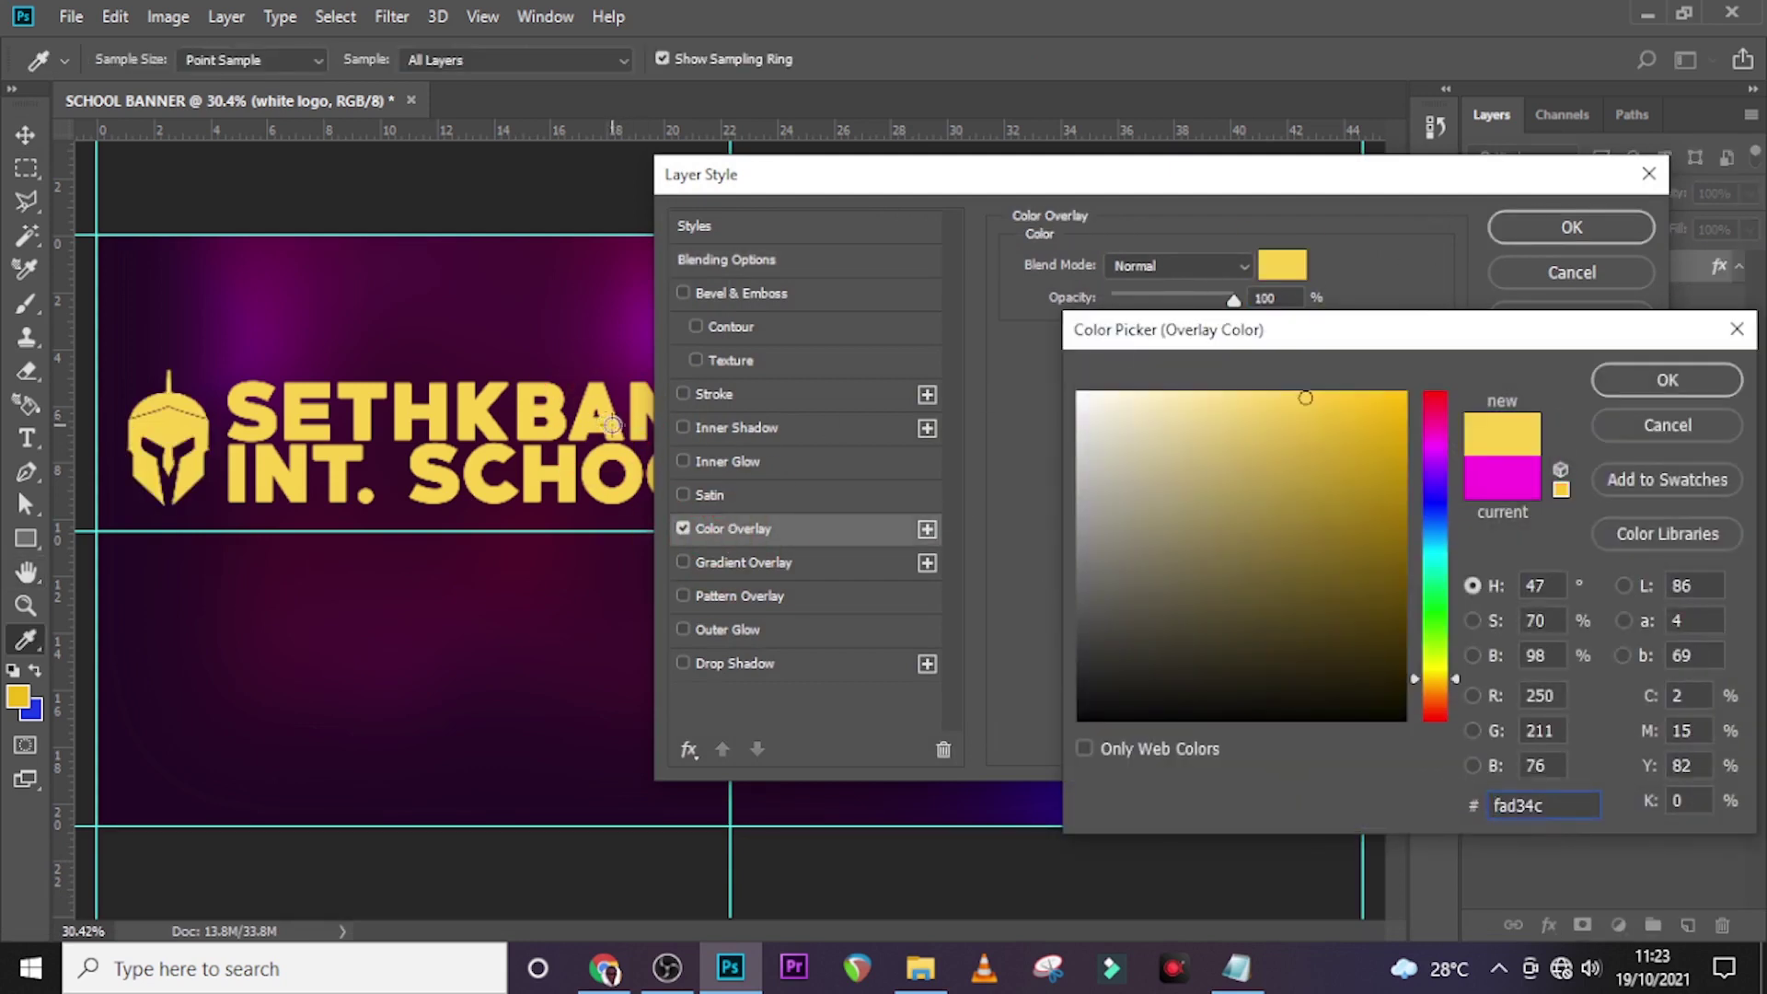
pyautogui.click(1629, 373)
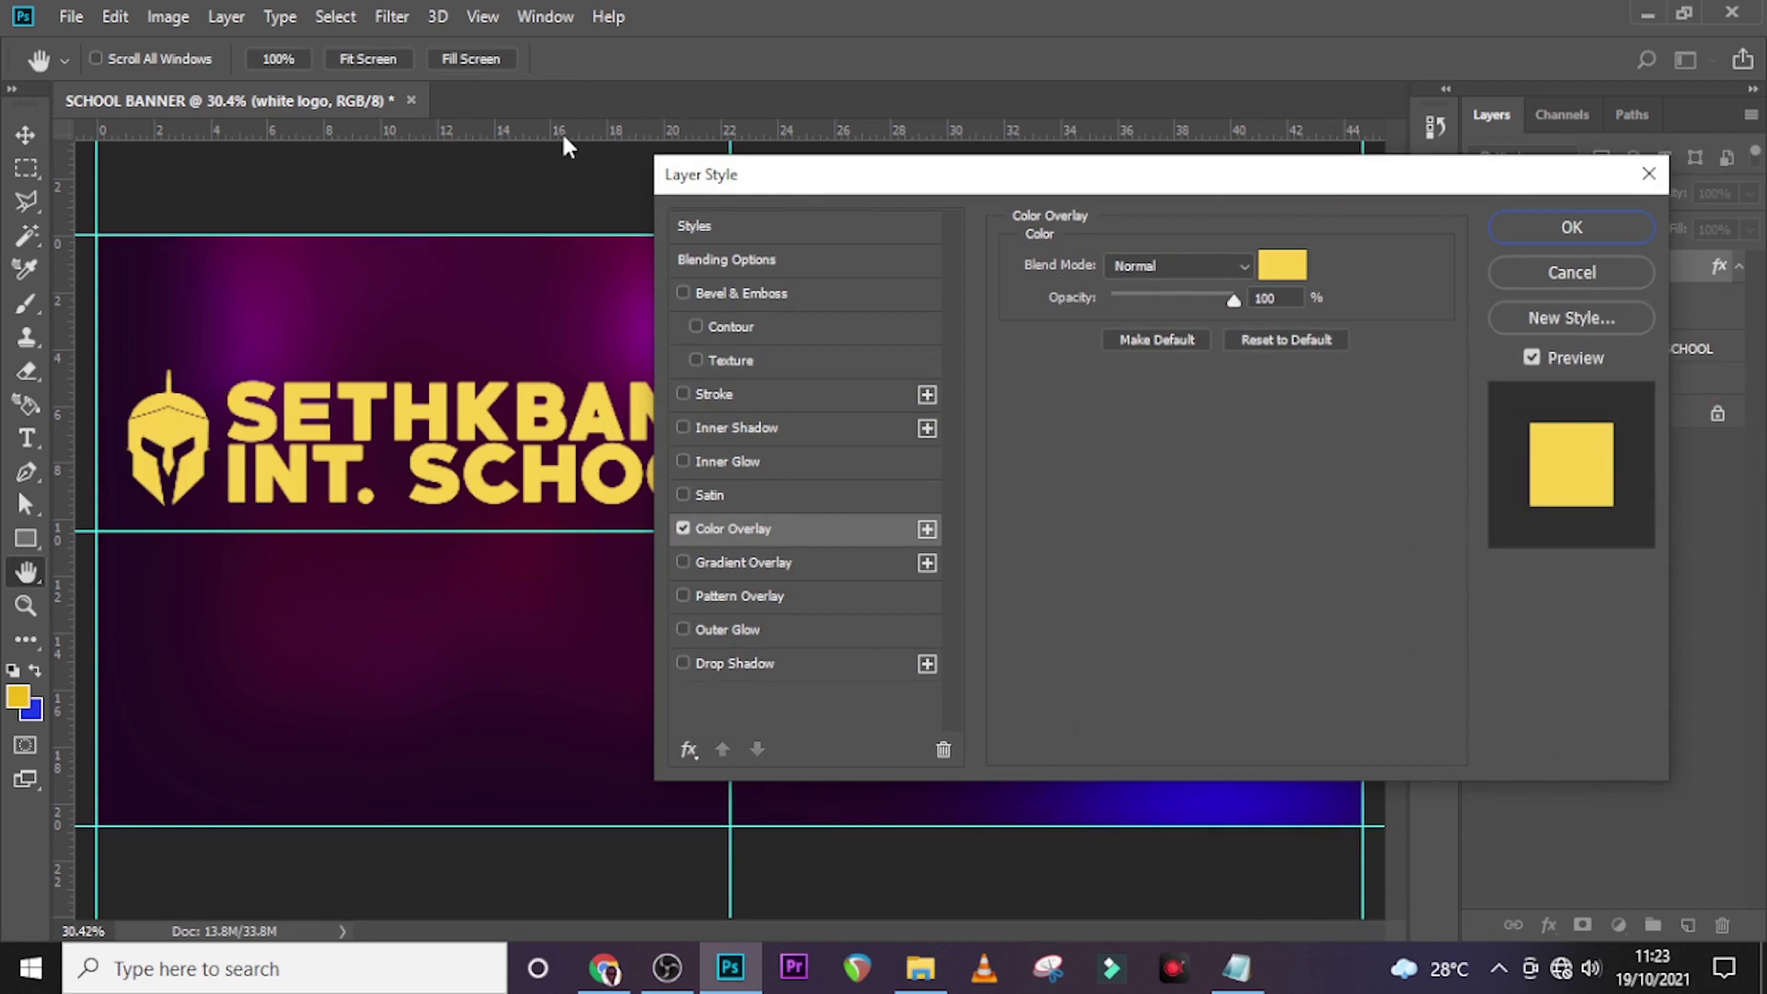
pyautogui.click(1570, 227)
# Step: Check the bottom alignment of the logo and school name with a temporary horizontal guide
pyautogui.press('v')
pyautogui.moveTo(465, 132); pyautogui.dragTo(463, 505)
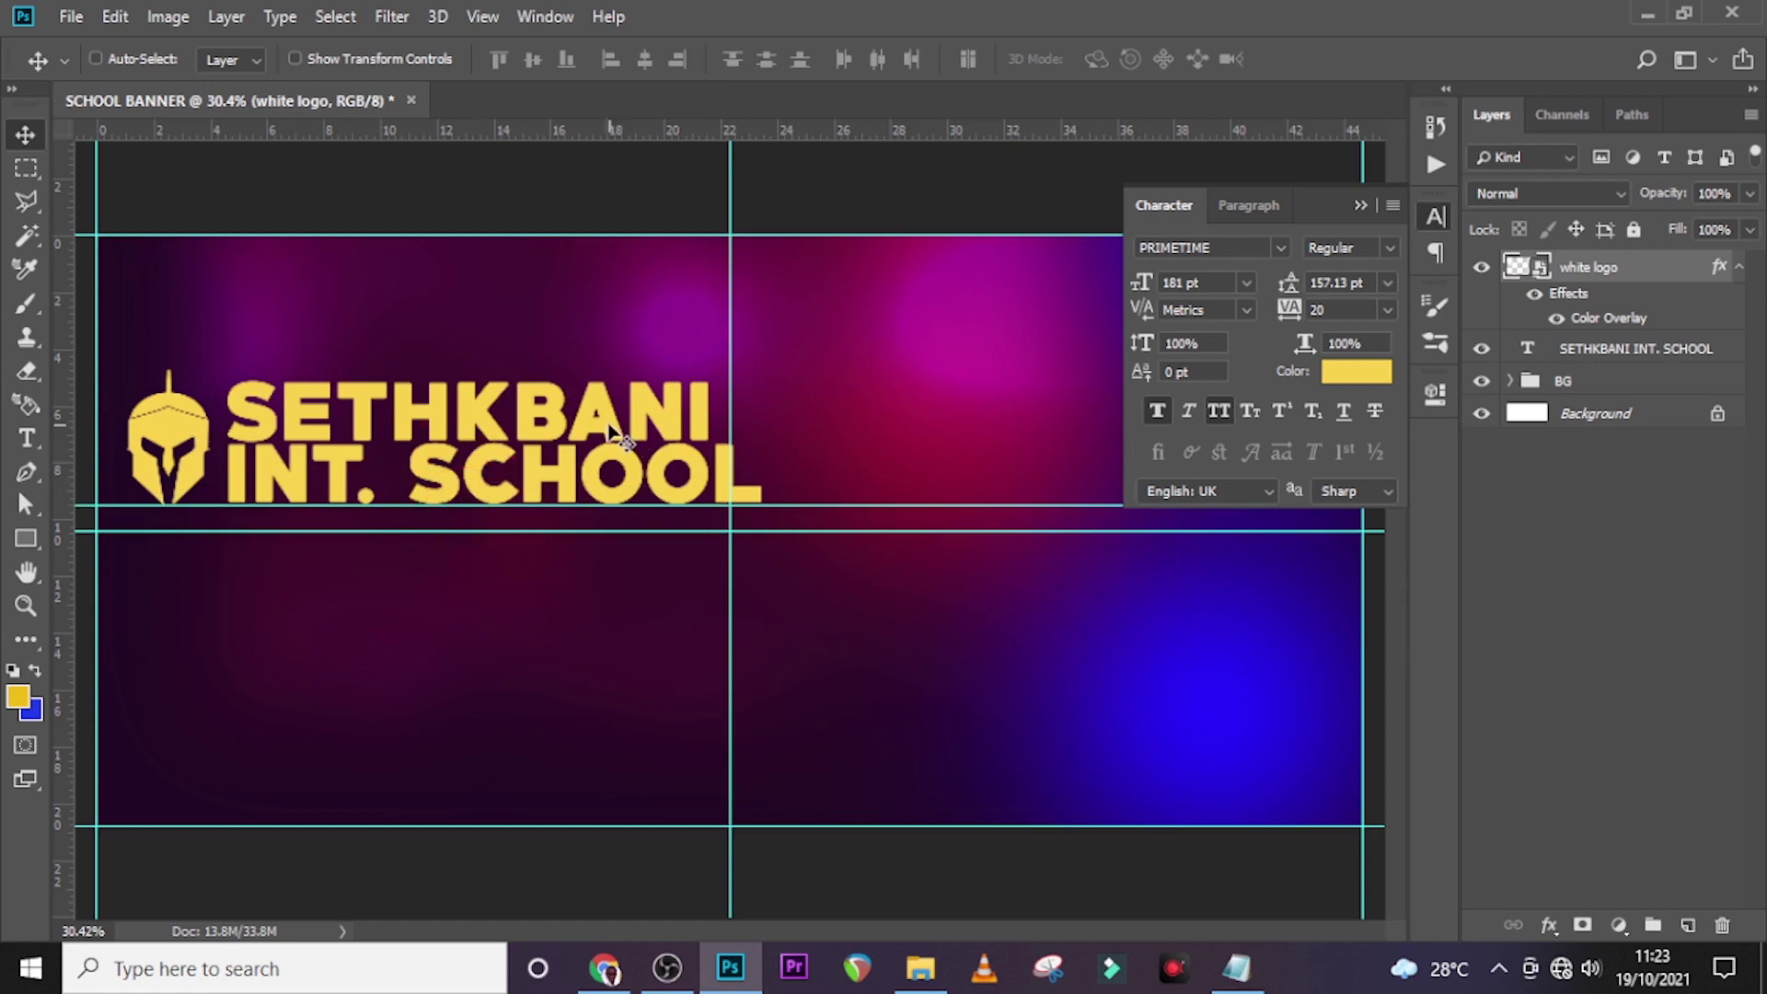
pyautogui.moveTo(589, 502); pyautogui.dragTo(580, 138)
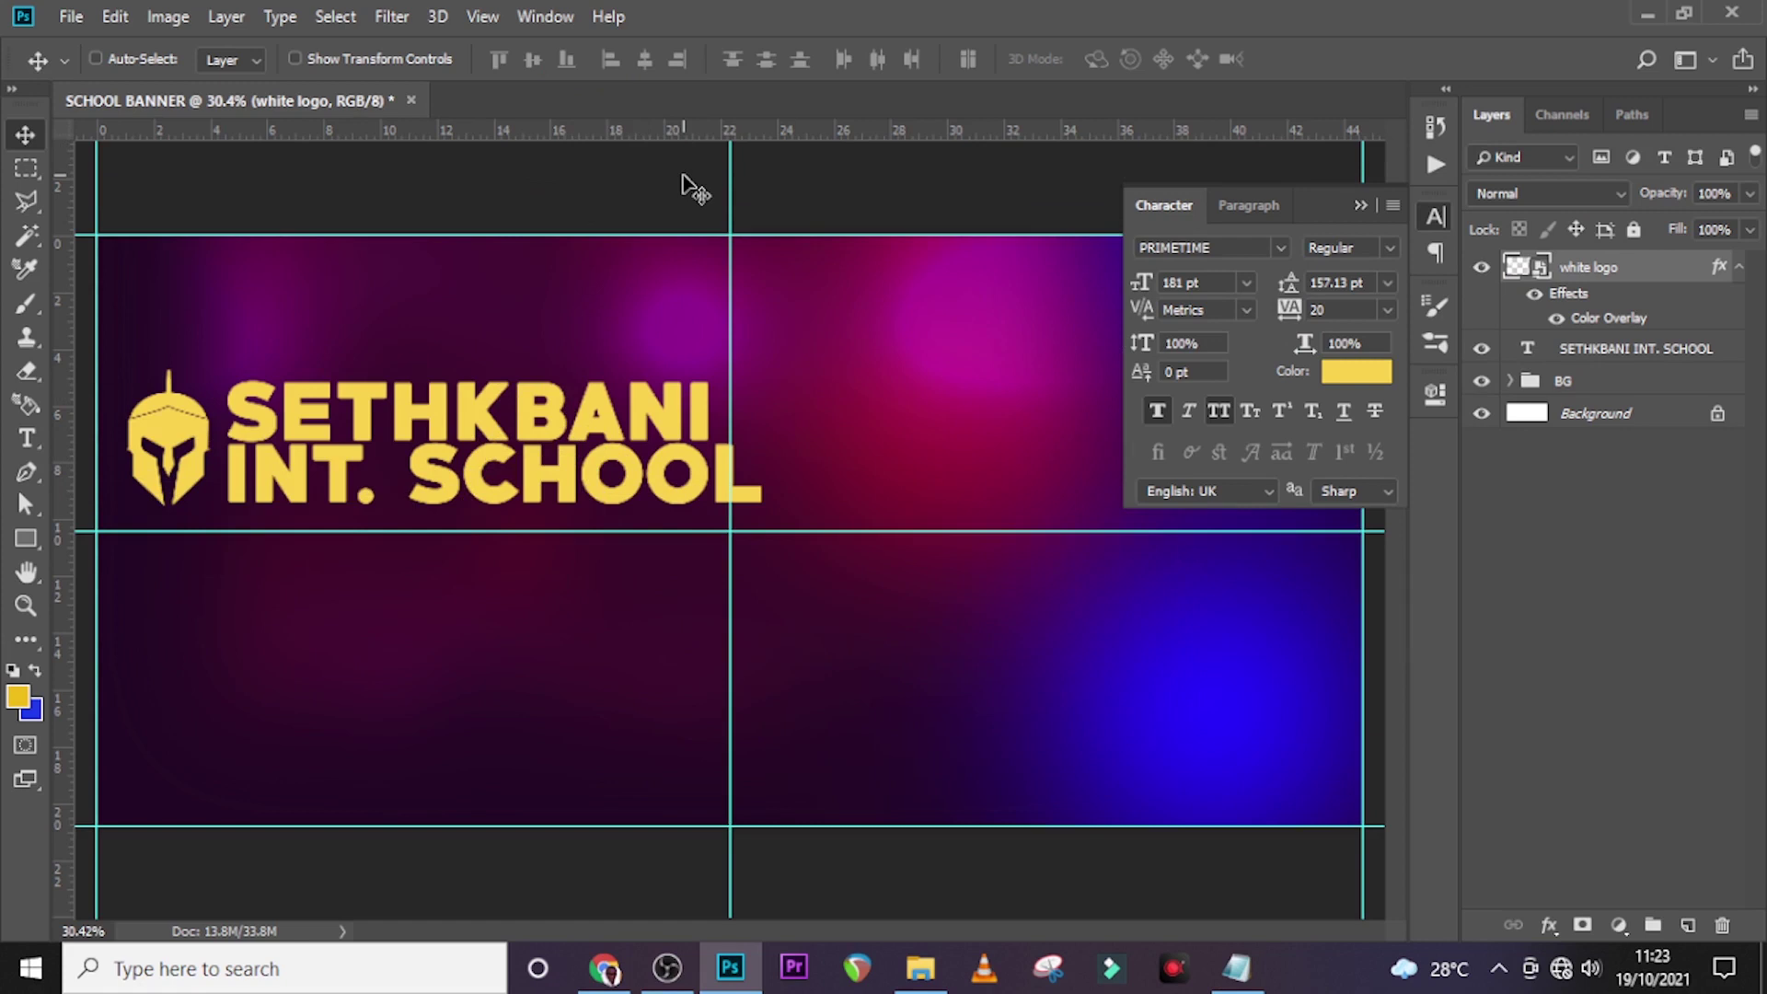
# Step: Add a text layer below the school name with the lines Academic Excellence and & Intellectual Curiosity copied from the Notepad notes
pyautogui.press('t')
pyautogui.click(241, 589)
pyautogui.click(1238, 966)
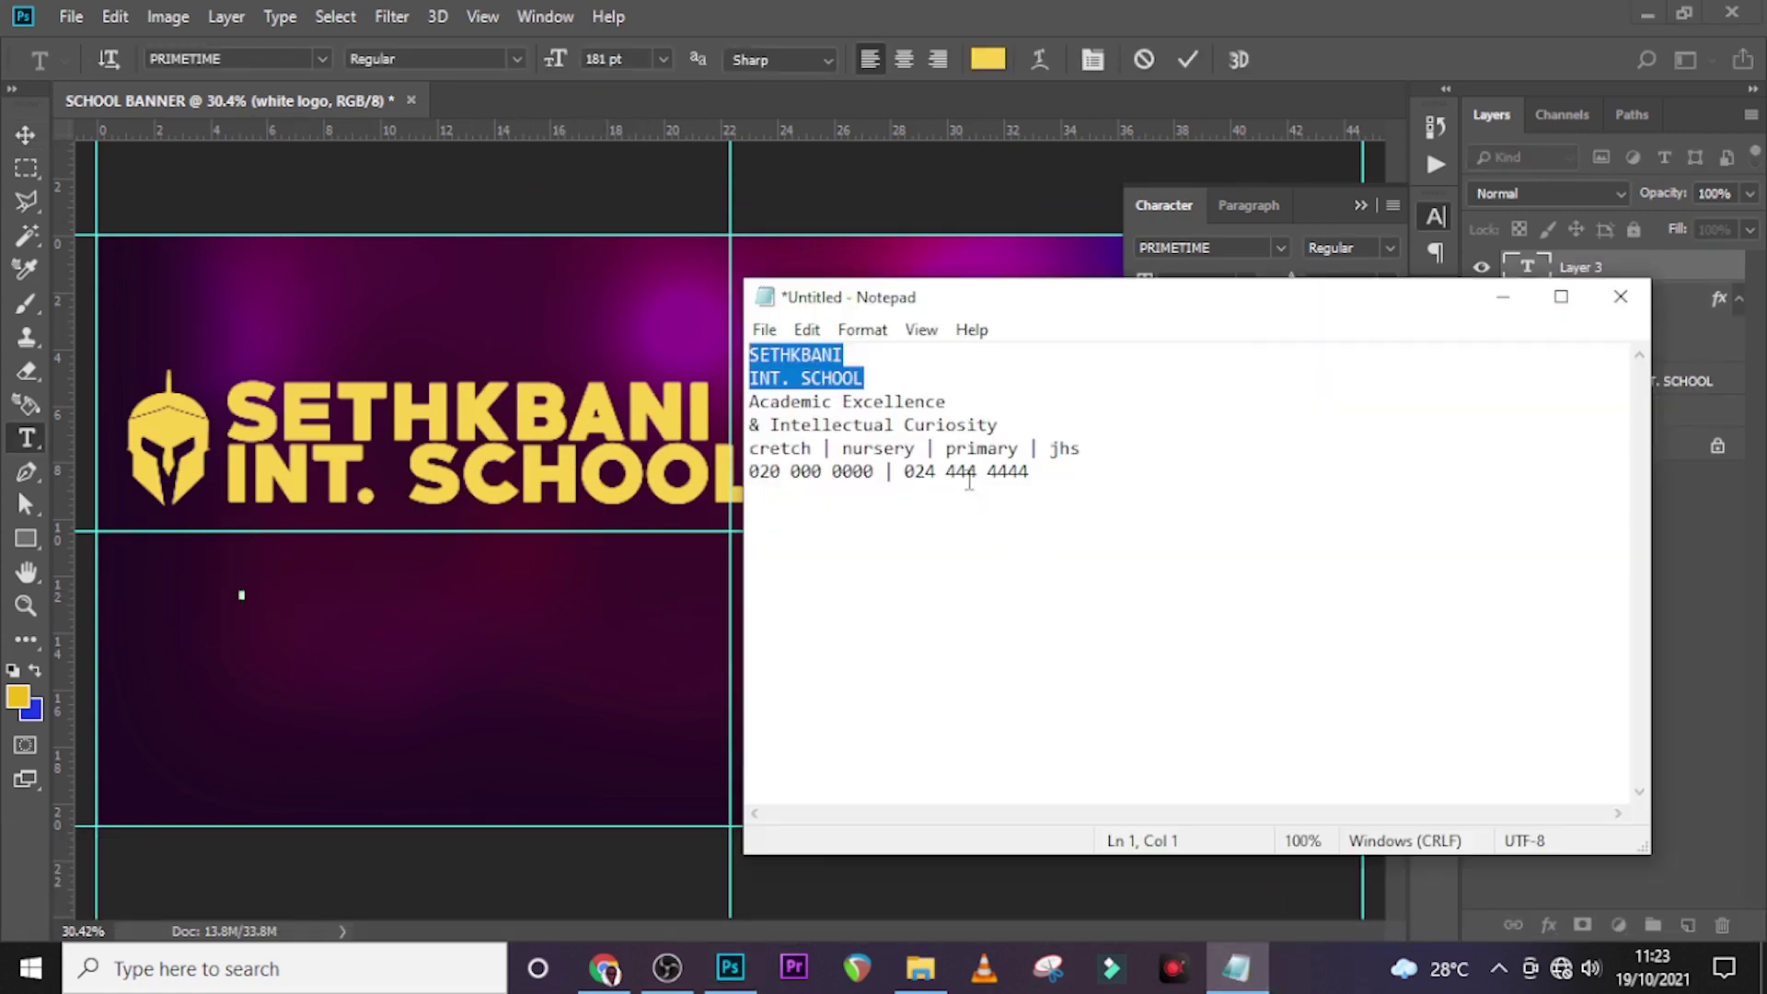
pyautogui.moveTo(1014, 423); pyautogui.dragTo(714, 401)
pyautogui.hotkey('ctrl', 'c')
pyautogui.click(1093, 165)
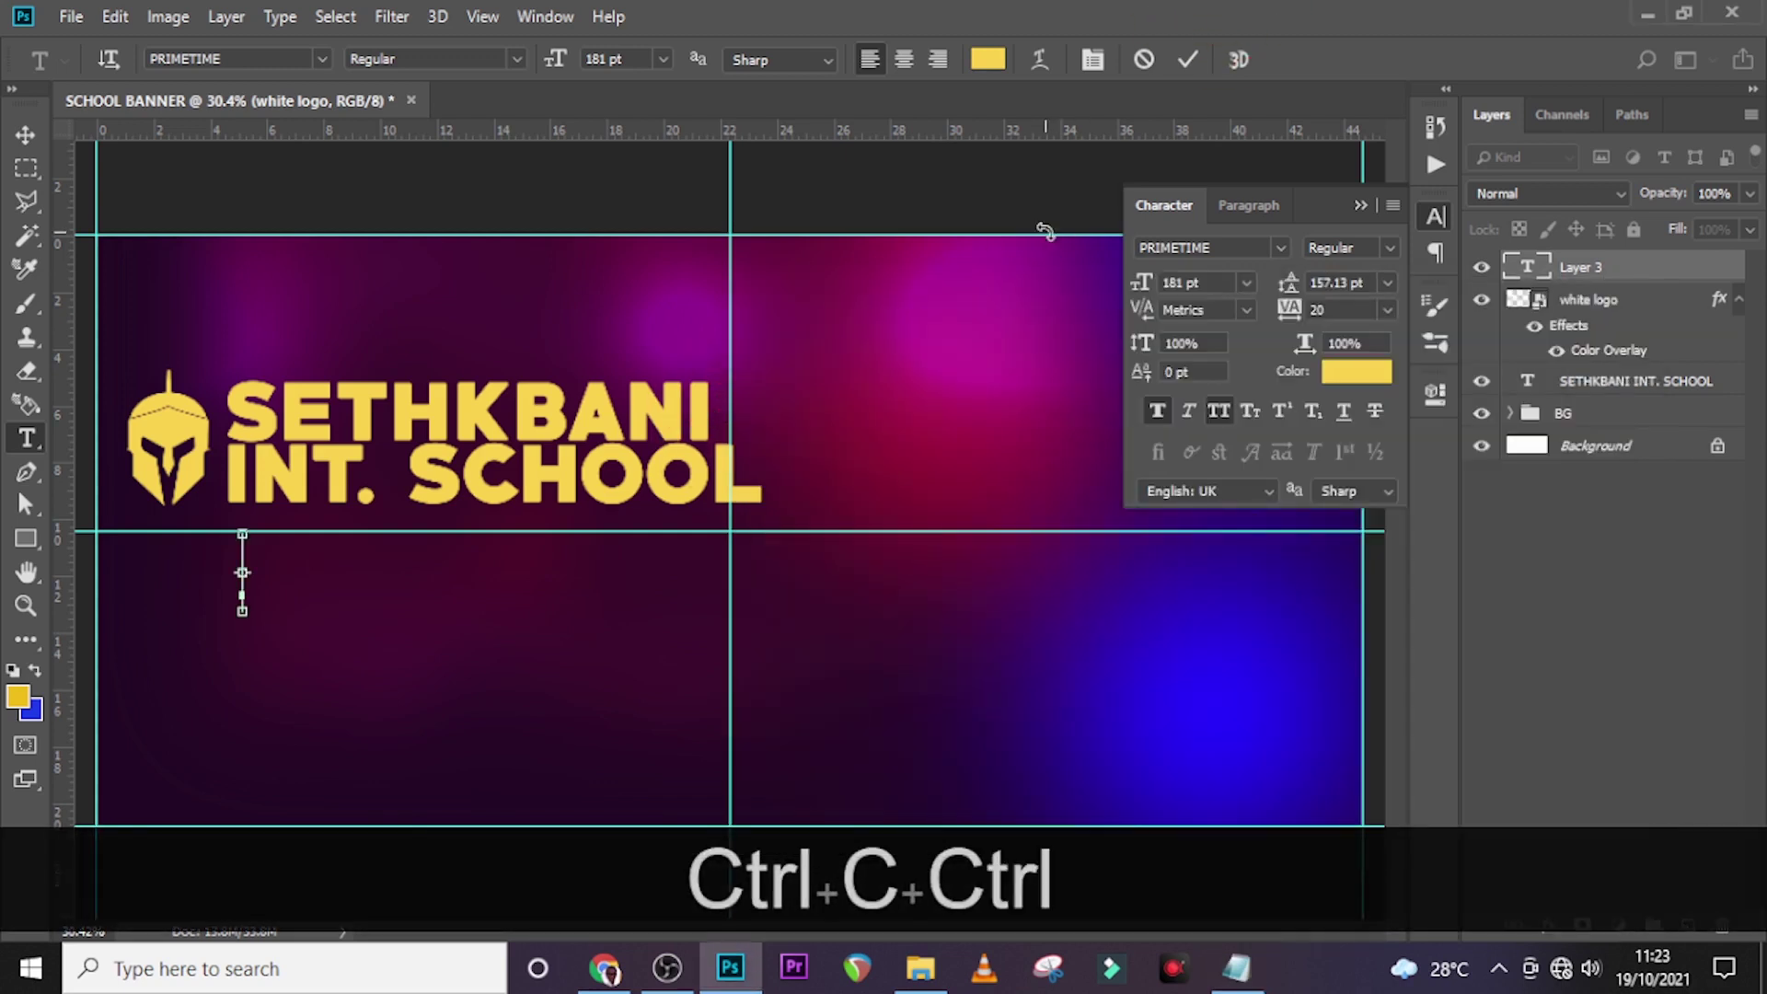
pyautogui.hotkey('ctrl', 'v')
pyautogui.click(1664, 269)
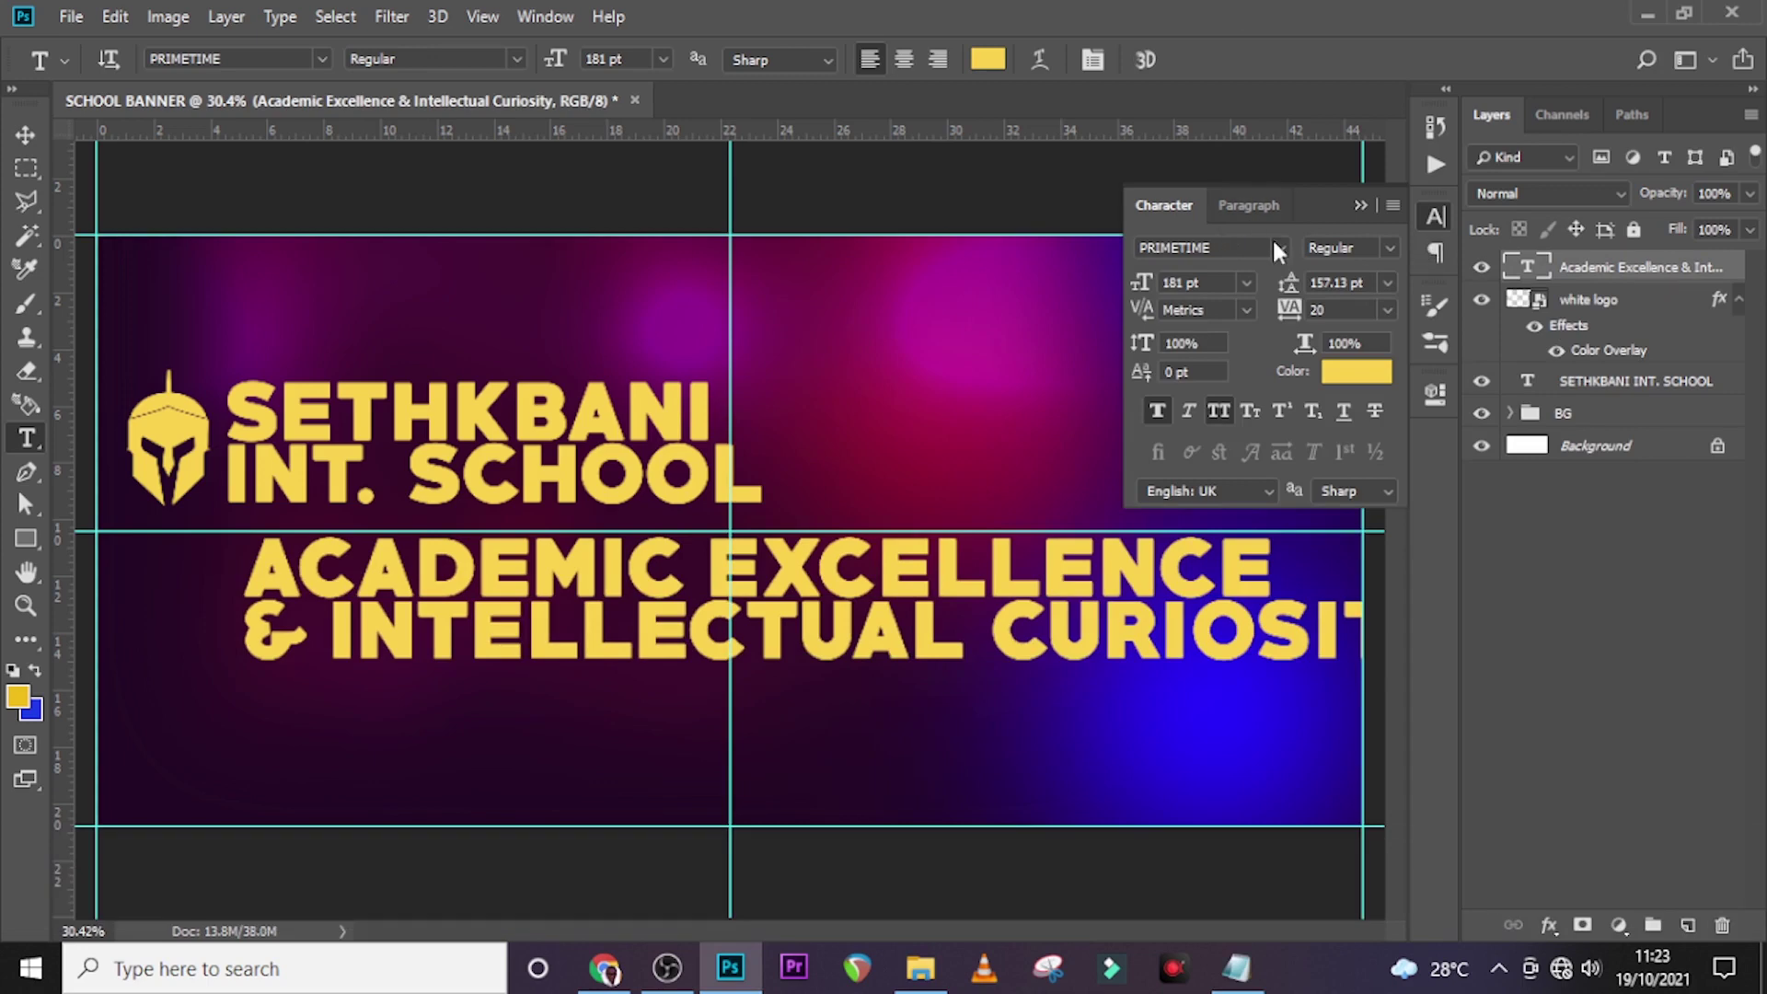
# Step: Set the tagline text's font to Raleway in the Light style
pyautogui.click(1277, 248)
pyautogui.click(1238, 351)
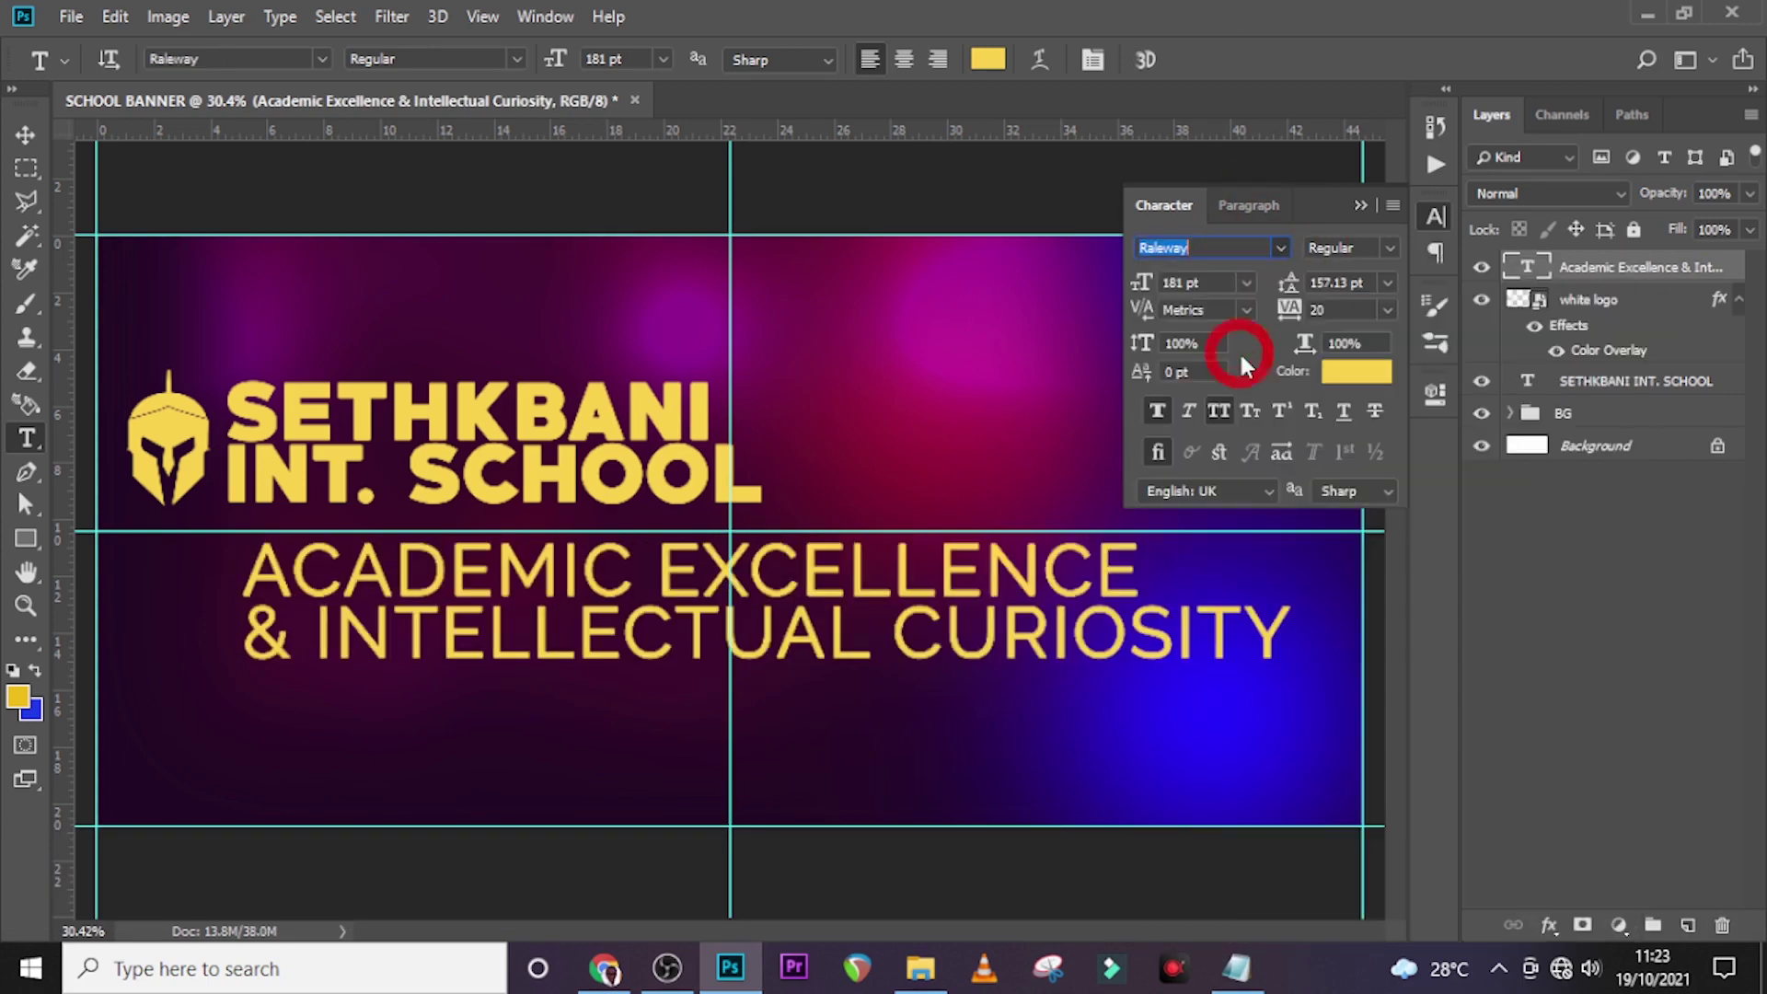
pyautogui.click(1389, 248)
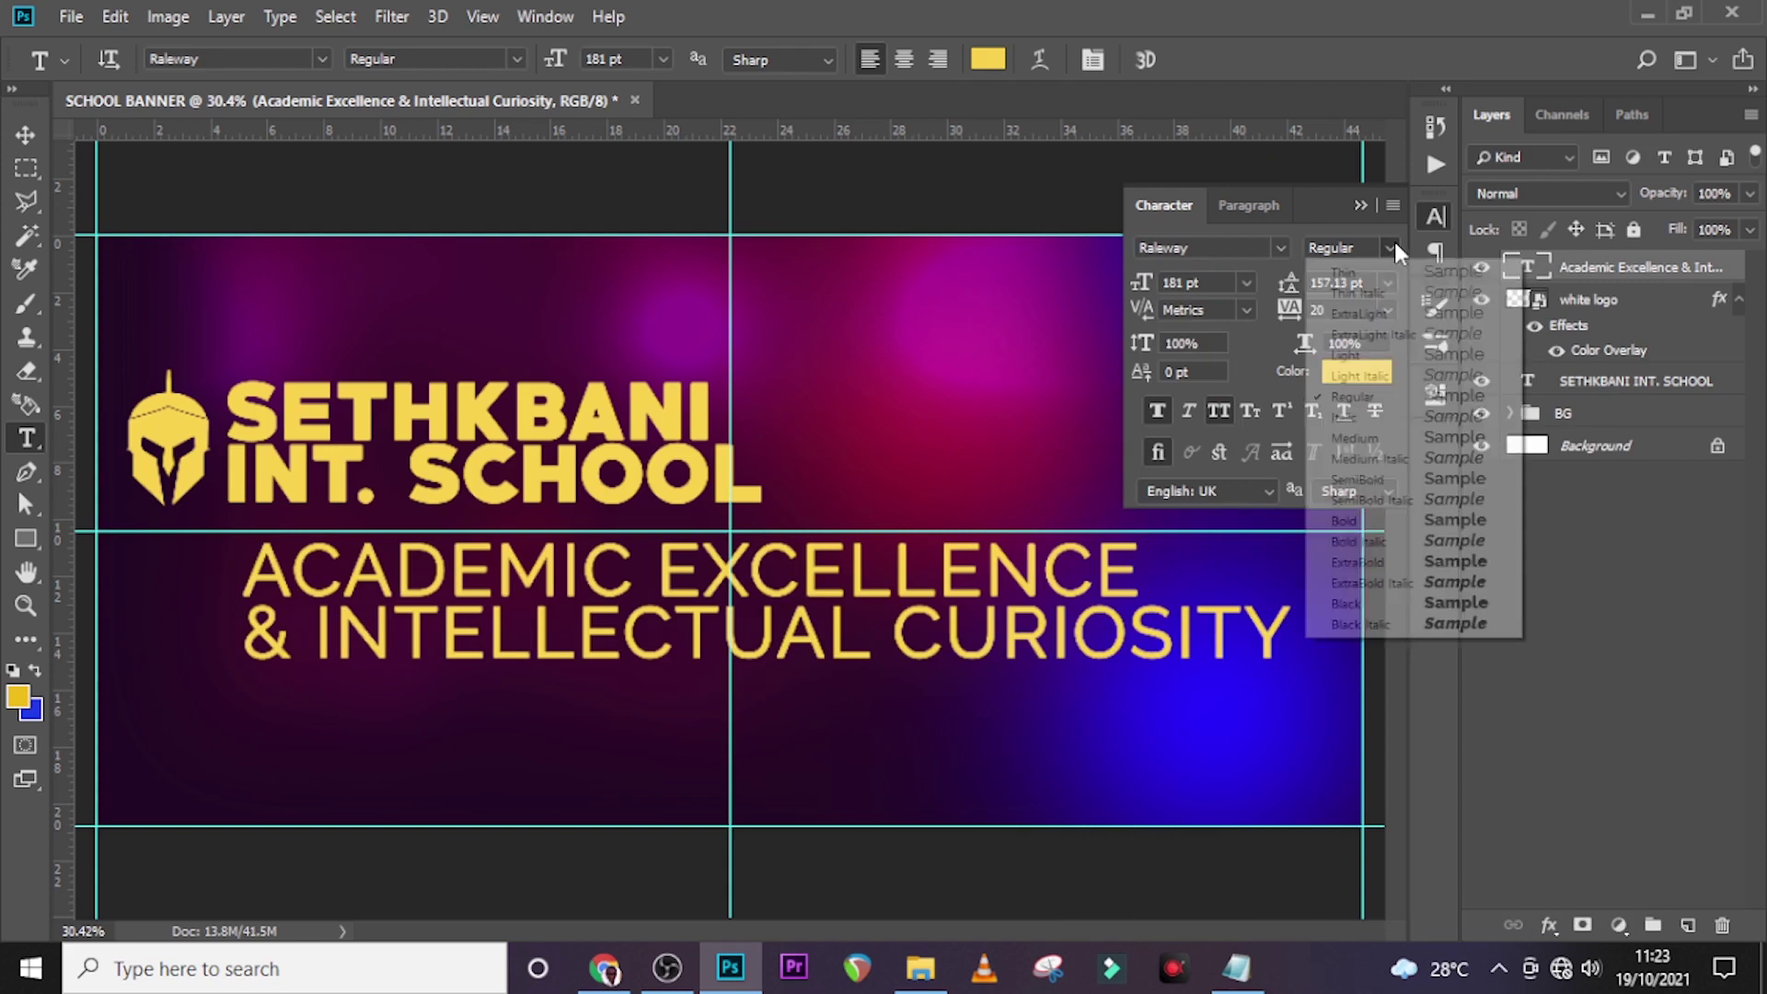
pyautogui.click(1358, 355)
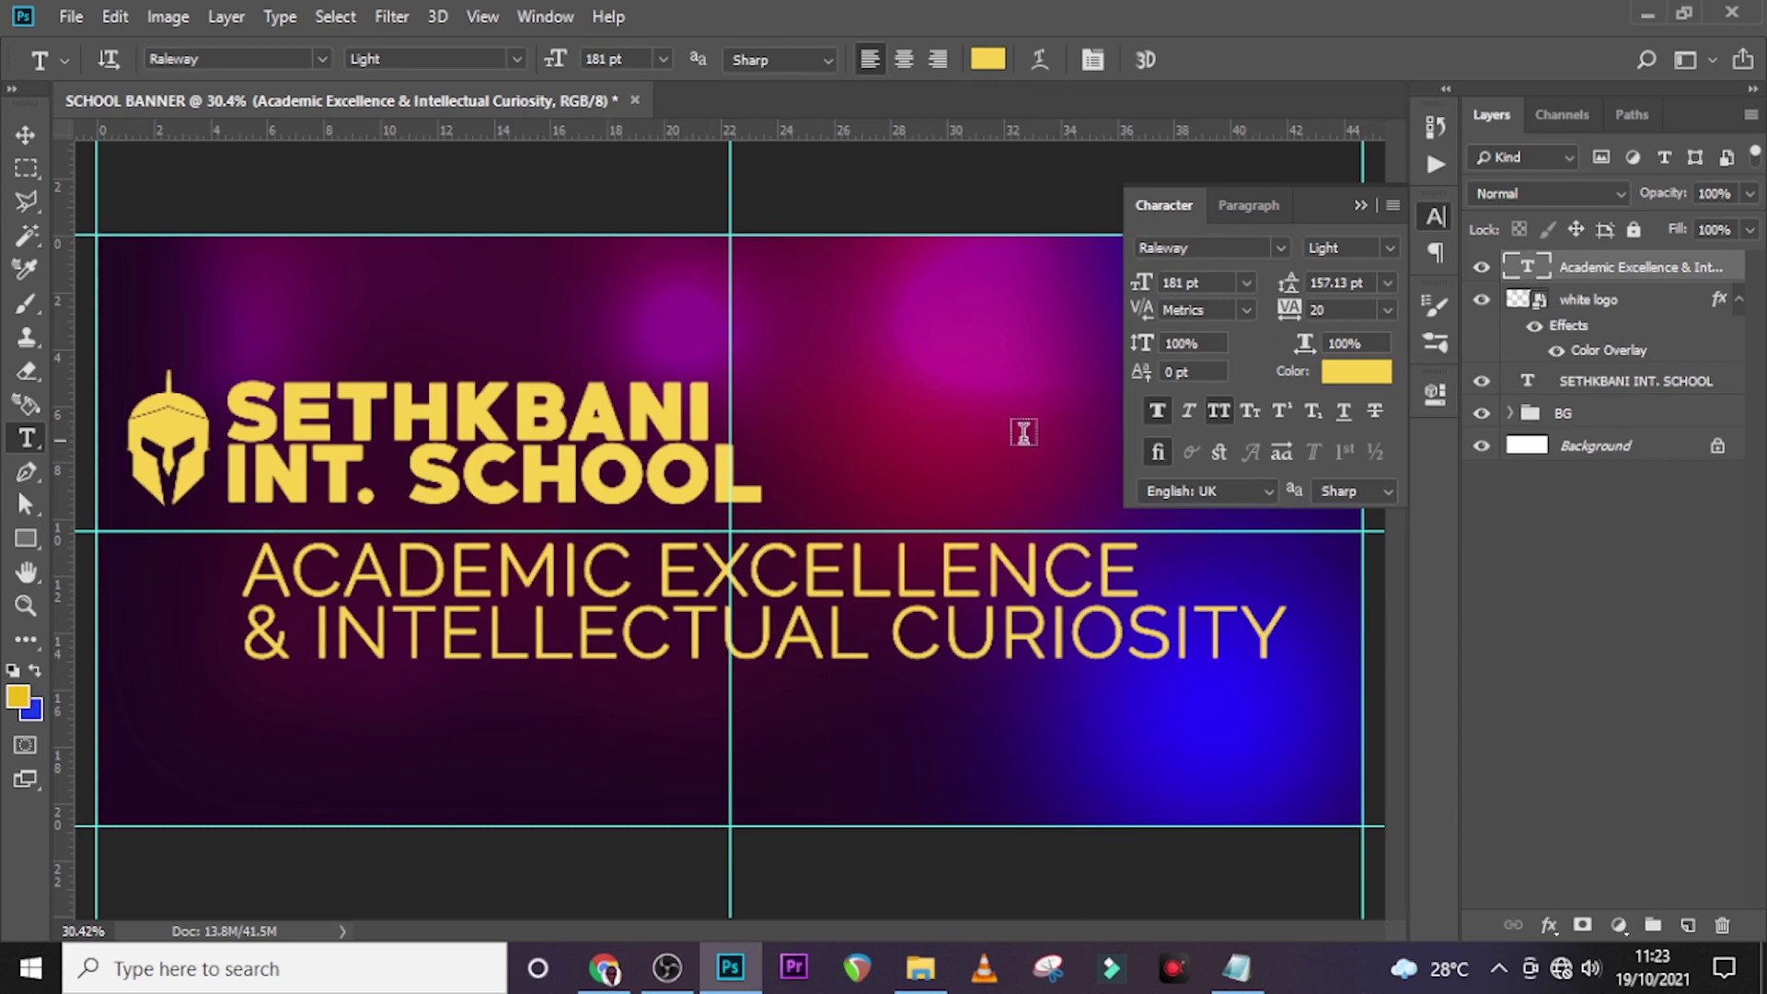
# Step: Set the tagline's font size to 123 pt and its line spacing to 118 pt
pyautogui.click(1209, 280)
pyautogui.write('123')
pyautogui.press('Return')
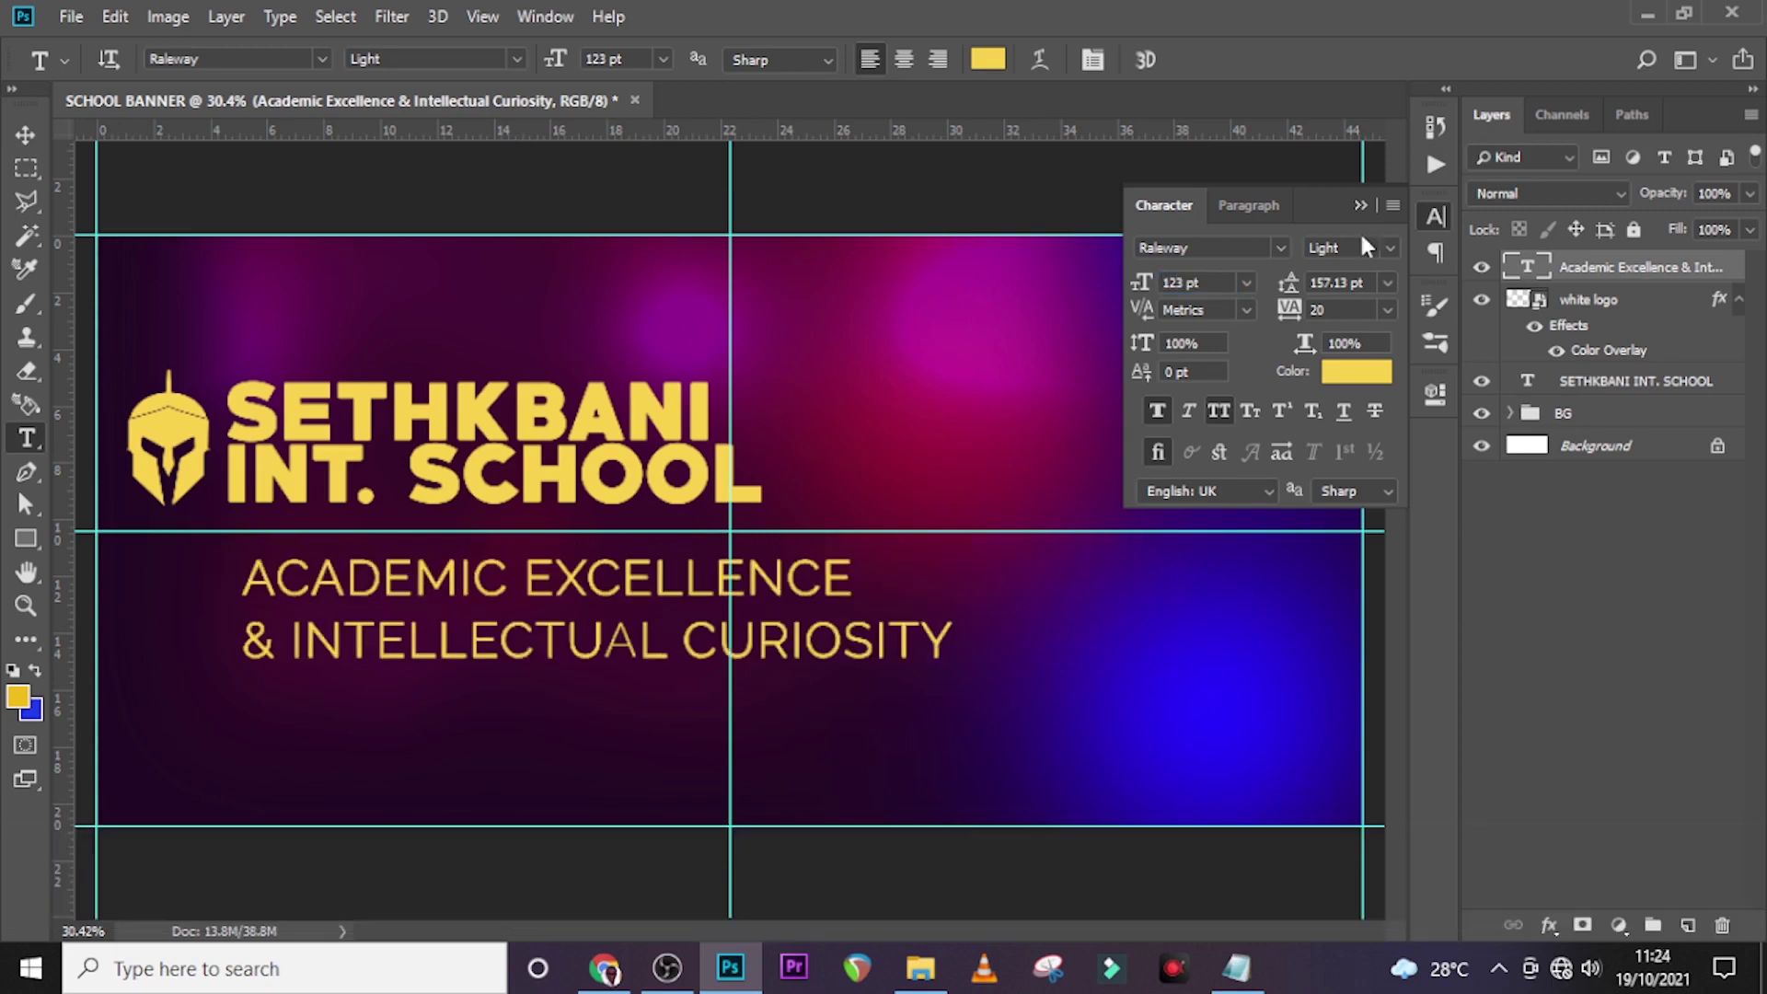
pyautogui.click(1368, 279)
pyautogui.write('118')
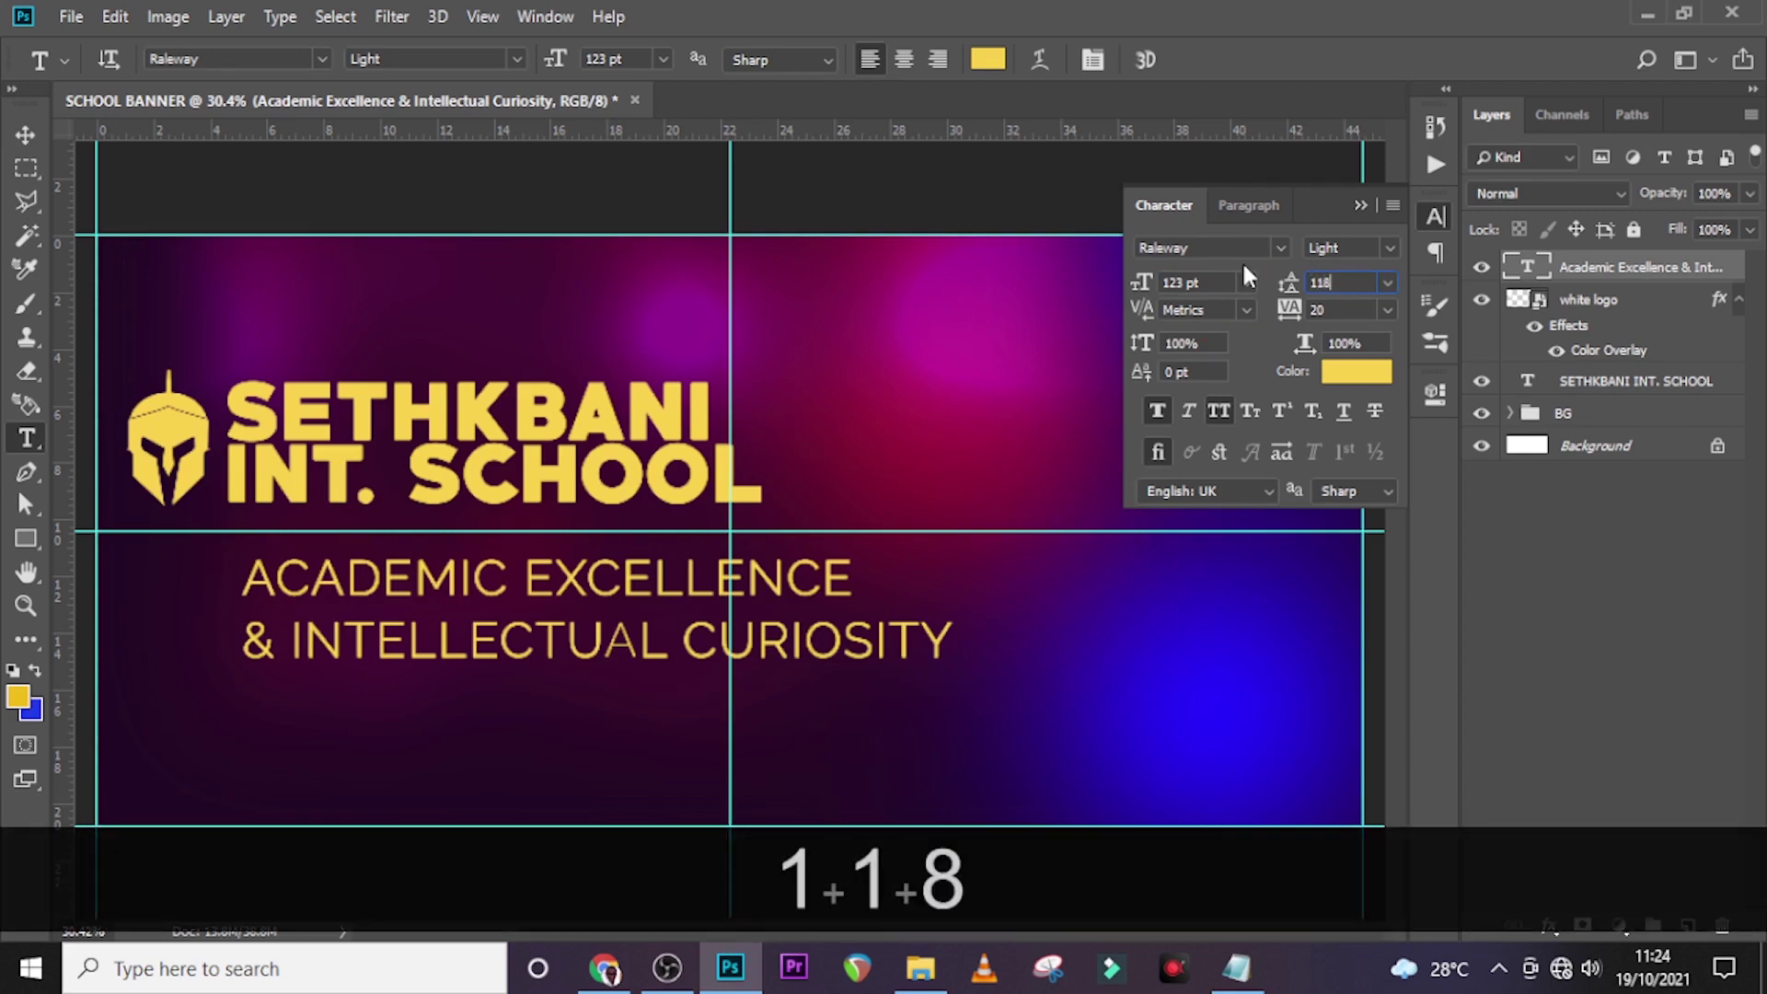
pyautogui.press('Return')
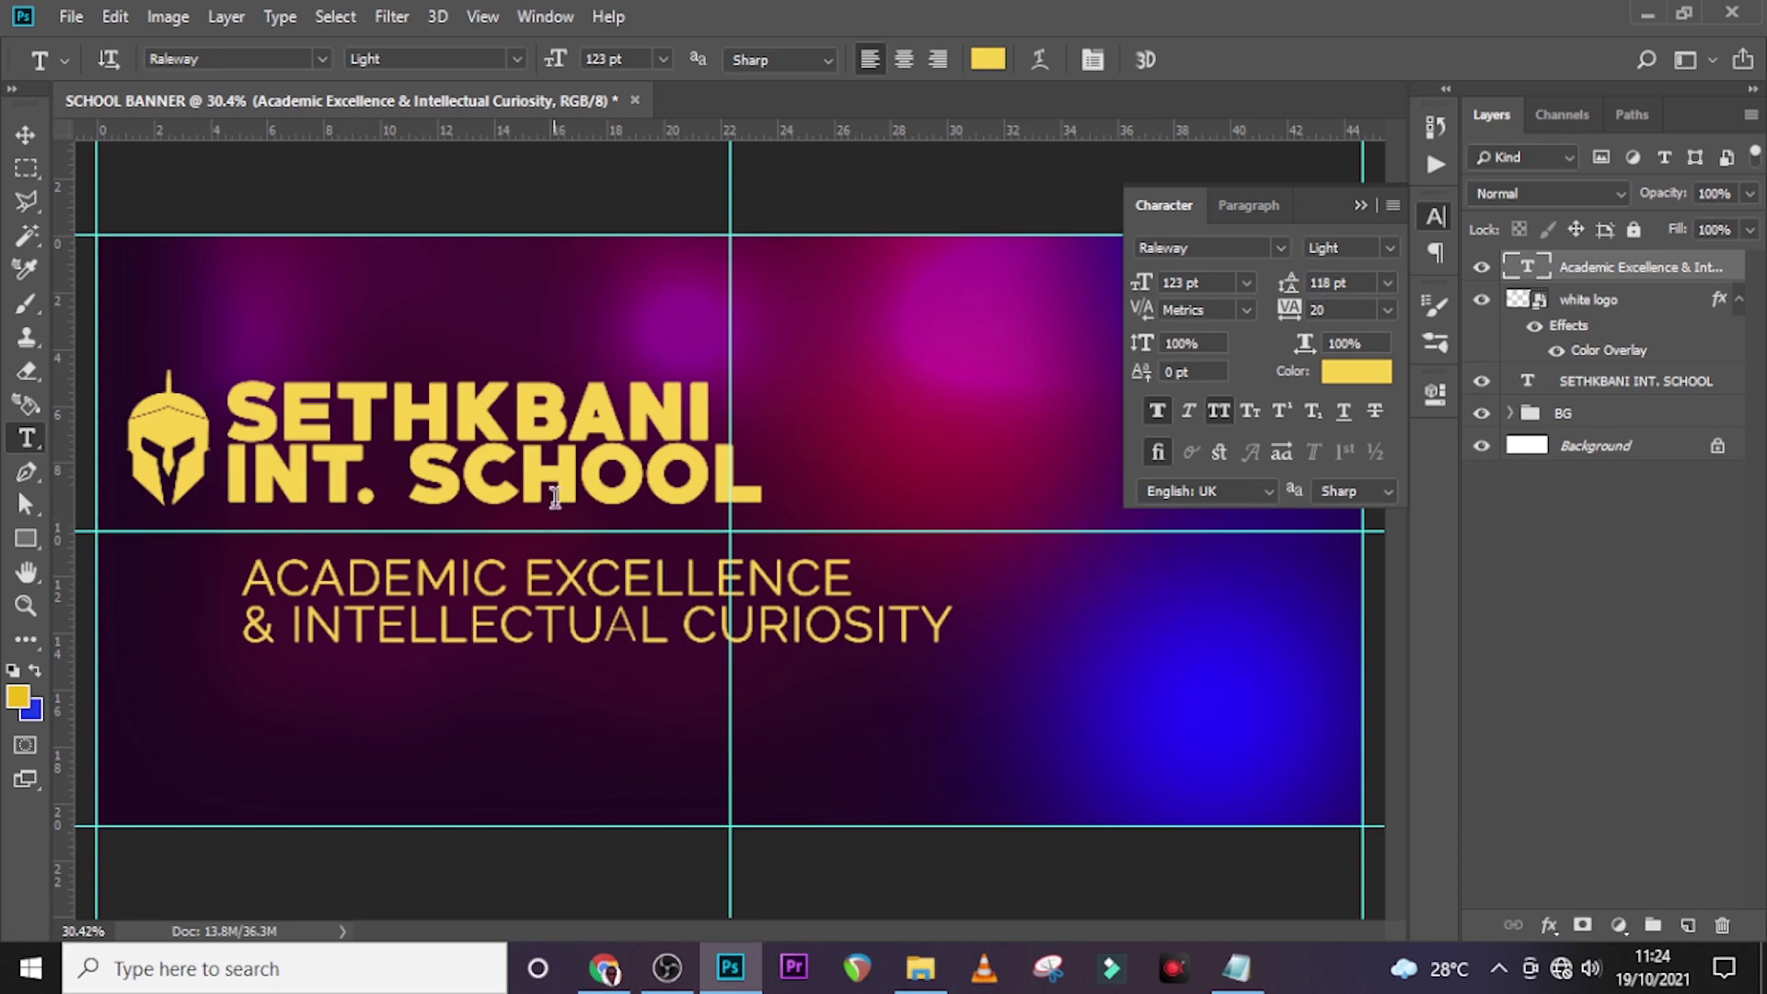
# Step: Colour the tagline white (ffffff) and turn off its faux bold and all caps formatting
pyautogui.click(1349, 371)
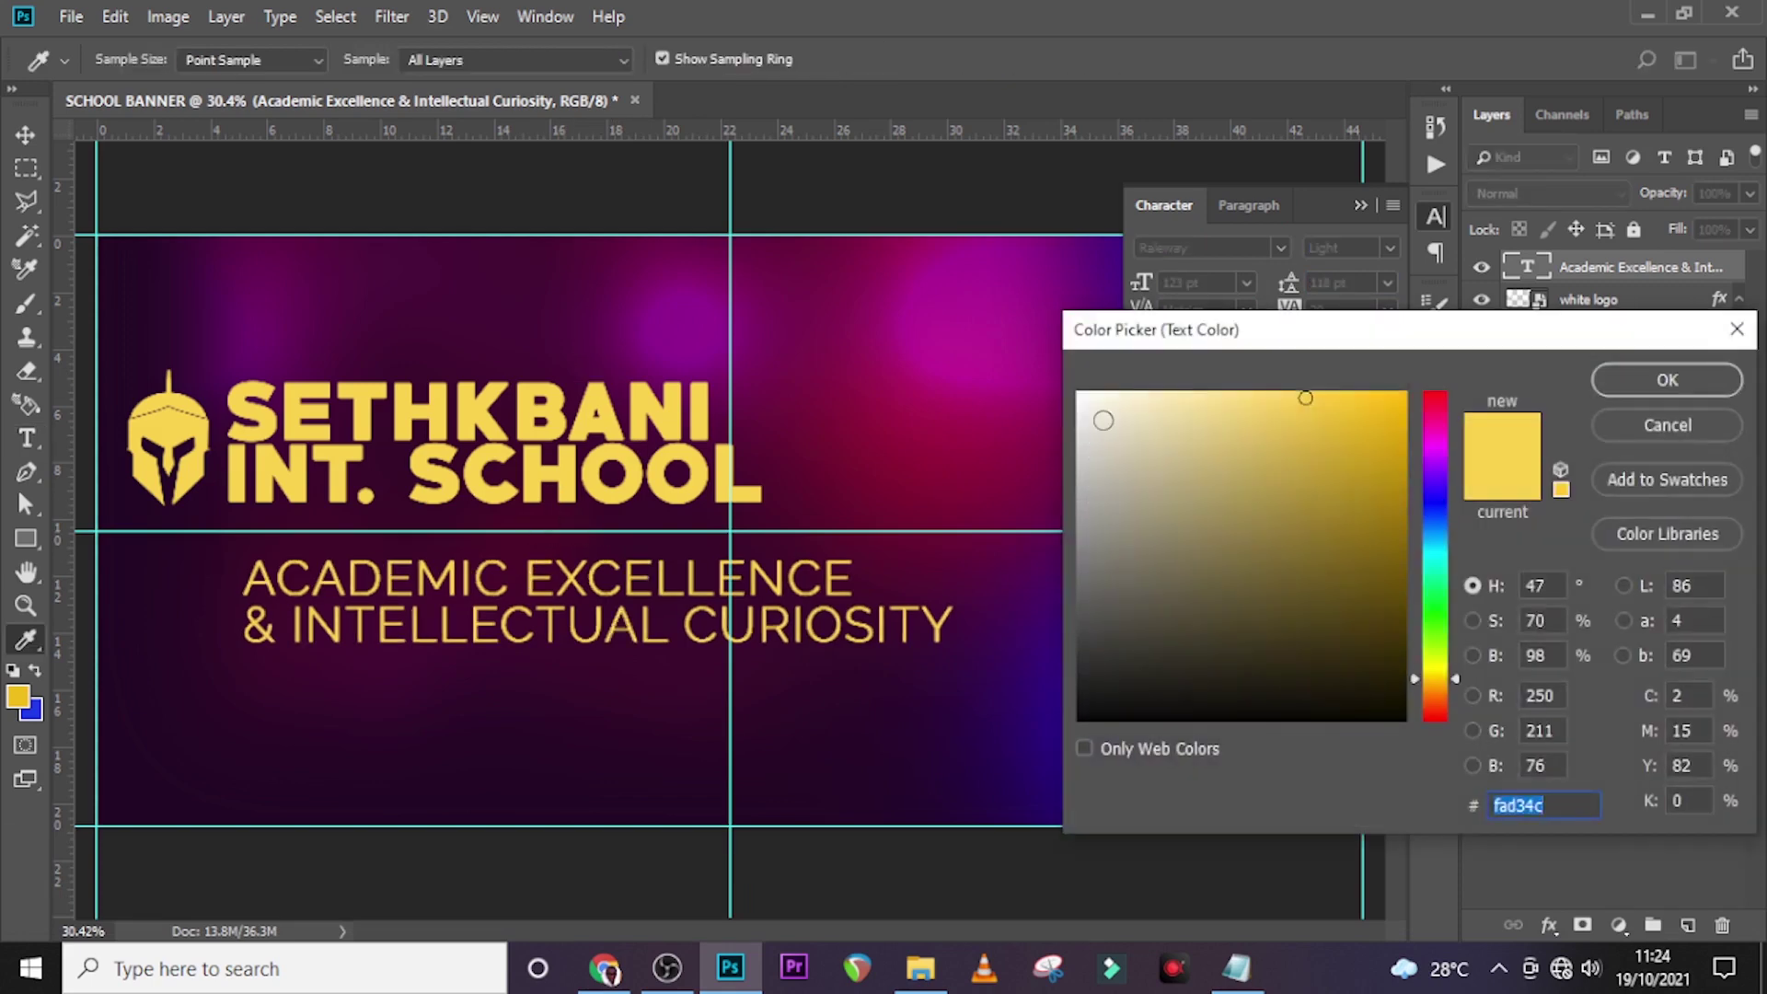
pyautogui.write('ffffff')
pyautogui.click(1696, 391)
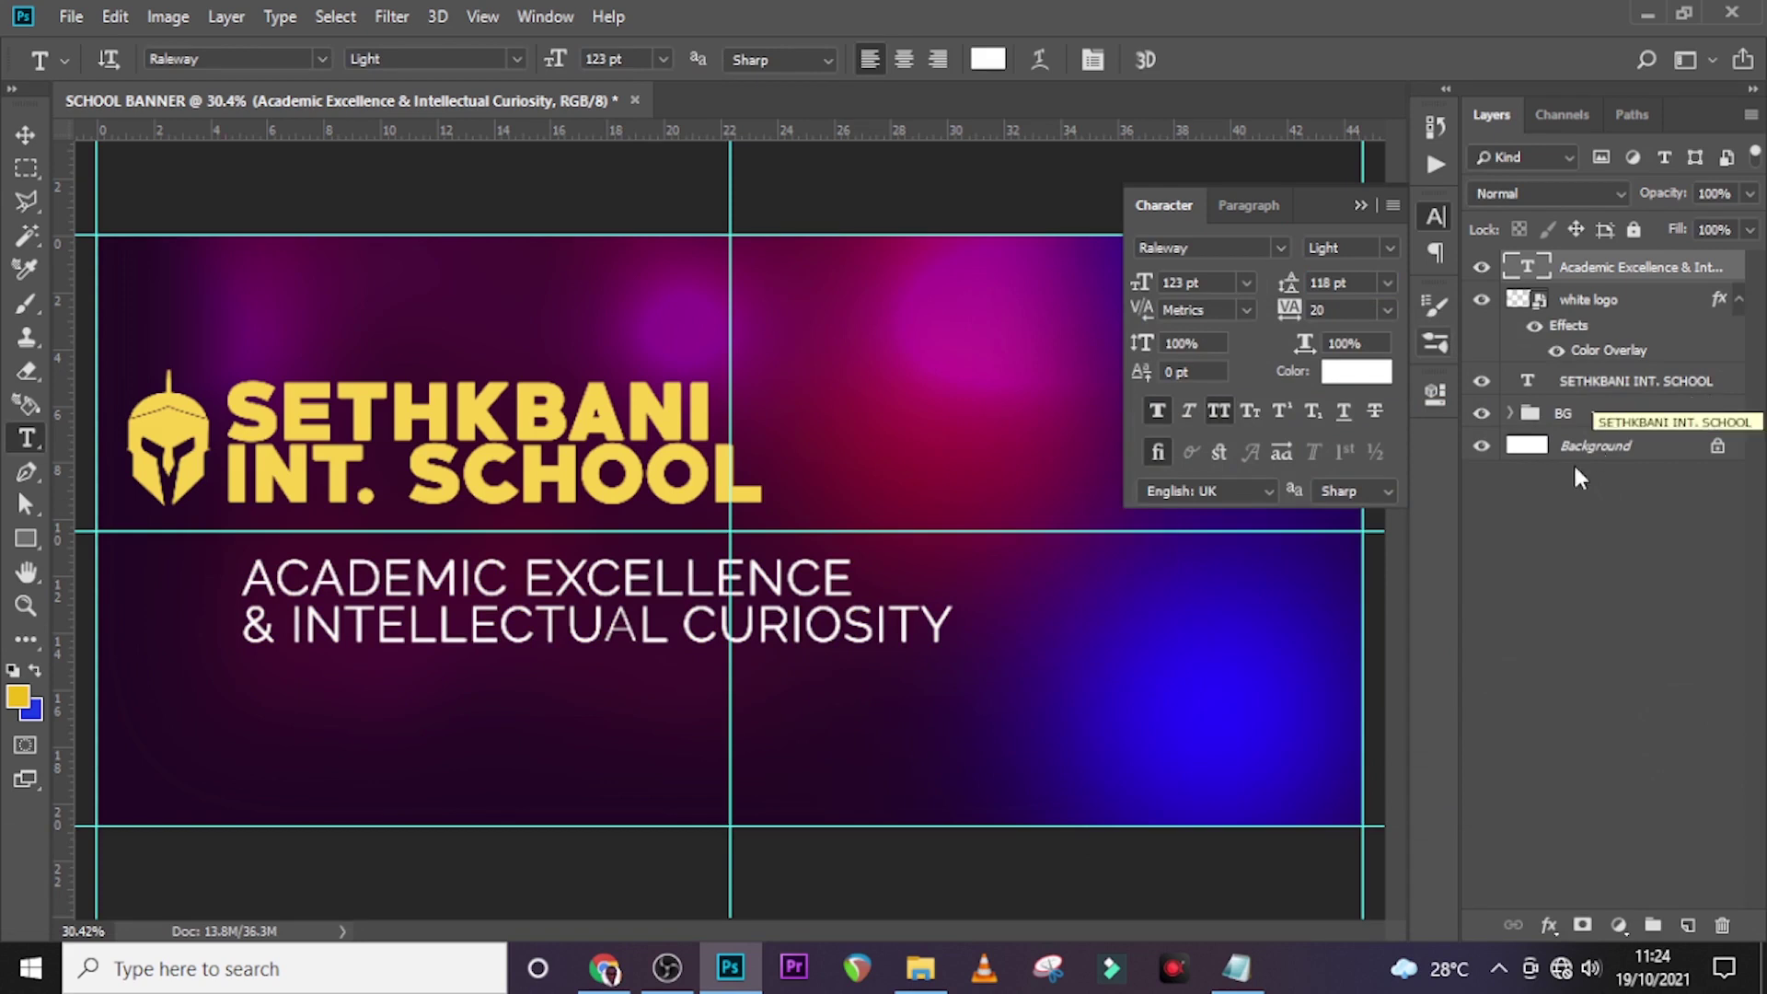
pyautogui.click(1156, 410)
pyautogui.click(1218, 411)
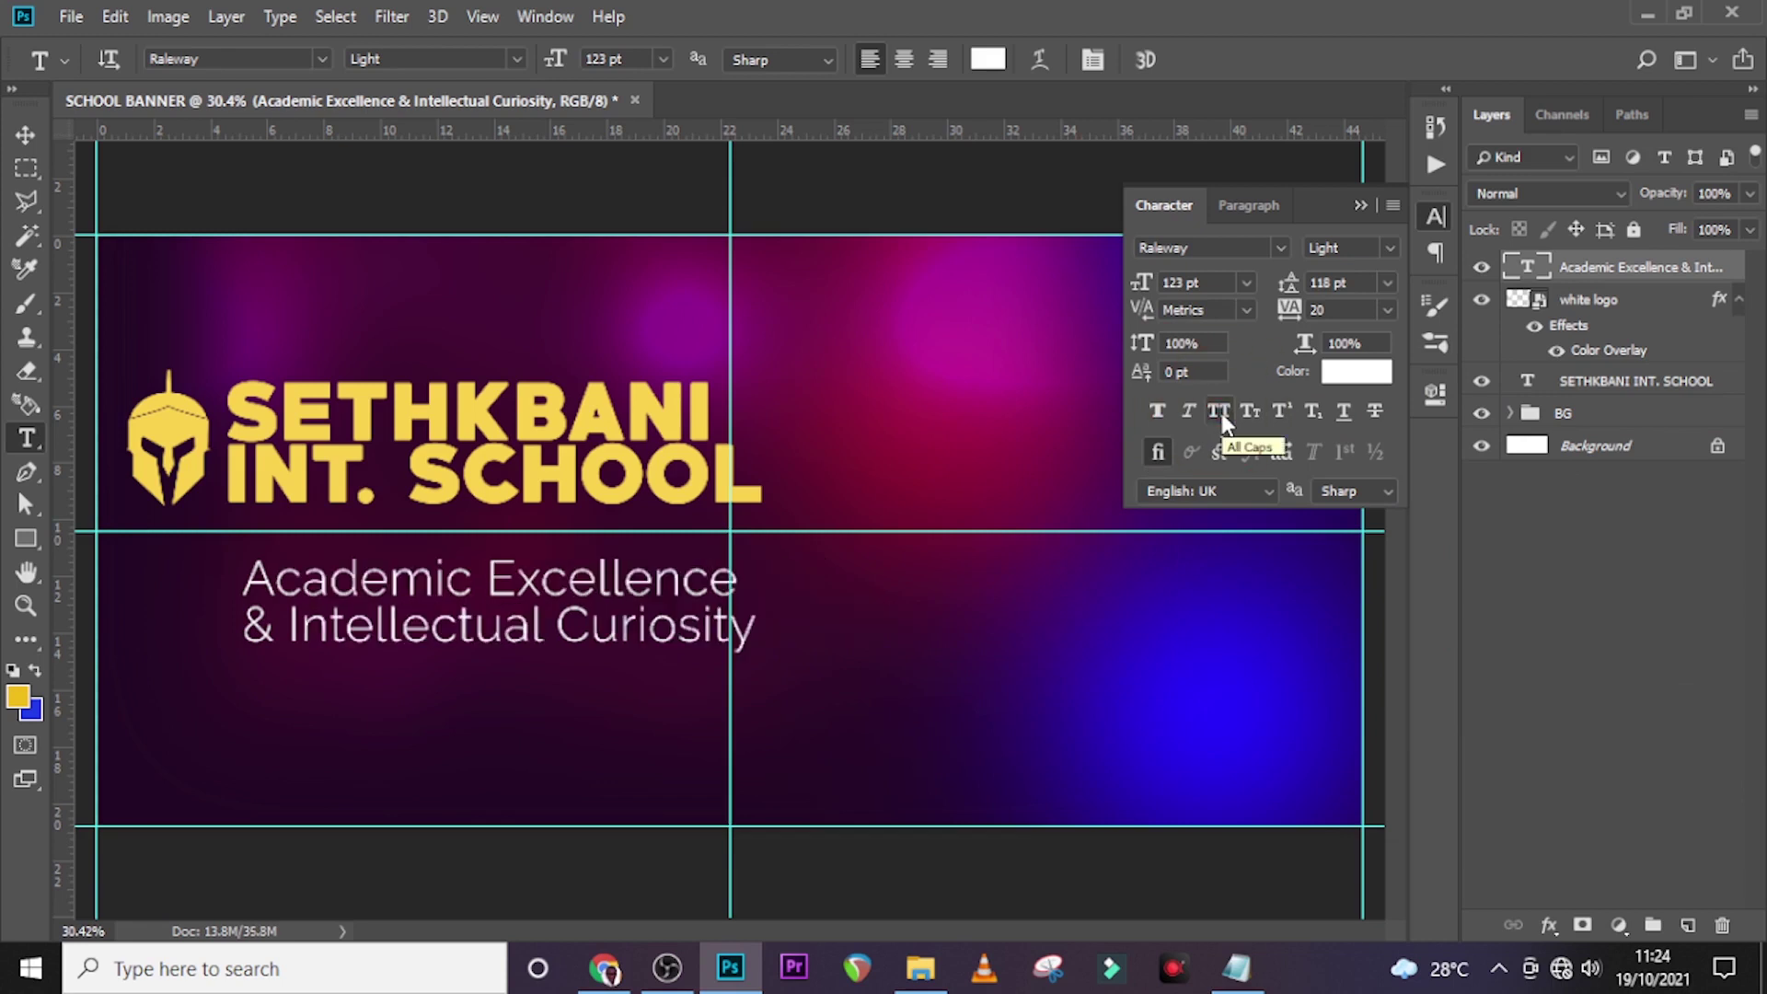
# Step: Turn off faux bold and all caps for the SETHKBANI INT. SCHOOL text layer
pyautogui.click(1598, 385)
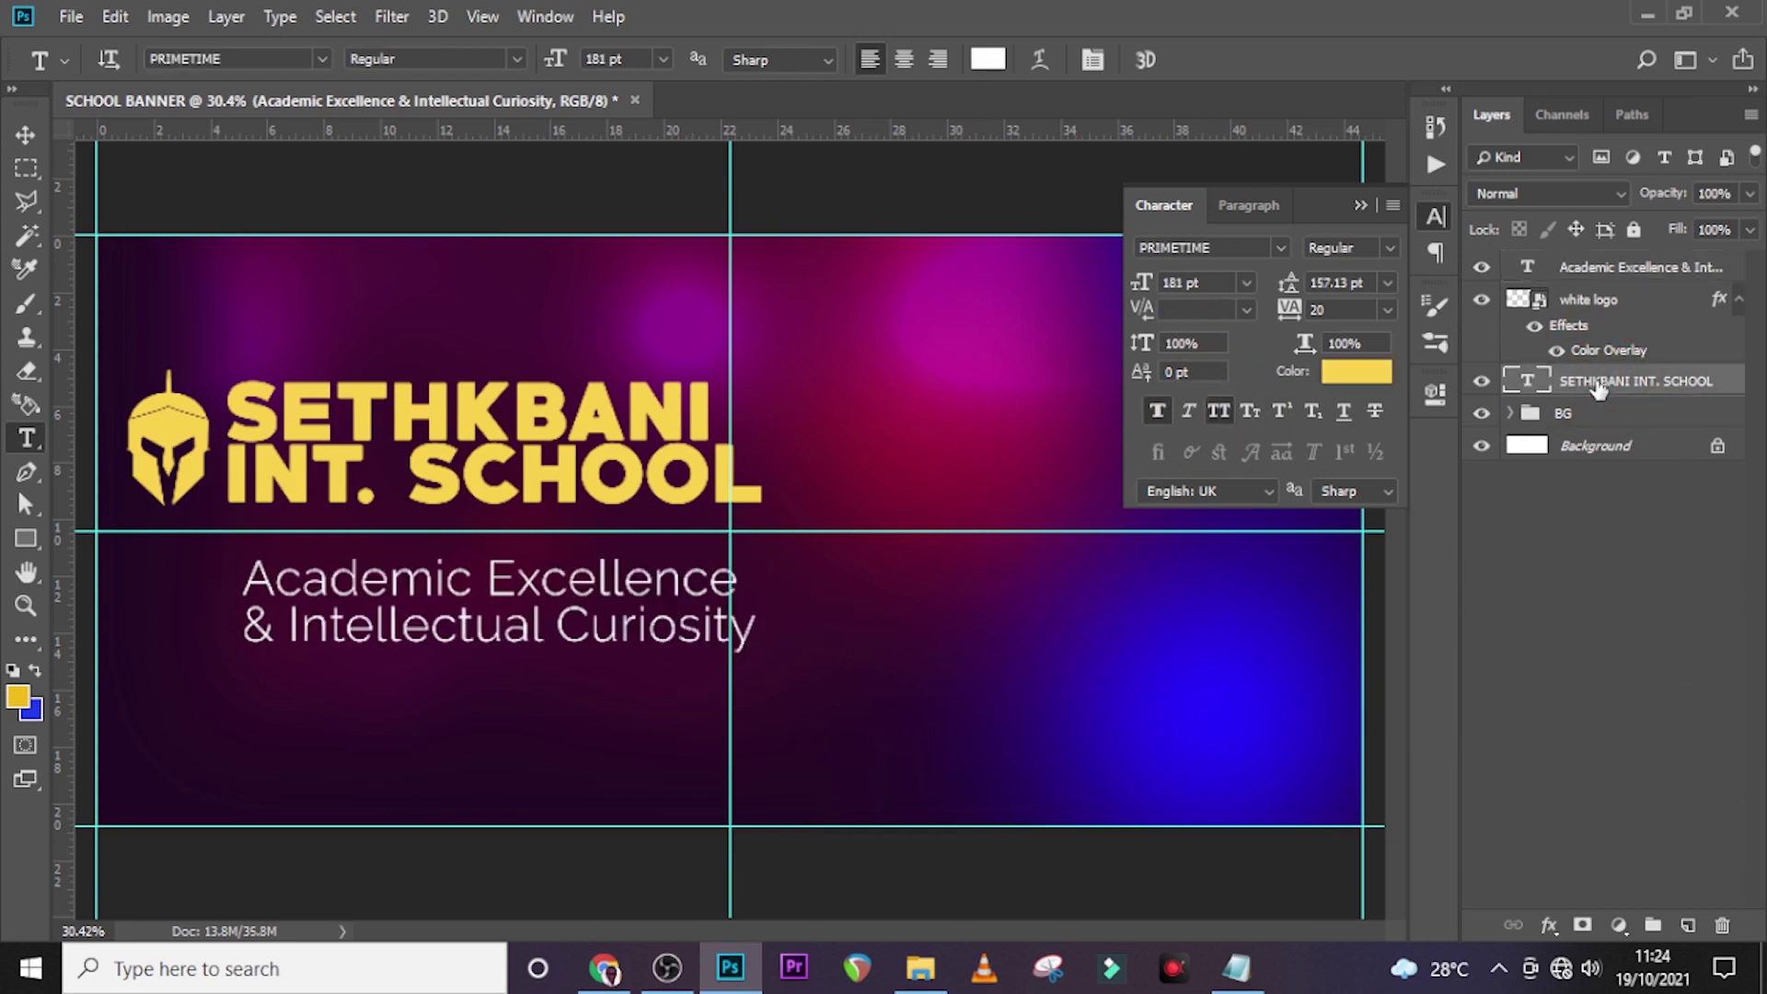
pyautogui.click(1158, 413)
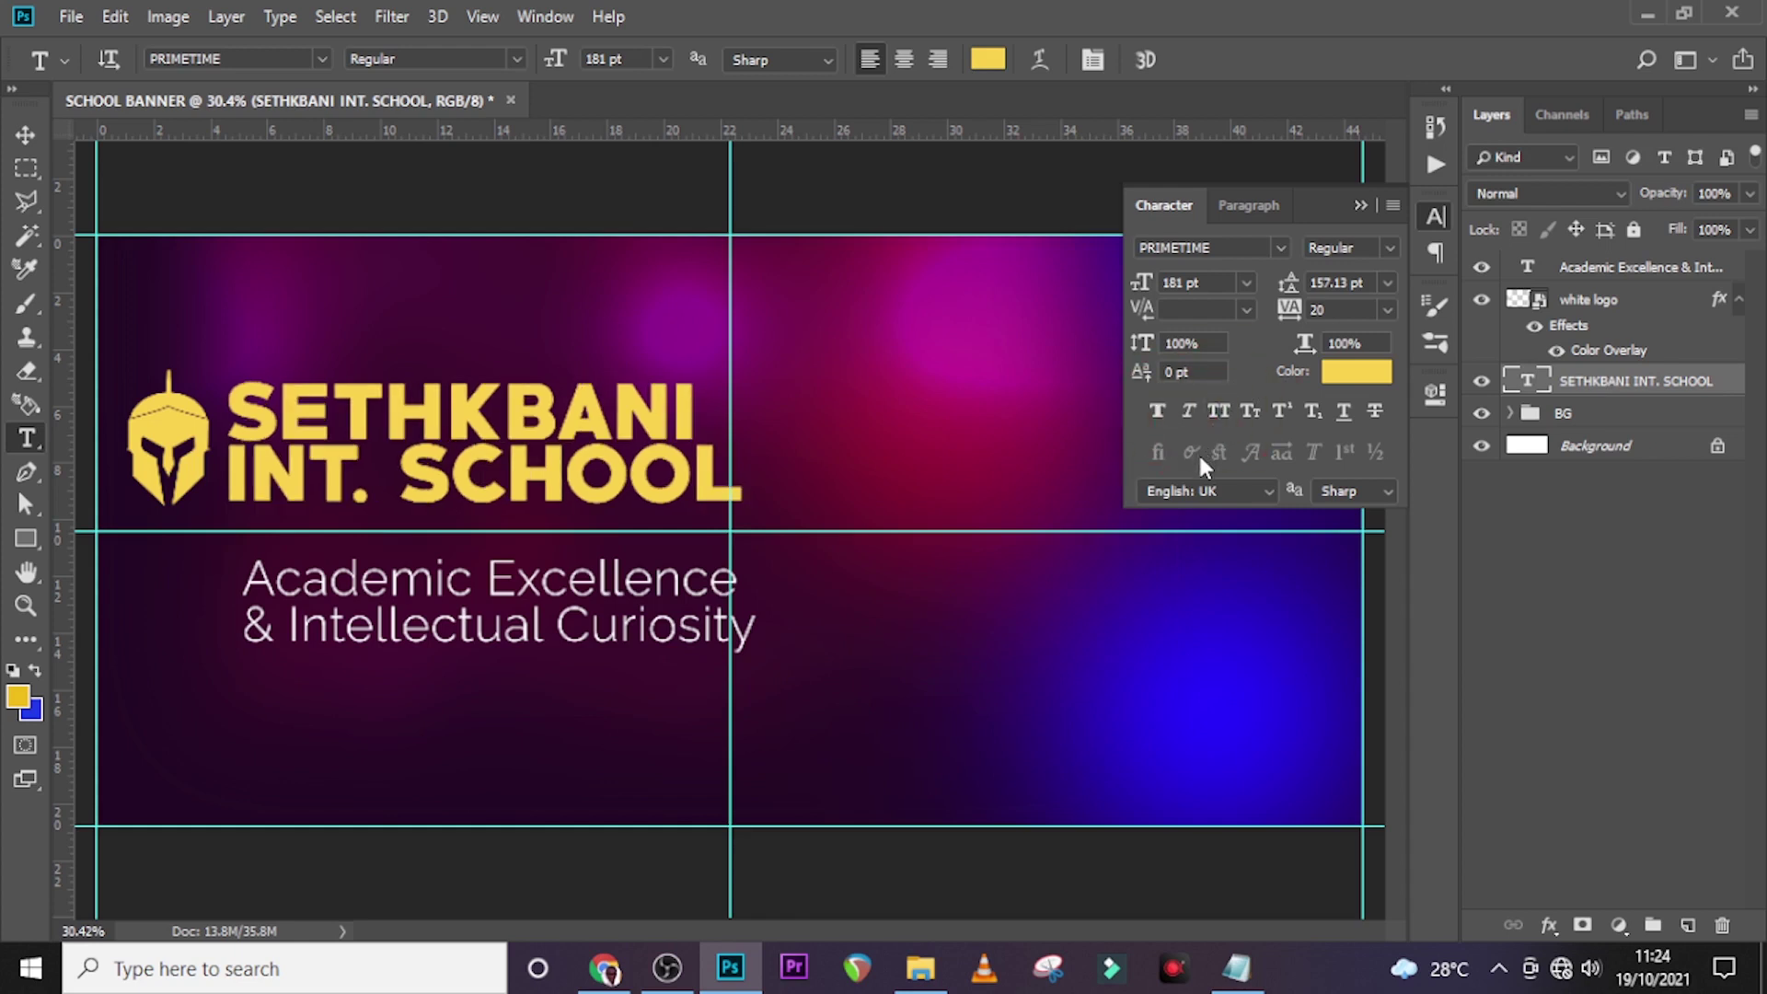
pyautogui.click(1593, 385)
# Step: Add a vertical guide at the logo's left edge and move the tagline left to align with it
pyautogui.moveTo(61, 432); pyautogui.dragTo(126, 565)
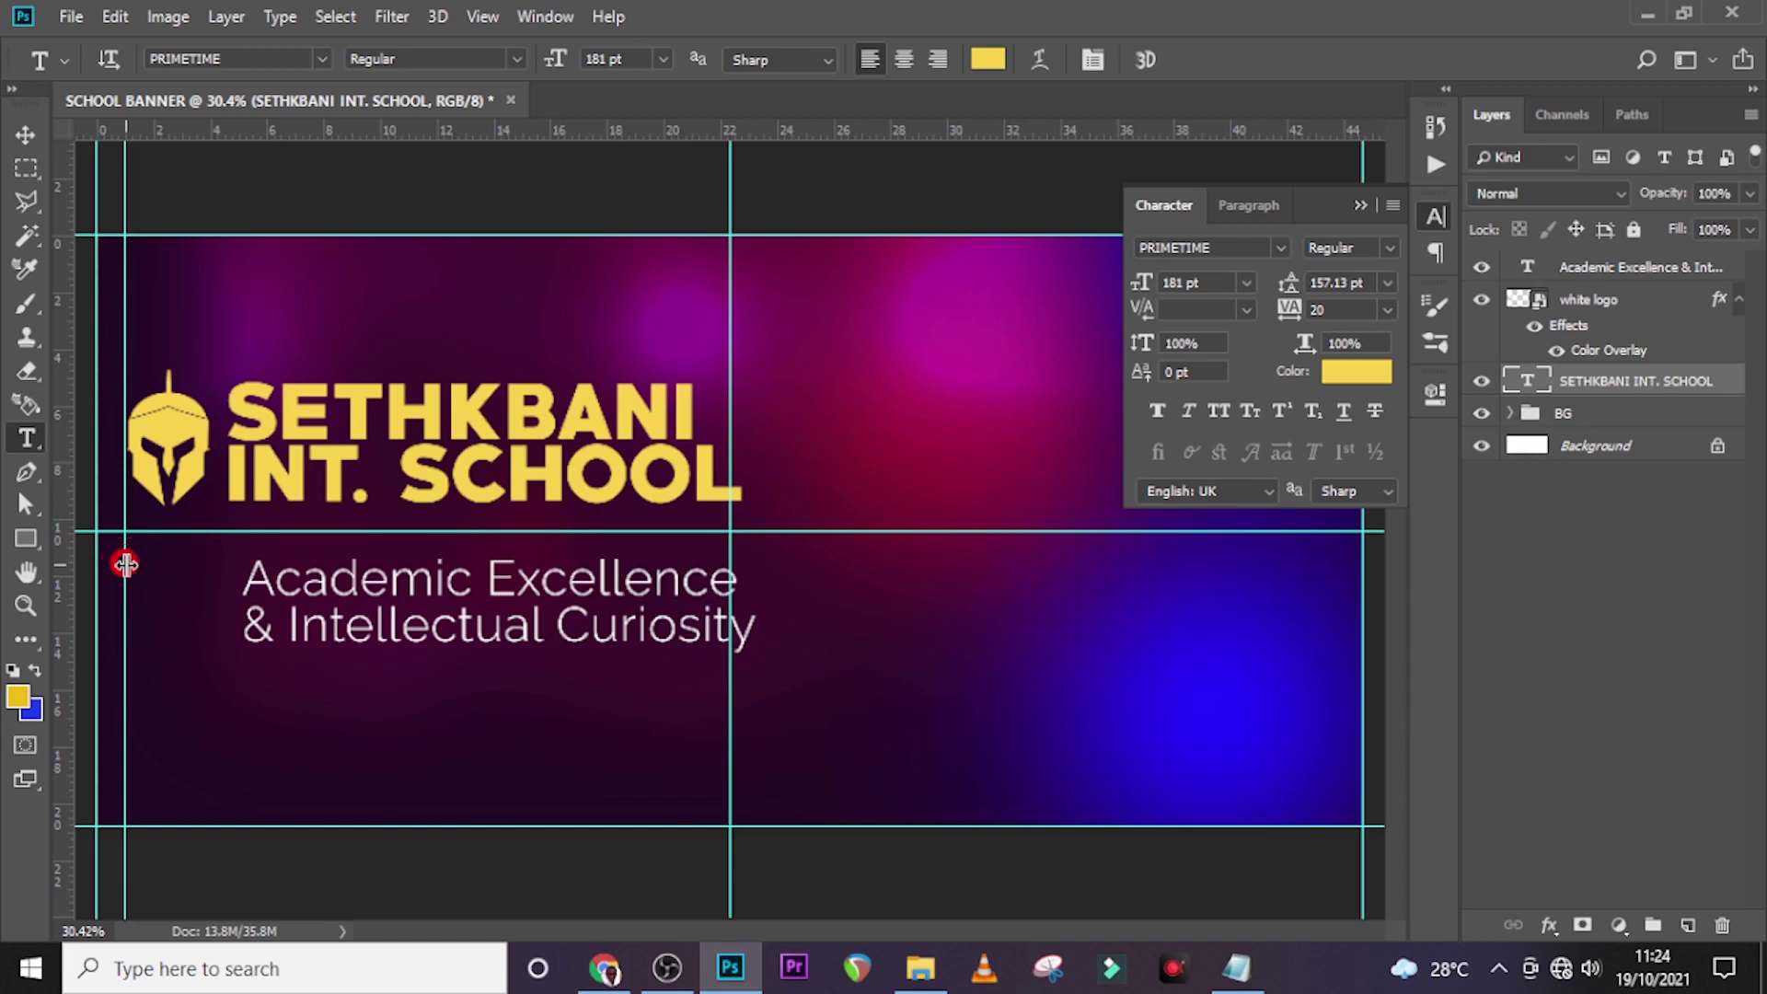
pyautogui.click(1637, 267)
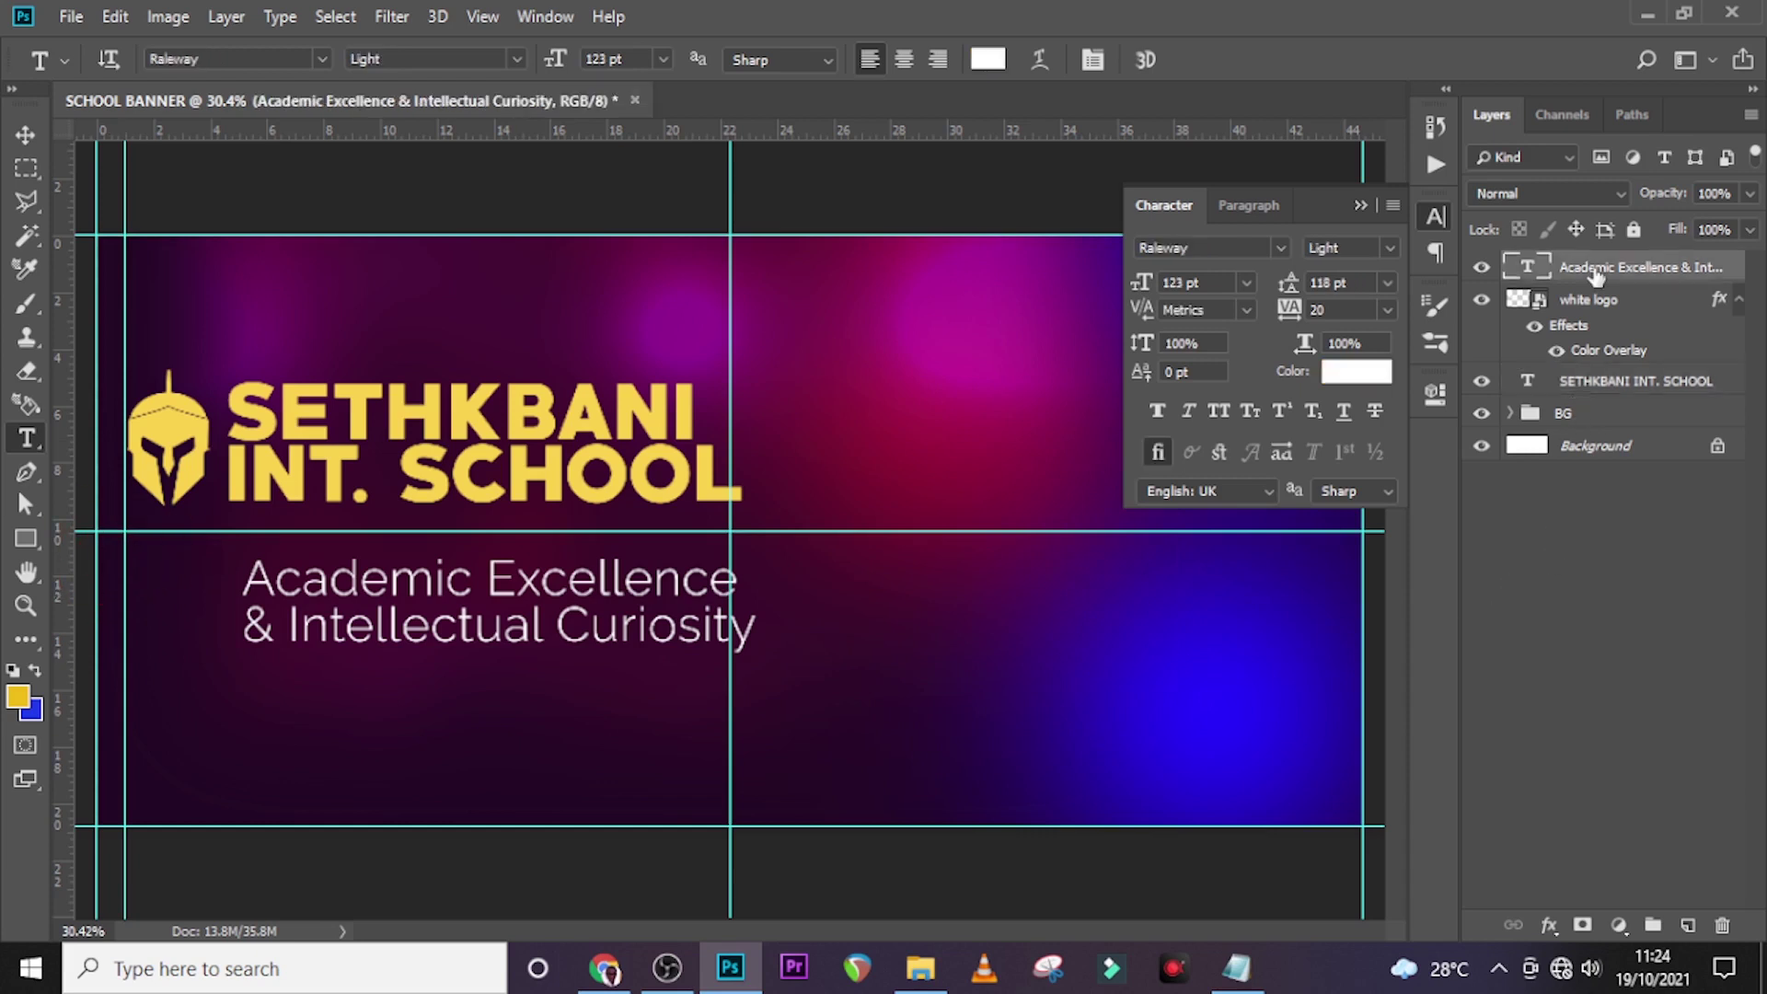
pyautogui.press('v')
pyautogui.moveTo(529, 615); pyautogui.dragTo(406, 611)
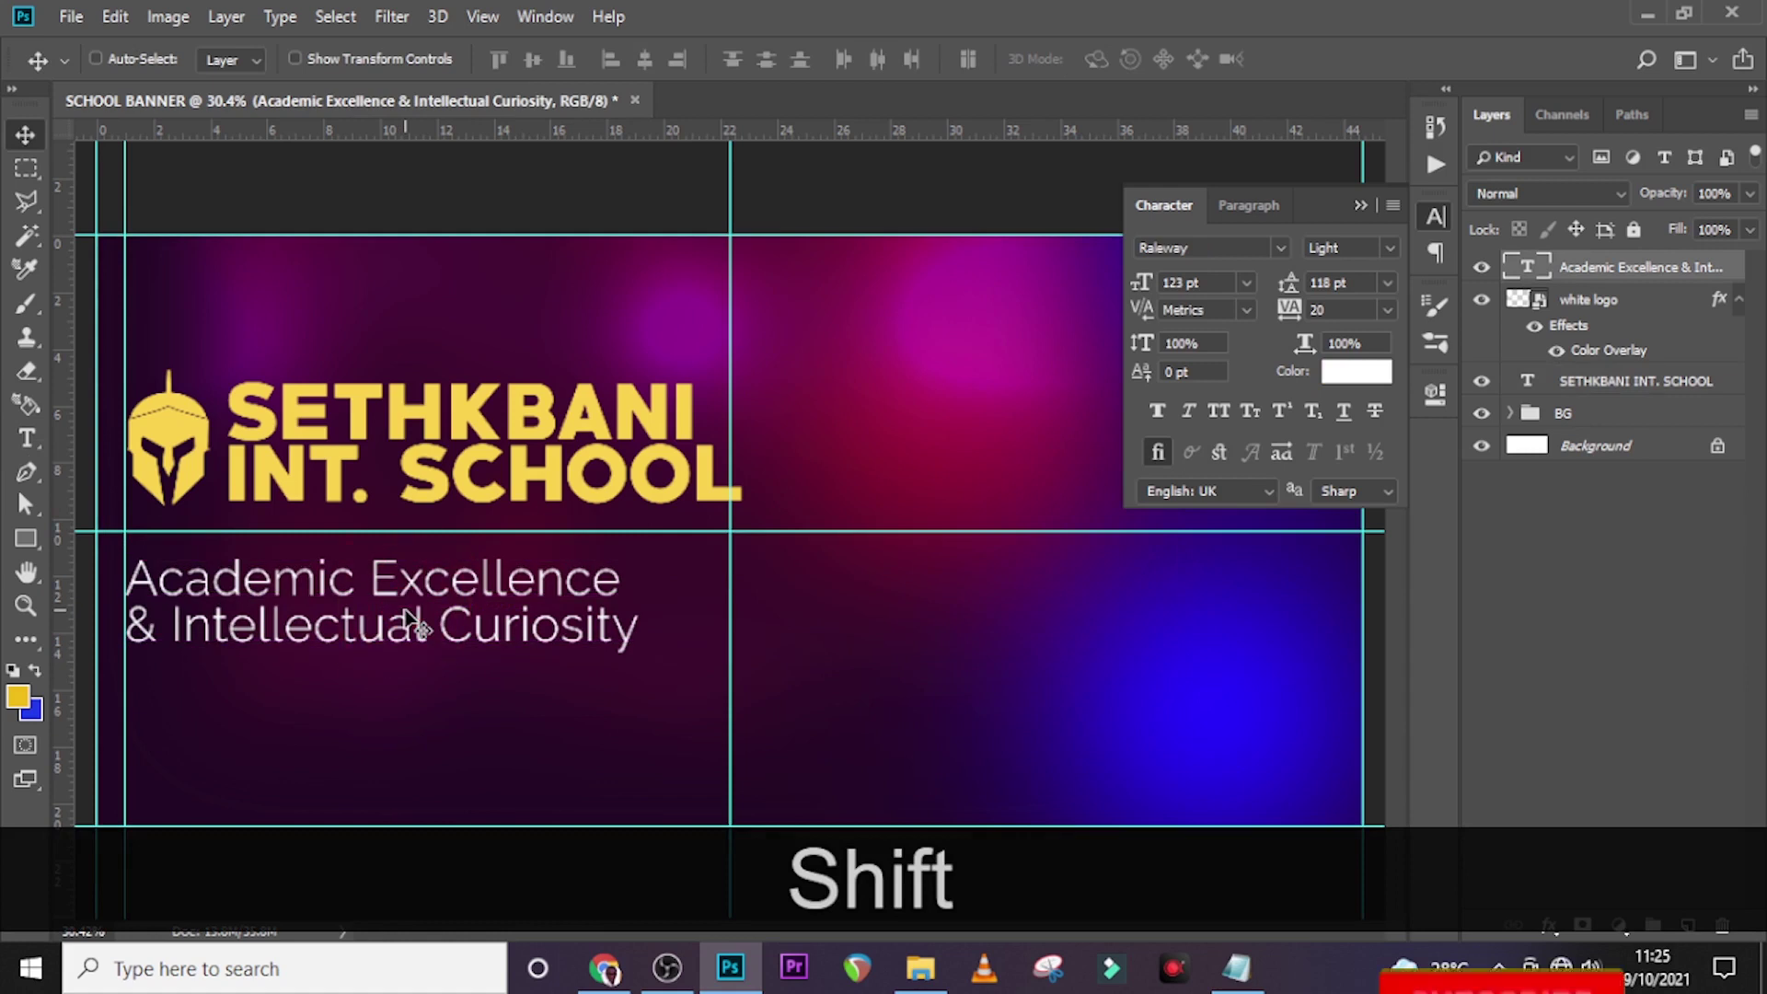
# Step: Nudge the tagline upward so it sits closer beneath the school name
pyautogui.hotkey('shift', 'Up')
pyautogui.hotkey('shift', 'Up')
pyautogui.hotkey('shift', 'Up')
pyautogui.hotkey('shift', 'Up')
pyautogui.hotkey('shift', 'Up')
pyautogui.hotkey('shift', 'Up')
pyautogui.hotkey('shift', 'Up')
pyautogui.hotkey('shift', 'Up')
pyautogui.hotkey('shift', 'Up')
pyautogui.hotkey('shift', 'Up')
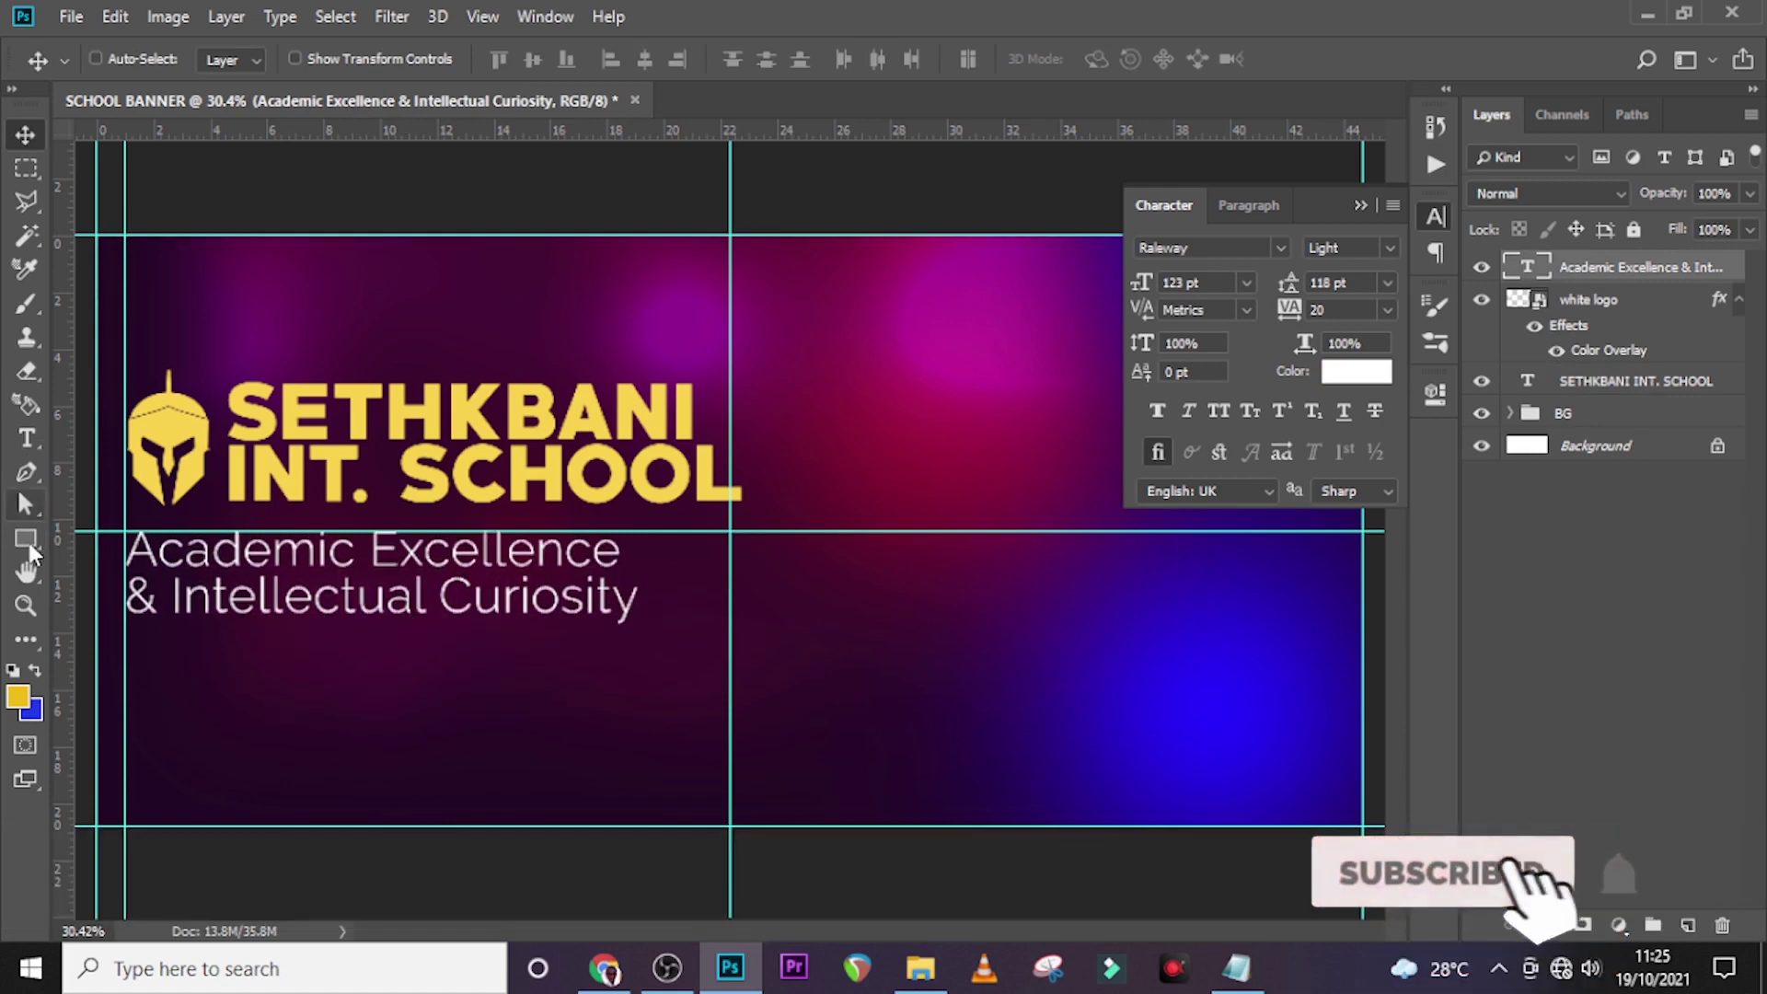
# Step: Draw a thin white rectangle about 1588 by 5 px as a divider between school name and tagline, and hide the guides
pyautogui.click(26, 541)
pyautogui.moveTo(124, 518); pyautogui.dragTo(750, 518)
pyautogui.click(1074, 541)
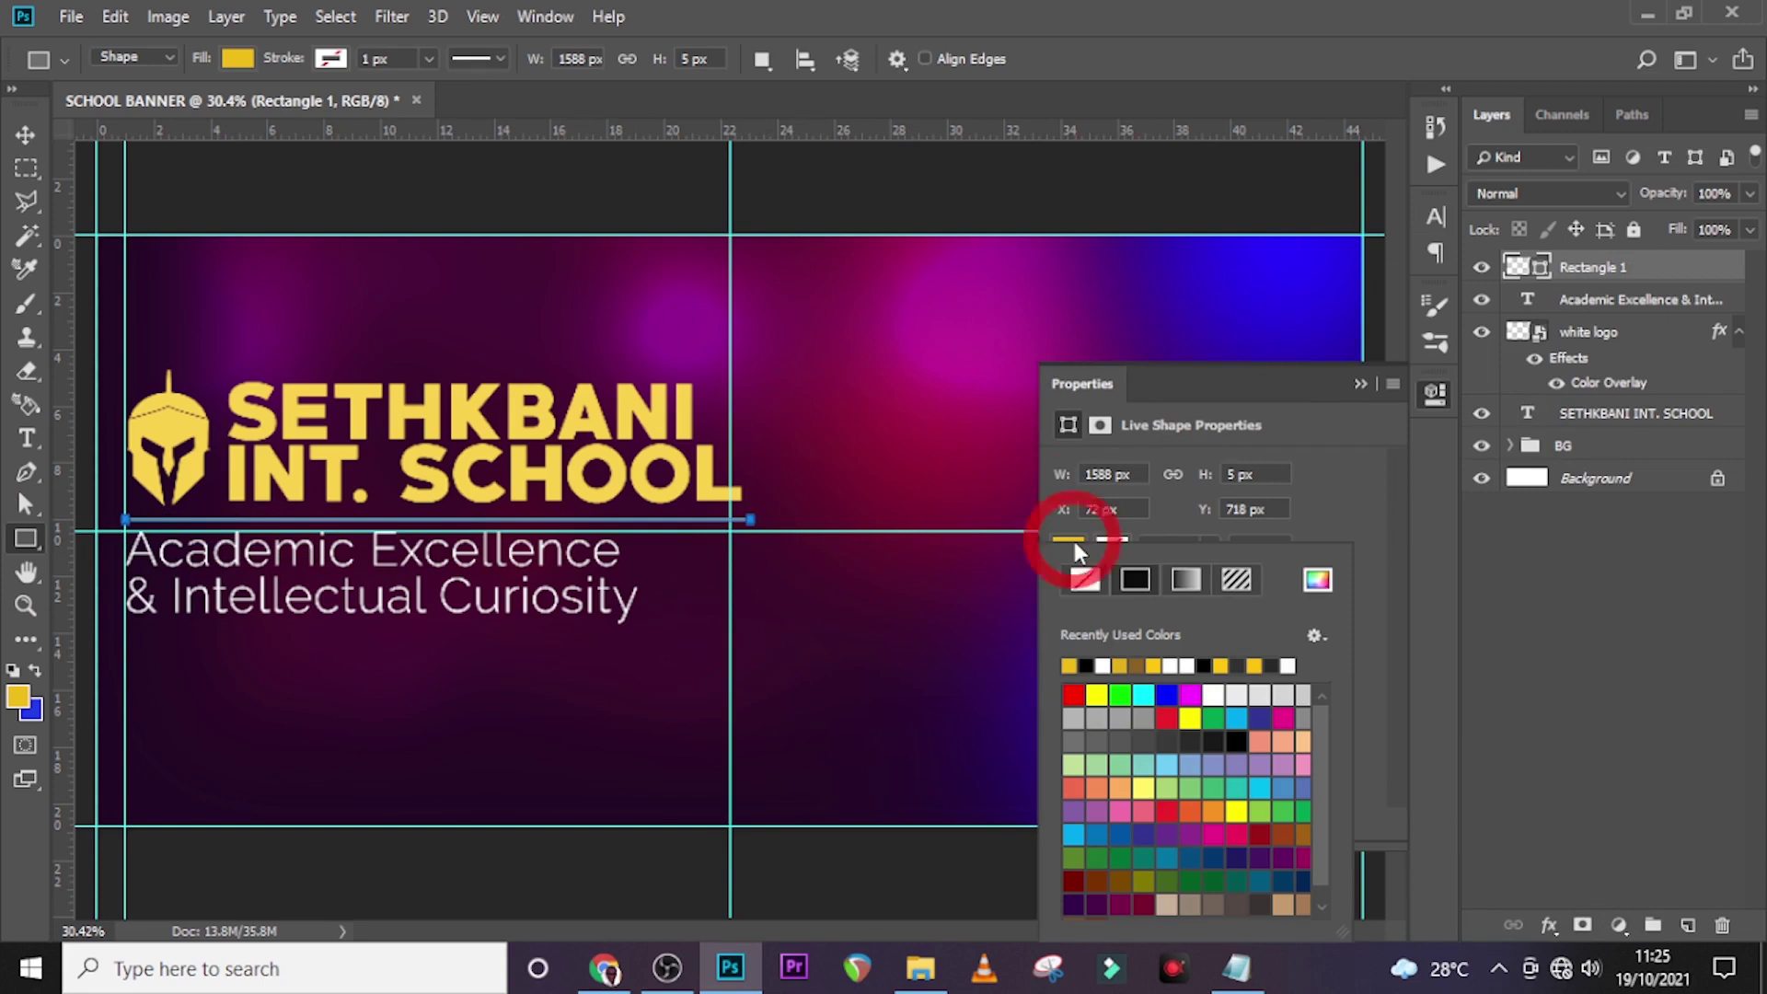
pyautogui.click(1178, 664)
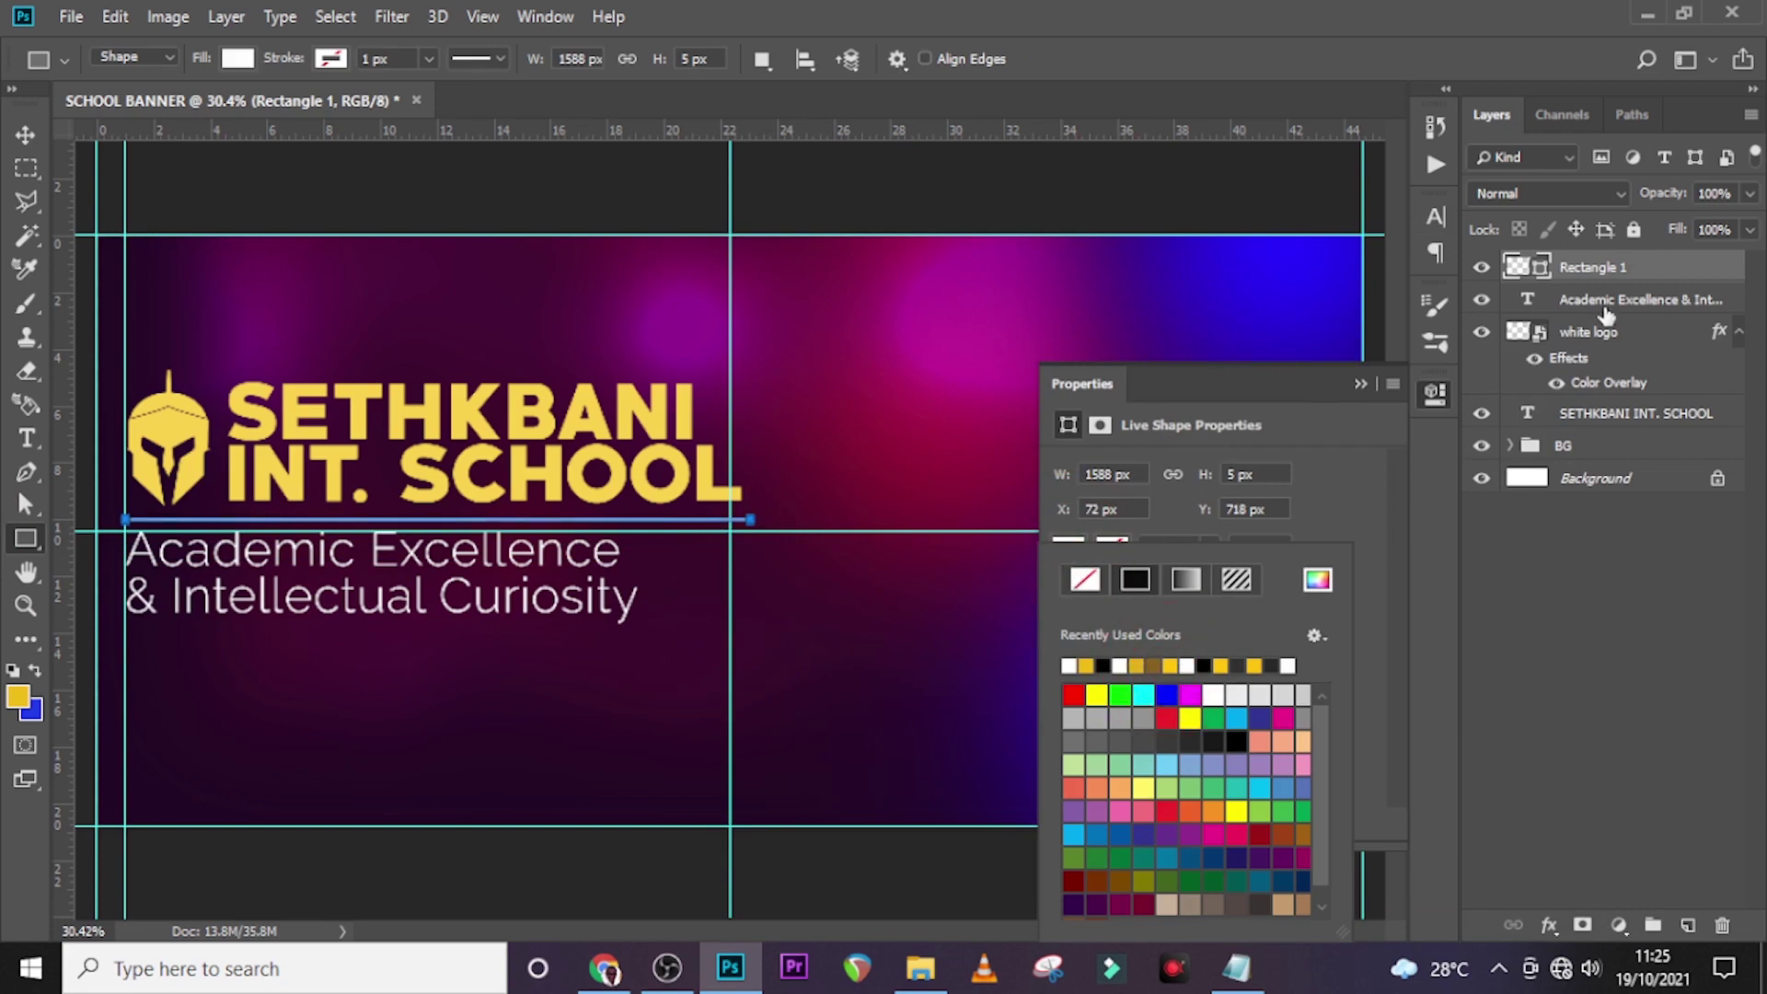
pyautogui.click(1645, 264)
pyautogui.hotkey('ctrl', 'h')
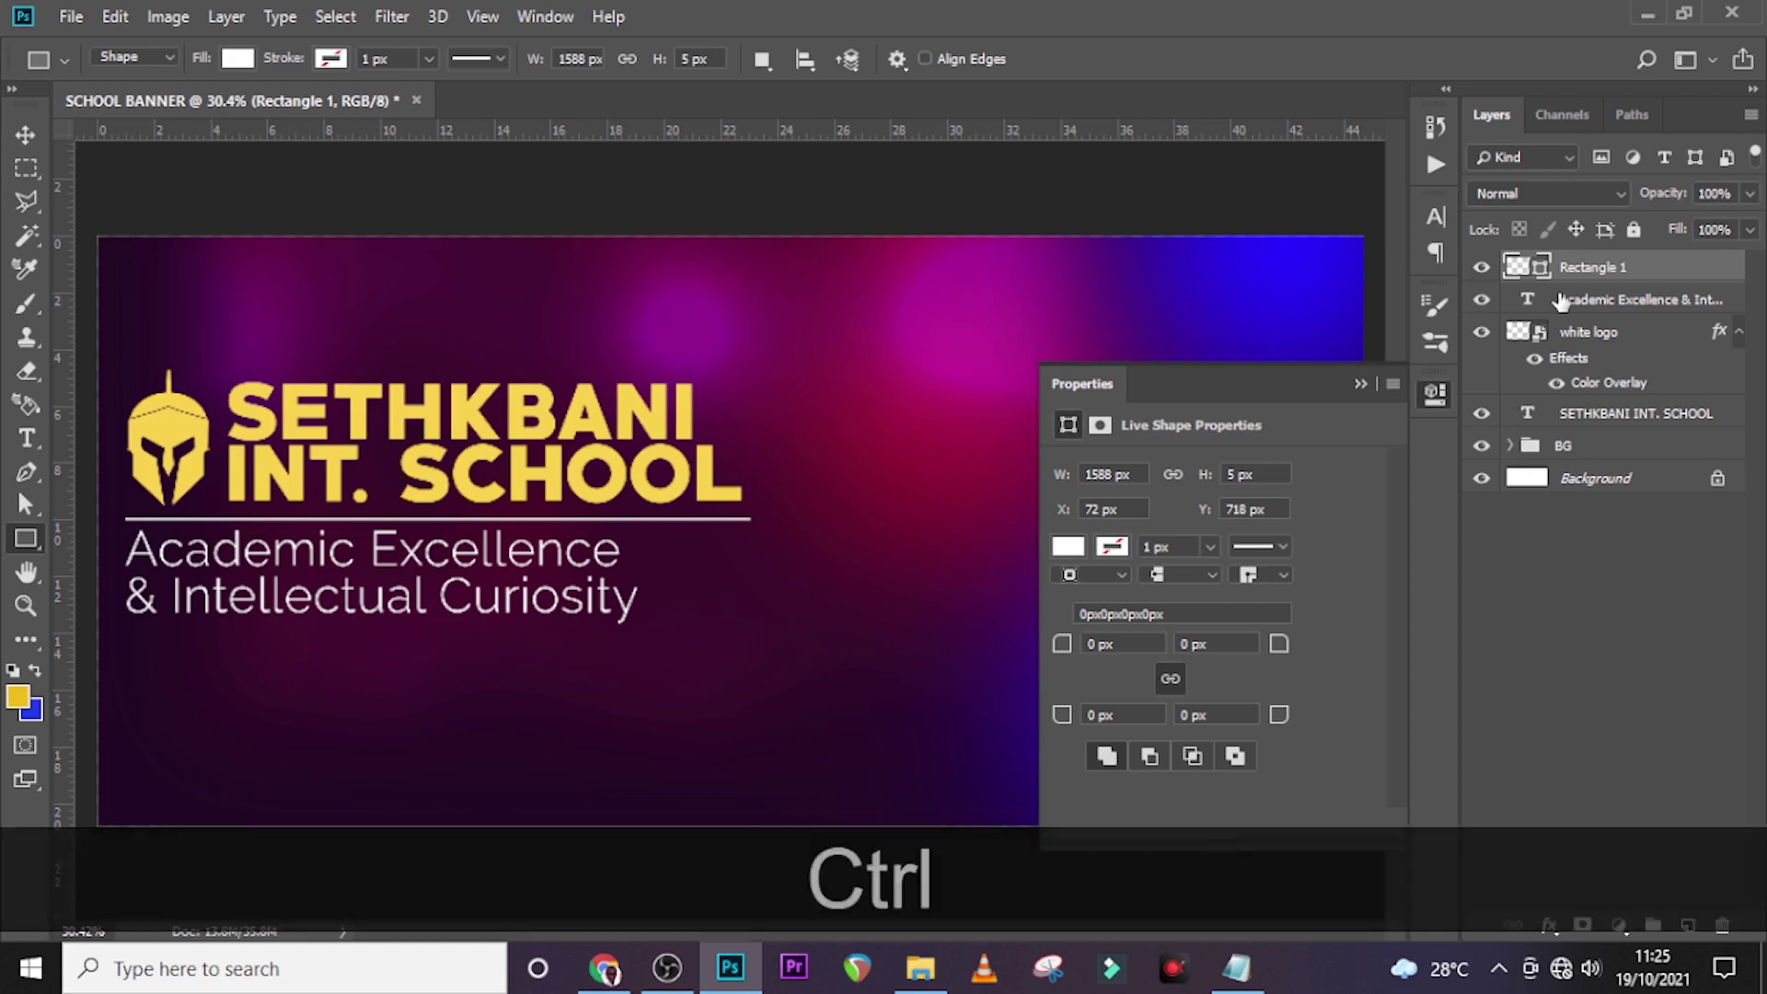
# Step: Duplicate the white divider line and place the copy just below the tagline
pyautogui.click(1434, 394)
pyautogui.hotkey('ctrl', 'j')
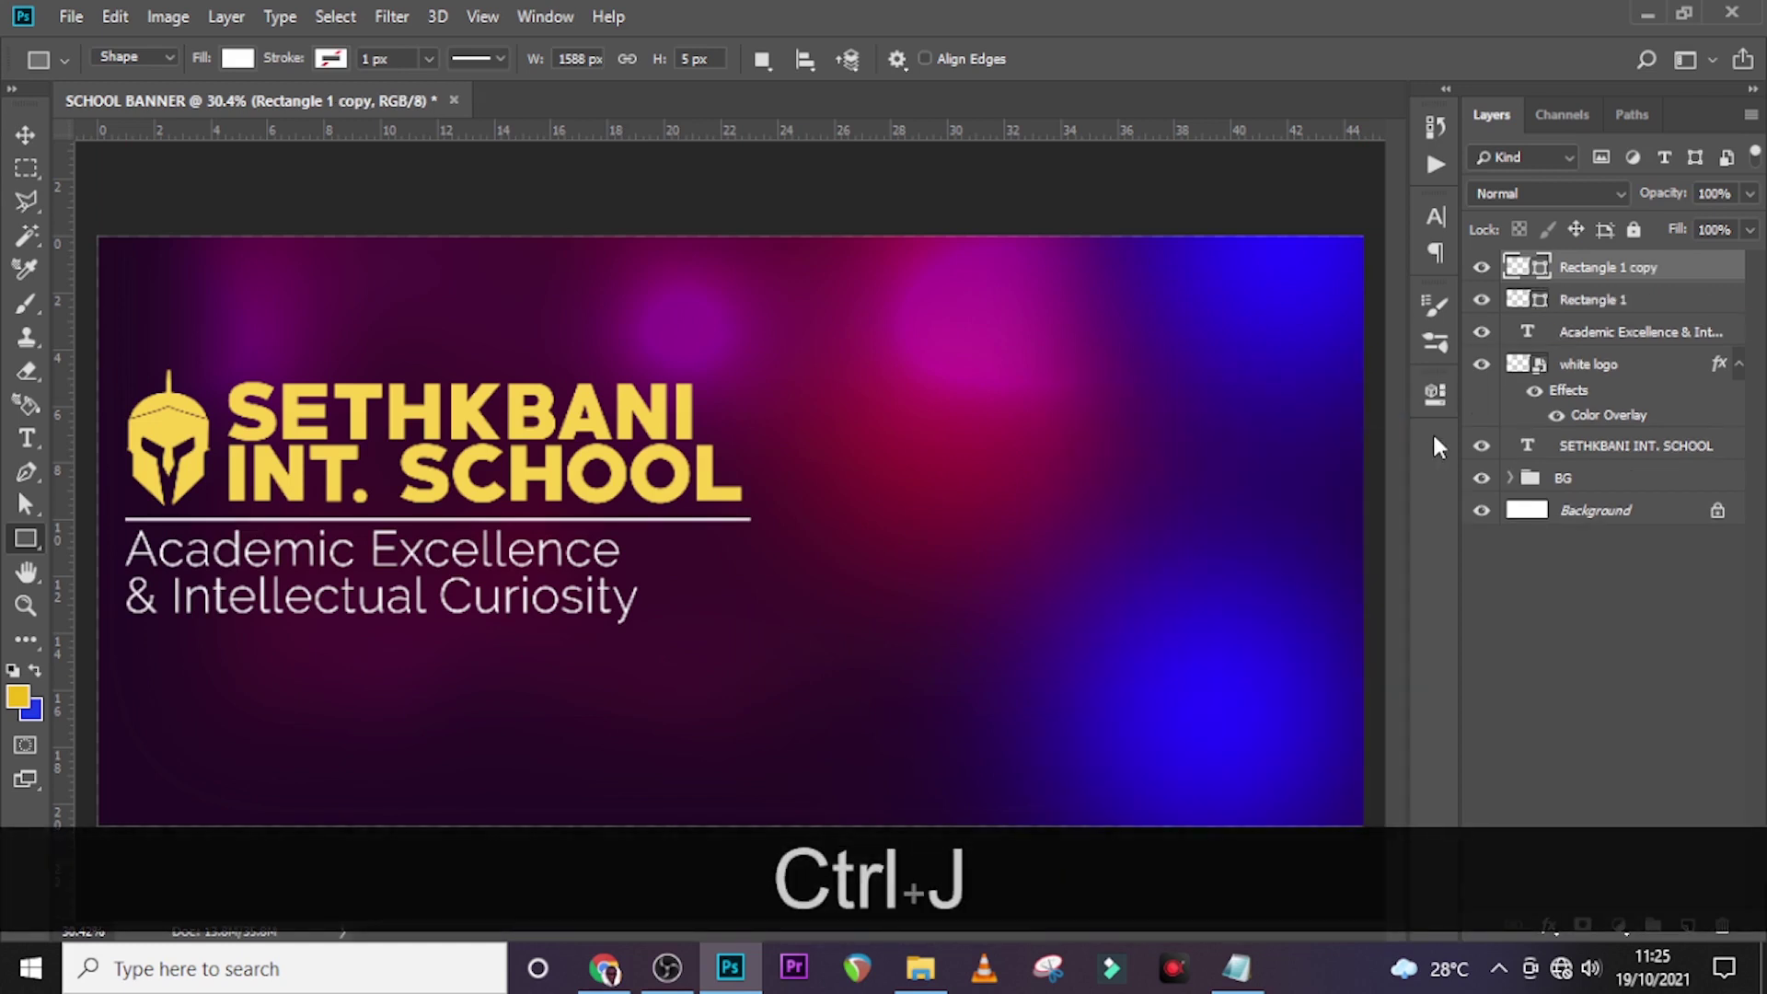
pyautogui.press('v')
pyautogui.moveTo(513, 528); pyautogui.dragTo(480, 640)
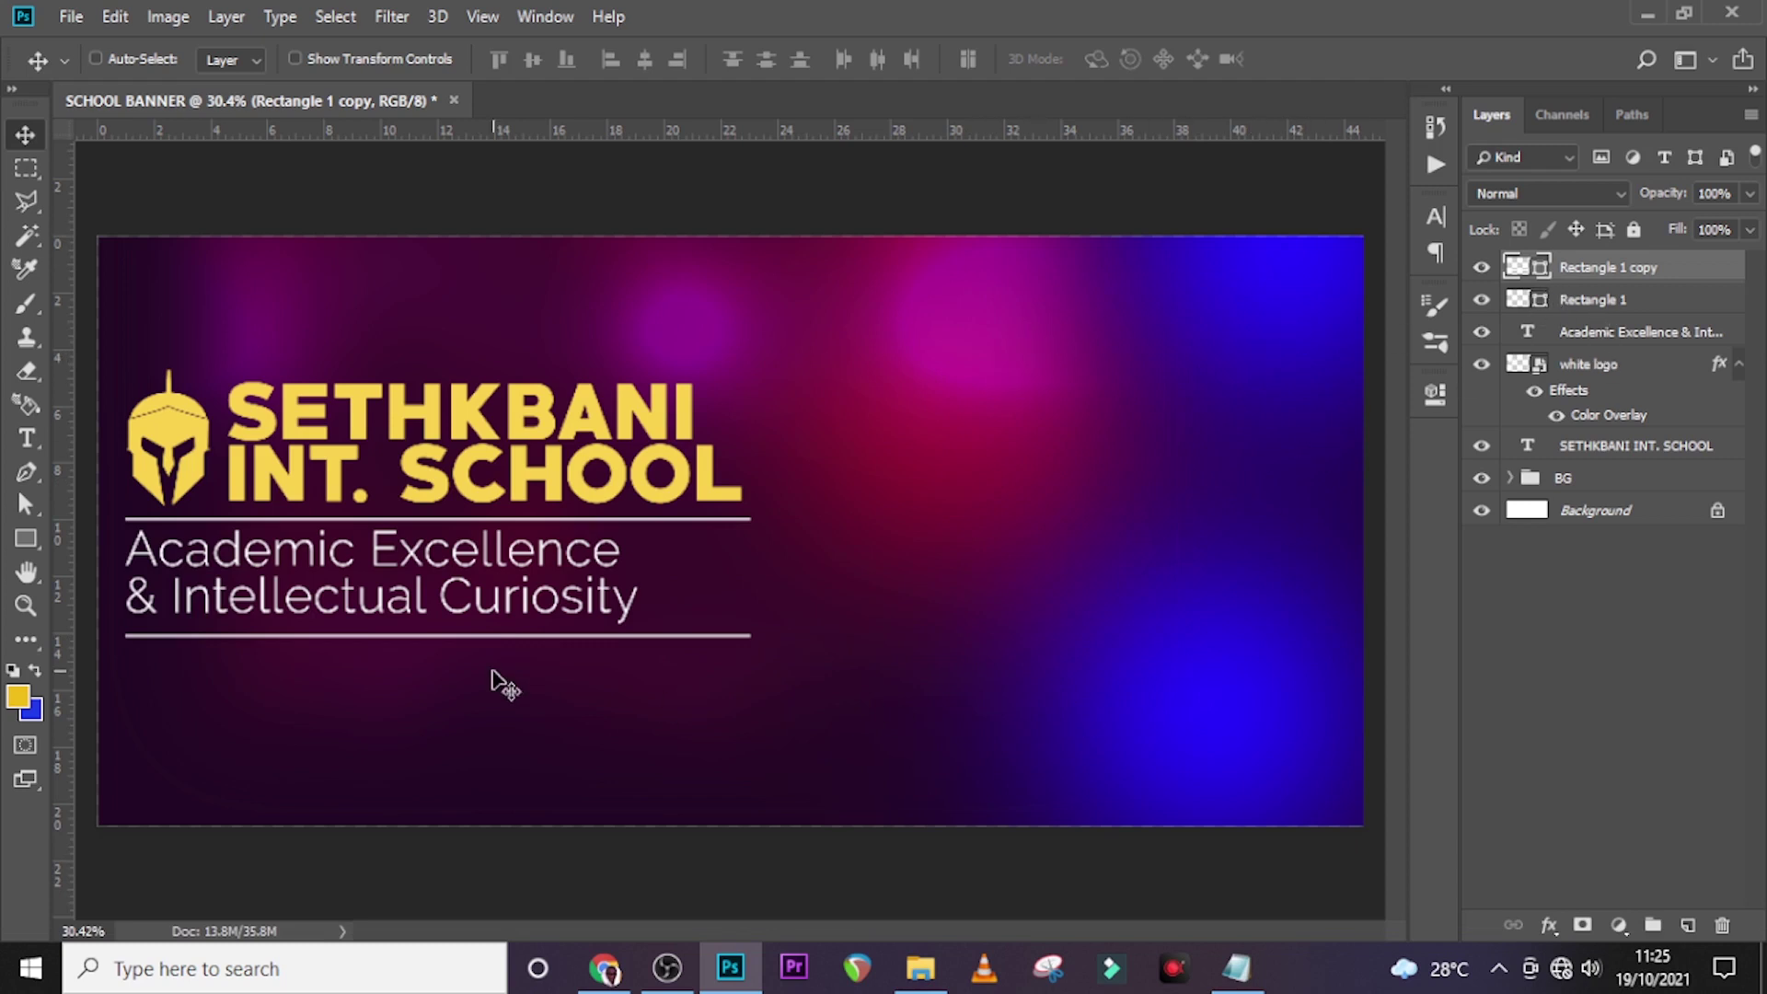
# Step: Add a text layer below the lower divider with "cretch | nursery | primary | jhs" copied from Notepad
pyautogui.press('t')
pyautogui.click(158, 678)
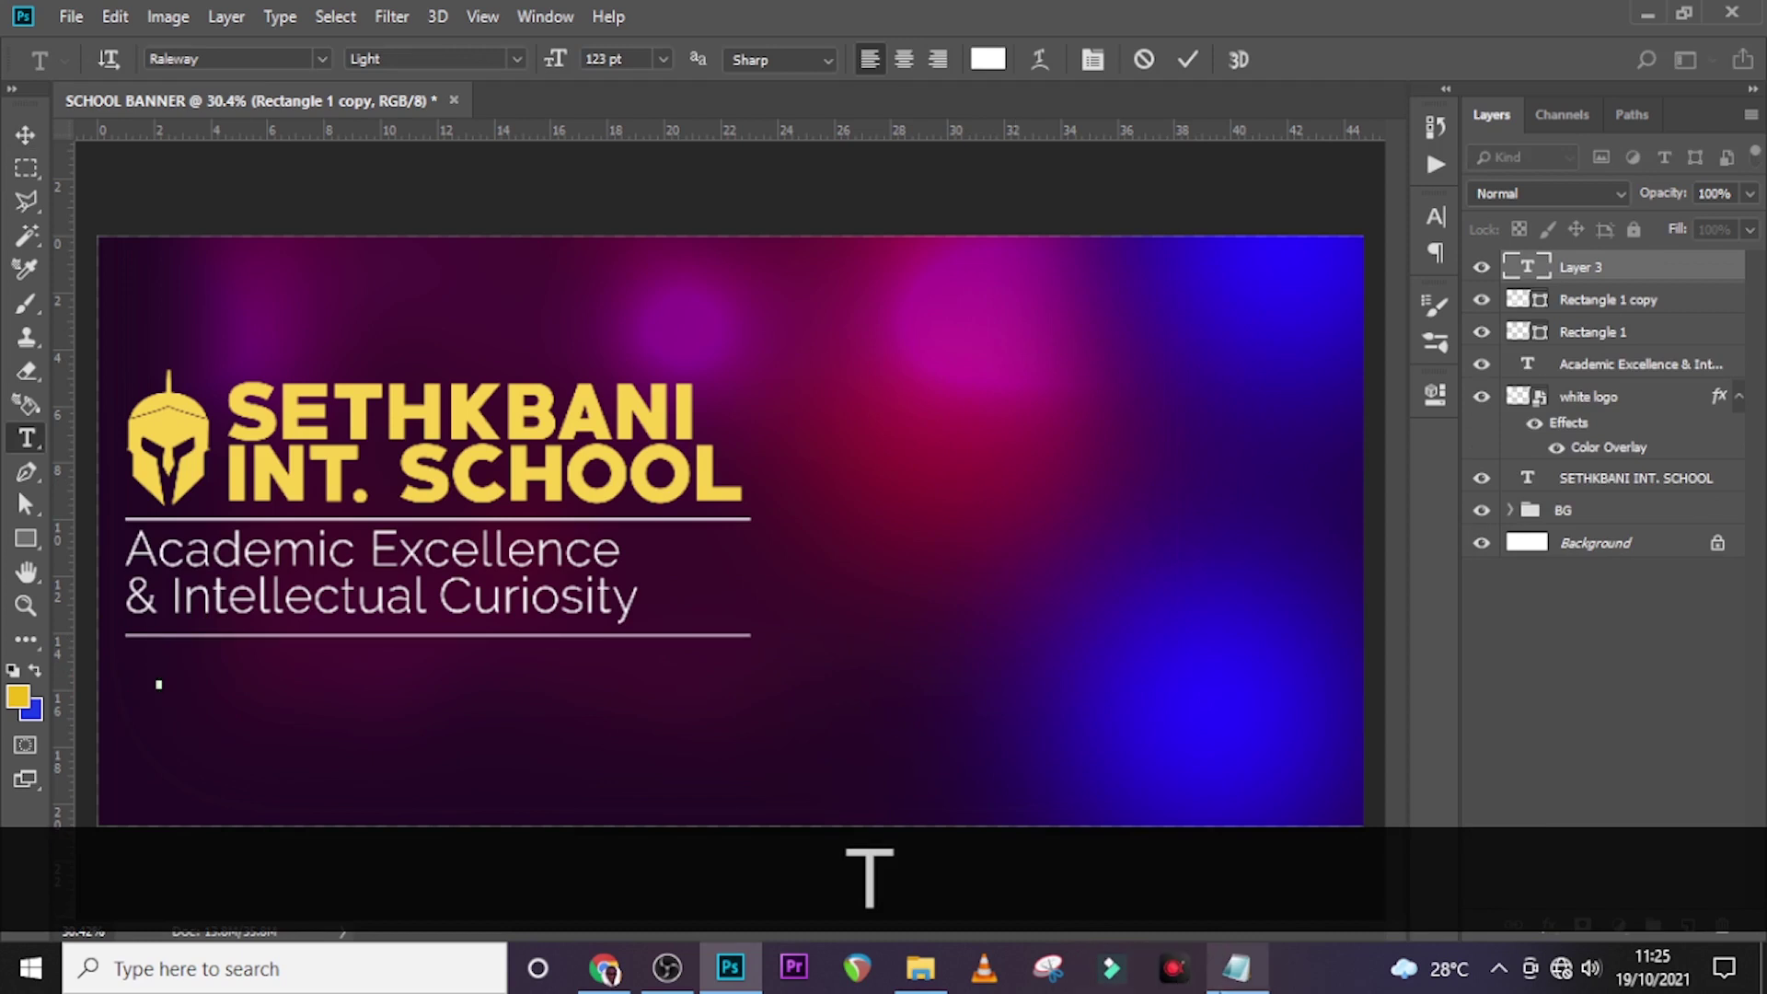
pyautogui.click(1237, 968)
pyautogui.moveTo(1082, 448); pyautogui.dragTo(747, 448)
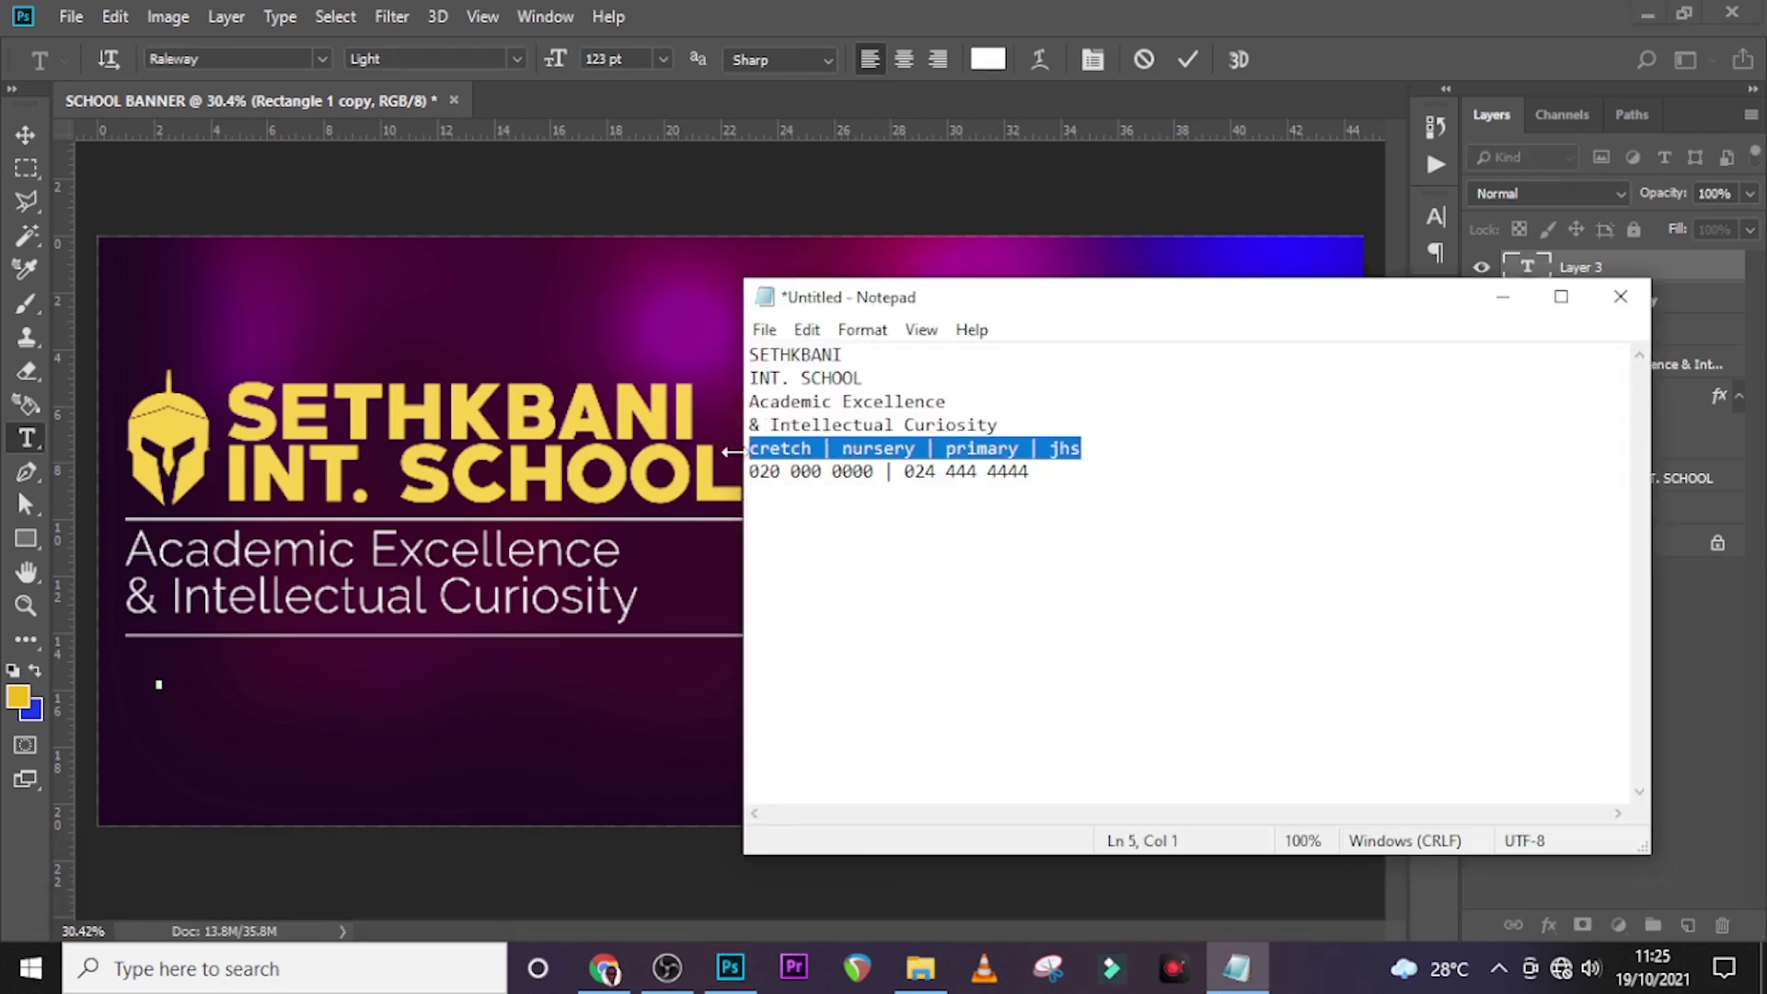
pyautogui.hotkey('ctrl', 'c')
pyautogui.click(821, 11)
pyautogui.hotkey('ctrl', 'v')
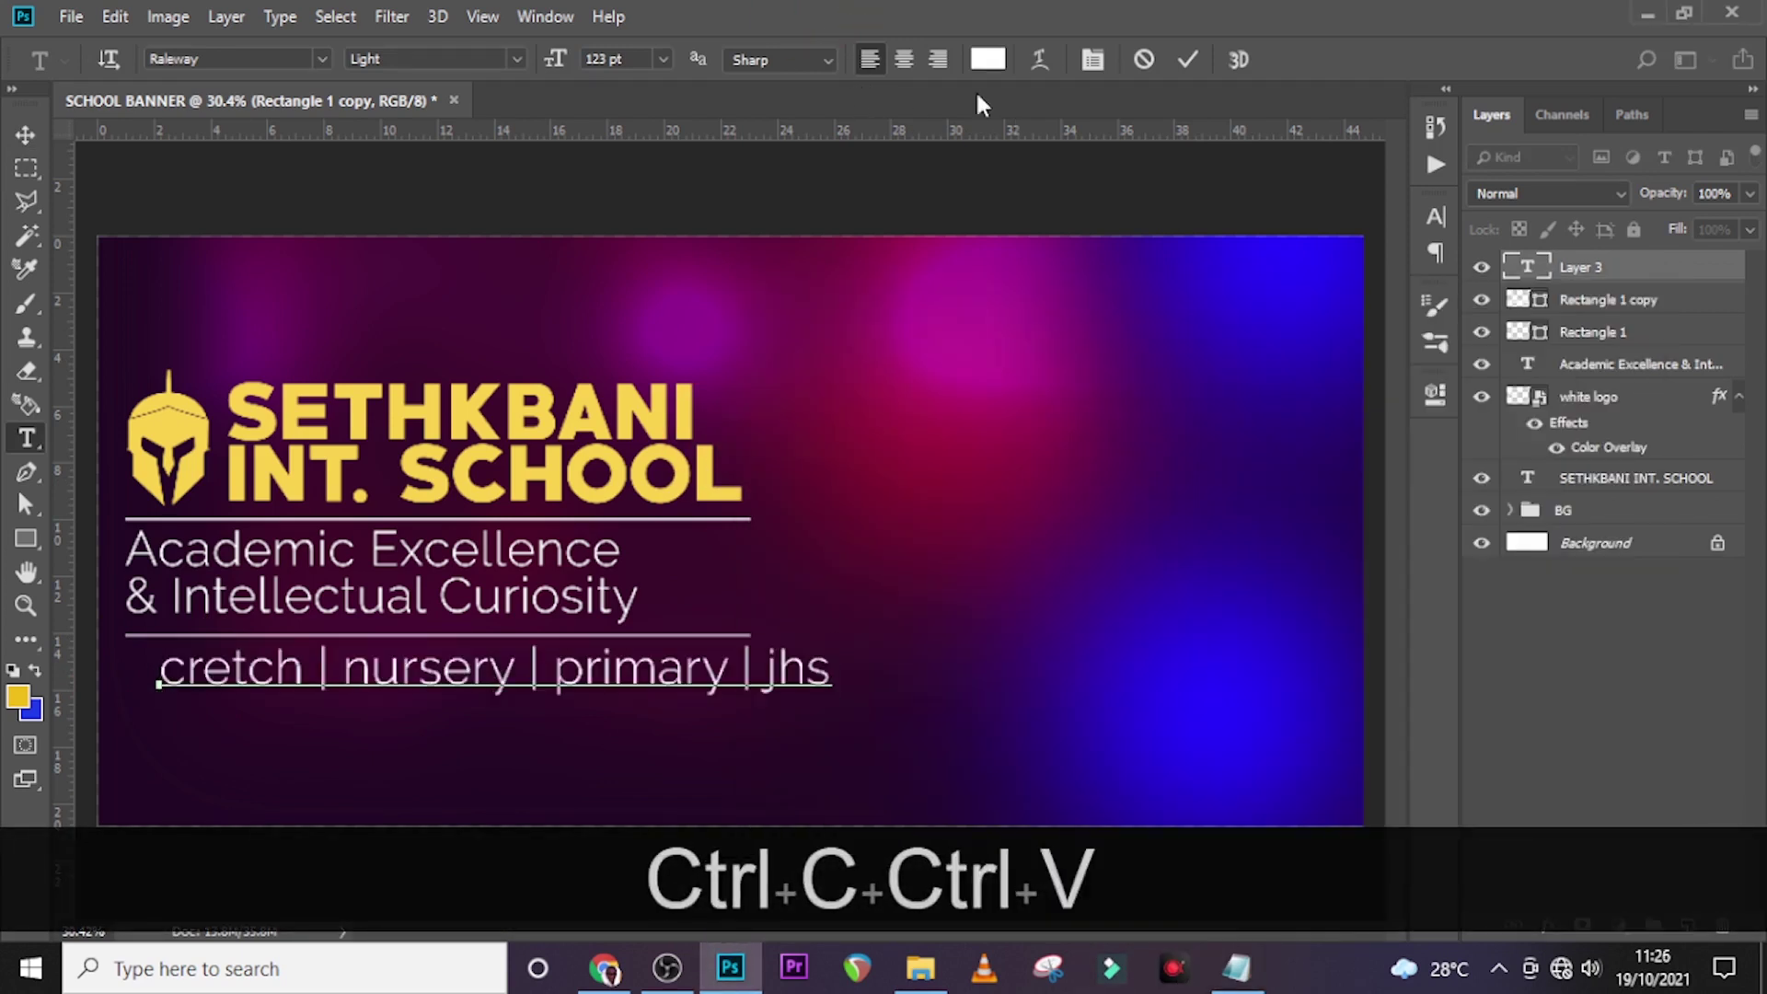
pyautogui.click(1592, 276)
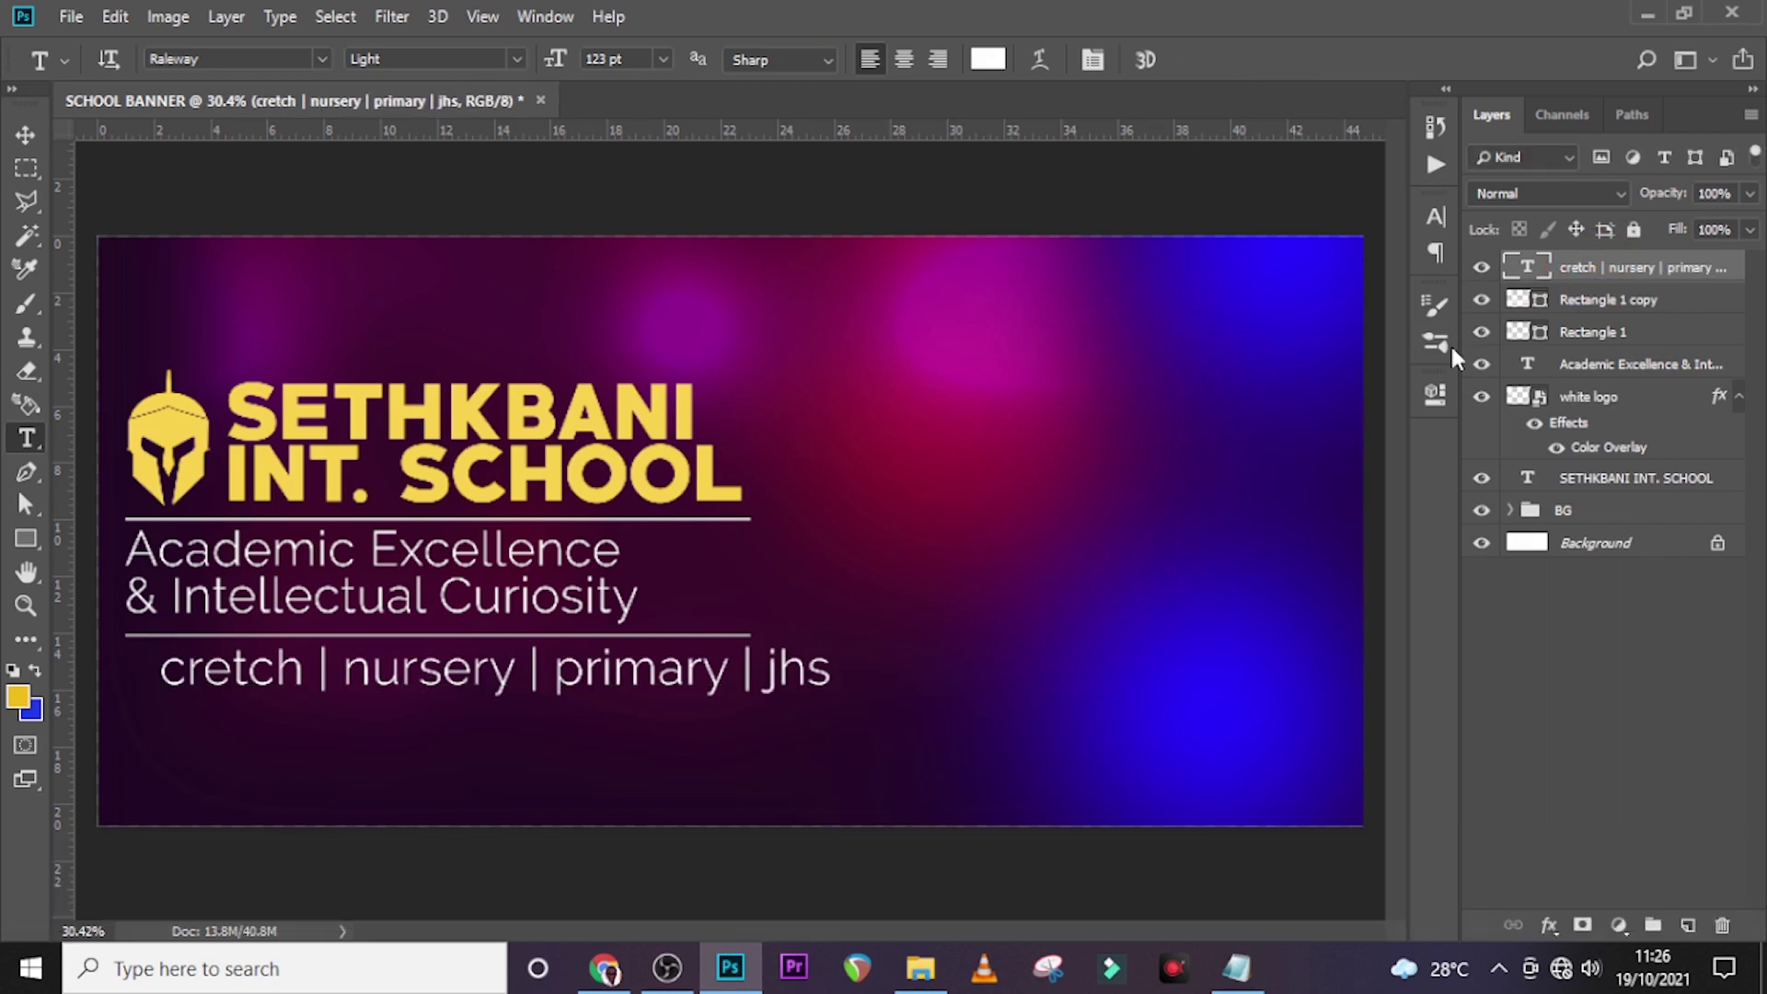
# Step: Show the guides and move the class levels text left to align with the logo's left guide
pyautogui.press('v')
pyautogui.moveTo(578, 681); pyautogui.dragTo(566, 679)
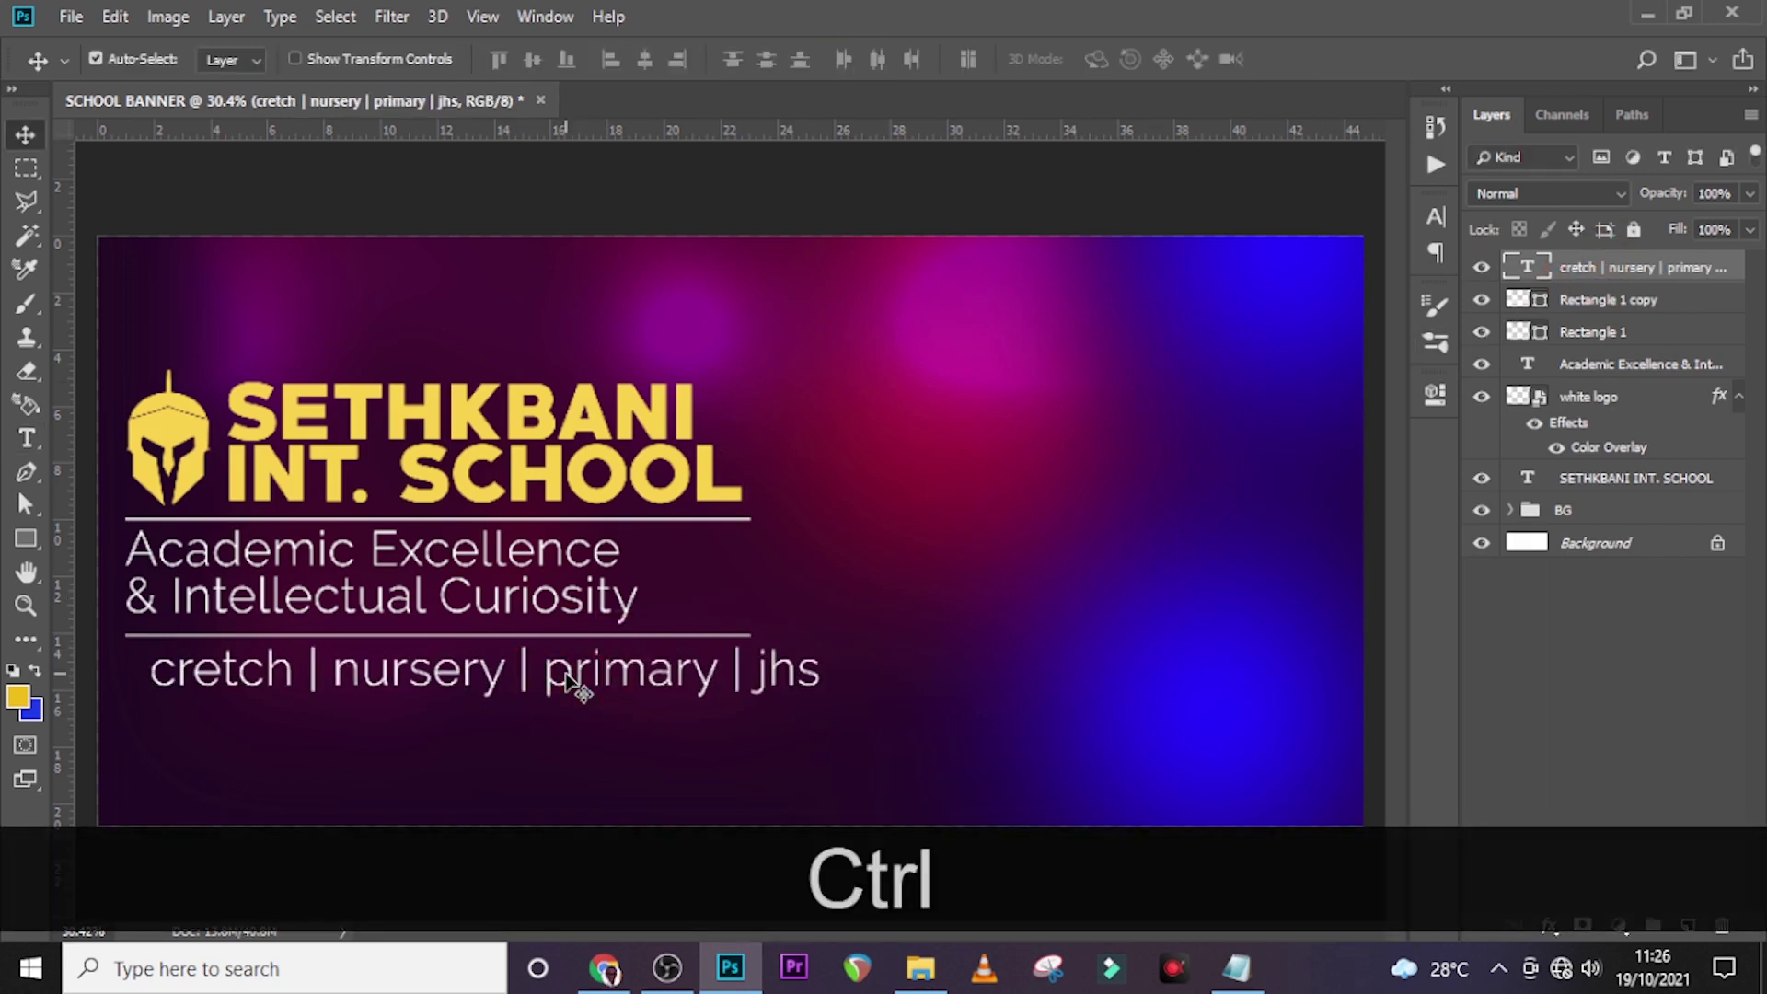
pyautogui.hotkey('ctrl', 'h')
pyautogui.hotkey('shift', 'Left')
pyautogui.hotkey('shift', 'Left')
pyautogui.hotkey('shift', 'Left')
pyautogui.hotkey('shift', 'Left')
pyautogui.hotkey('shift', 'Left')
pyautogui.hotkey('shift', 'Left')
pyautogui.hotkey('shift', 'Left')
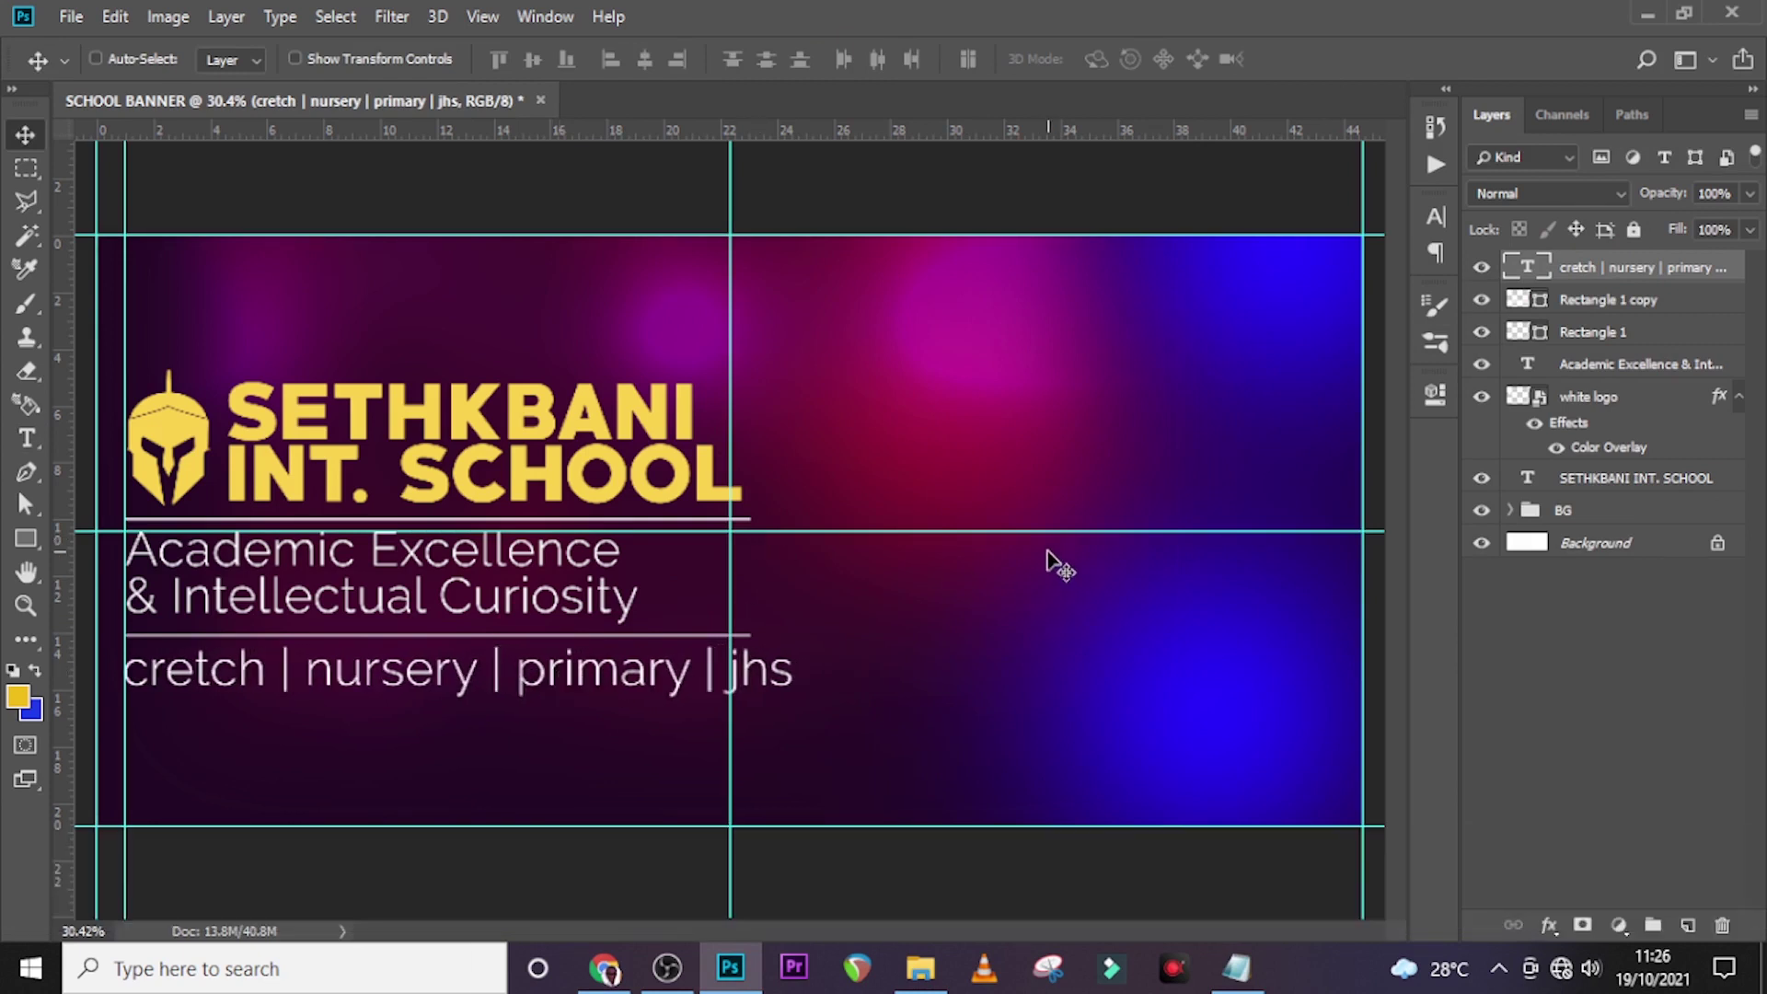
# Step: Set the class levels text to Helvetica at 72 pt
pyautogui.click(1438, 218)
pyautogui.click(1280, 247)
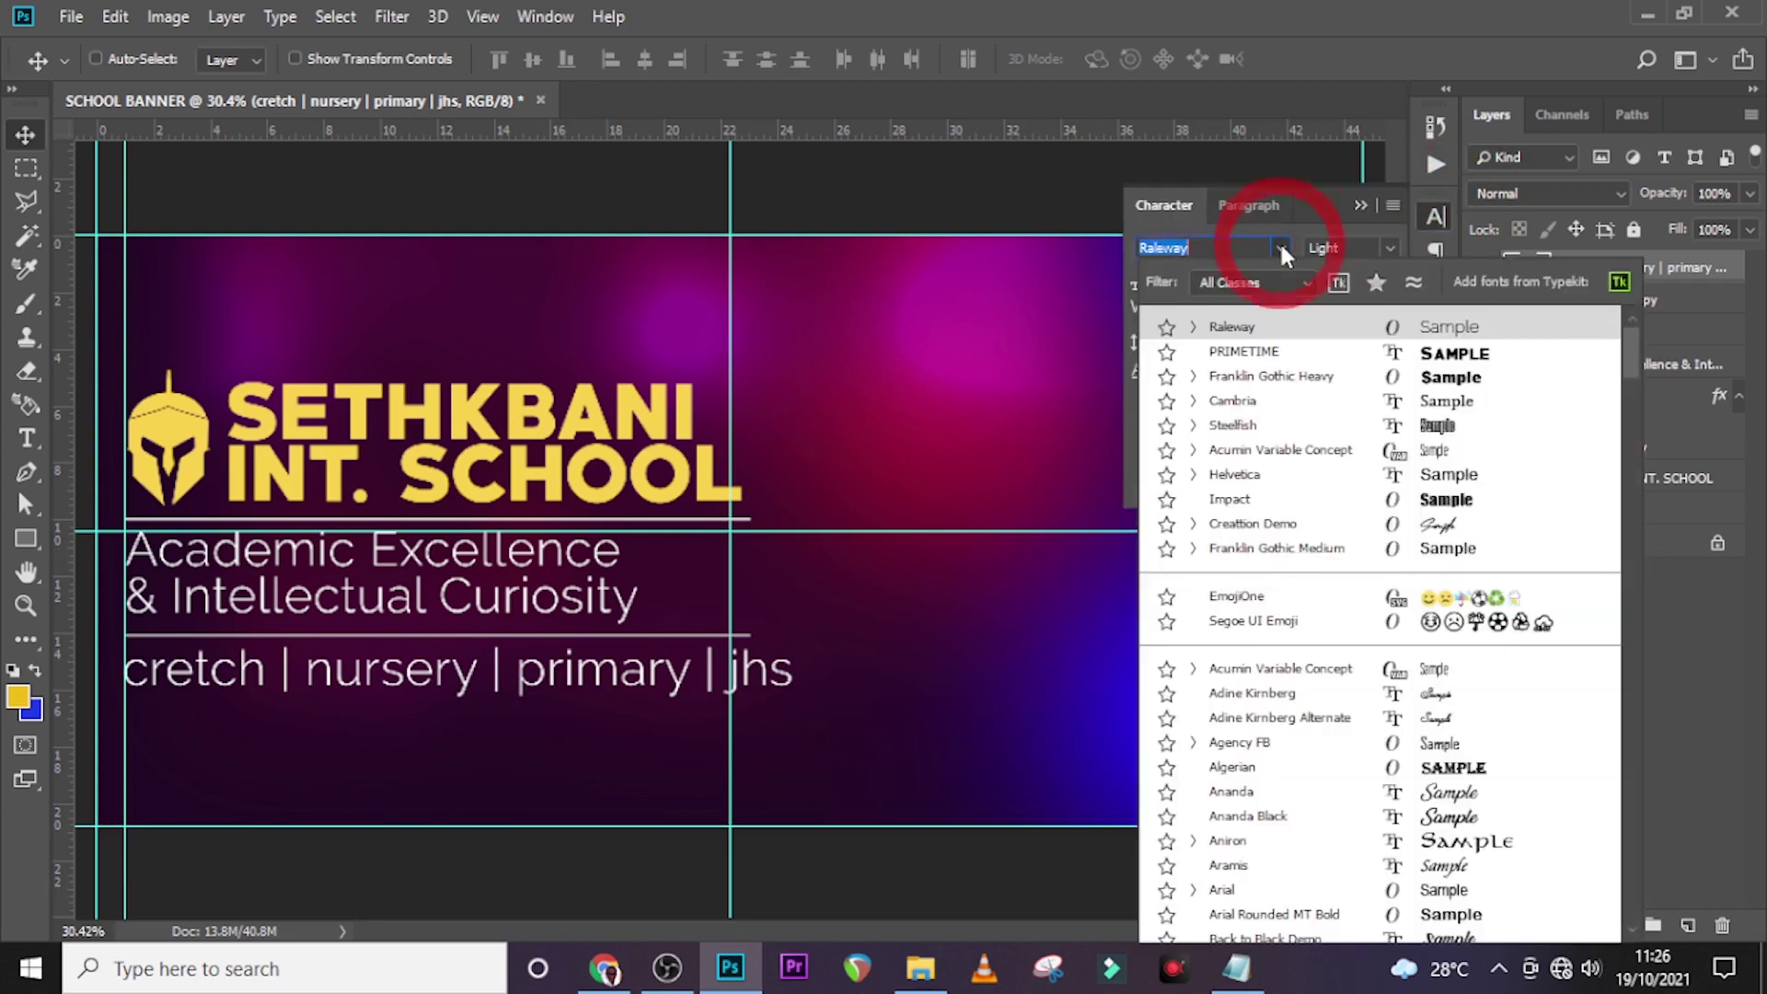
pyautogui.click(1238, 473)
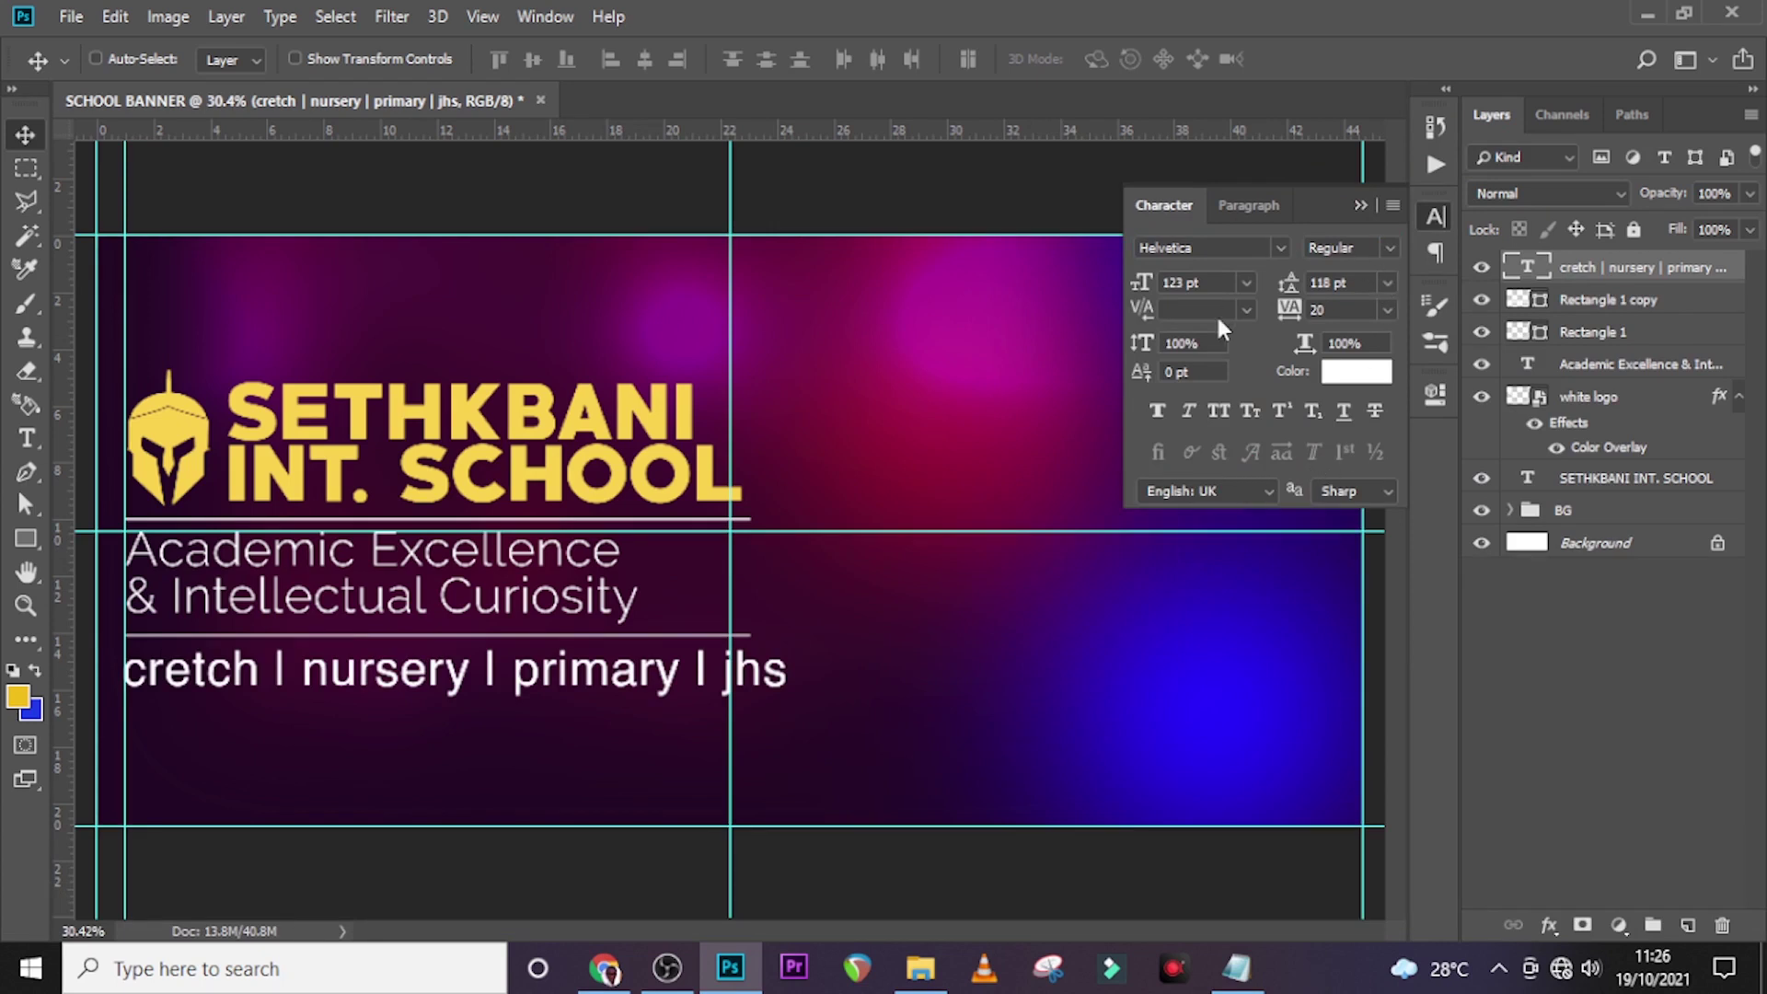
pyautogui.moveTo(1207, 284); pyautogui.dragTo(1161, 283)
pyautogui.write('72')
pyautogui.press('Return')
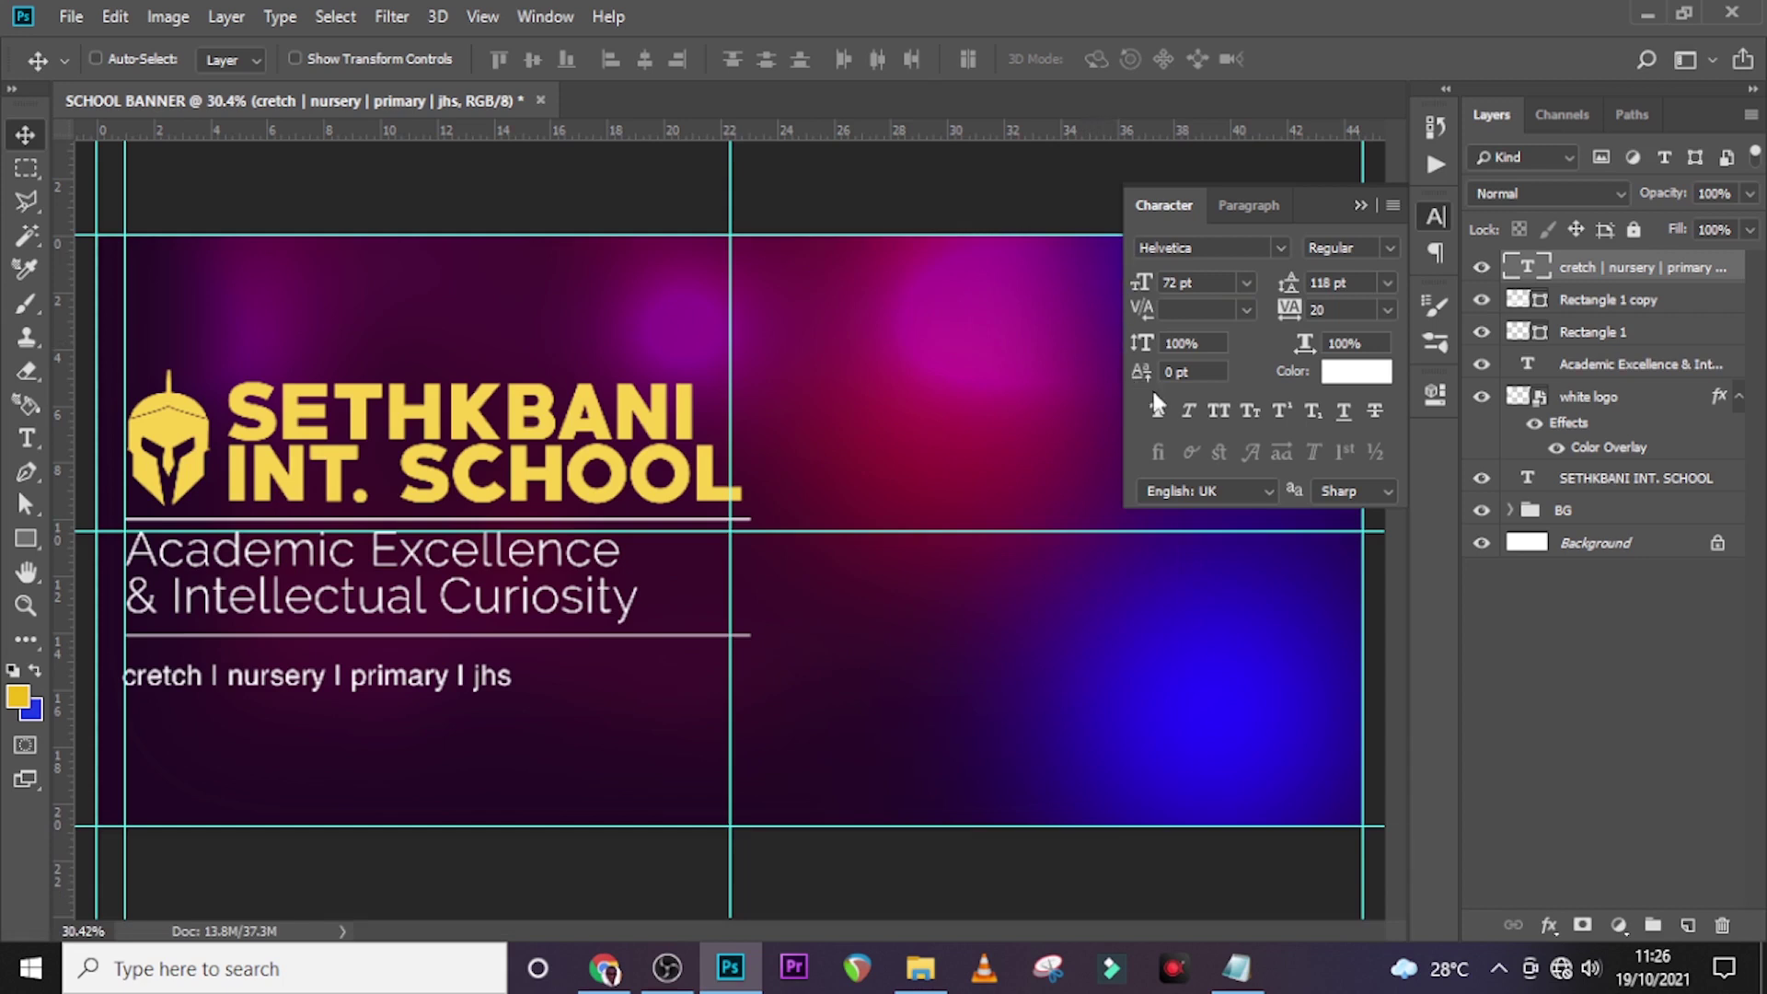
# Step: Apply faux bold and all caps to the class levels text, leaving faux italic off
pyautogui.click(1158, 412)
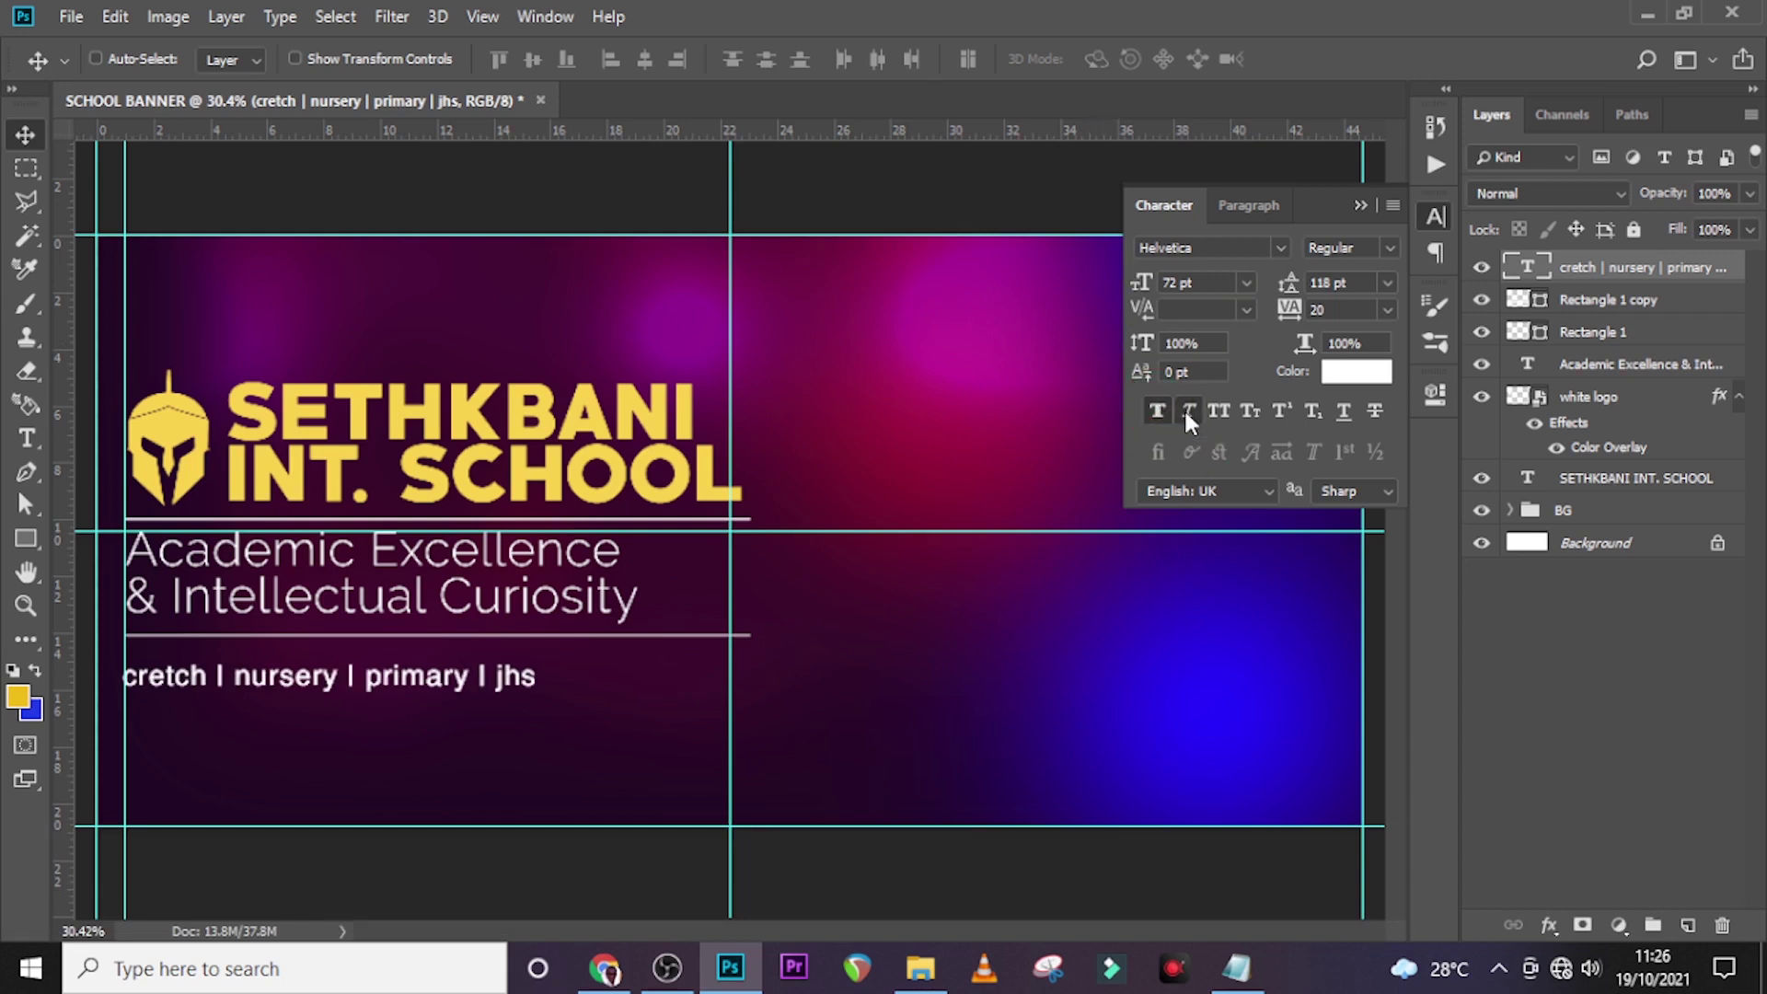
pyautogui.click(1187, 417)
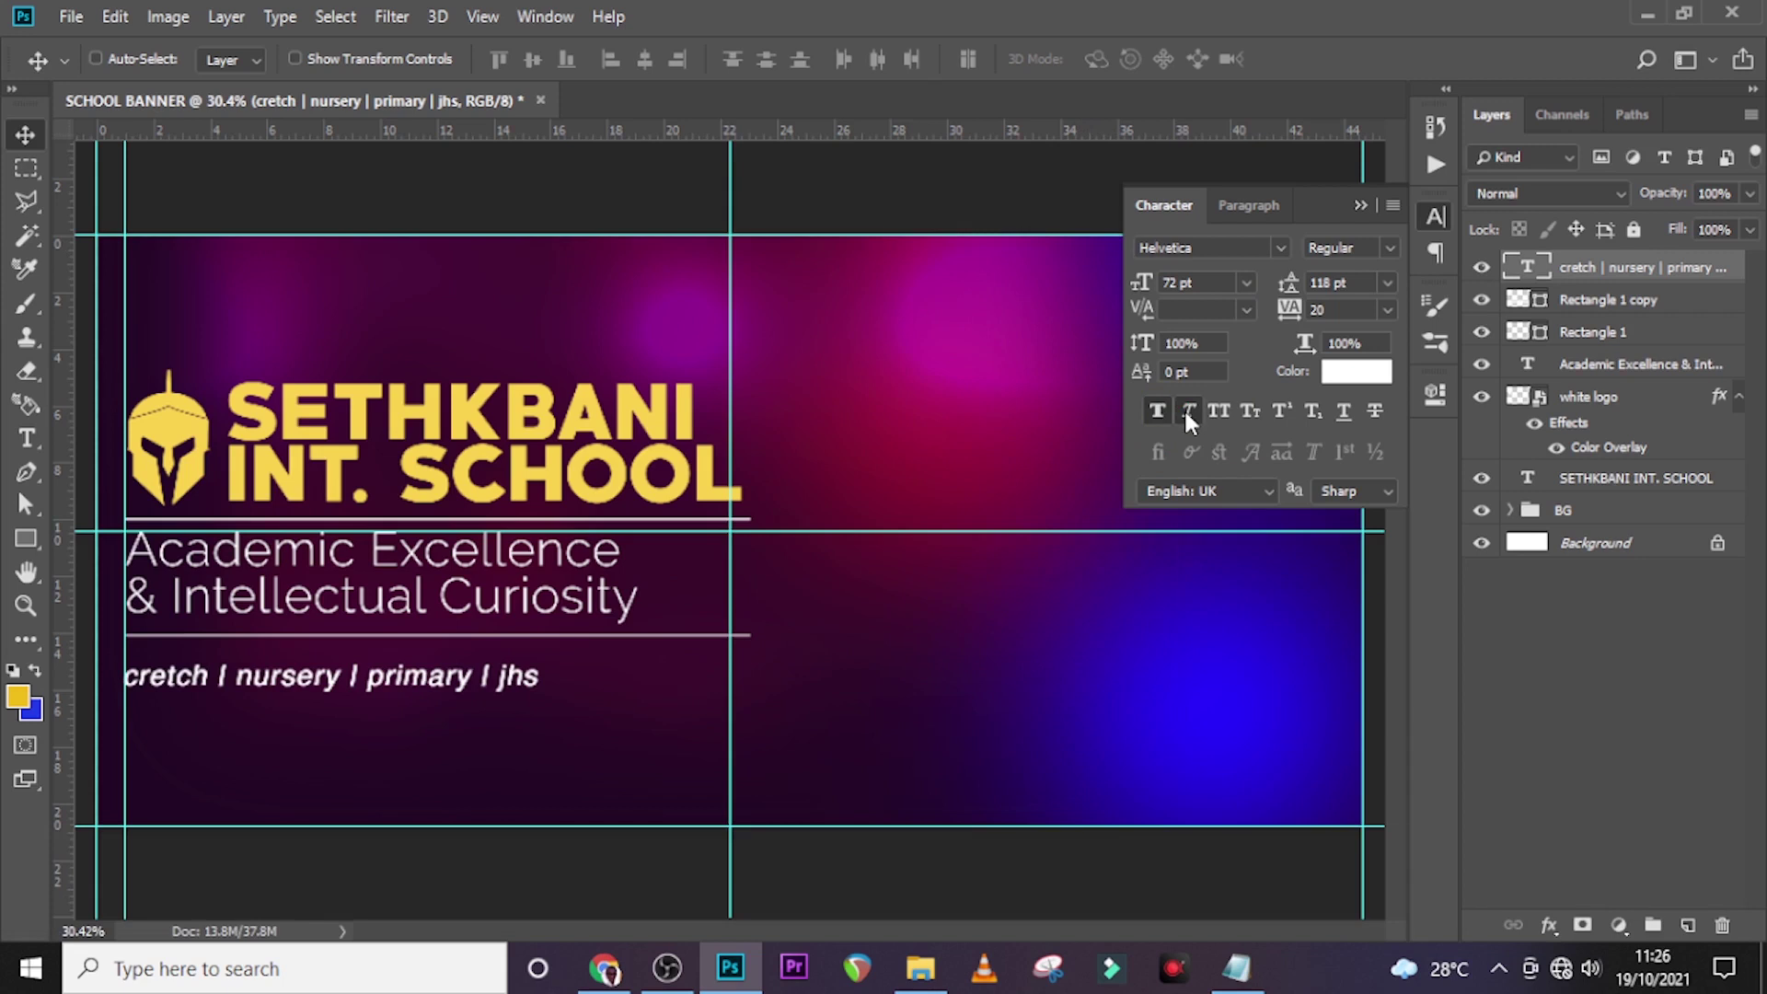
pyautogui.click(1186, 411)
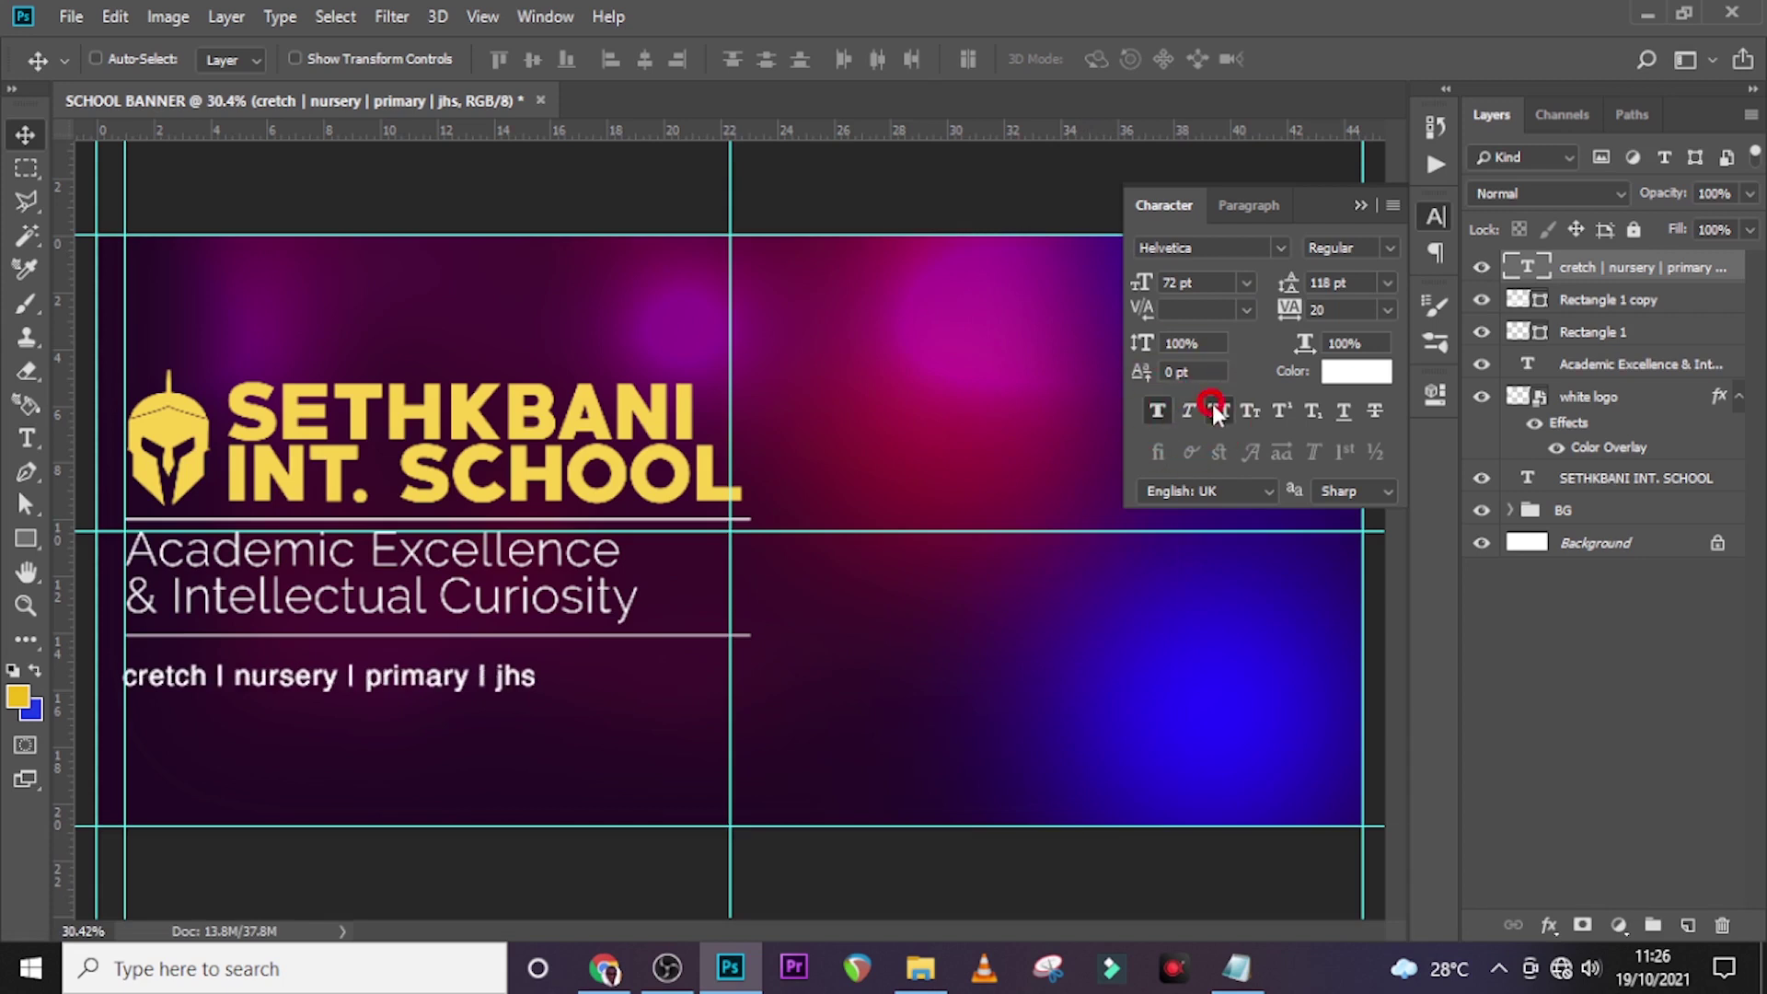
pyautogui.click(1213, 406)
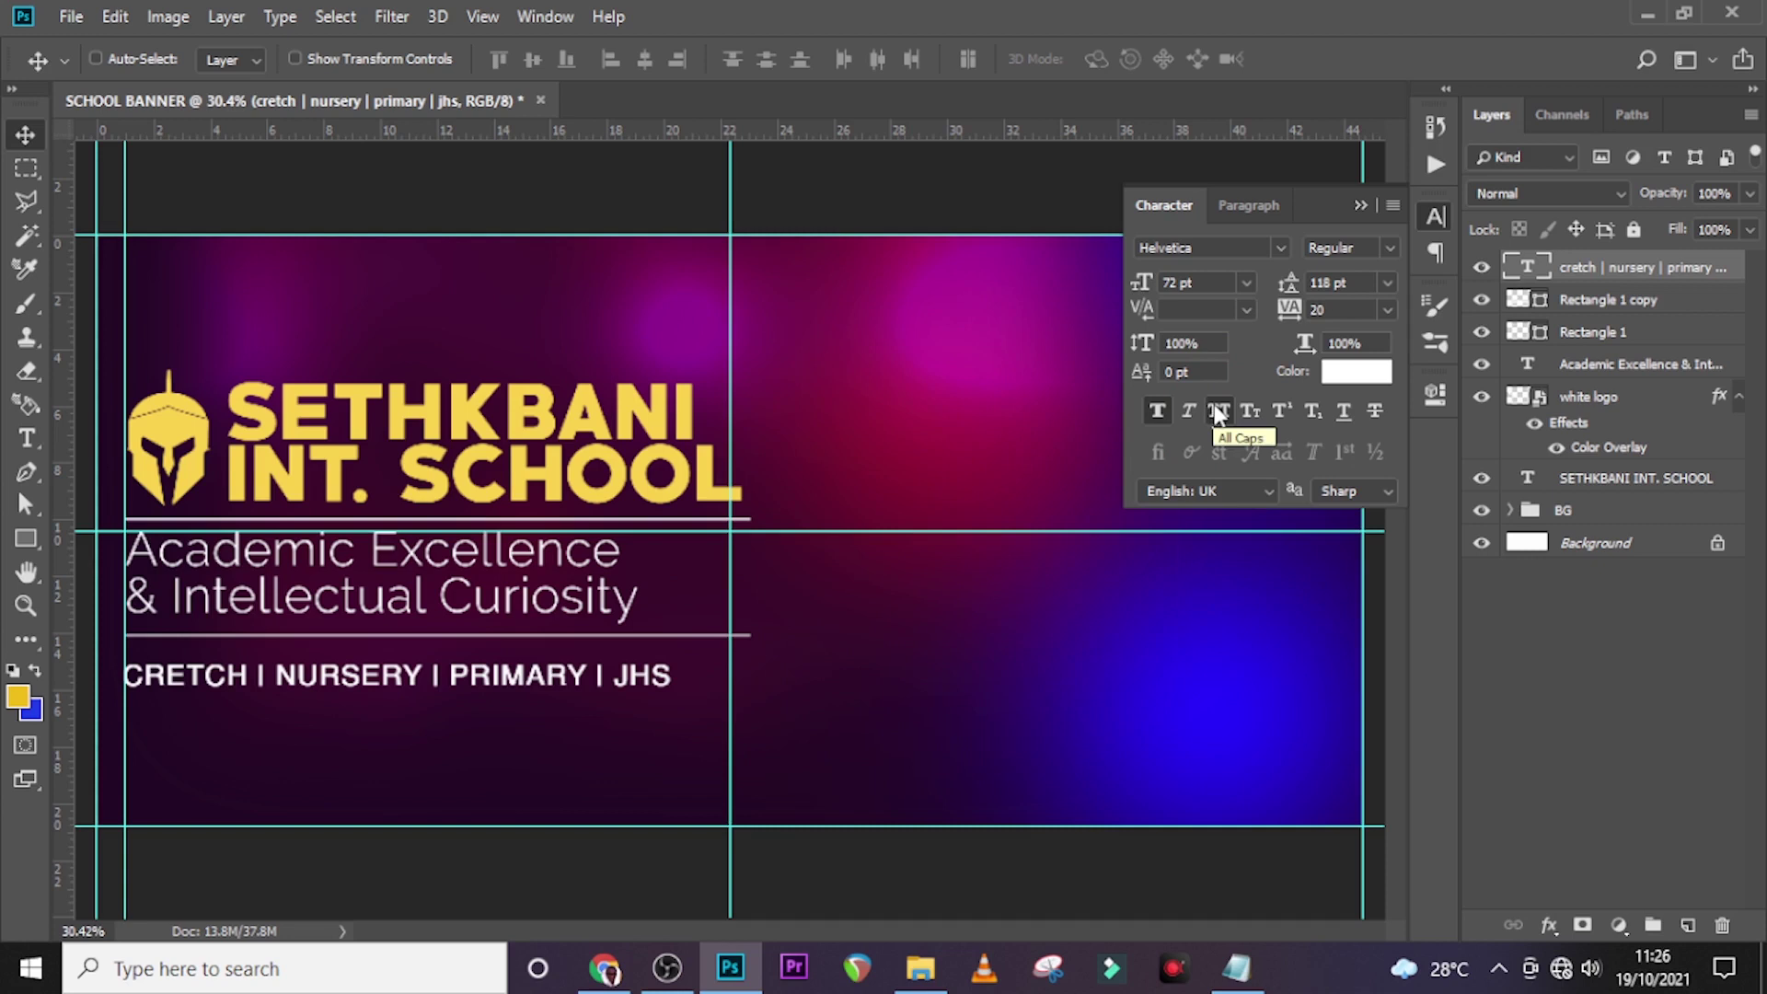
# Step: Set the tagline's tracking to 0 and select the SETHKBANI INT. SCHOOL text layer
pyautogui.click(1601, 366)
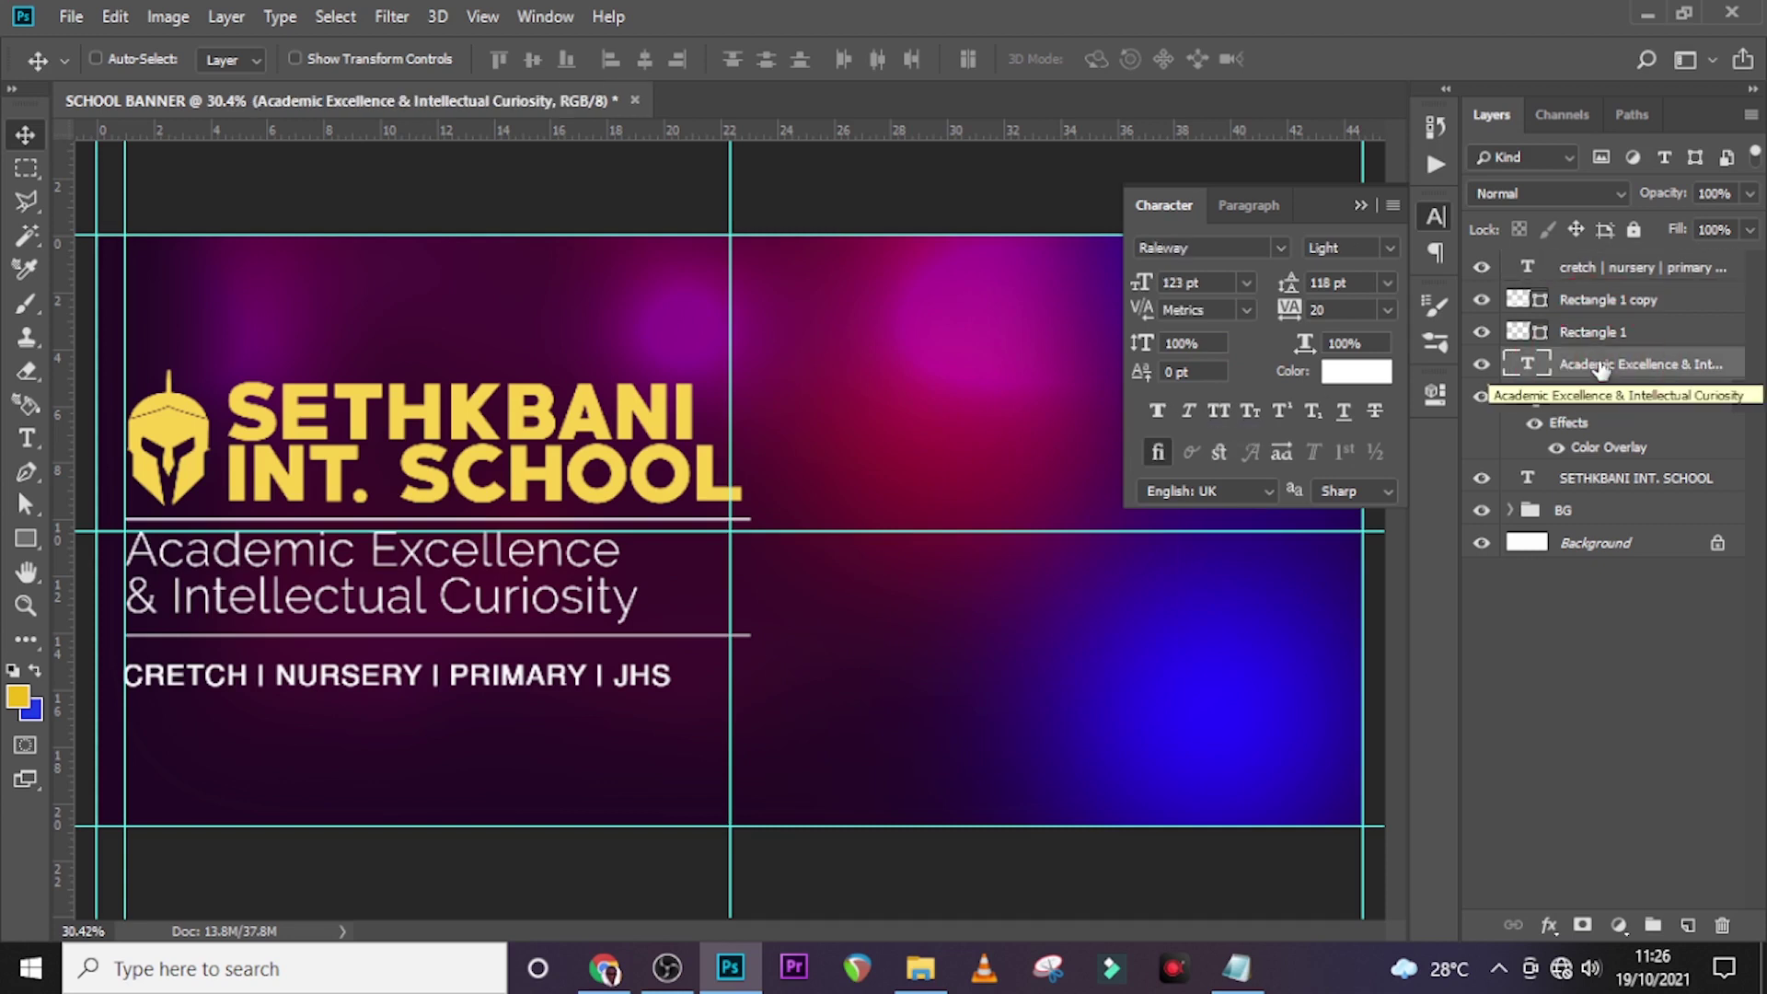
pyautogui.click(1281, 310)
pyautogui.write('0')
pyautogui.press('Return')
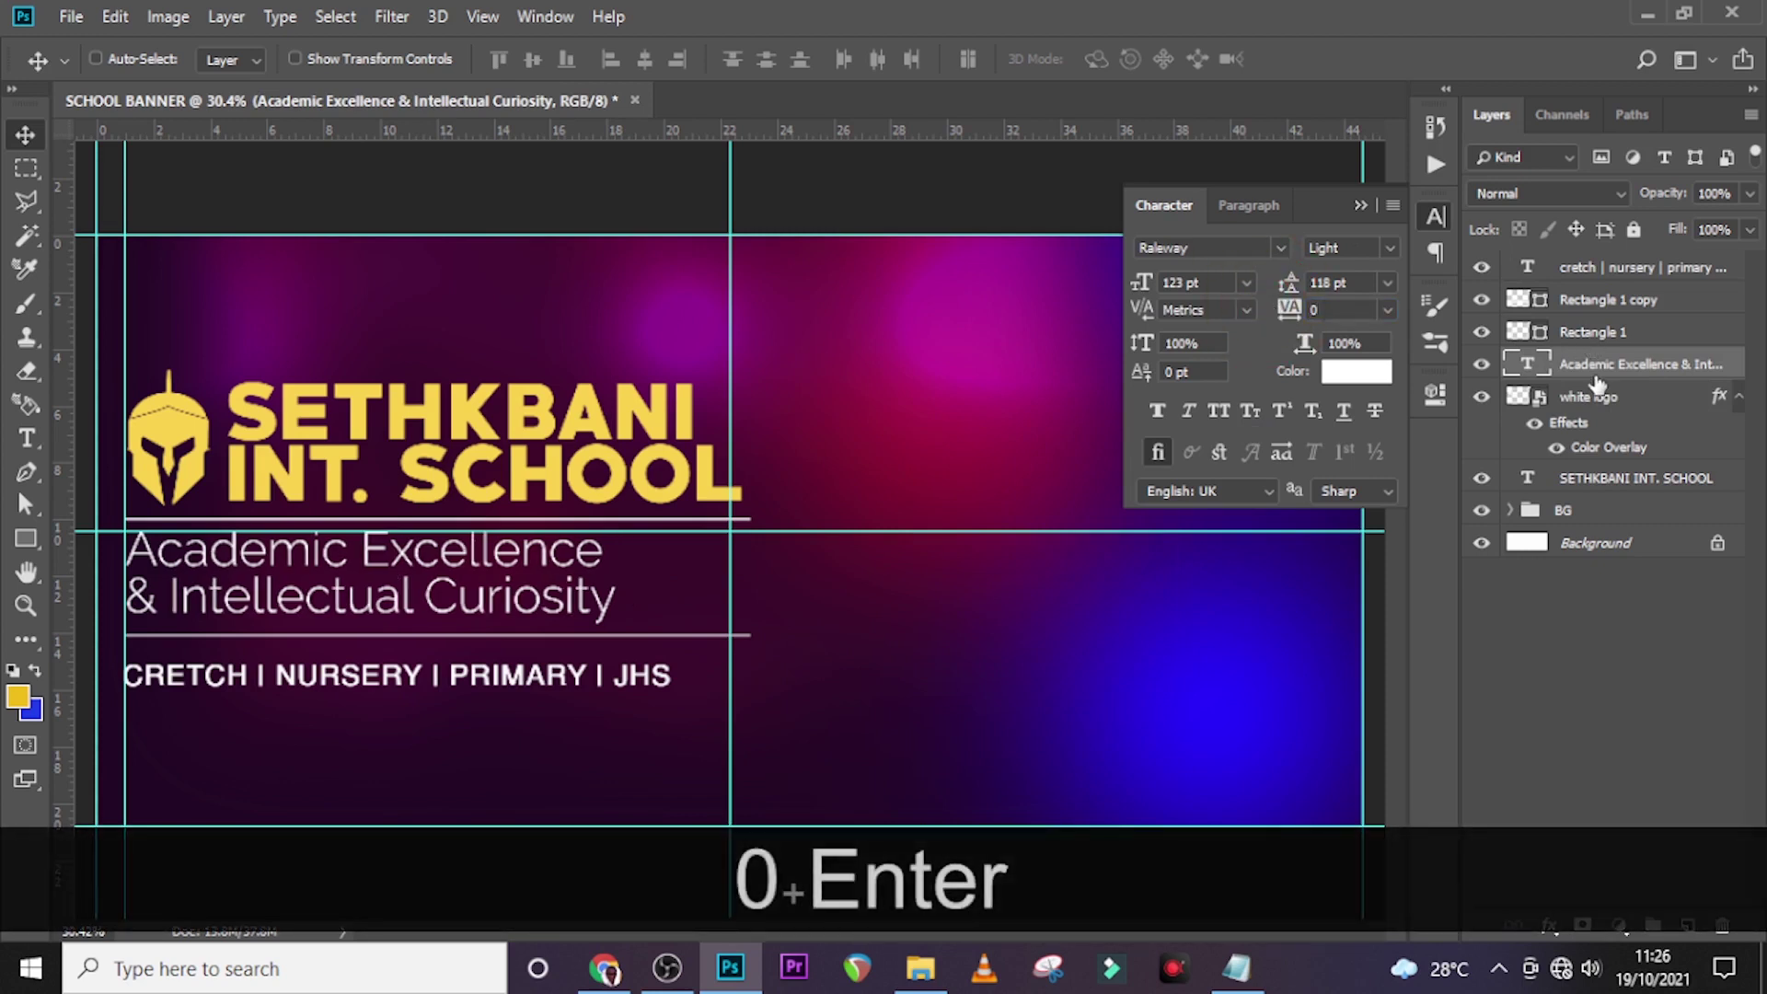
pyautogui.click(1612, 480)
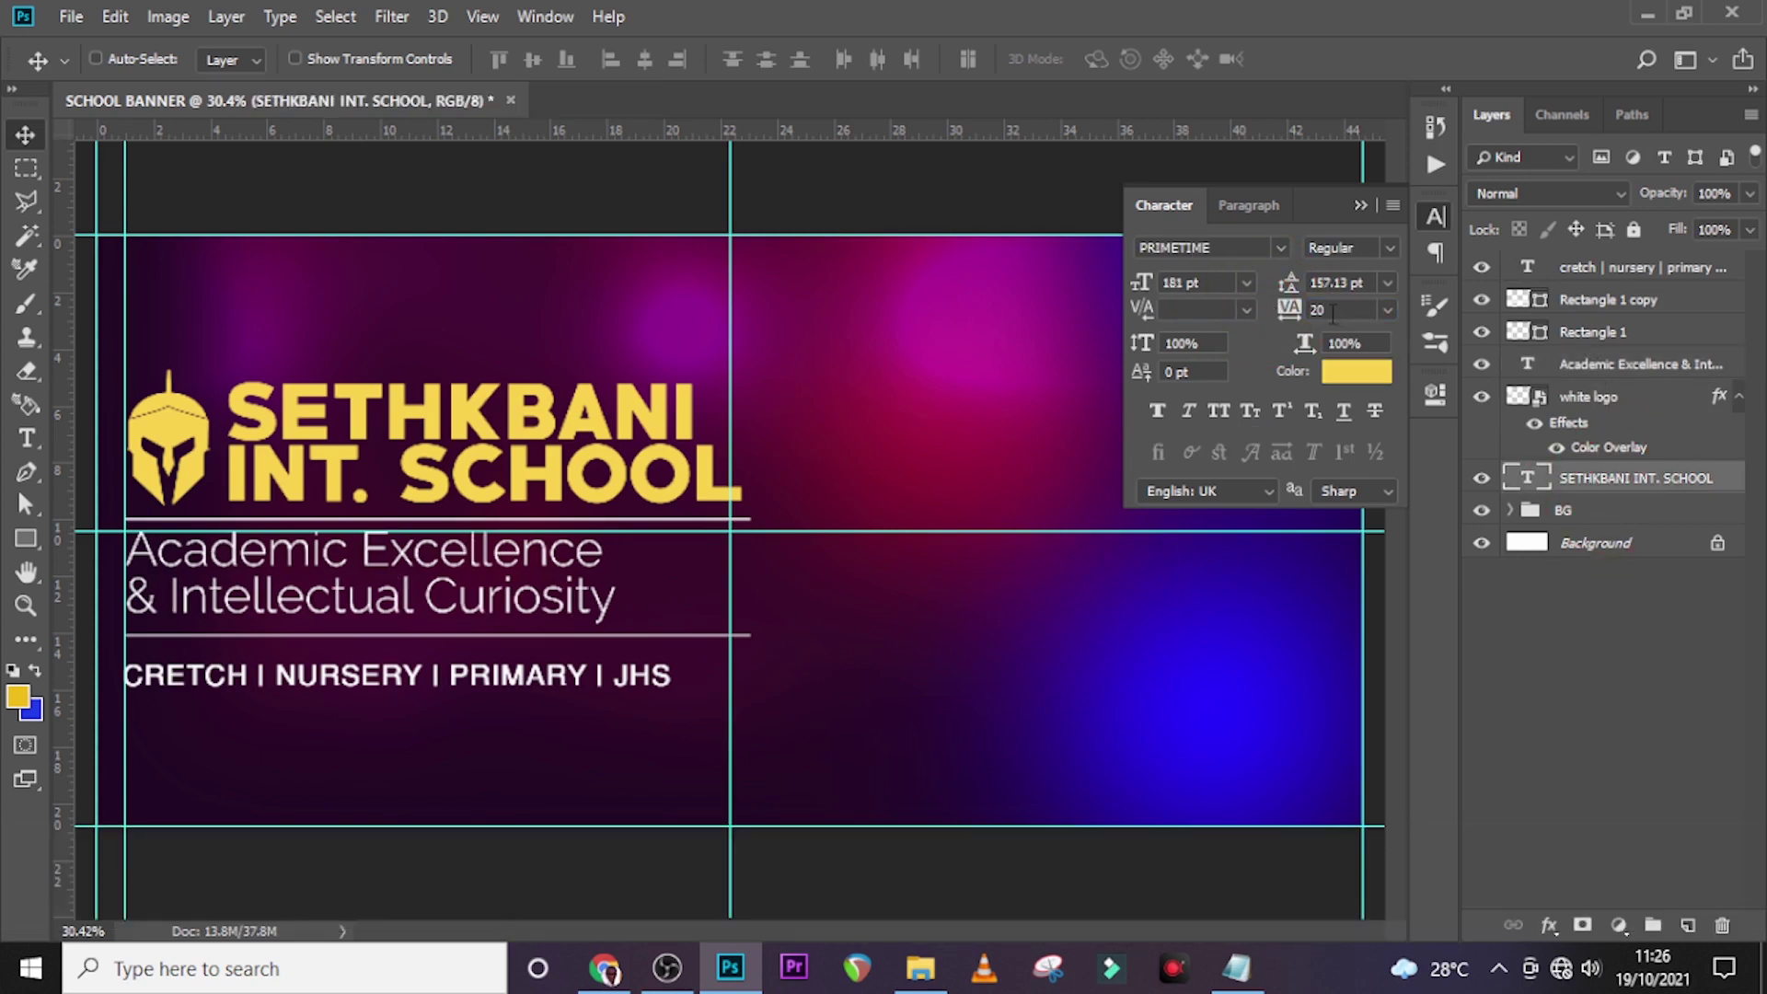
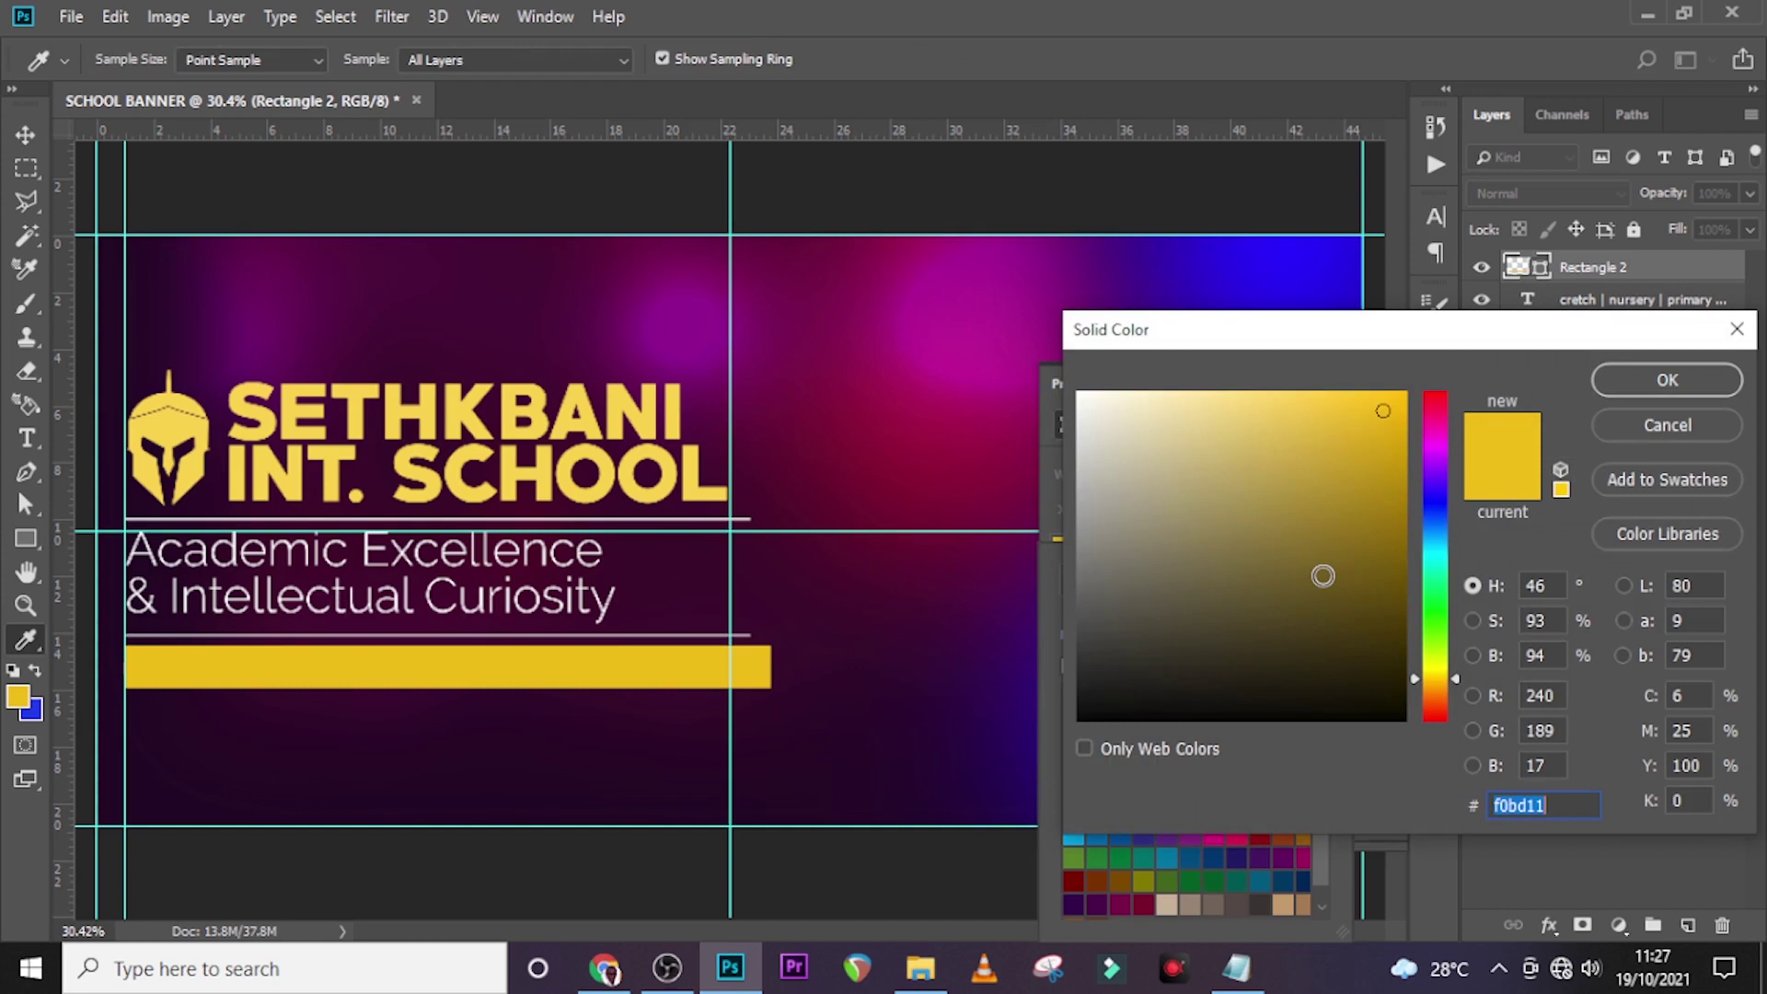
# Step: Fill the bar below the lower divider with pink (fc025b) and place its layer beneath the class levels text
pyautogui.write('FC')
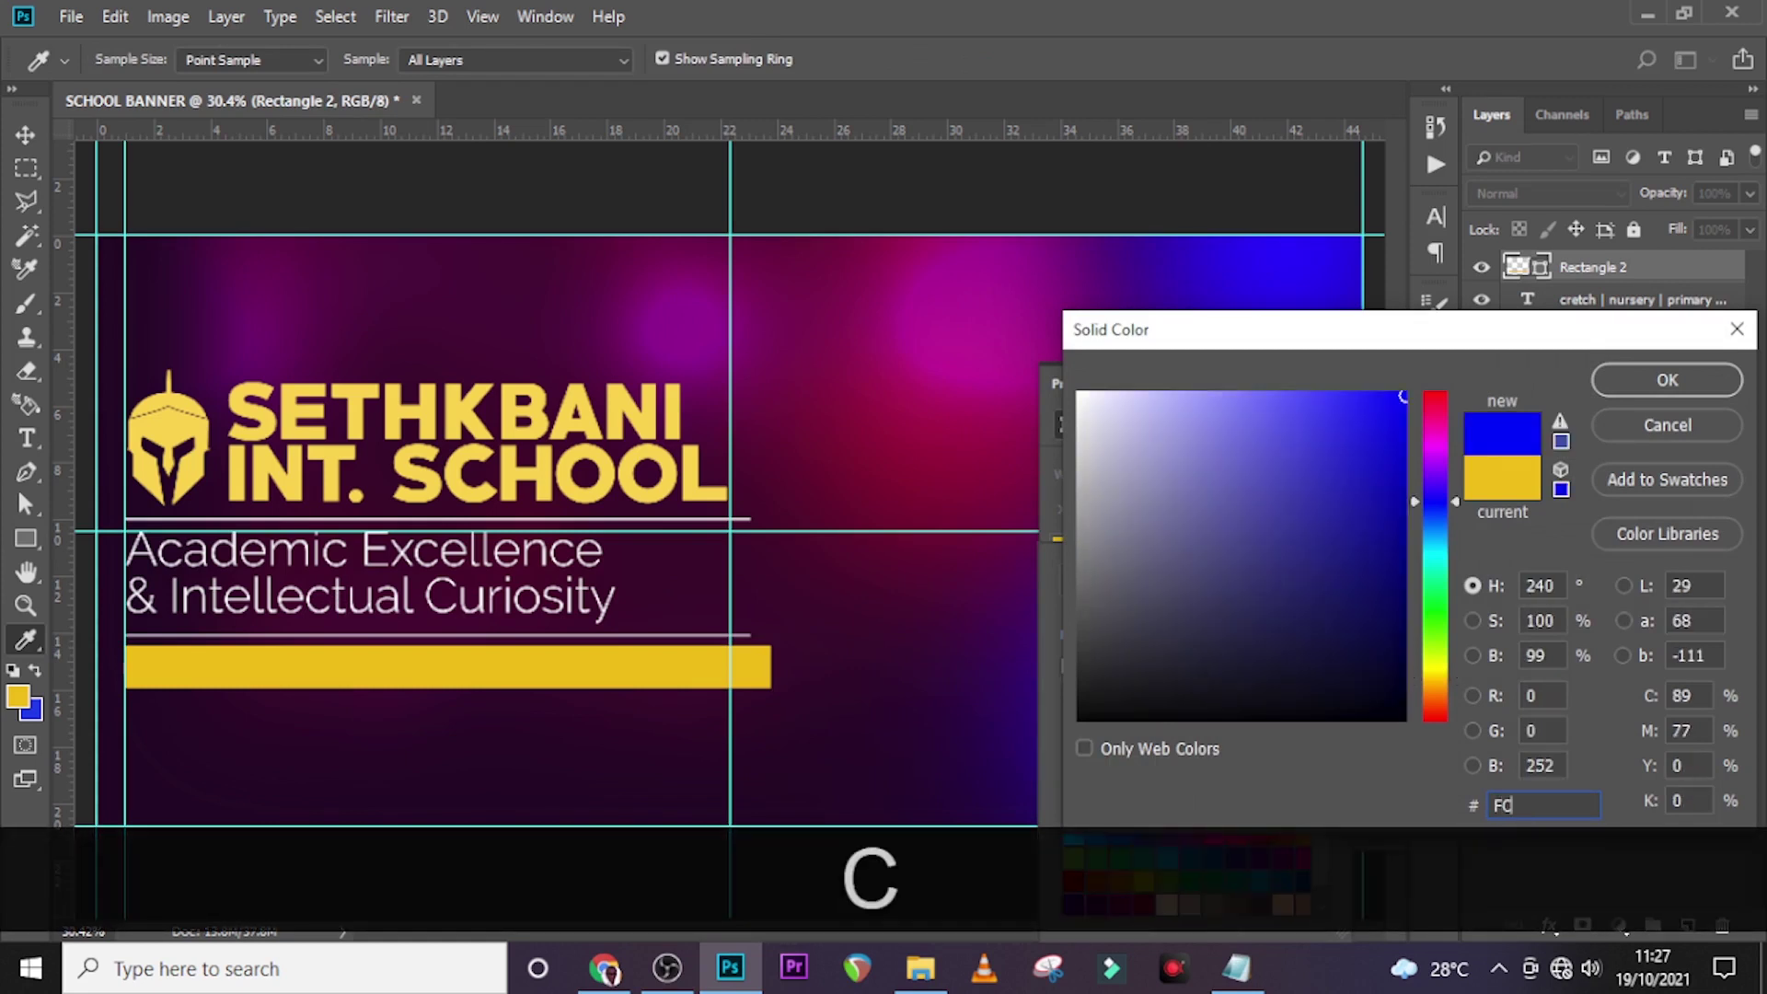
pyautogui.write('0')
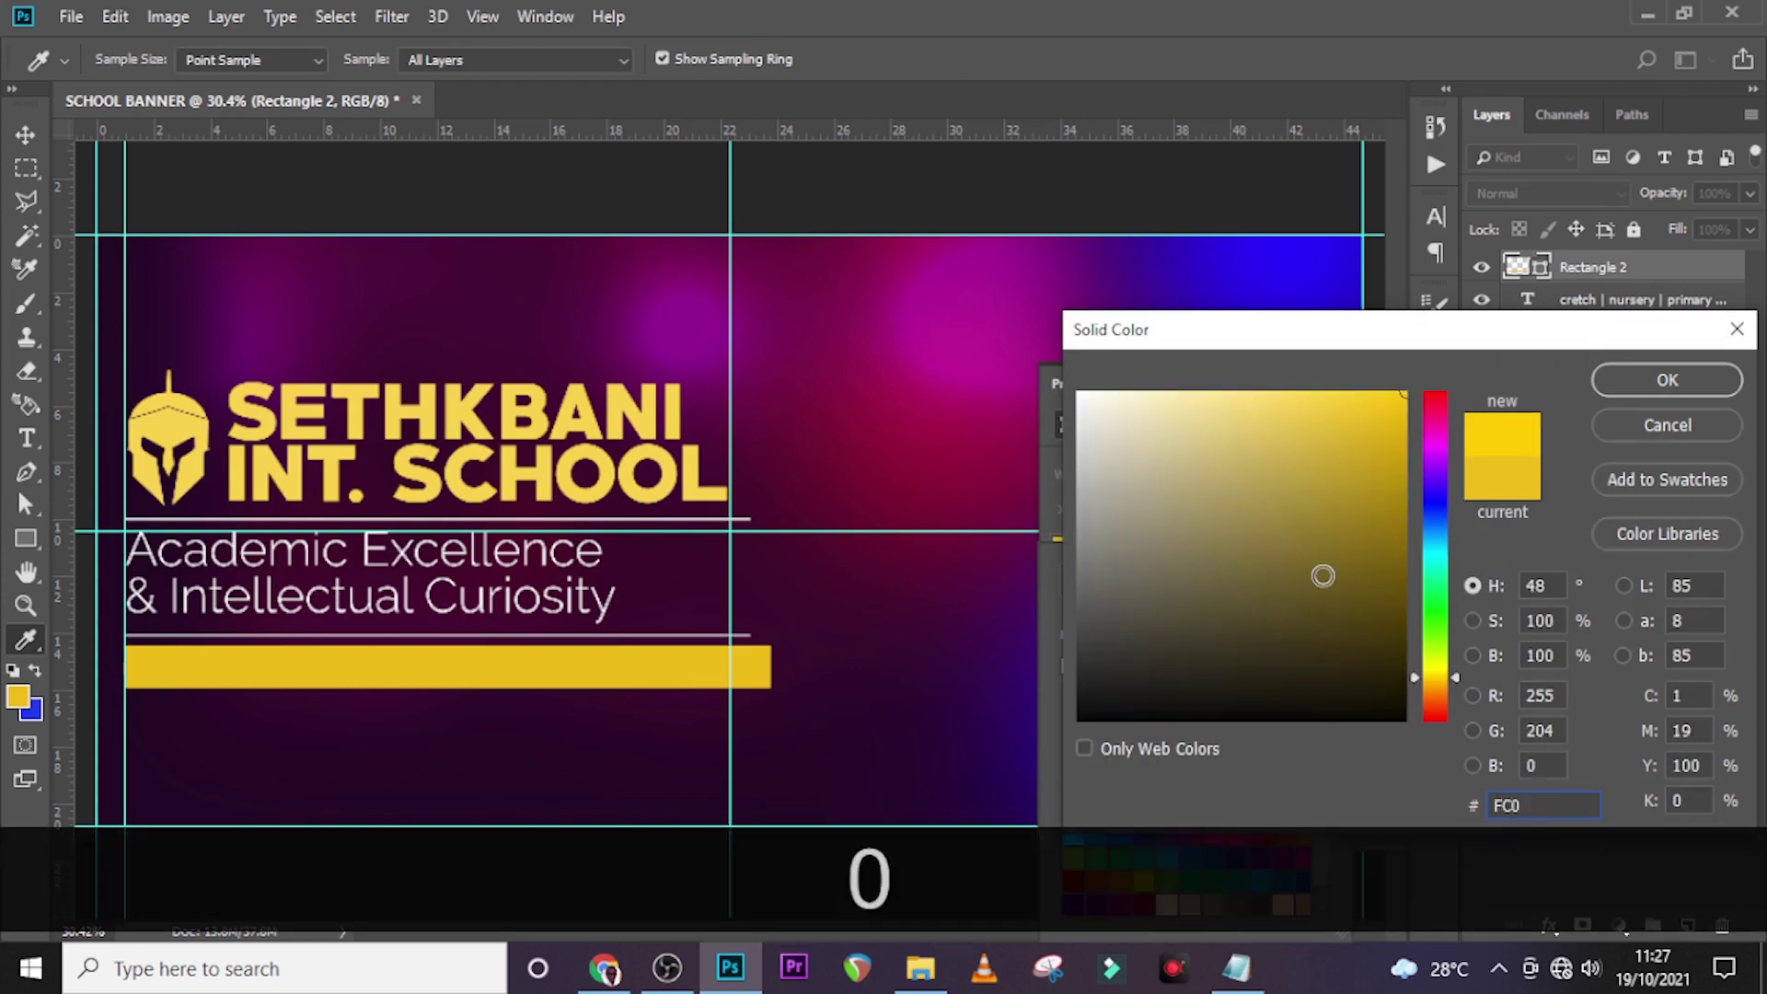
pyautogui.write('25B')
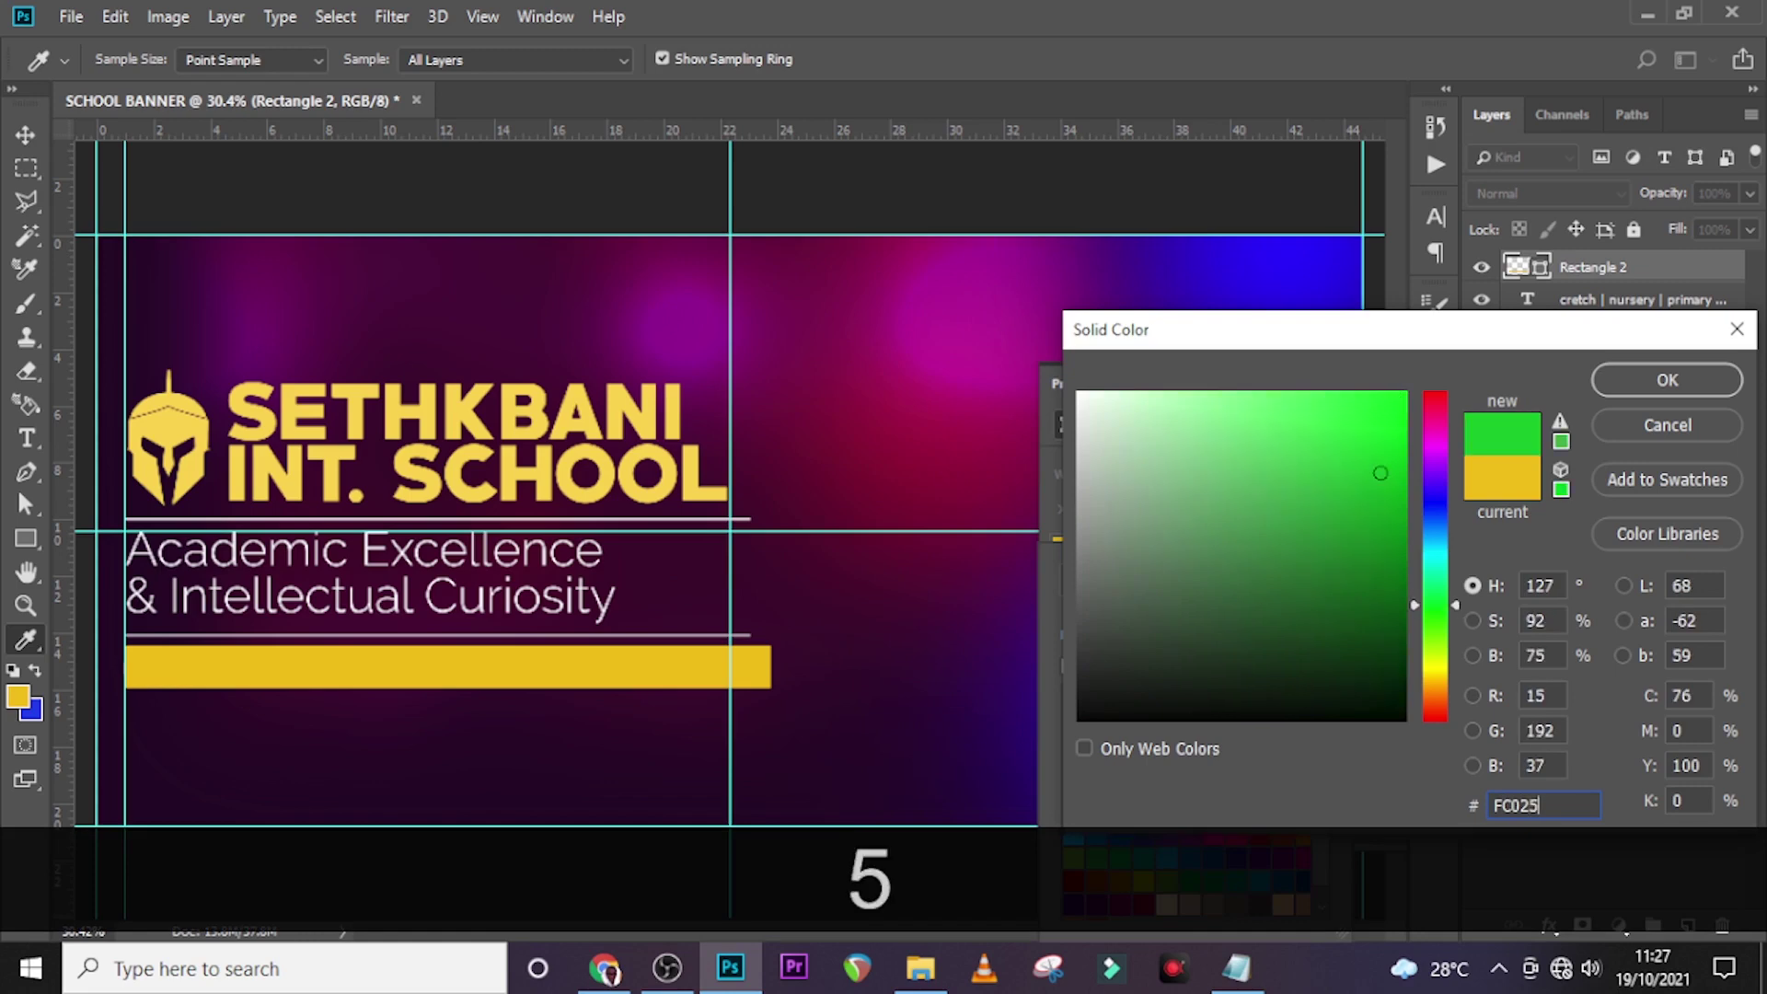
pyautogui.click(1668, 379)
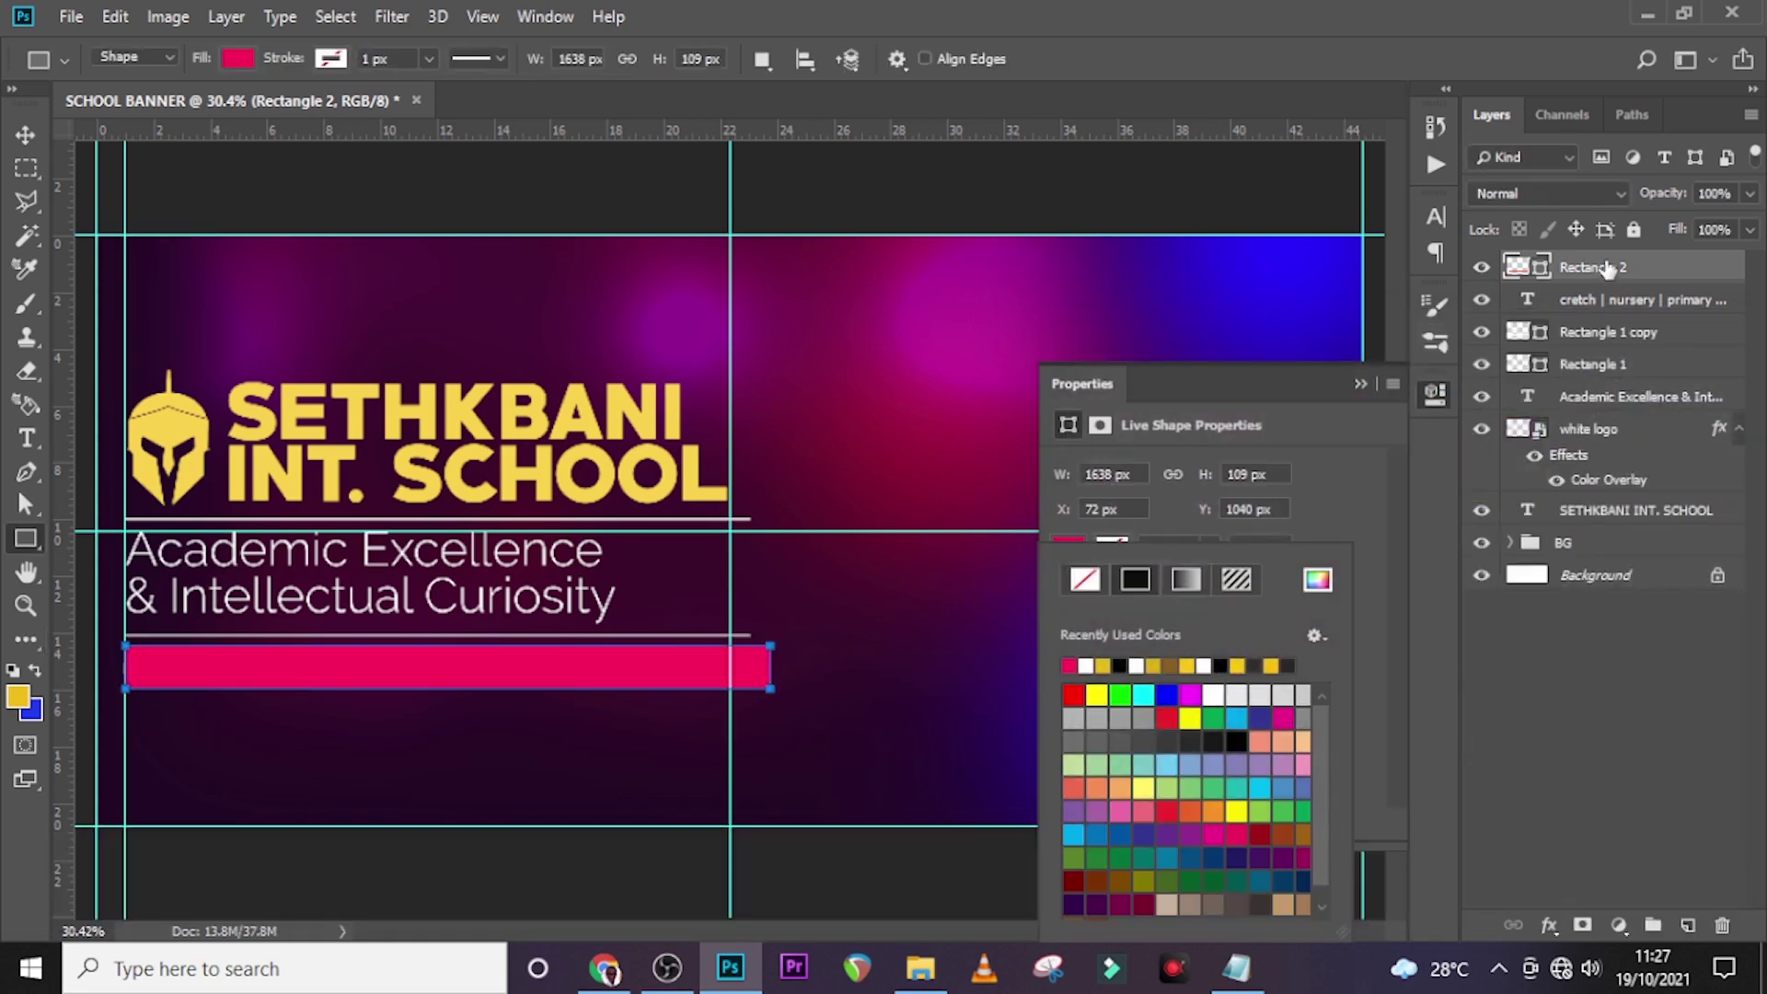
pyautogui.click(1608, 268)
pyautogui.moveTo(1610, 271); pyautogui.dragTo(1616, 315)
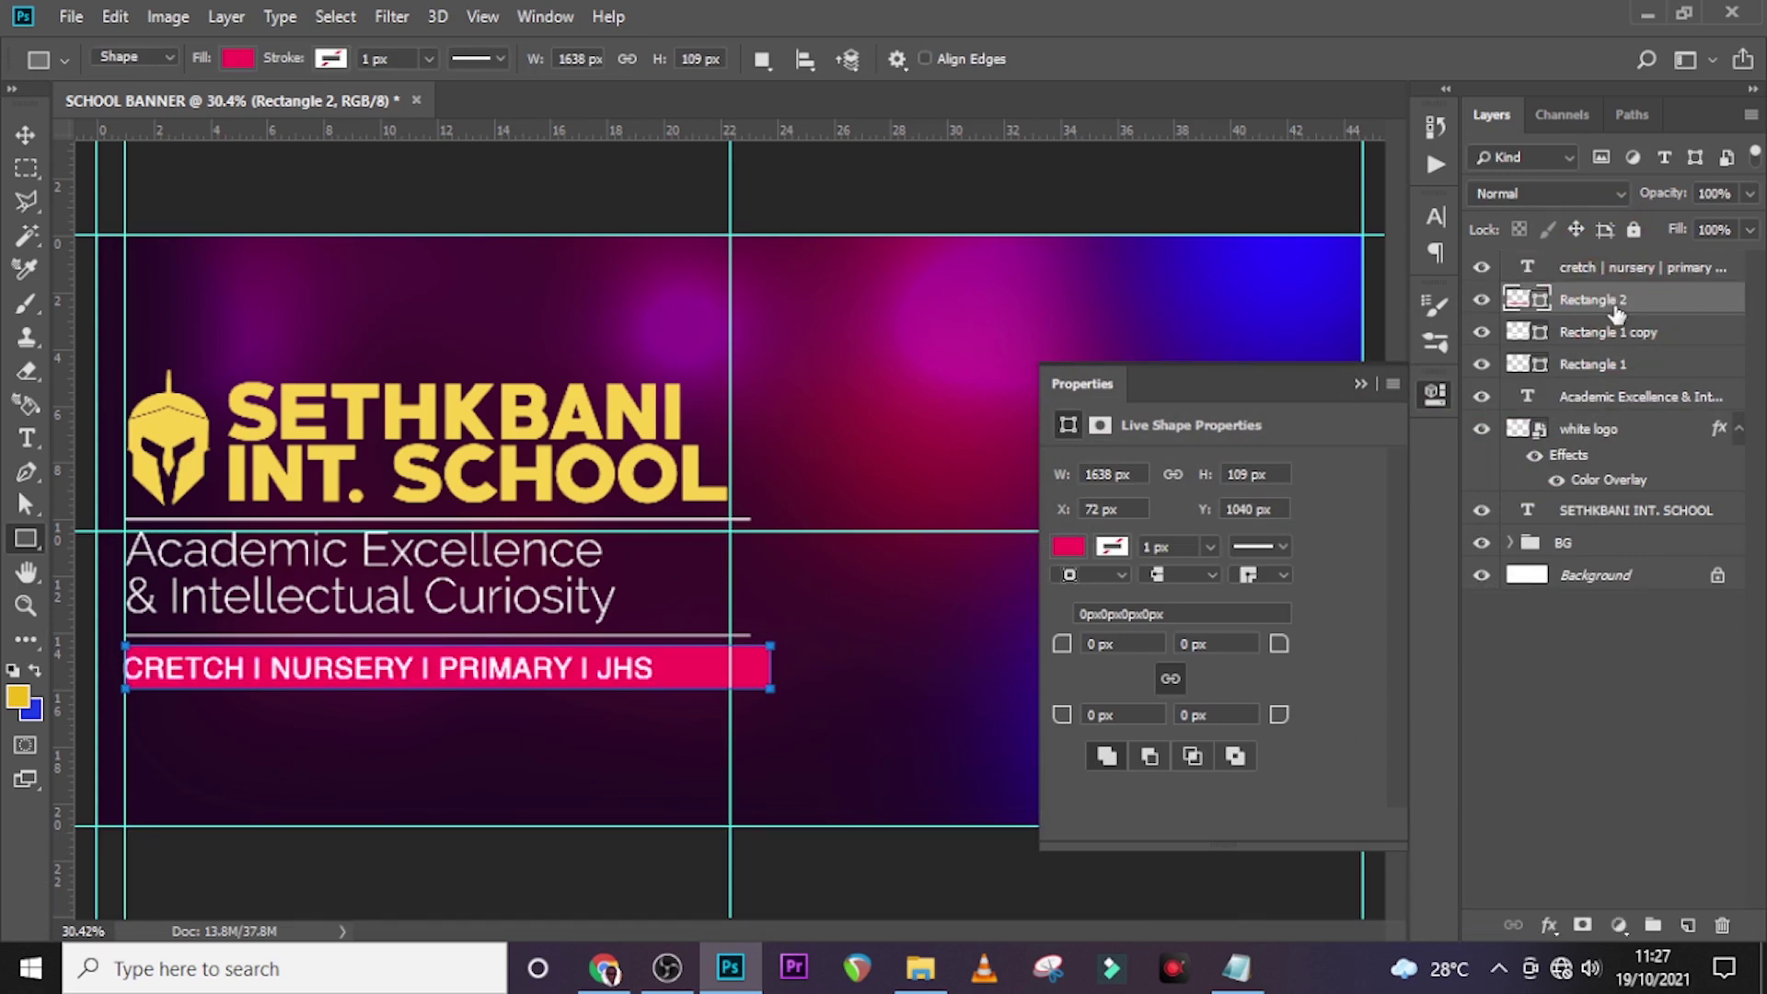
# Step: Move the pink bar left until it runs past the canvas's left edge, at X -18 px
pyautogui.hotkey('shift', 'Left')
pyautogui.hotkey('shift', 'Left')
pyautogui.hotkey('shift', 'Left')
pyautogui.hotkey('shift', 'Left')
pyautogui.press('v')
pyautogui.hotkey('shift', 'Left')
pyautogui.hotkey('shift', 'Left')
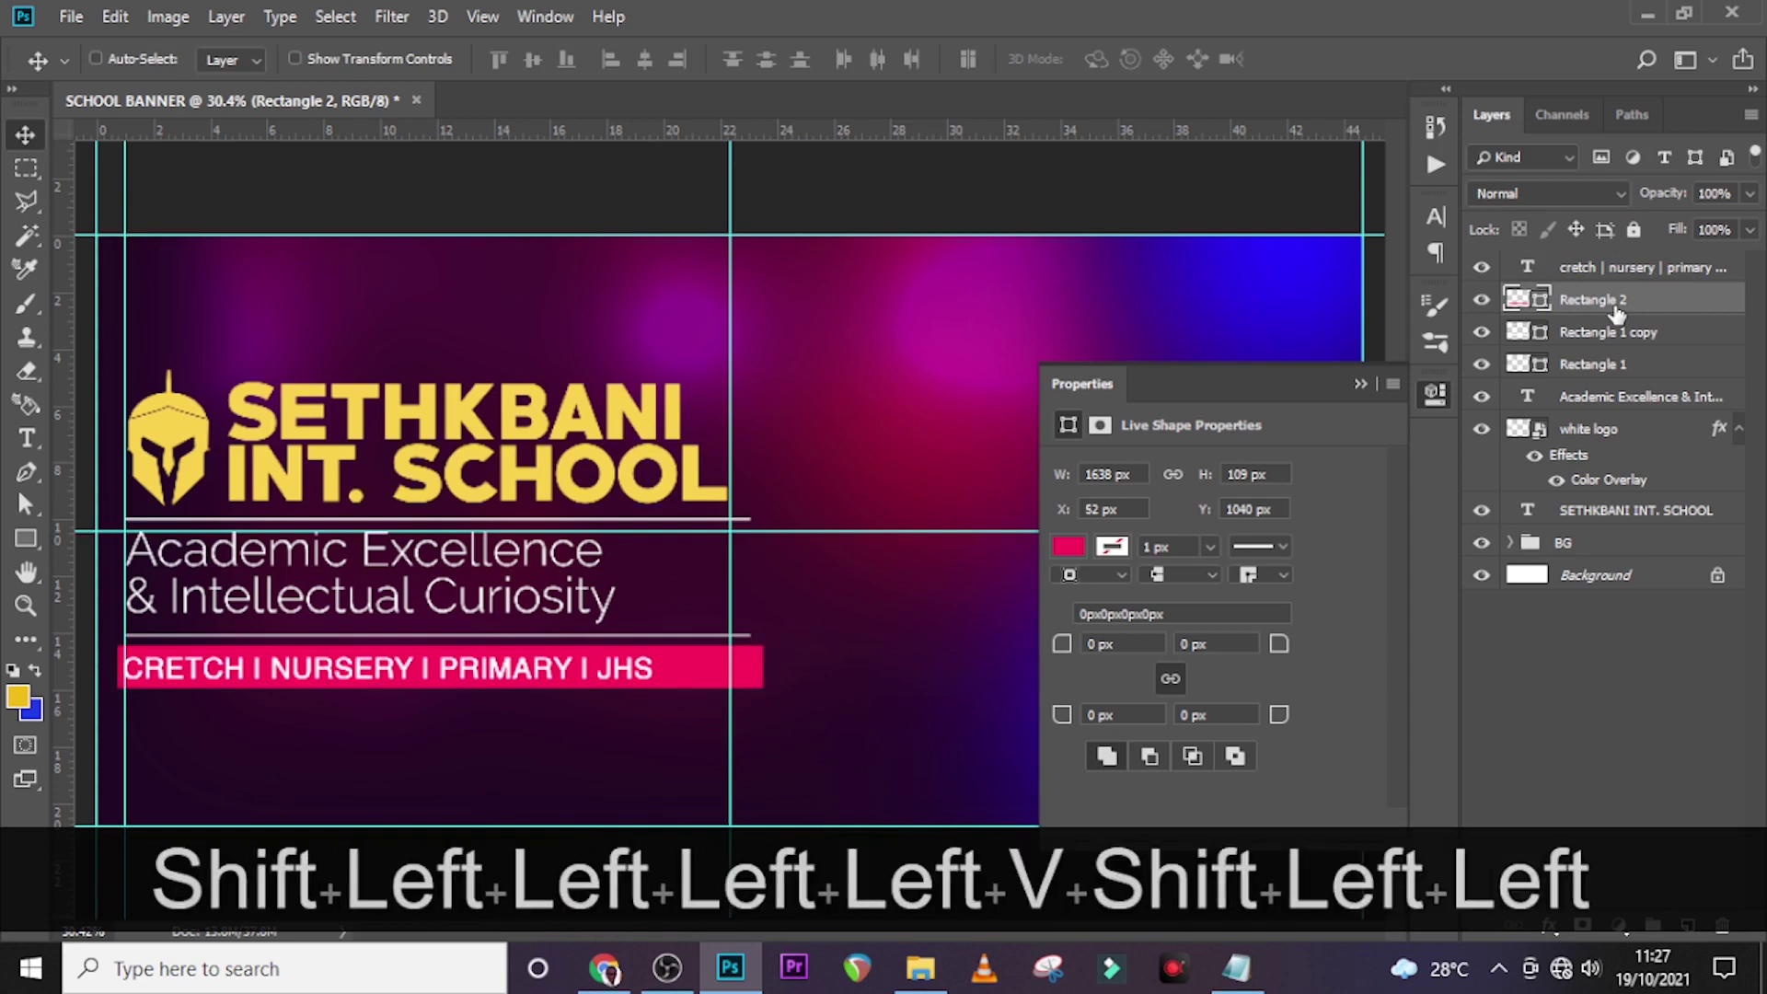
pyautogui.hotkey('shift', 'Left')
pyautogui.hotkey('shift', 'Left')
pyautogui.hotkey('shift', 'Left')
pyautogui.hotkey('shift', 'Left')
pyautogui.hotkey('shift', 'Left')
pyautogui.hotkey('shift', 'Left')
pyautogui.hotkey('shift', 'Left')
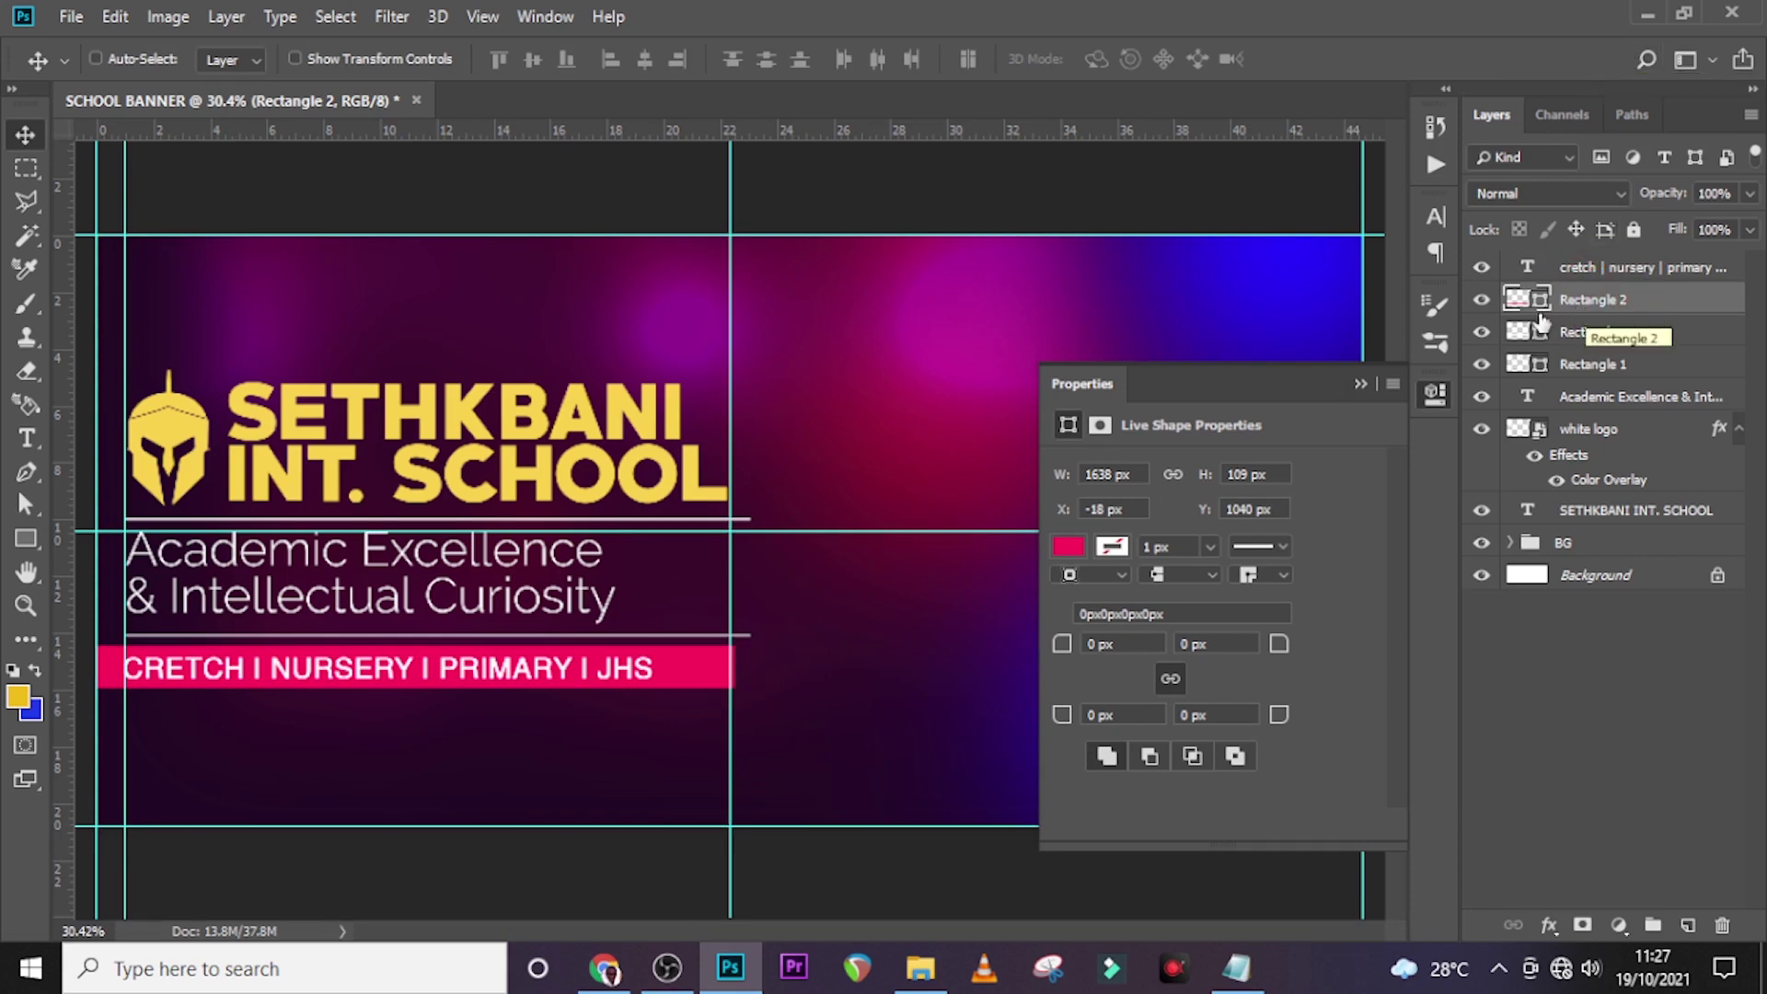
# Step: Copy the phone numbers line from Notepad into a new text layer below the pink bar and move it to the top of the layer stack
pyautogui.click(1236, 981)
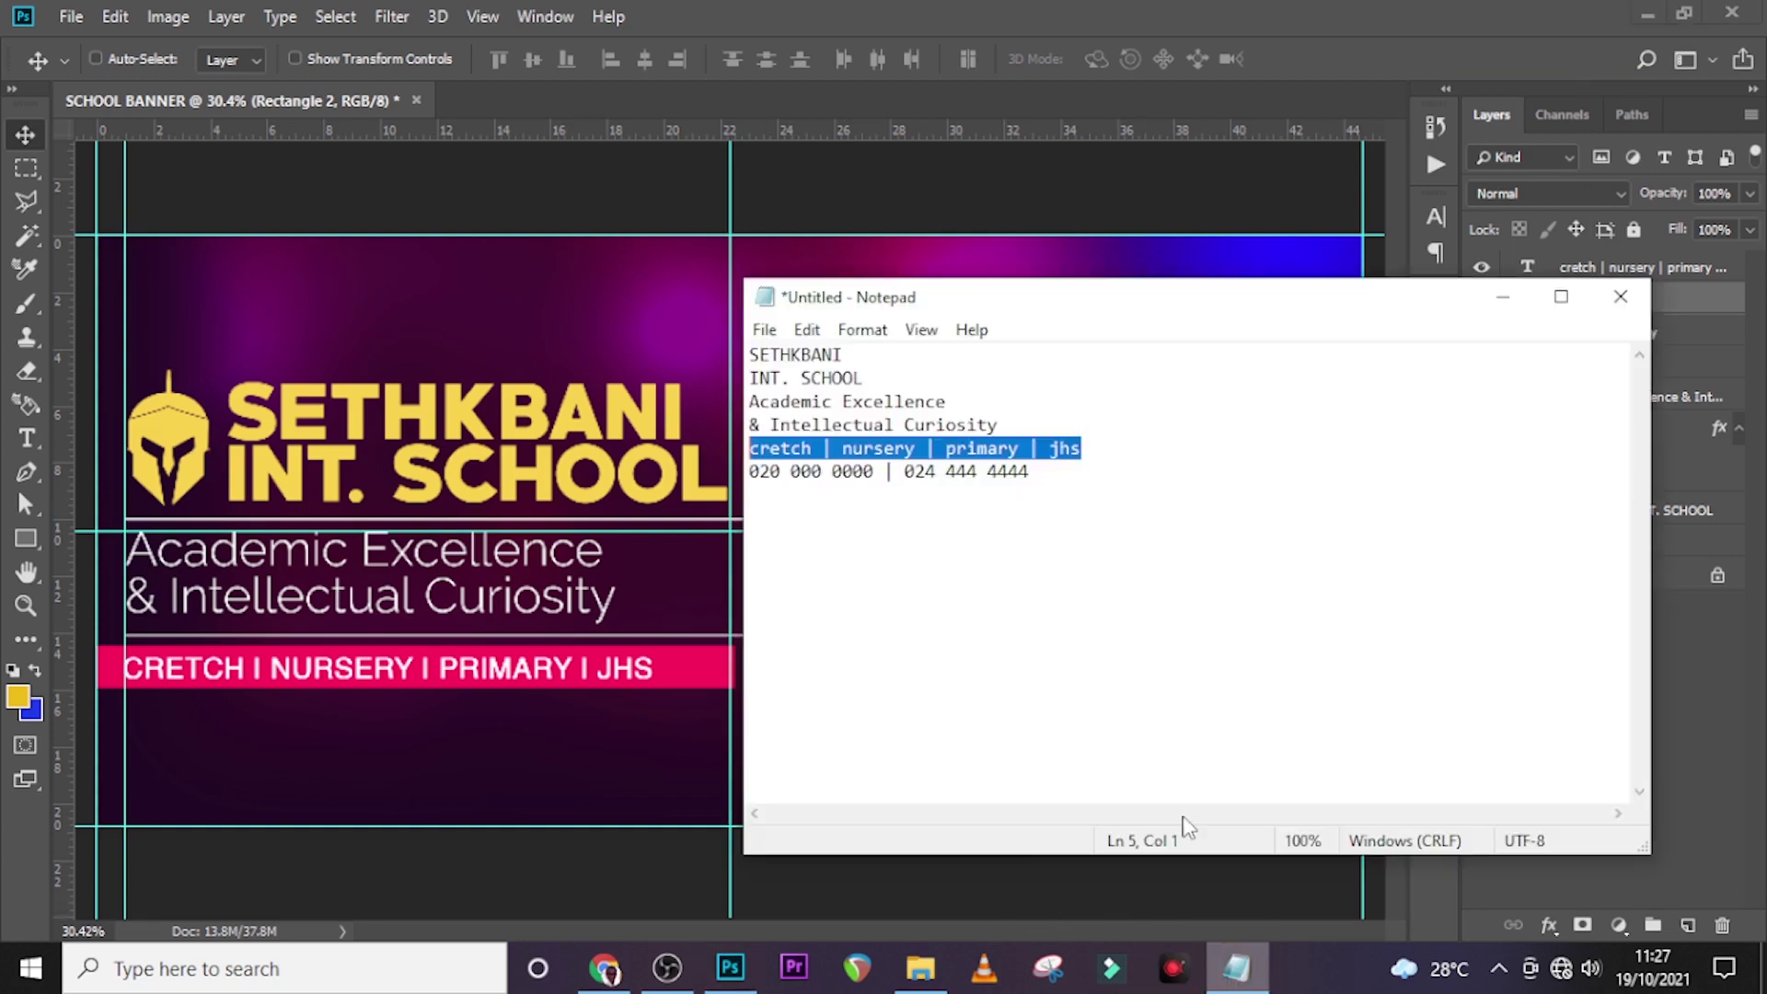
pyautogui.moveTo(1031, 471); pyautogui.dragTo(747, 480)
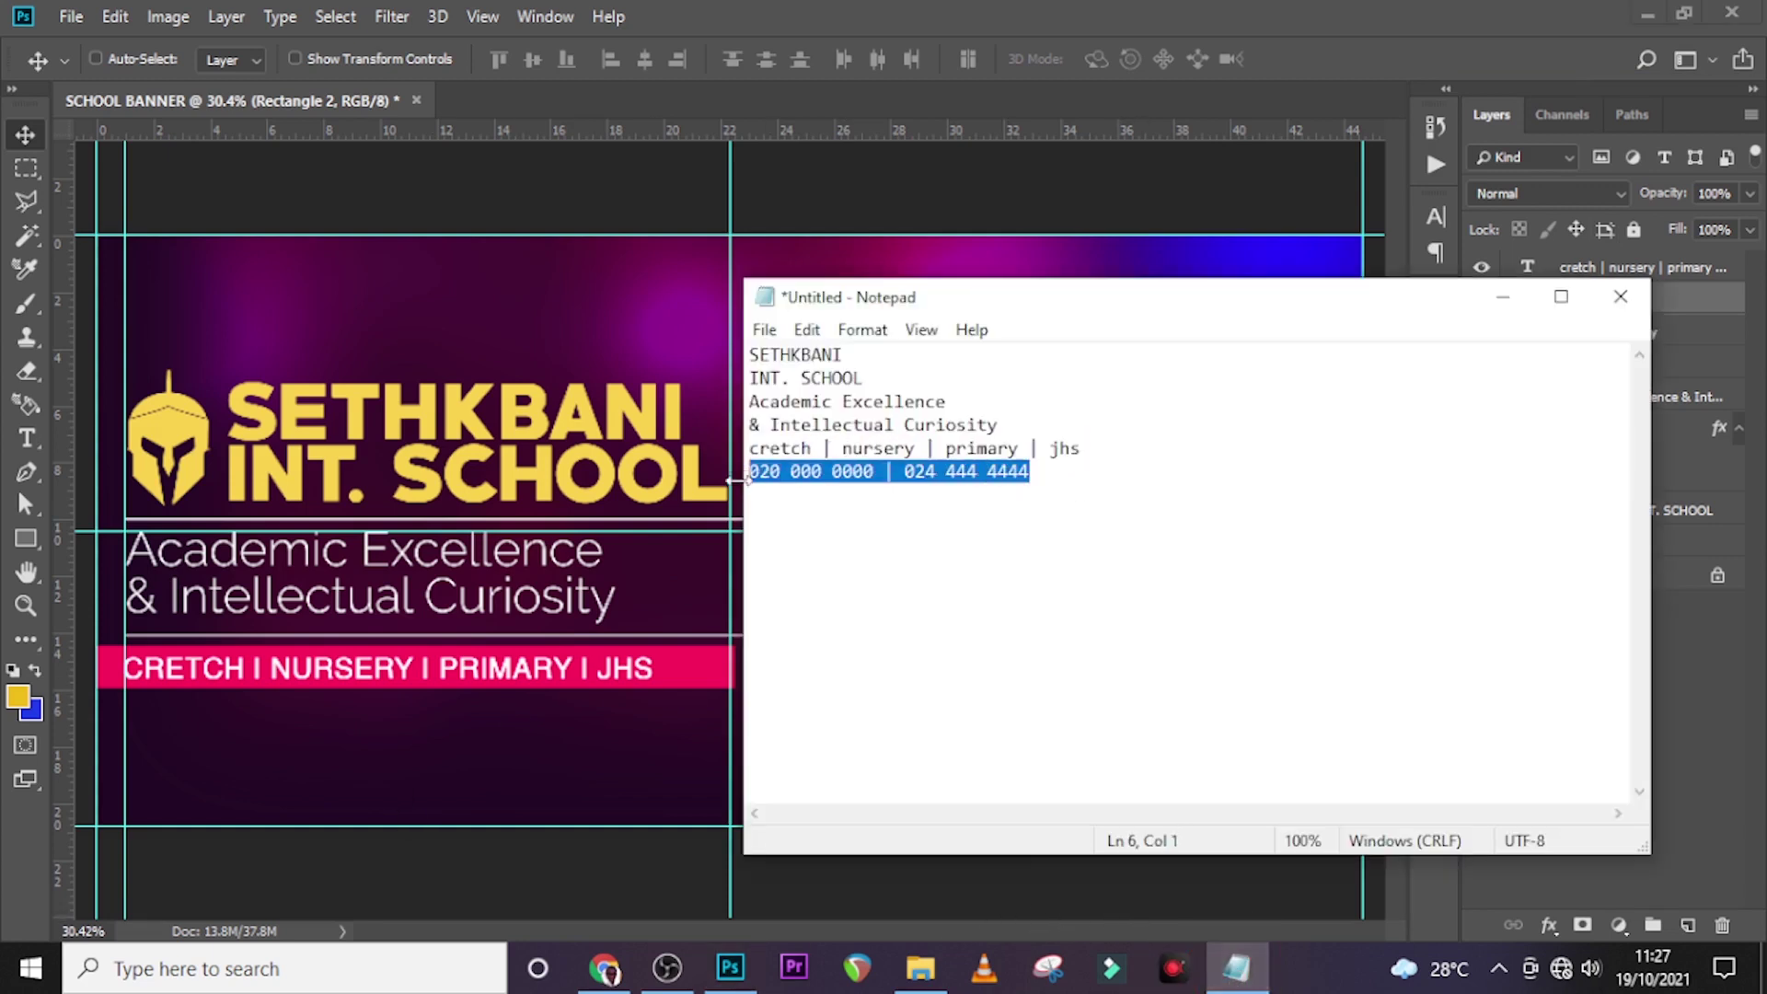
pyautogui.hotkey('ctrl', 'c')
pyautogui.click(1236, 968)
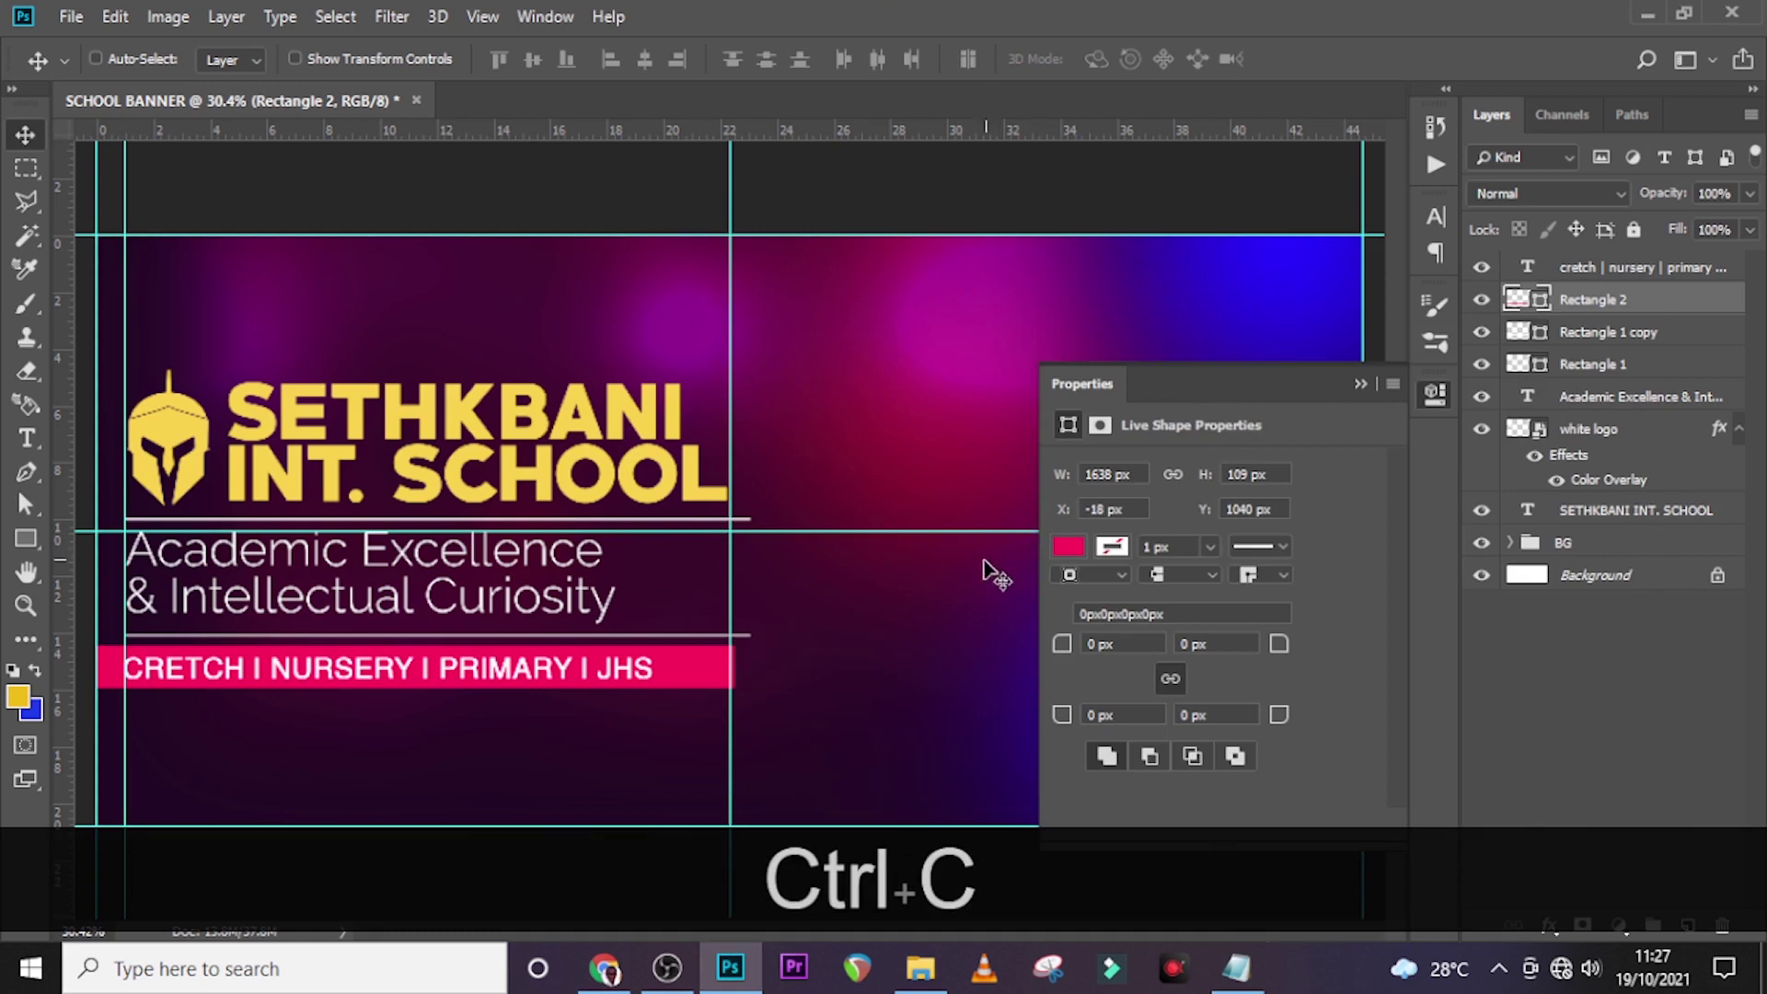
pyautogui.press('t')
pyautogui.click(221, 731)
pyautogui.hotkey('ctrl', 'v')
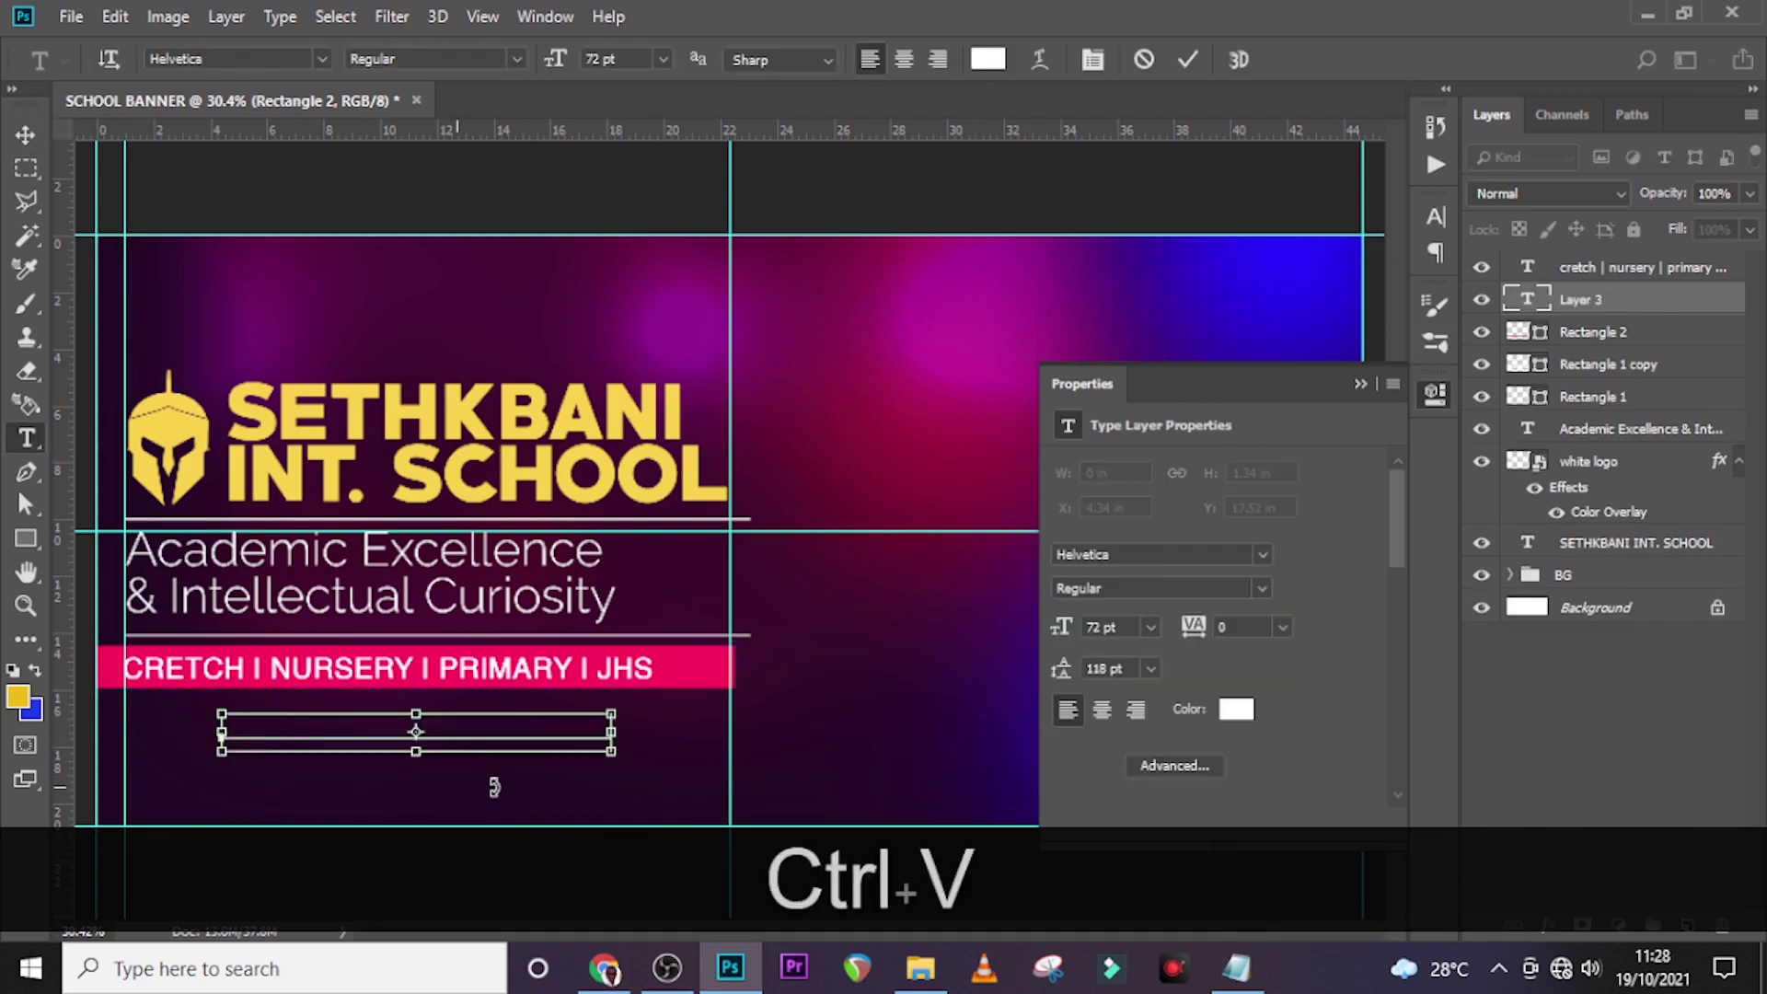
pyautogui.click(1560, 303)
pyautogui.moveTo(1606, 306); pyautogui.dragTo(1611, 248)
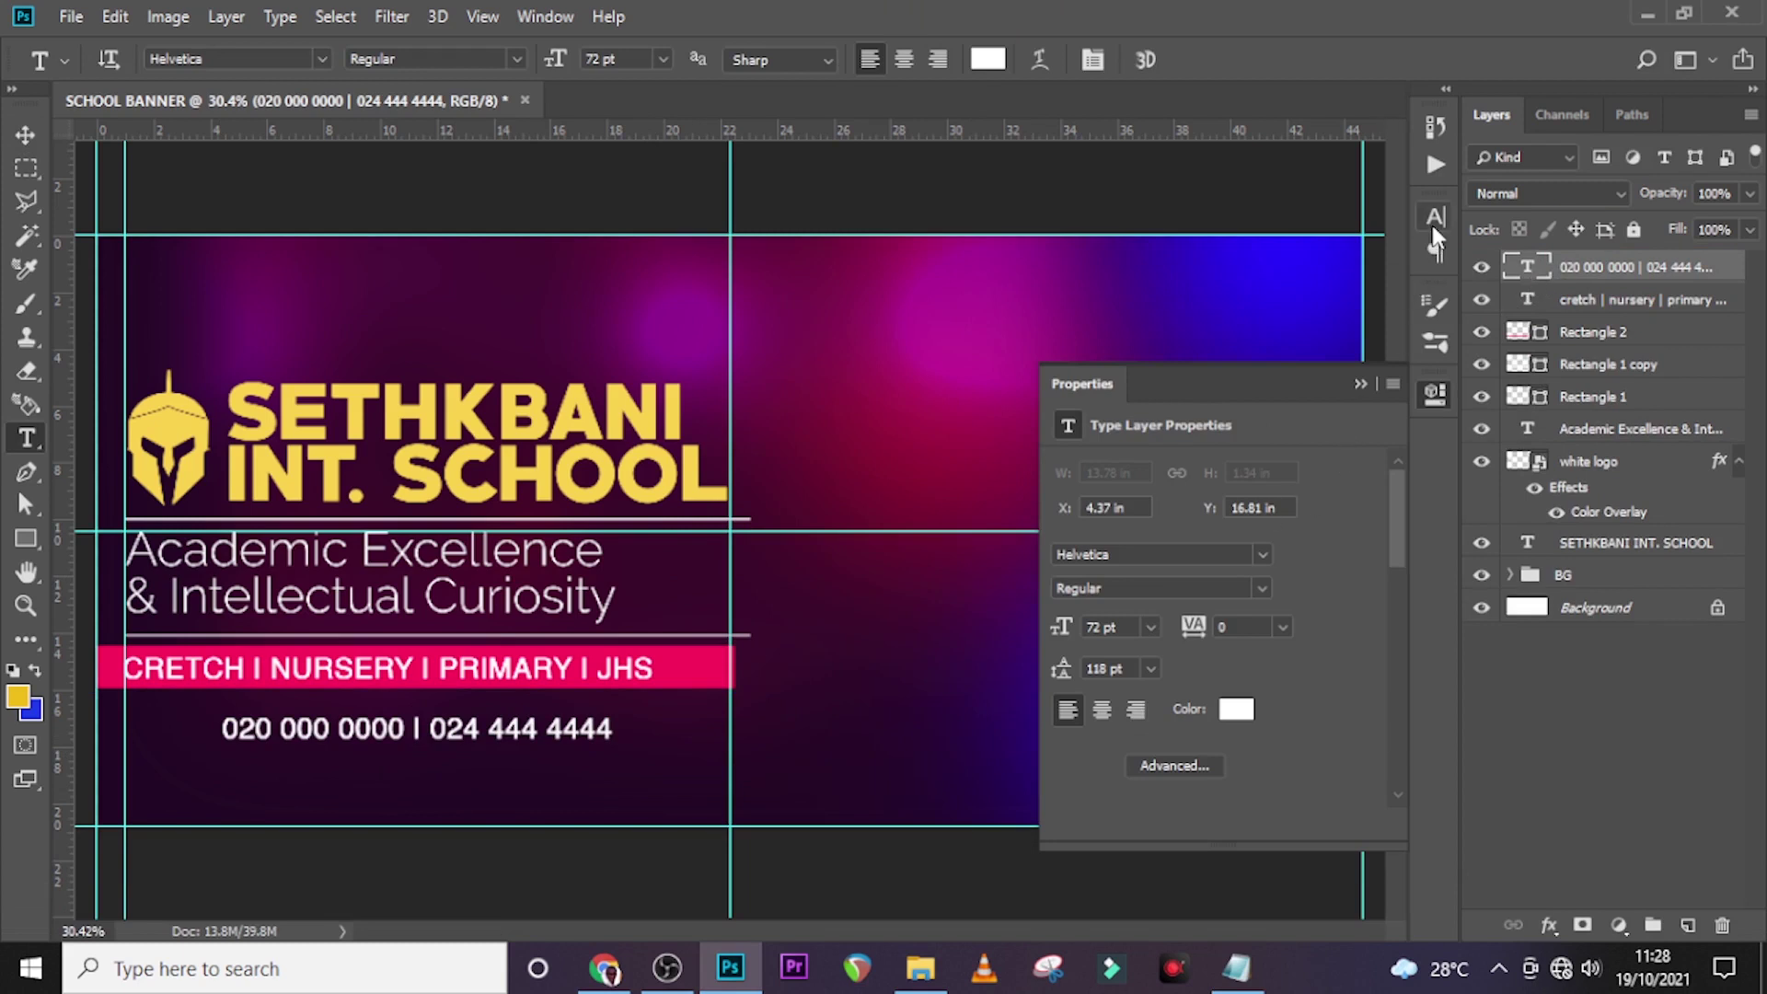
# Step: Set the phone numbers text to a font size of 85 pt and a tracking of 20
pyautogui.click(1433, 219)
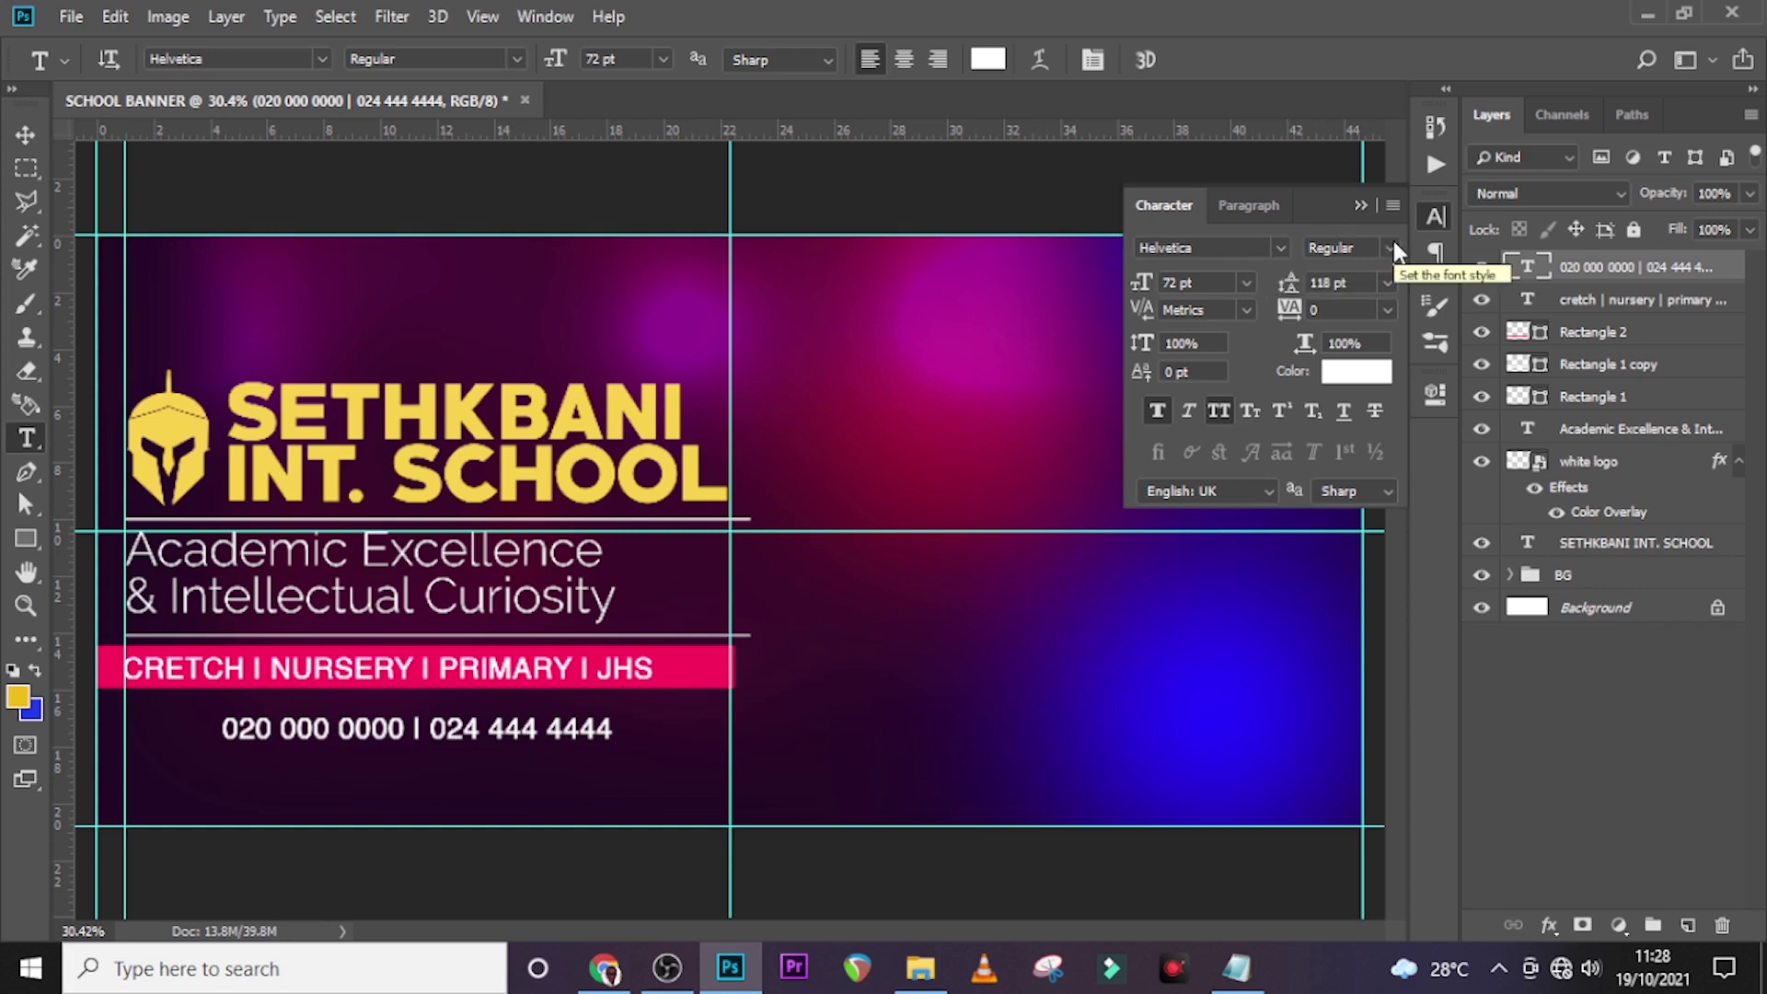
pyautogui.click(1197, 281)
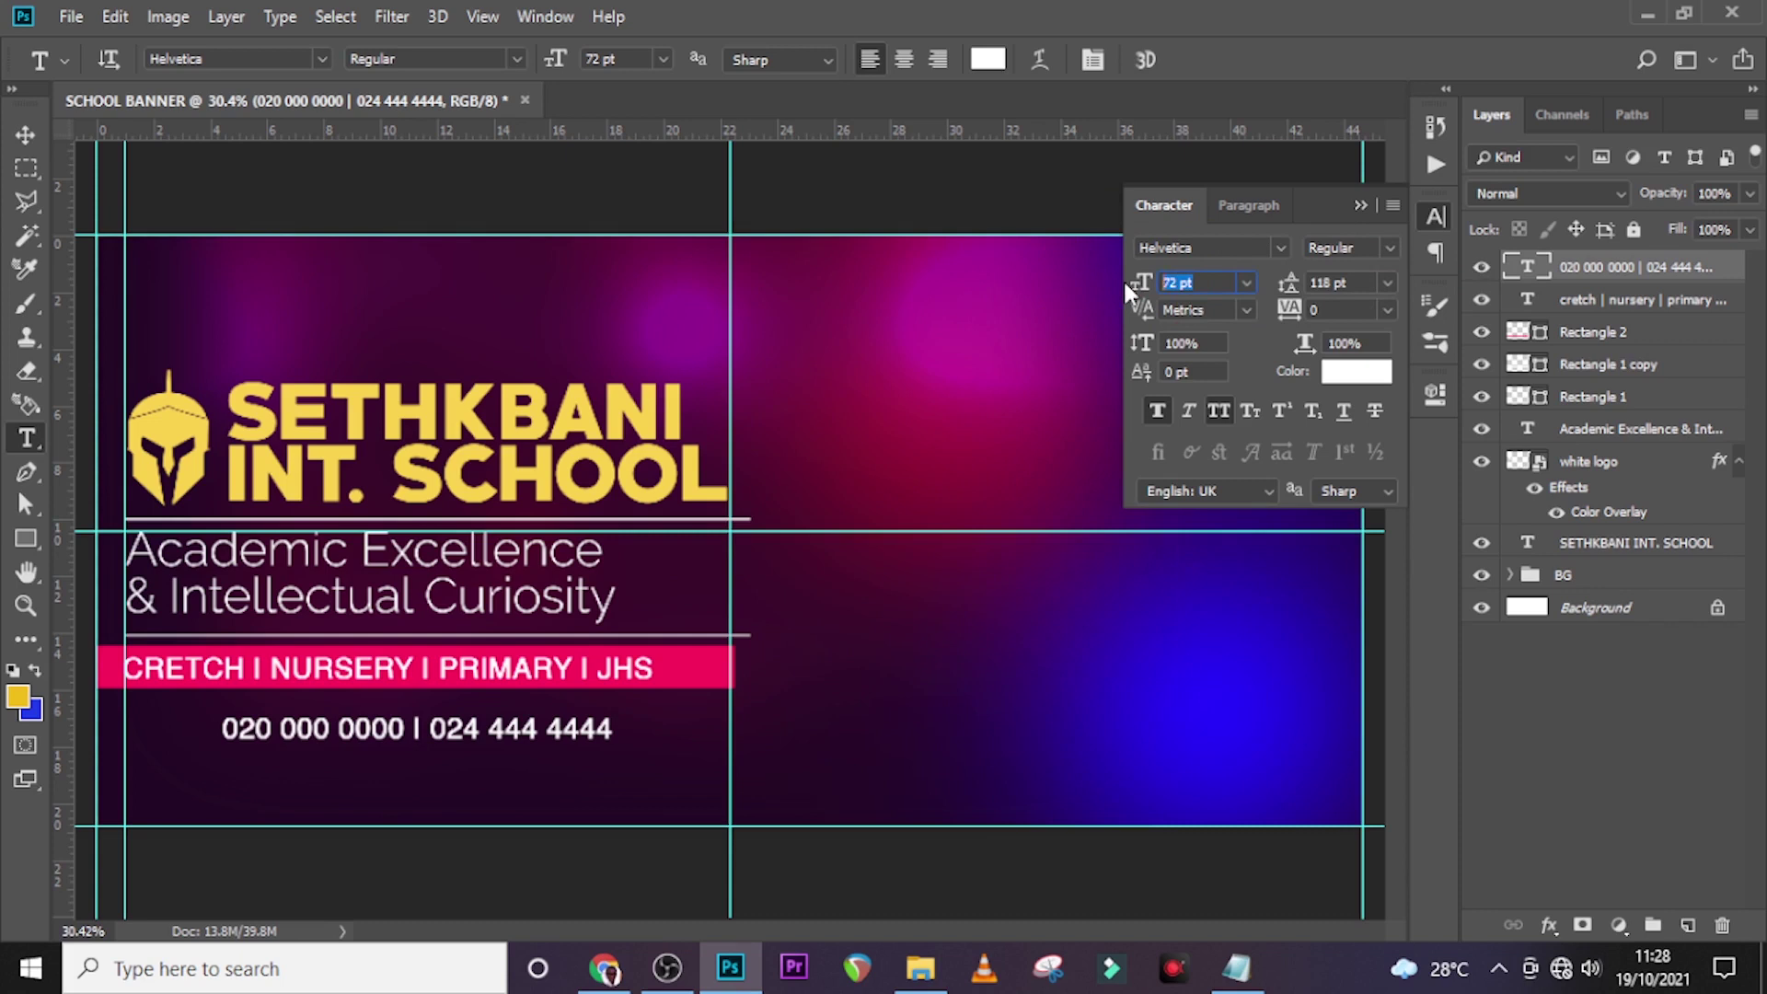
pyautogui.write('85')
pyautogui.press('Return')
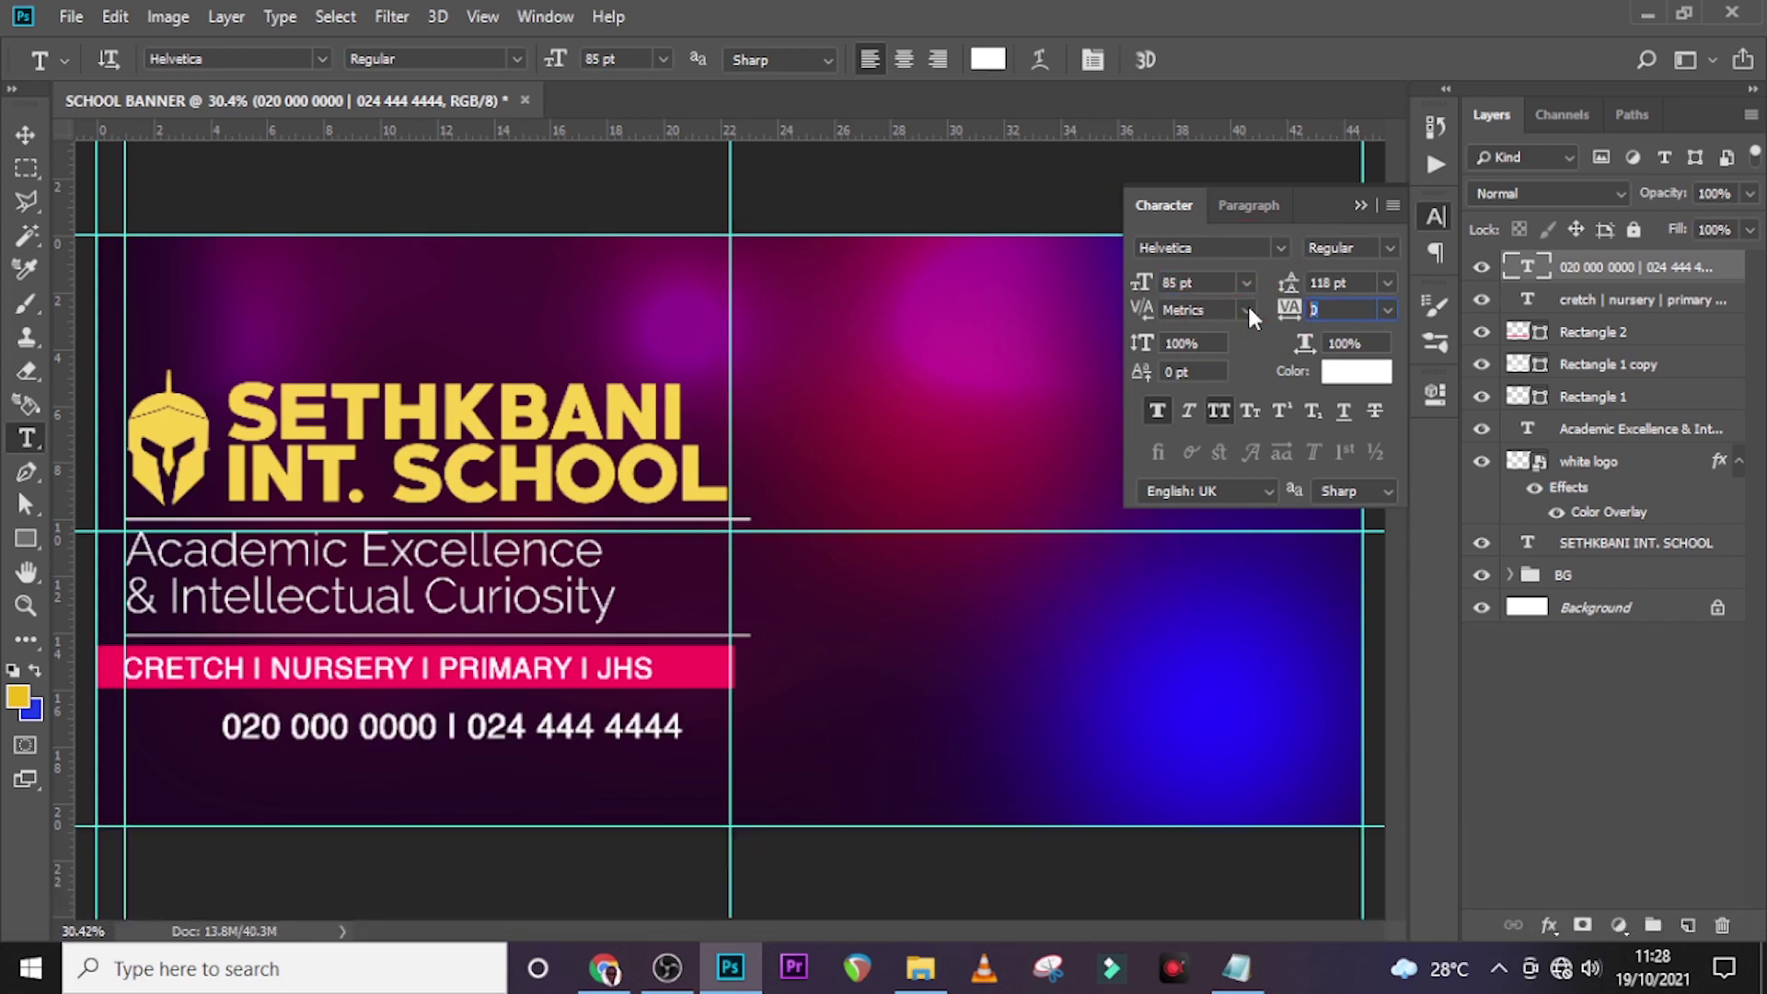
pyautogui.write('20')
pyautogui.press('Return')
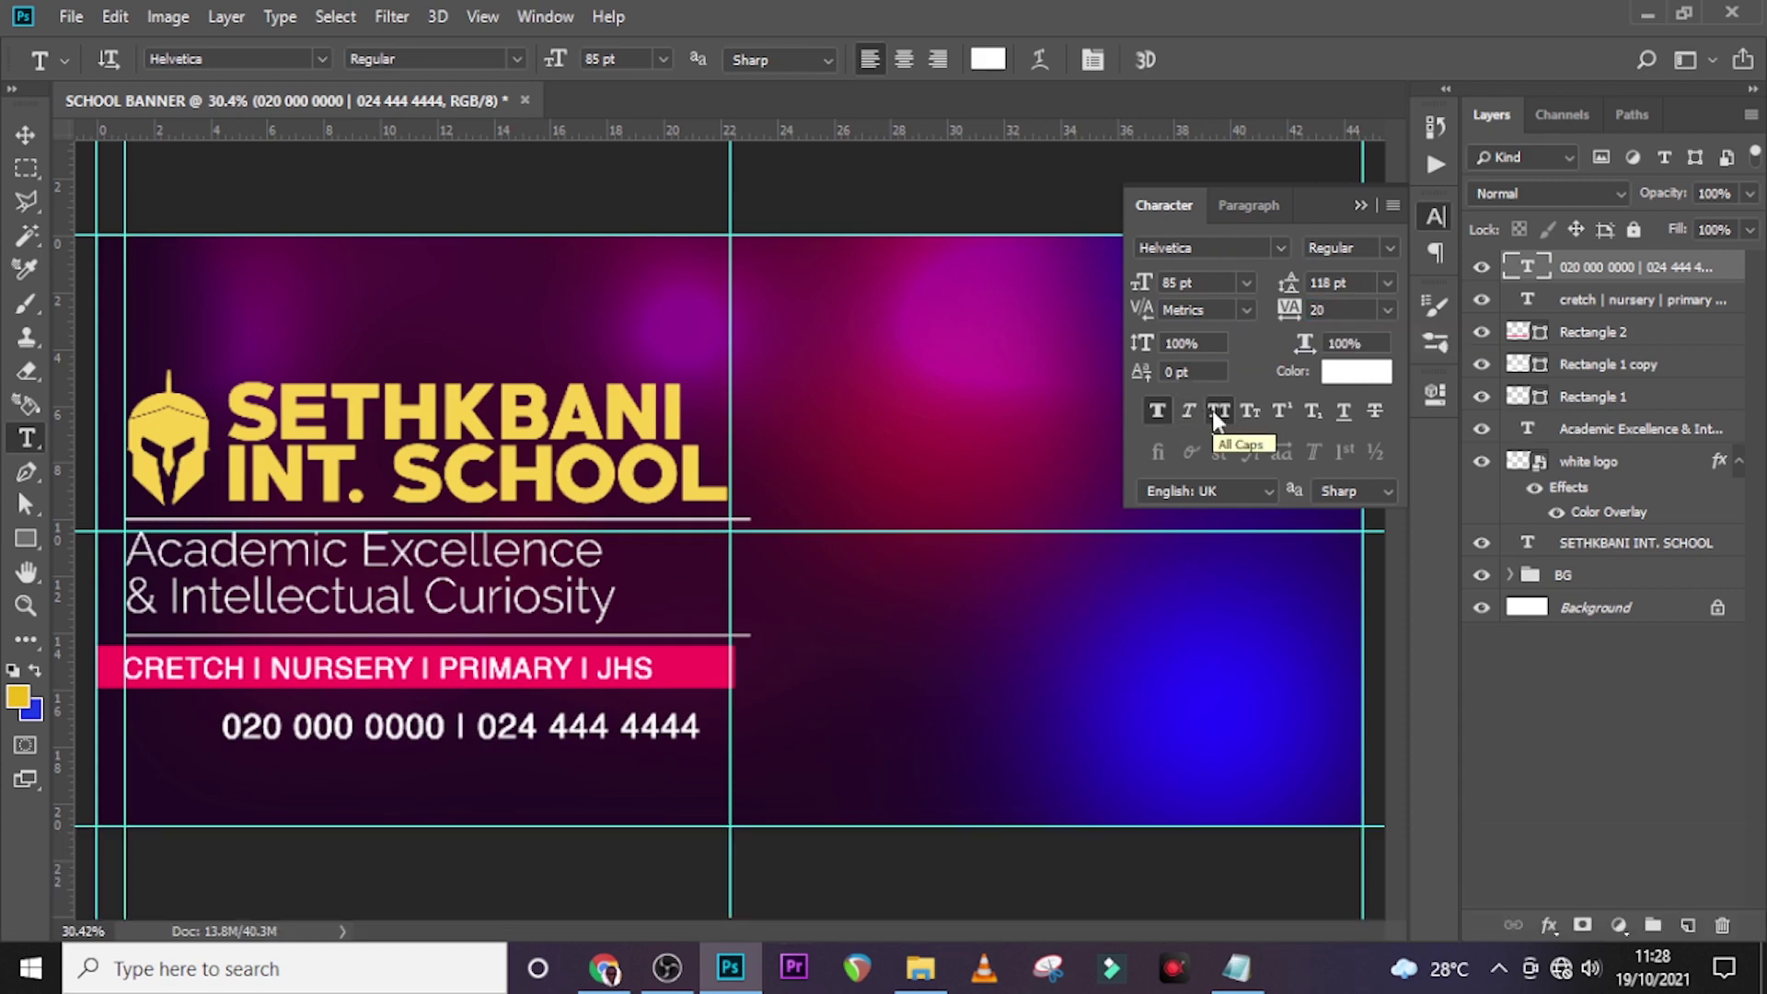
# Step: Recolour the phone numbers with the school name's yellow (fad34c) and move the line beneath the pink bar, aligned to the inner left margin guide
pyautogui.click(1356, 371)
pyautogui.click(611, 418)
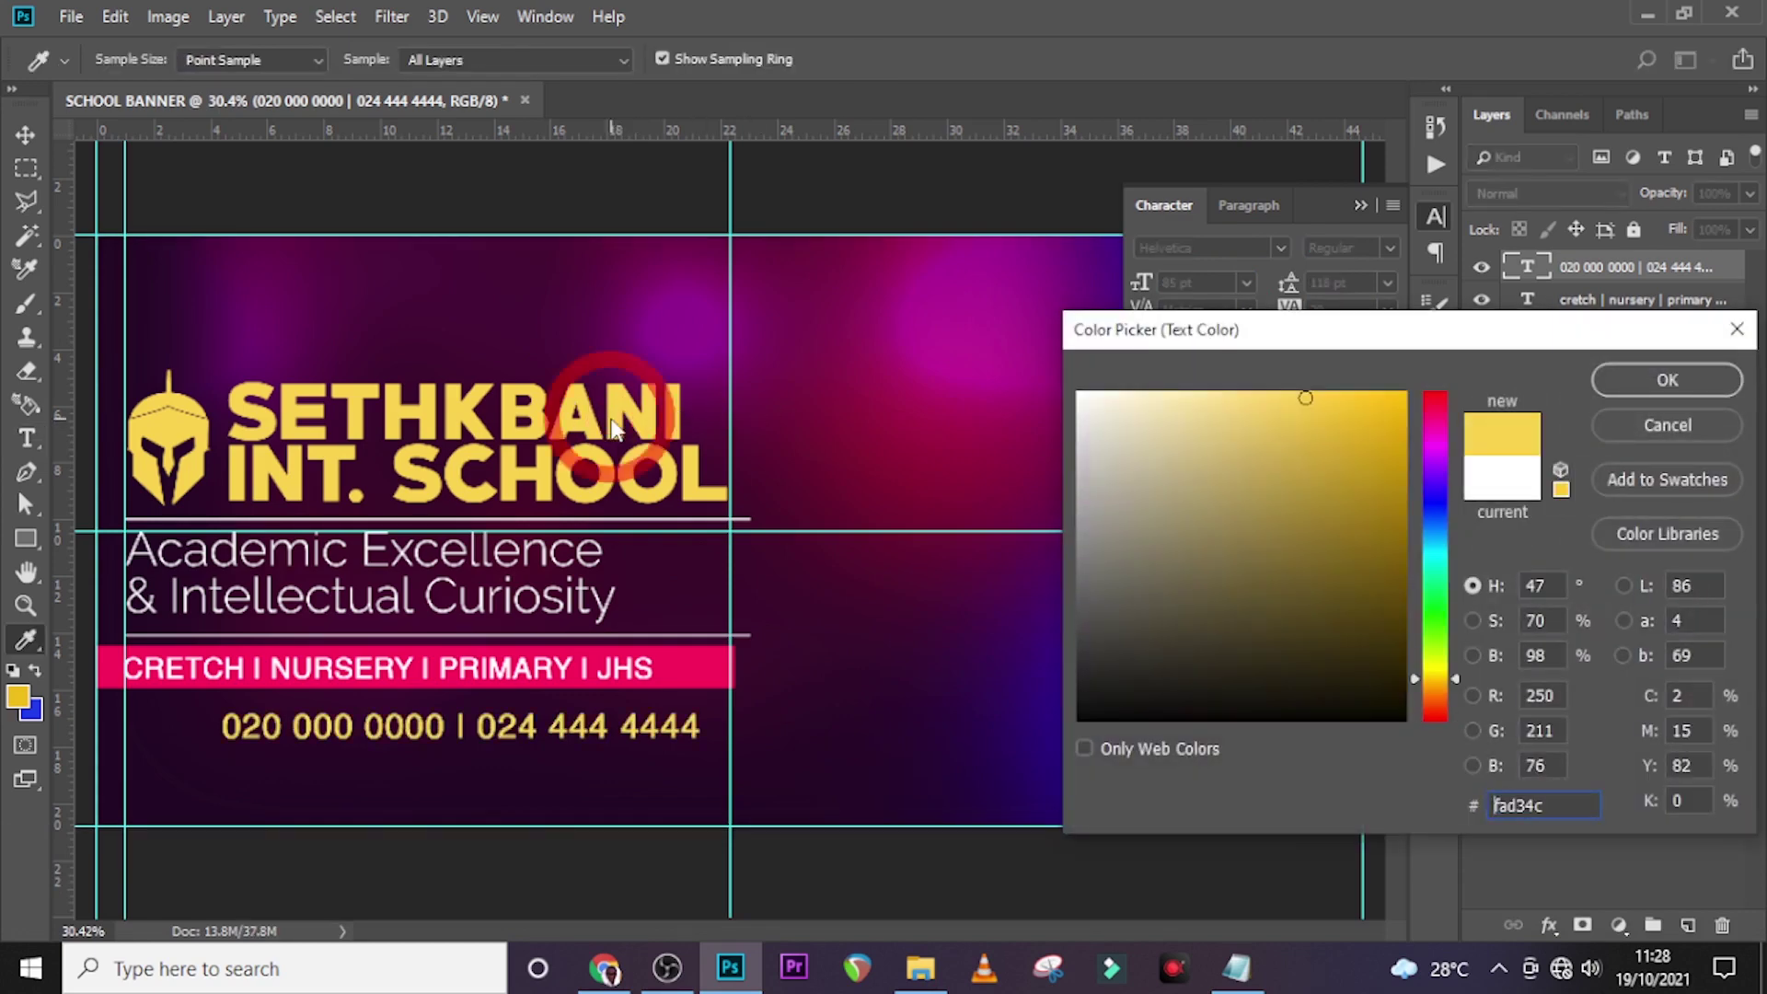
pyautogui.click(1647, 380)
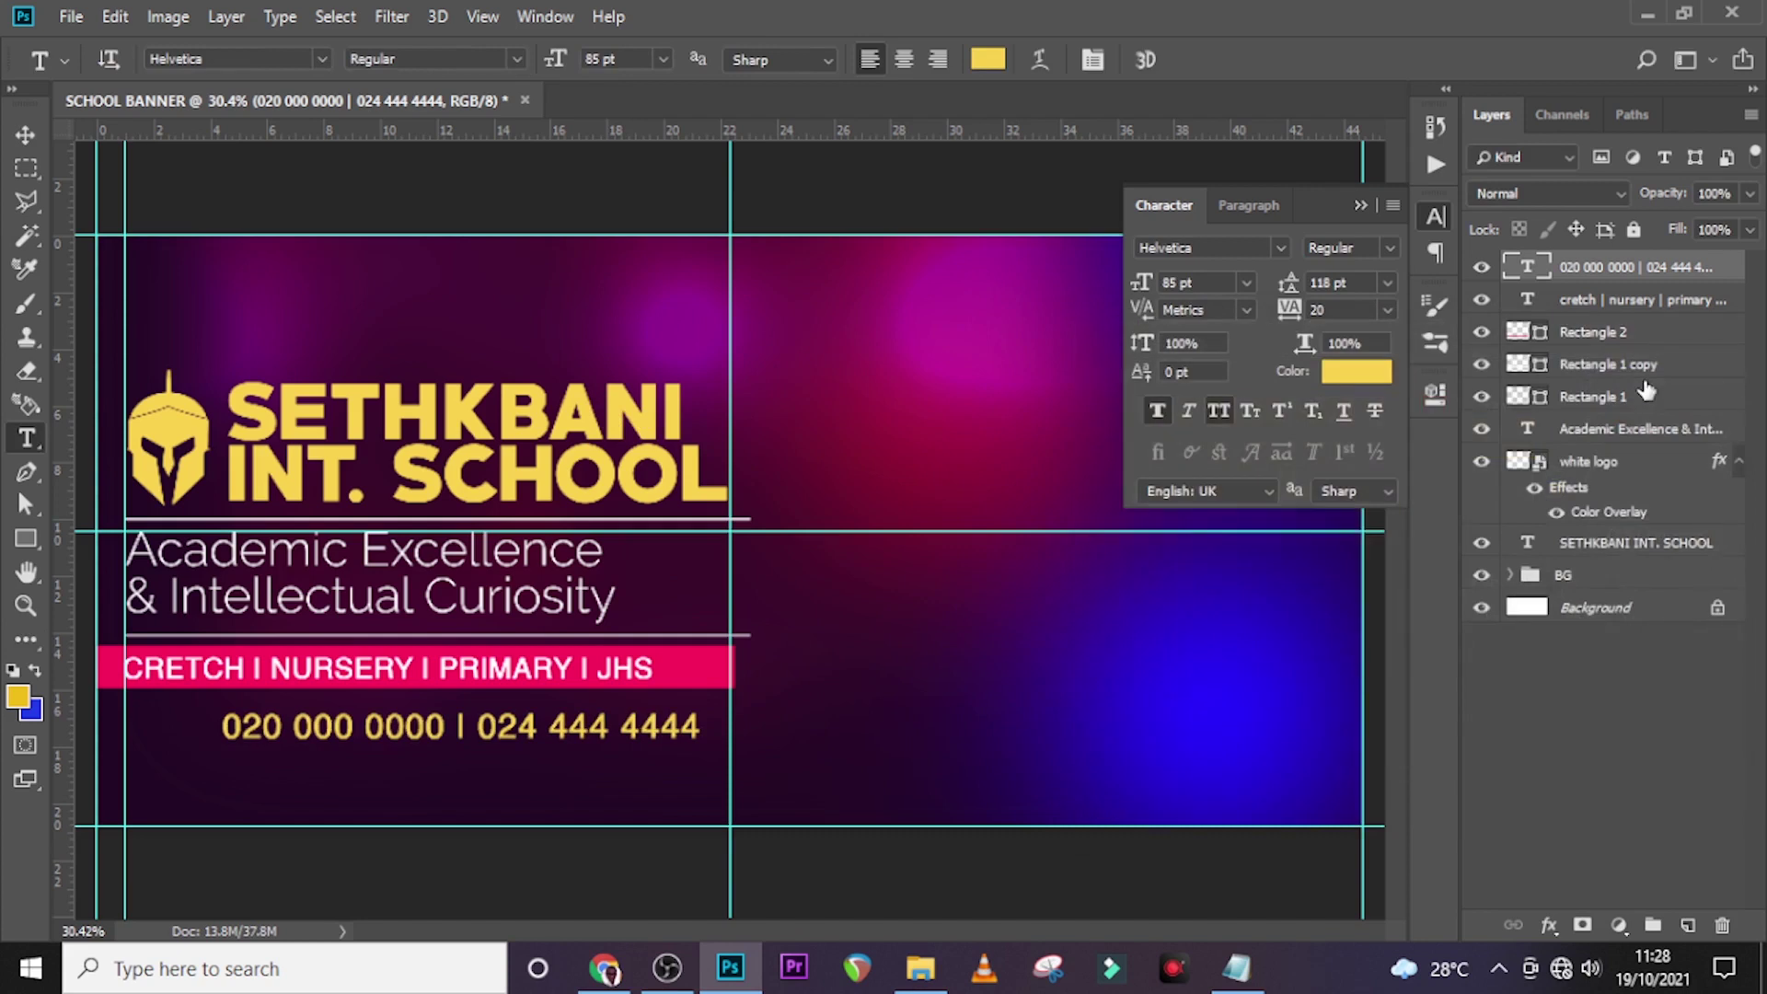
pyautogui.press('v')
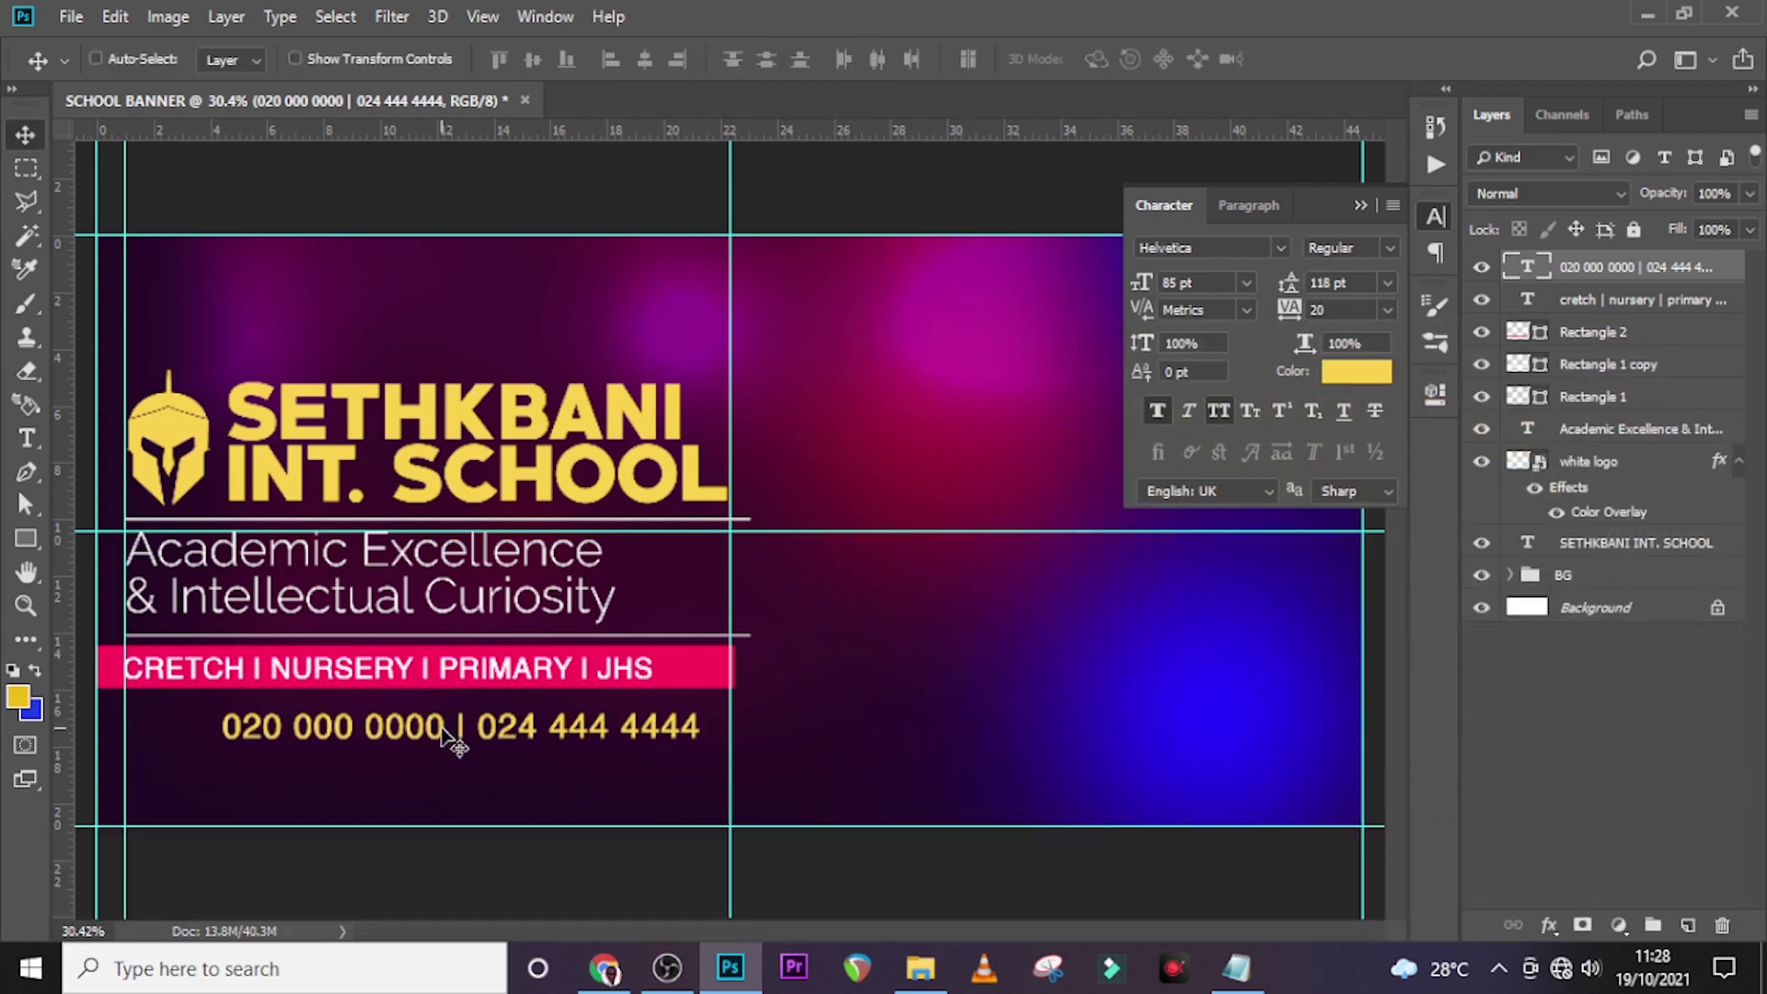
pyautogui.moveTo(443, 728); pyautogui.dragTo(347, 724)
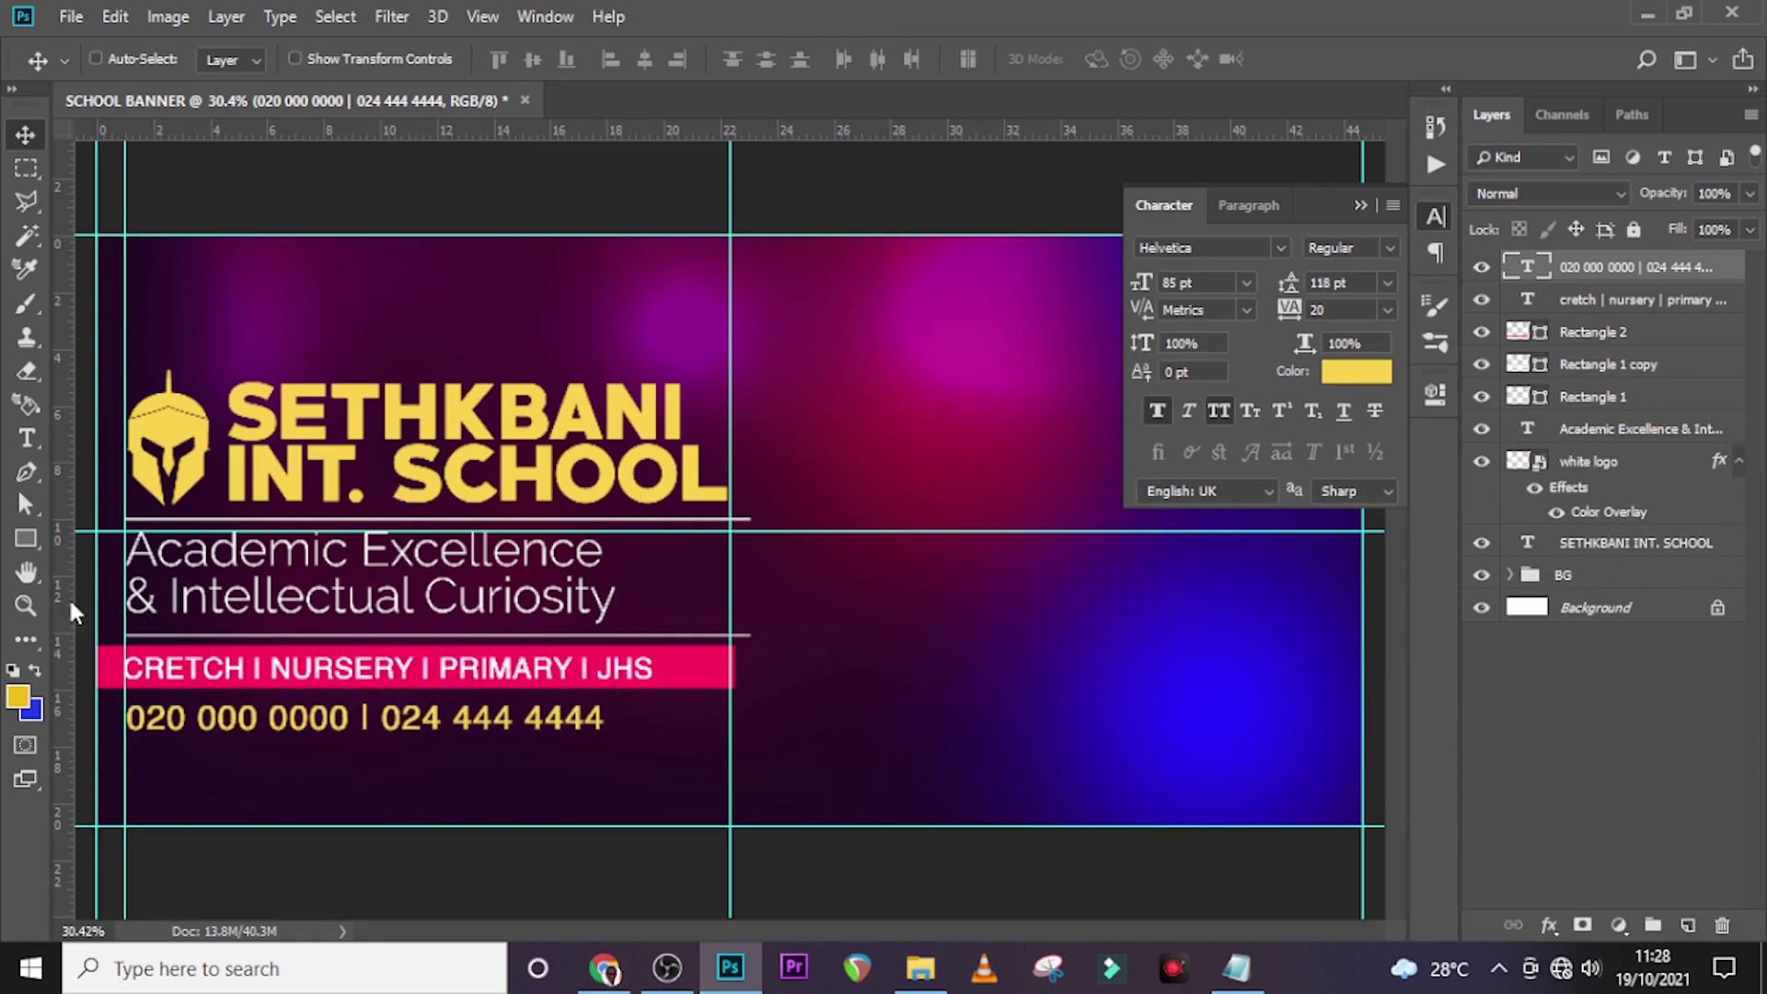
# Step: Draw a rectangle about 1243 by 112 px around the phone numbers and set its fill to none
pyautogui.click(27, 534)
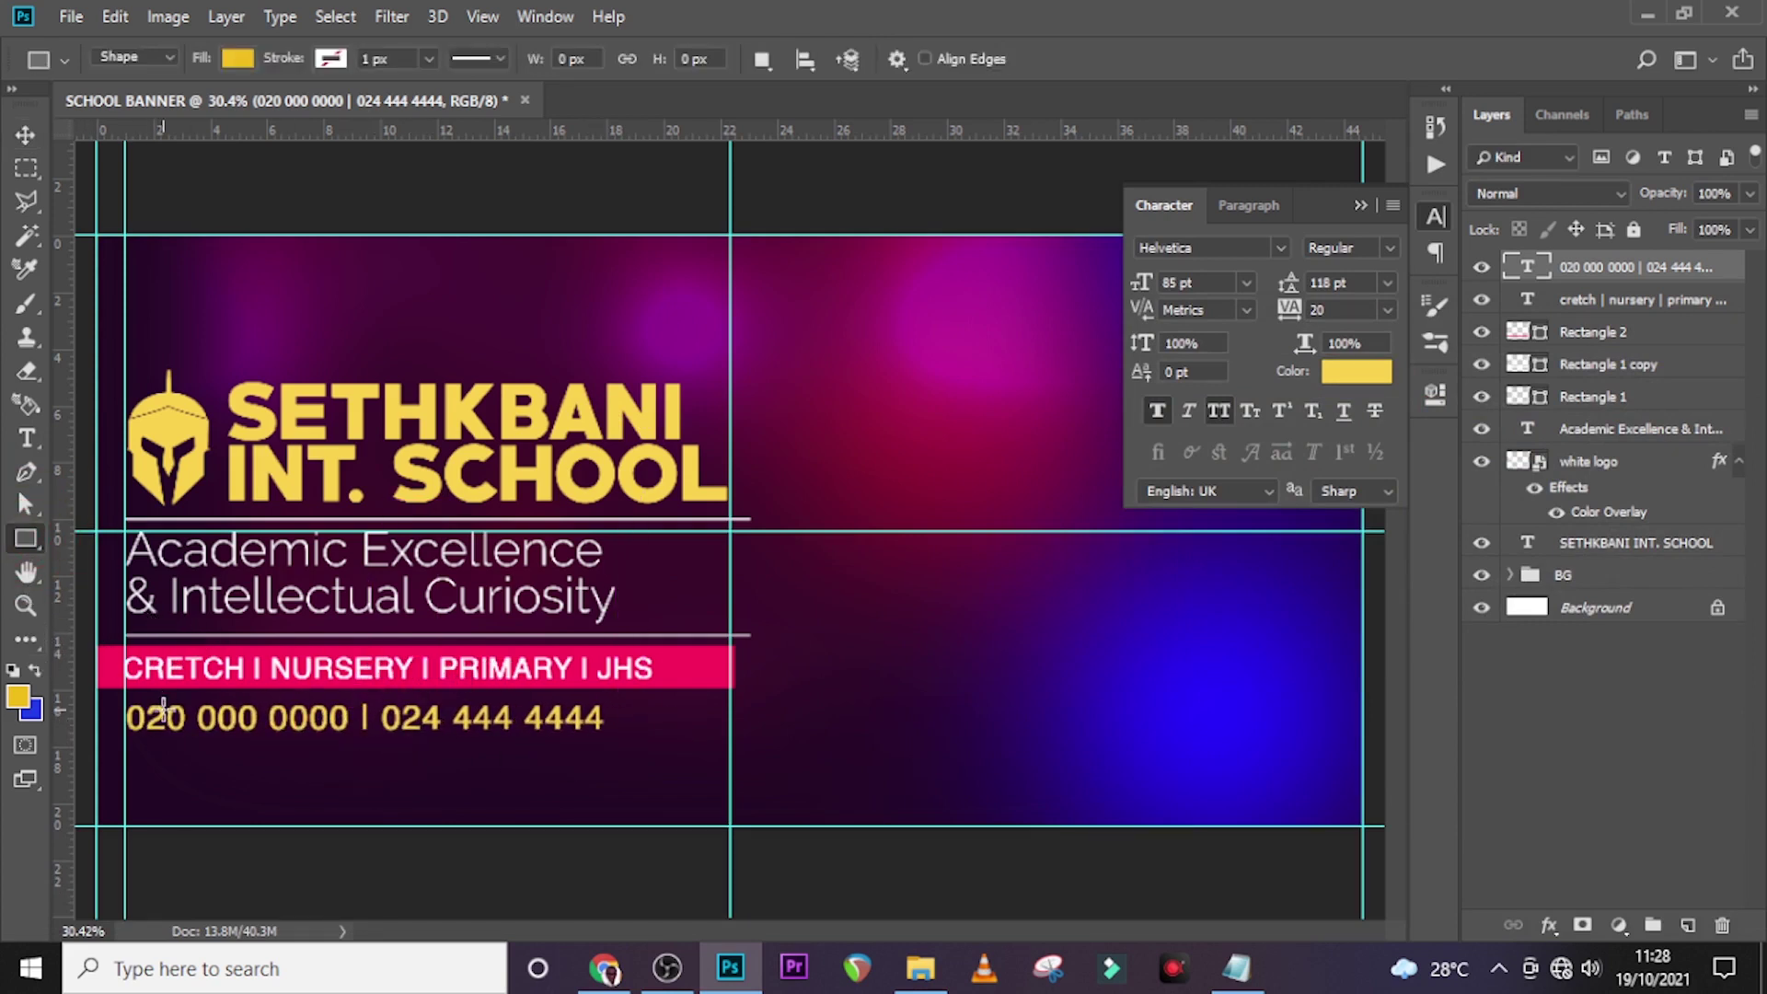
pyautogui.moveTo(125, 702); pyautogui.dragTo(616, 747)
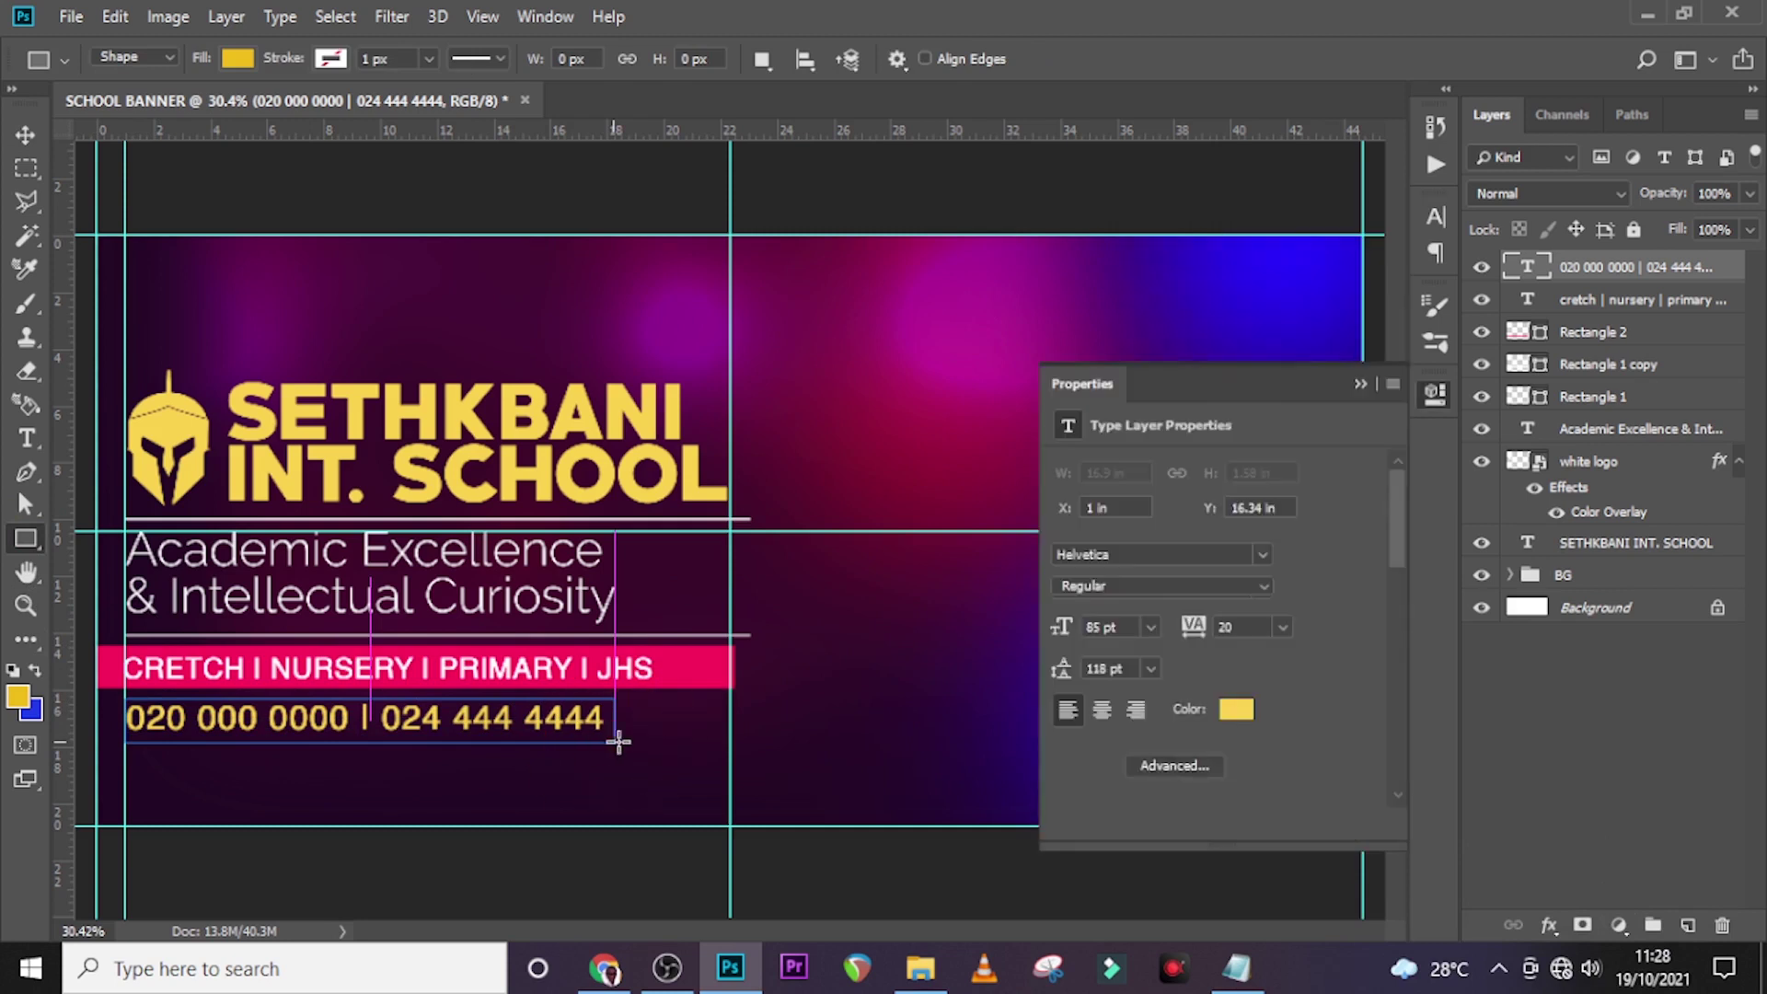
pyautogui.click(237, 59)
pyautogui.click(116, 112)
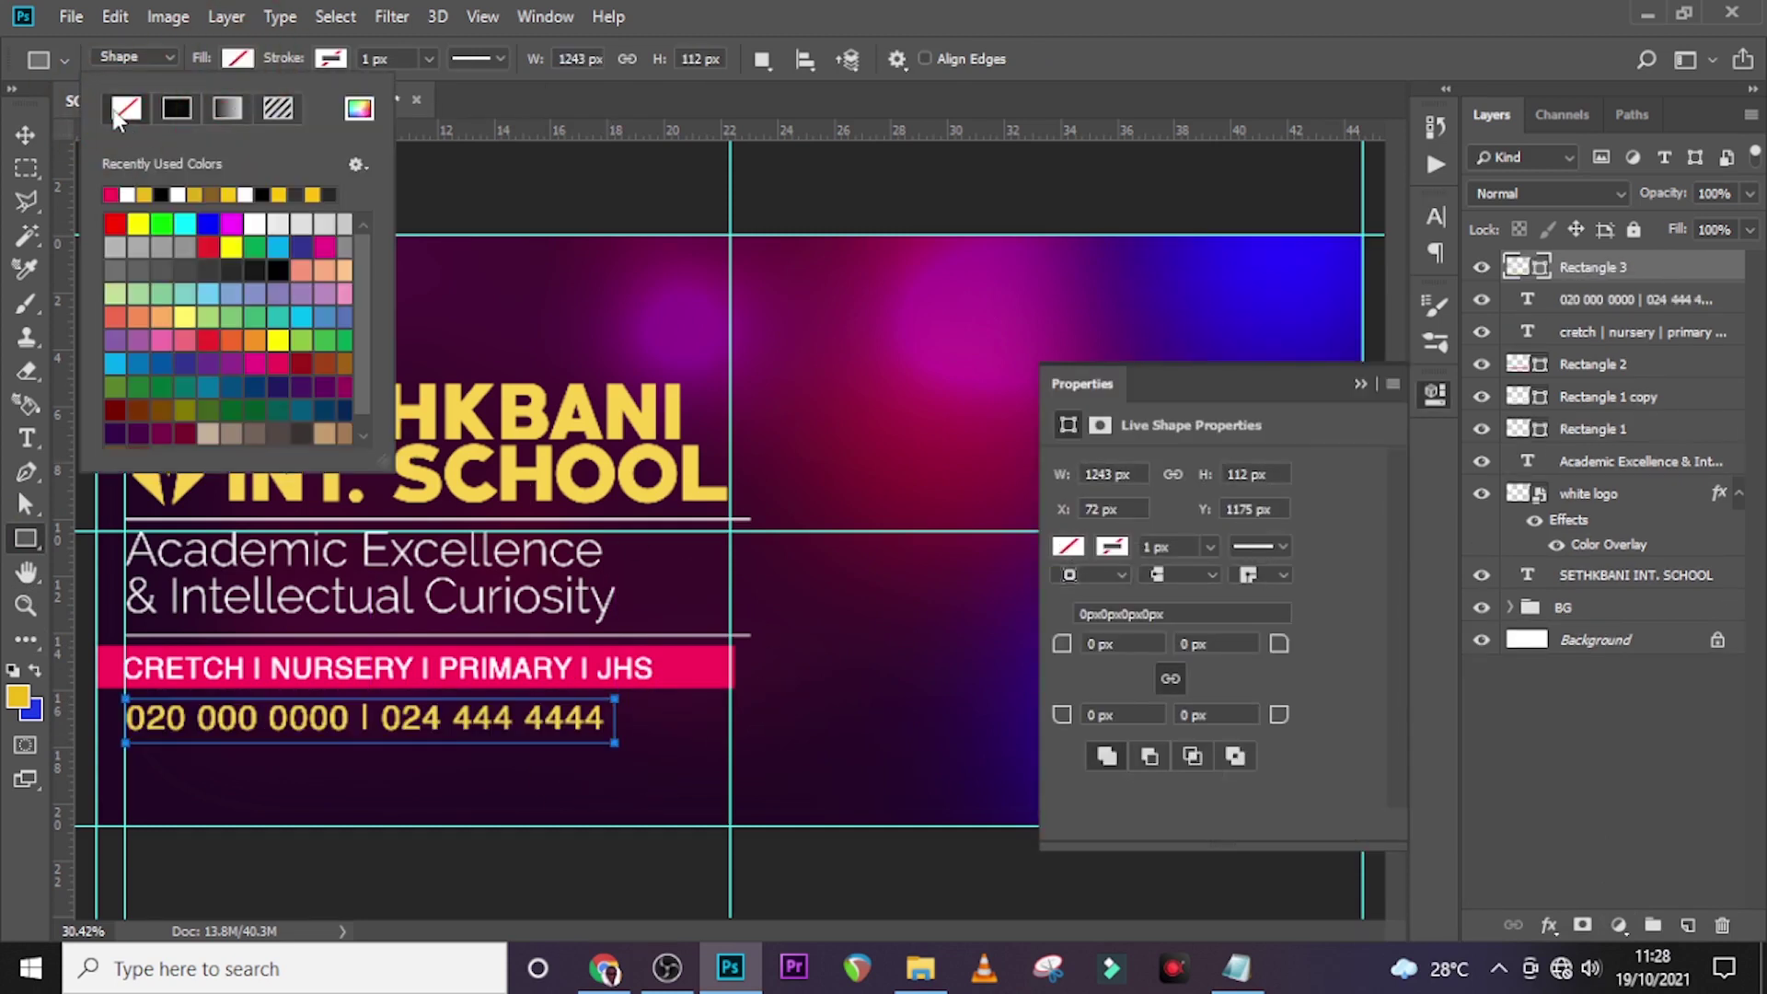
# Step: Give the rectangle around the phone numbers a white (ffffff) stroke 6.99 px wide
pyautogui.click(330, 59)
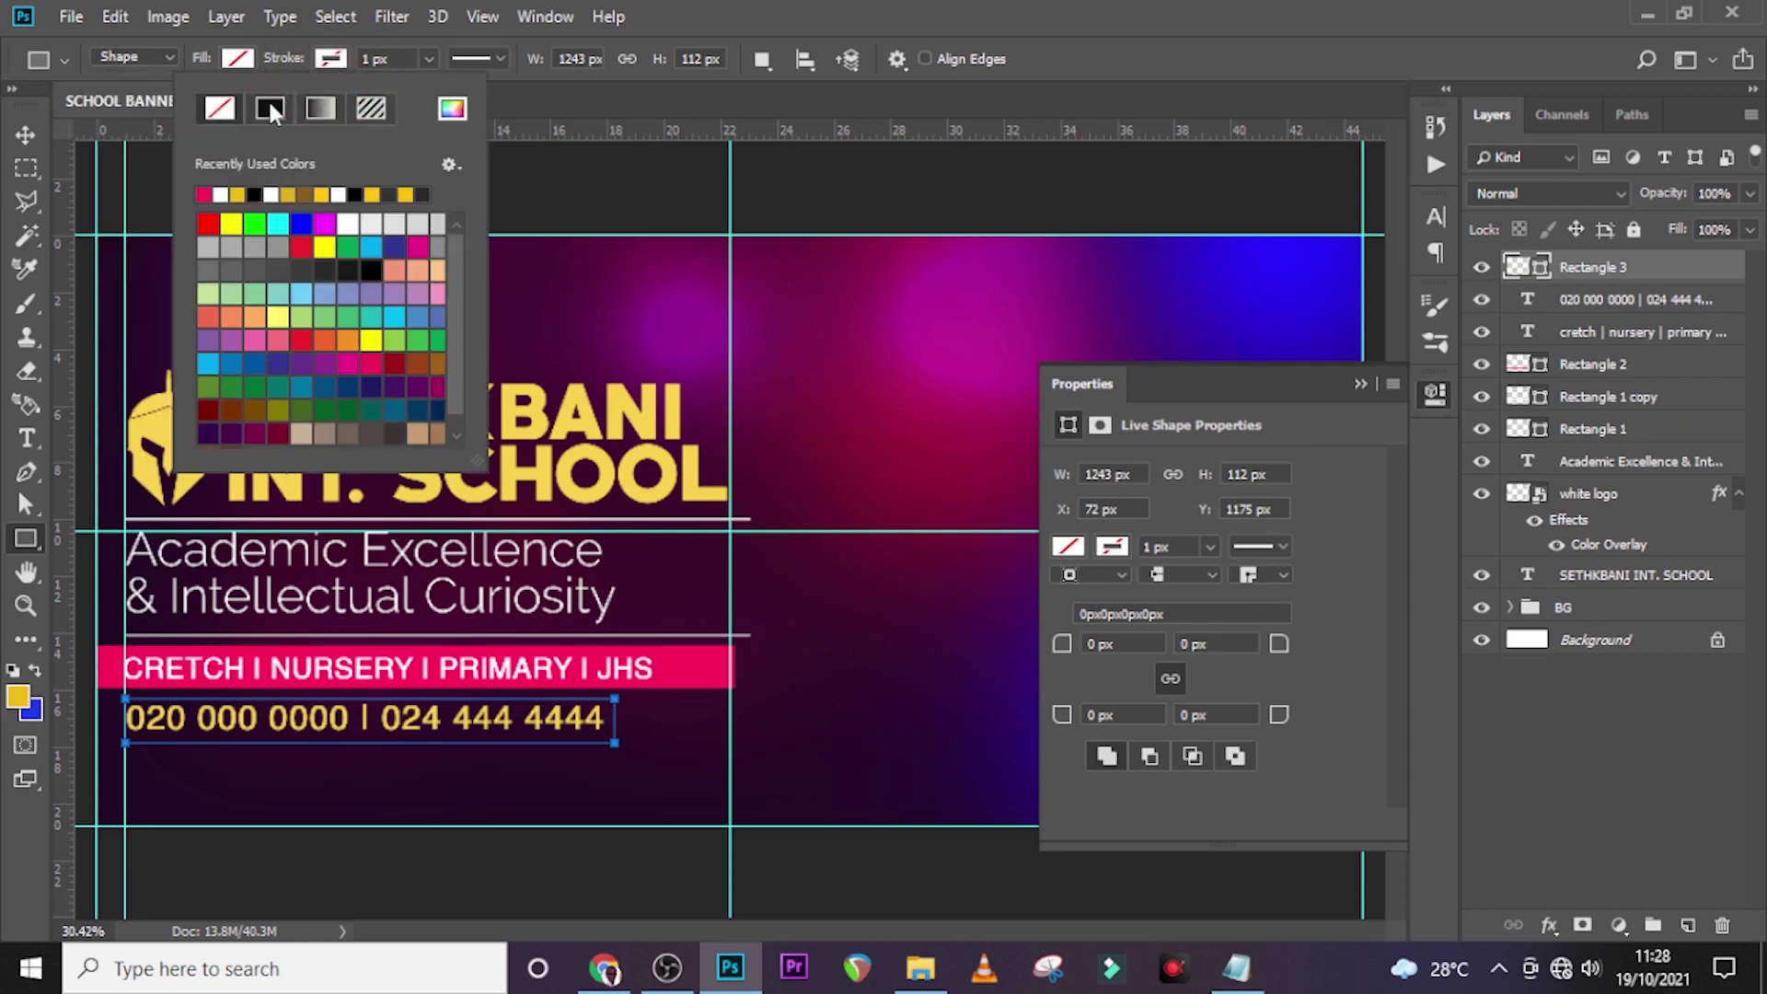
pyautogui.click(451, 110)
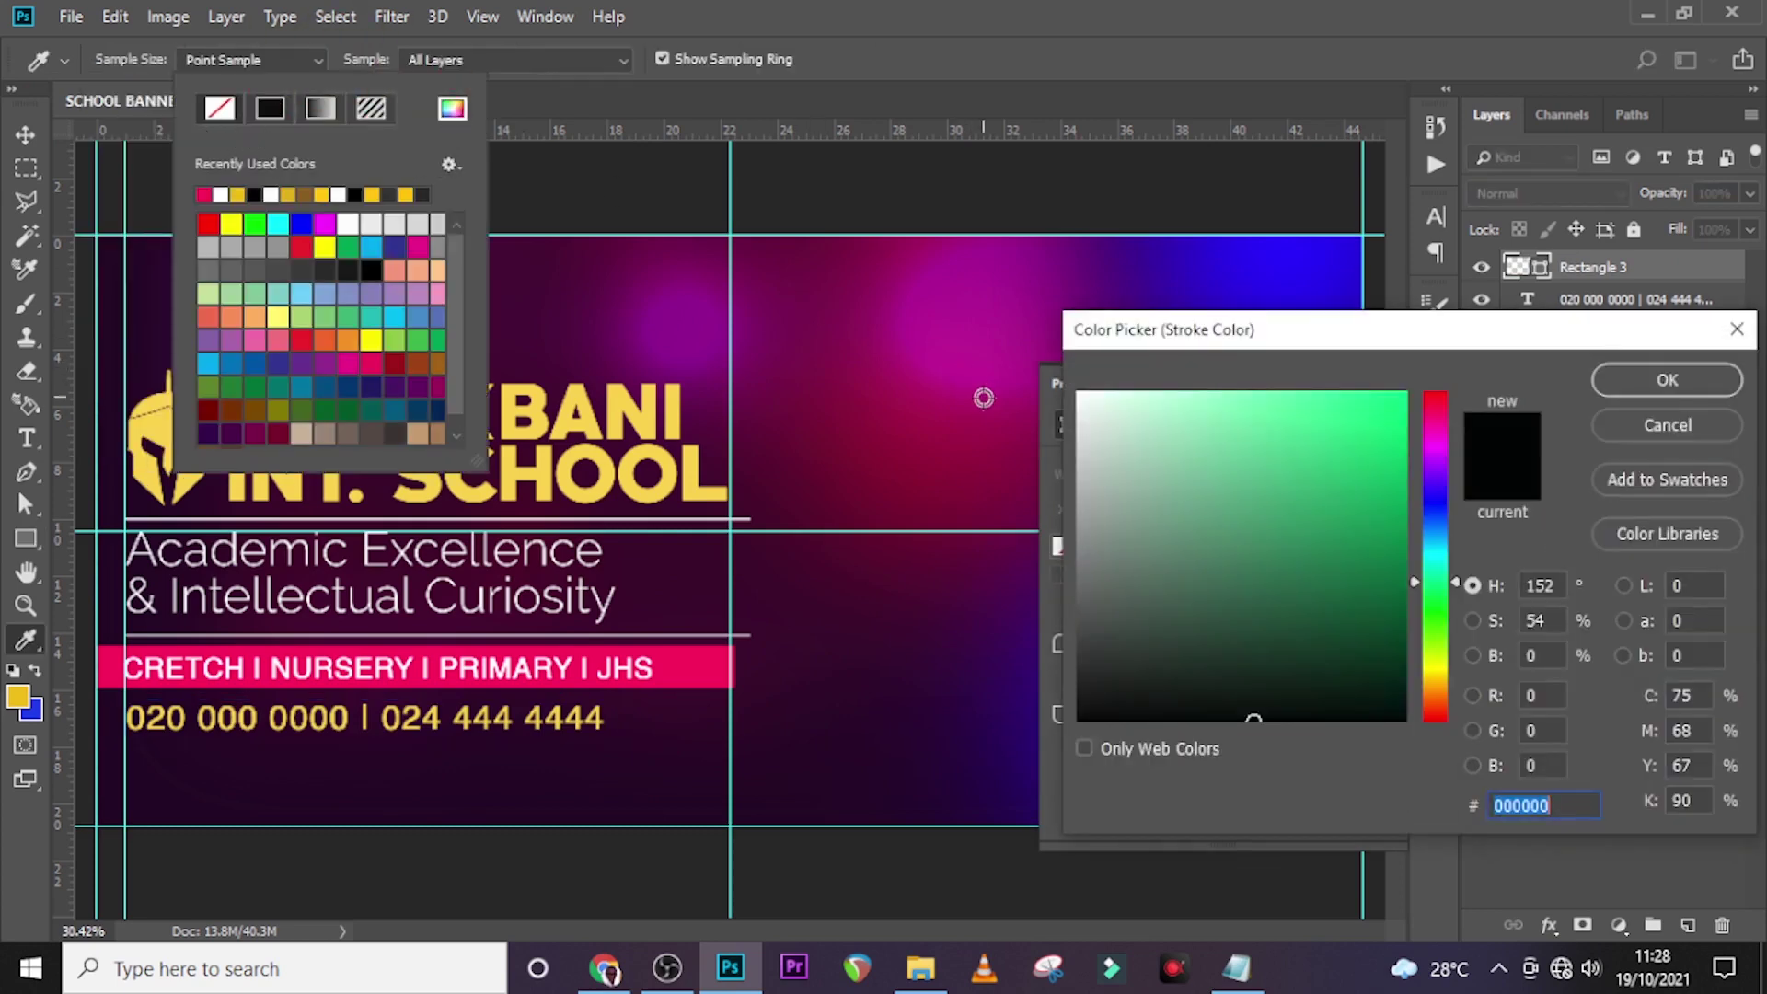
pyautogui.click(1068, 371)
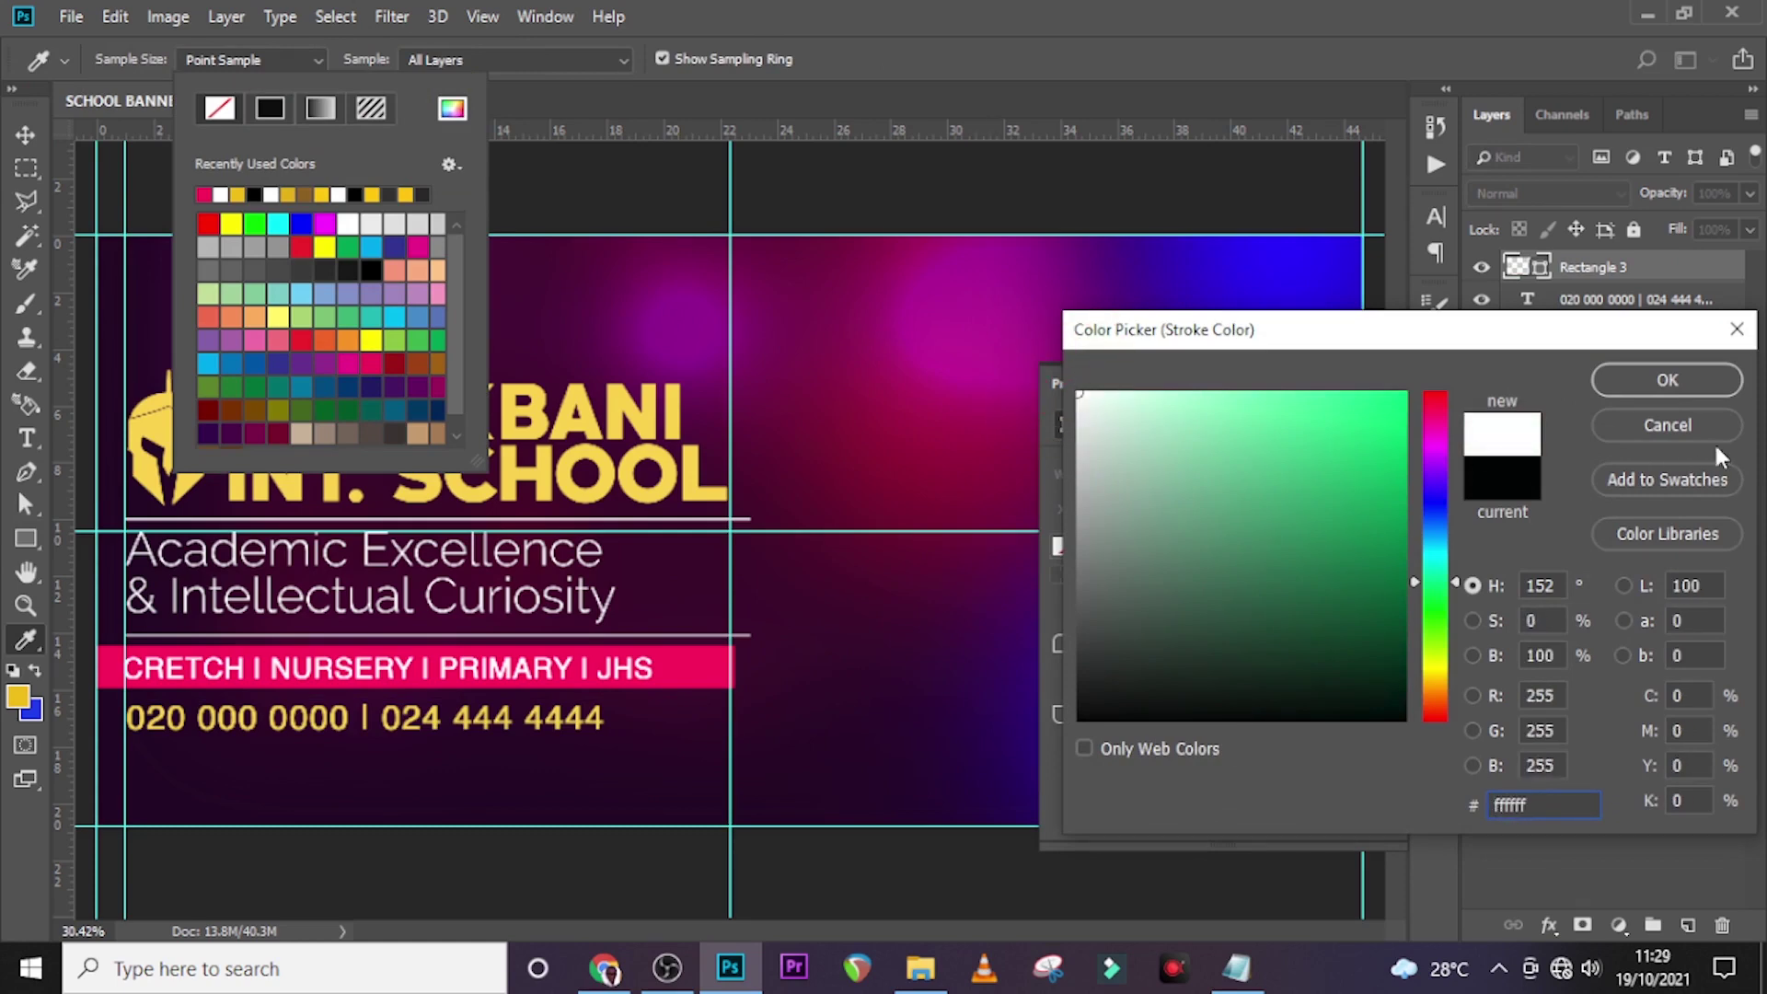
pyautogui.click(1667, 380)
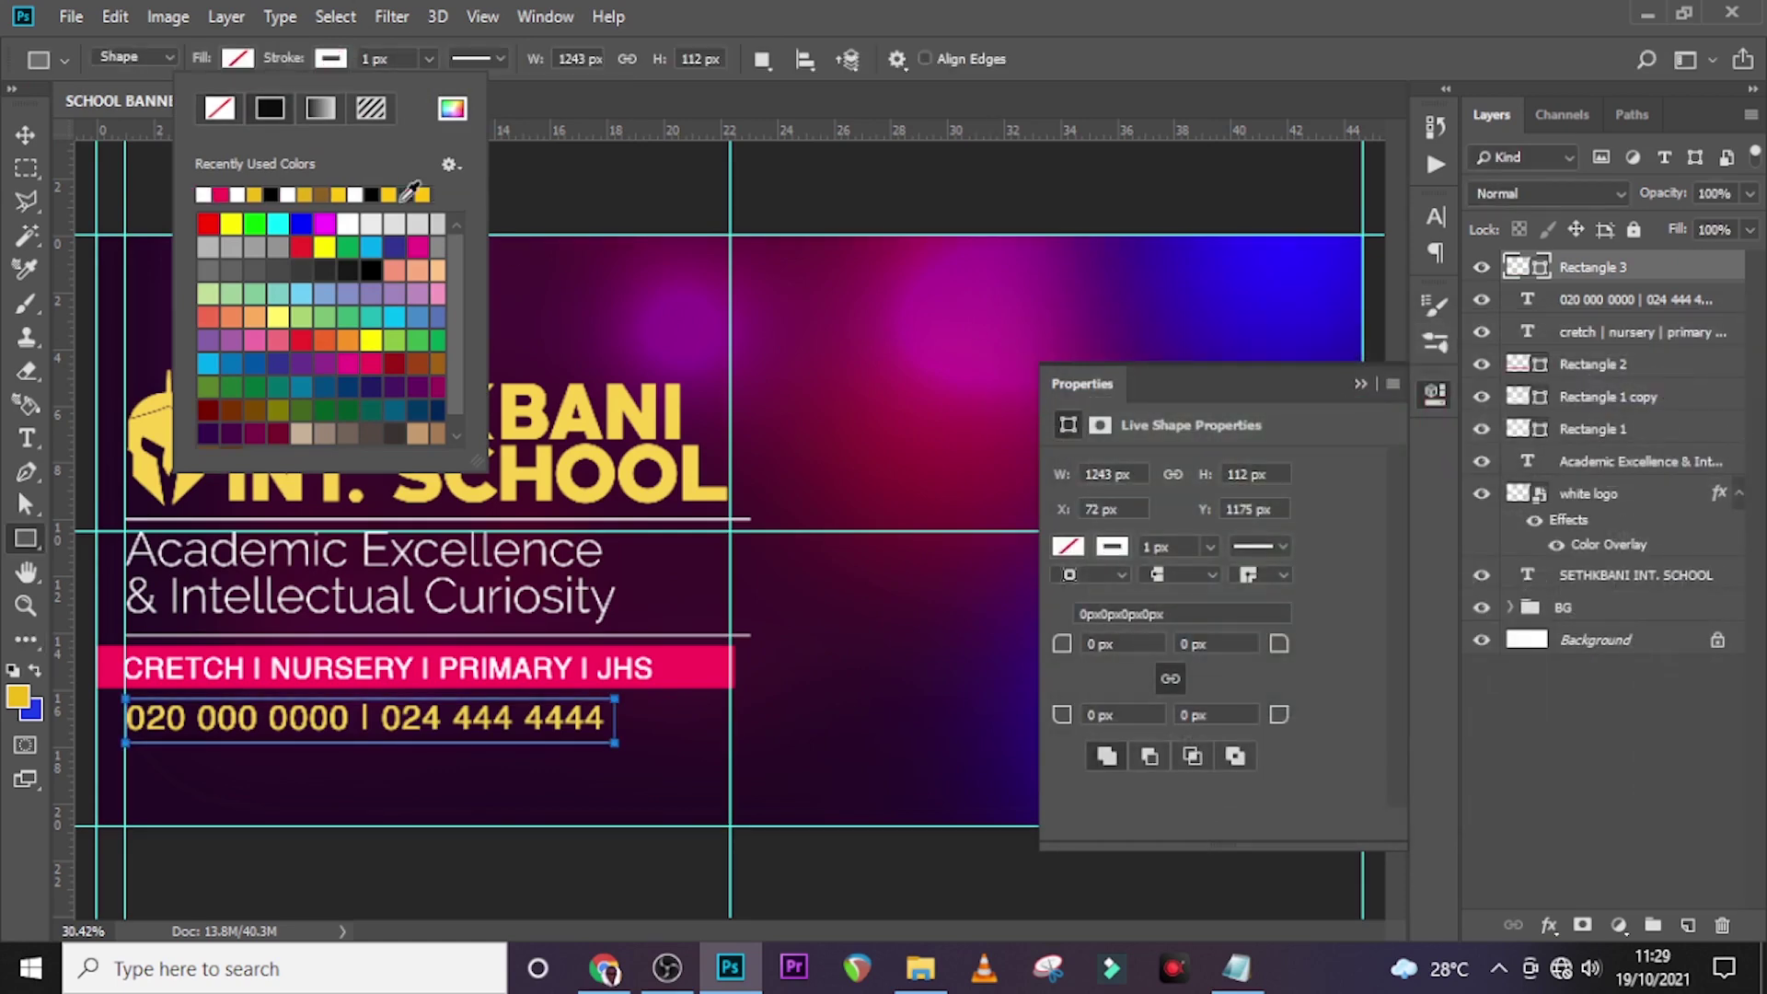
pyautogui.click(399, 58)
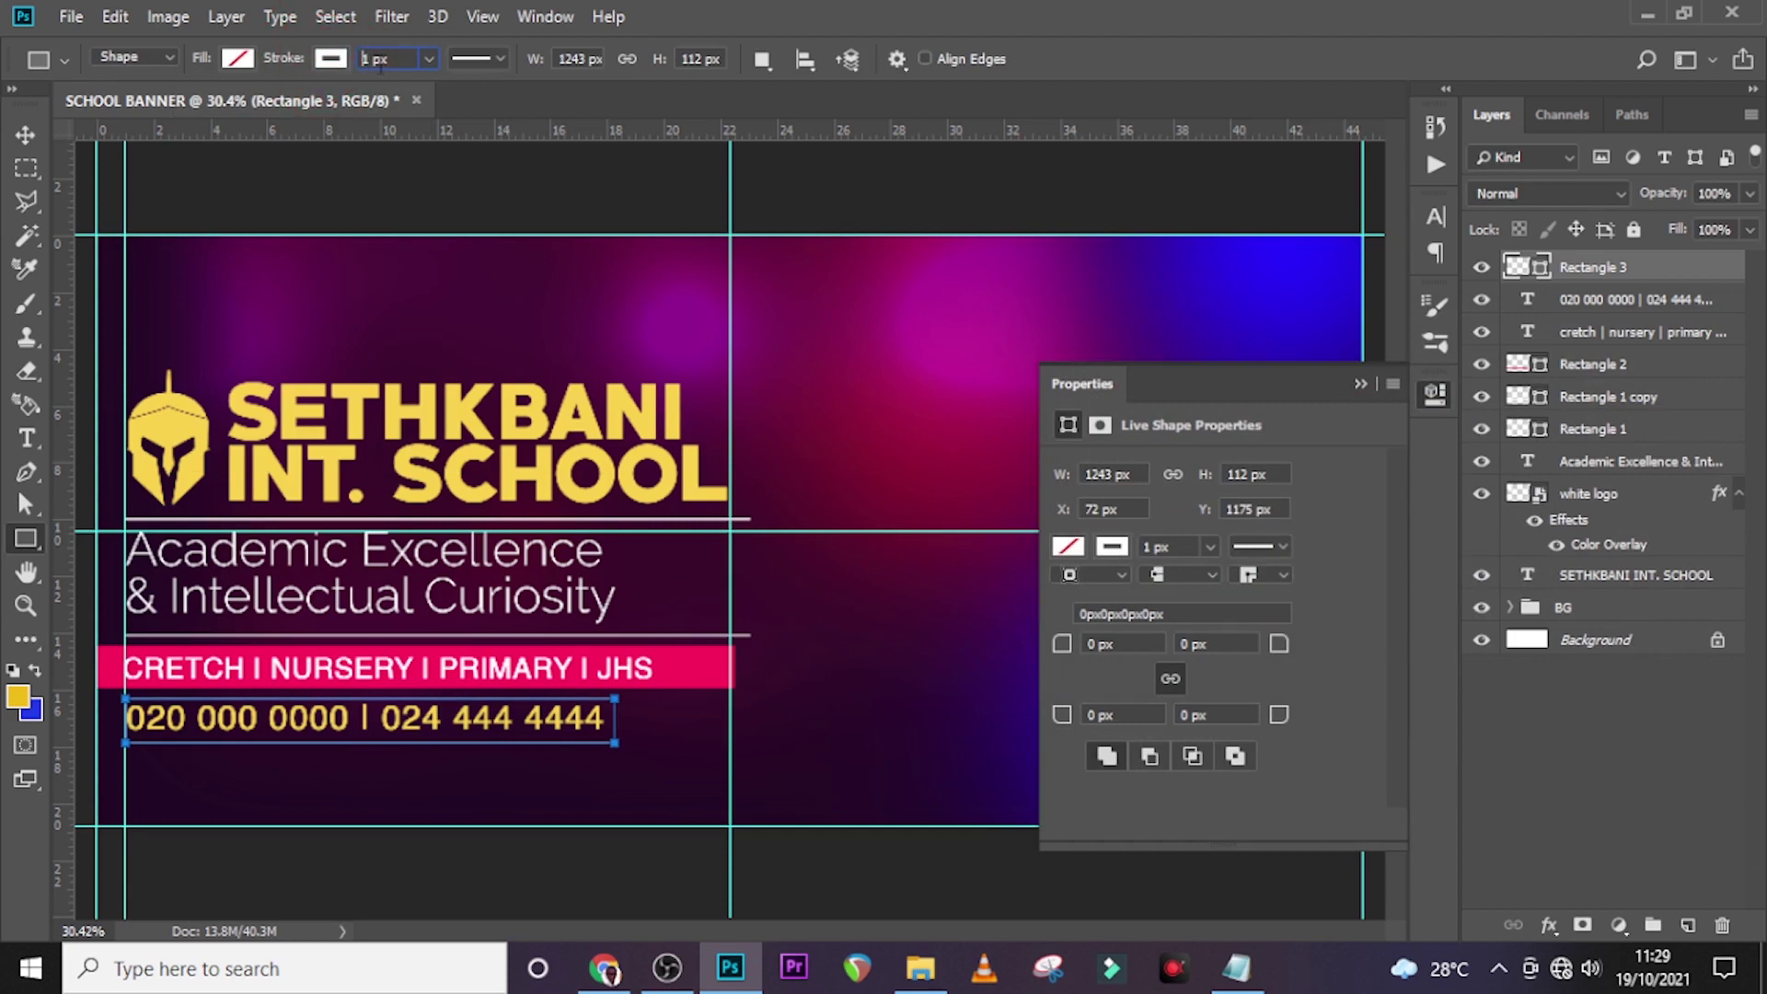
pyautogui.click(330, 59)
pyautogui.write('6.99')
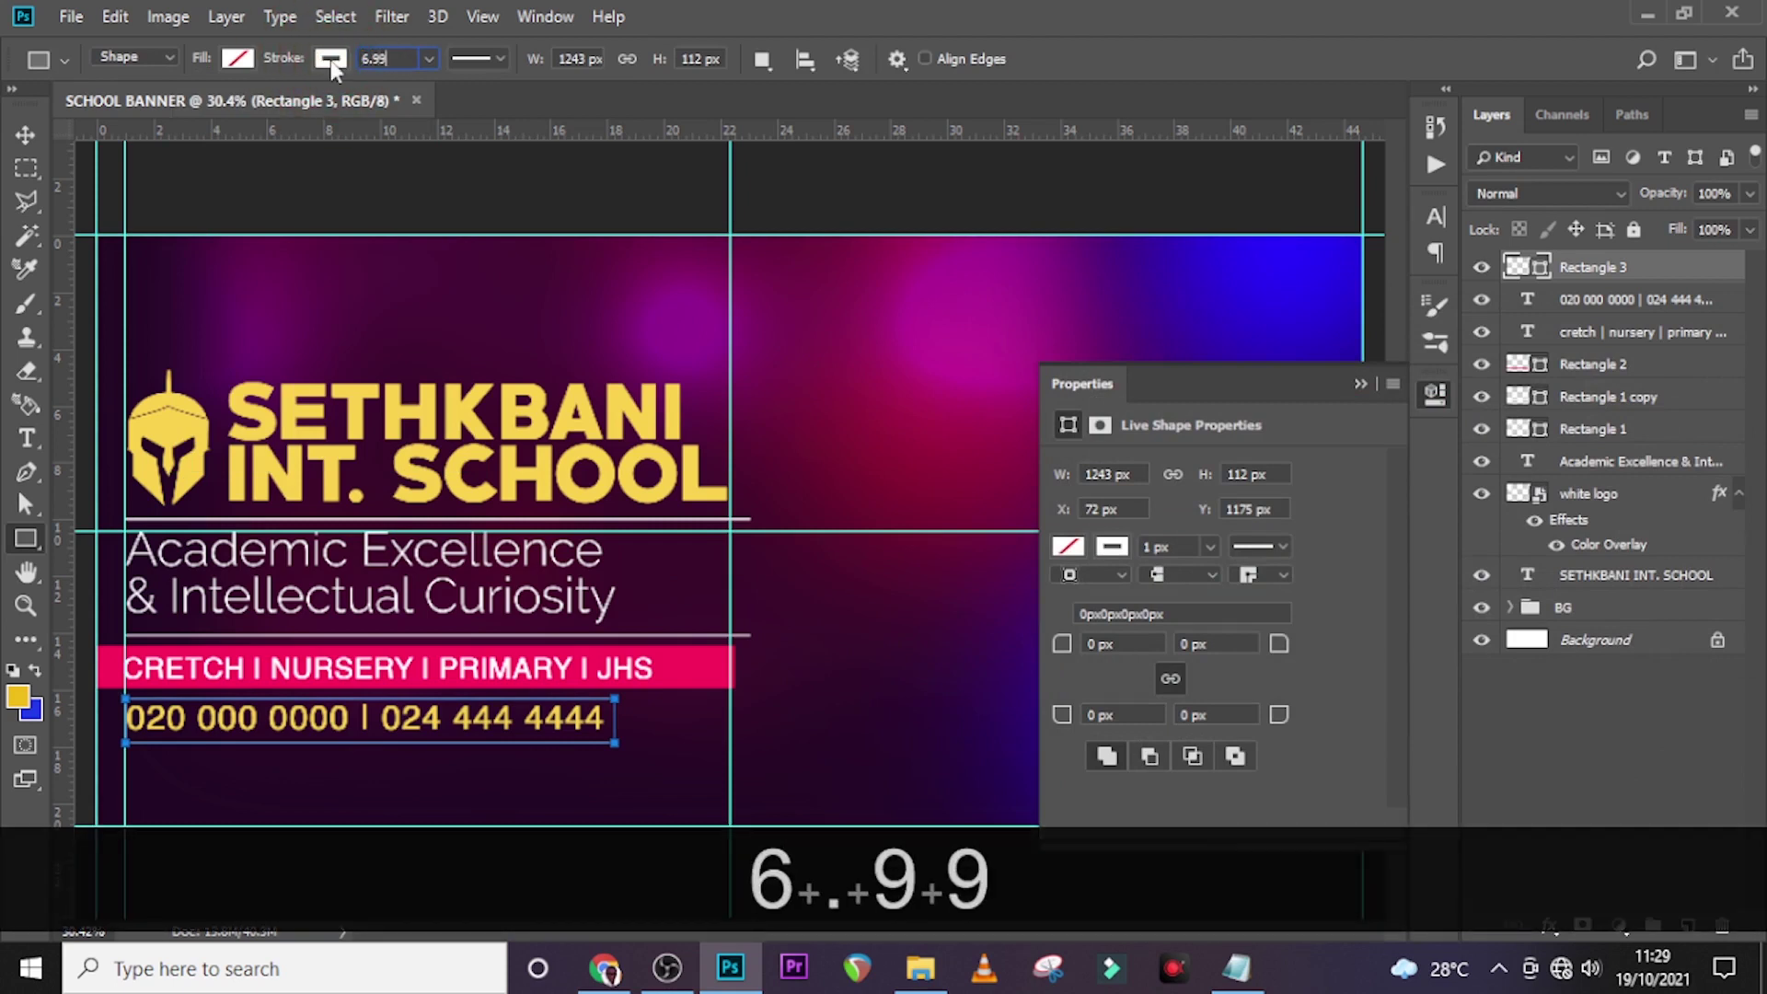
pyautogui.press('Return')
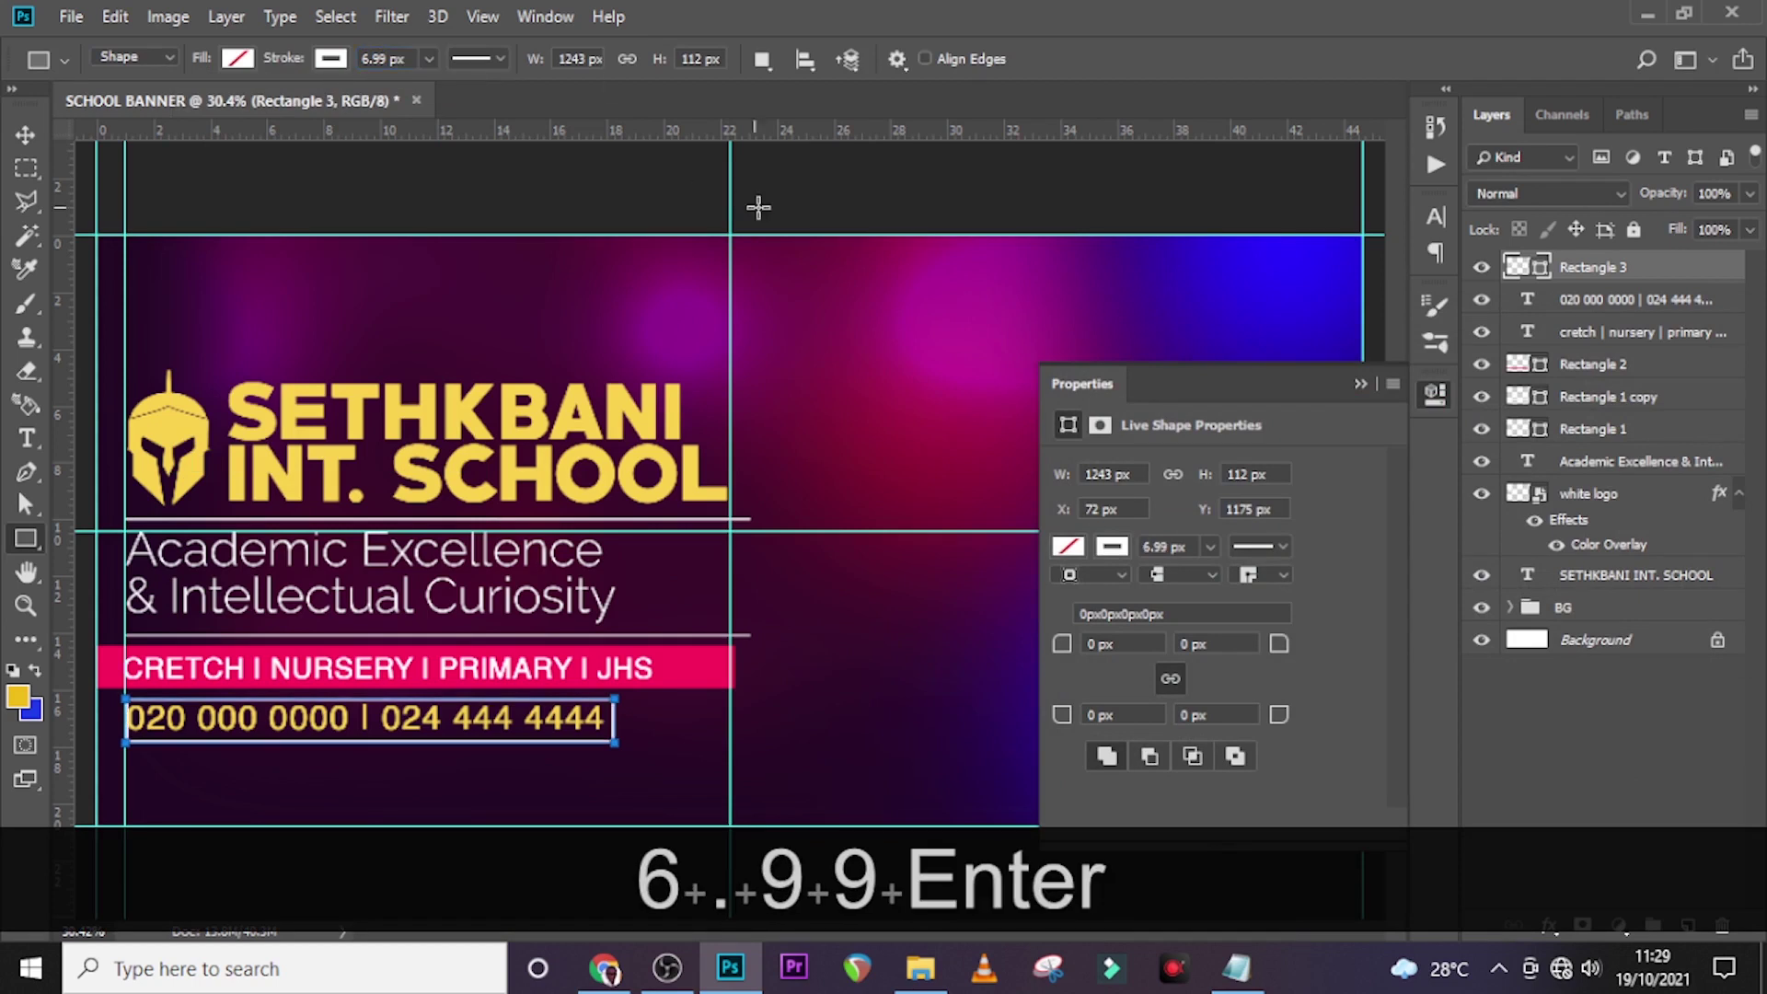
pyautogui.click(1359, 384)
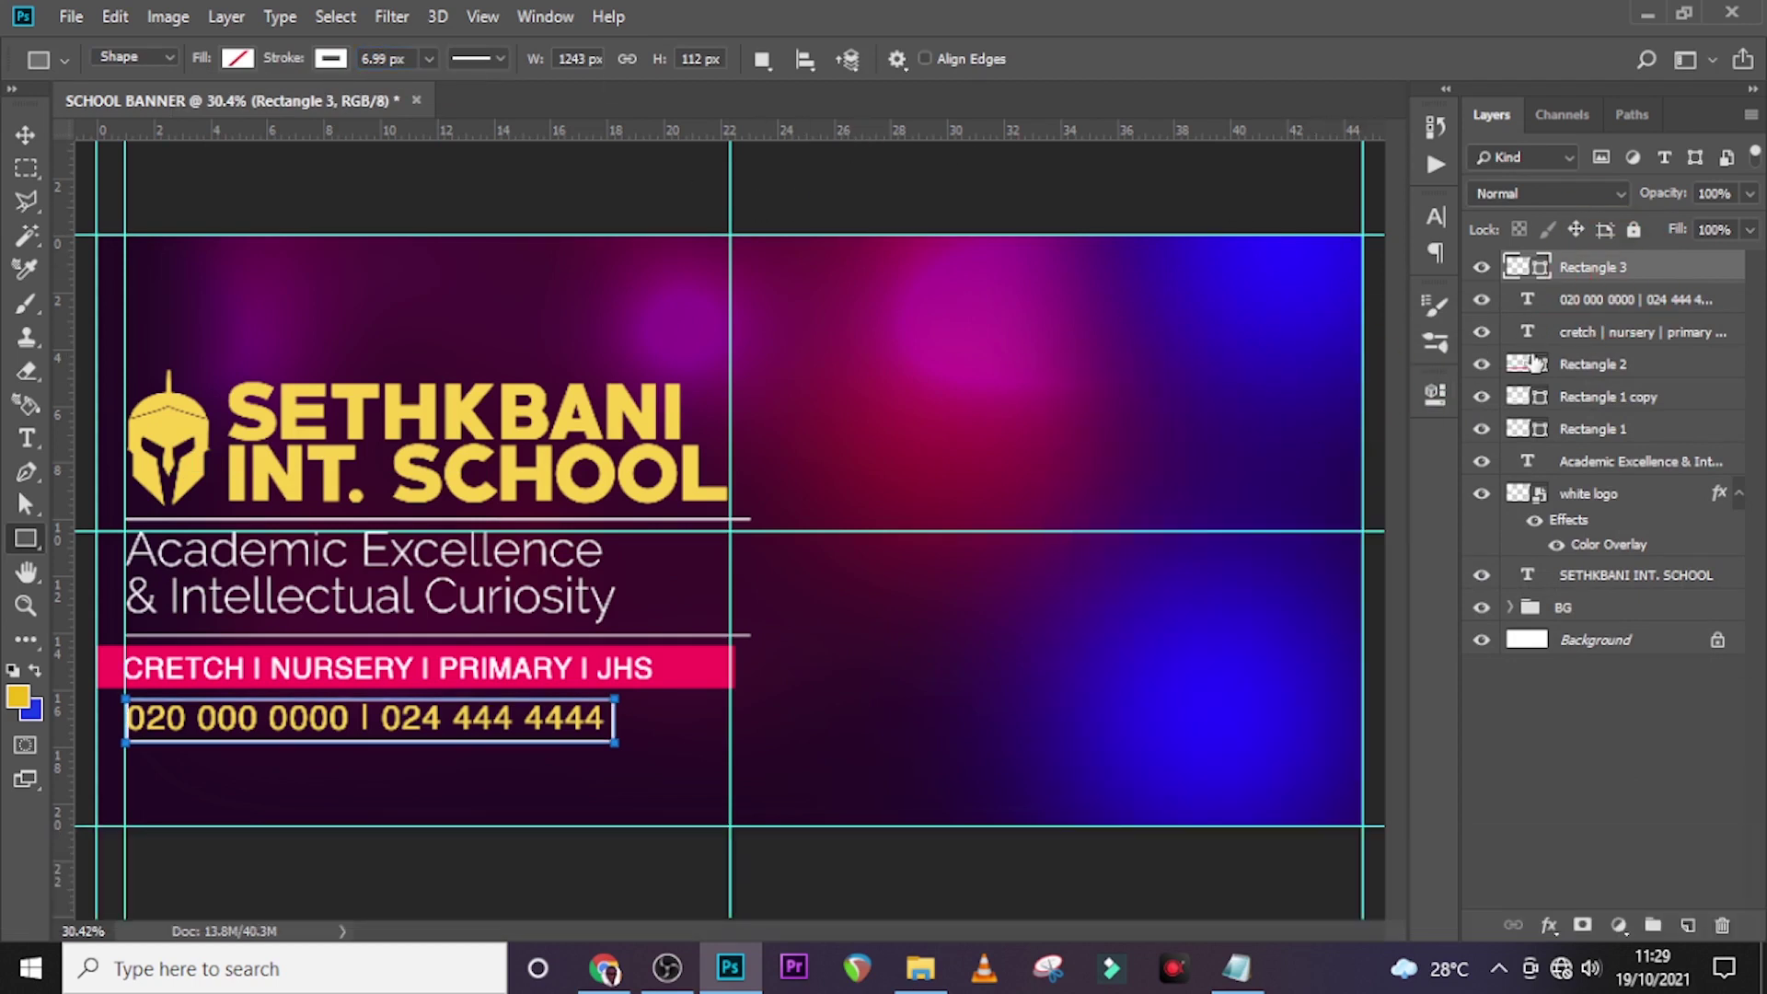
# Step: Group all layers from Rectangle 3 down to the SETHKBANI INT. SCHOOL text and name the group TEXT
pyautogui.press('shift')
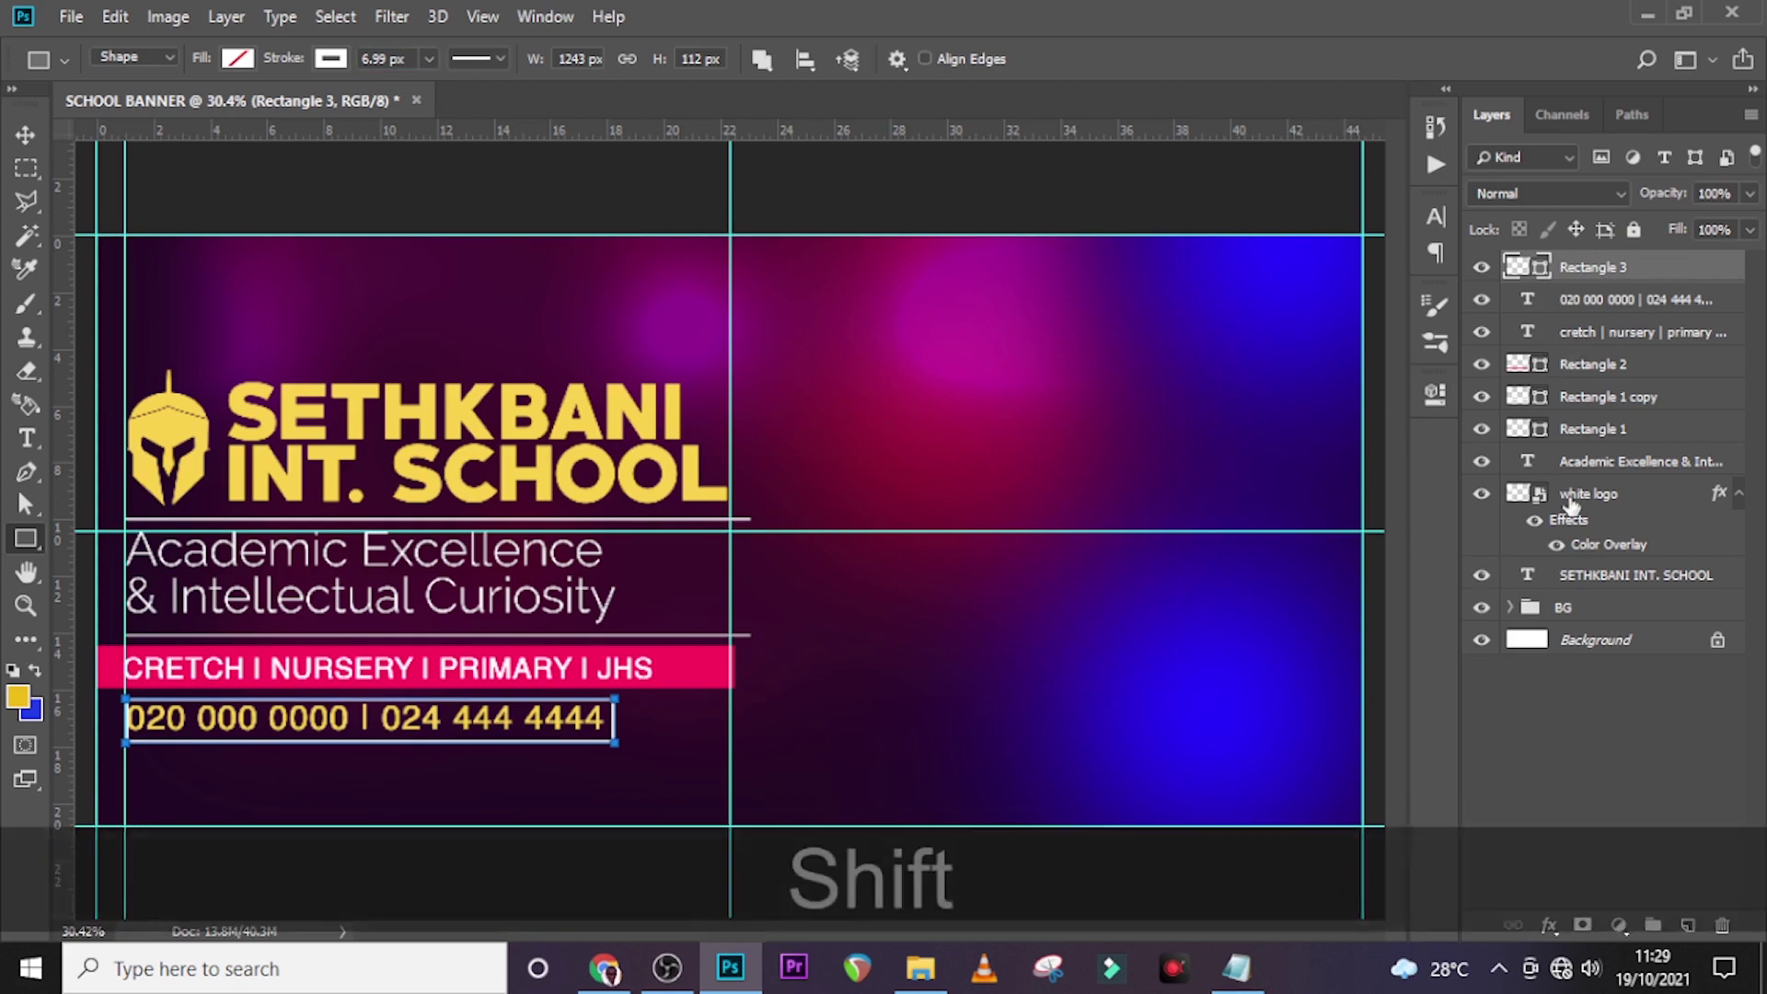
pyautogui.keyDown('shift'); pyautogui.click(1571, 579); pyautogui.keyUp('shift')
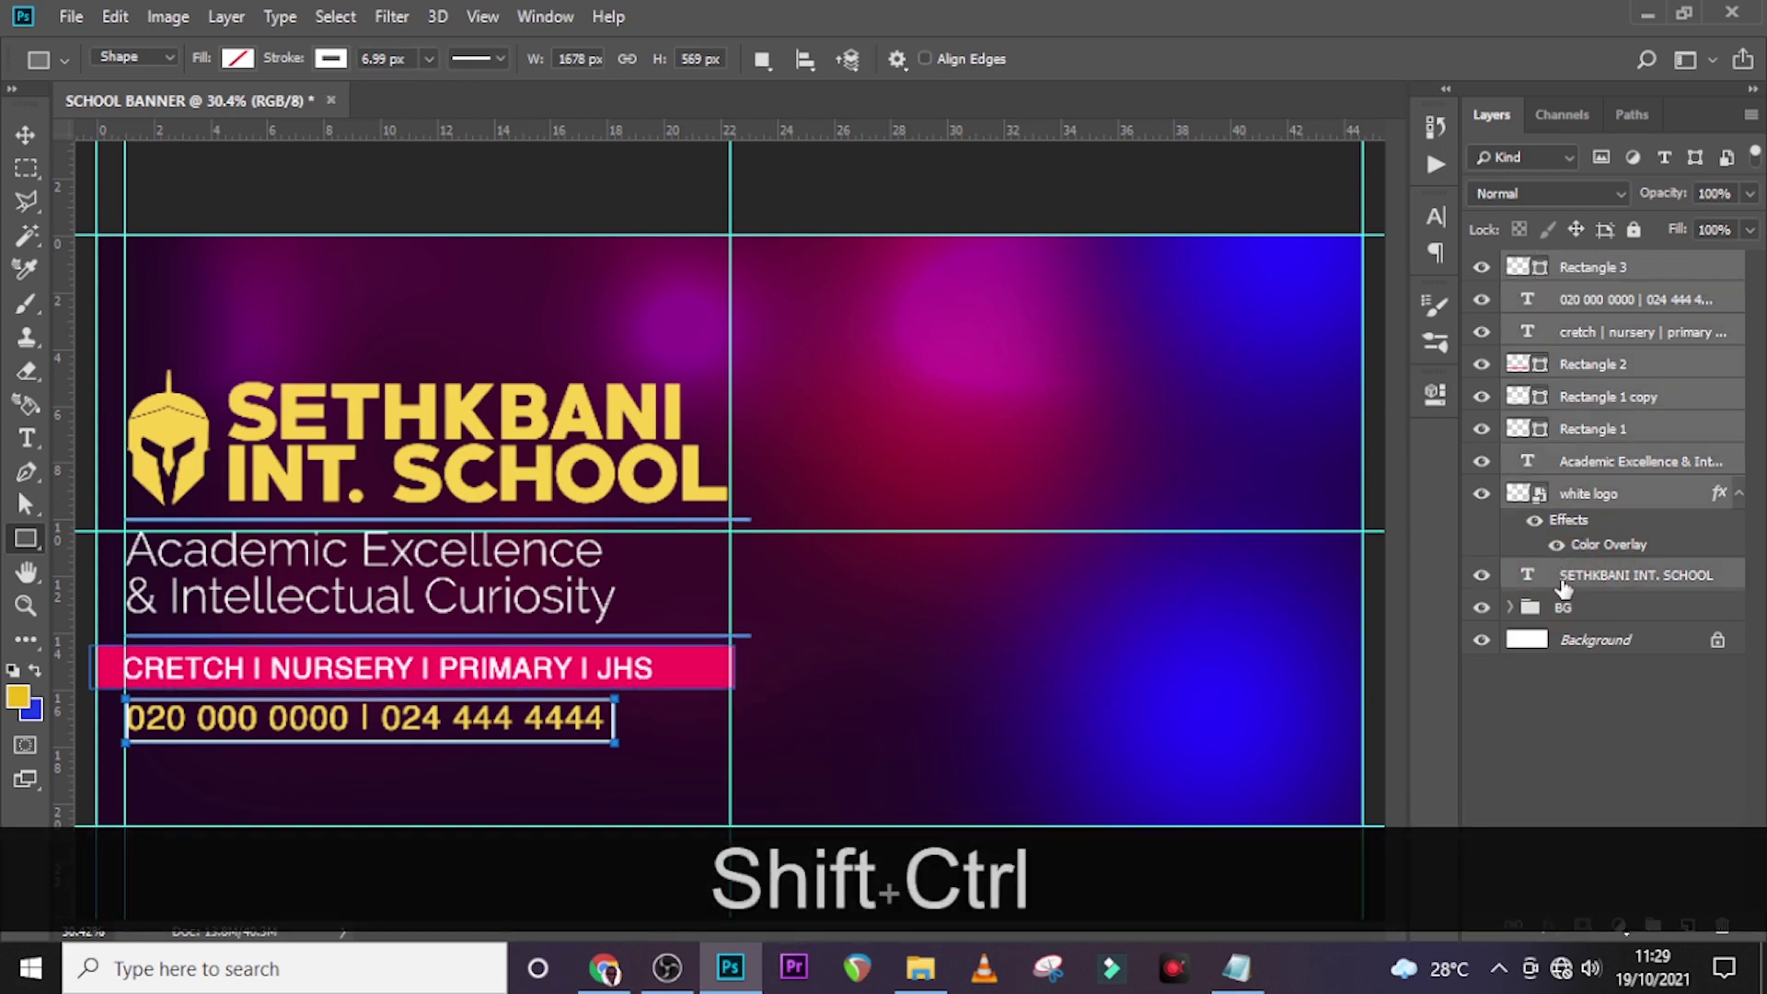
pyautogui.hotkey('ctrl', 'shift', 'g')
pyautogui.doubleClick(1575, 267)
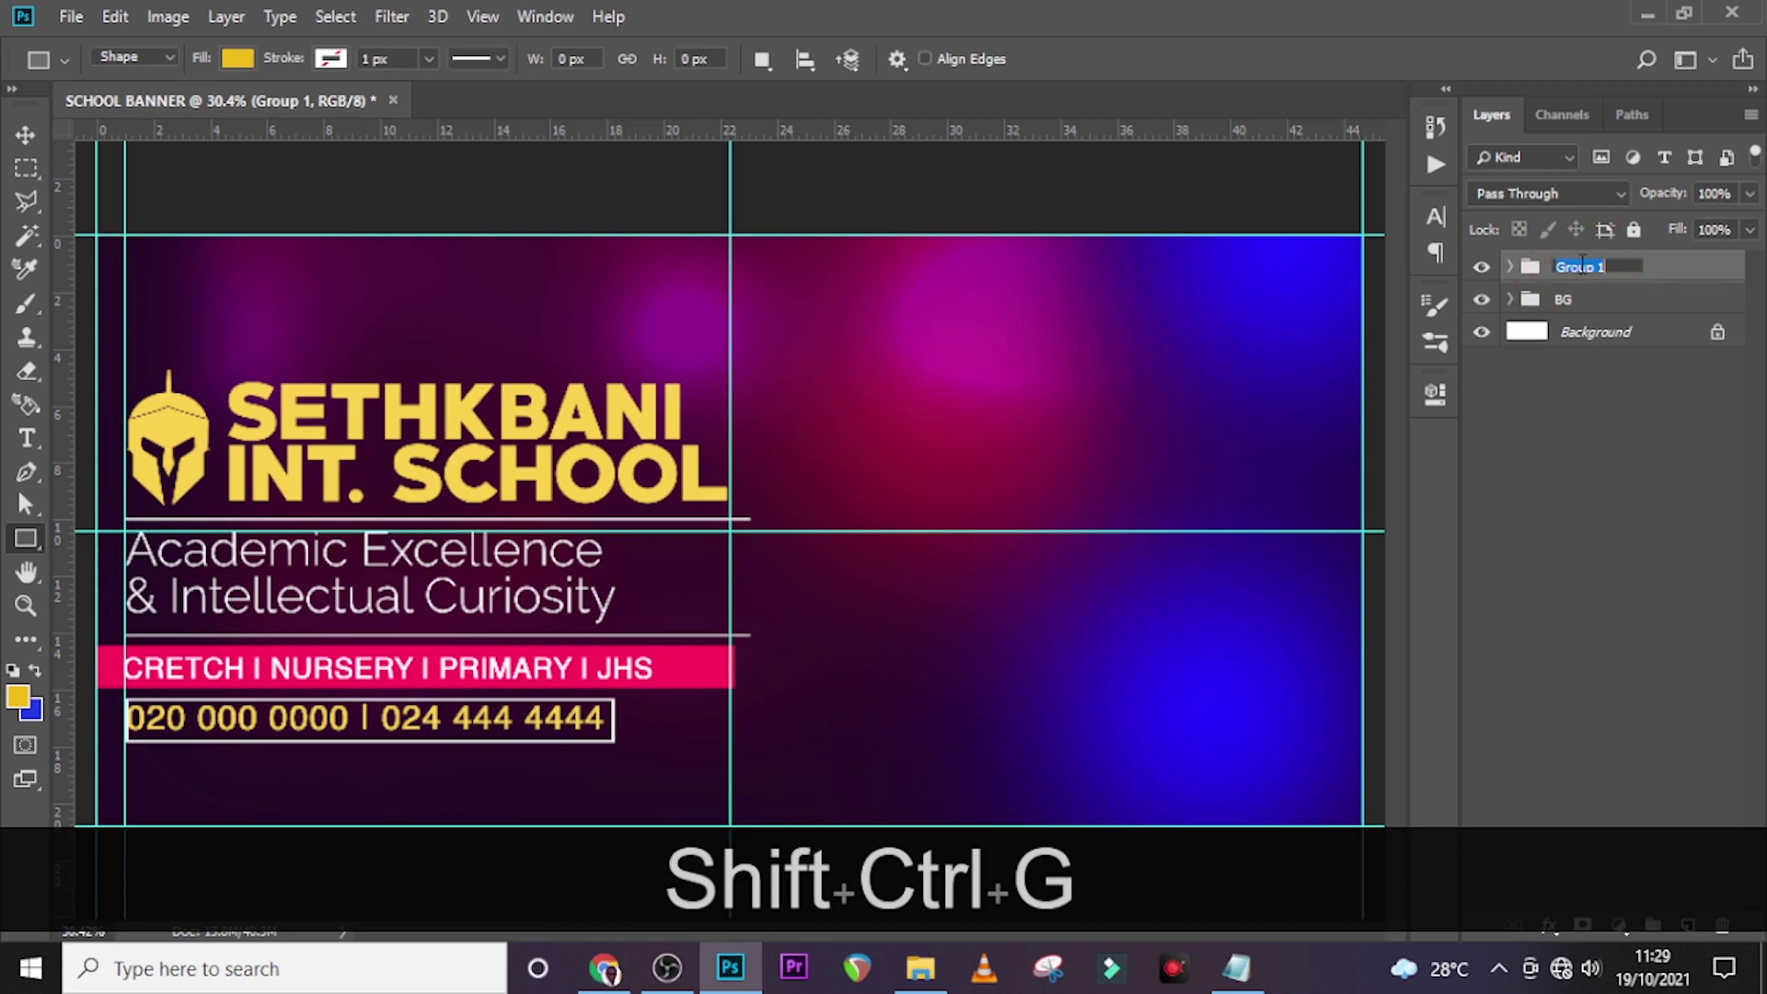
pyautogui.press('capslock')
pyautogui.write('T')
pyautogui.press('BackSpace')
pyautogui.press('capslock')
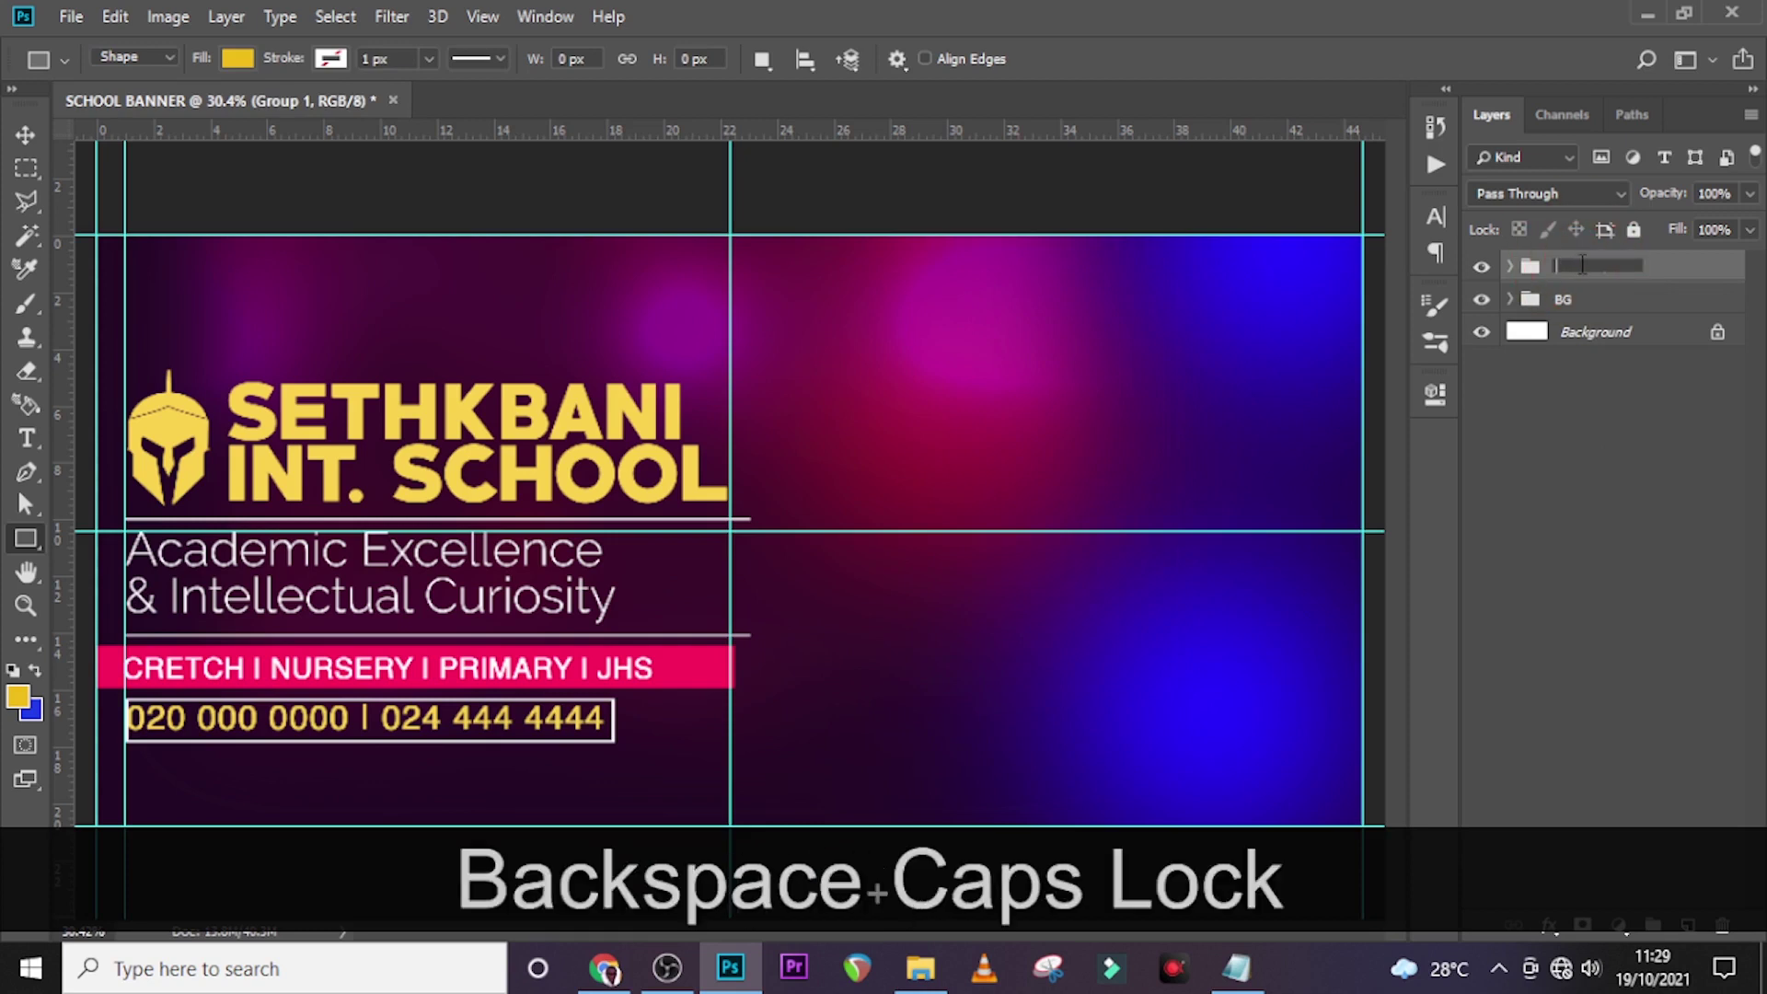
pyautogui.write('TEXT')
pyautogui.press('Return')
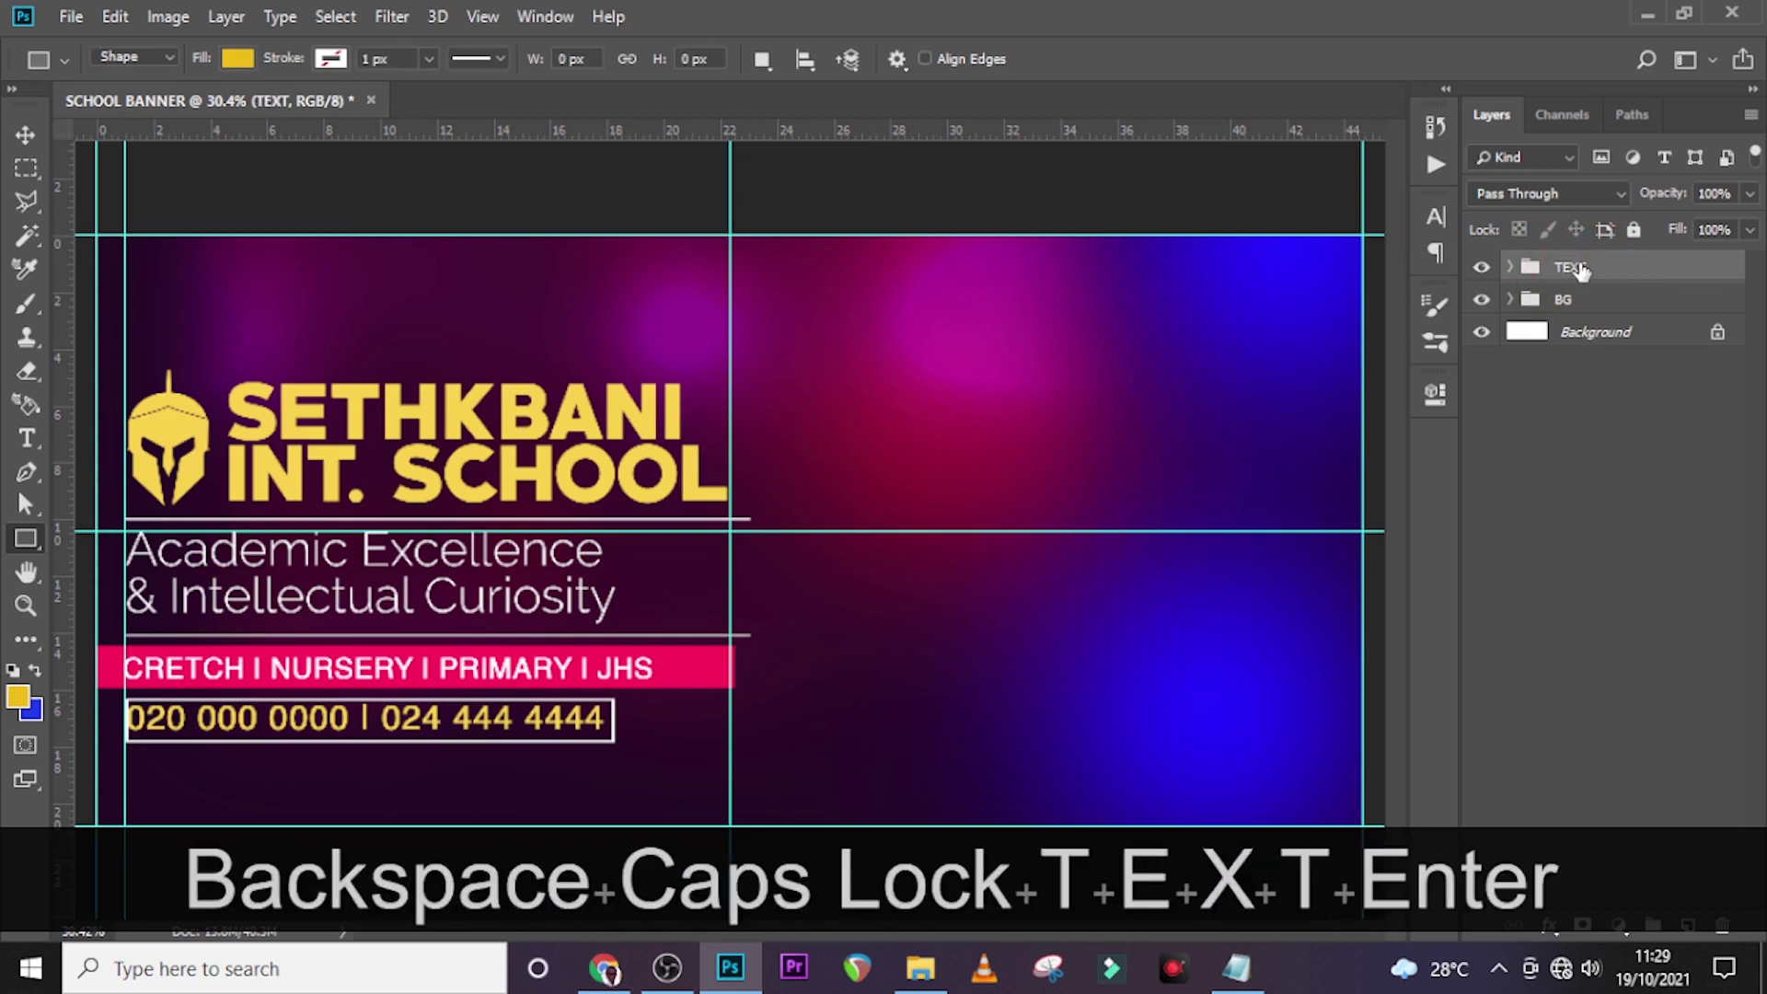
# Step: Hide the guides and nudge the whole TEXT group slightly upward on the banner
pyautogui.hotkey('ctrl', 'h')
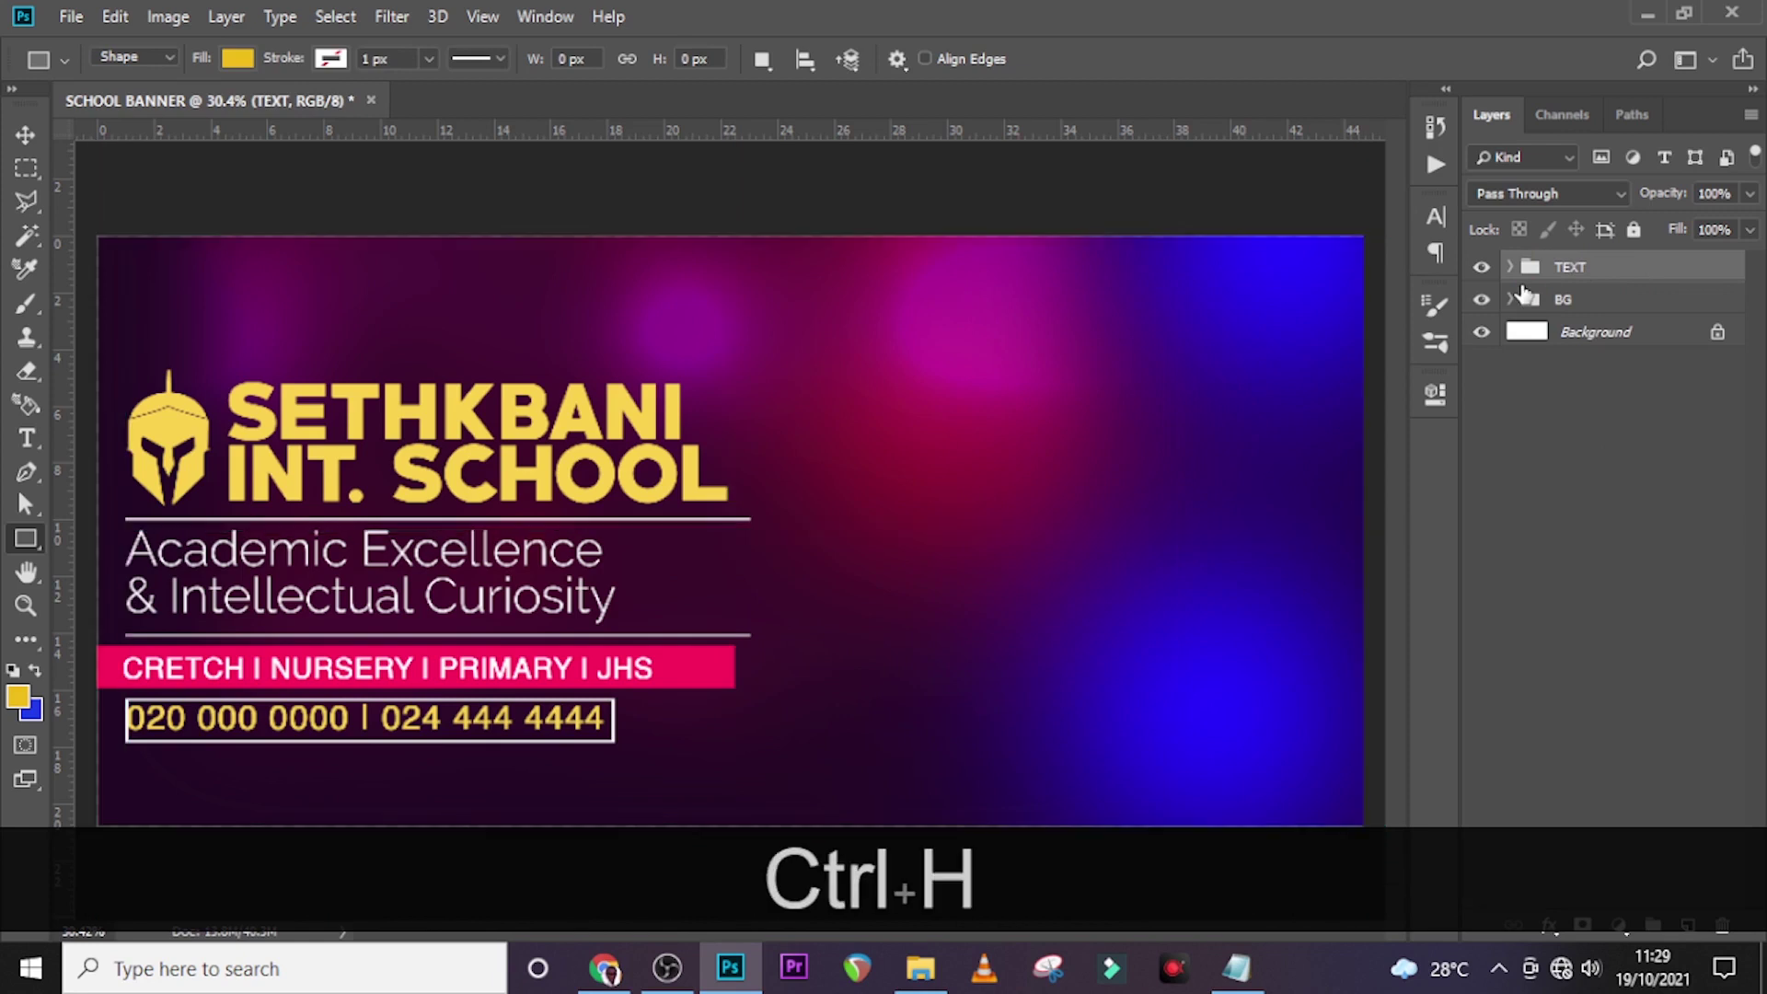
pyautogui.click(1510, 267)
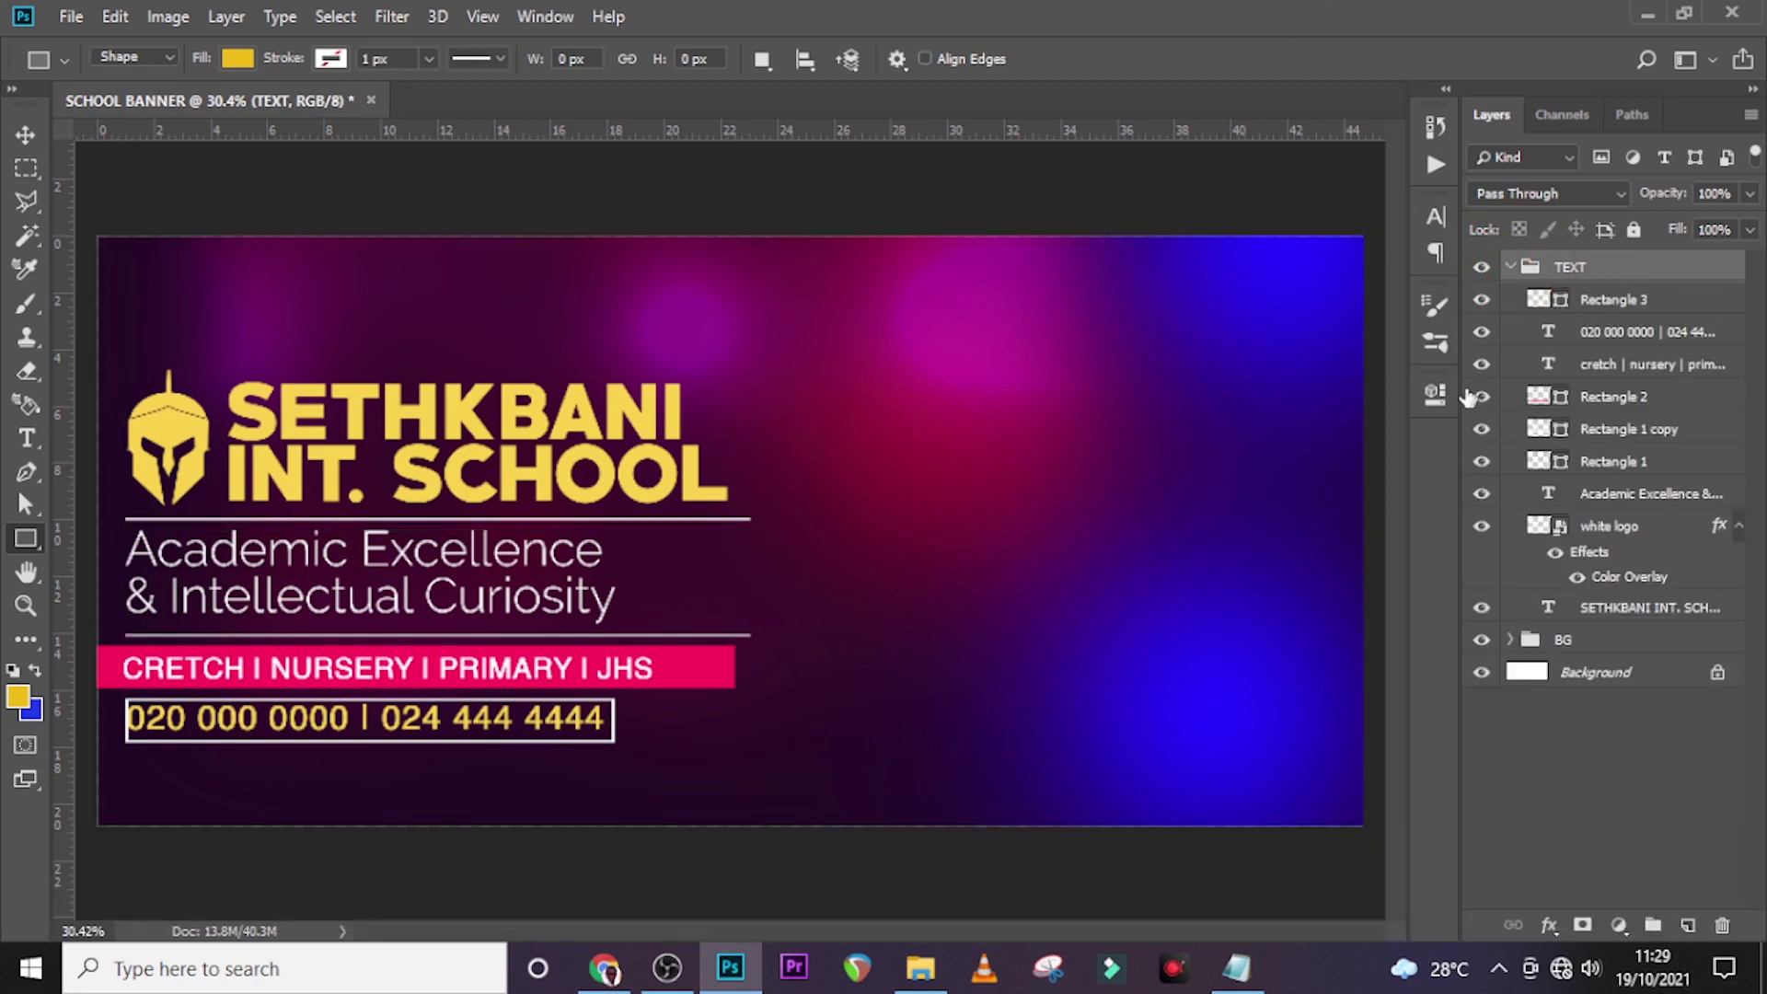
pyautogui.click(1618, 269)
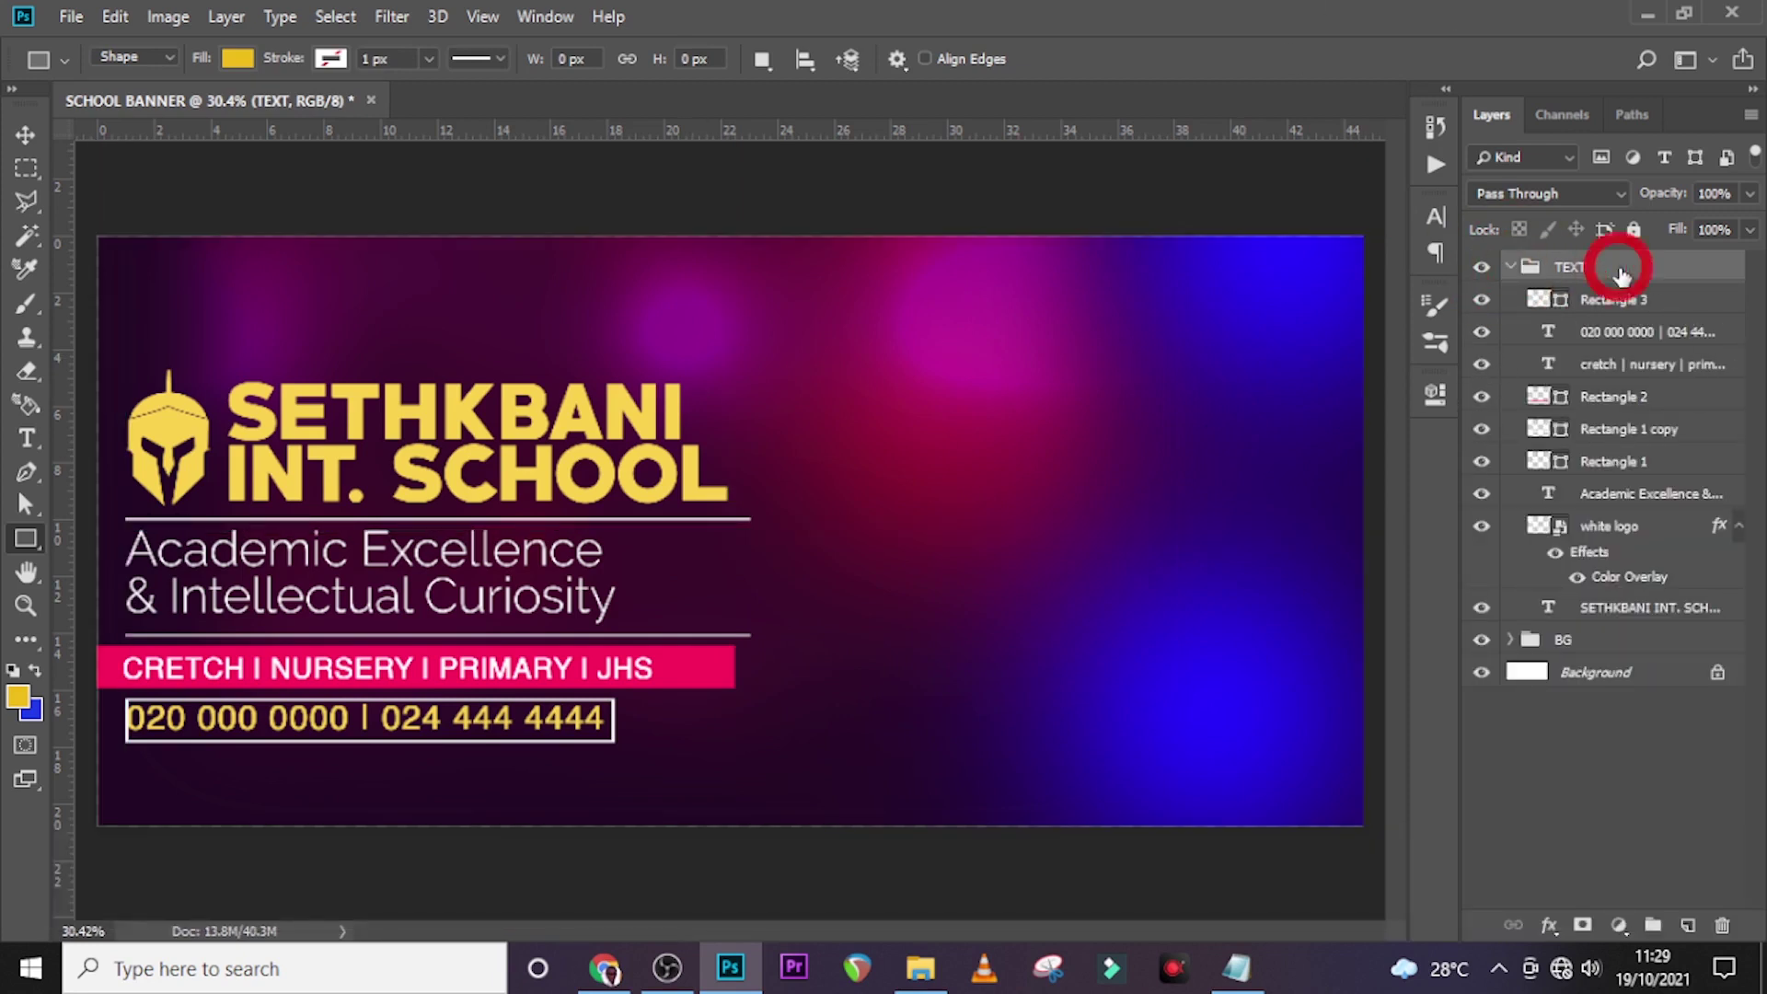
pyautogui.hotkey('shift', 'Up')
pyautogui.hotkey('shift', 'Up')
pyautogui.hotkey('shift', 'Up')
pyautogui.press('v')
pyautogui.hotkey('shift', 'Up')
pyautogui.hotkey('shift', 'Up')
pyautogui.hotkey('shift', 'Up')
pyautogui.hotkey('shift', 'Up')
pyautogui.hotkey('shift', 'Up')
pyautogui.hotkey('shift', 'Up')
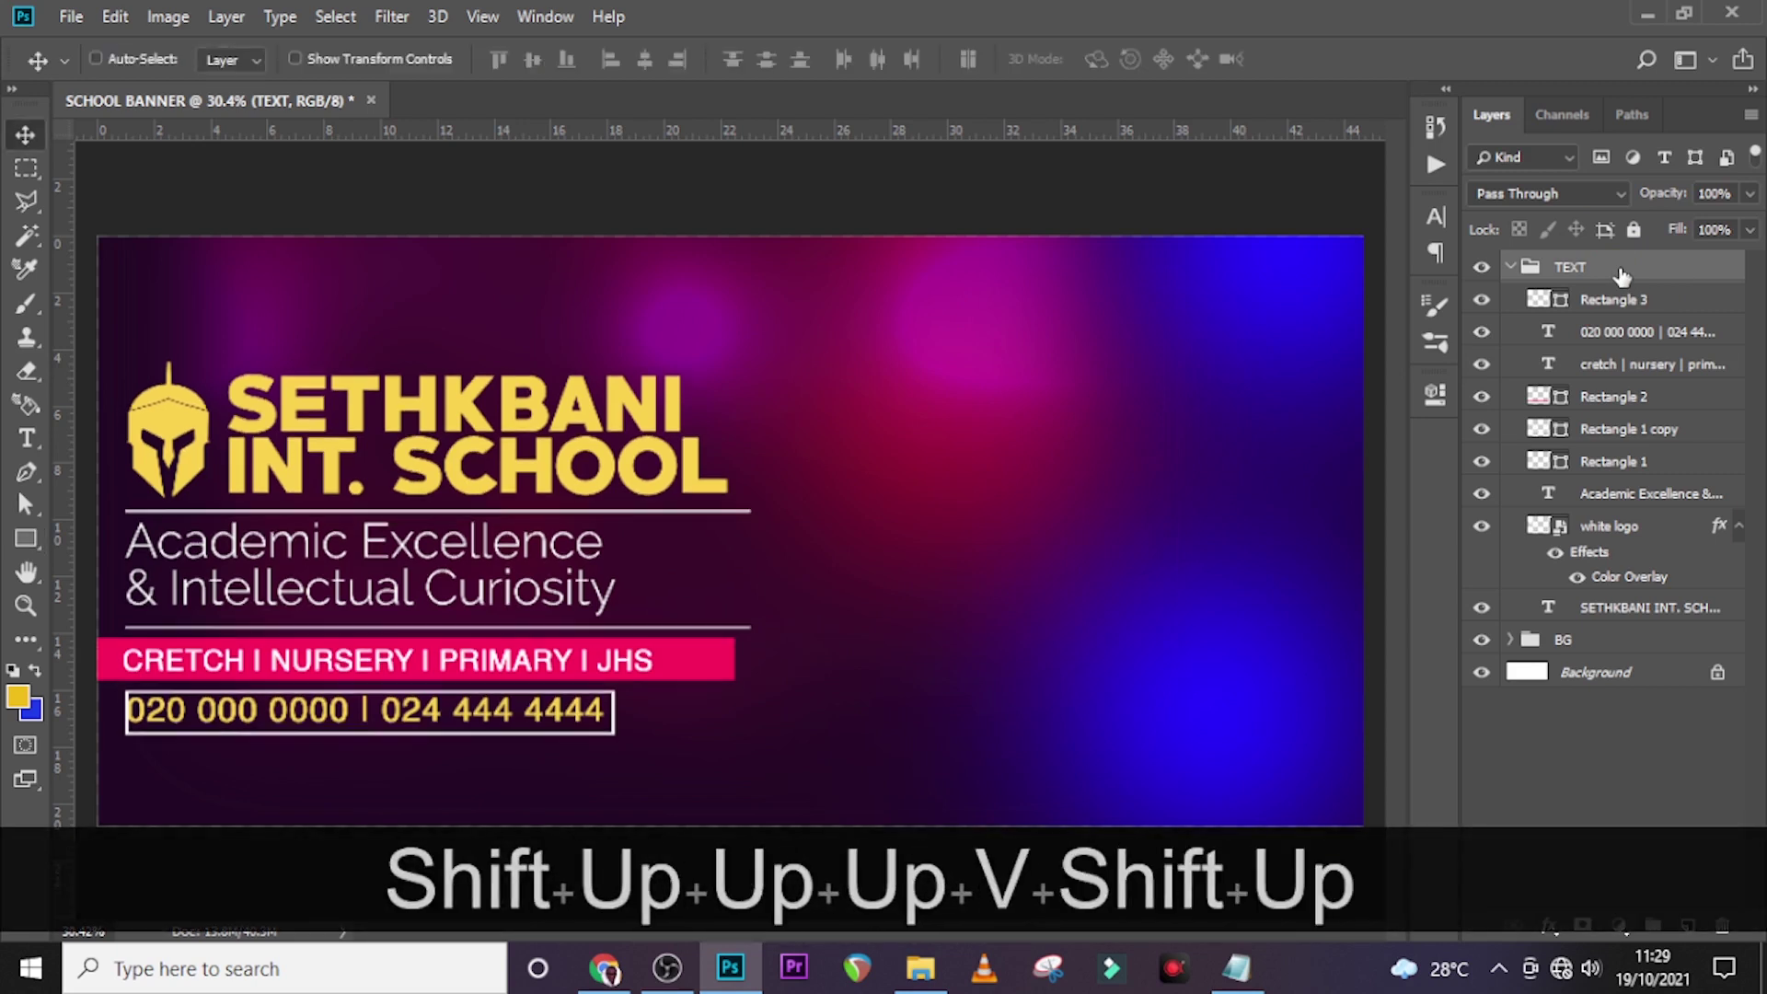
pyautogui.hotkey('shift', 'Up')
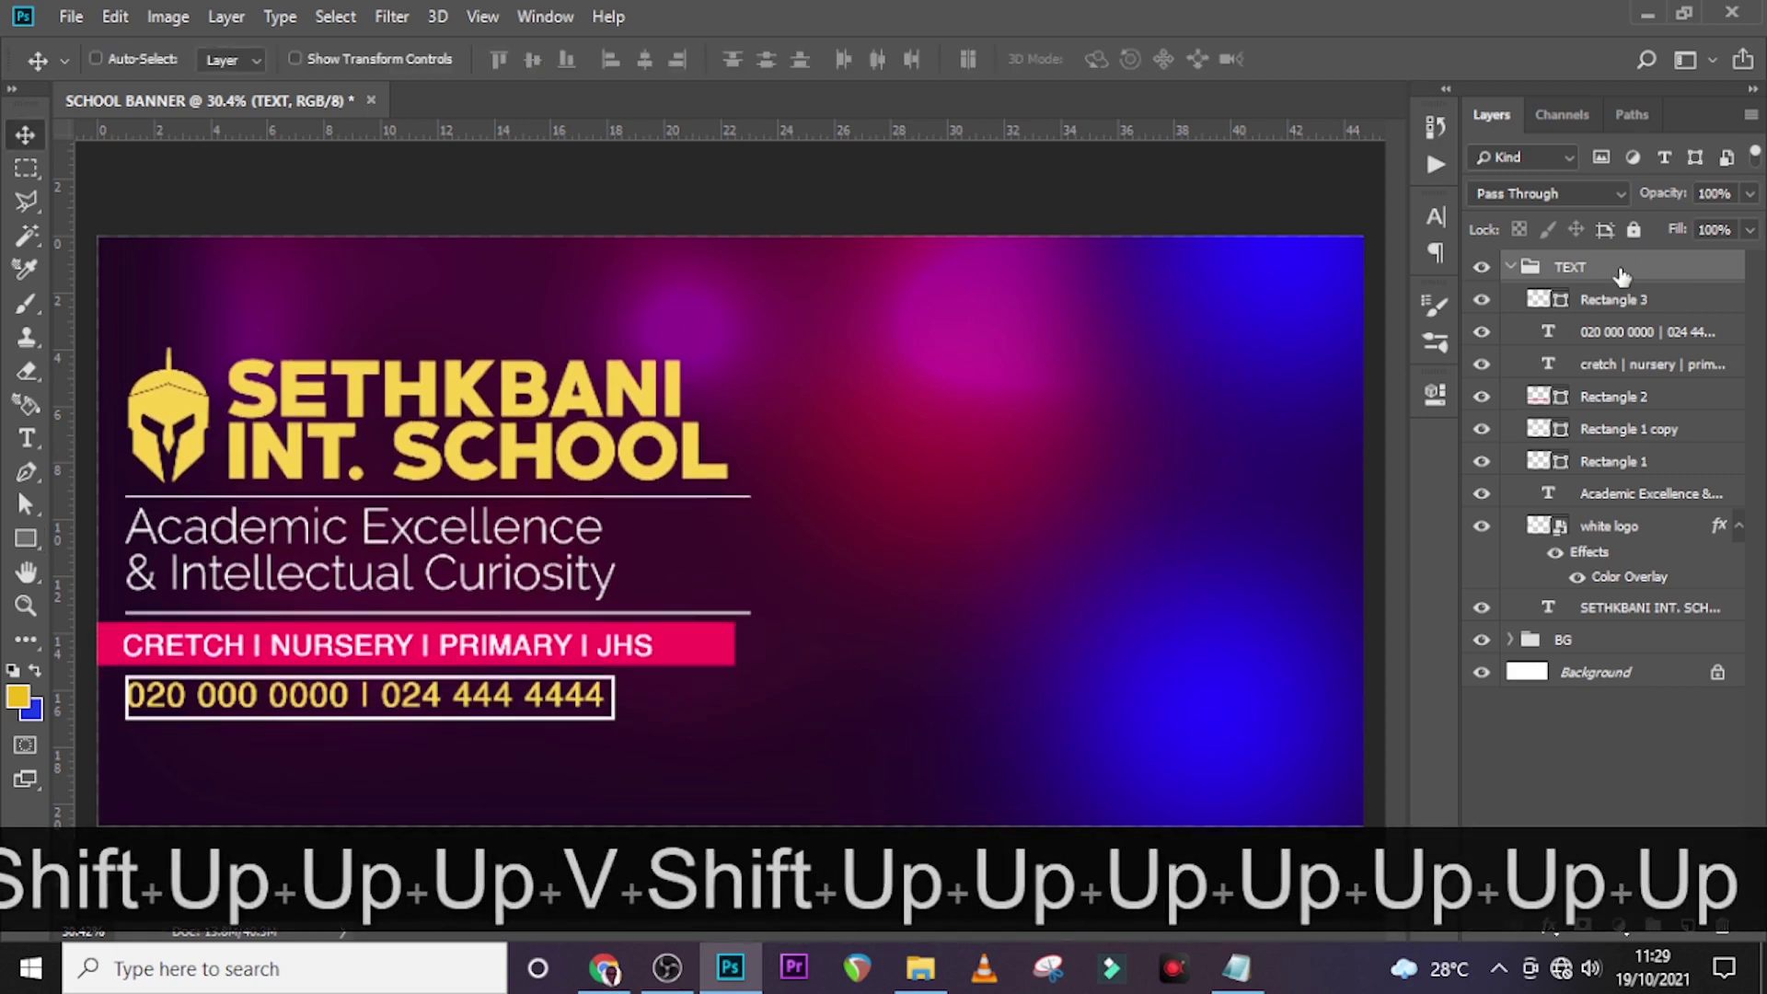
pyautogui.press('Down')
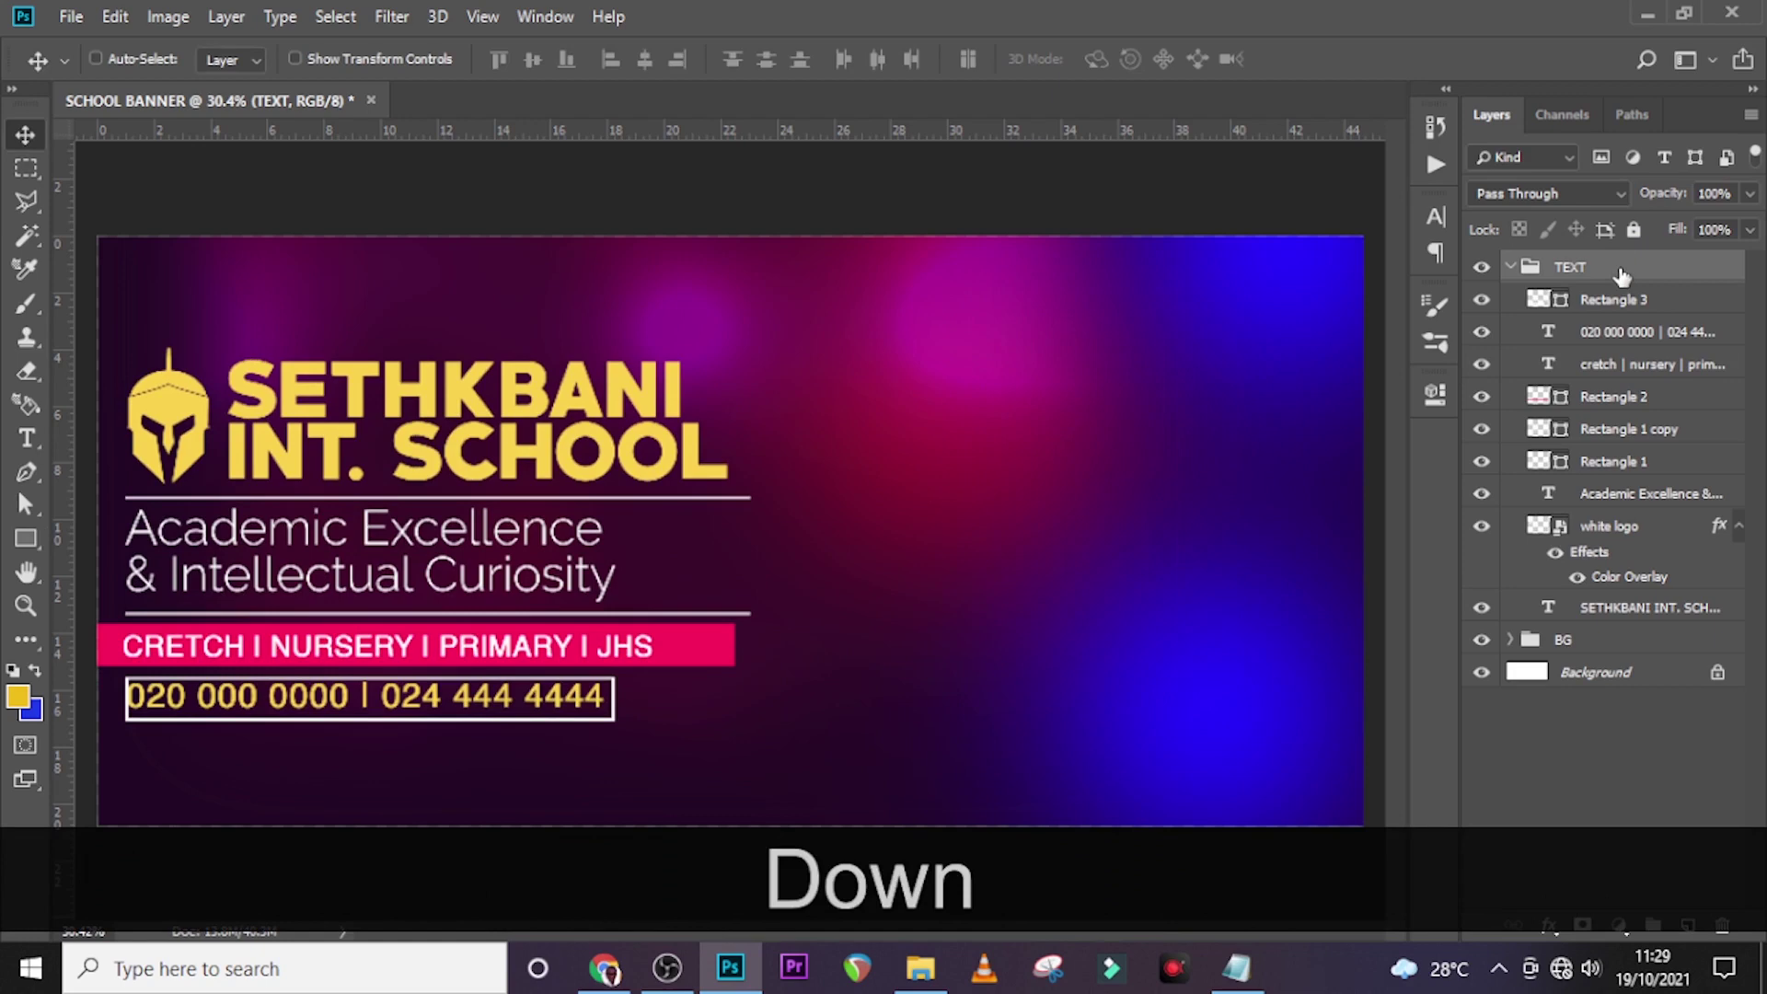
# Step: Collapse the white logo layer's effects and nudge the upper divider line (Rectangle 1) slightly up, away from the tagline
pyautogui.hotkey('ctrl', '=')
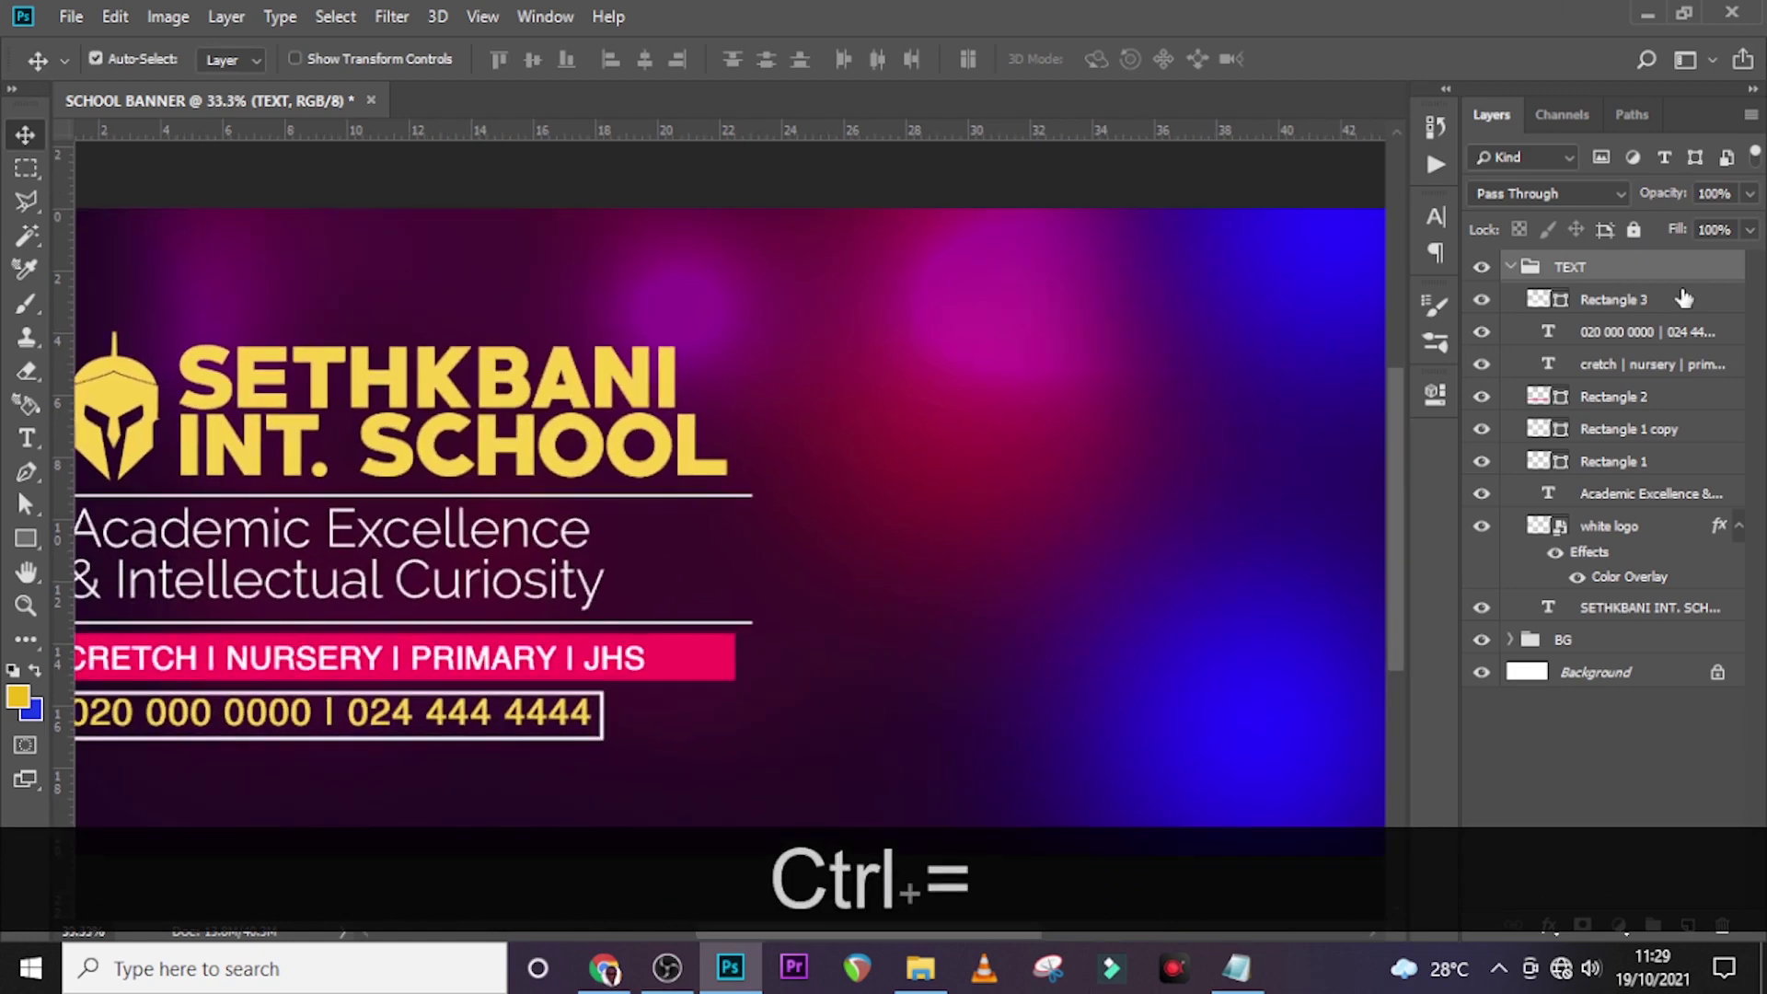
pyautogui.moveTo(813, 934); pyautogui.dragTo(733, 935)
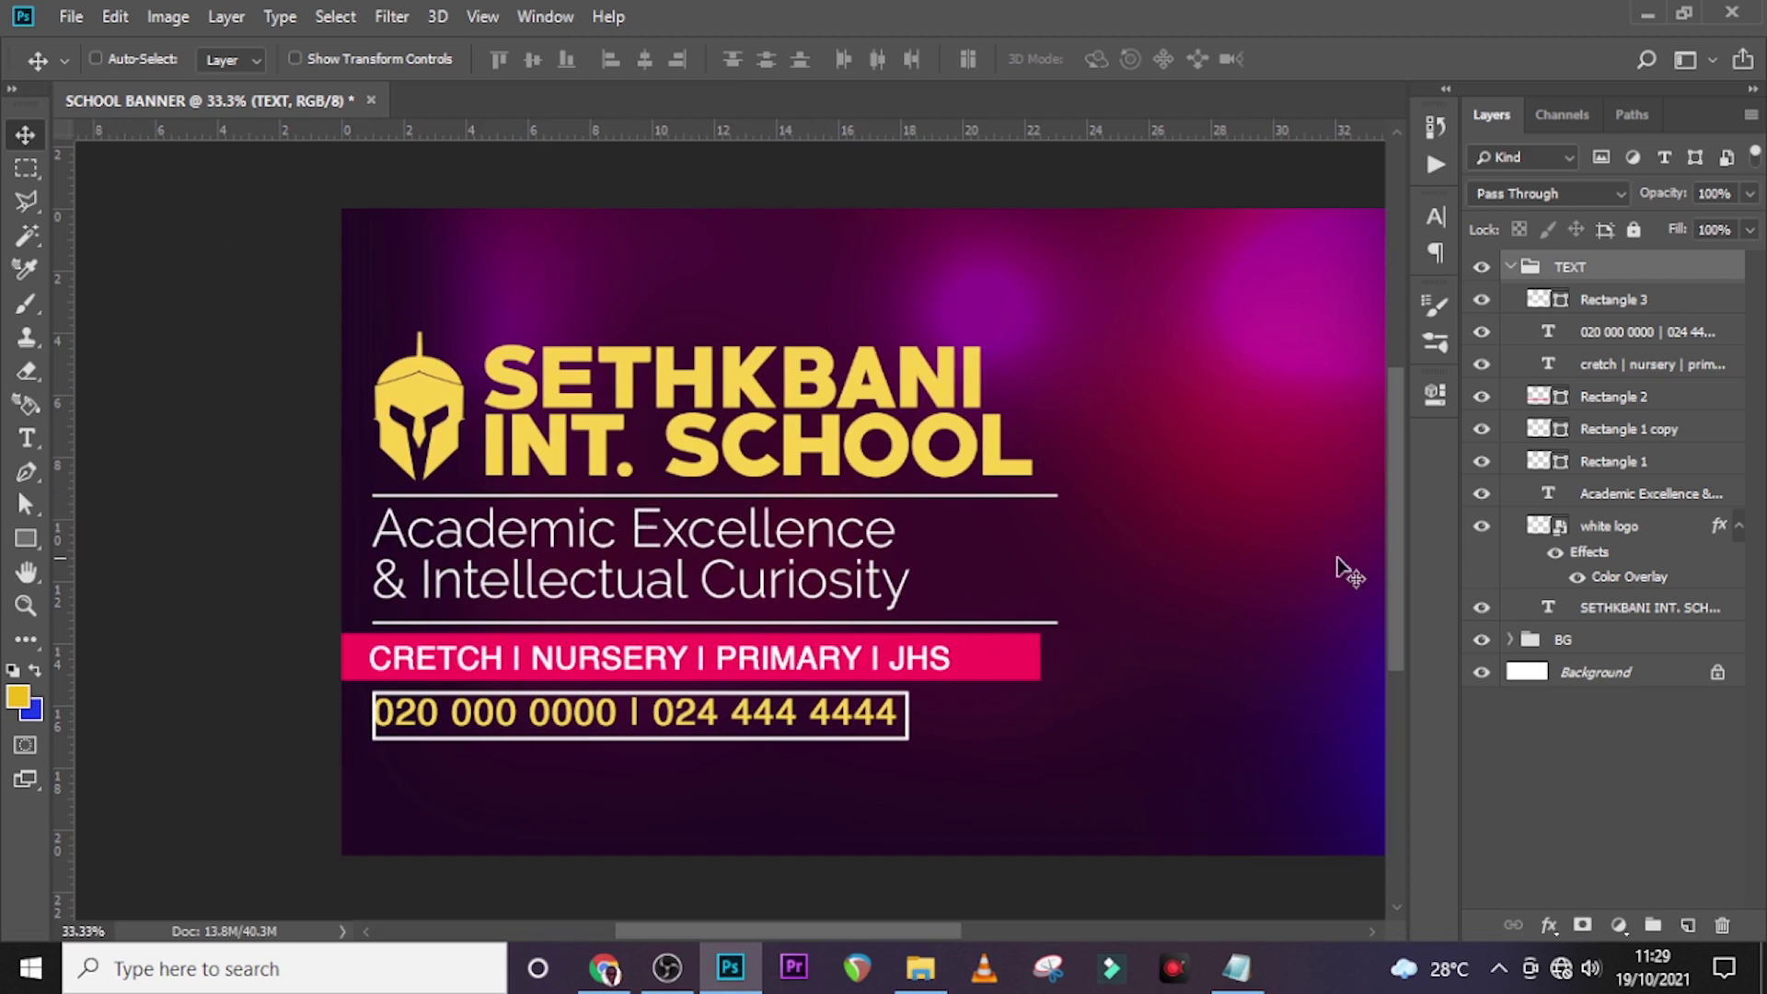
pyautogui.click(1738, 526)
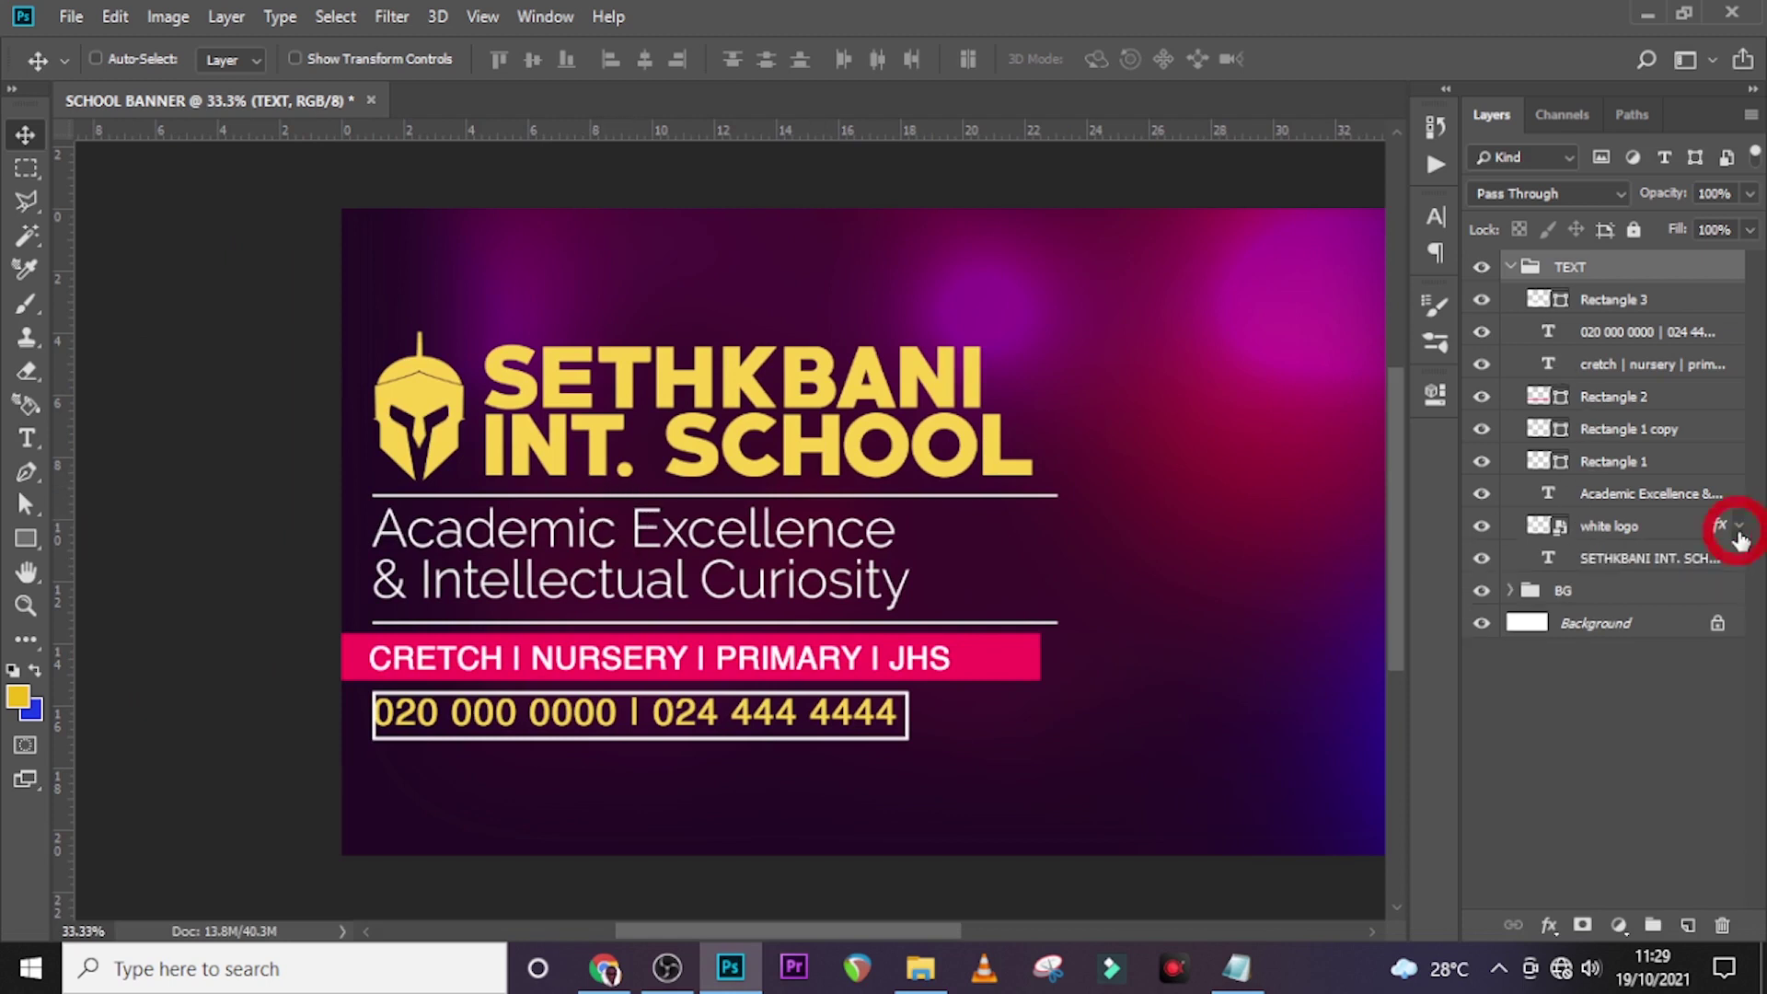
pyautogui.click(1481, 461)
pyautogui.click(1481, 461)
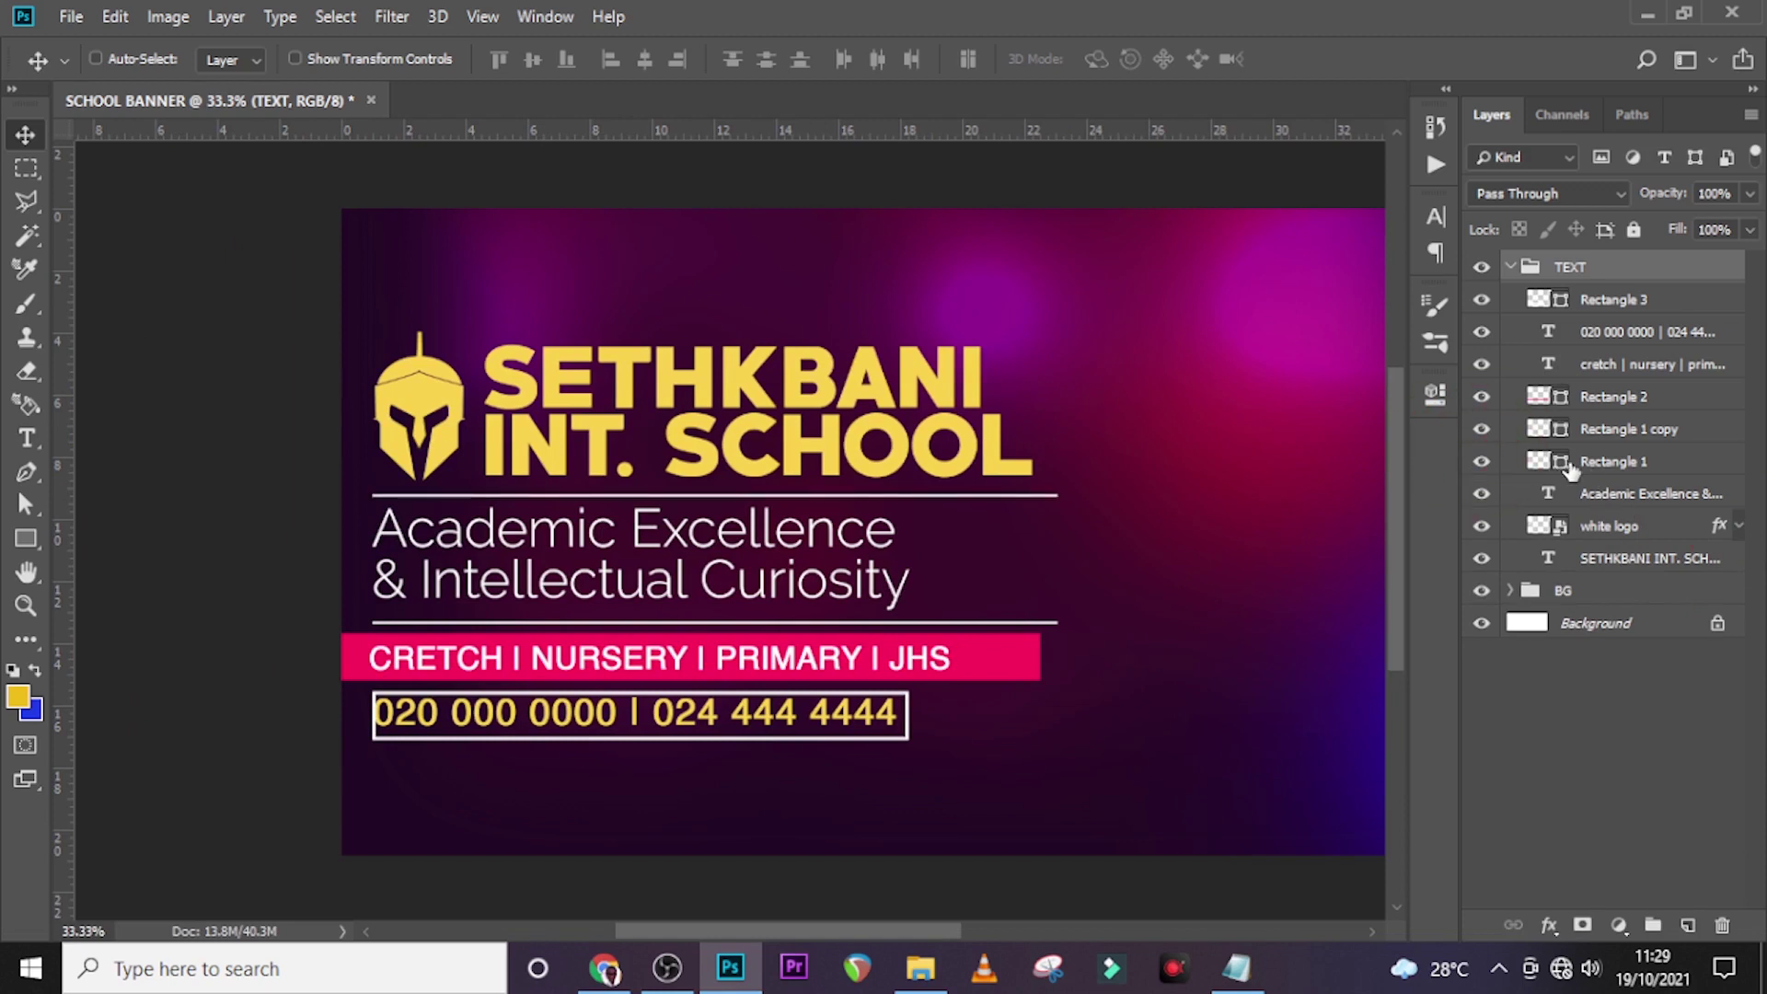
pyautogui.click(1594, 467)
pyautogui.press('Up')
pyautogui.press('Up')
pyautogui.press('Up')
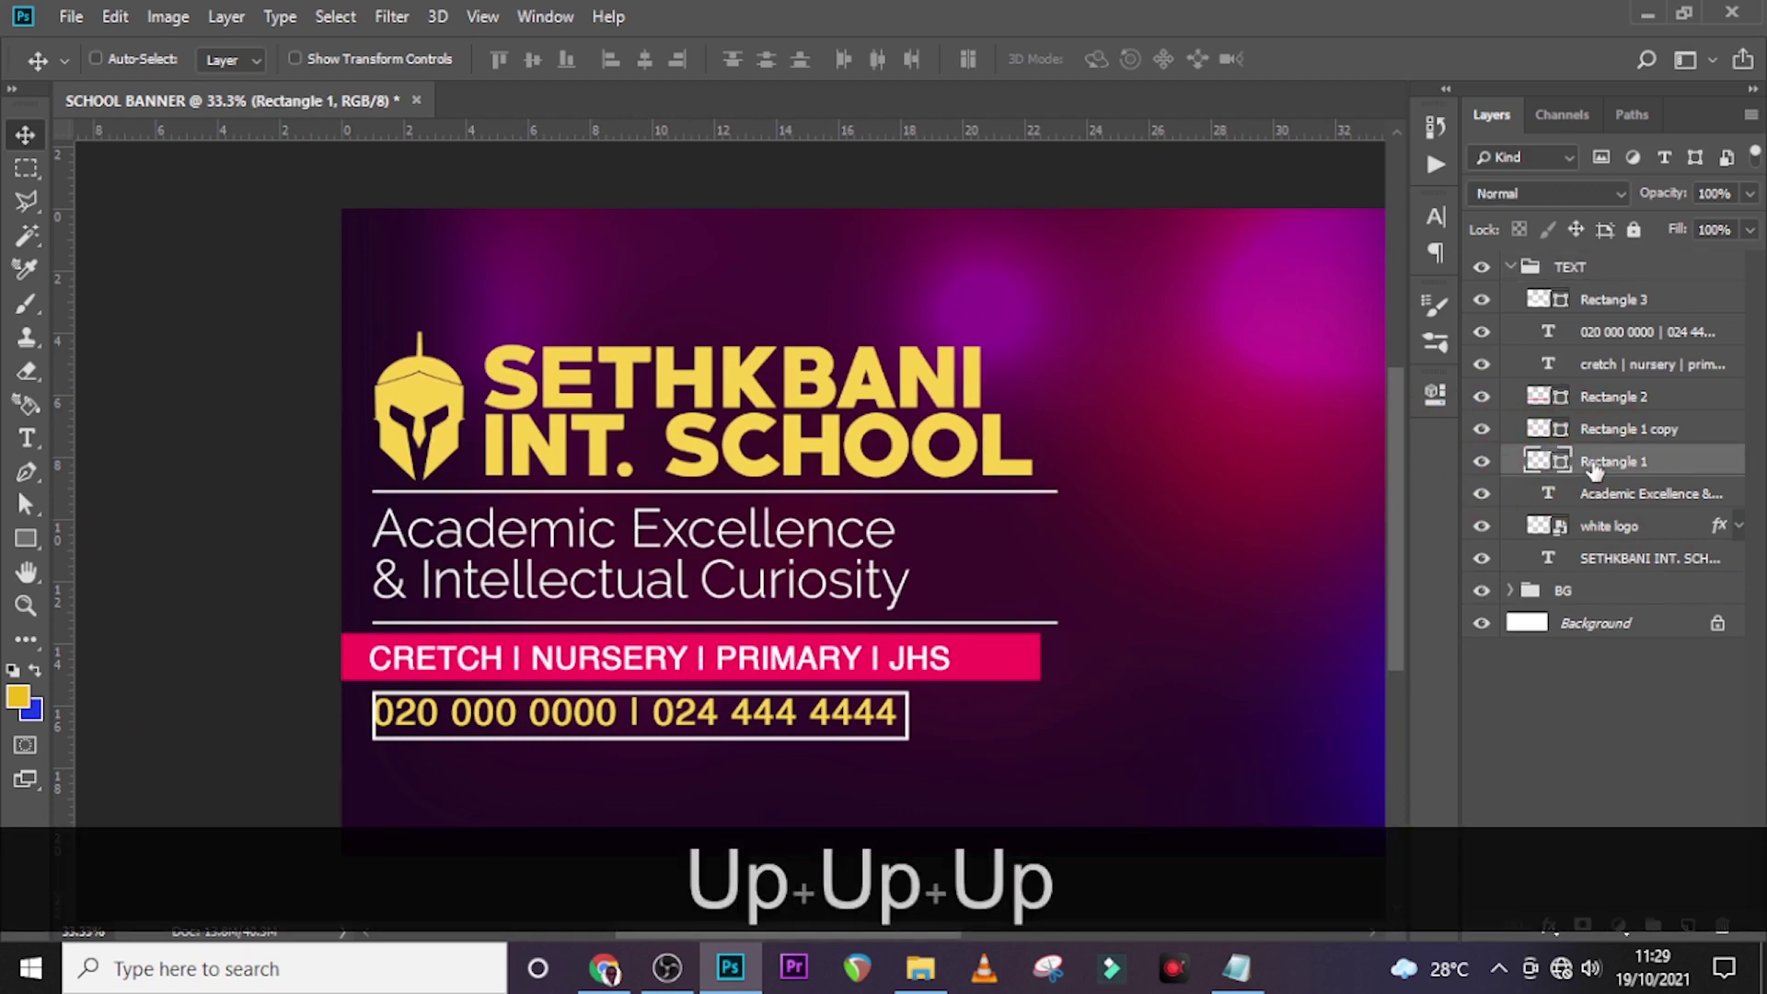
pyautogui.press('ctrl')
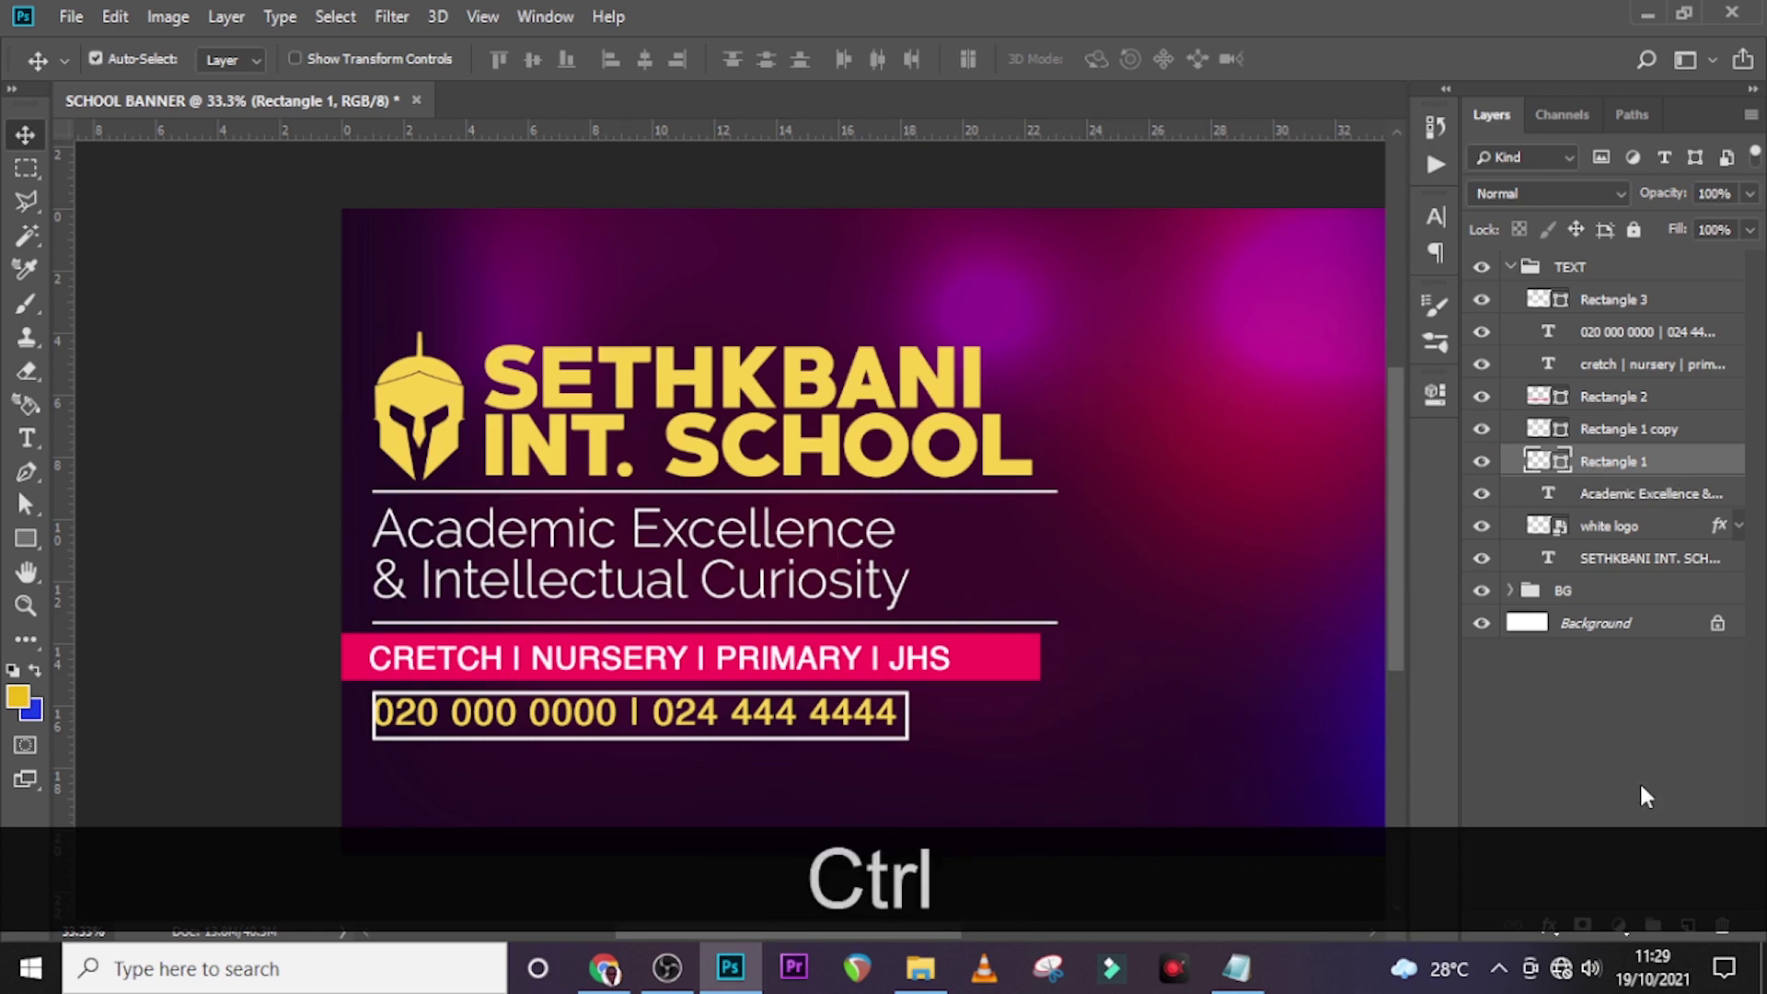
pyautogui.click(1577, 427)
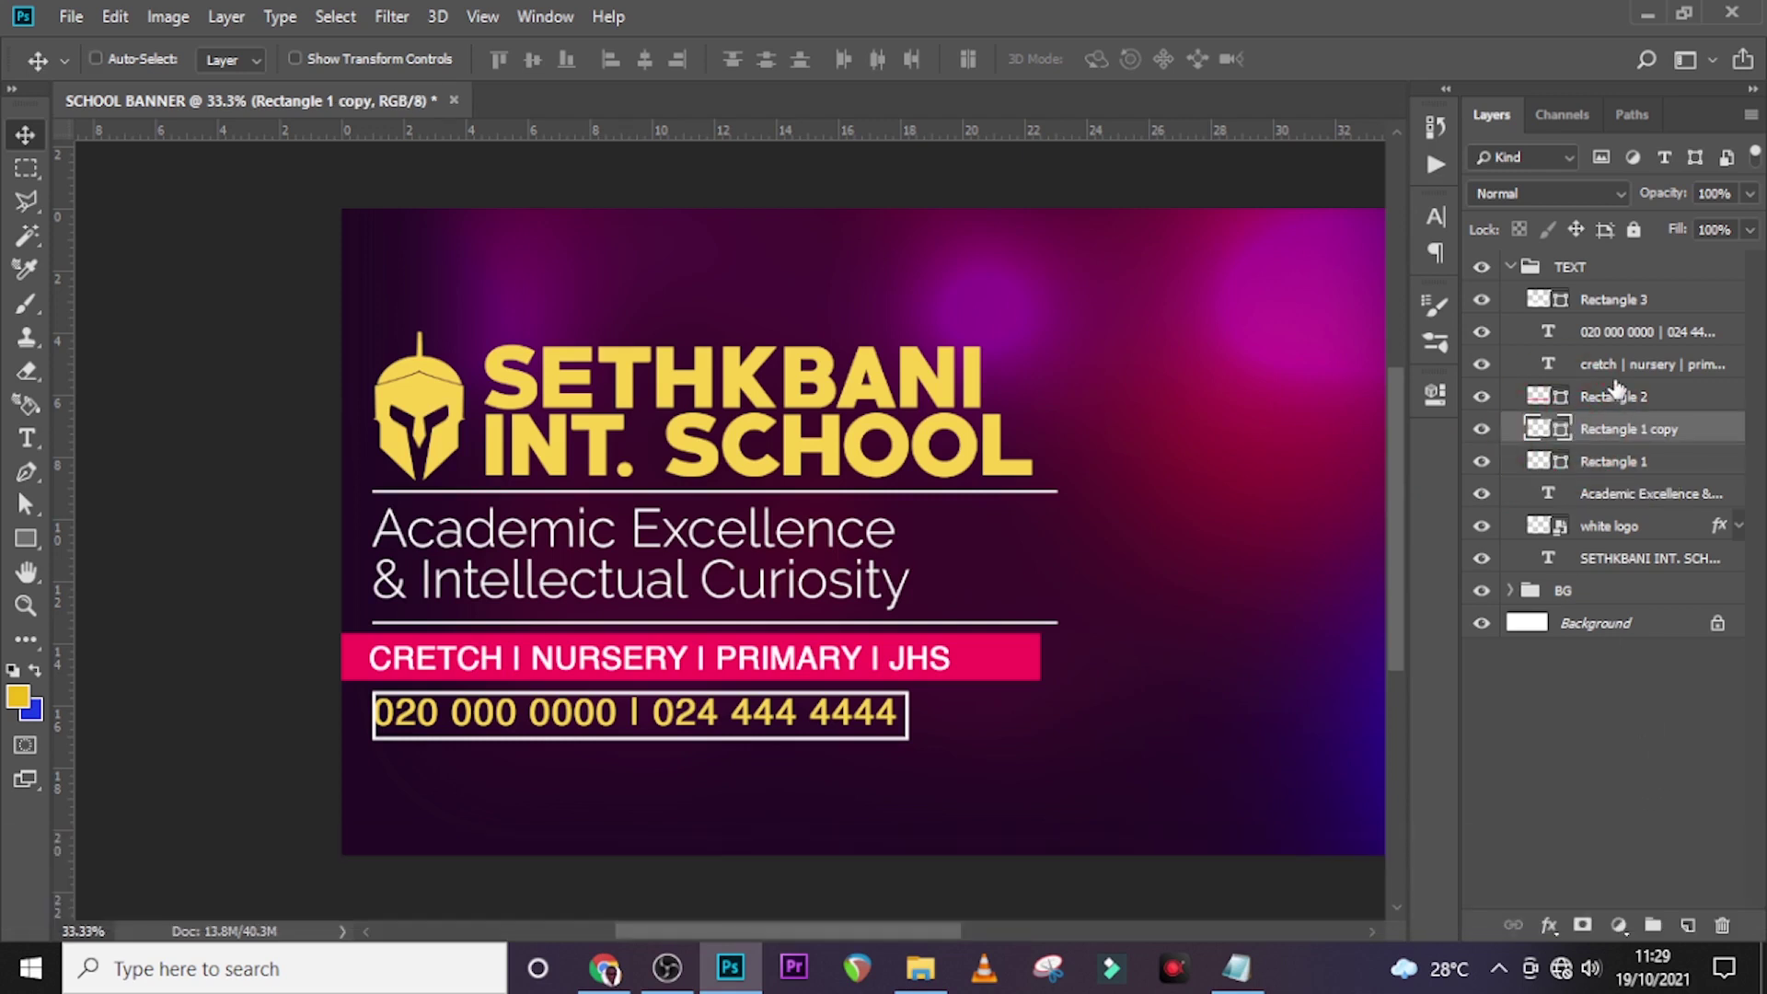
pyautogui.click(1596, 502)
pyautogui.press('Up')
pyautogui.press('Up')
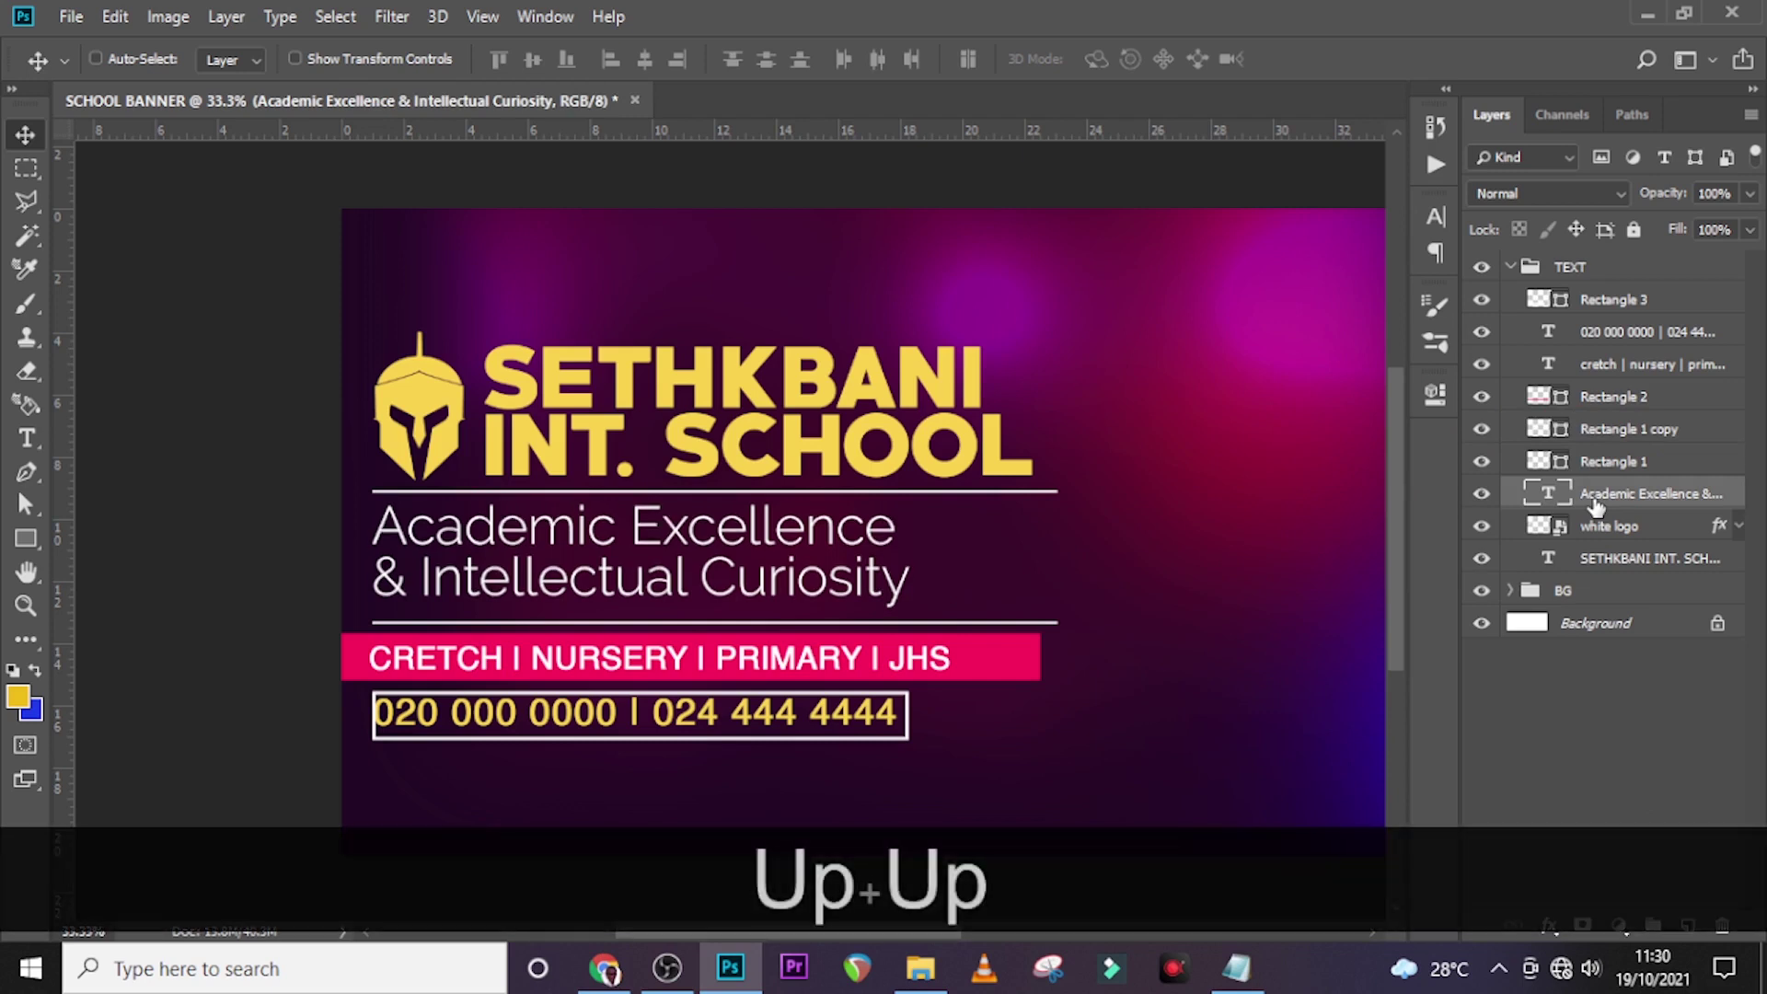
pyautogui.press('Down')
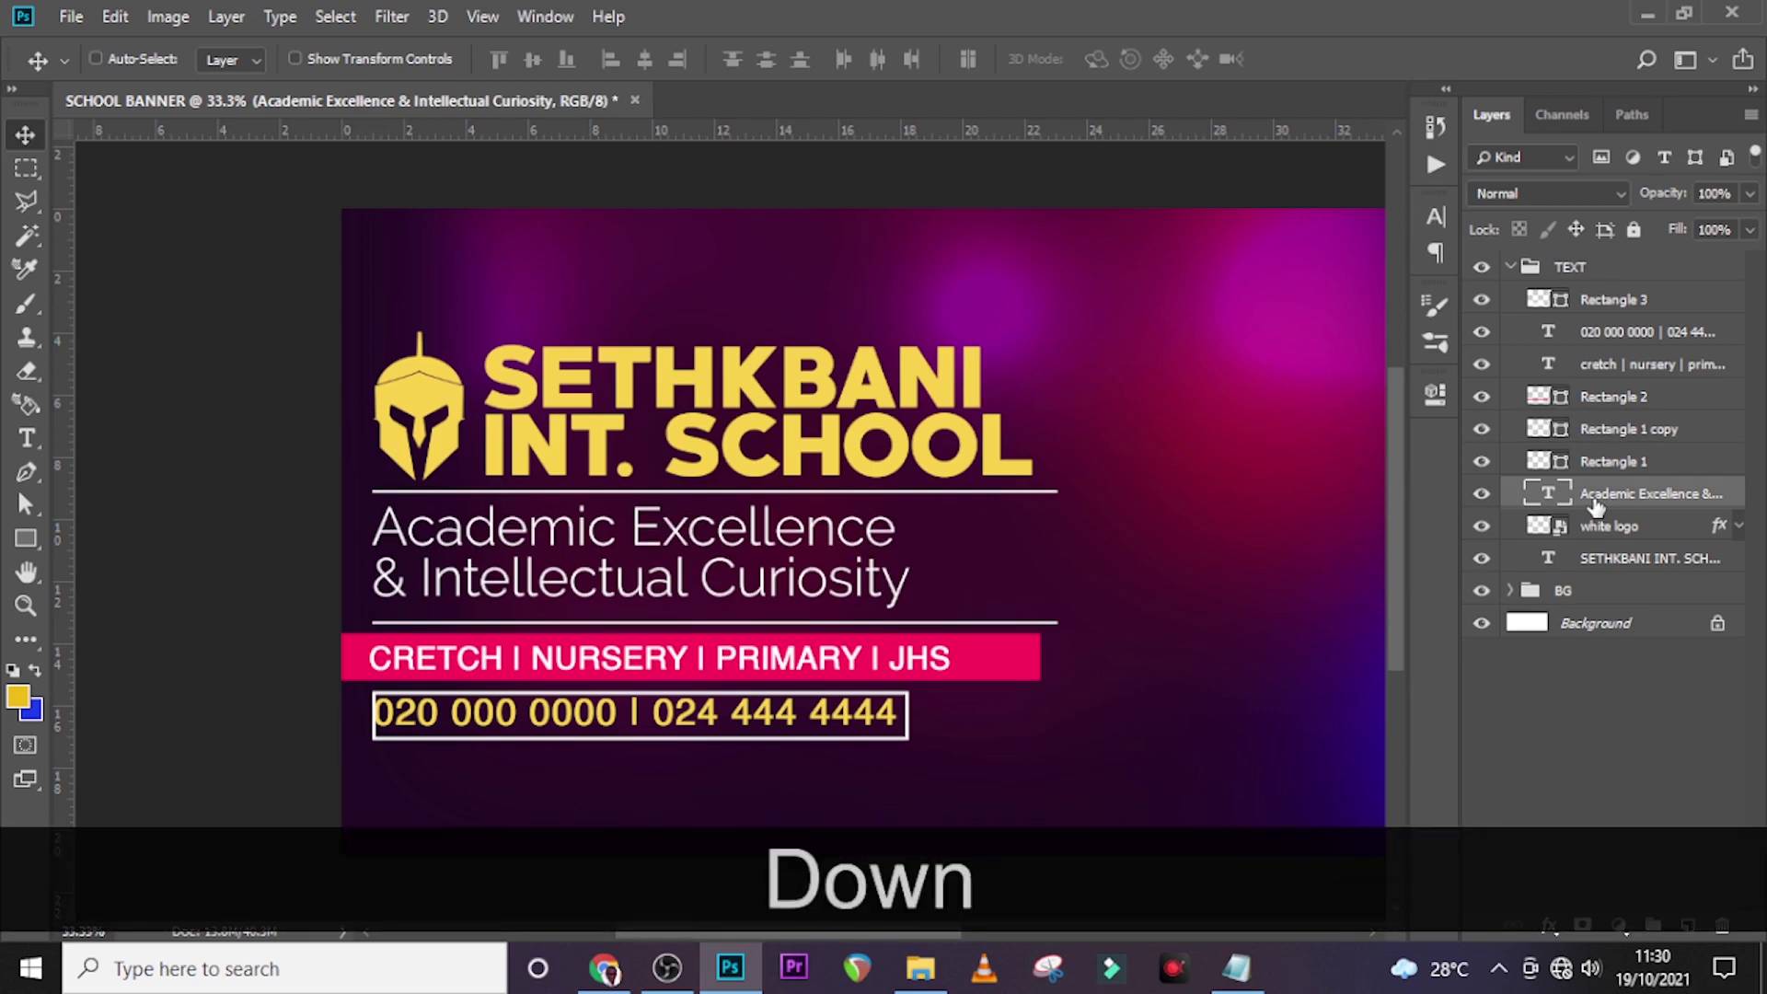
pyautogui.press('Down')
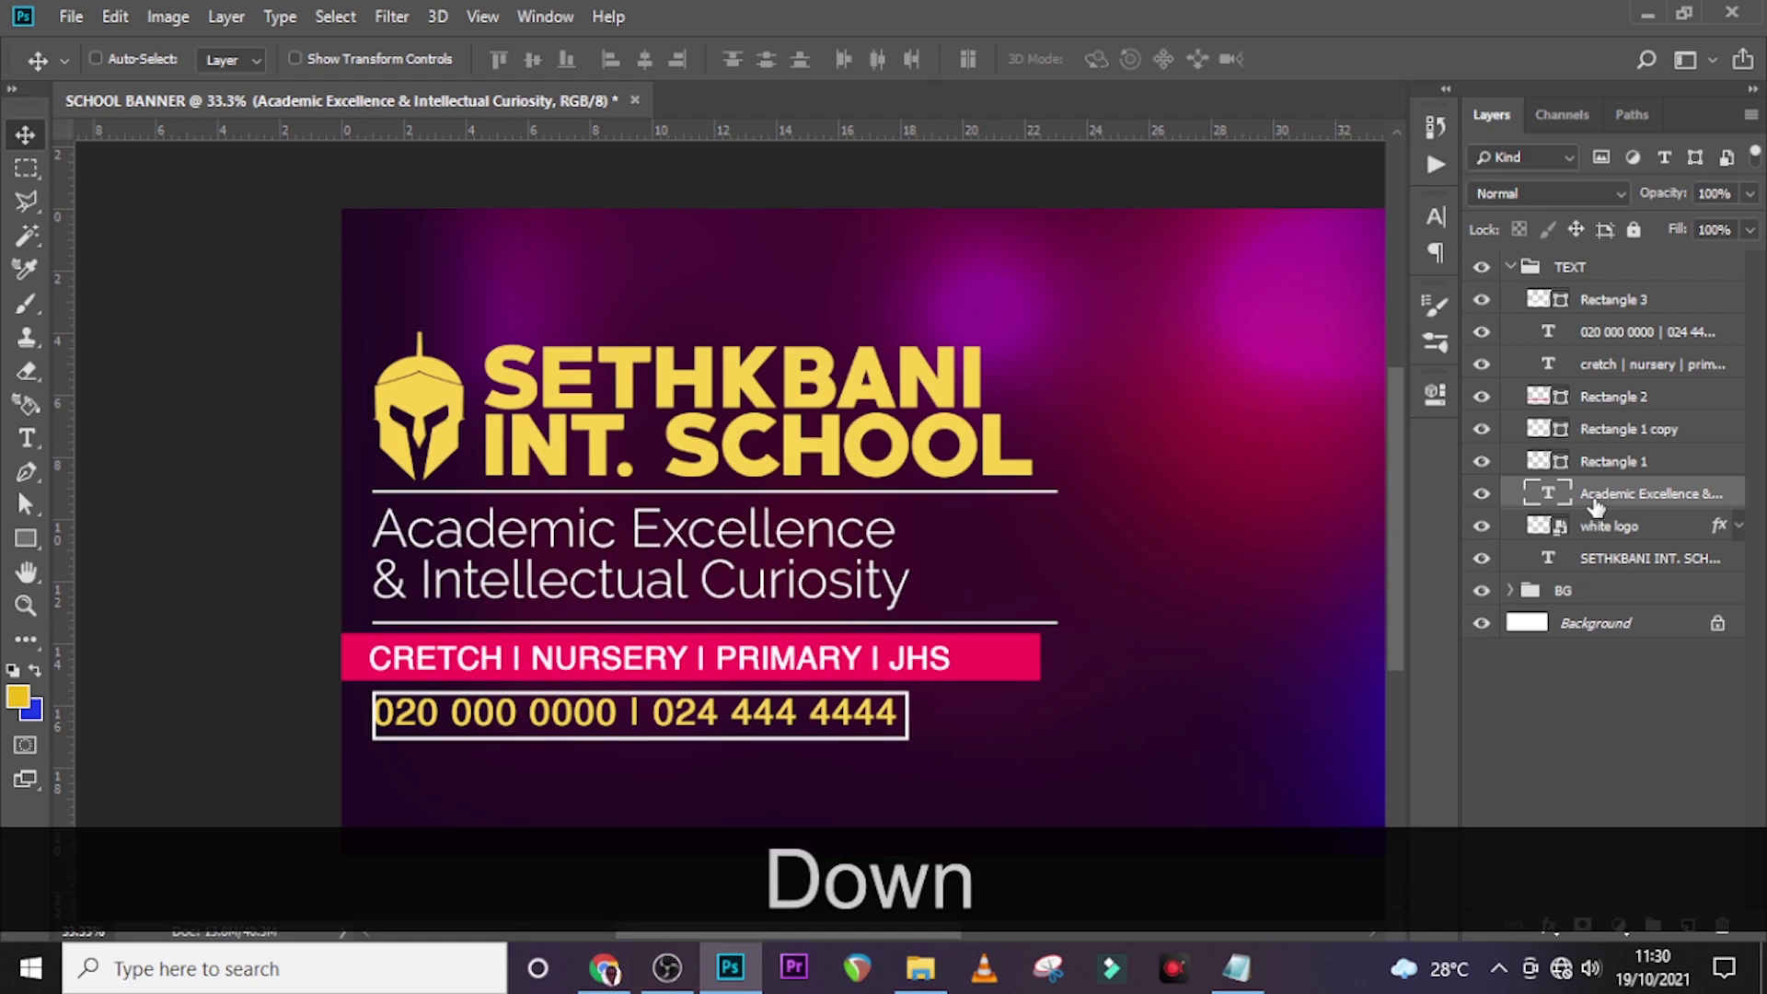
# Step: Nudge the lower divider line (Rectangle 1 copy) slightly up, closer to the tagline
pyautogui.click(1564, 434)
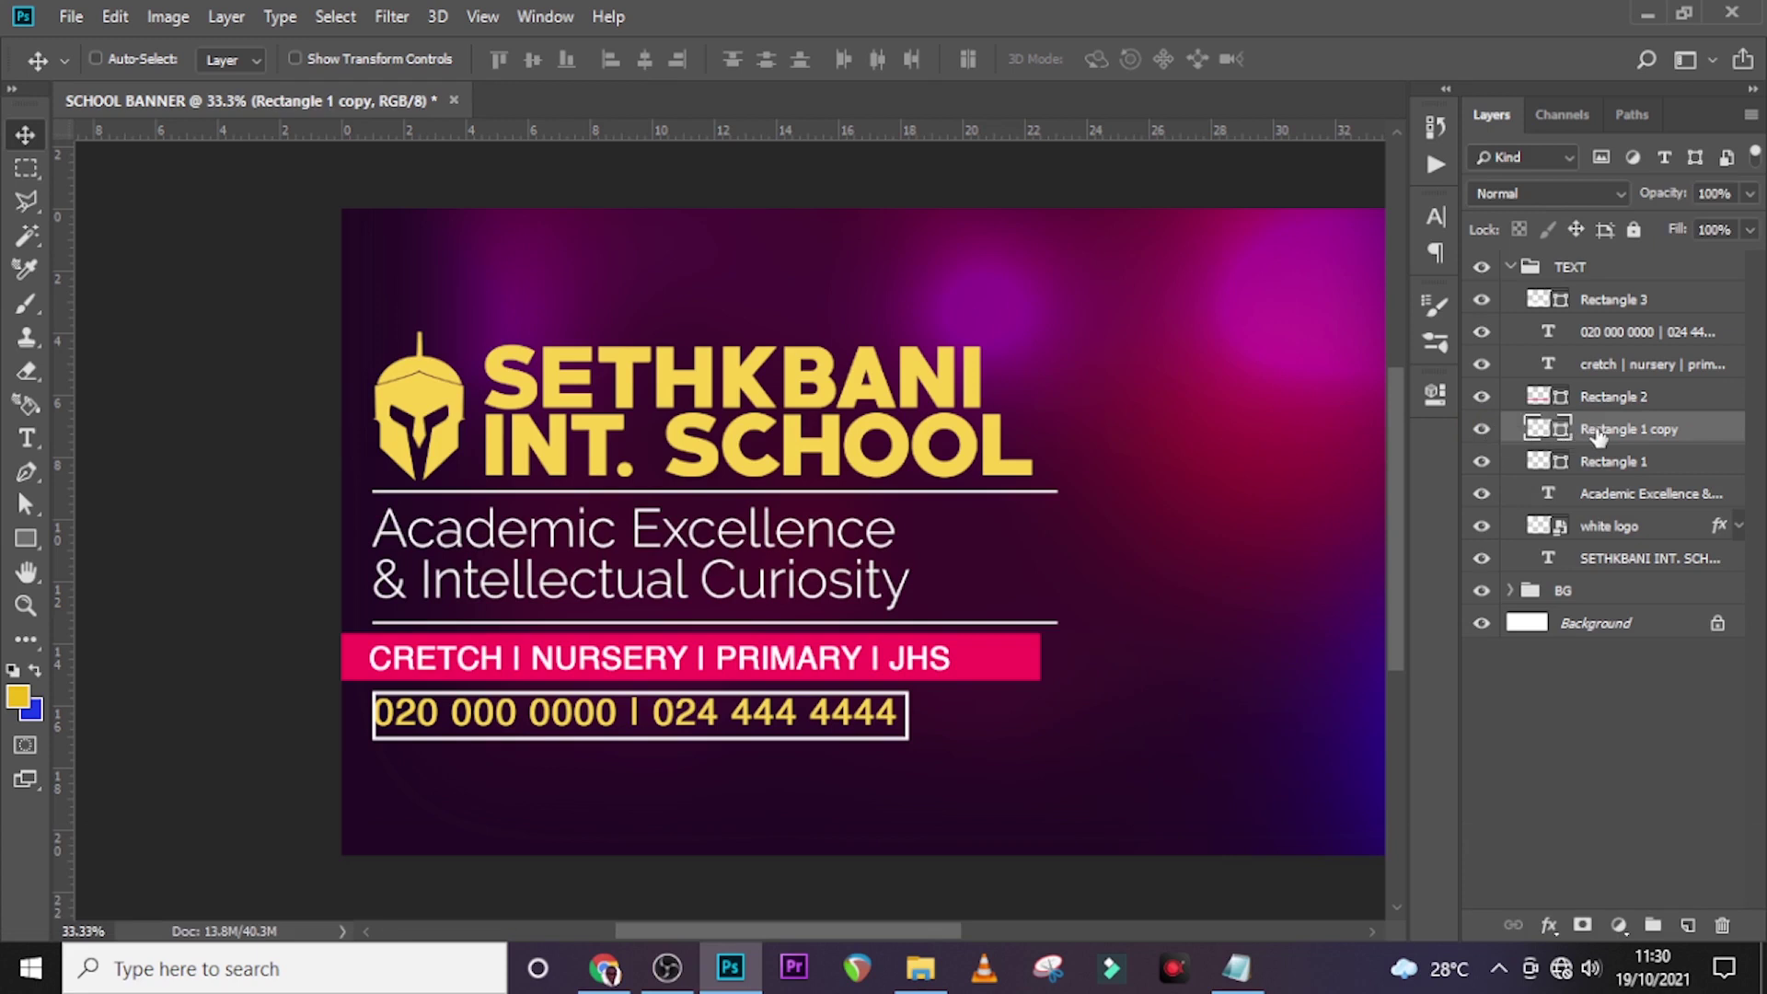
pyautogui.press('Up')
pyautogui.press('Up')
pyautogui.press('Up')
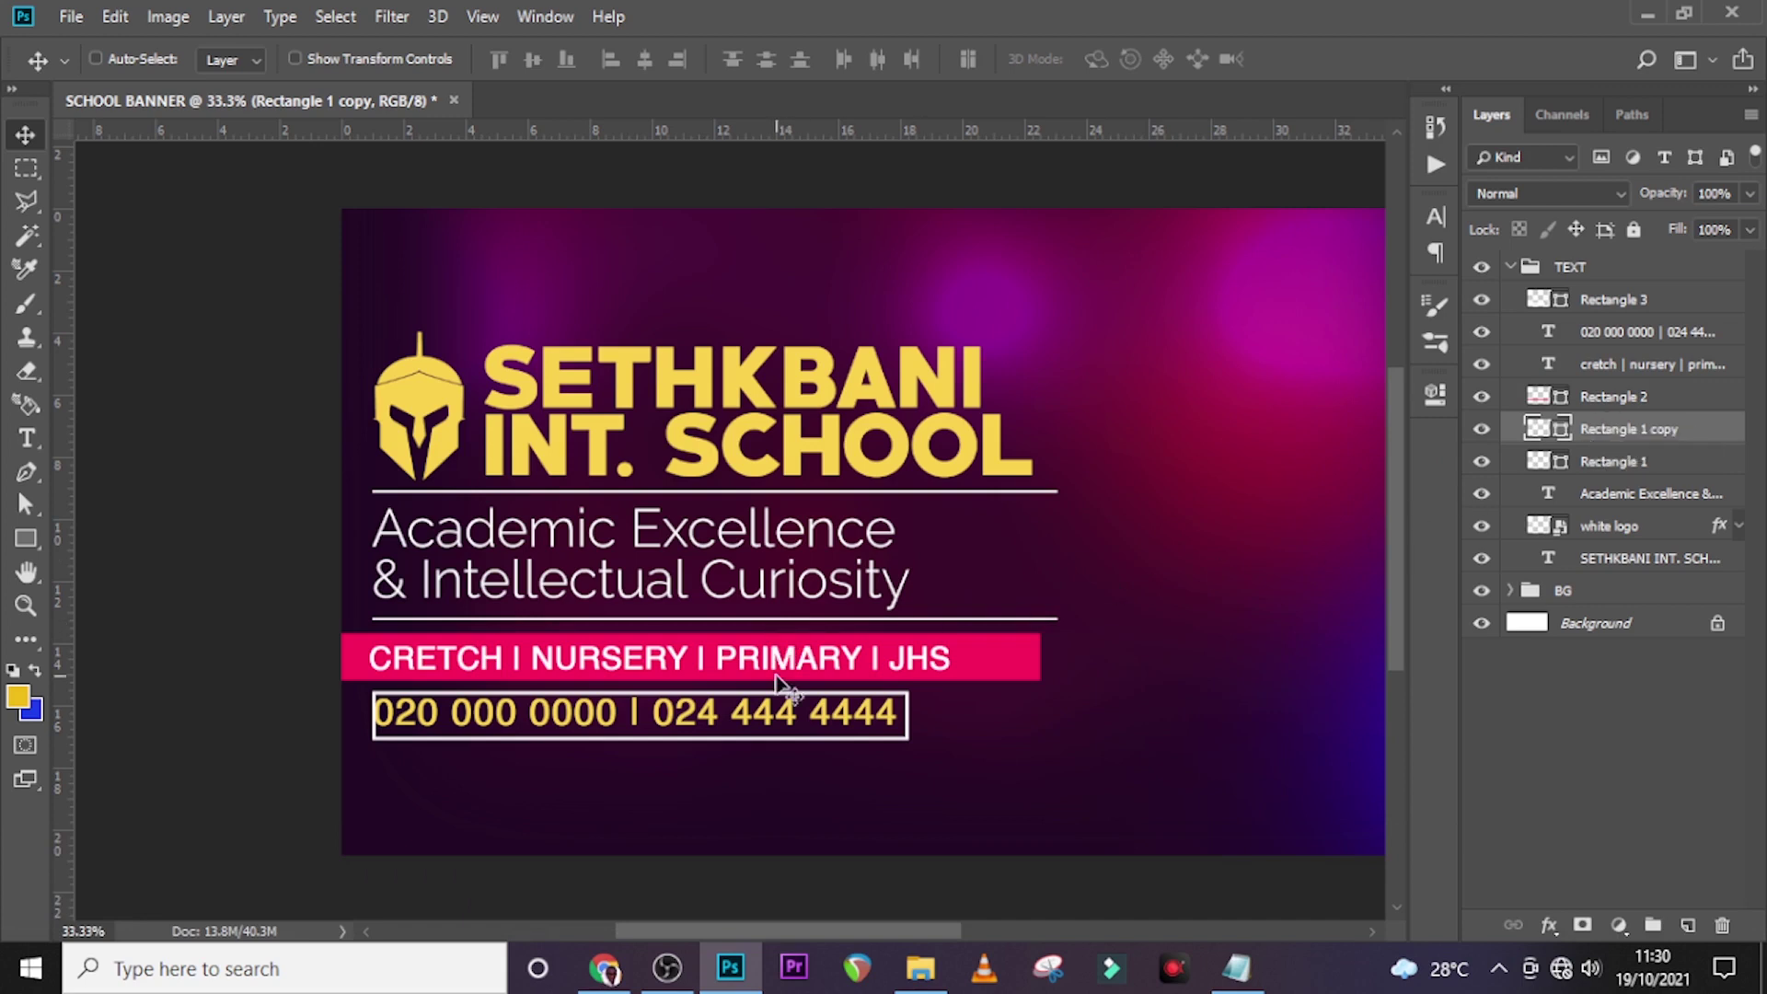
# Step: Nudge the phone-number text and its frame (Rectangle 3) together slightly down, away from the pink bar
pyautogui.click(1626, 302)
pyautogui.keyDown('ctrl'); pyautogui.click(1614, 333); pyautogui.keyUp('ctrl')
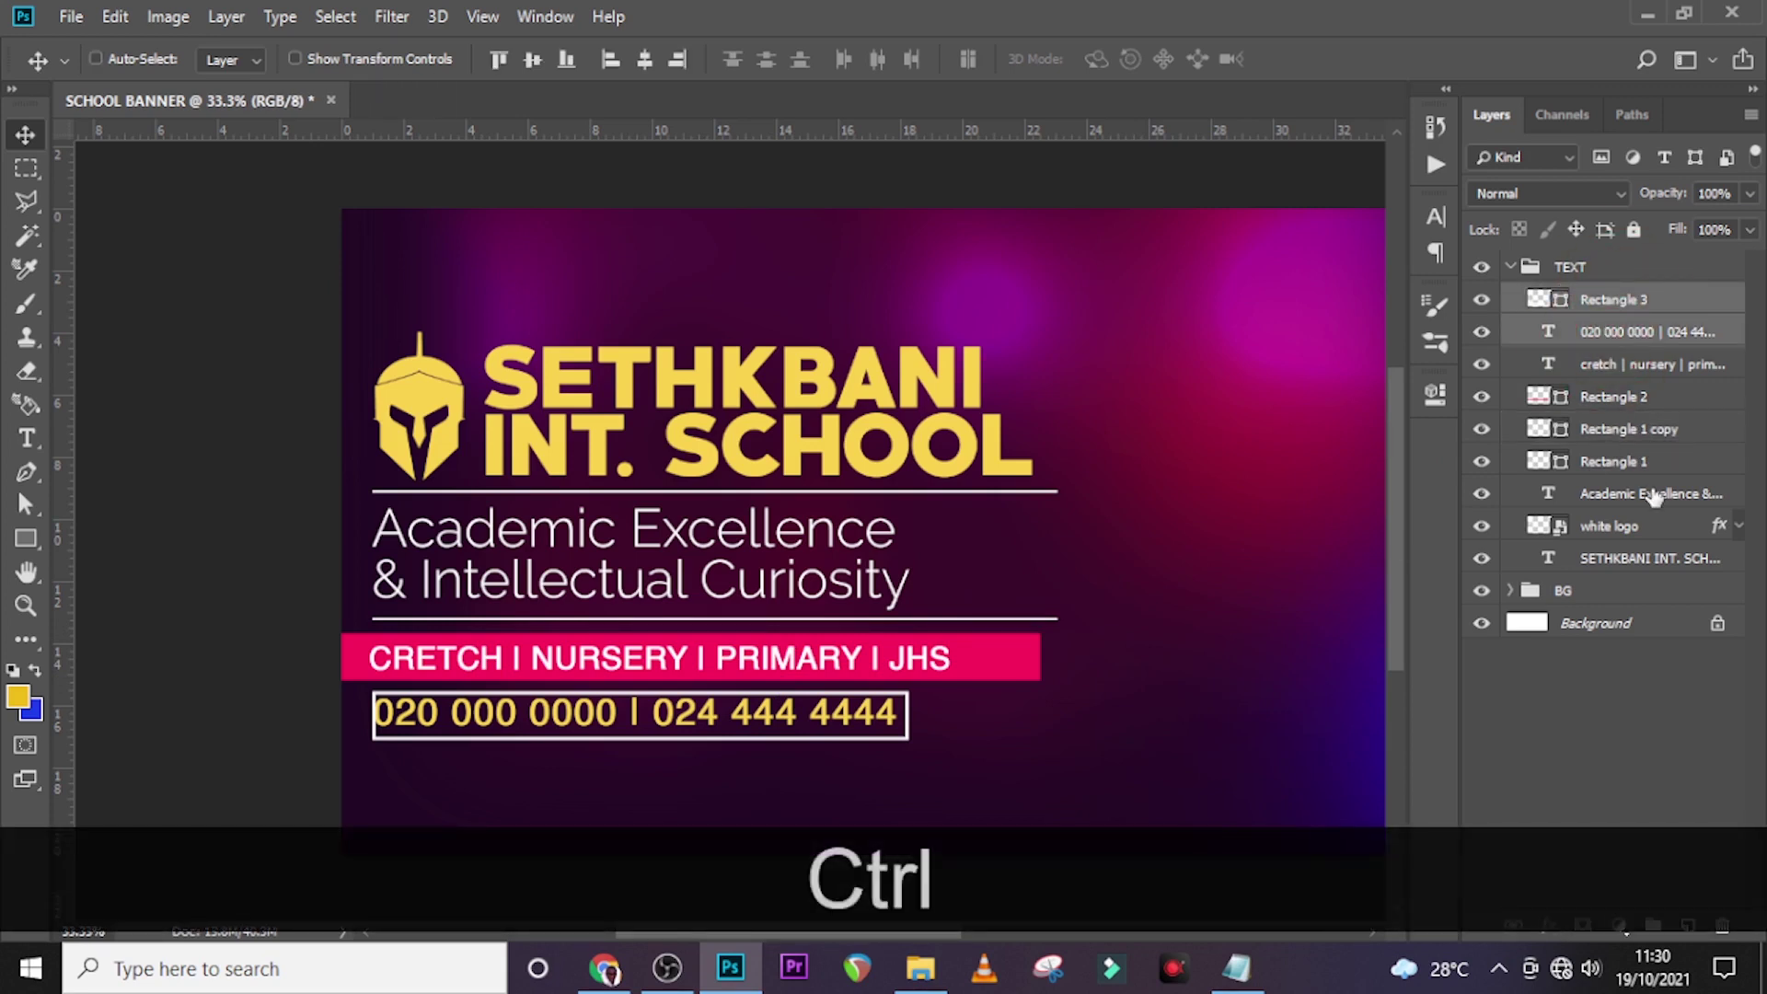
pyautogui.press('Down')
pyautogui.press('Down')
pyautogui.press('Down')
pyautogui.press('Down')
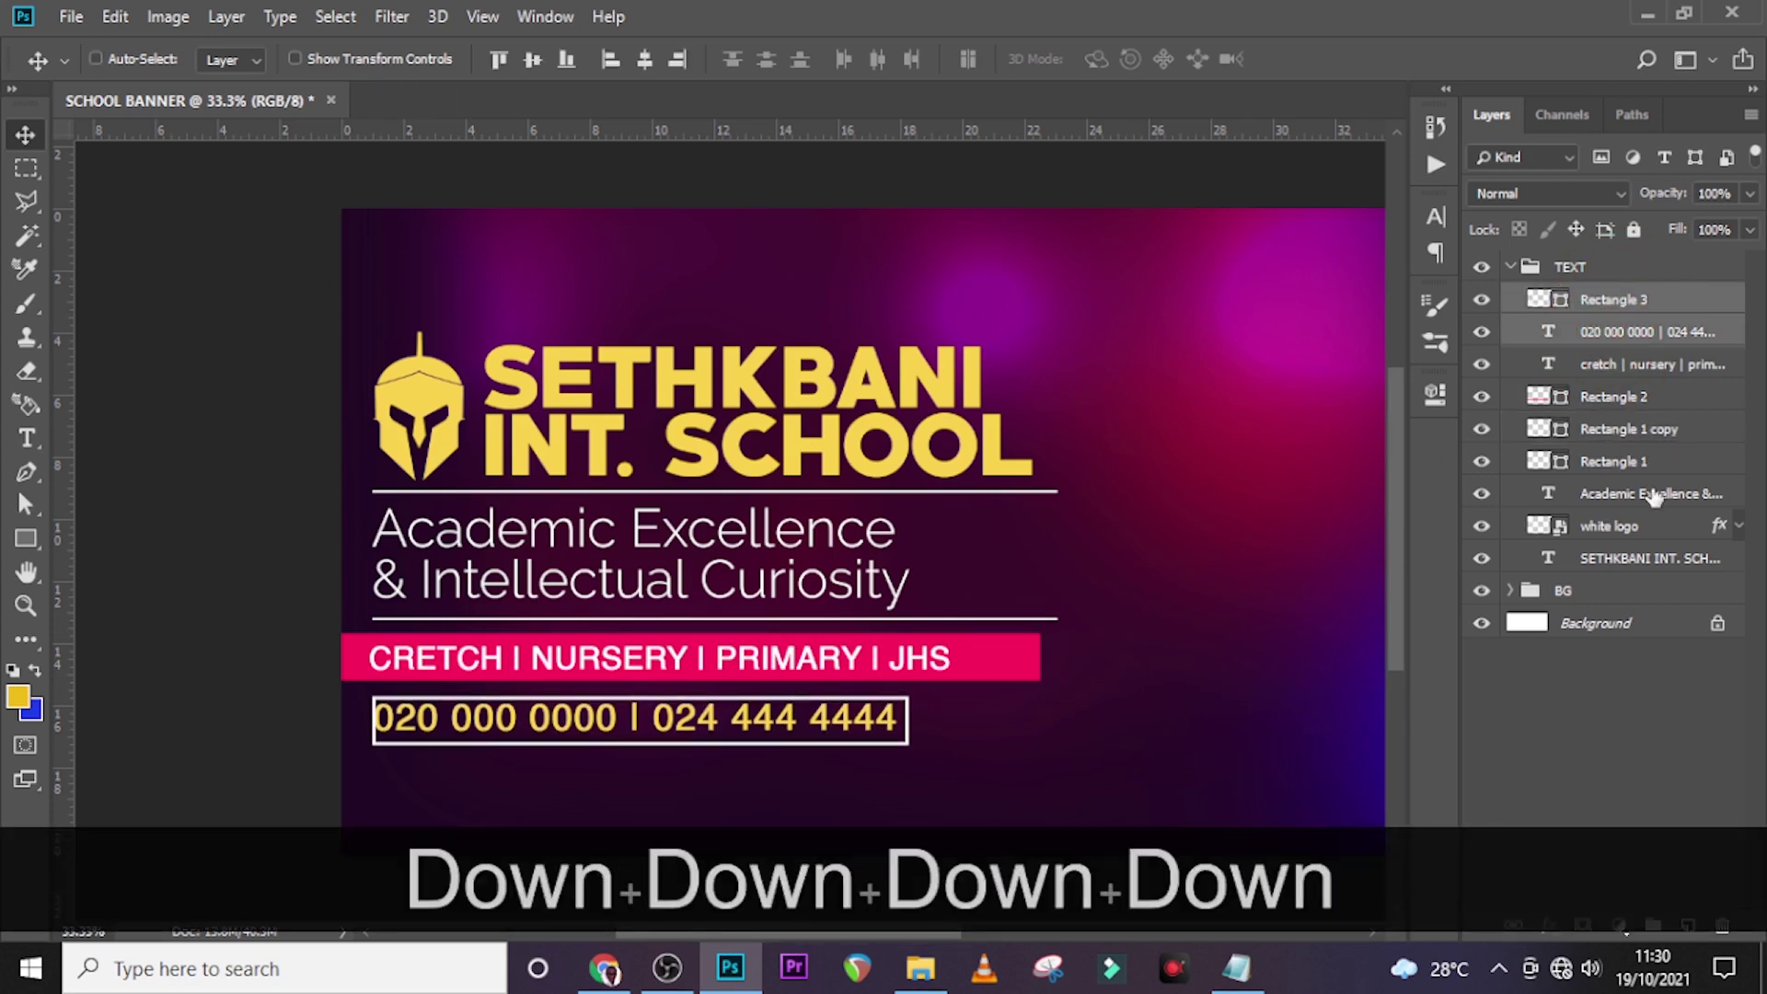
pyautogui.press('Up')
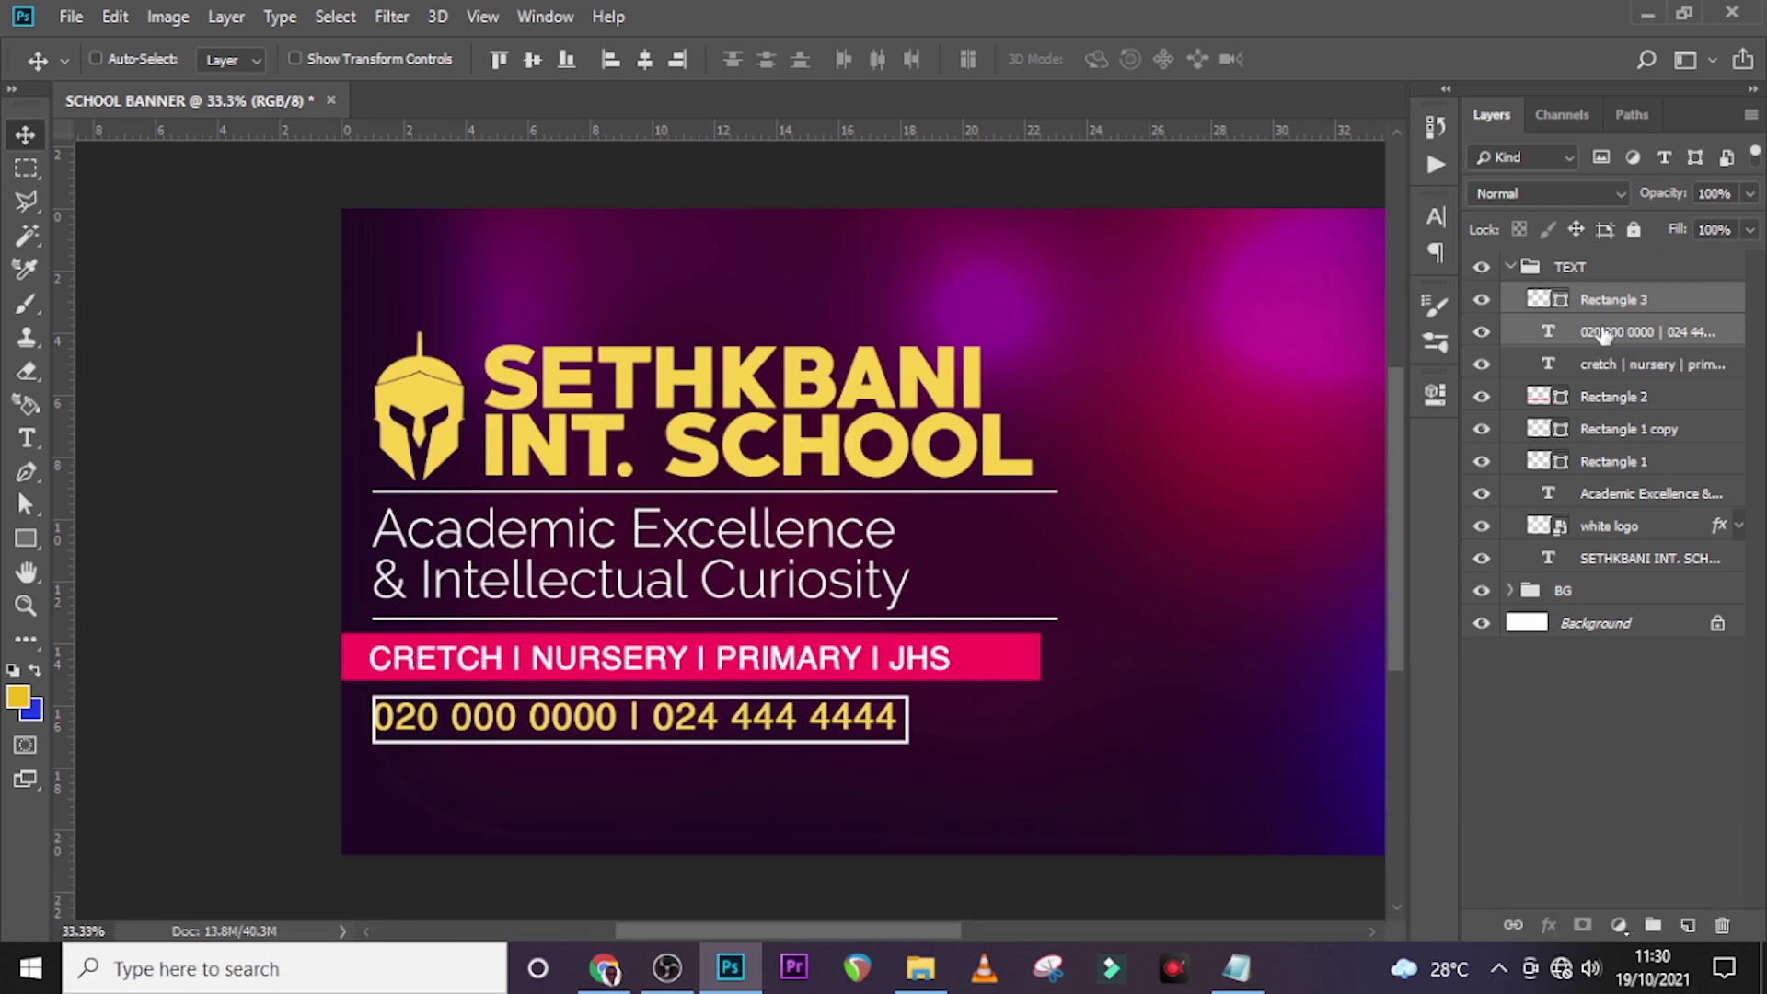
# Step: Nudge only the phone-number text slightly down and to the right inside its frame
pyautogui.click(1594, 335)
pyautogui.press('Down')
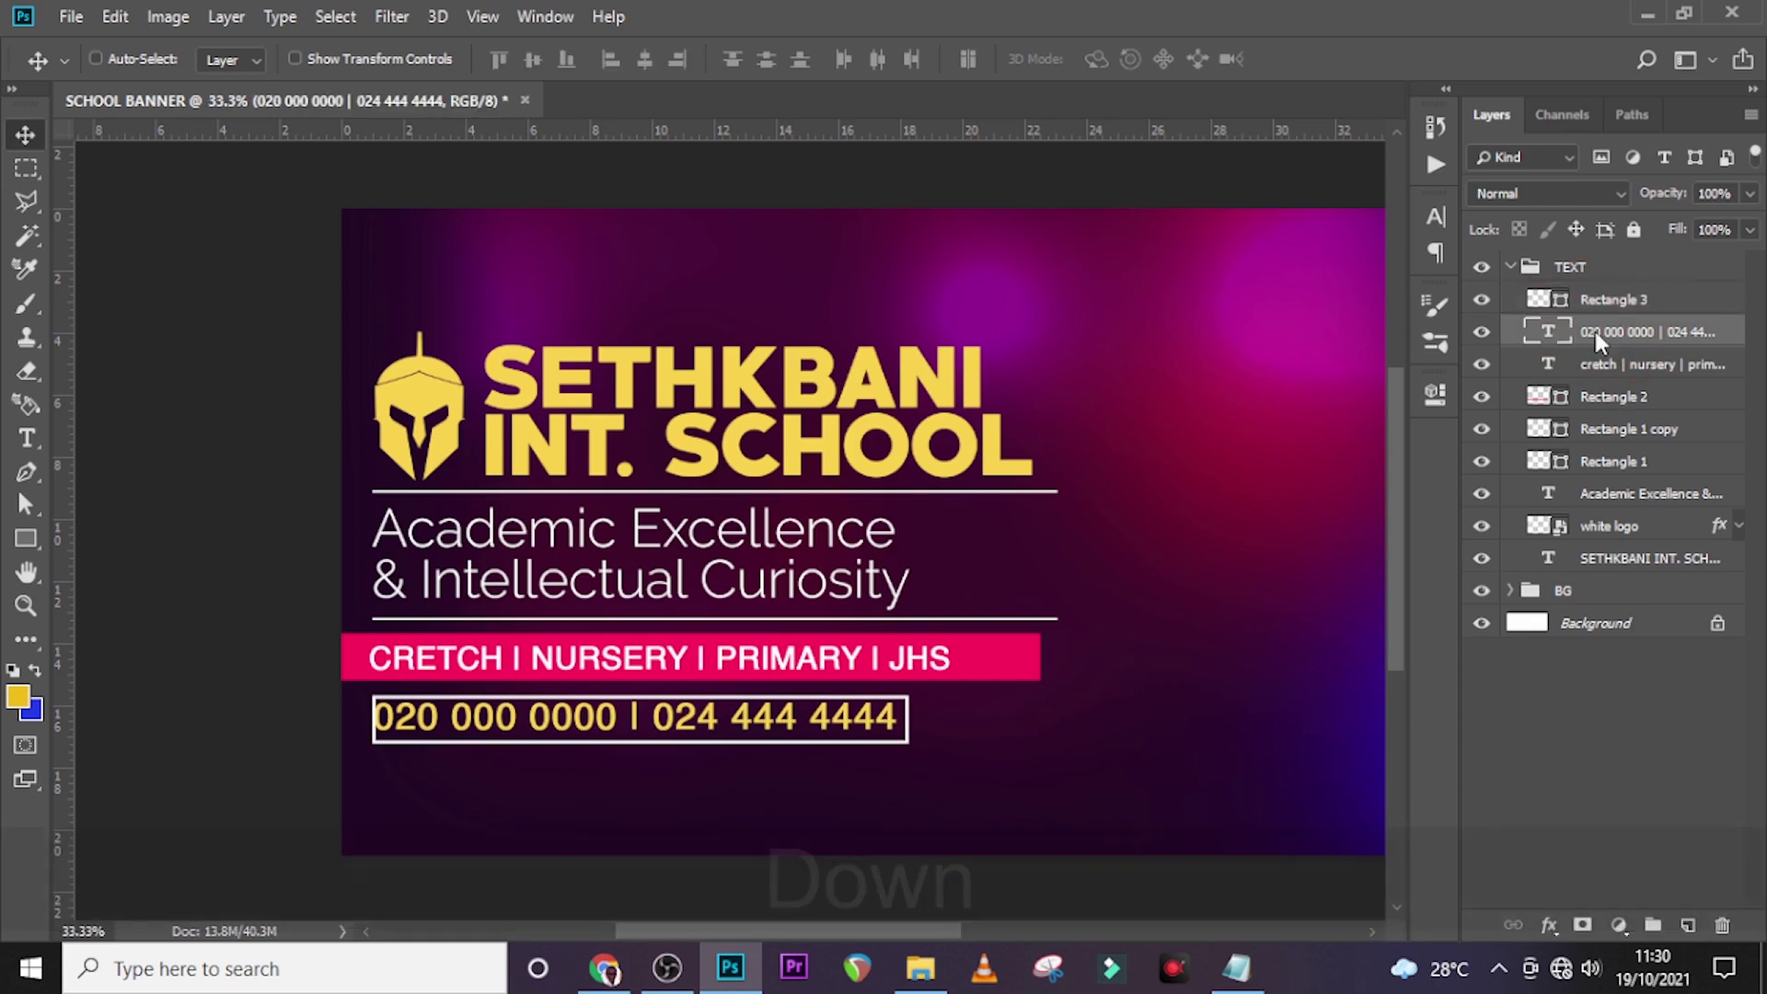
pyautogui.press('Right')
pyautogui.press('Right')
pyautogui.press('Right')
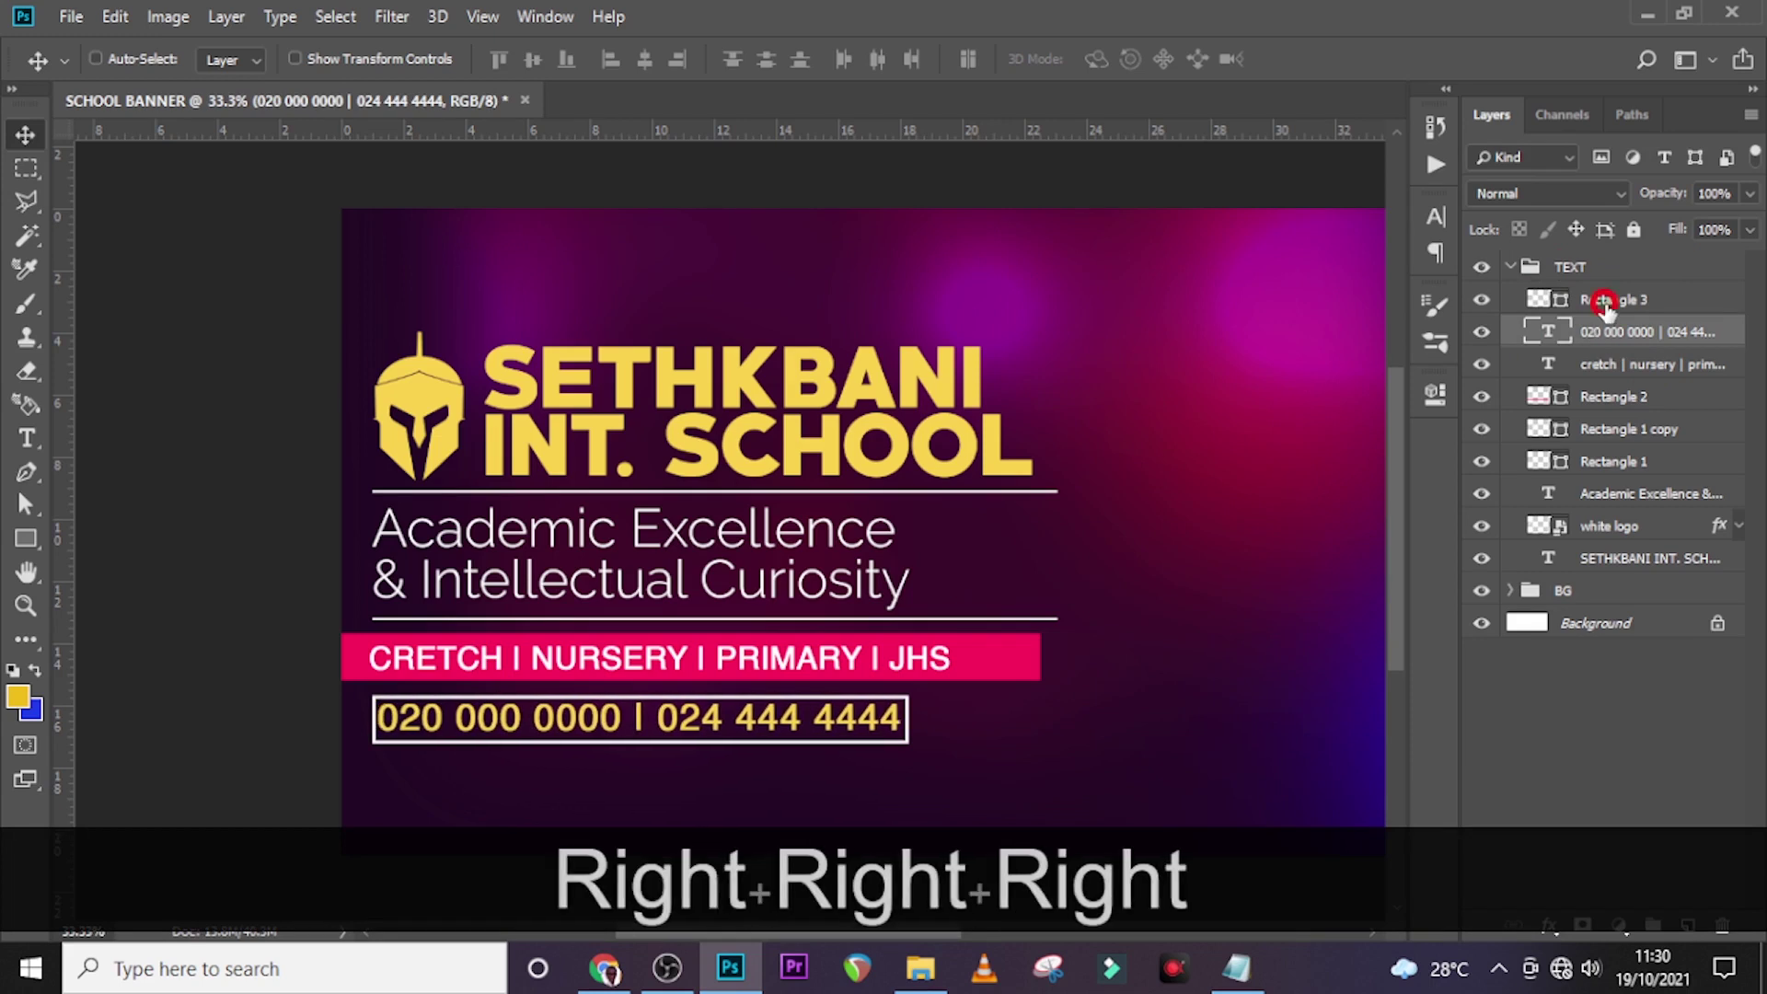
# Step: Widen the white frame around the phone numbers (Rectangle 3) slightly by extending its right edge
pyautogui.click(1606, 300)
pyautogui.hotkey('ctrl', 't')
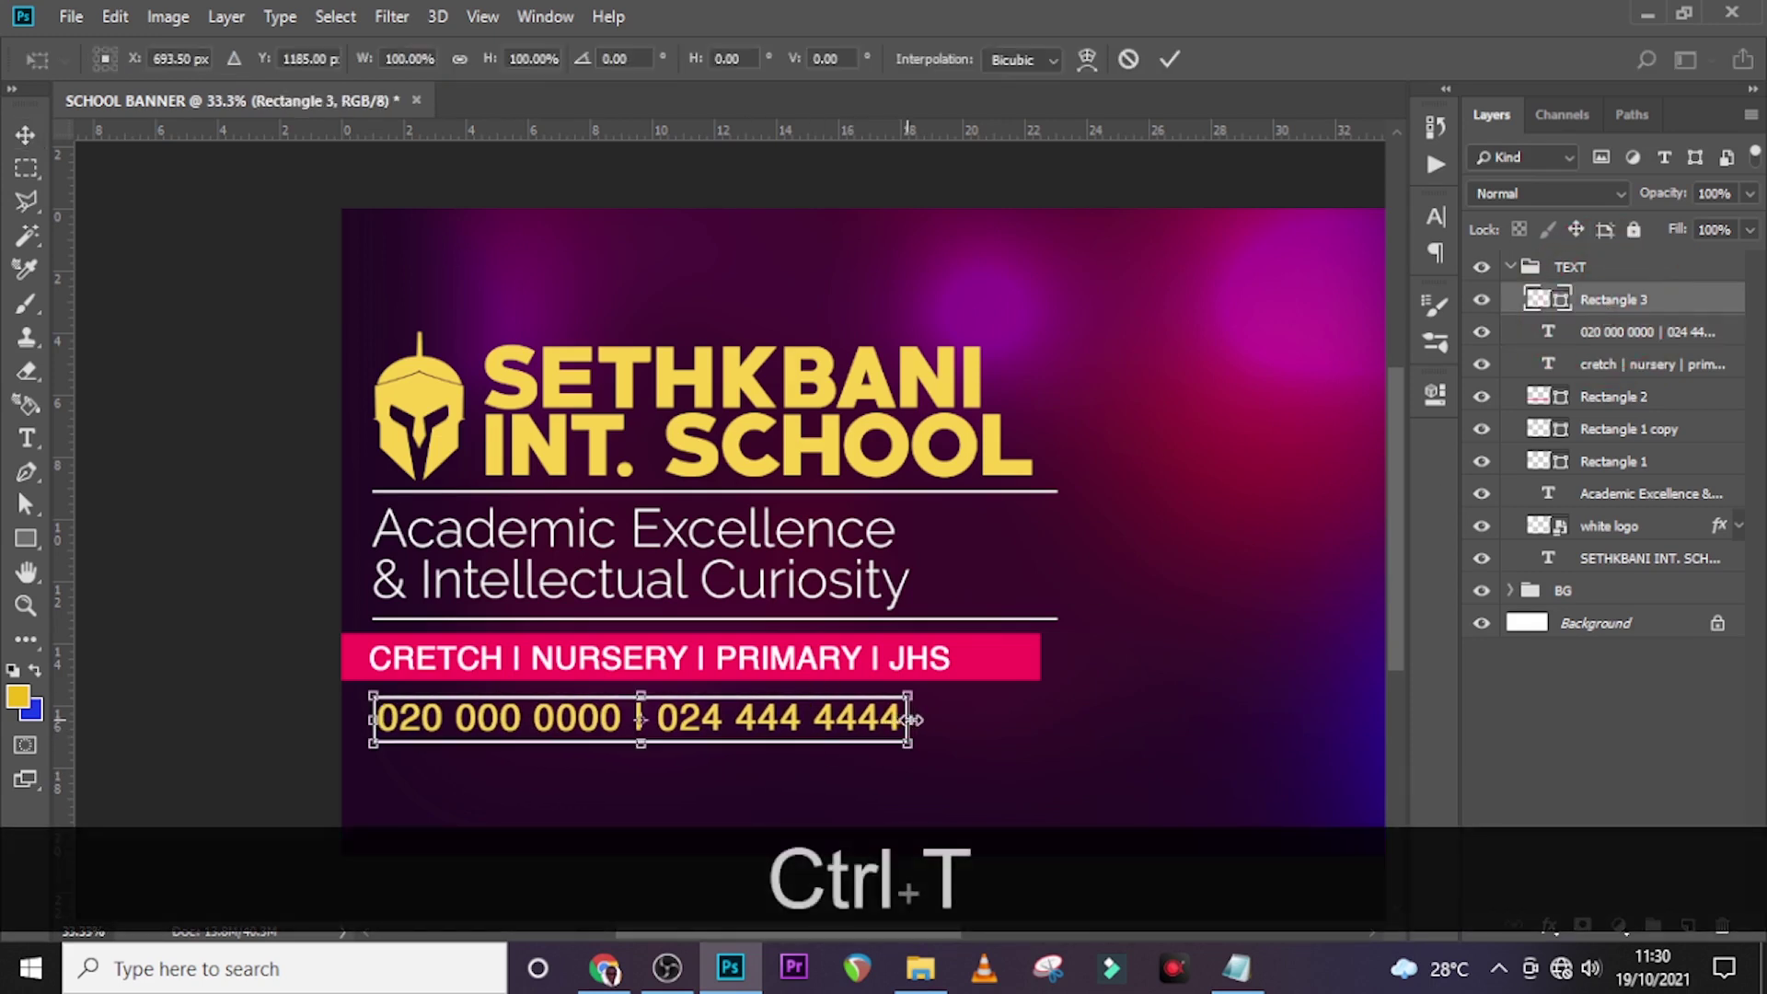
pyautogui.moveTo(913, 718); pyautogui.dragTo(931, 719)
pyautogui.press('Return')
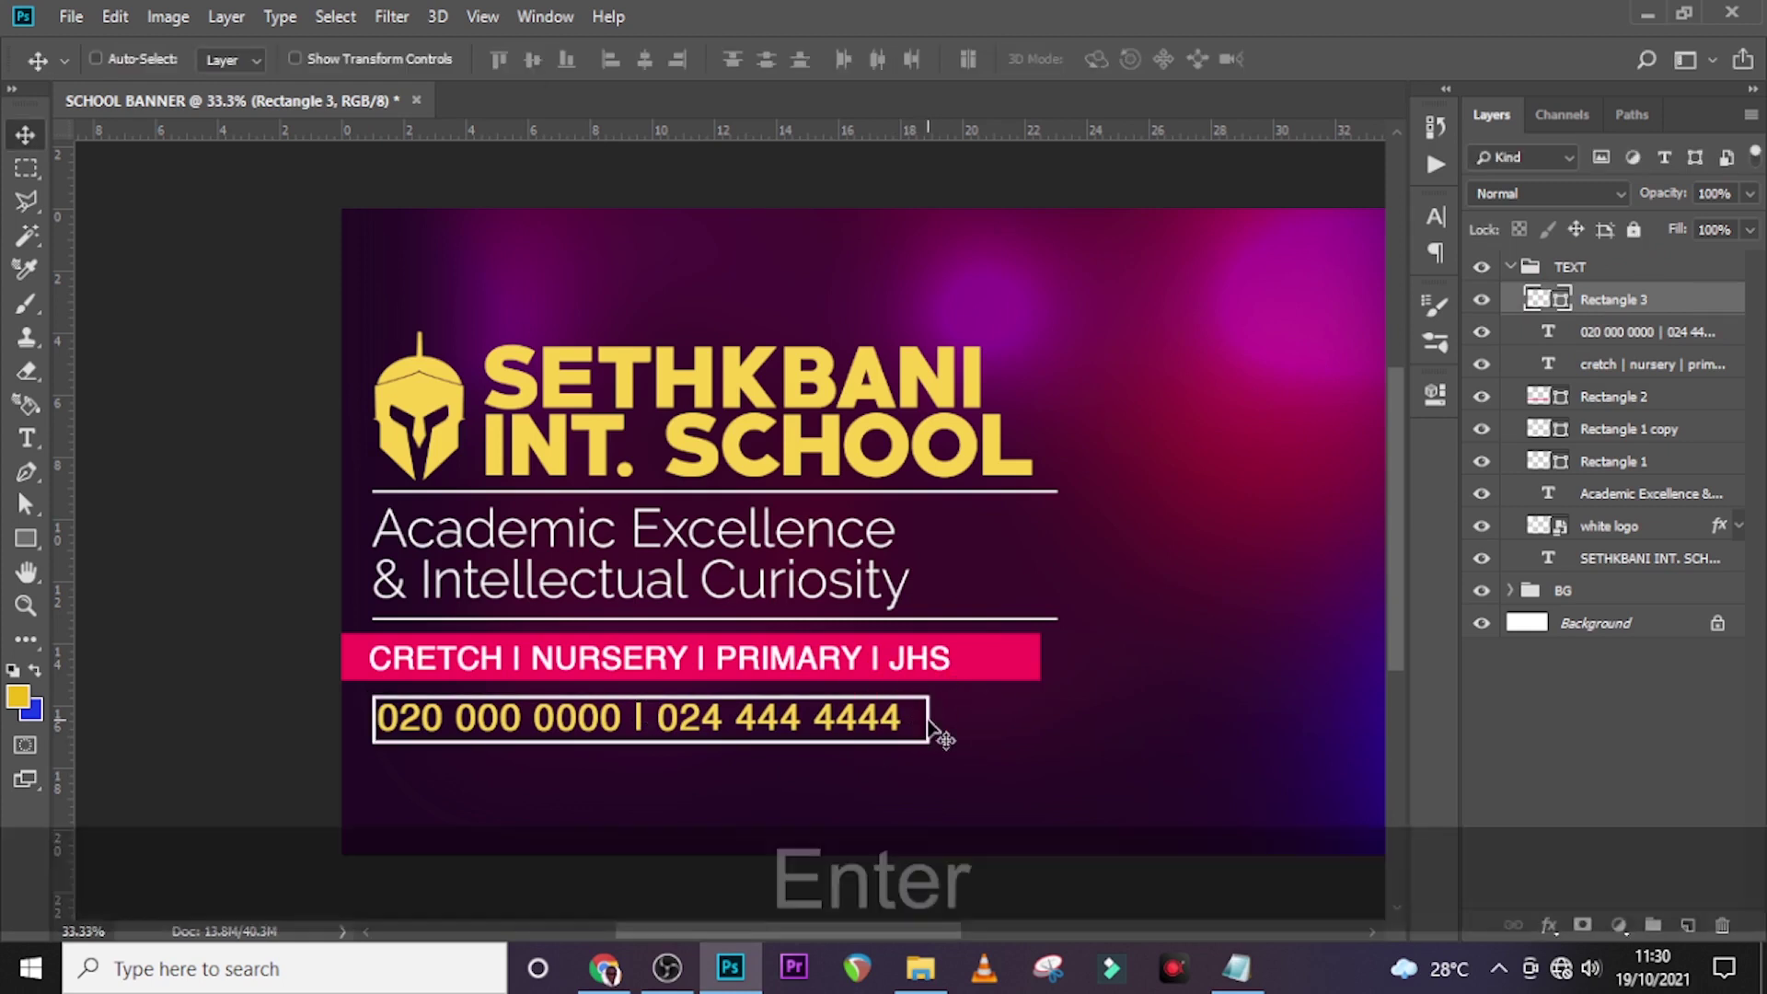
# Step: Centre the phone-number text within the widened frame by nudging it further right and slightly down
pyautogui.click(1593, 335)
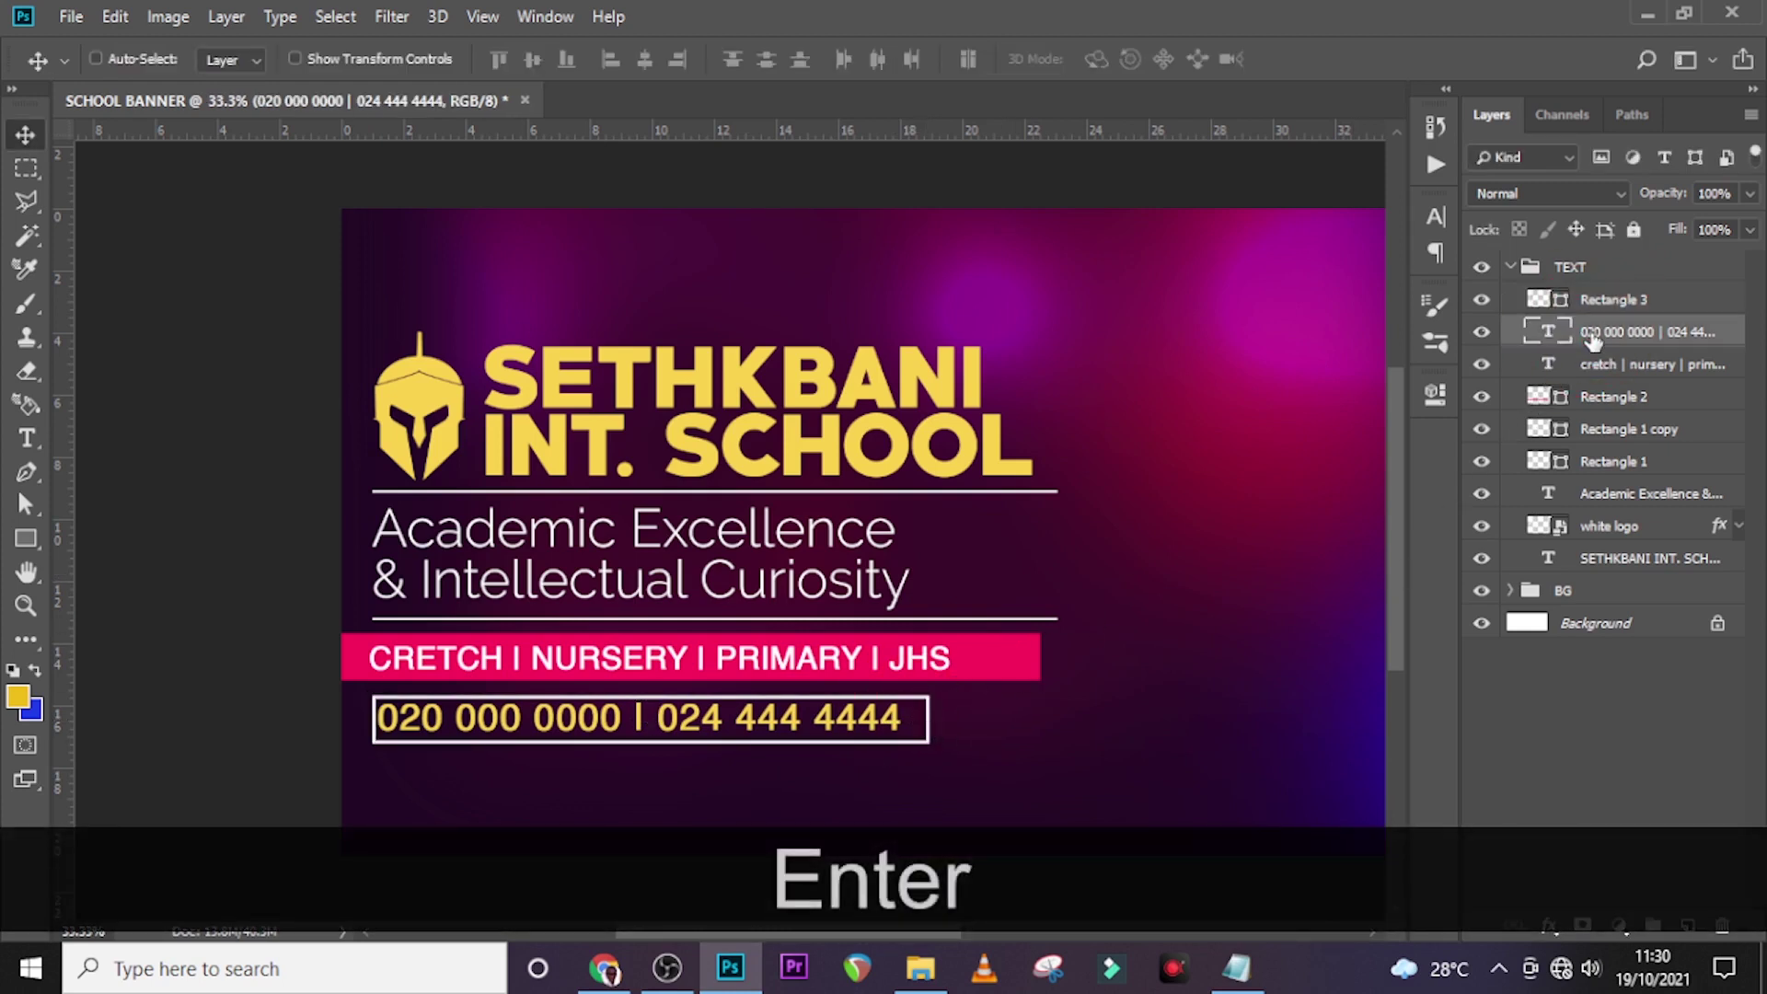
pyautogui.press('Right')
pyautogui.press('Right')
pyautogui.press('Right')
pyautogui.press('Right')
pyautogui.press('Right')
pyautogui.press('Right')
pyautogui.press('Right')
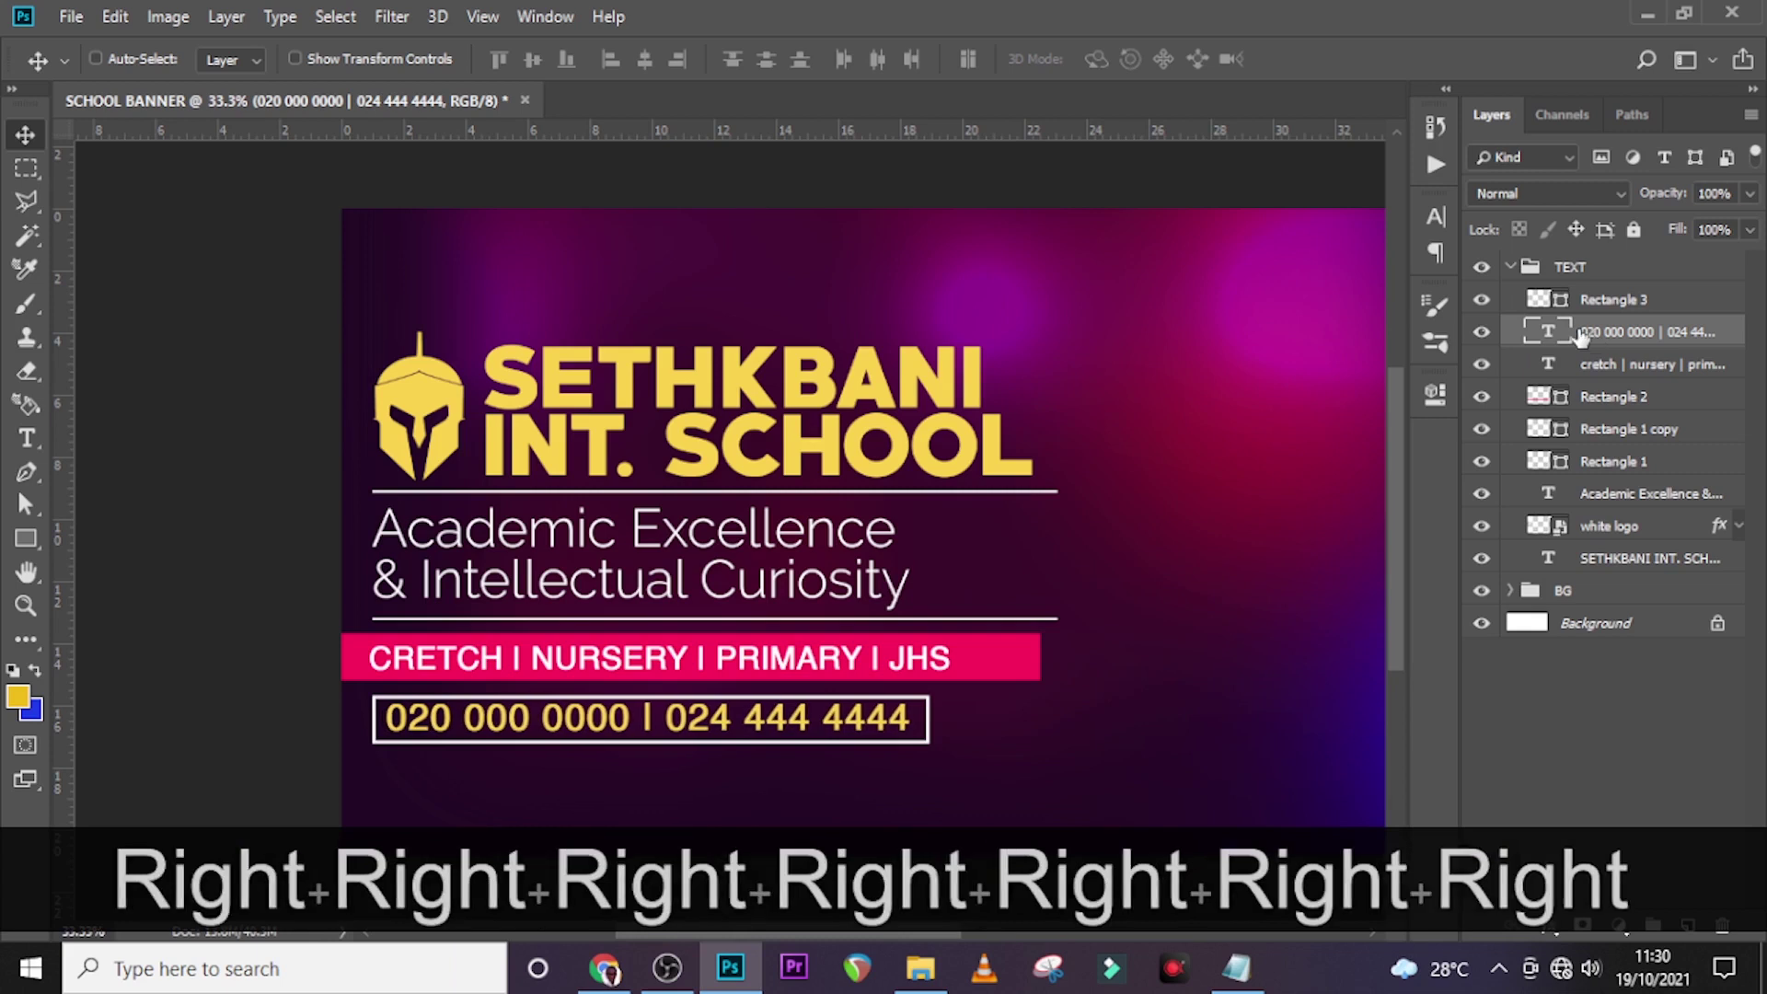
pyautogui.press('Down')
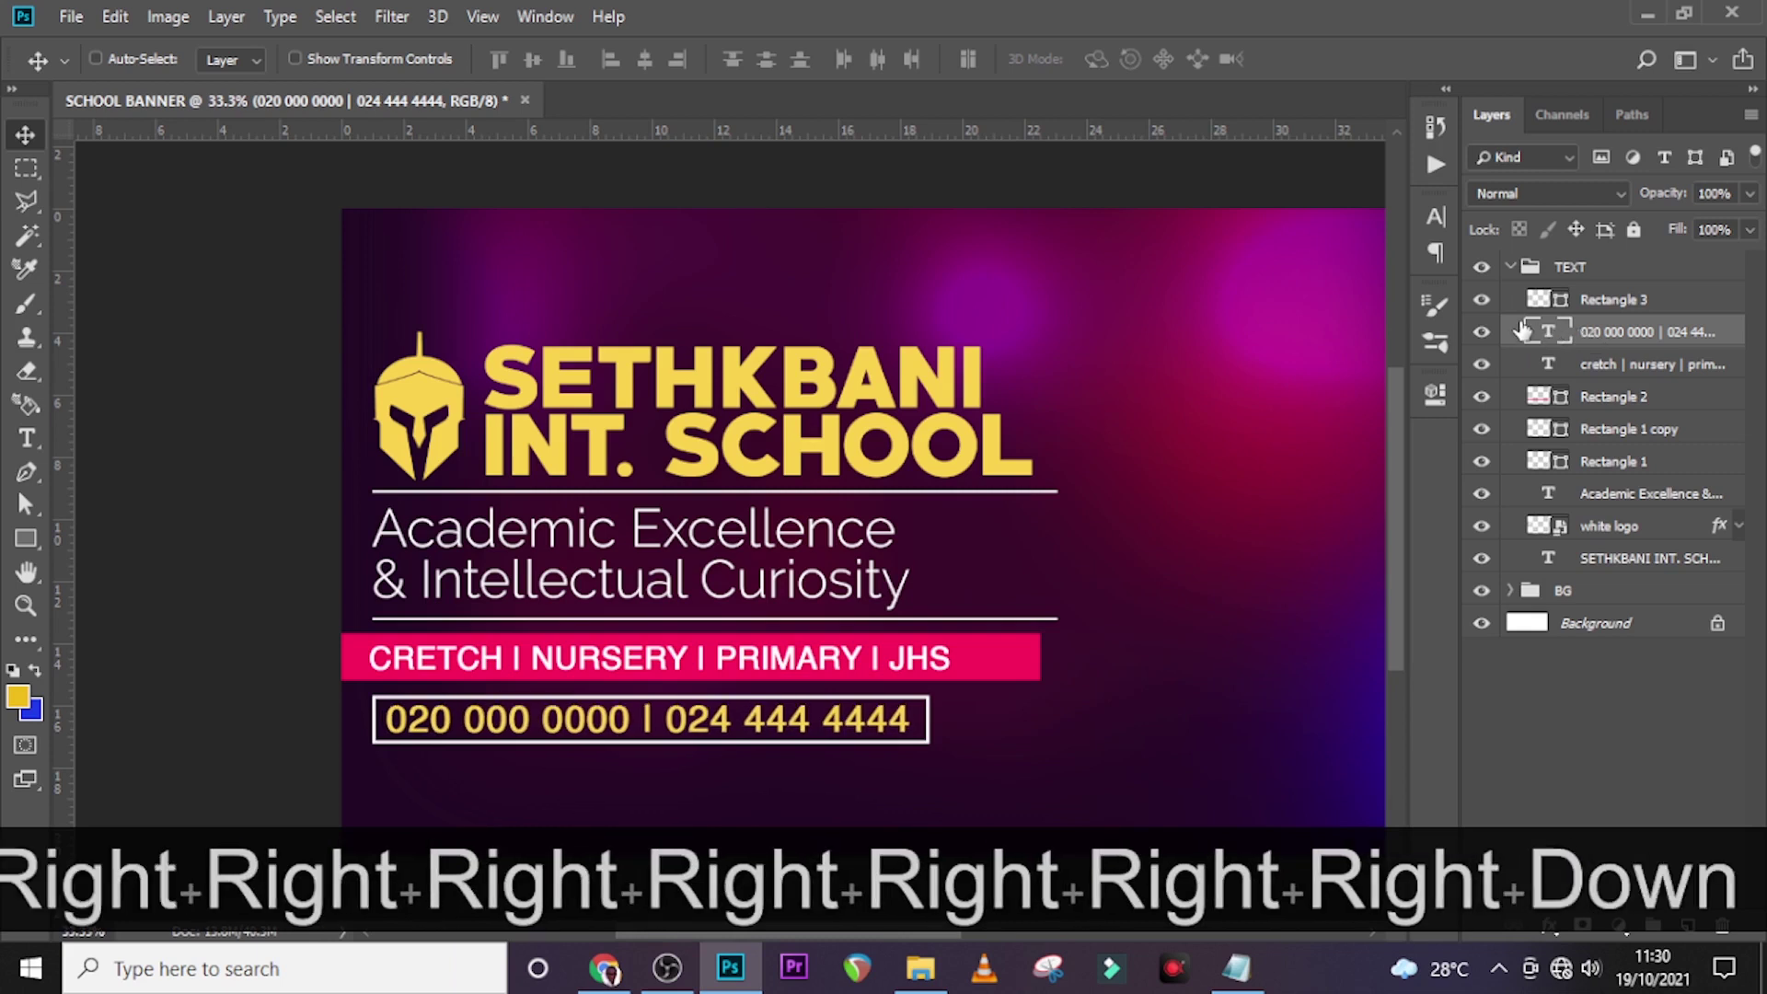
pyautogui.press('Right')
pyautogui.press('Right')
pyautogui.press('Right')
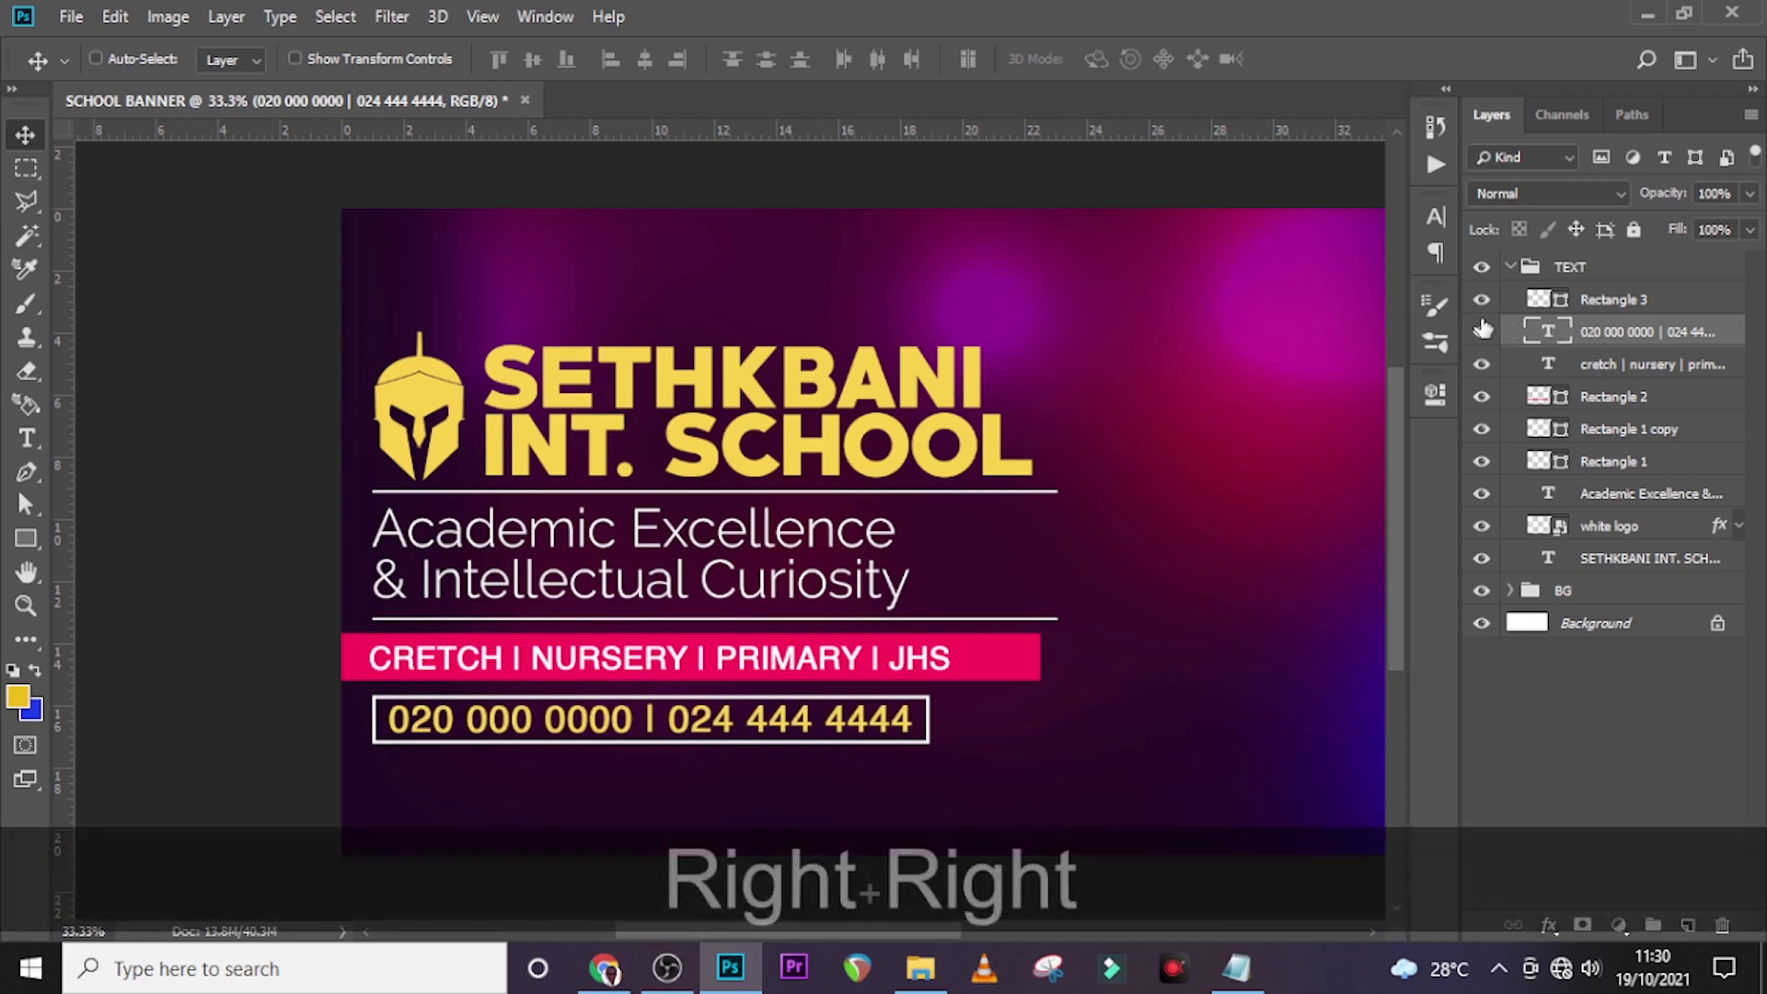
pyautogui.press('Right')
pyautogui.press('Left')
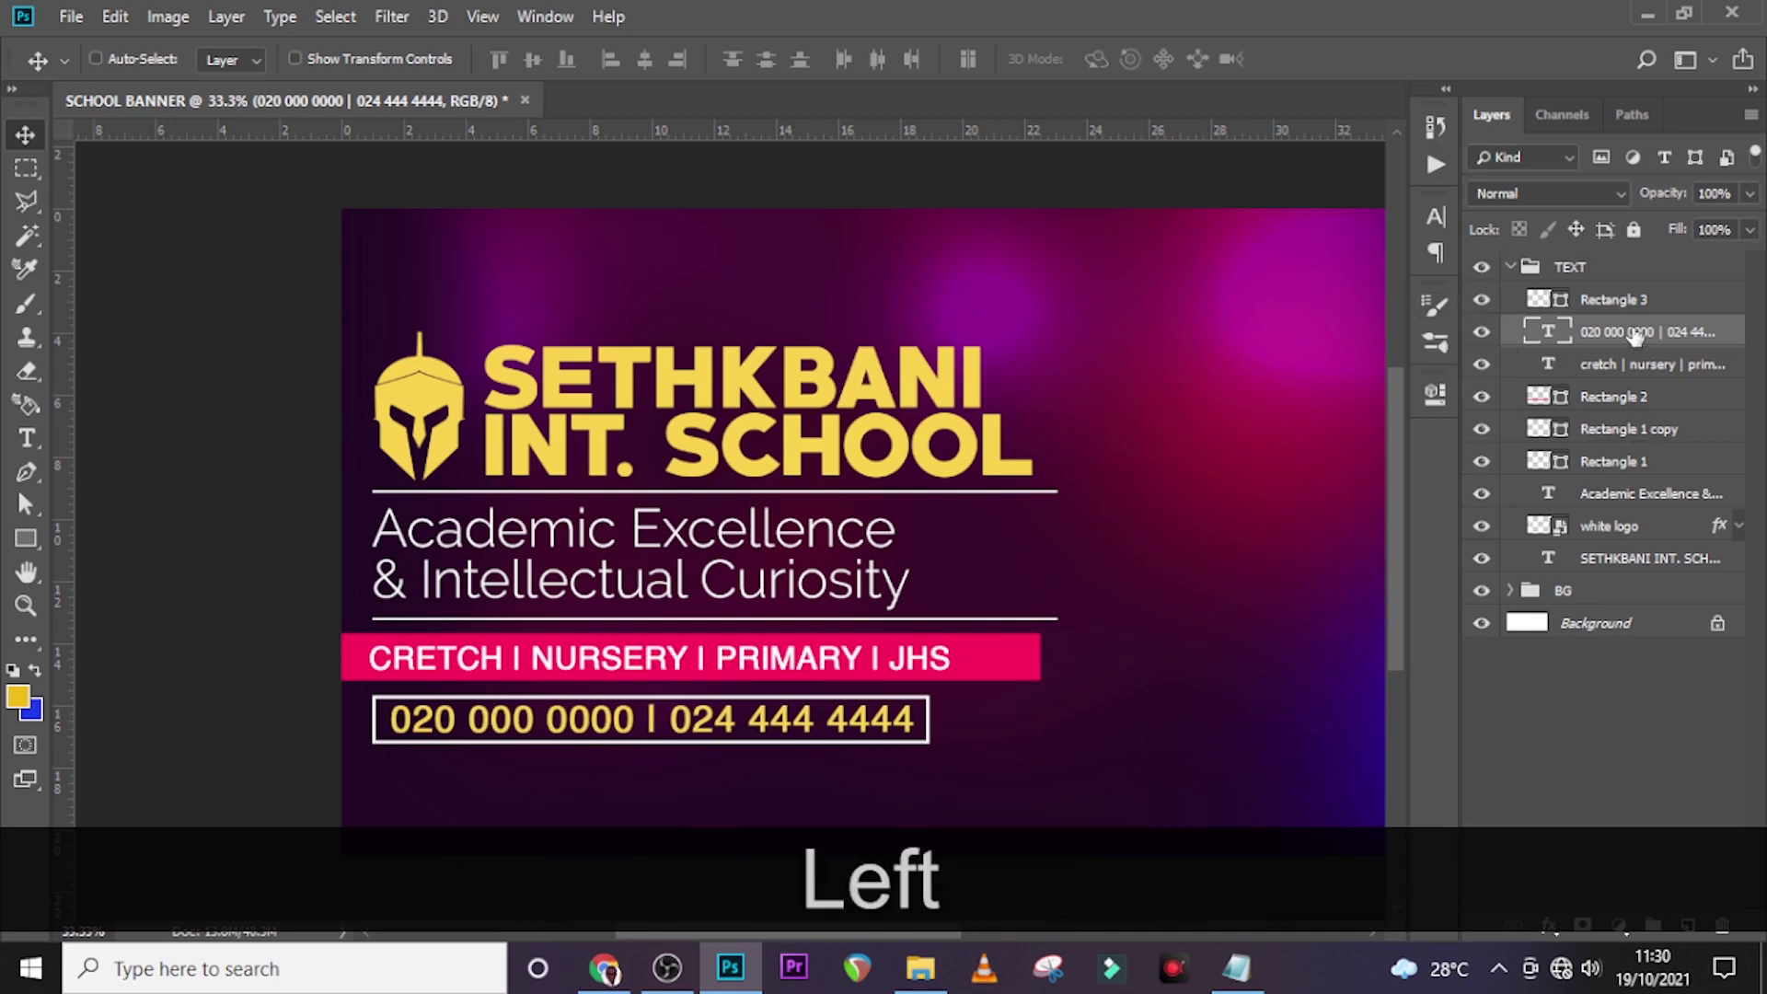
# Step: Nudge the class-levels text slightly up within the pink bar
pyautogui.hotkey('ctrl', '=')
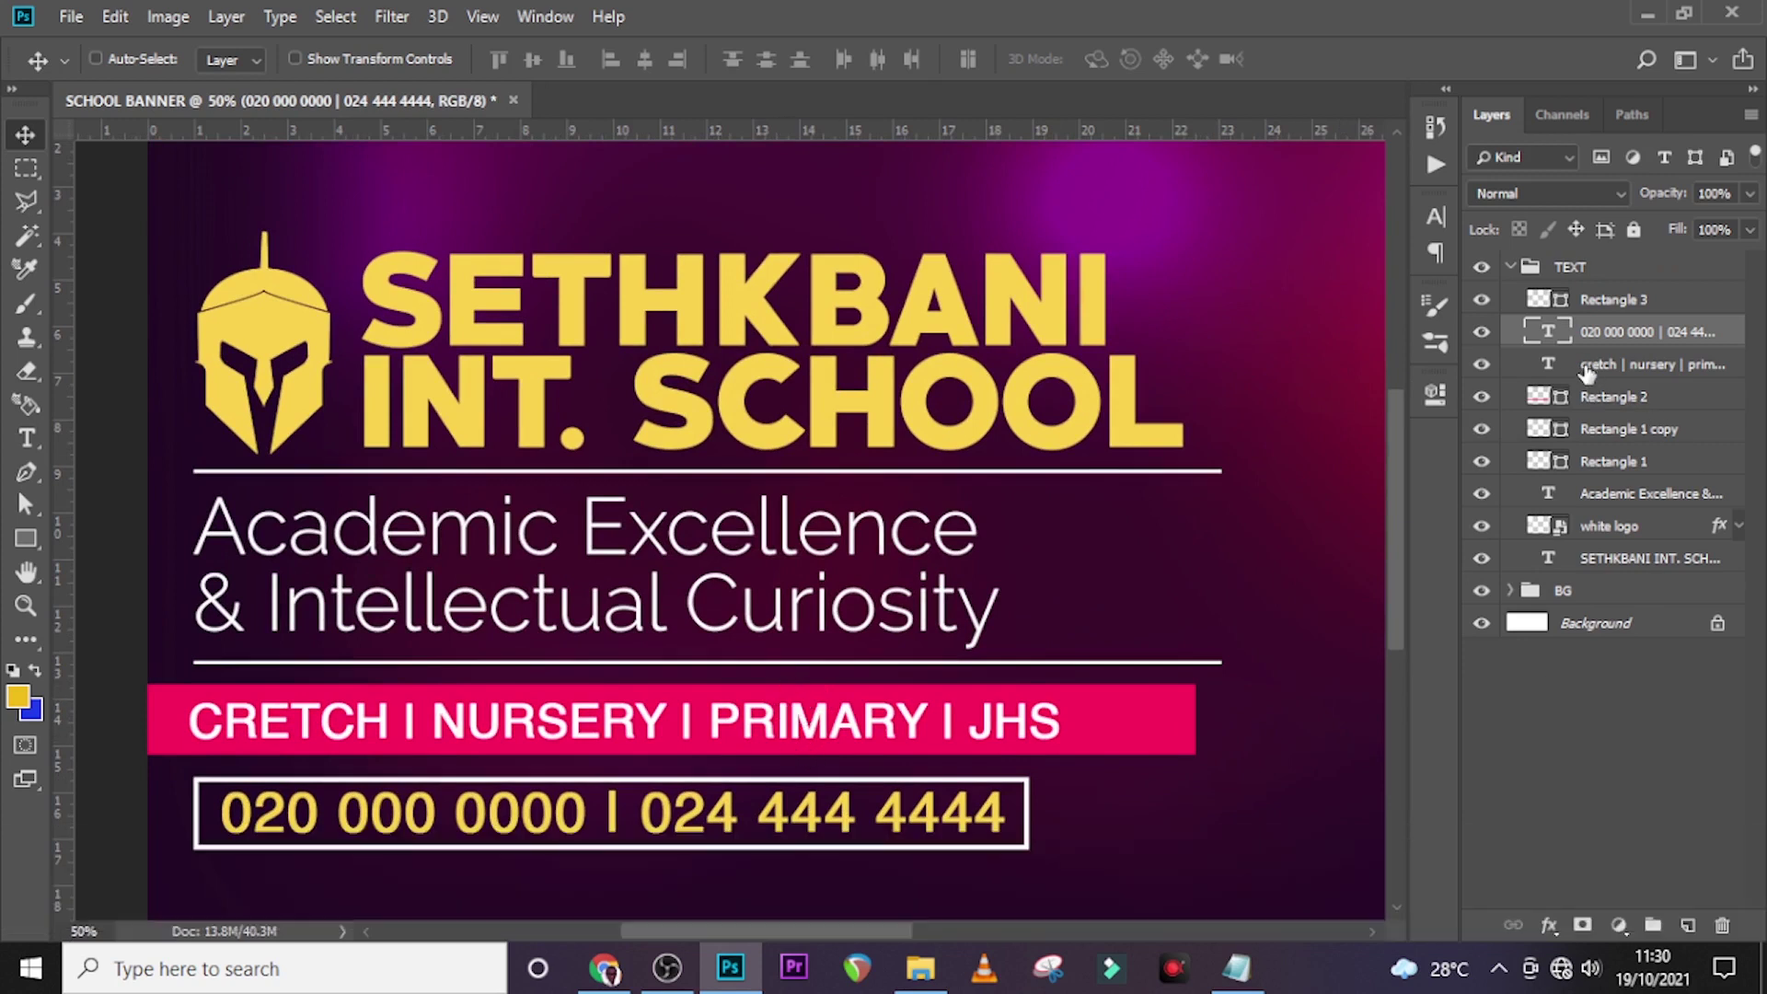
pyautogui.click(1582, 366)
pyautogui.press('Up')
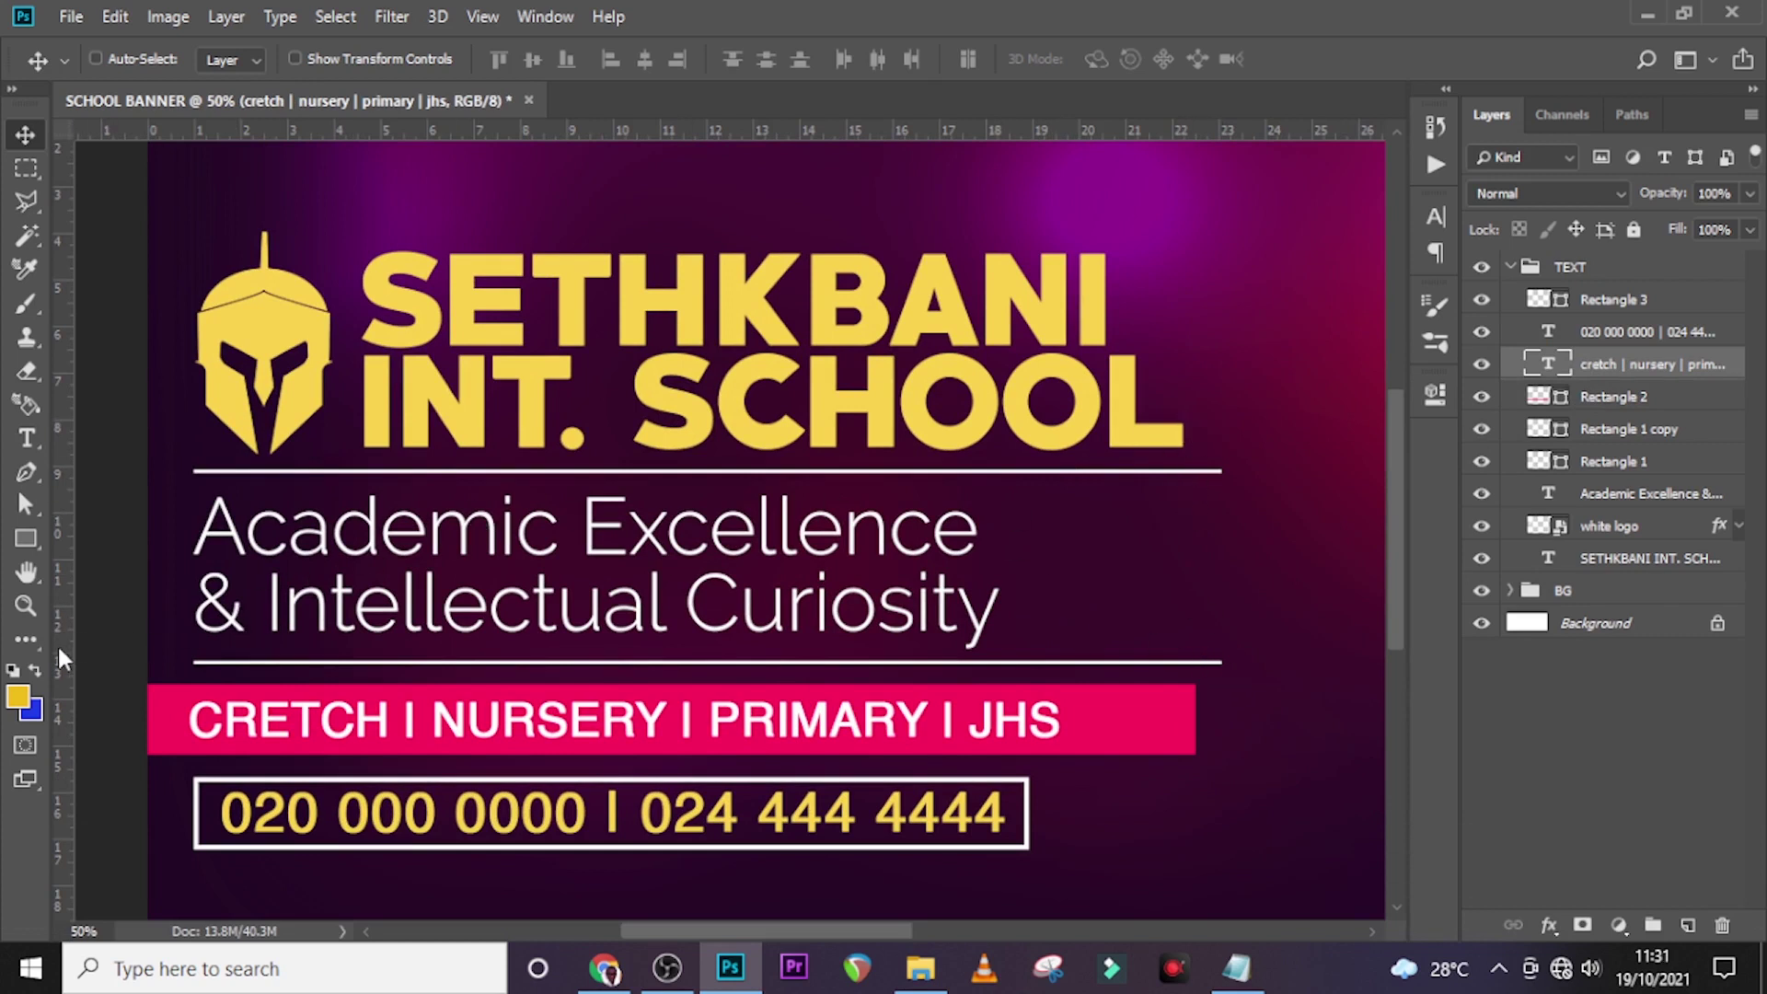
# Step: Add a vertical guide at the school name's right edge and shorten both divider lines to 96.41% width to end there
pyautogui.moveTo(57, 643); pyautogui.dragTo(1180, 633)
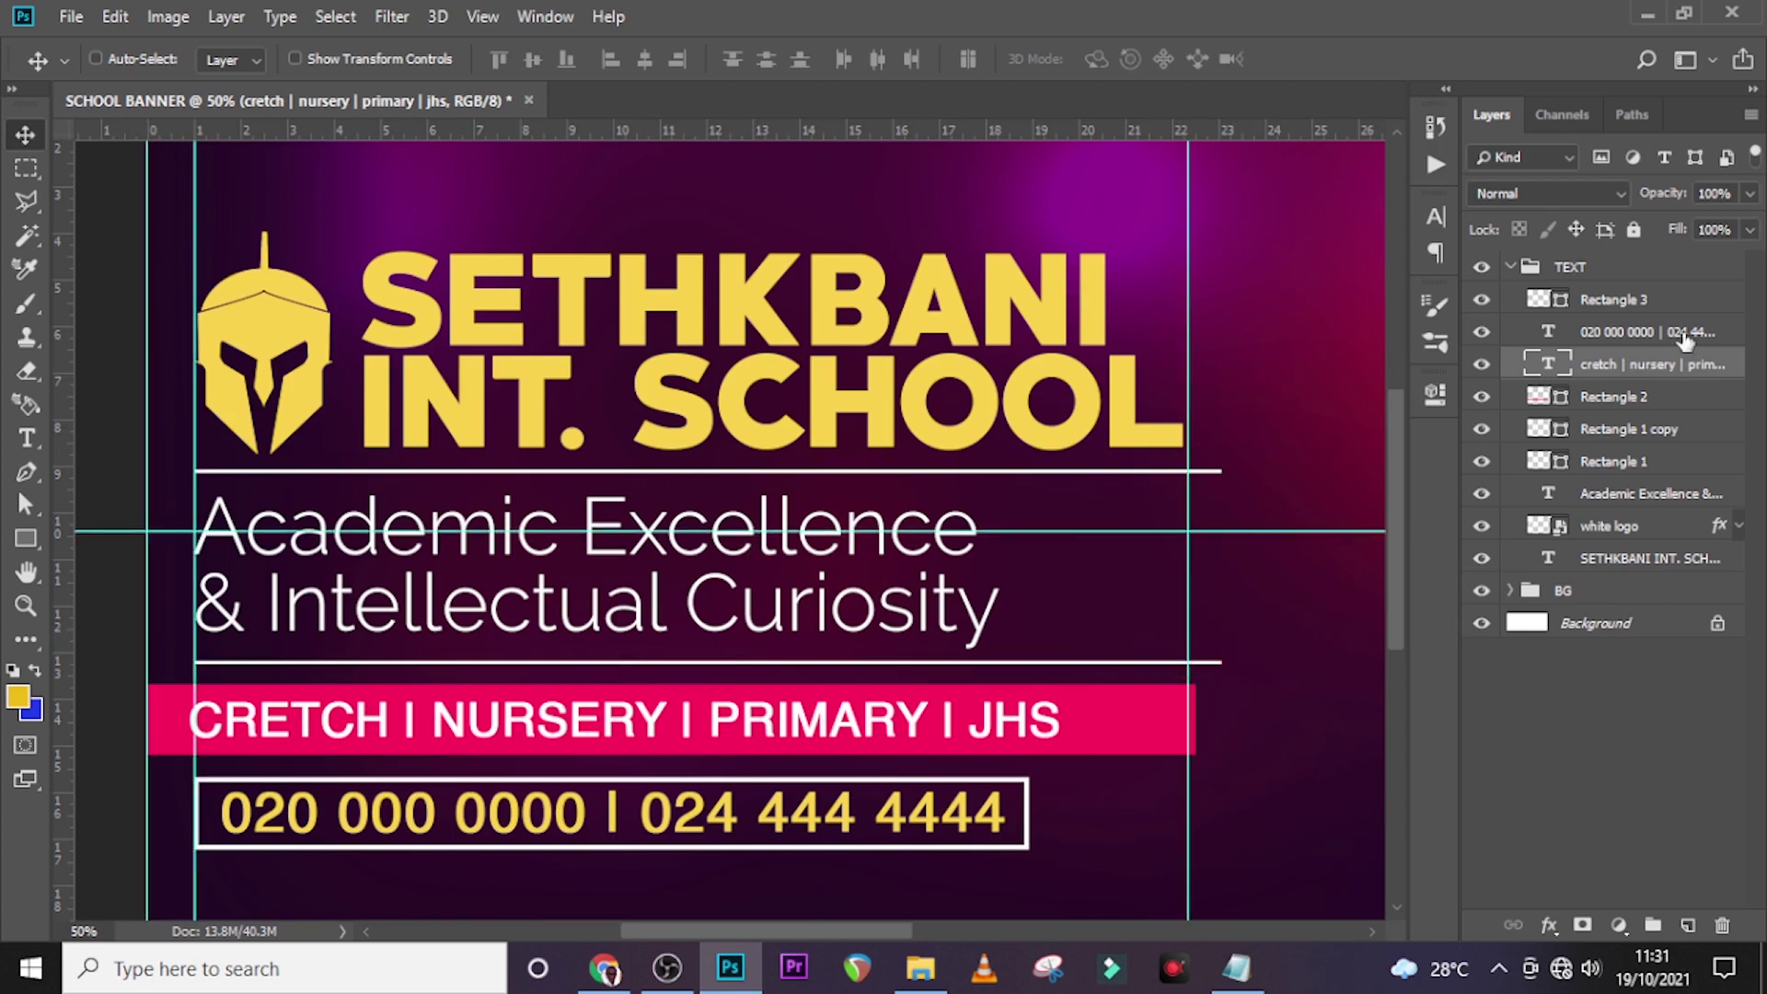
pyautogui.click(1611, 463)
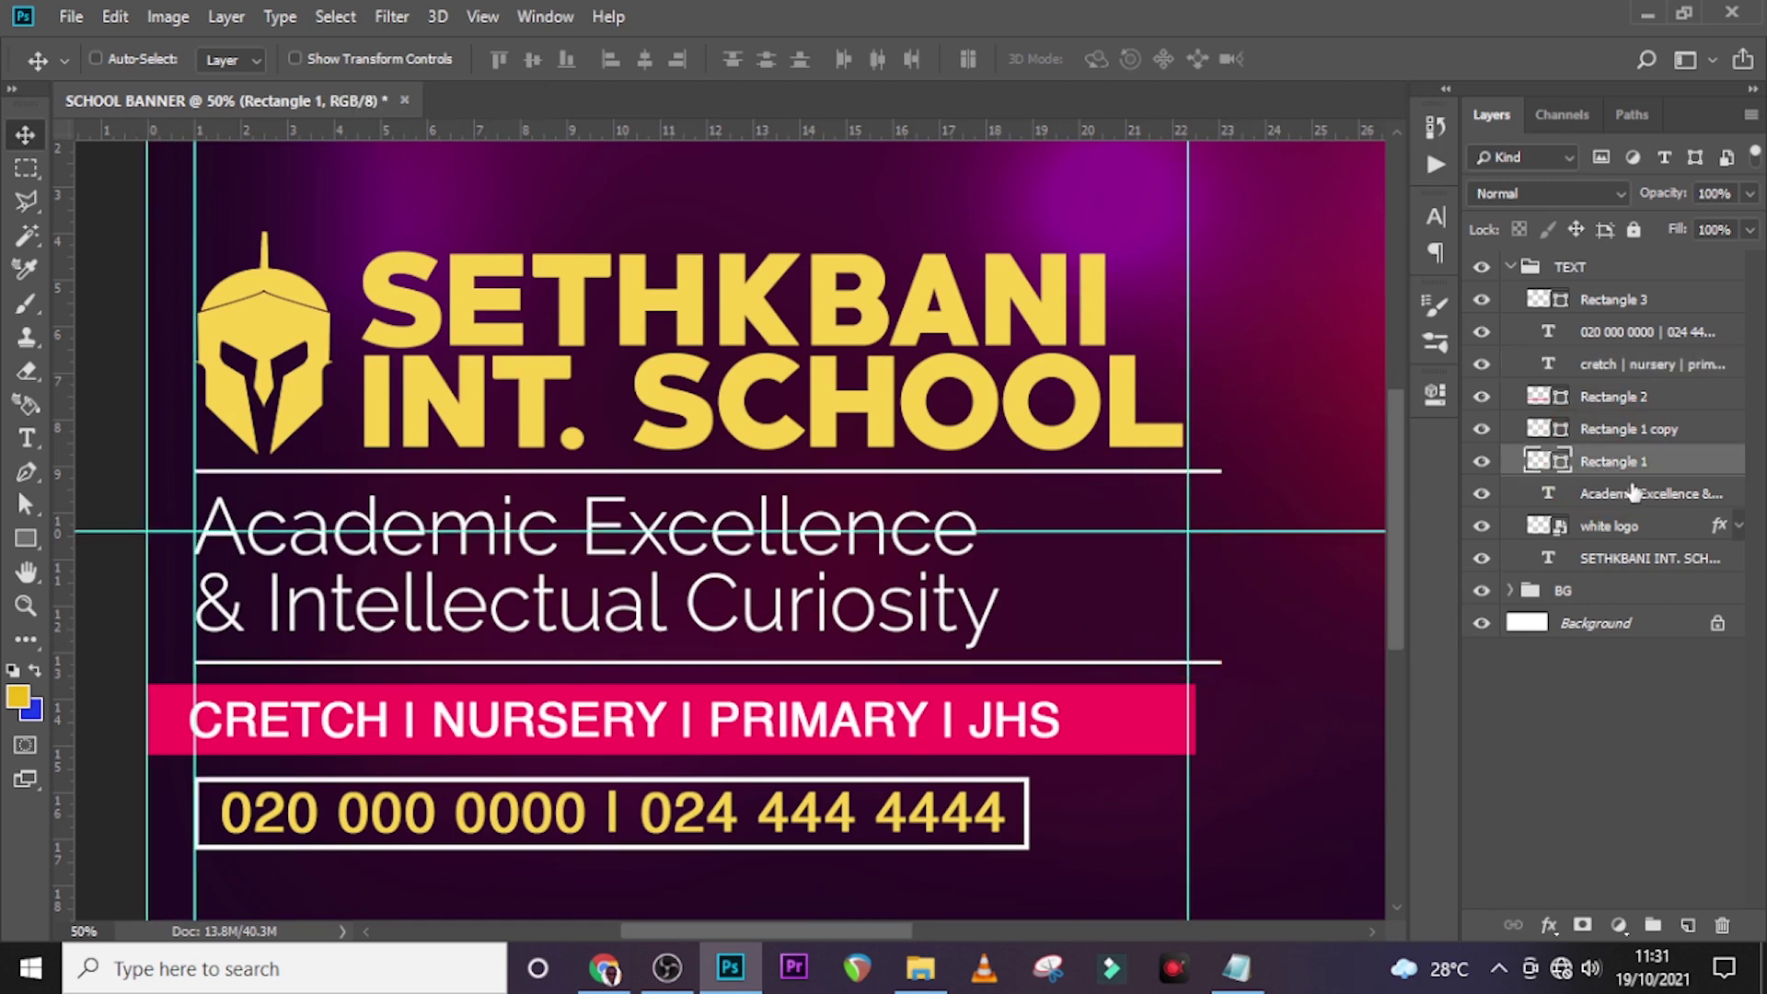
pyautogui.keyDown('ctrl'); pyautogui.click(1619, 428); pyautogui.keyUp('ctrl')
pyautogui.hotkey('ctrl', 't')
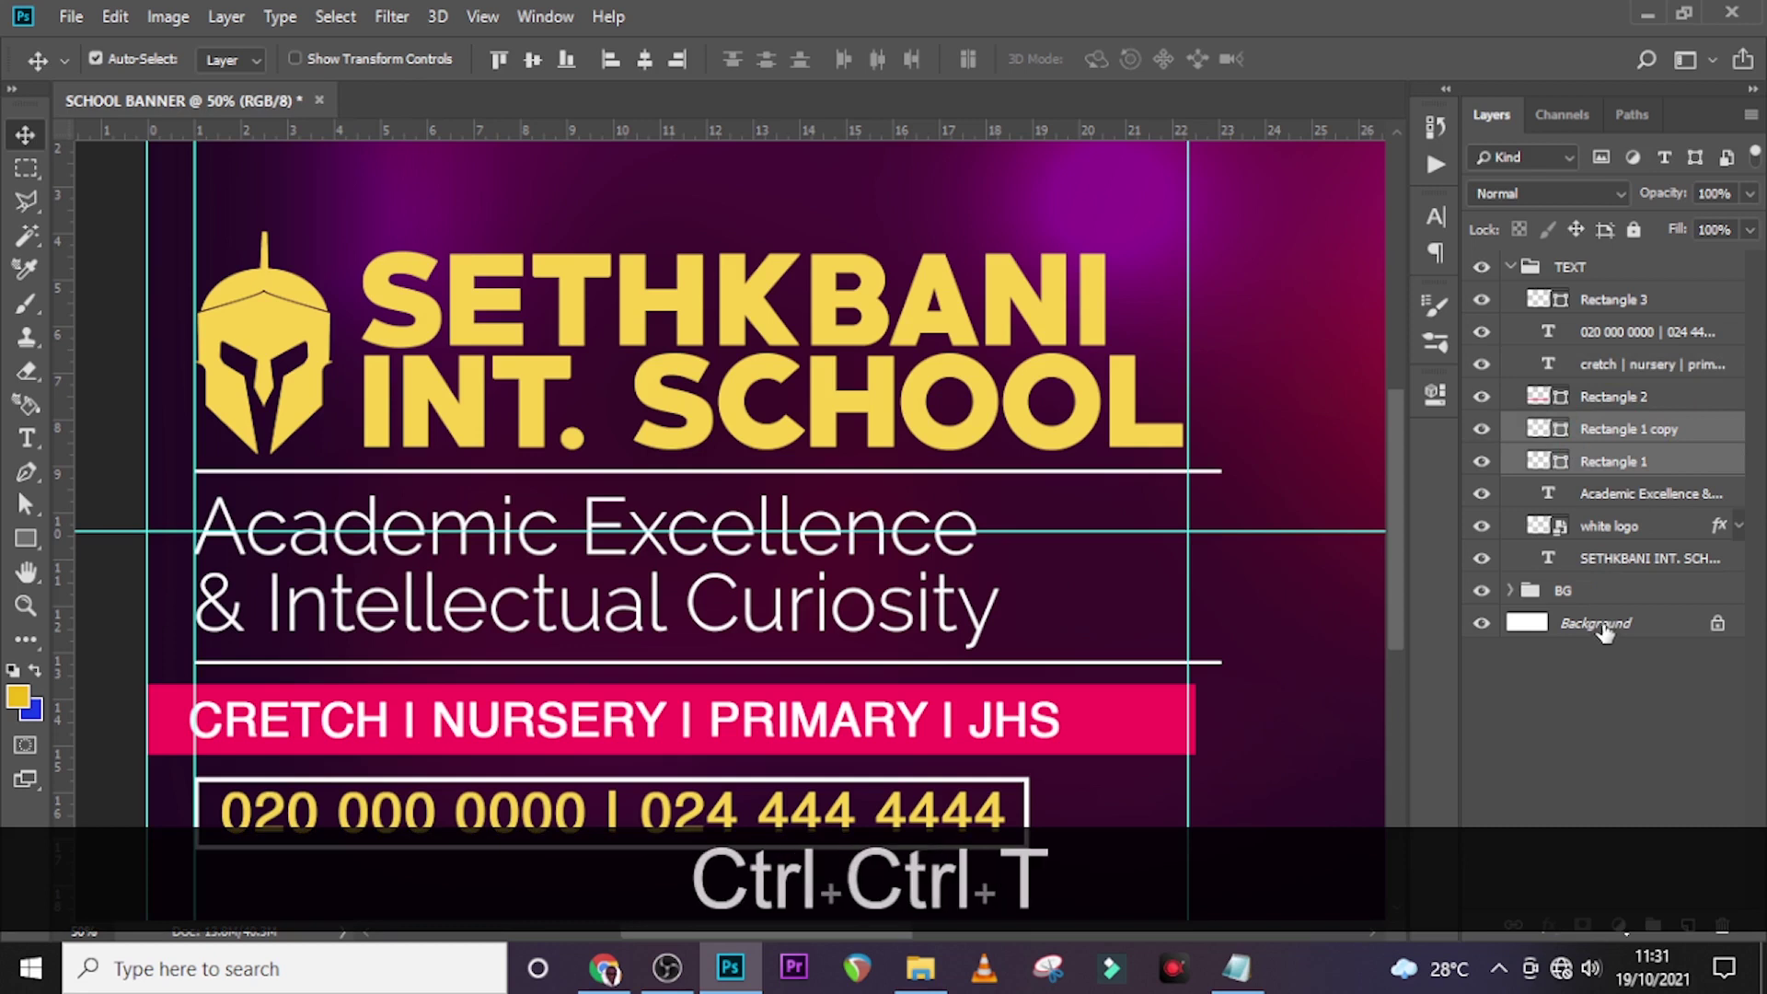
pyautogui.moveTo(1220, 571); pyautogui.dragTo(1183, 567)
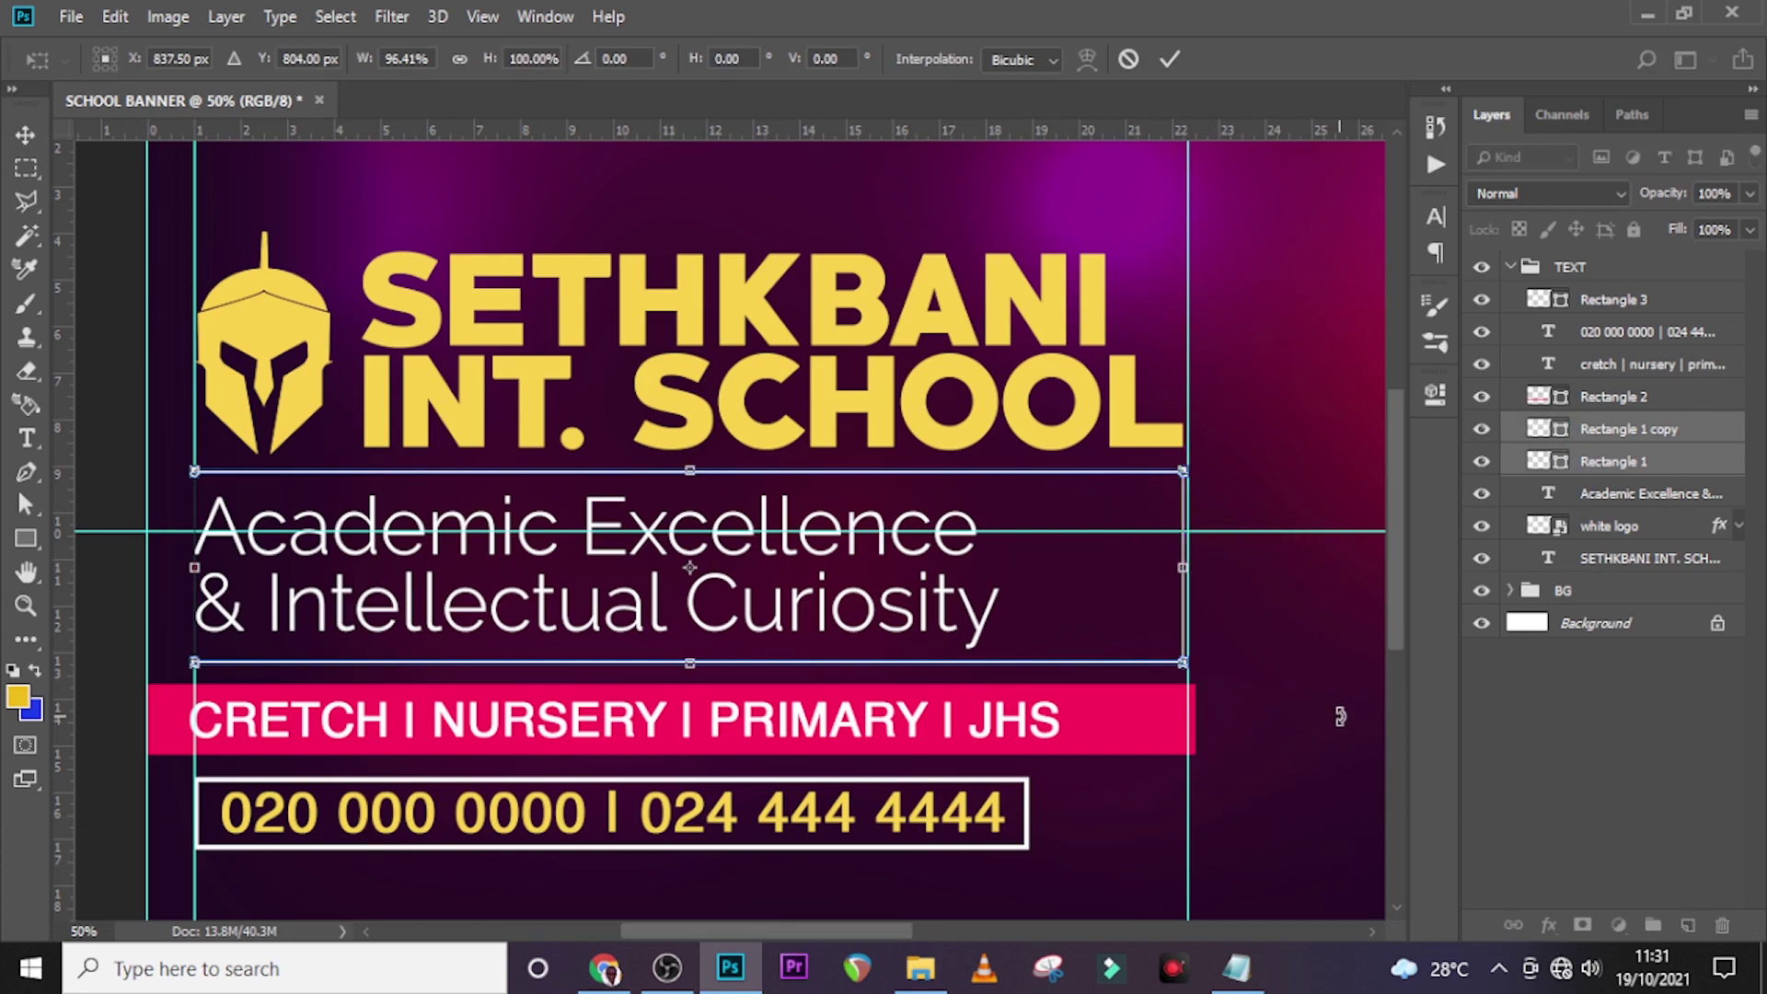
pyautogui.press('Return')
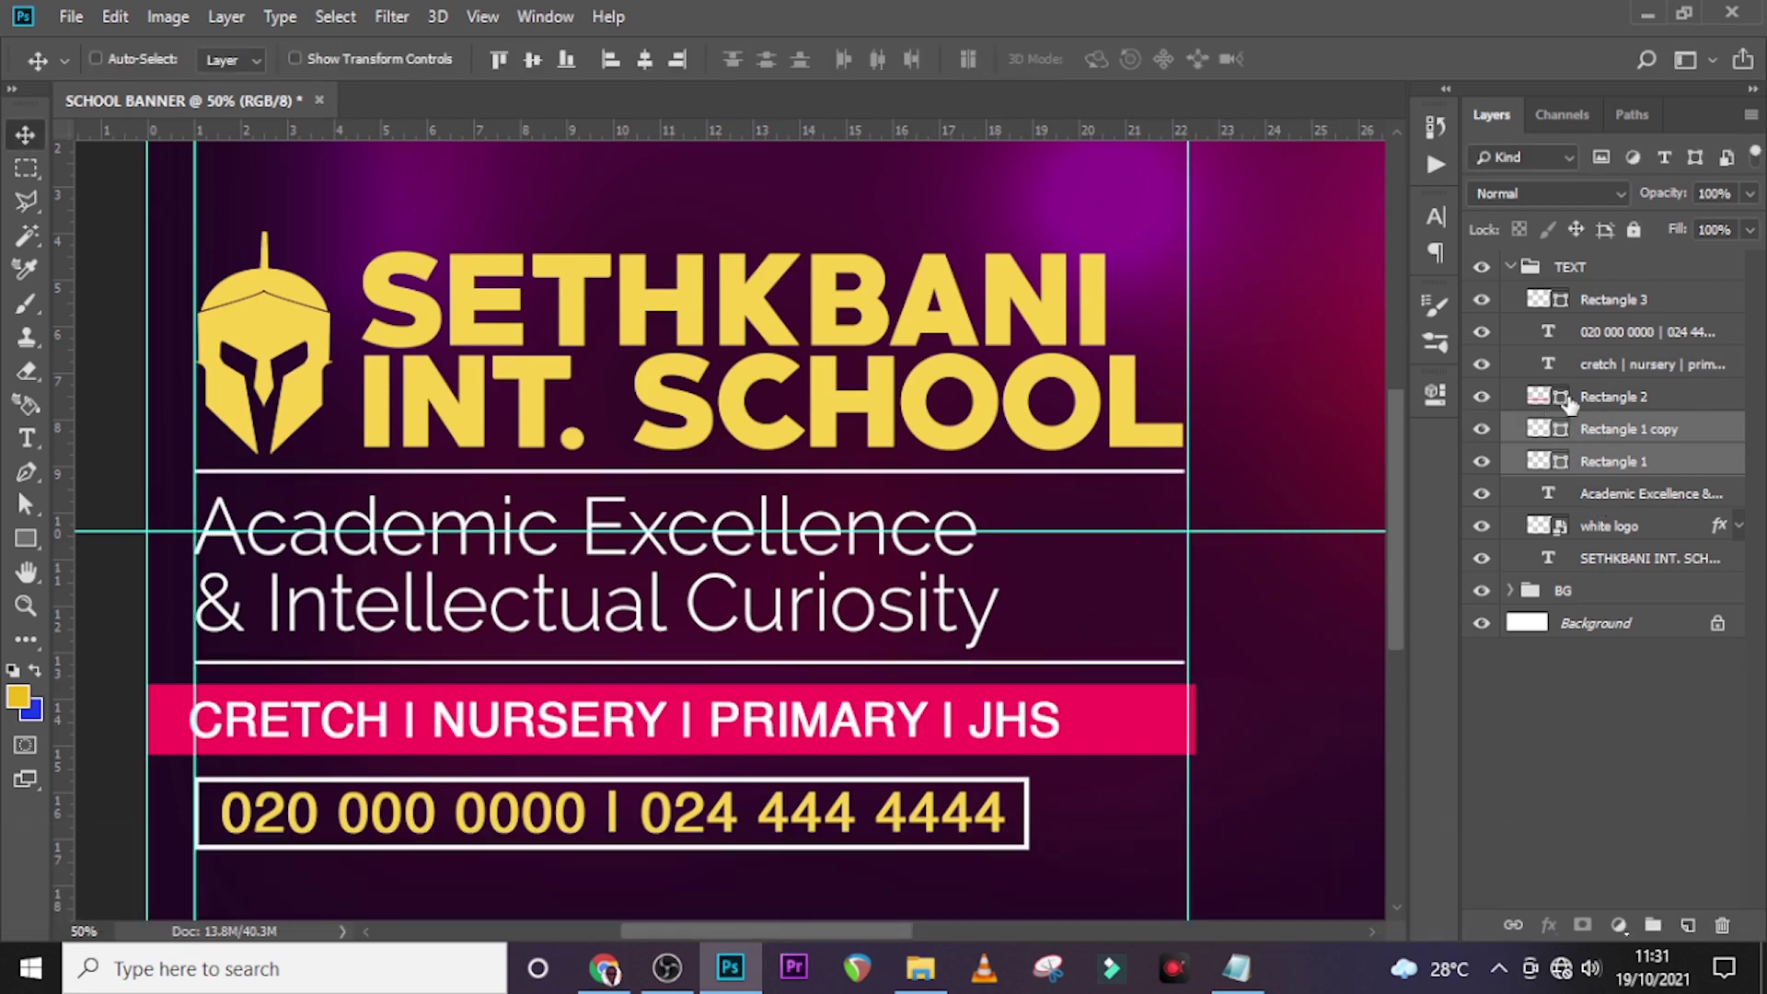
# Step: Add a layer mask to the pink bar (Rectangle 2) and choose the Soft Round brush with 0% hardness
pyautogui.click(1582, 395)
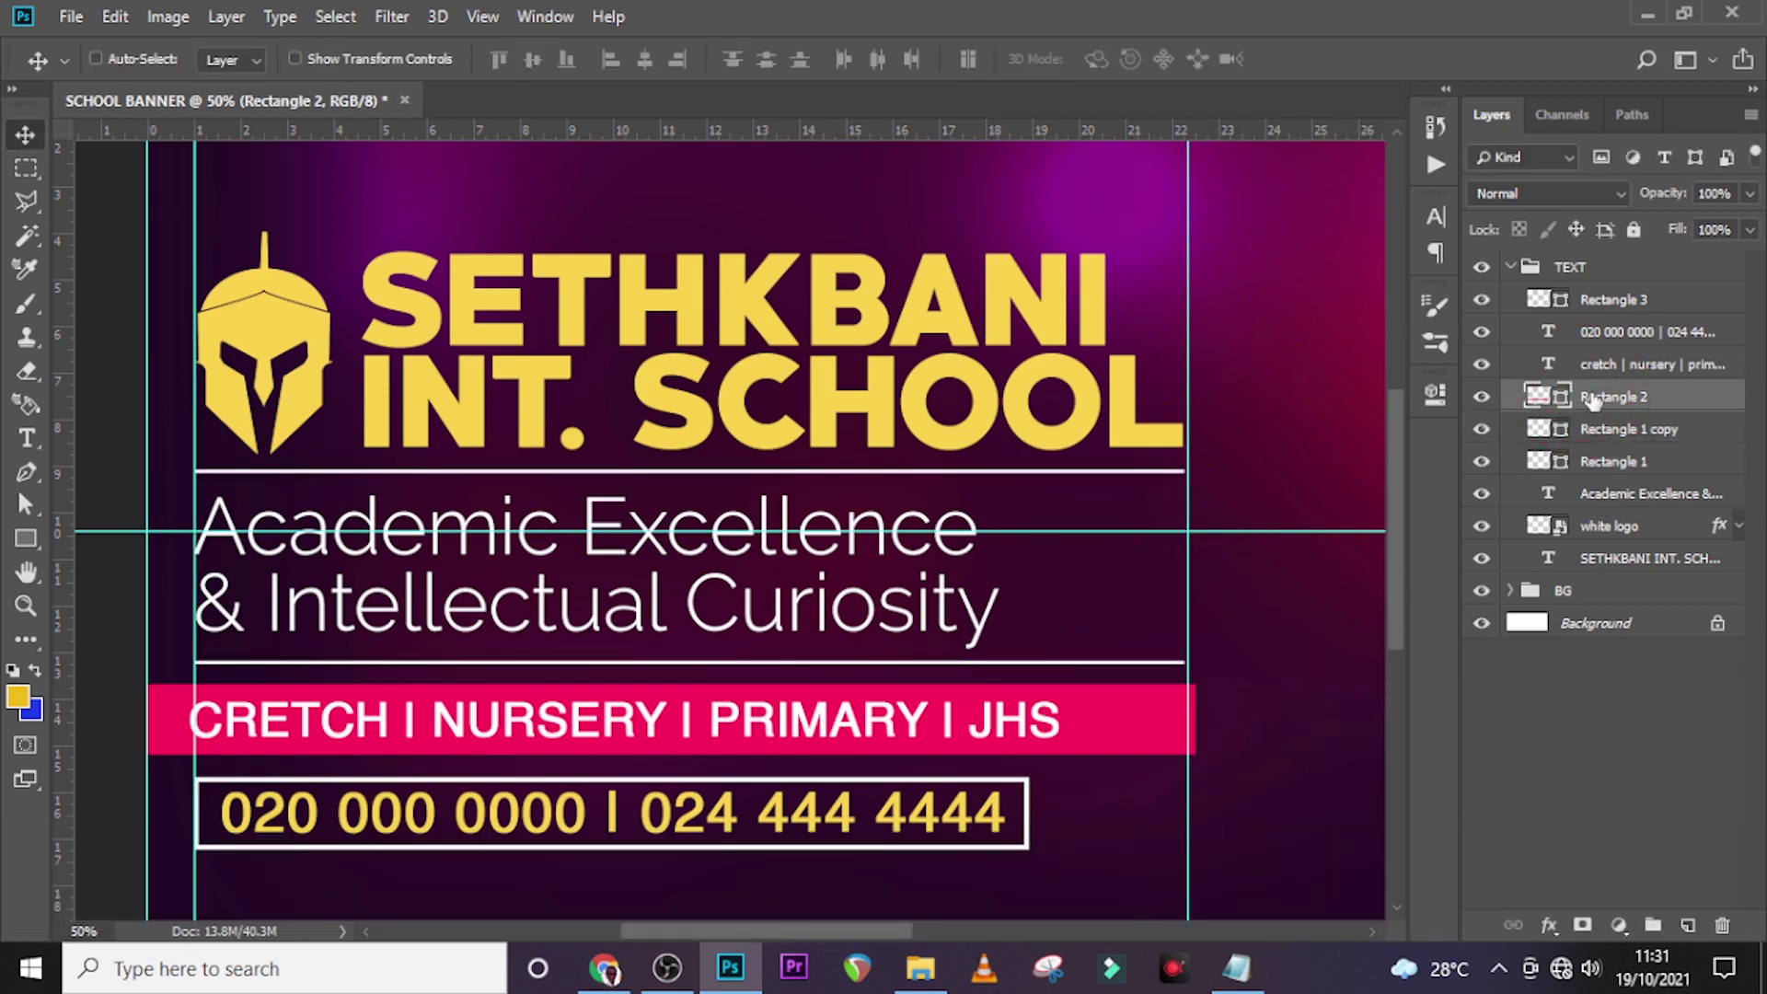
pyautogui.click(1481, 397)
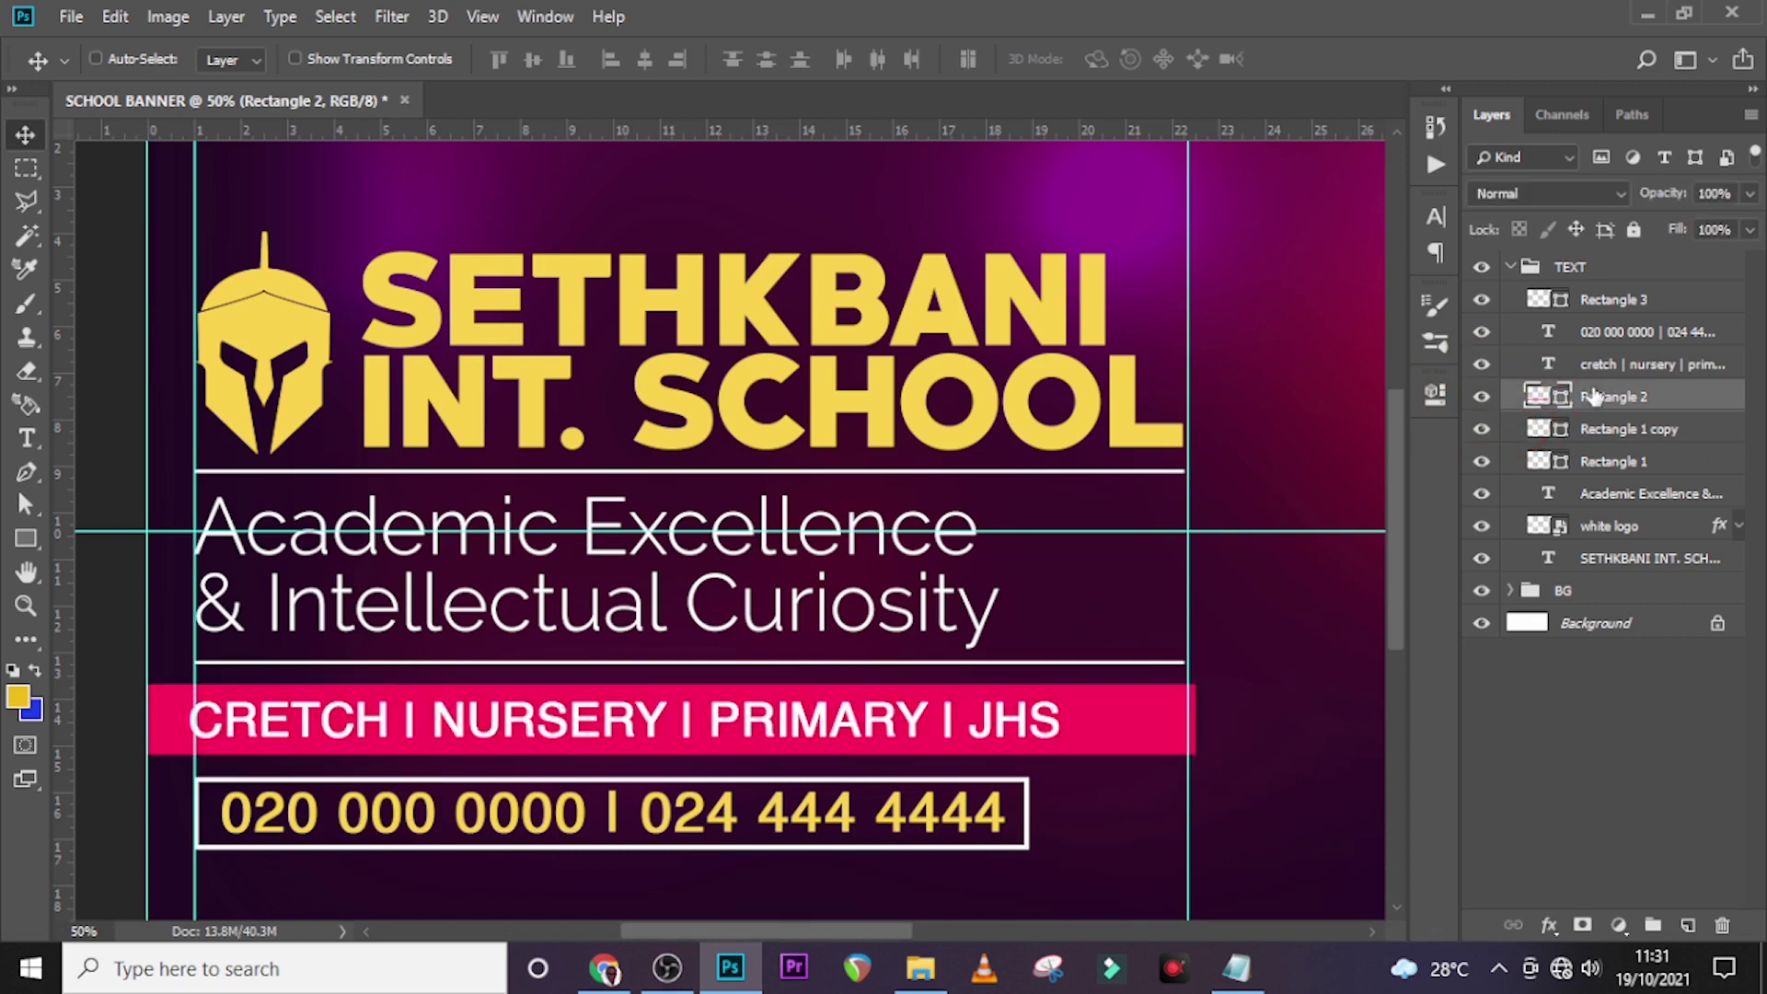
pyautogui.click(1583, 925)
pyautogui.press('b')
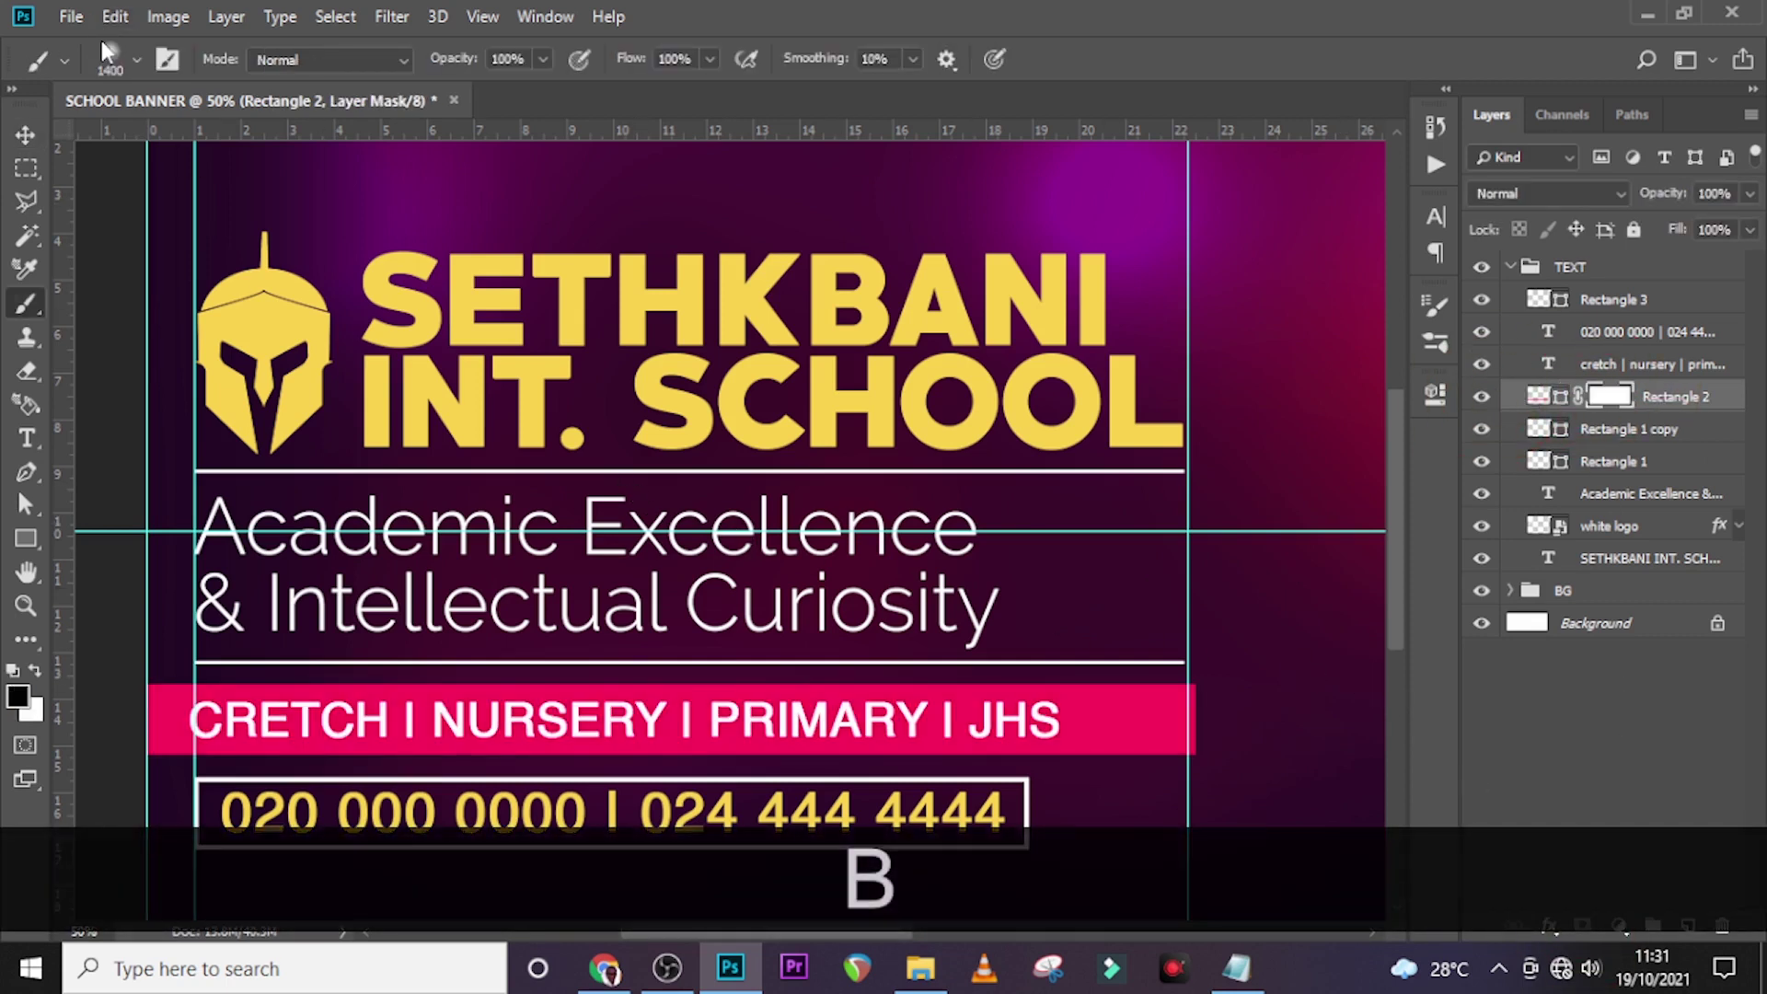
pyautogui.click(136, 60)
pyautogui.click(149, 316)
pyautogui.click(149, 315)
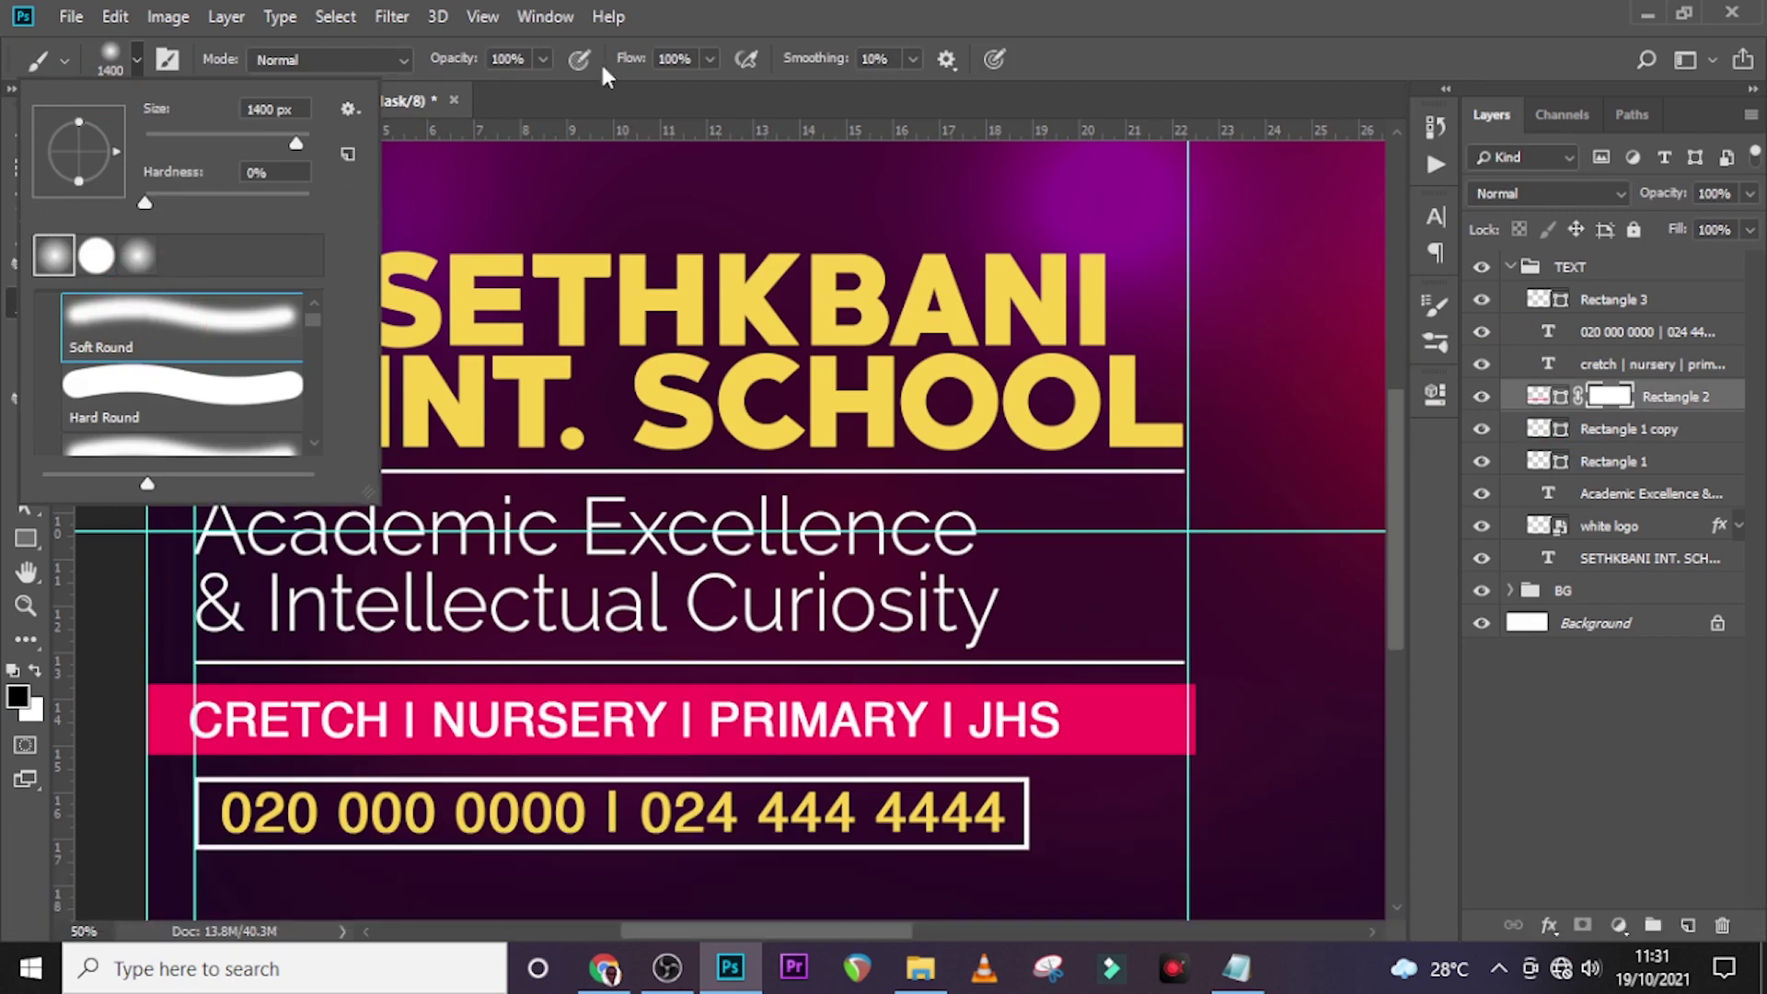
pyautogui.click(157, 609)
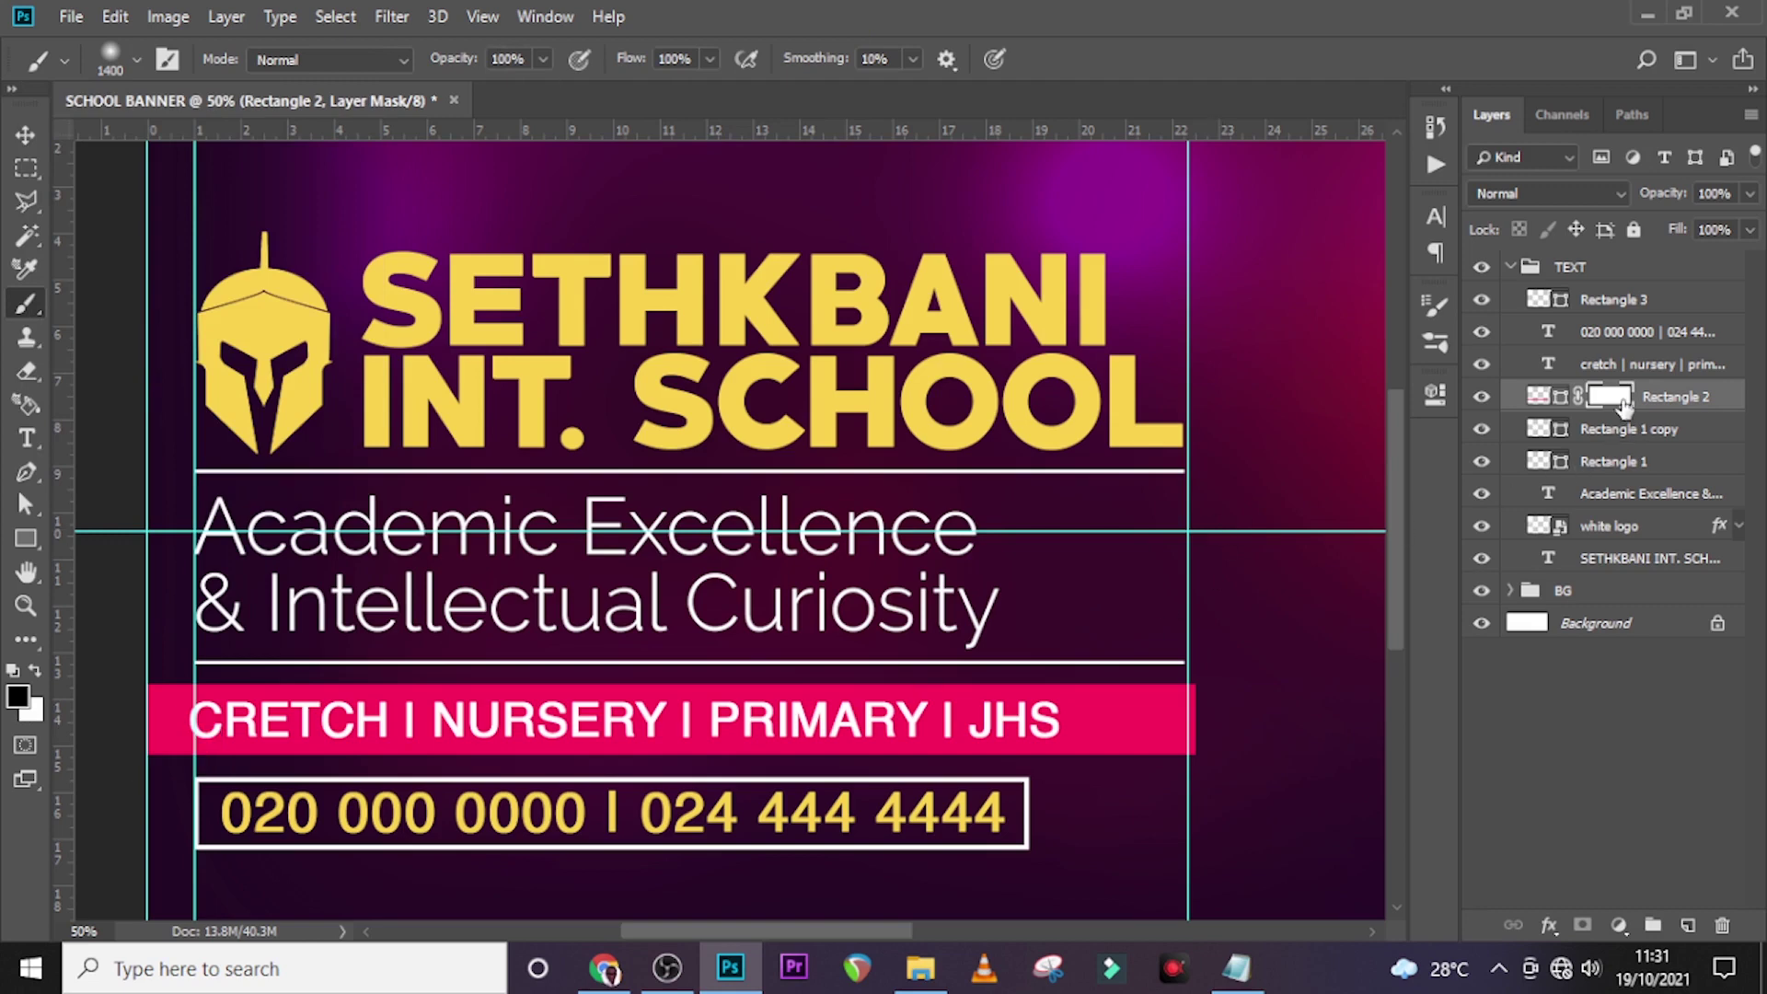
# Step: Reduce the brush to 250 px and paint black on the mask to fade the pink bar's right end
pyautogui.press('capslock')
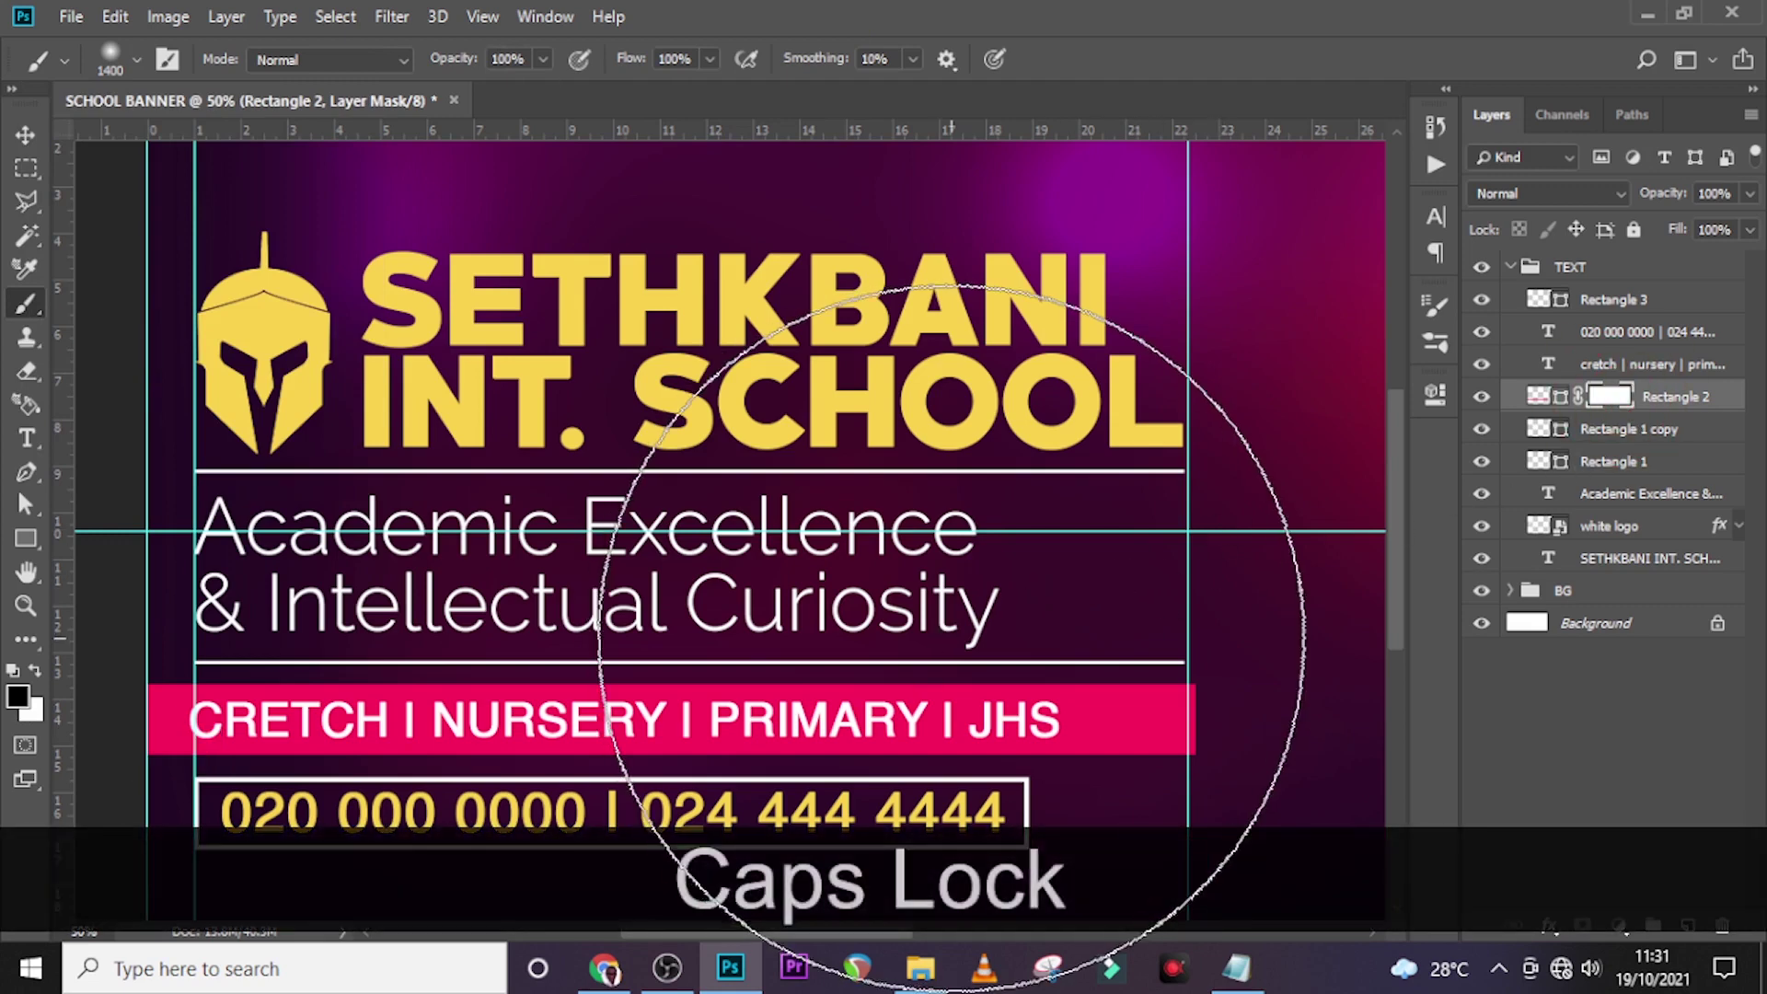
pyautogui.press('[')
pyautogui.press('[')
pyautogui.press('[')
pyautogui.press('[')
pyautogui.press('[')
pyautogui.press('[')
pyautogui.press('[')
pyautogui.press('[')
pyautogui.press('[')
pyautogui.press('[')
pyautogui.press('[')
pyautogui.press('[')
pyautogui.press('[')
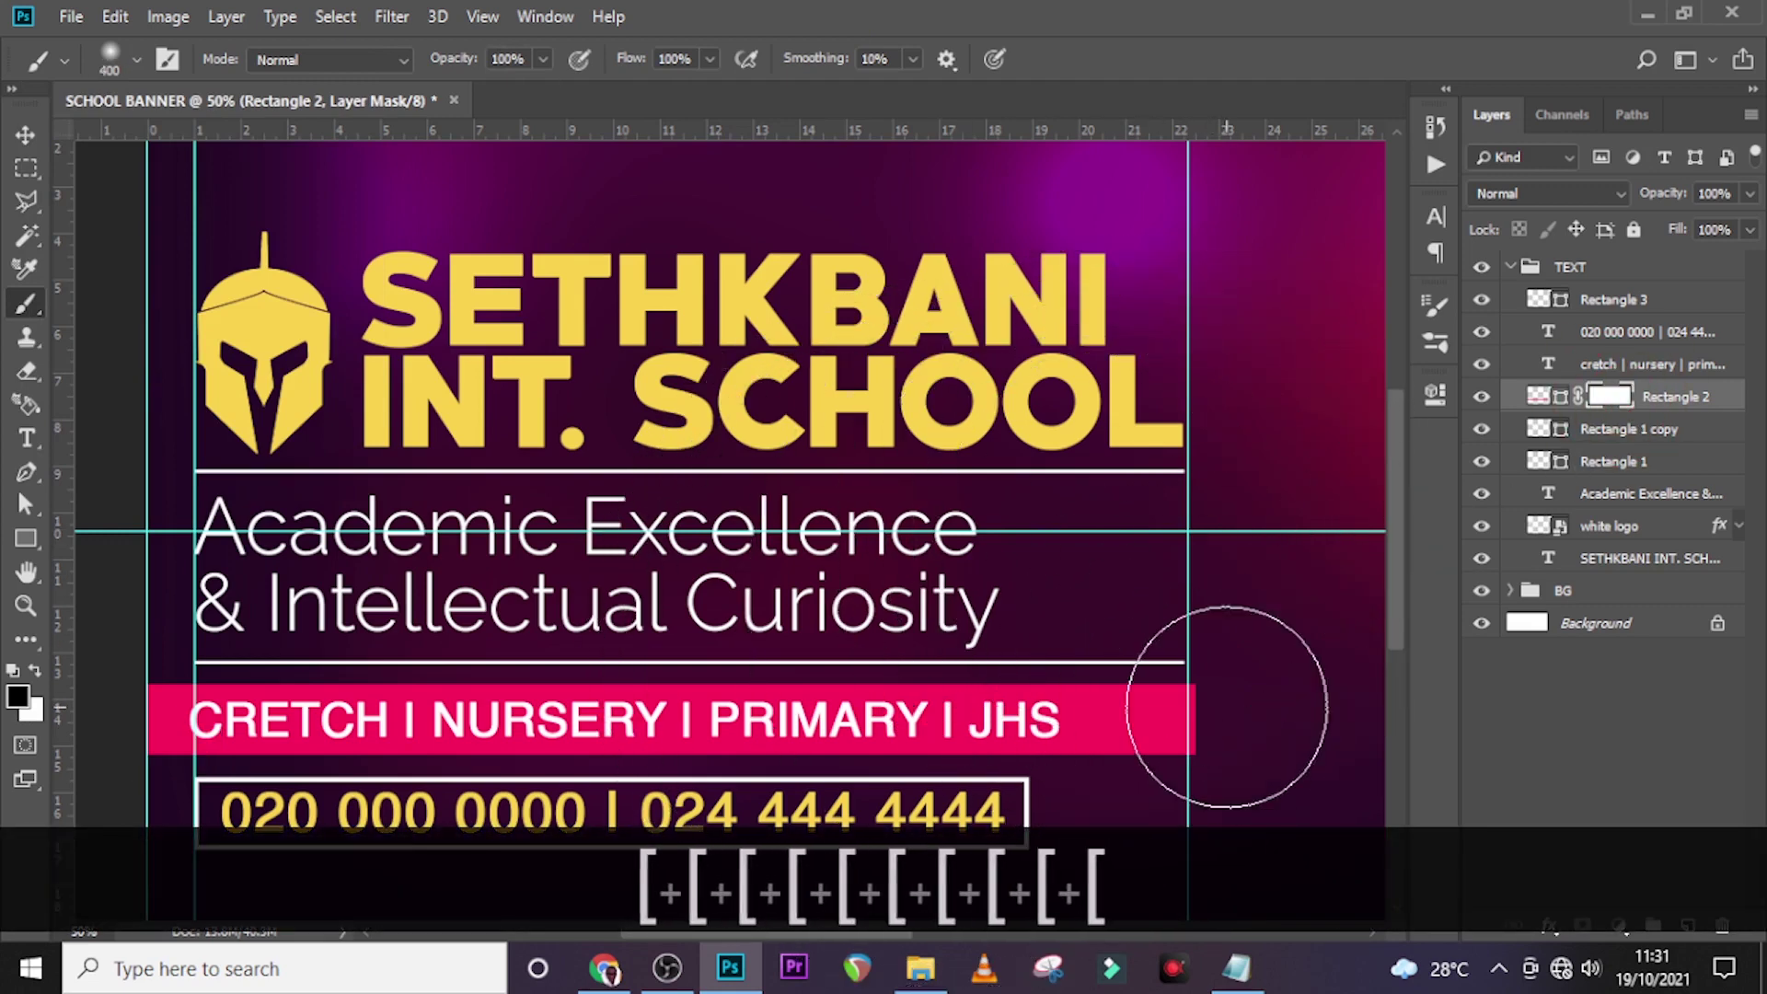
pyautogui.click(1202, 712)
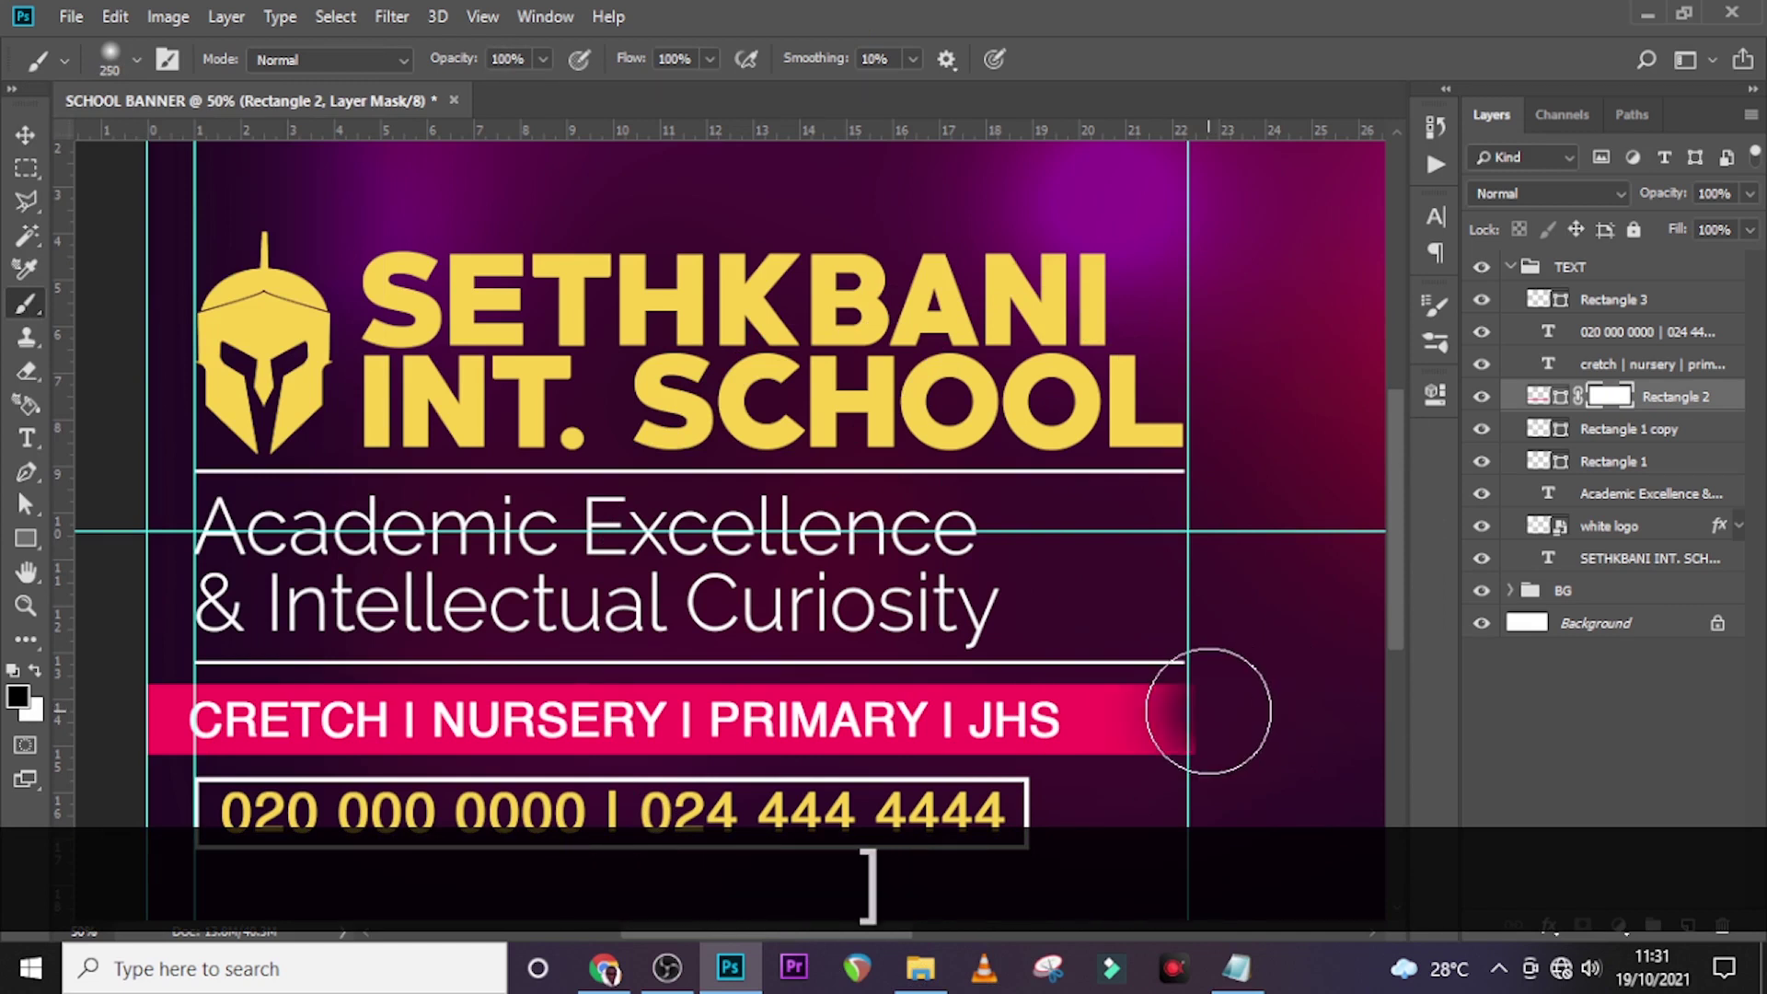
pyautogui.press(']')
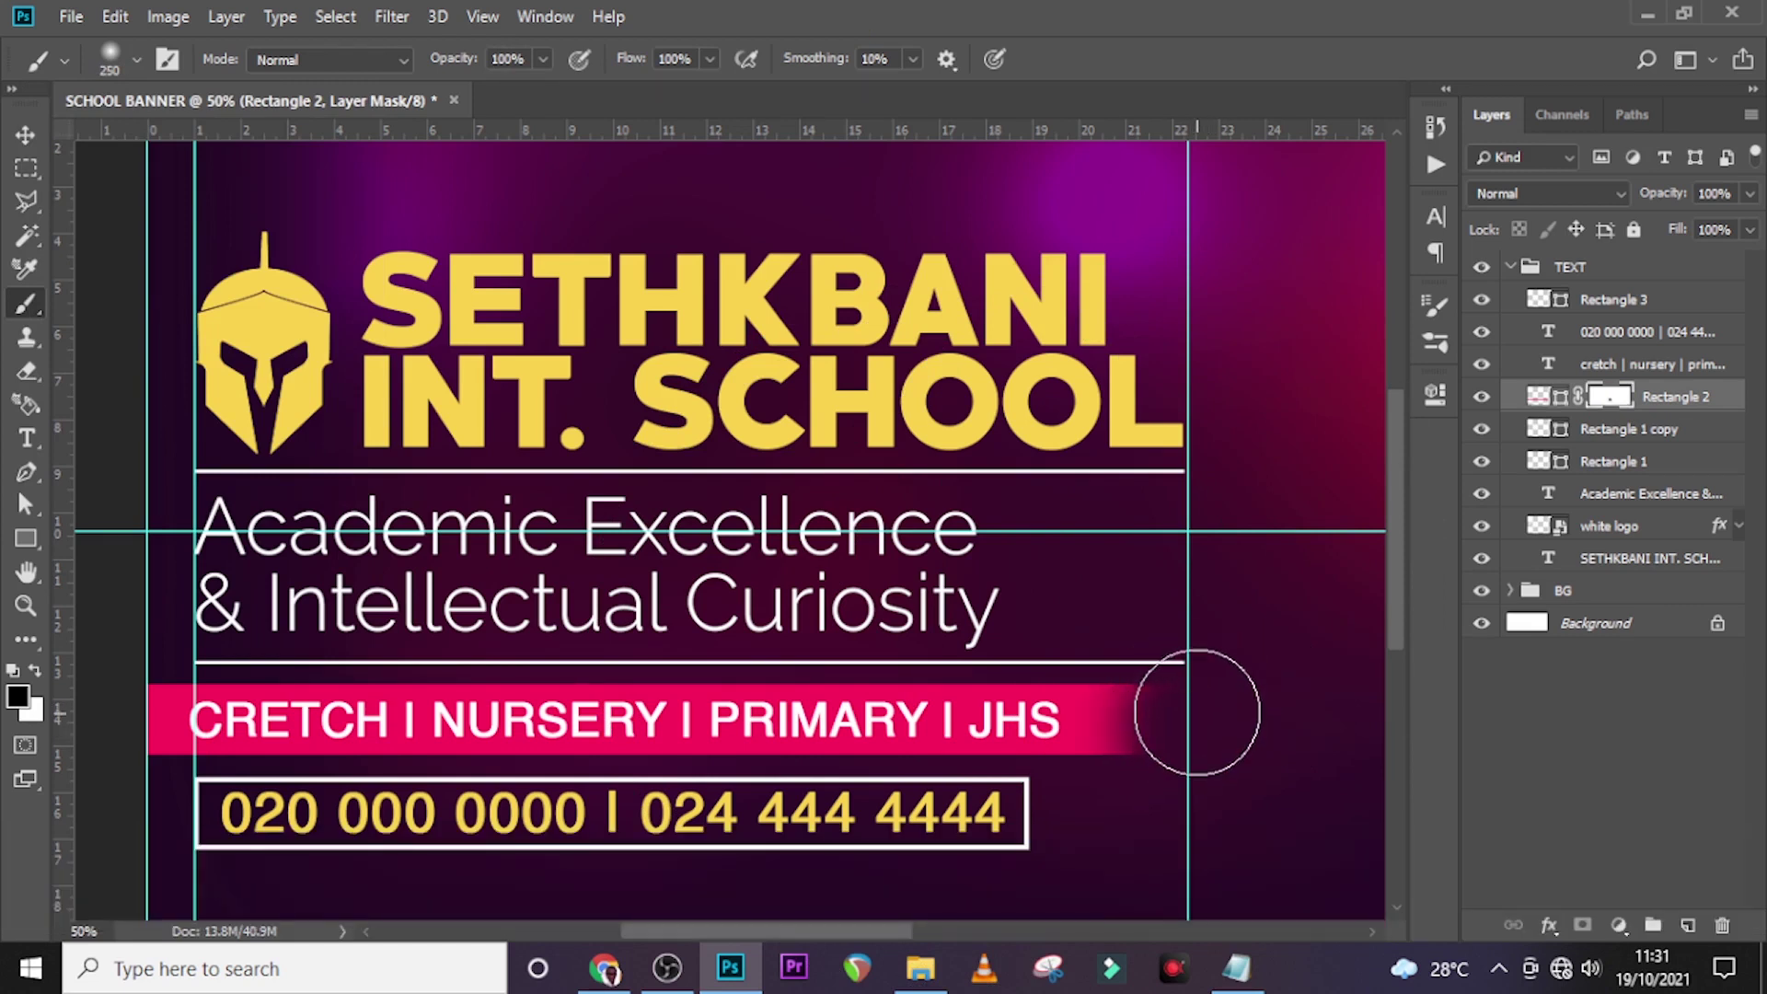
# Step: Paint black over the remaining right end of the pink bar on its mask, and hide the guides
pyautogui.moveTo(1214, 754)
pyautogui.mouseDown()
pyautogui.moveTo(1258, 611)
pyautogui.moveTo(1306, 749)
pyautogui.moveTo(1322, 729)
pyautogui.mouseUp()
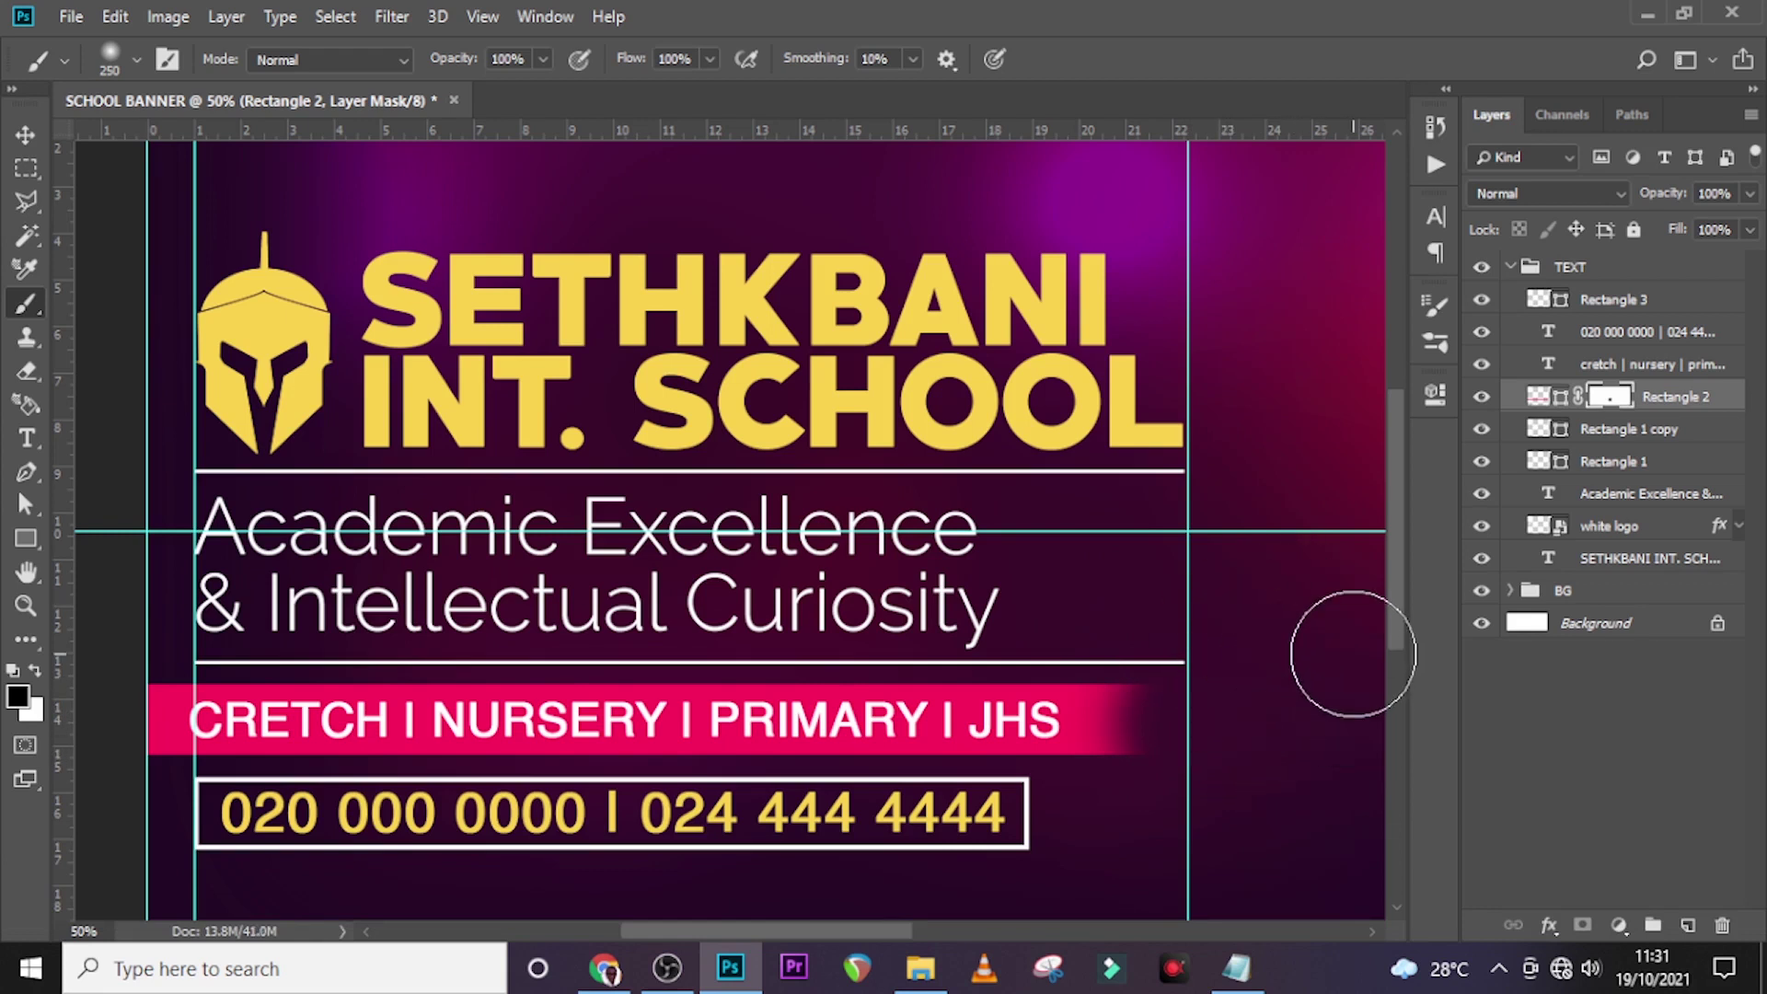
pyautogui.hotkey('ctrl', '0')
pyautogui.hotkey('ctrl', 'h')
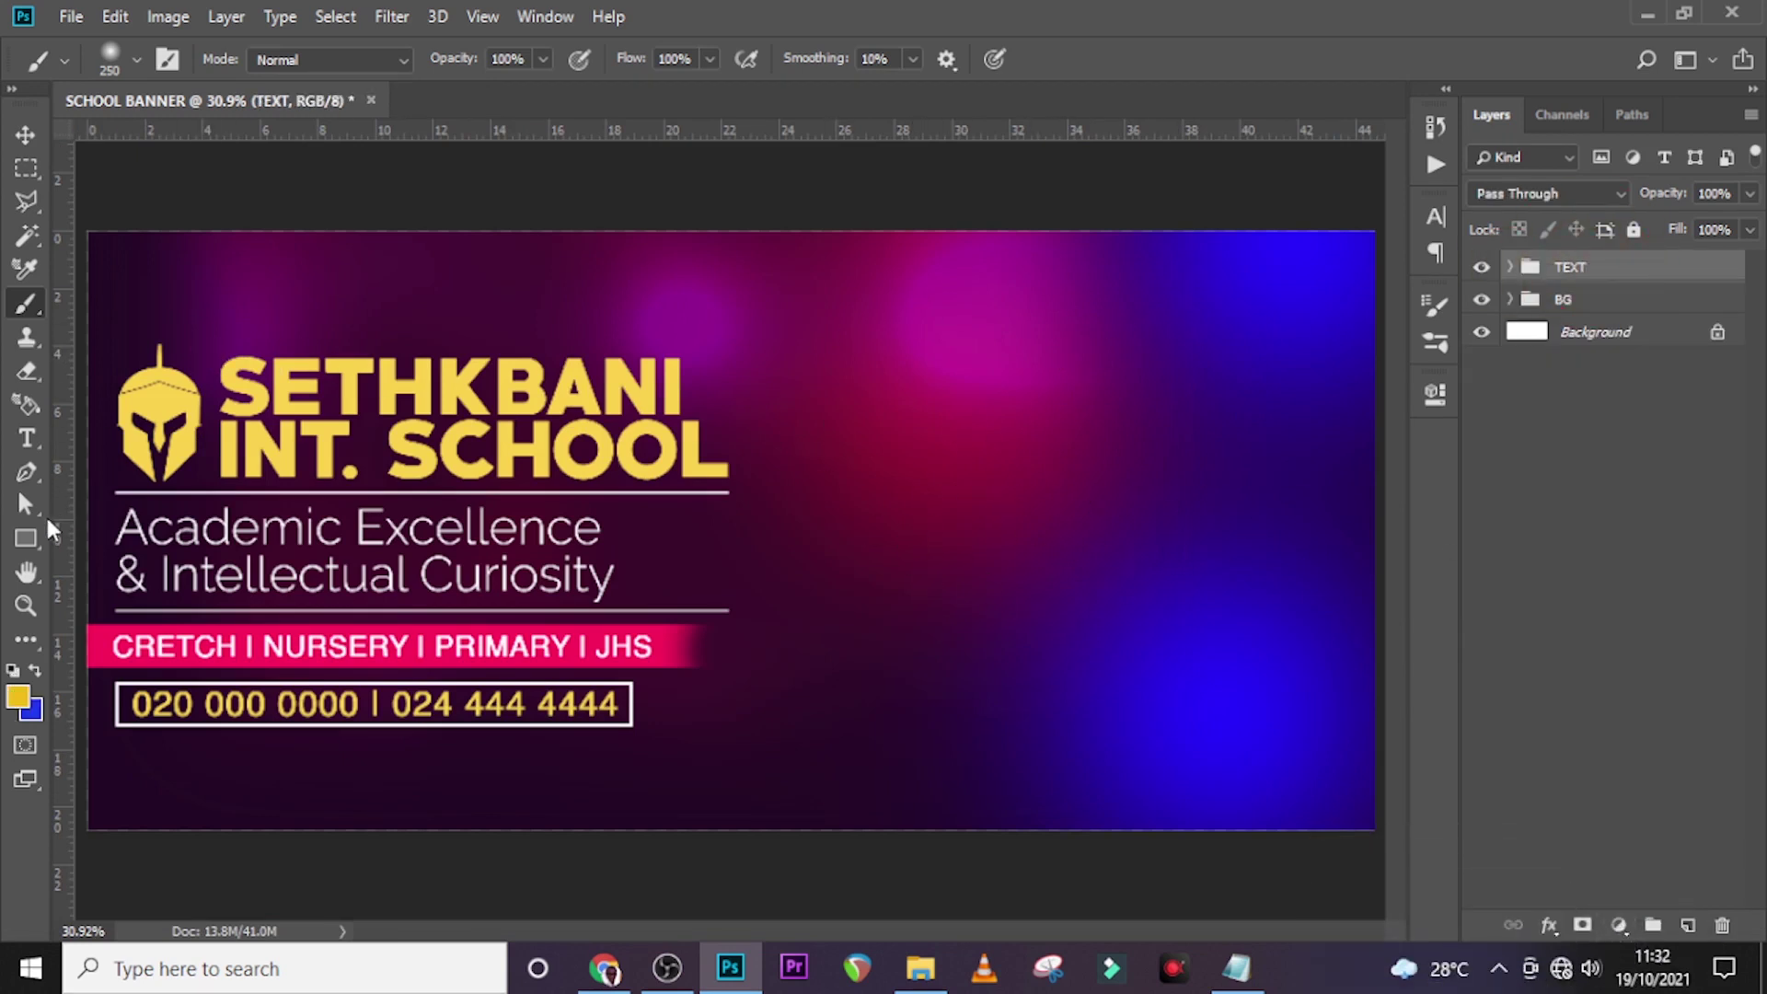
# Step: Draw a yellow ellipse-shape circle about 1405 px wide on the banner's right side and center it vertically on the canvas
pyautogui.click(25, 540)
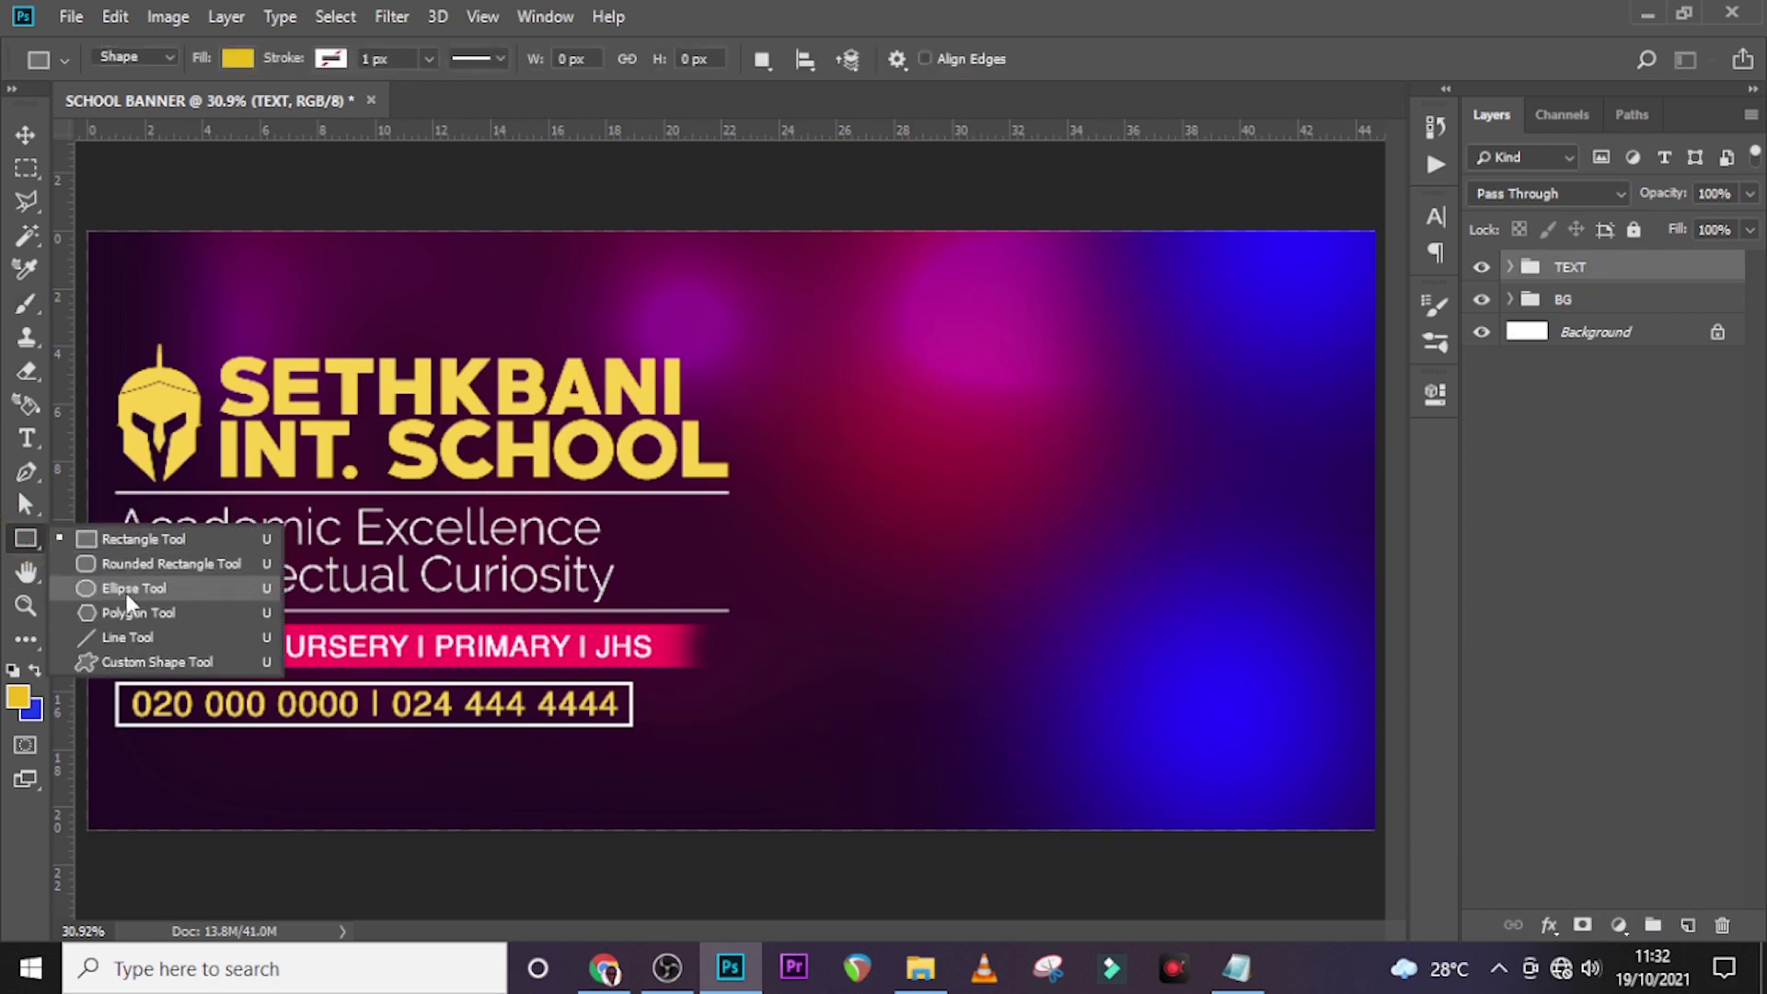
pyautogui.click(125, 589)
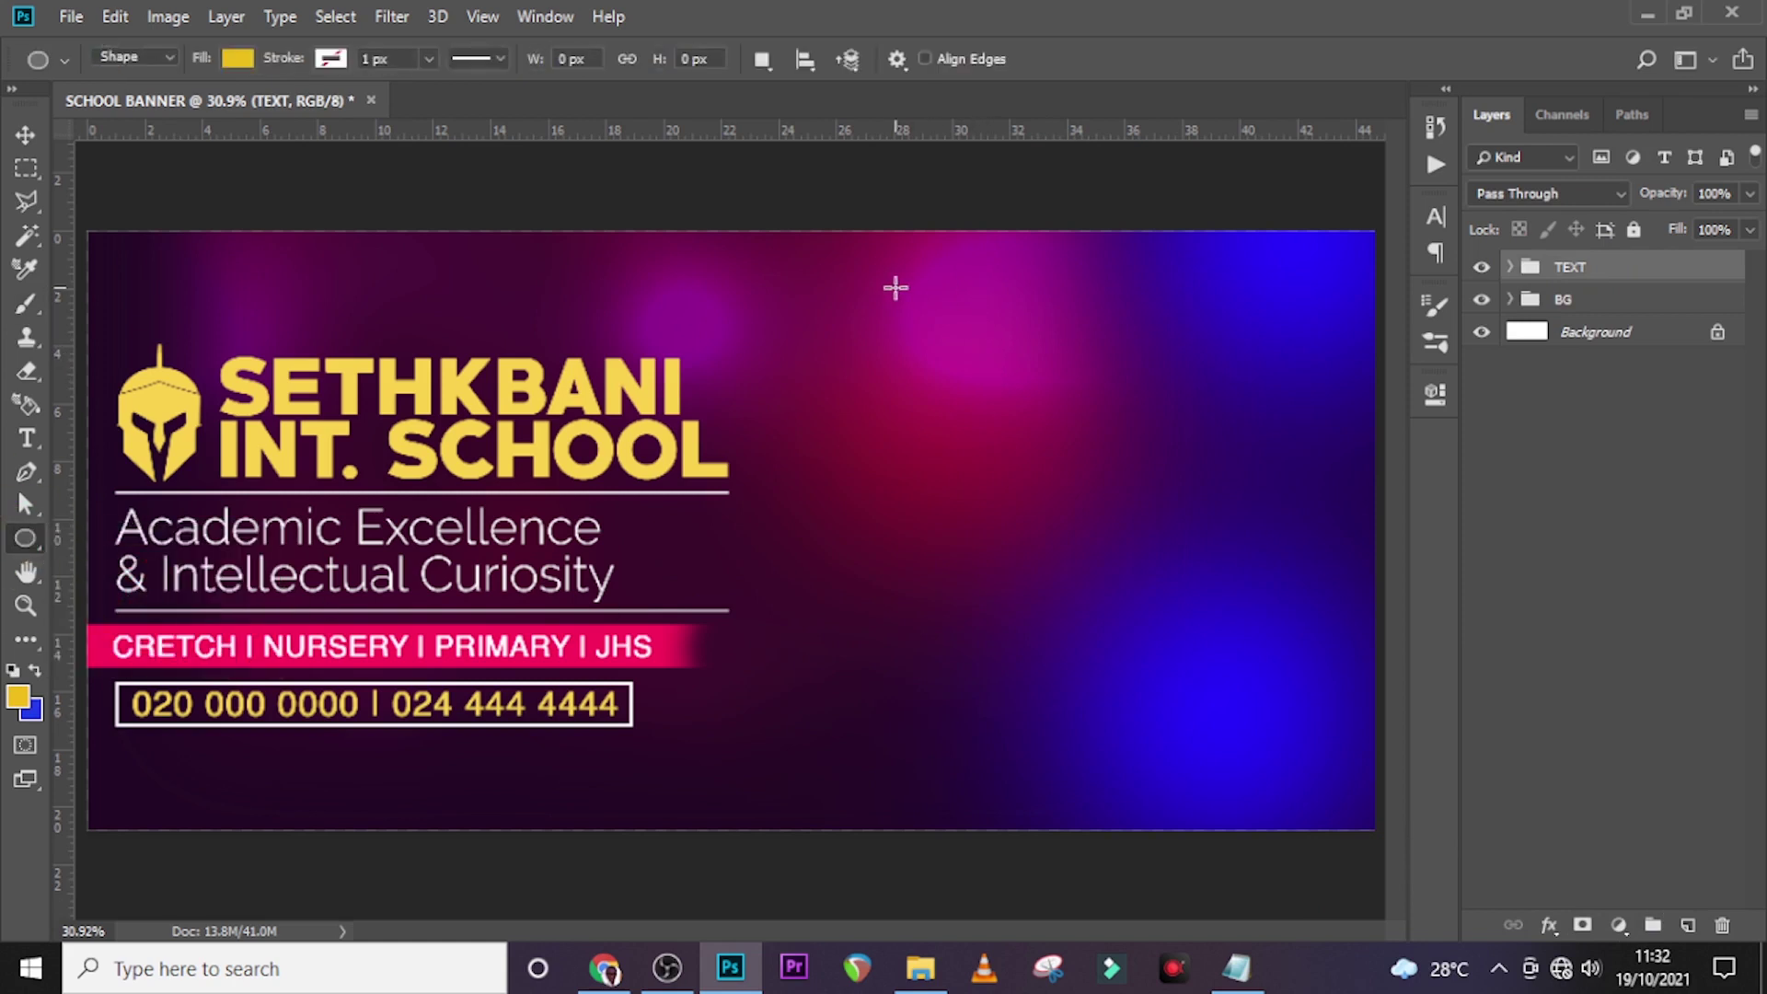
pyautogui.moveTo(862, 286); pyautogui.dragTo(1433, 859)
pyautogui.hotkey('shift', 'v')
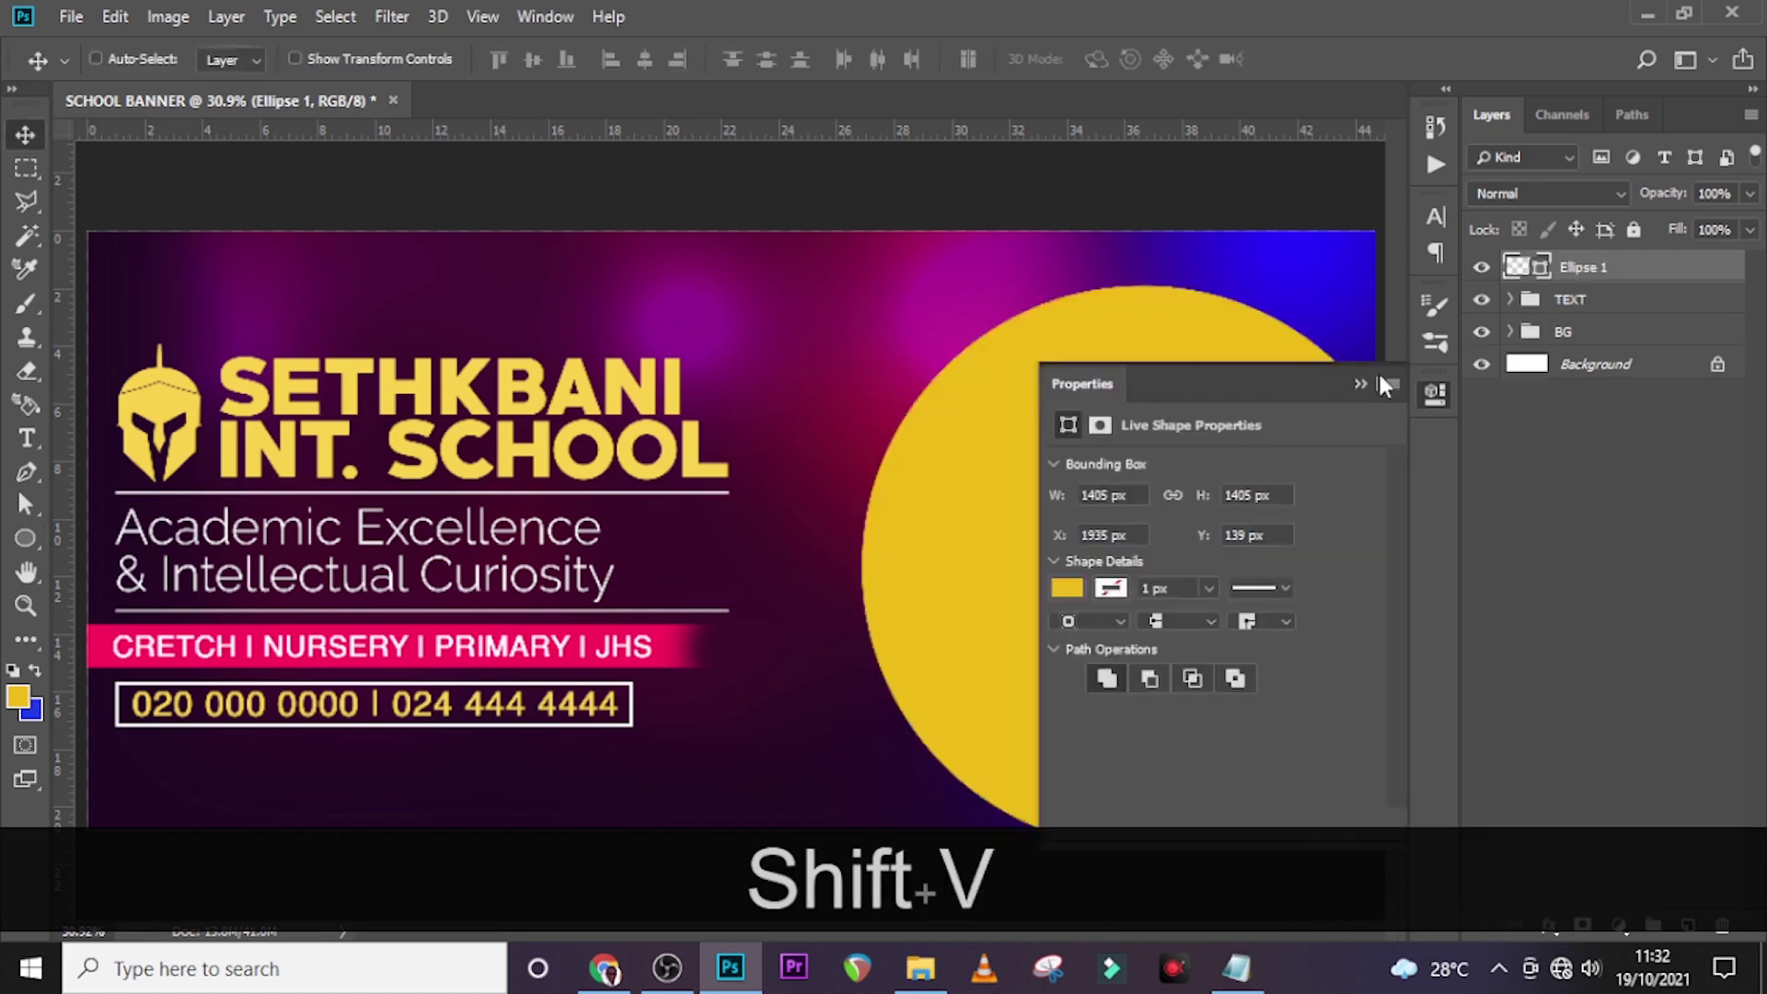
pyautogui.moveTo(1186, 524); pyautogui.dragTo(1185, 488)
# Step: Enlarge the yellow circle from its center to 105.77% and move it up 80 px
pyautogui.hotkey('ctrl', 't')
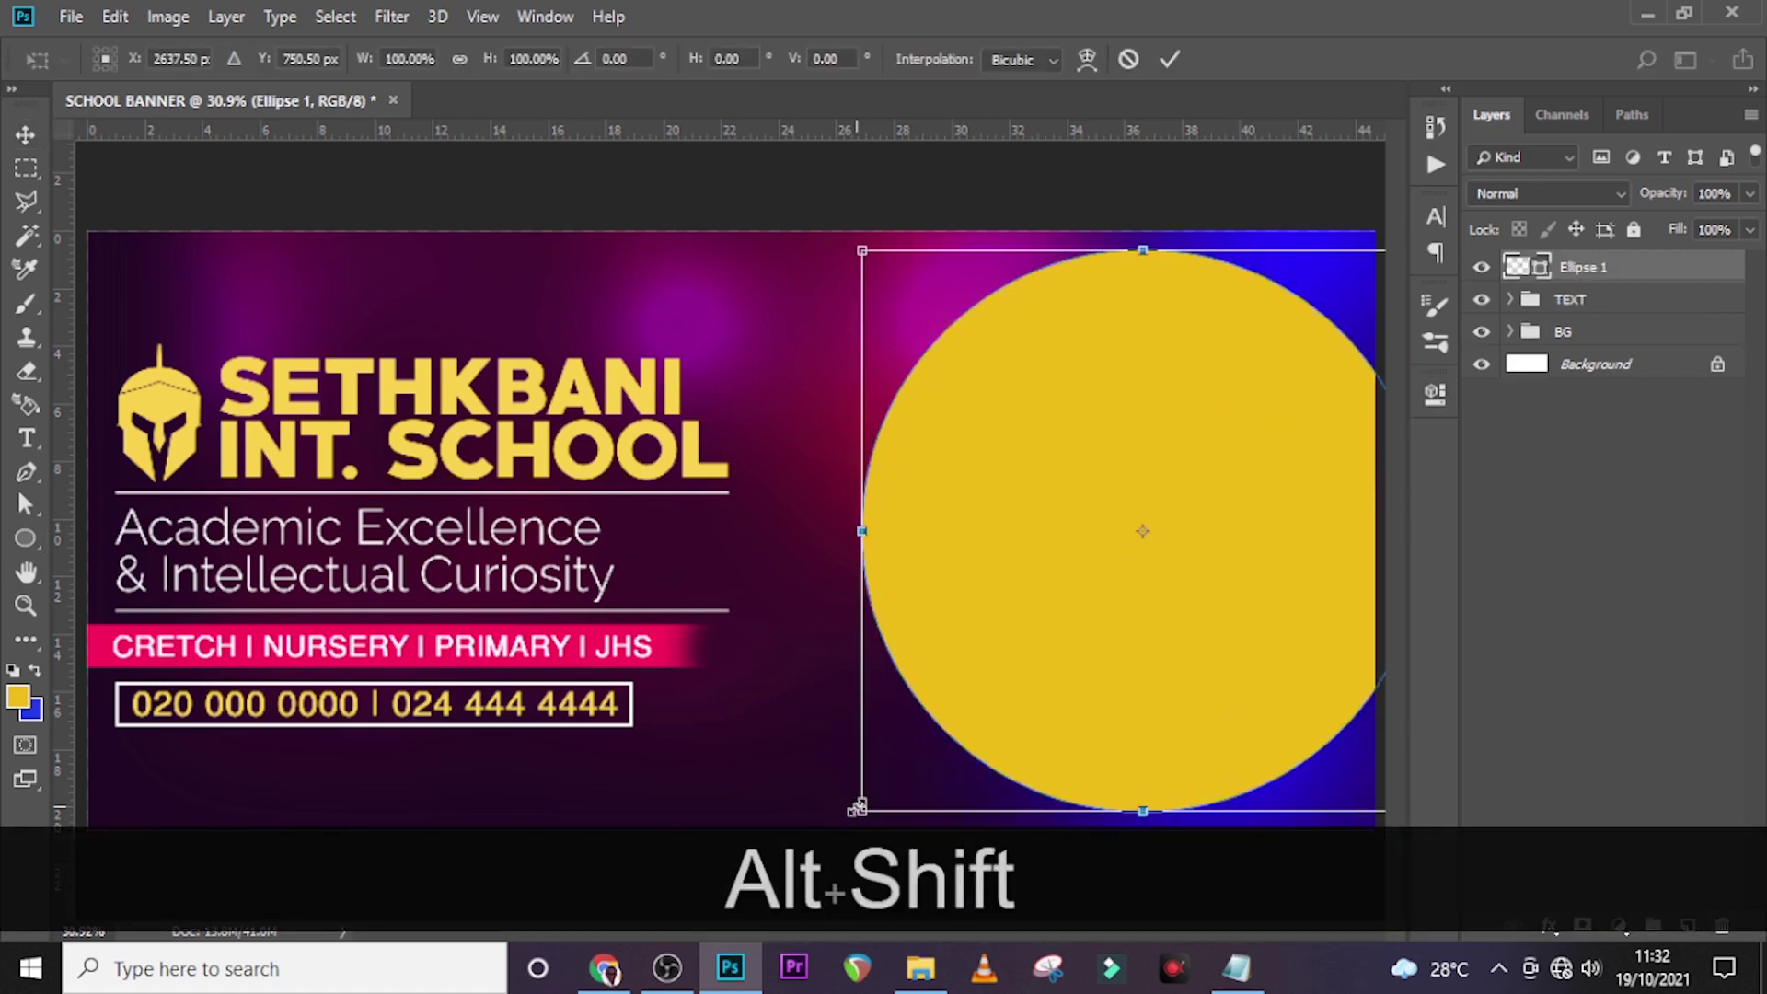
pyautogui.moveTo(857, 807); pyautogui.dragTo(838, 819)
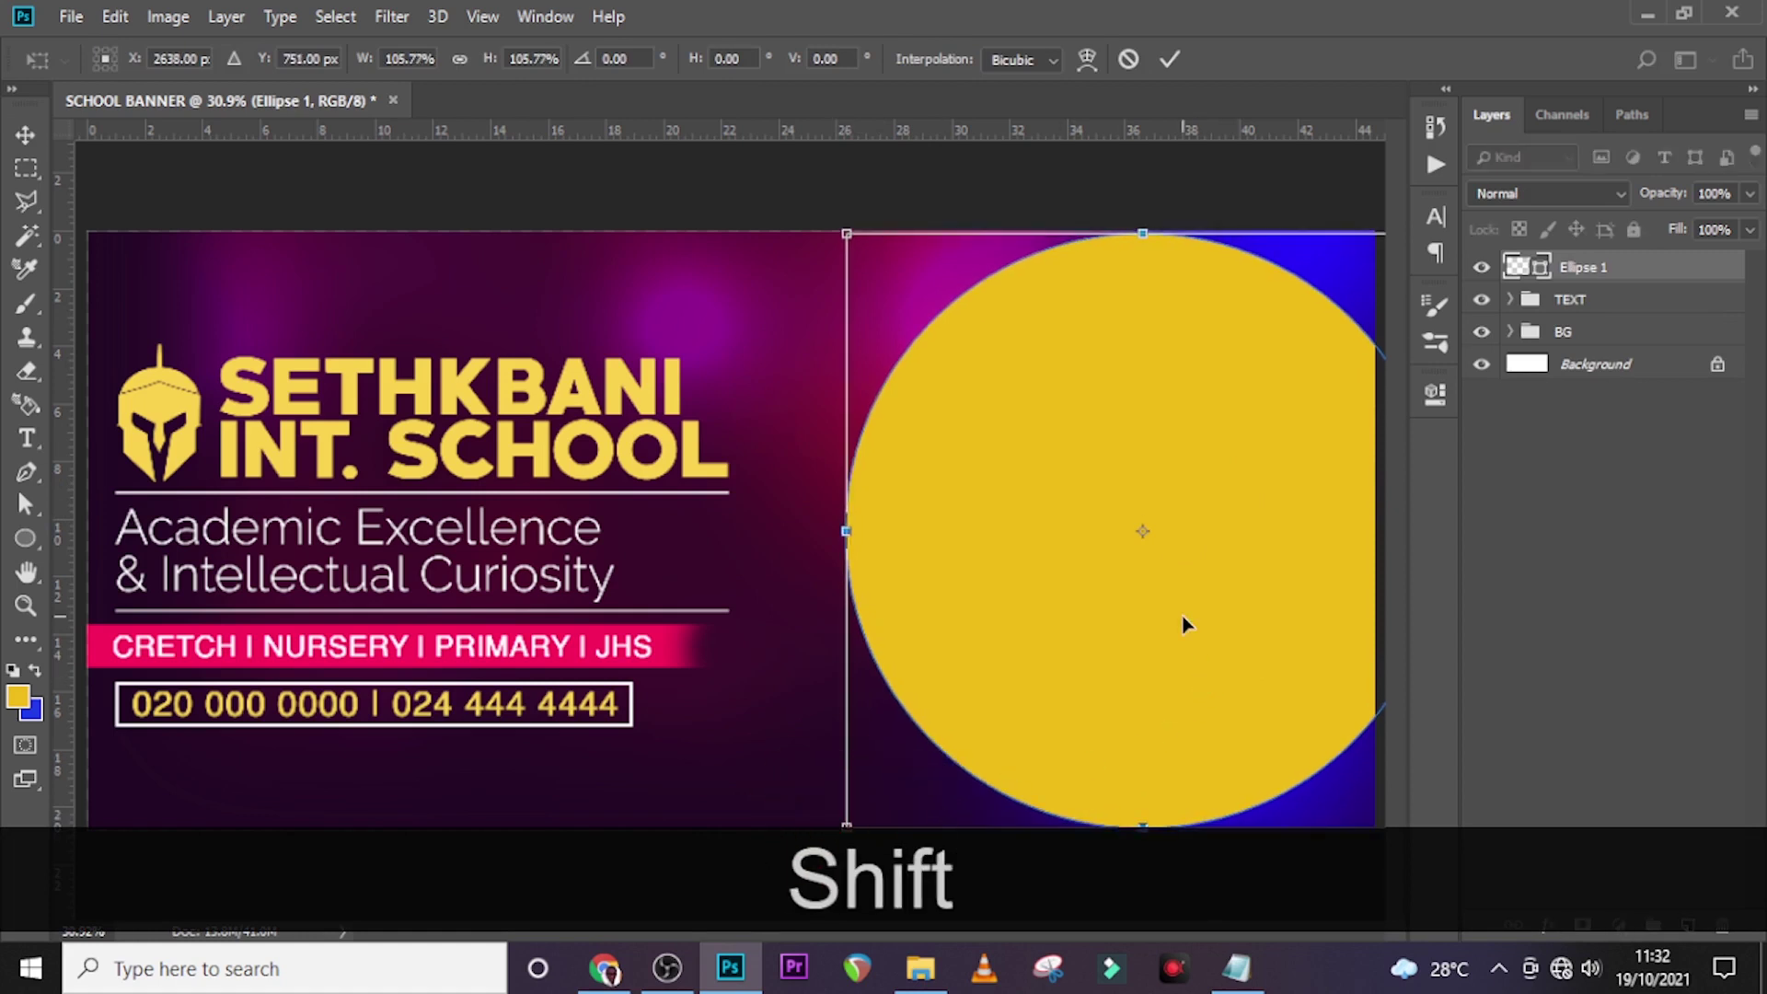
pyautogui.hotkey('shift', 'Up')
pyautogui.hotkey('shift', 'Up')
pyautogui.hotkey('shift', 'Up')
pyautogui.hotkey('shift', 'Up')
pyautogui.hotkey('shift', 'Up')
pyautogui.hotkey('shift', 'Up')
pyautogui.hotkey('shift', 'Up')
pyautogui.hotkey('shift', 'Up')
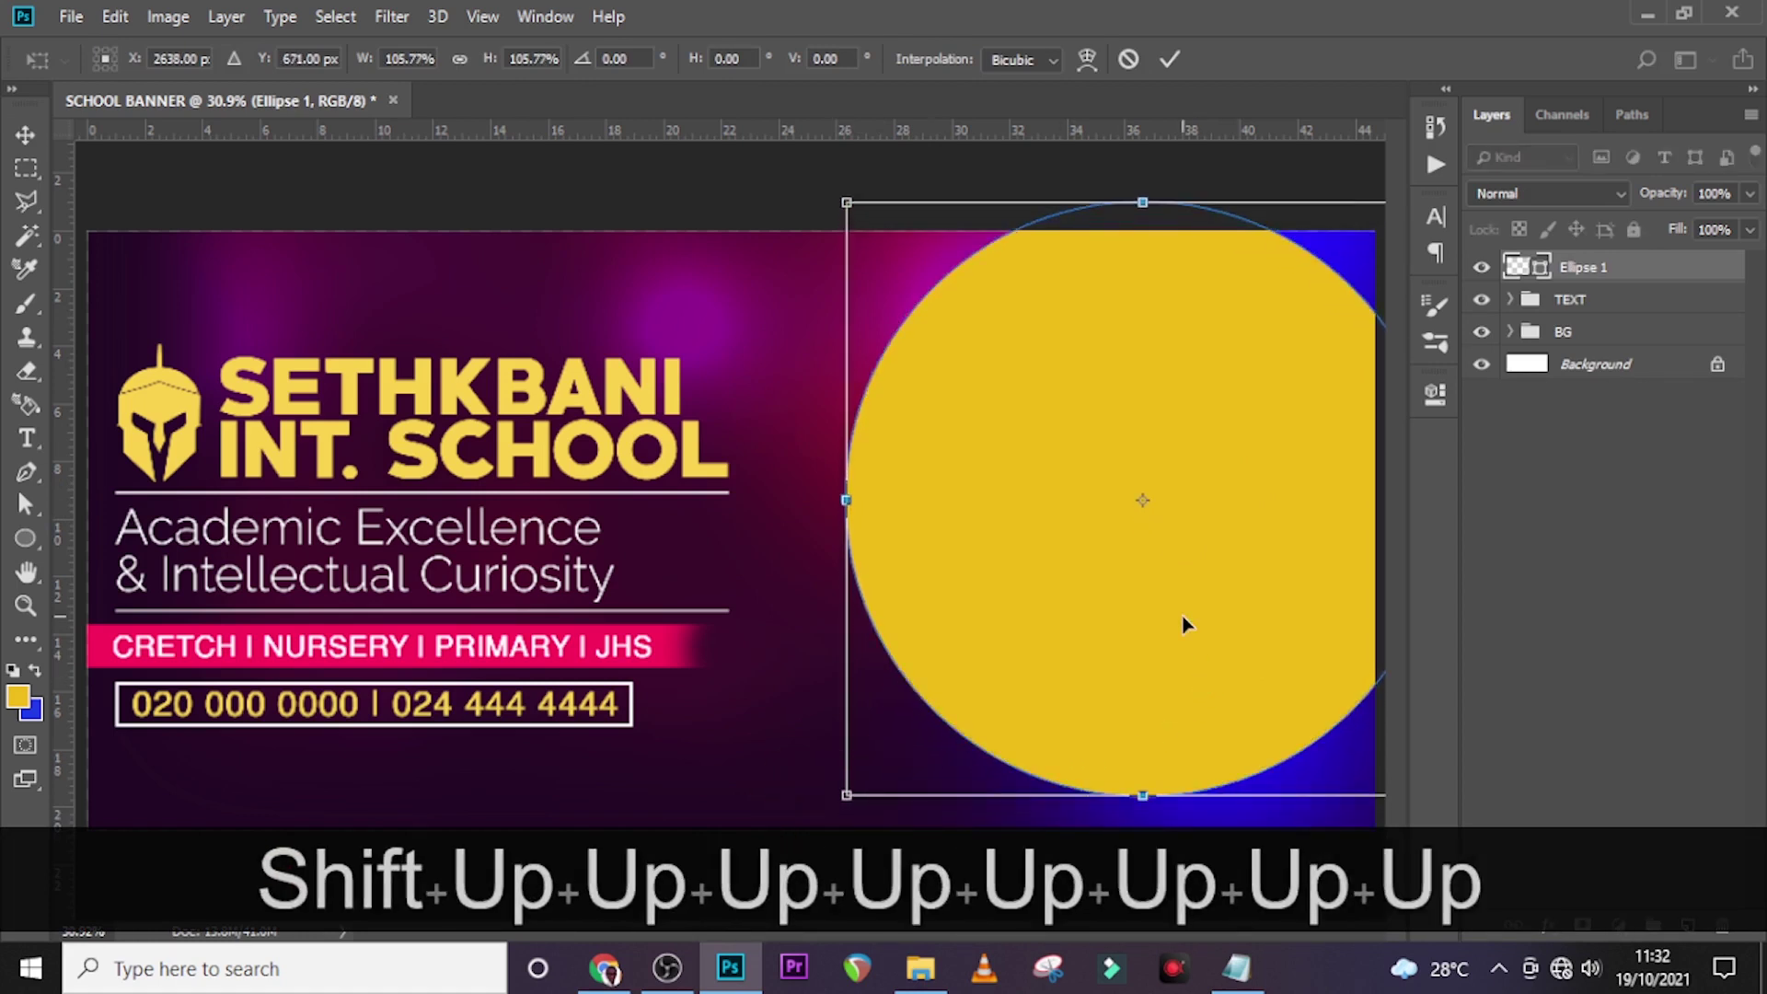
pyautogui.press('Return')
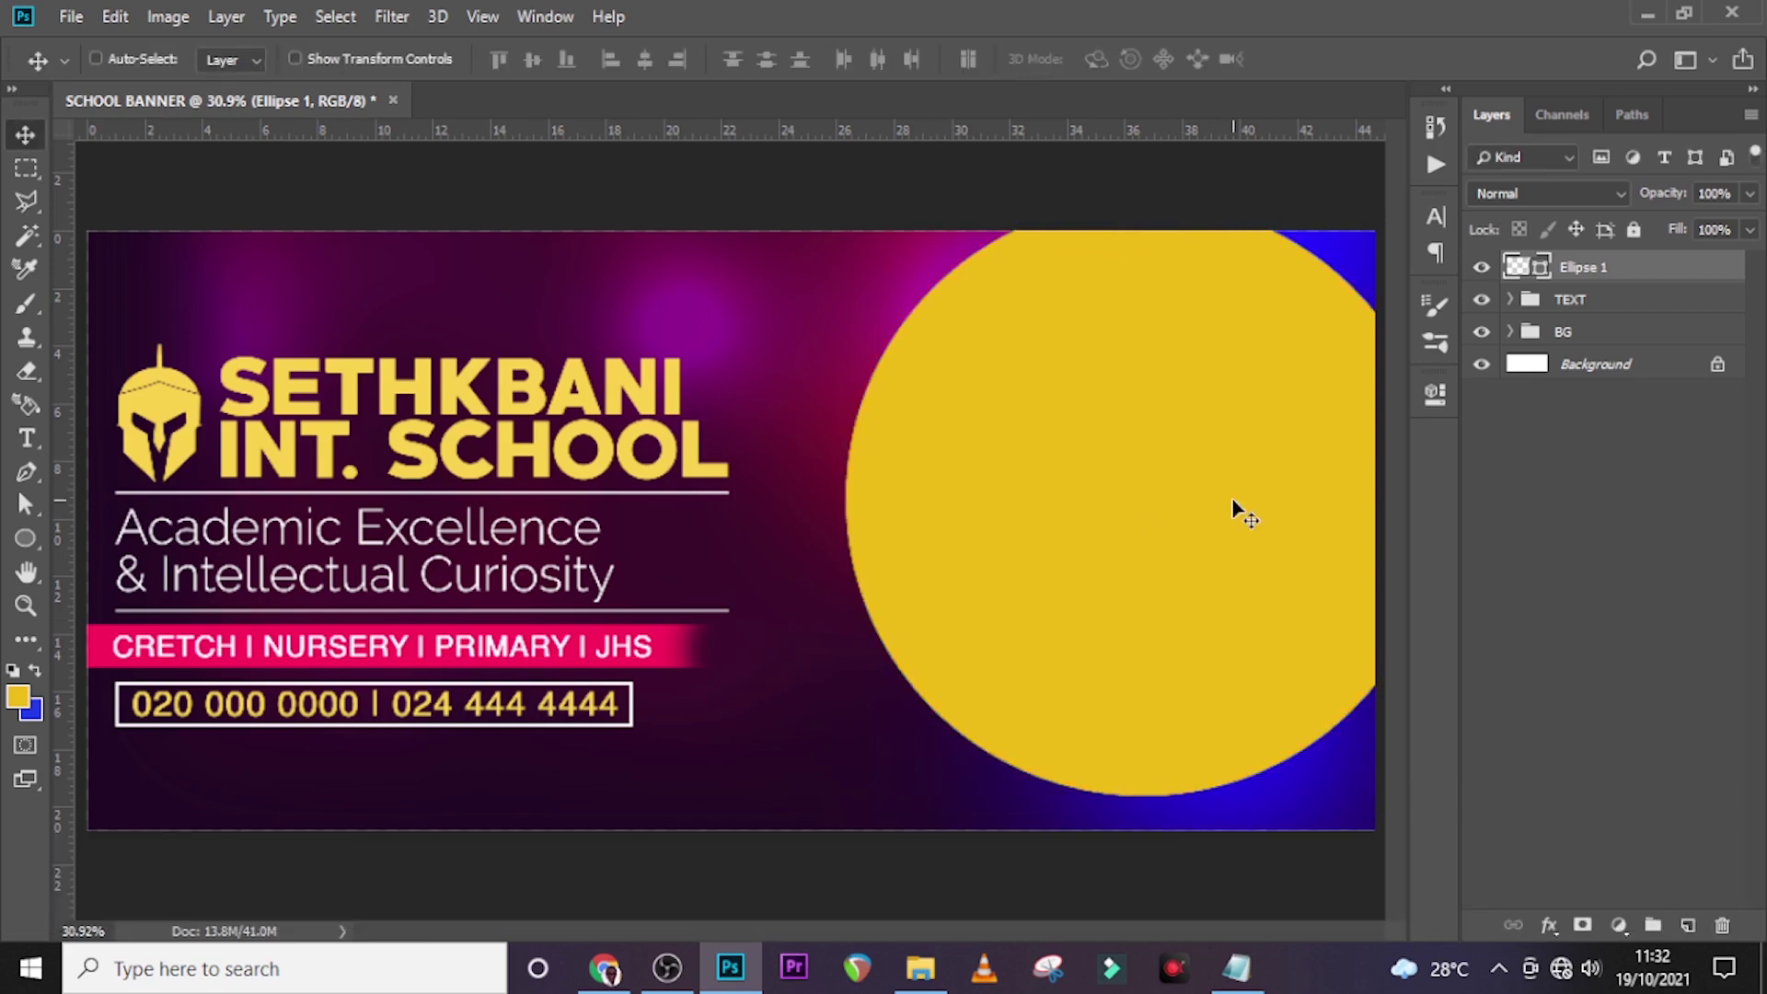
# Step: Duplicate the yellow circle and shrink the copy proportionally around its center, leaving an even ring of the original around it
pyautogui.hotkey('ctrl', 'j')
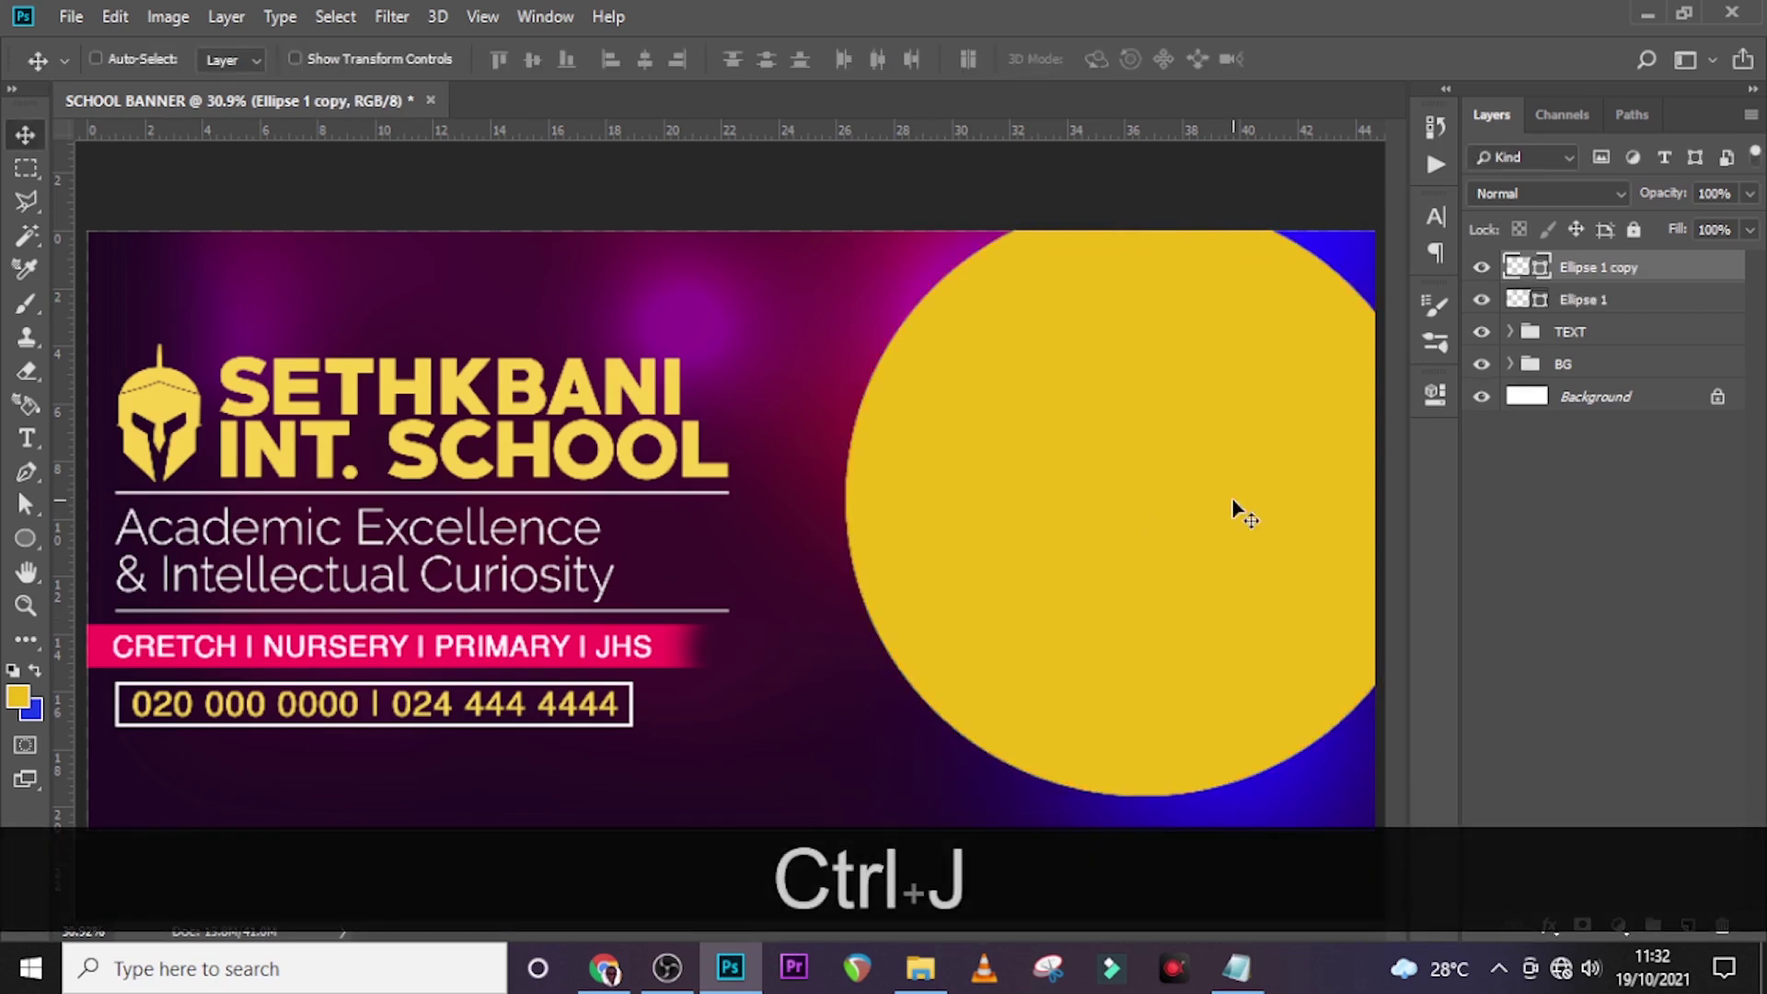
pyautogui.press('ctrl')
pyautogui.click(1542, 300)
pyautogui.hotkey('ctrl', 'alt', 'z')
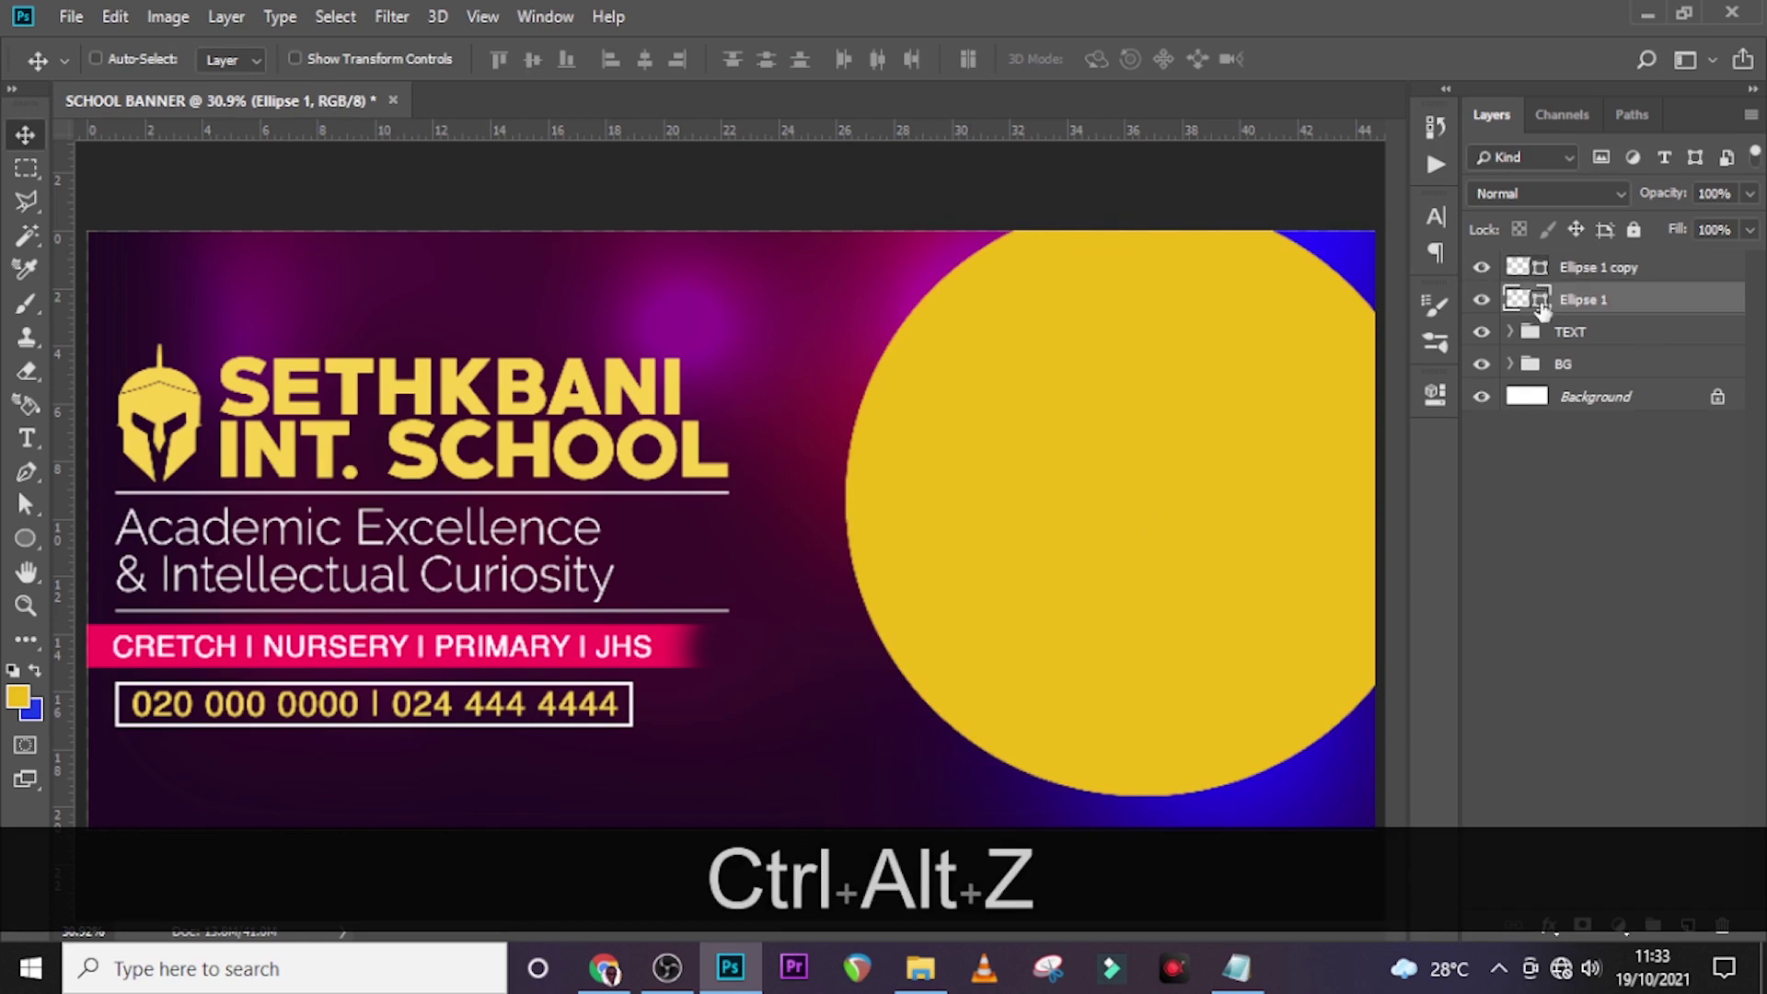
pyautogui.click(1522, 266)
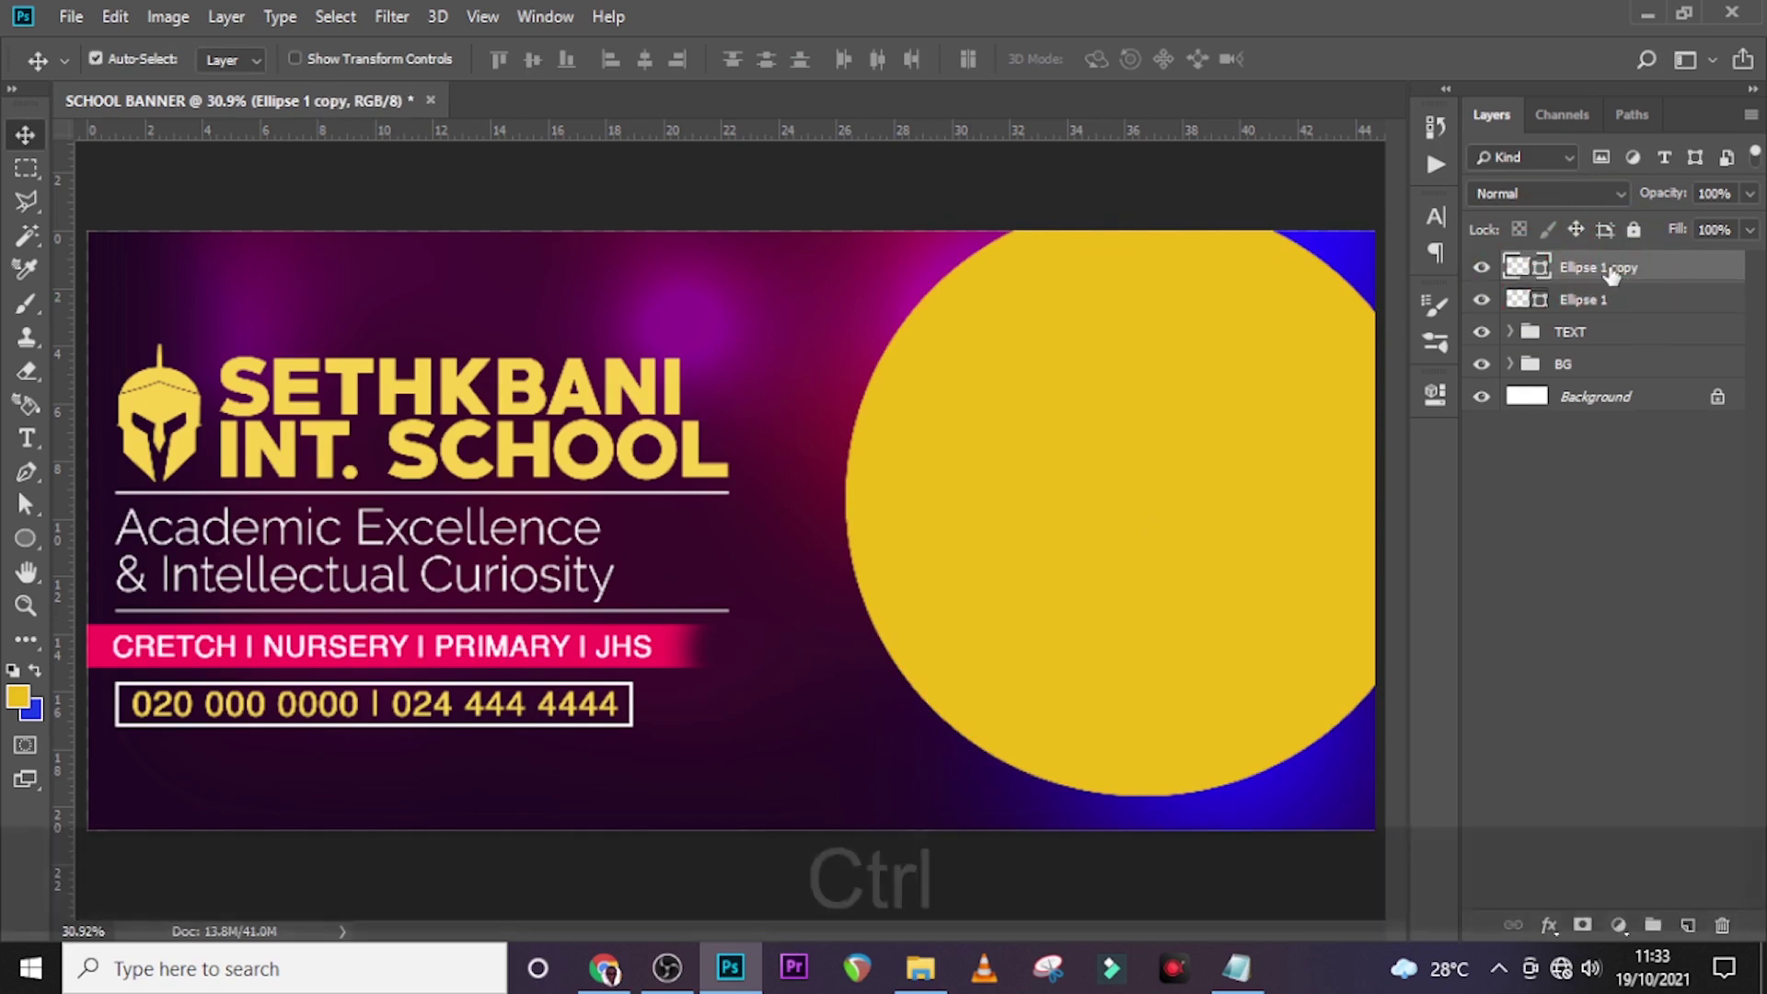
pyautogui.hotkey('ctrl', 't')
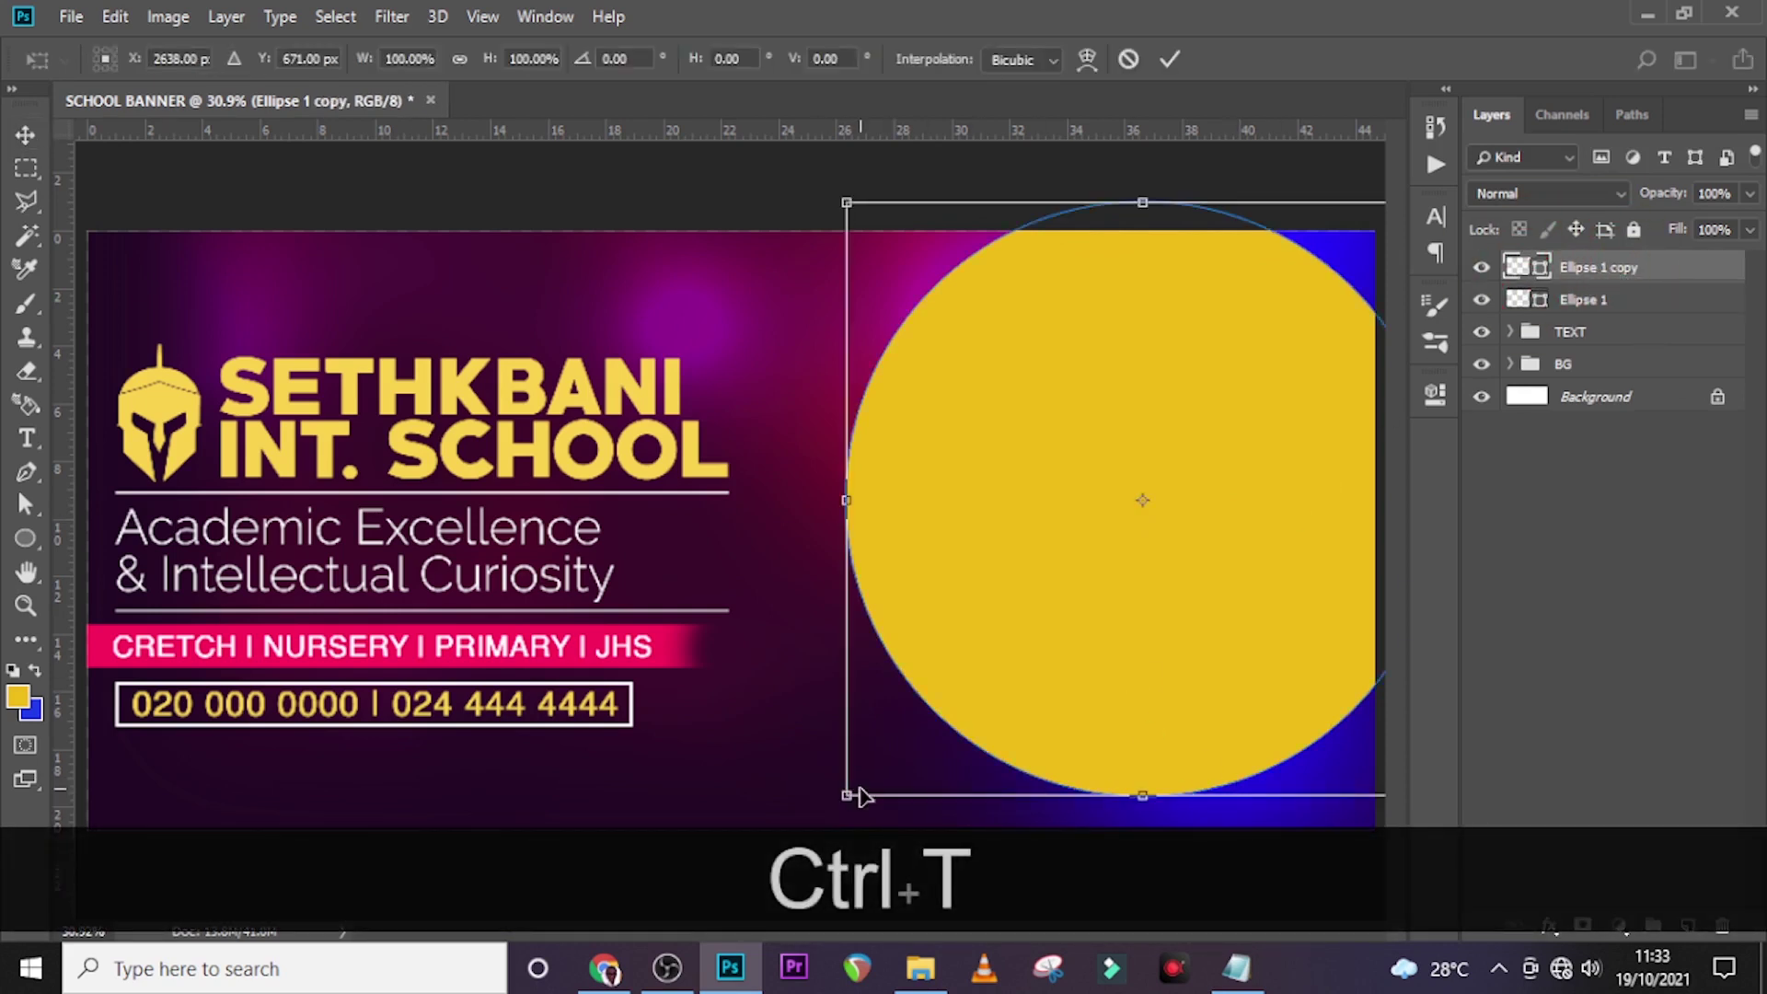
pyautogui.moveTo(852, 791); pyautogui.dragTo(894, 763)
pyautogui.hotkey('alt', 'shift', 'Return')
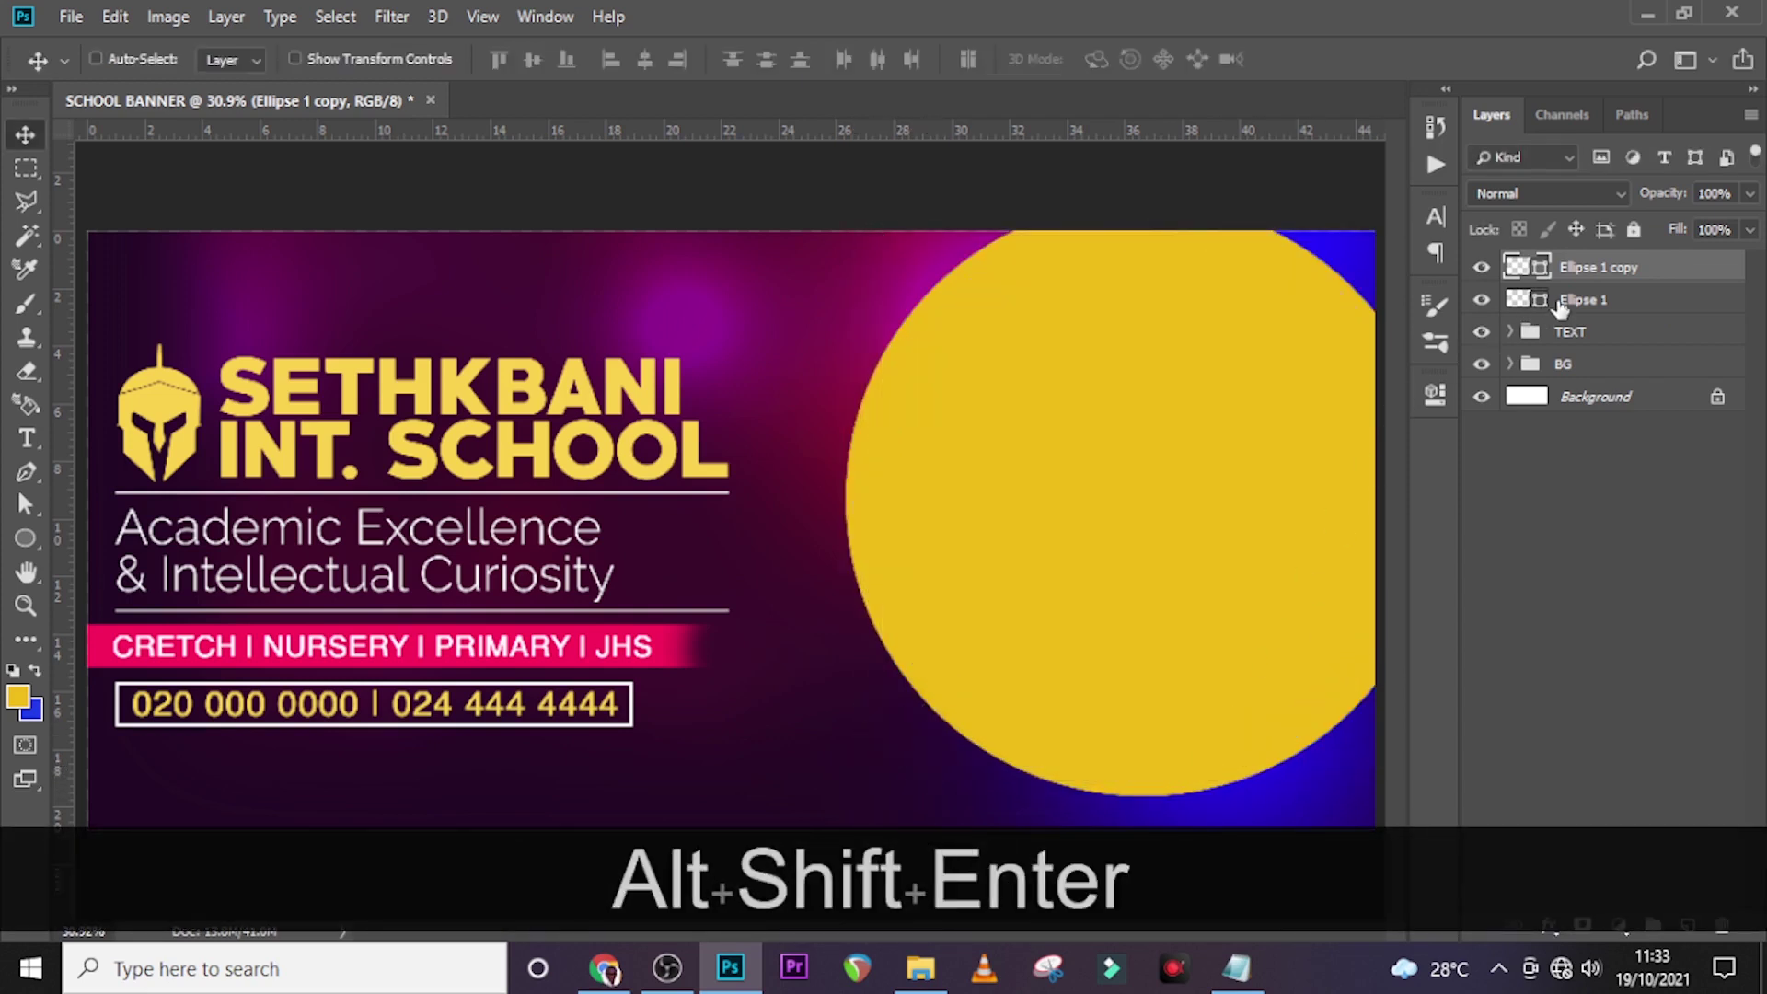
# Step: Change the fill color of the larger circle (Ellipse 1) to fc025b
pyautogui.click(1551, 304)
pyautogui.doubleClick(1517, 300)
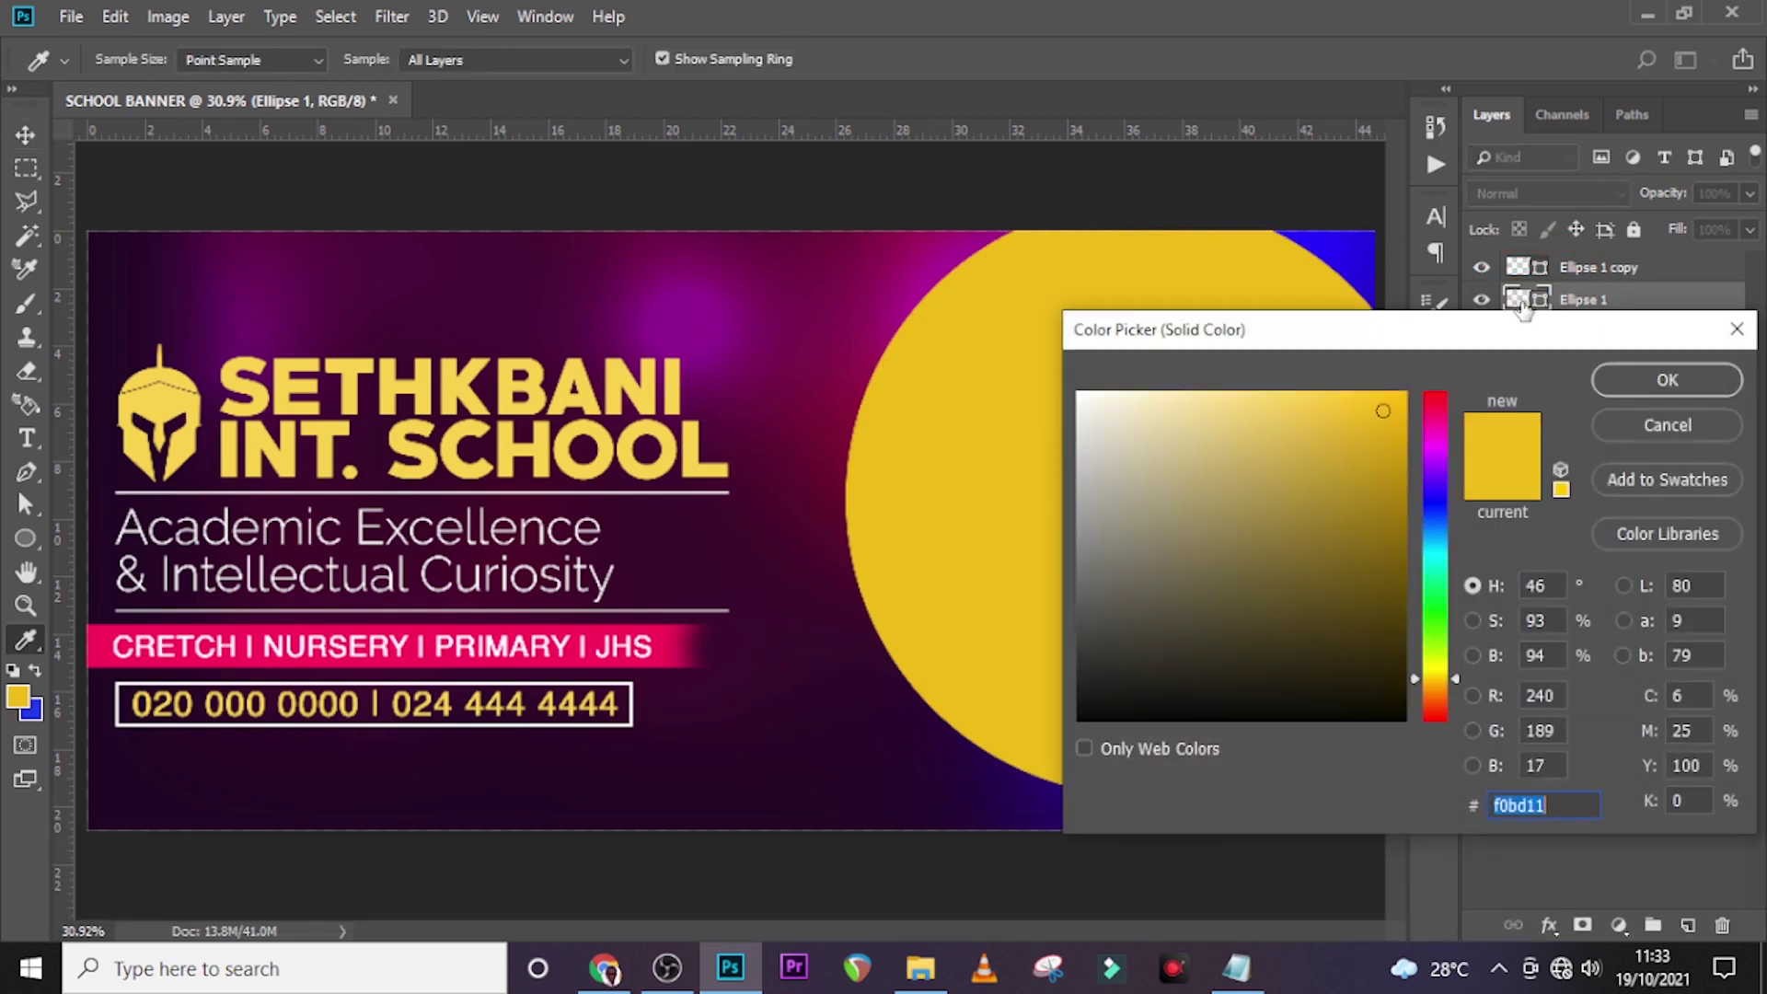
pyautogui.write('fc')
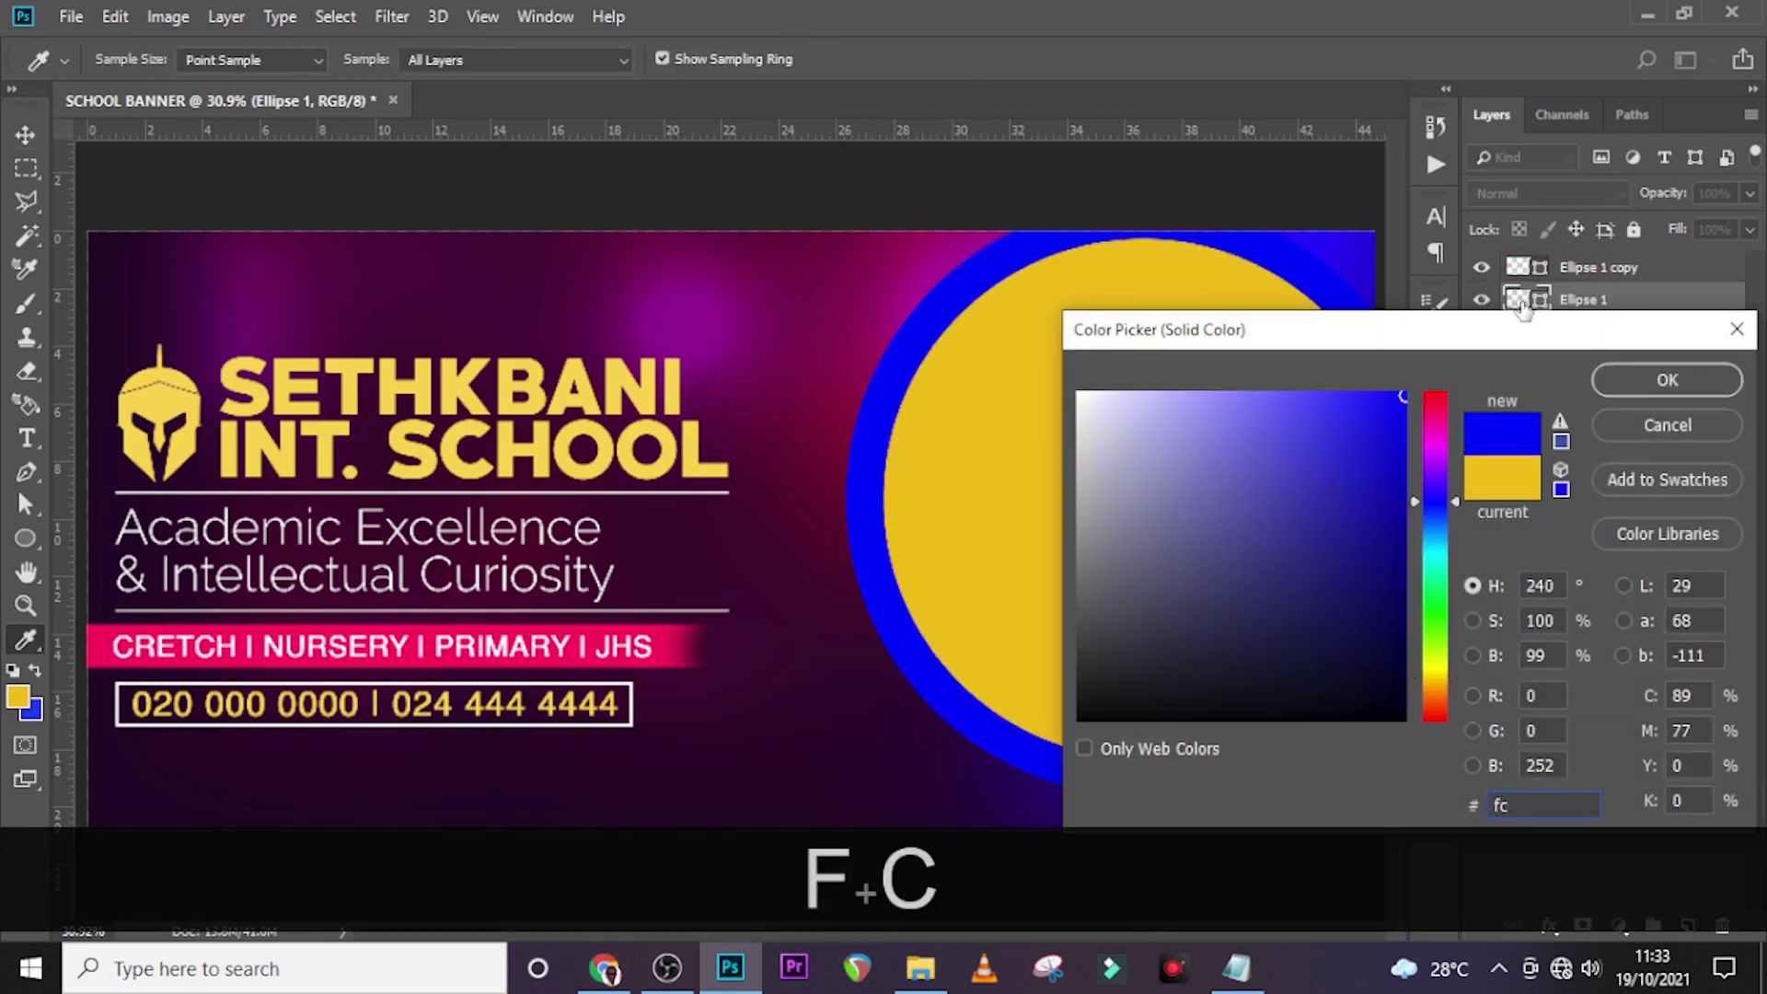
pyautogui.write('0')
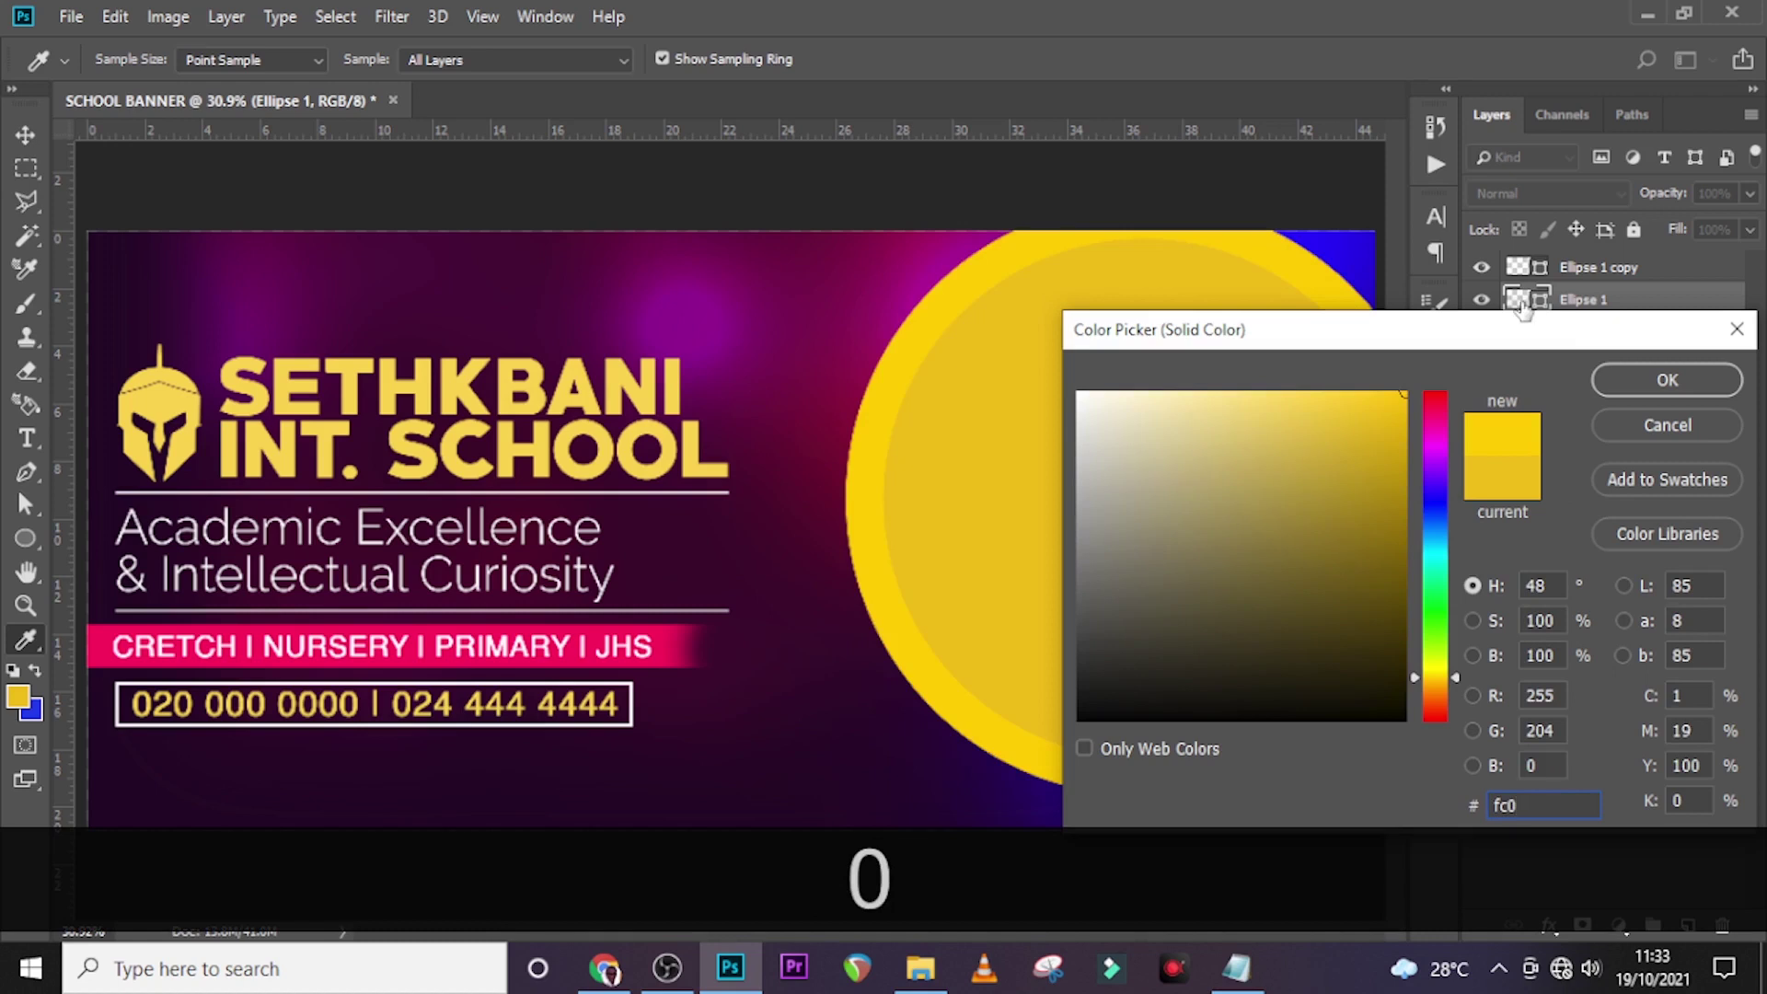
pyautogui.write('25')
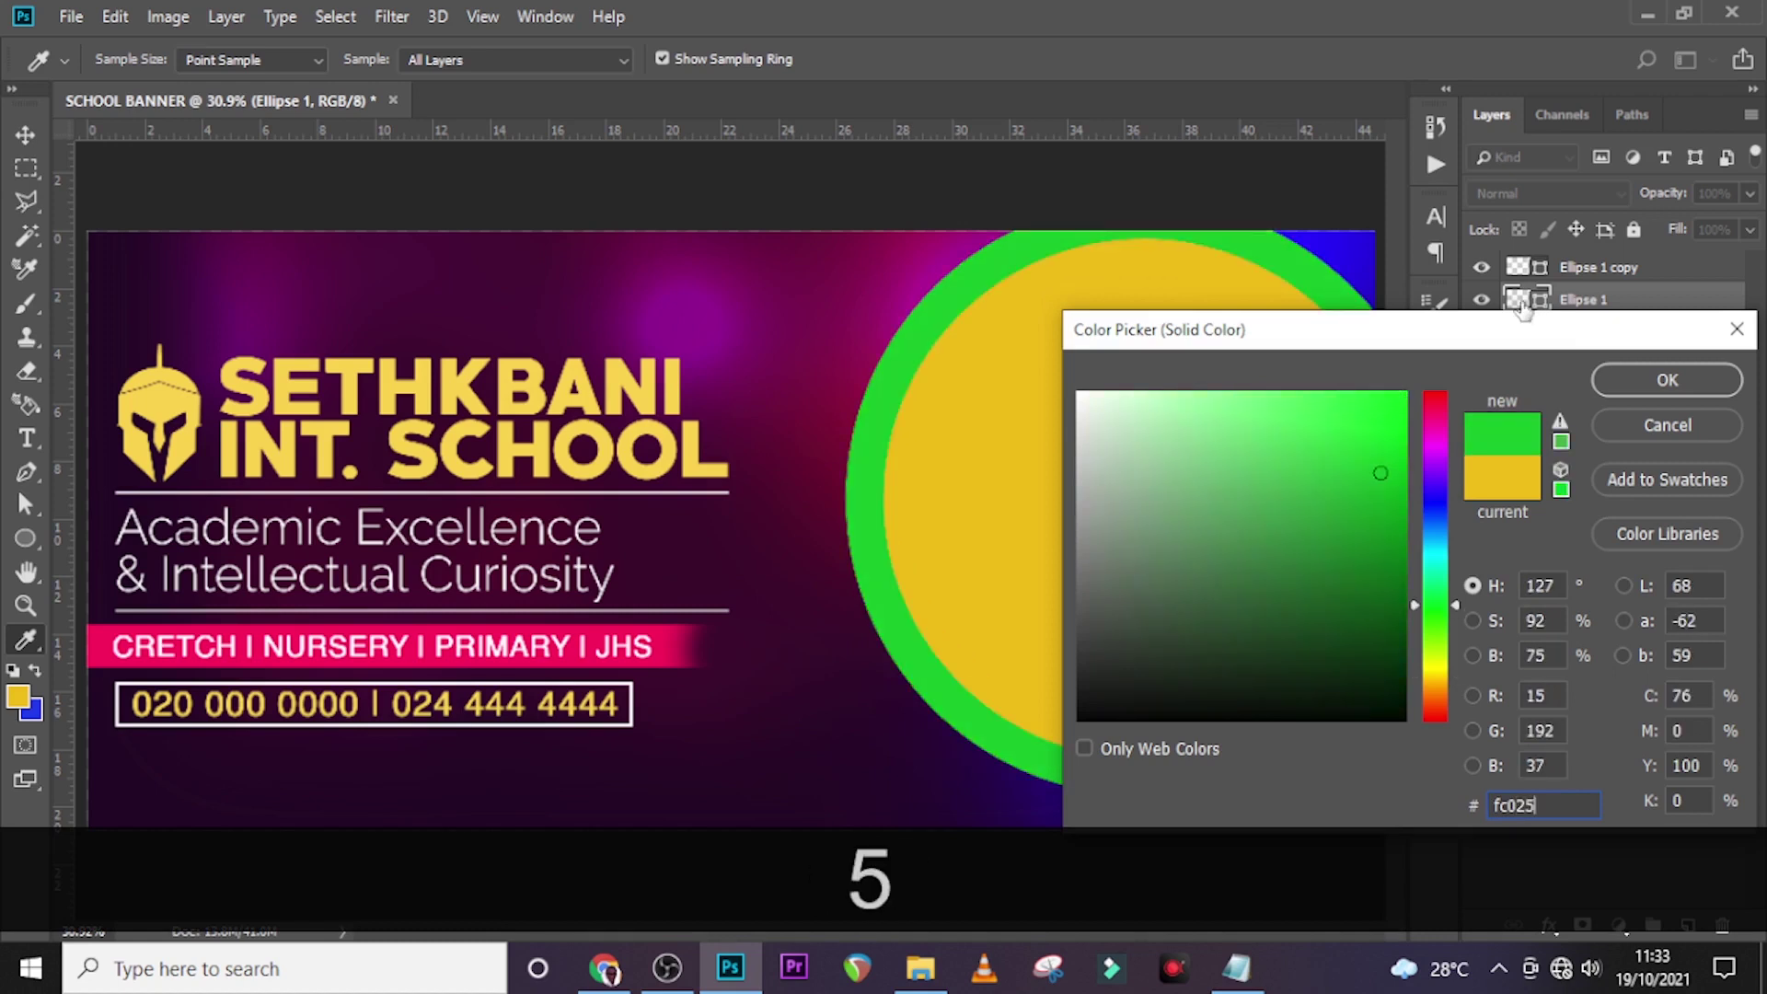
pyautogui.write('b')
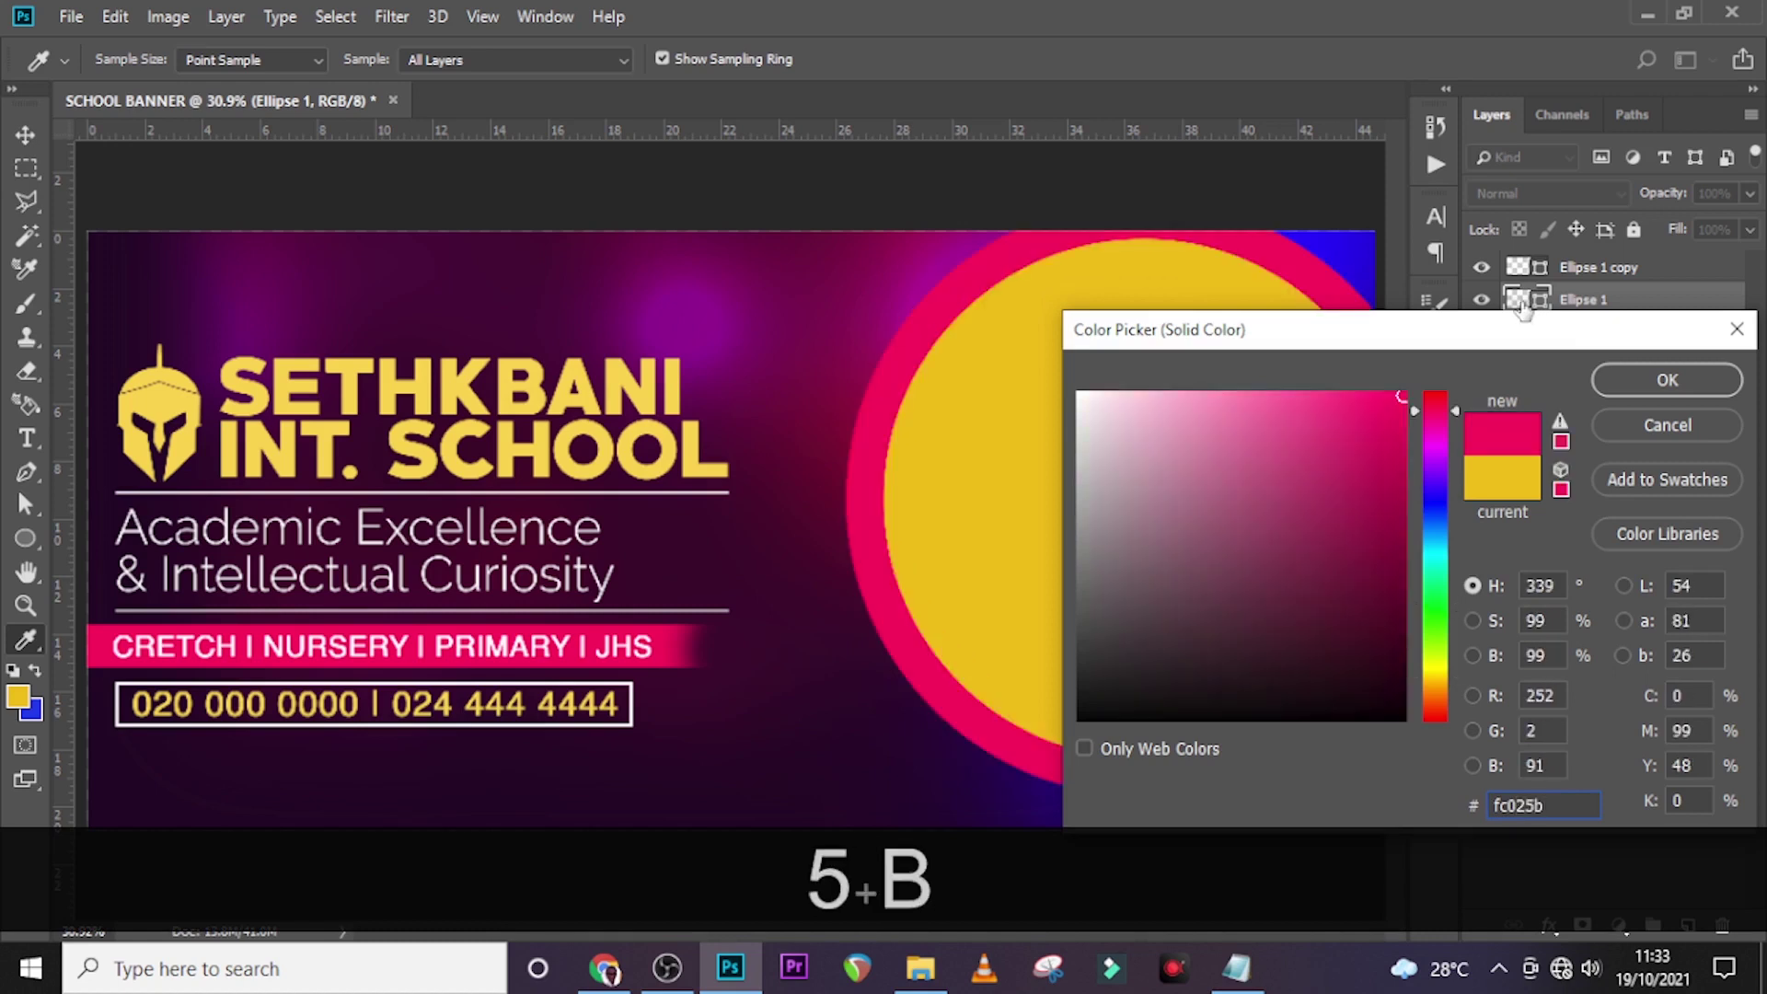
pyautogui.click(1641, 379)
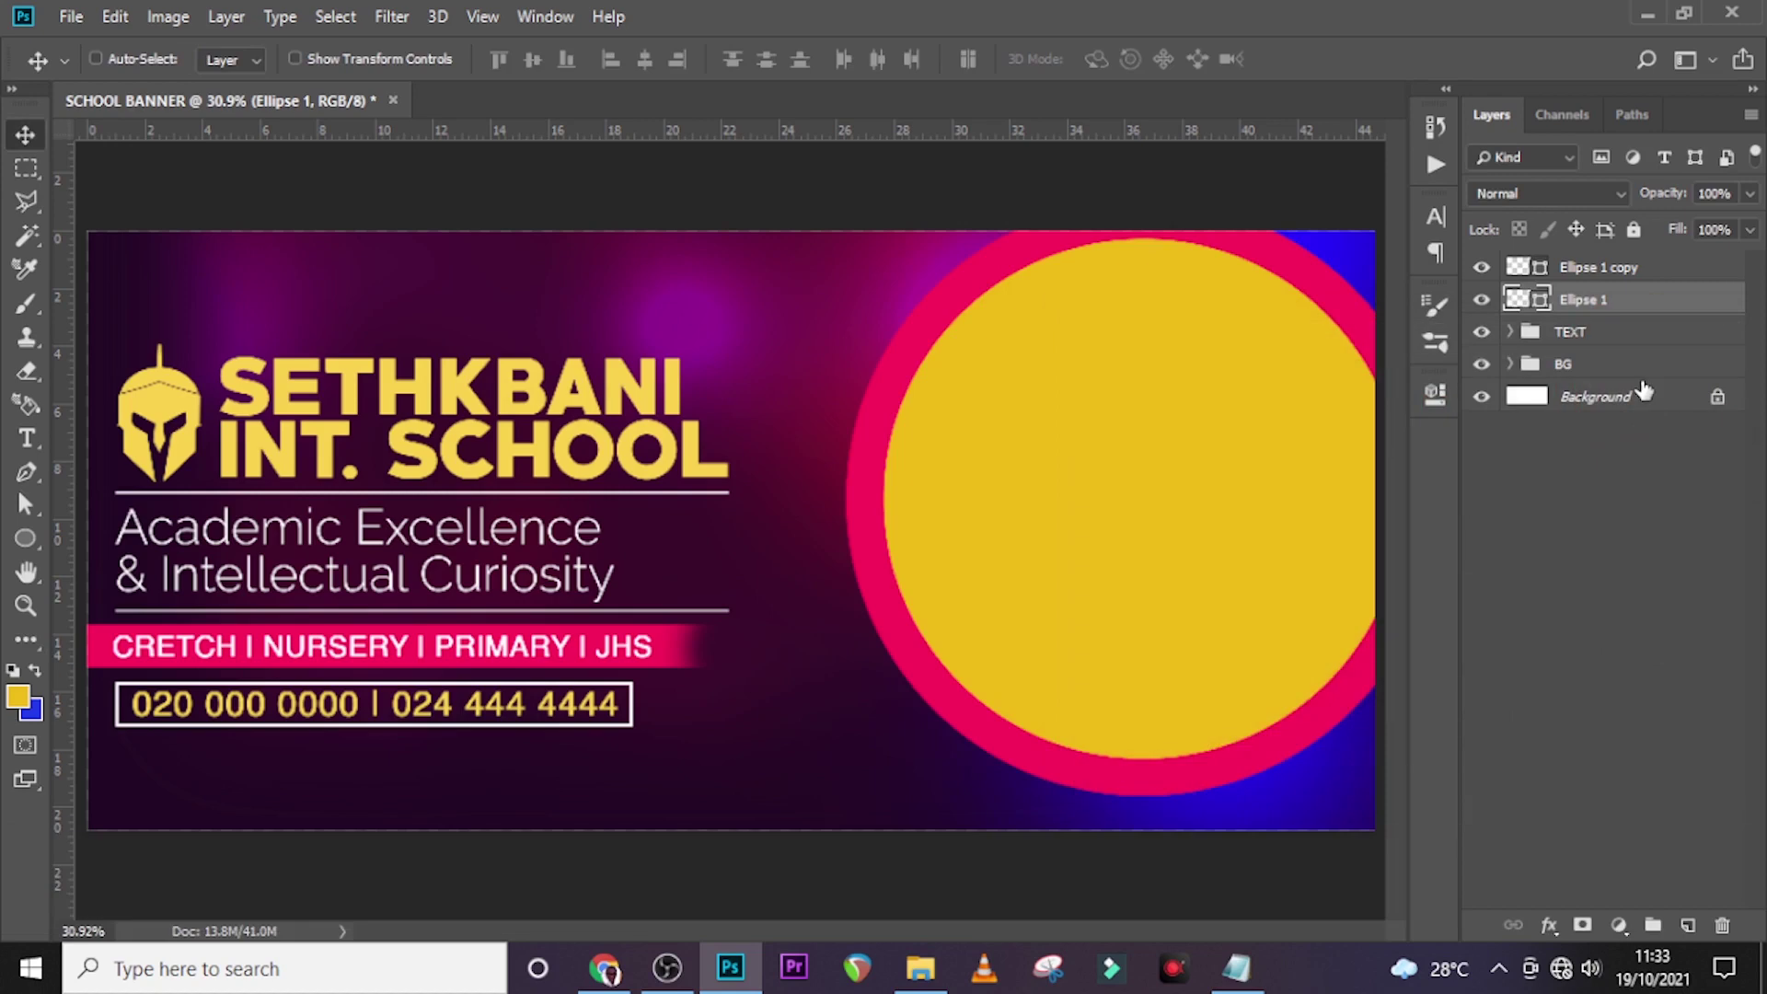
# Step: Place the smiling schoolboy-on-desk photo above the inner circle (Ellipse 1 copy), enlarged to about 1505% and positioned over the circle
pyautogui.click(1601, 267)
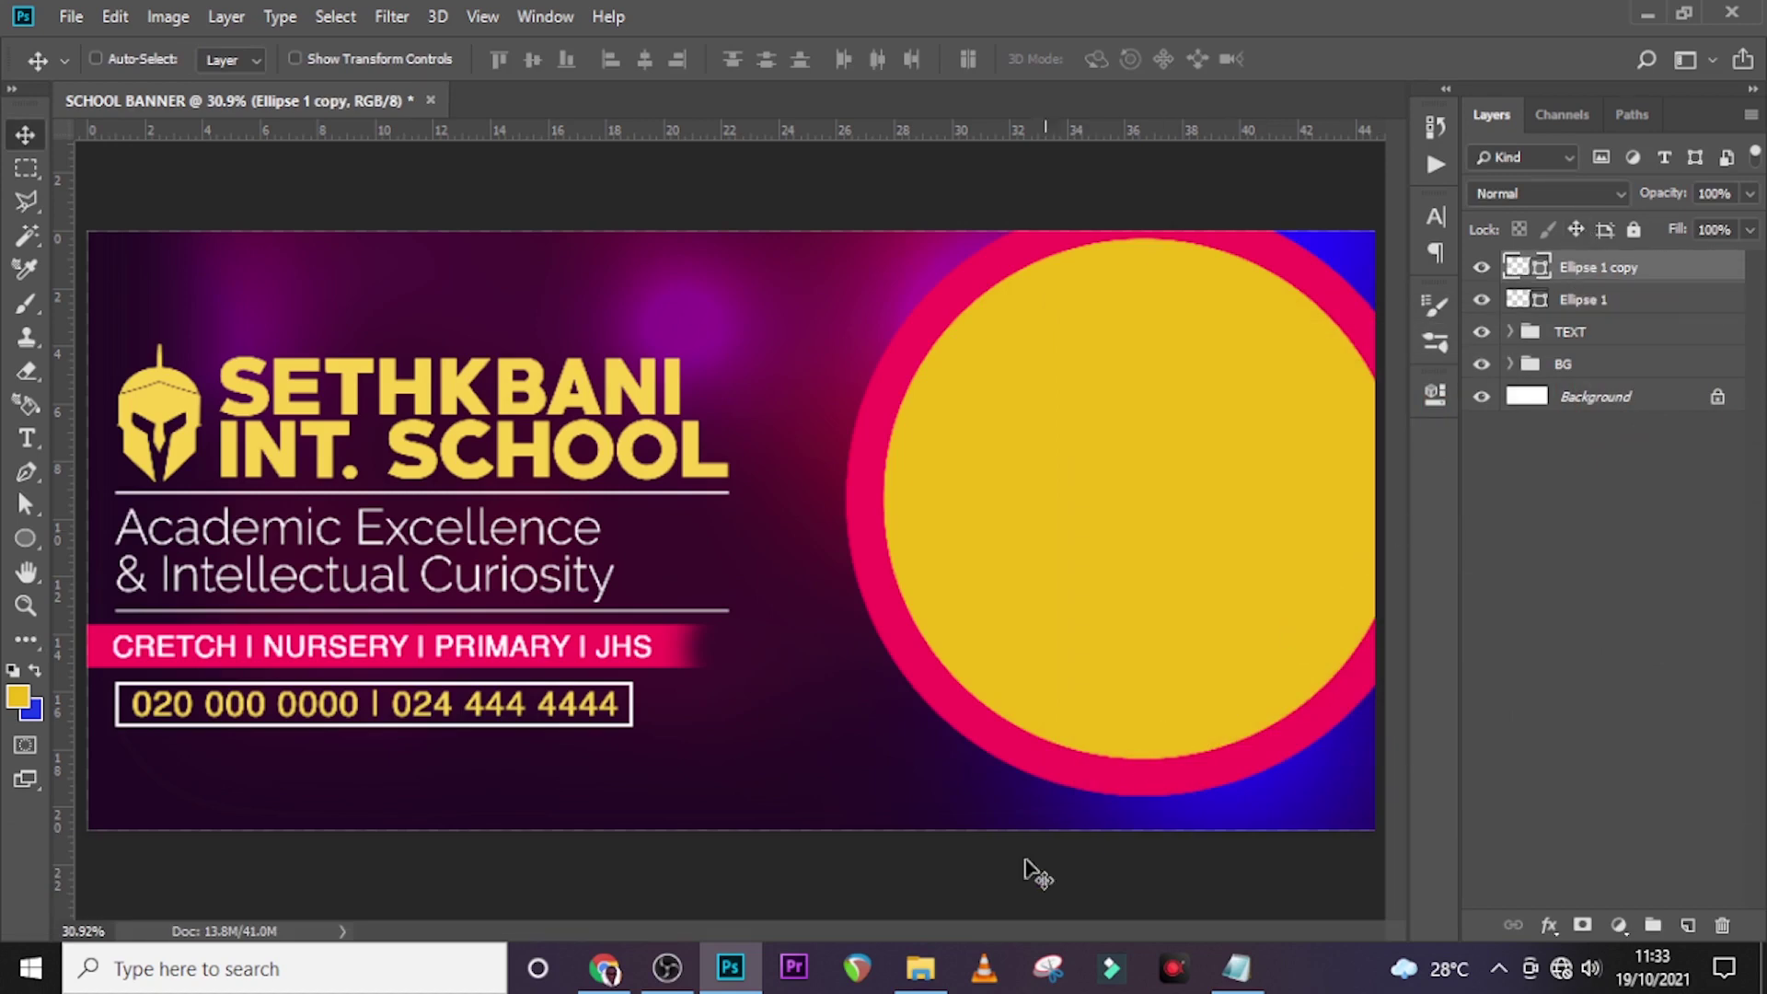
pyautogui.click(897, 987)
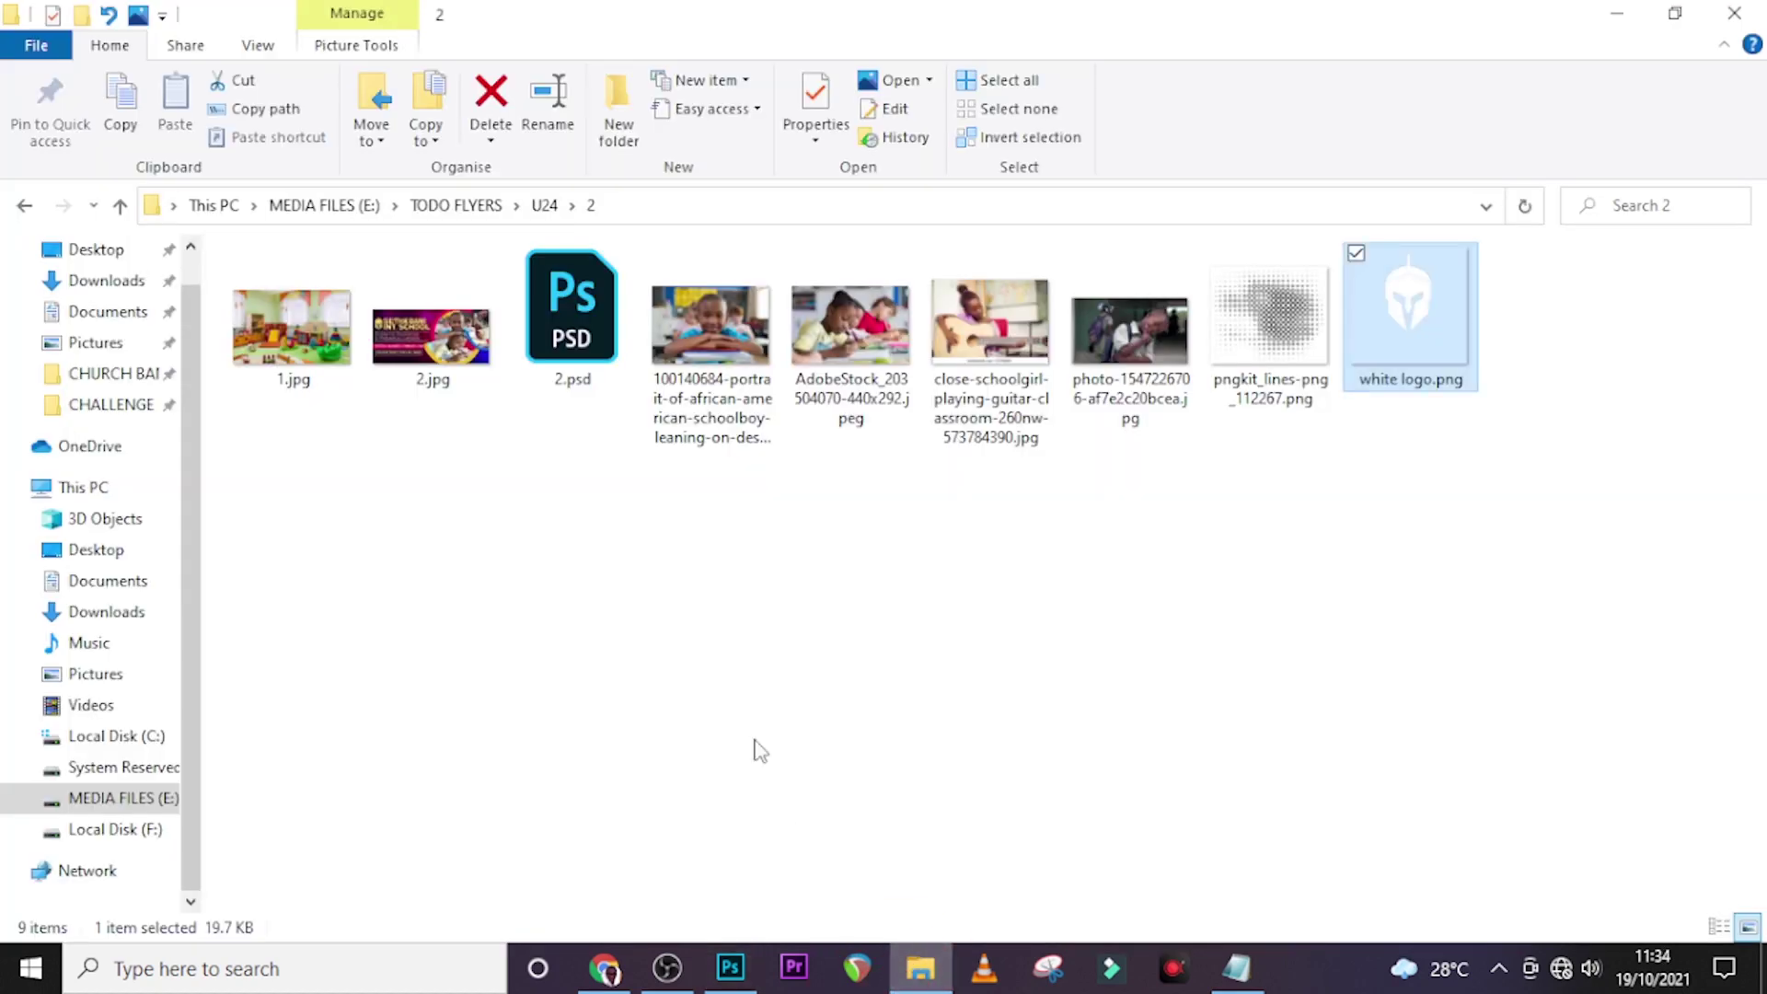
pyautogui.moveTo(731, 355); pyautogui.dragTo(1090, 627)
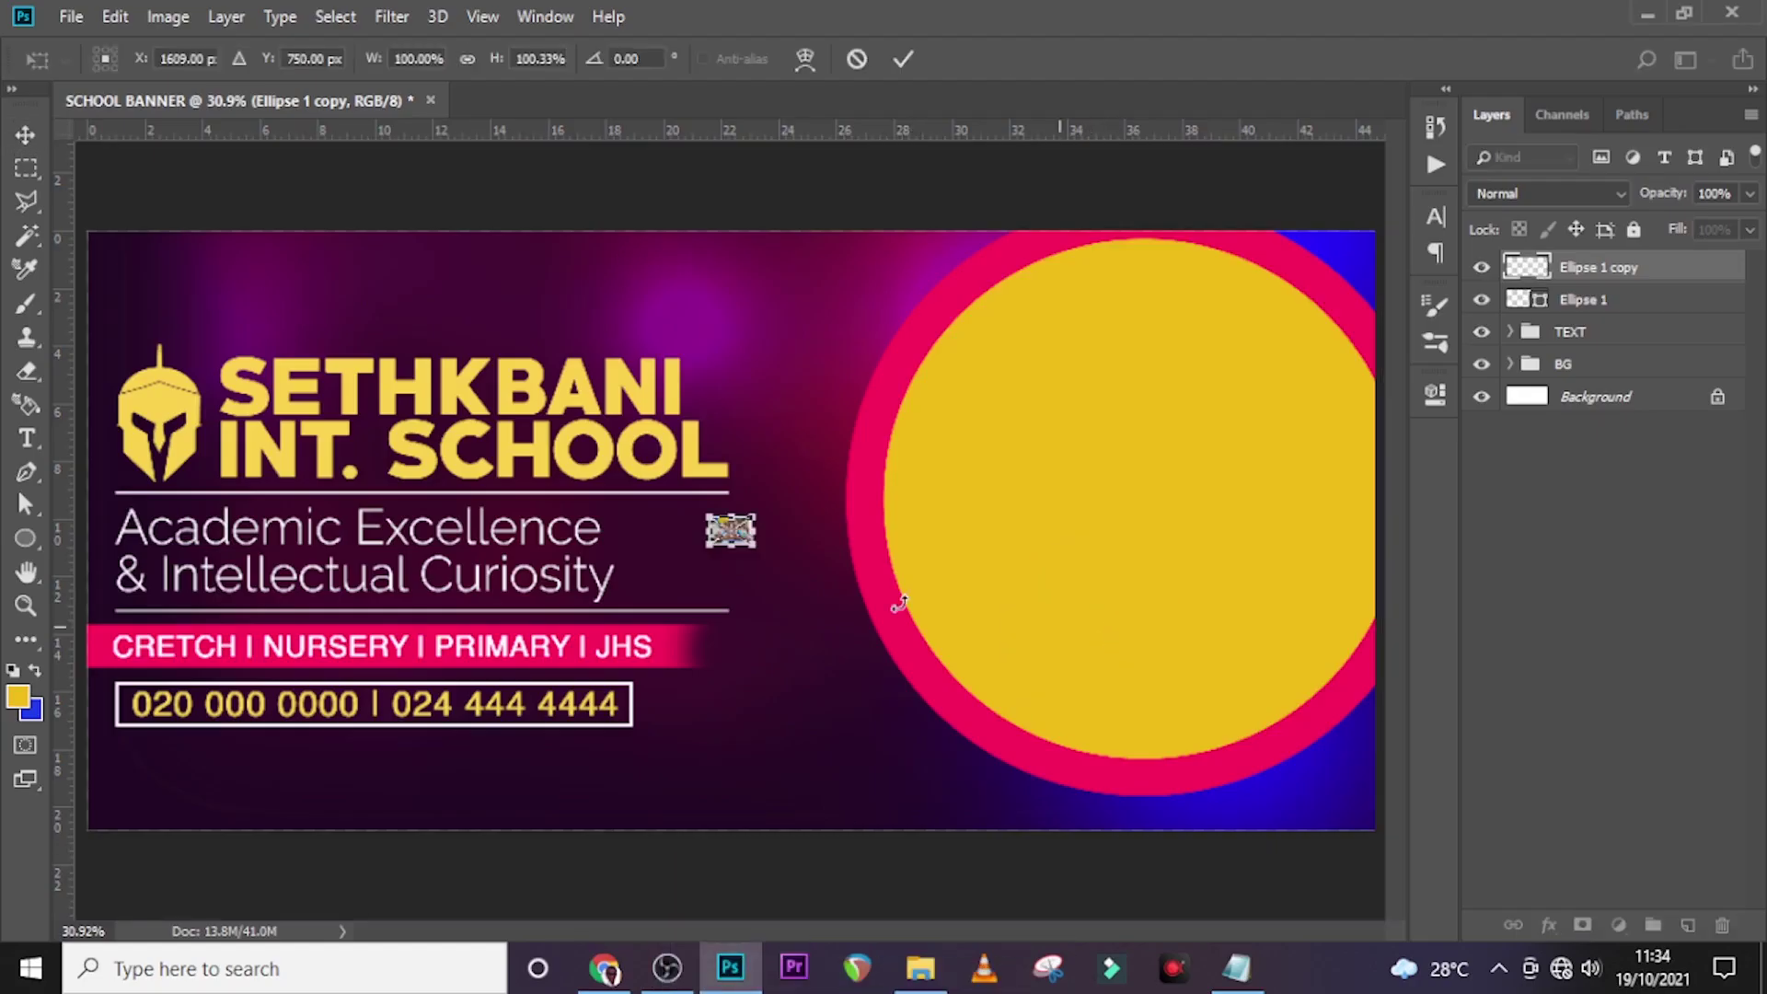
pyautogui.moveTo(760, 548); pyautogui.dragTo(1360, 383)
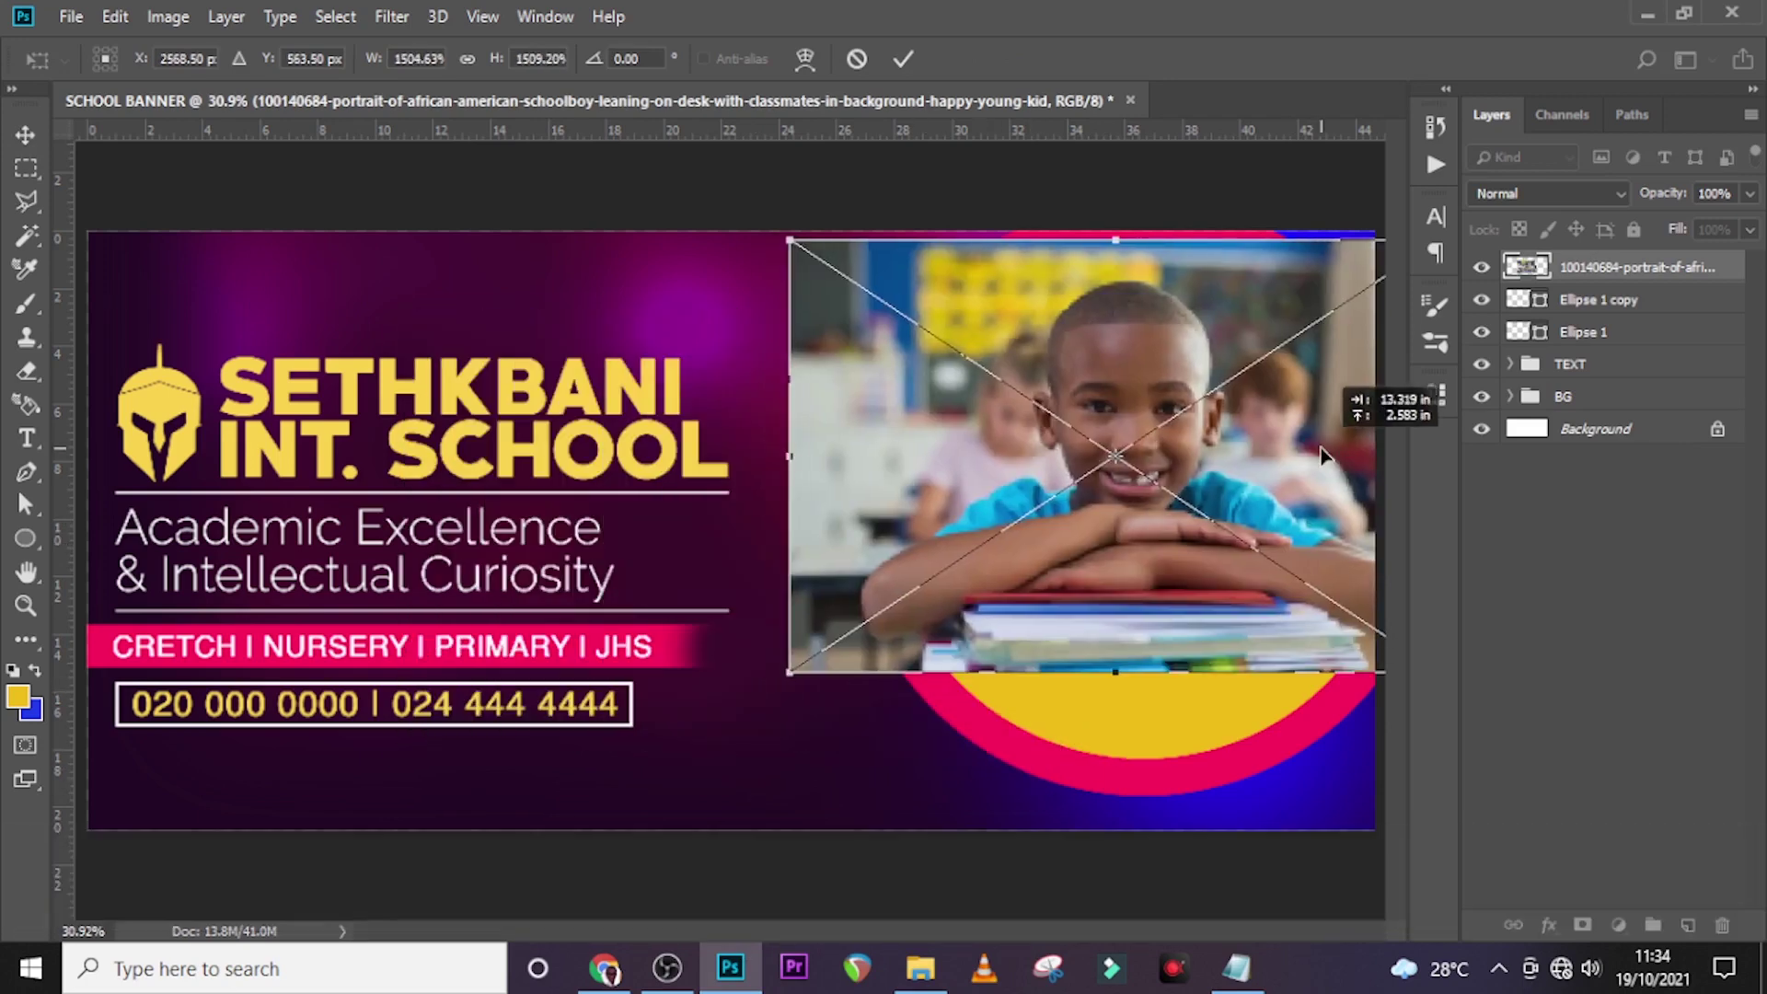
pyautogui.press('Return')
# Step: Clip the schoolboy photo to the inner circle and group it with both circles
pyautogui.rightClick(1638, 267)
pyautogui.click(1380, 541)
pyautogui.press('v')
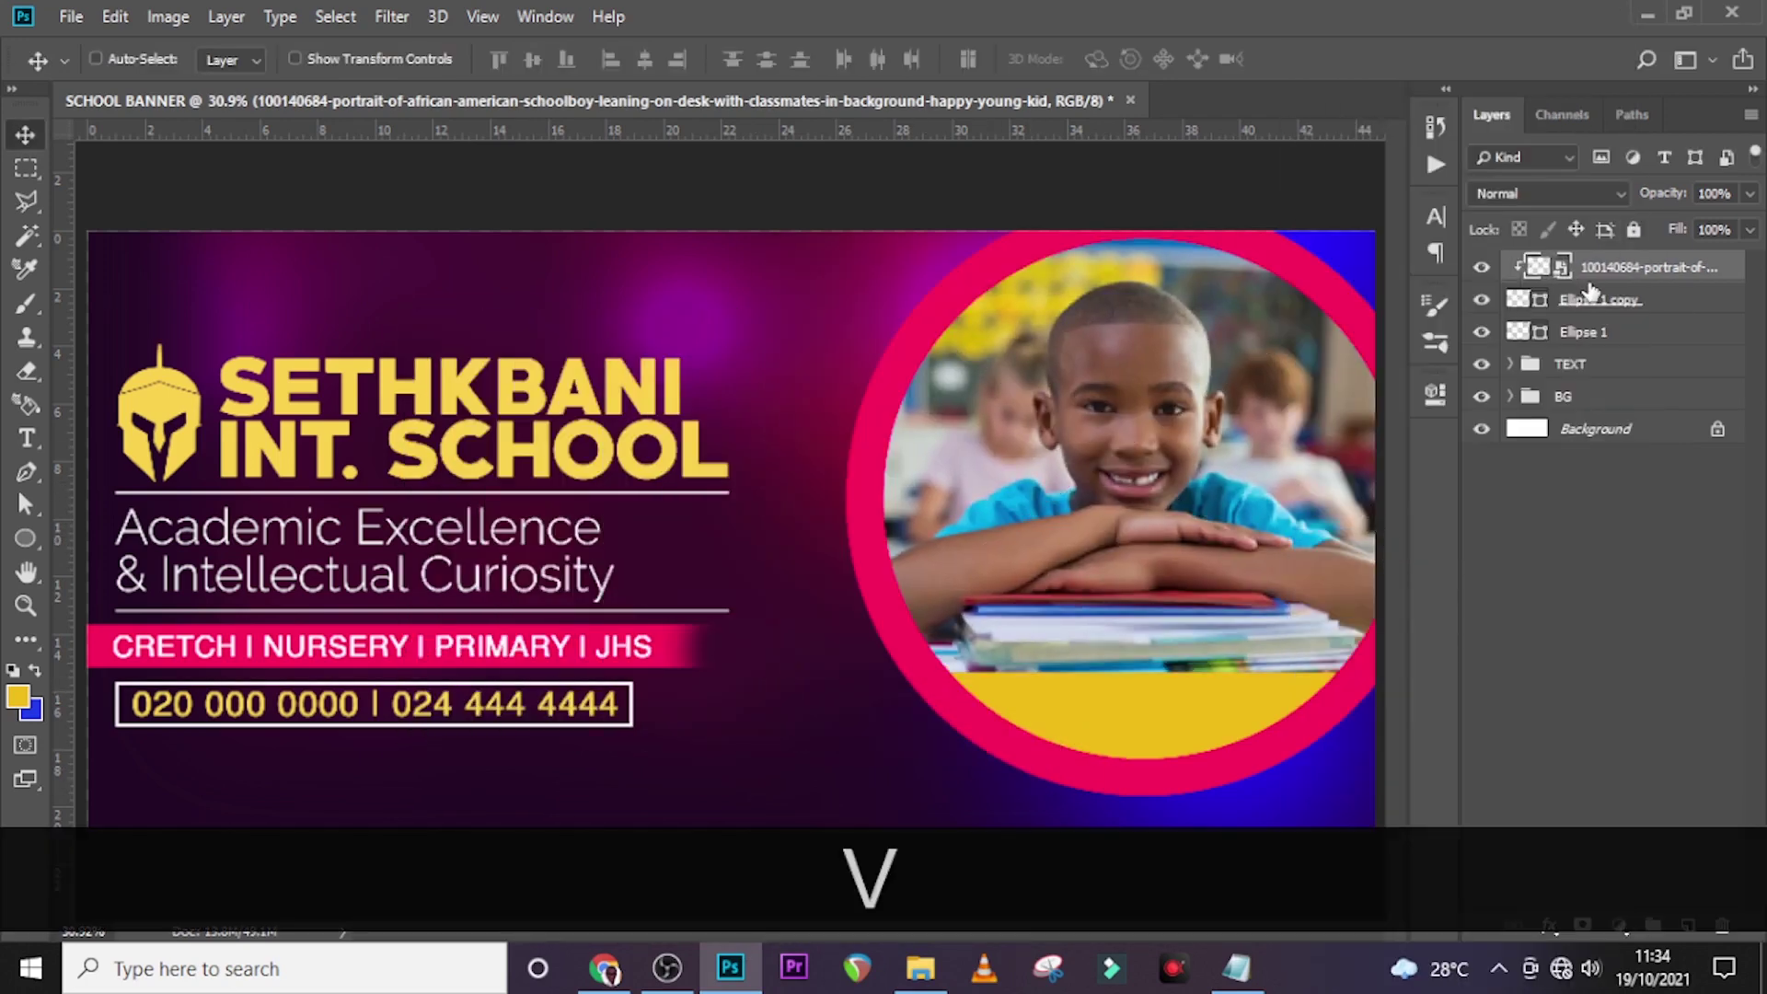
pyautogui.keyDown('shift'); pyautogui.click(1582, 339); pyautogui.keyUp('shift')
pyautogui.hotkey('ctrl', 'g')
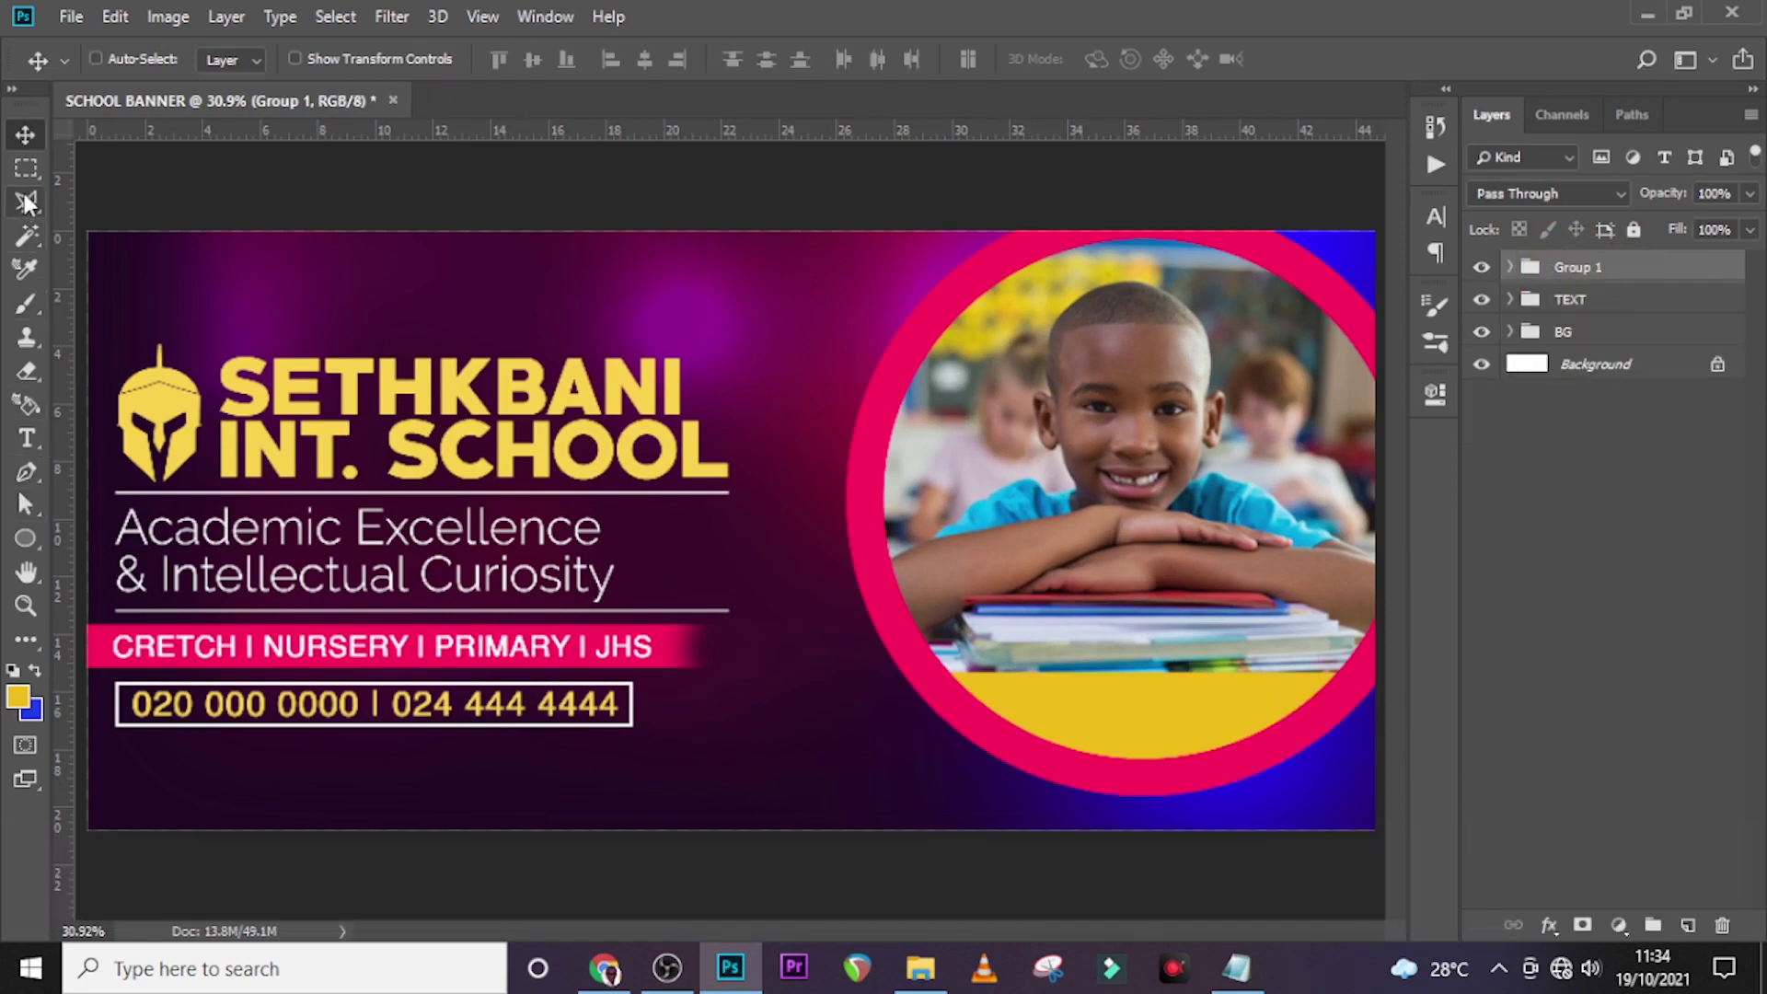
# Step: Select the lower part of the circle with the Polygonal Lasso, using a slanted upper edge rising toward the banner's right side
pyautogui.moveTo(24, 196)
pyautogui.mouseDown()
pyautogui.moveTo(96, 204)
pyautogui.moveTo(129, 241)
pyautogui.moveTo(134, 225)
pyautogui.mouseUp()
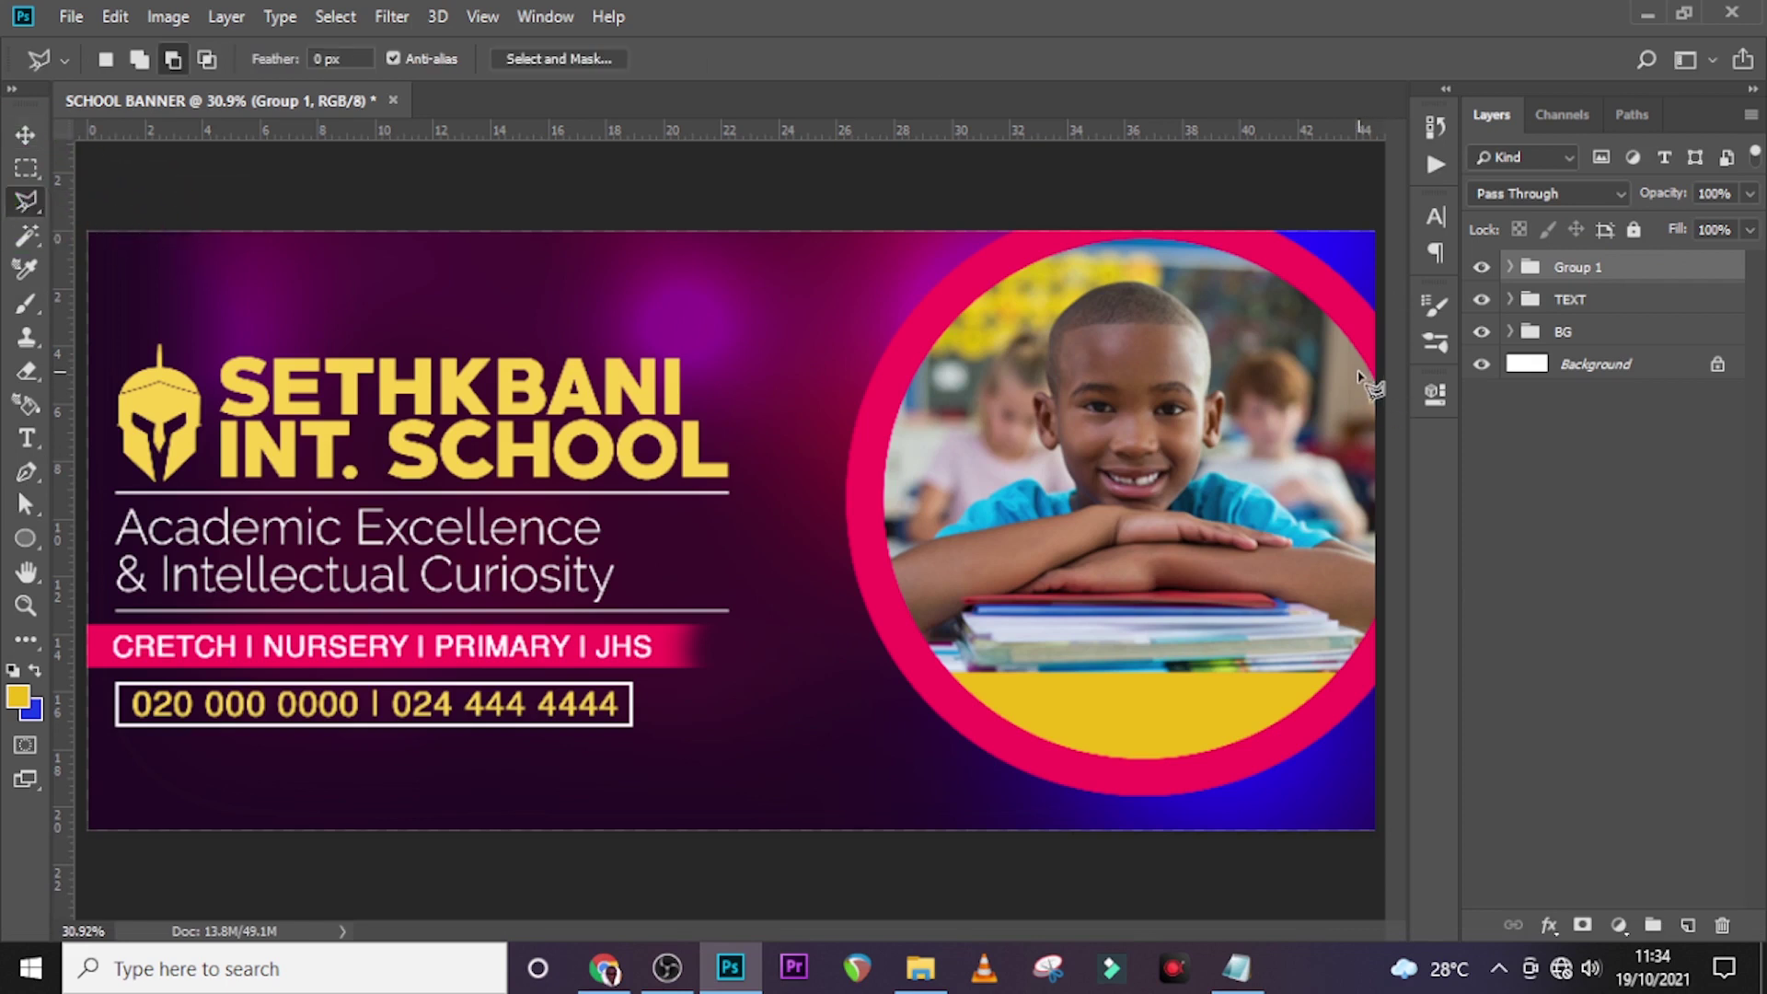
pyautogui.press('ctrl')
pyautogui.click(1377, 433)
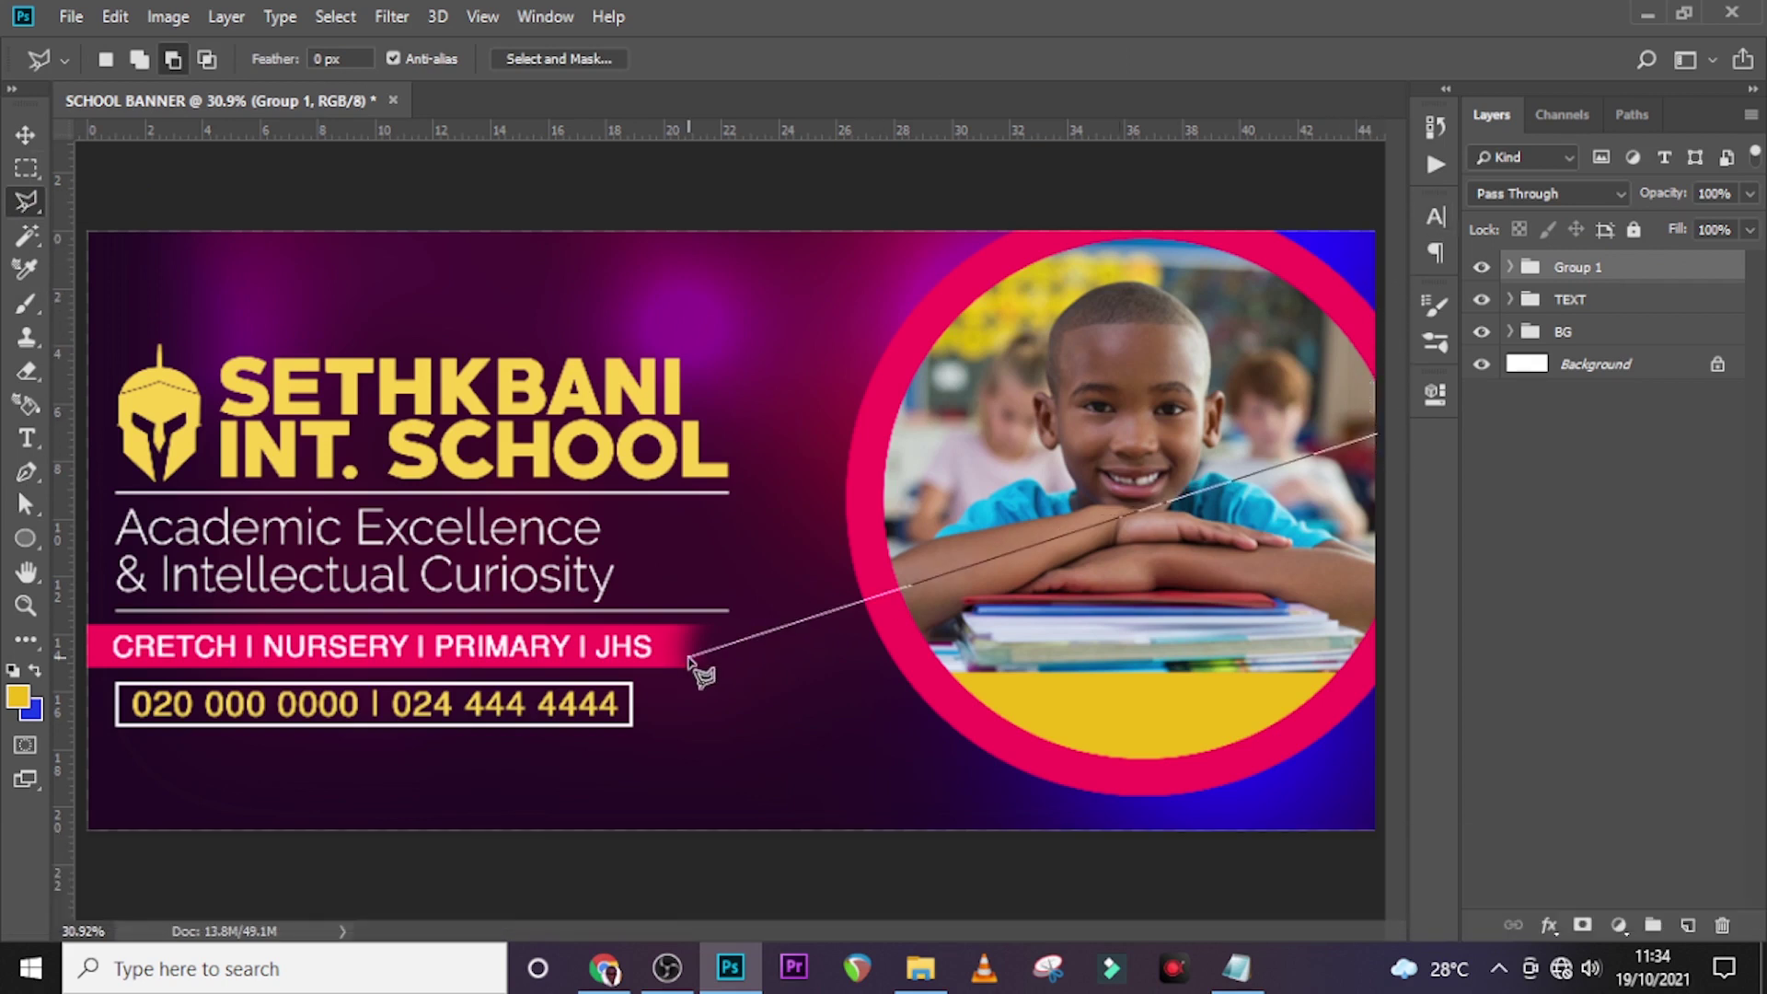
pyautogui.click(692, 607)
pyautogui.click(675, 837)
pyautogui.click(1316, 918)
pyautogui.click(1385, 854)
pyautogui.click(1377, 434)
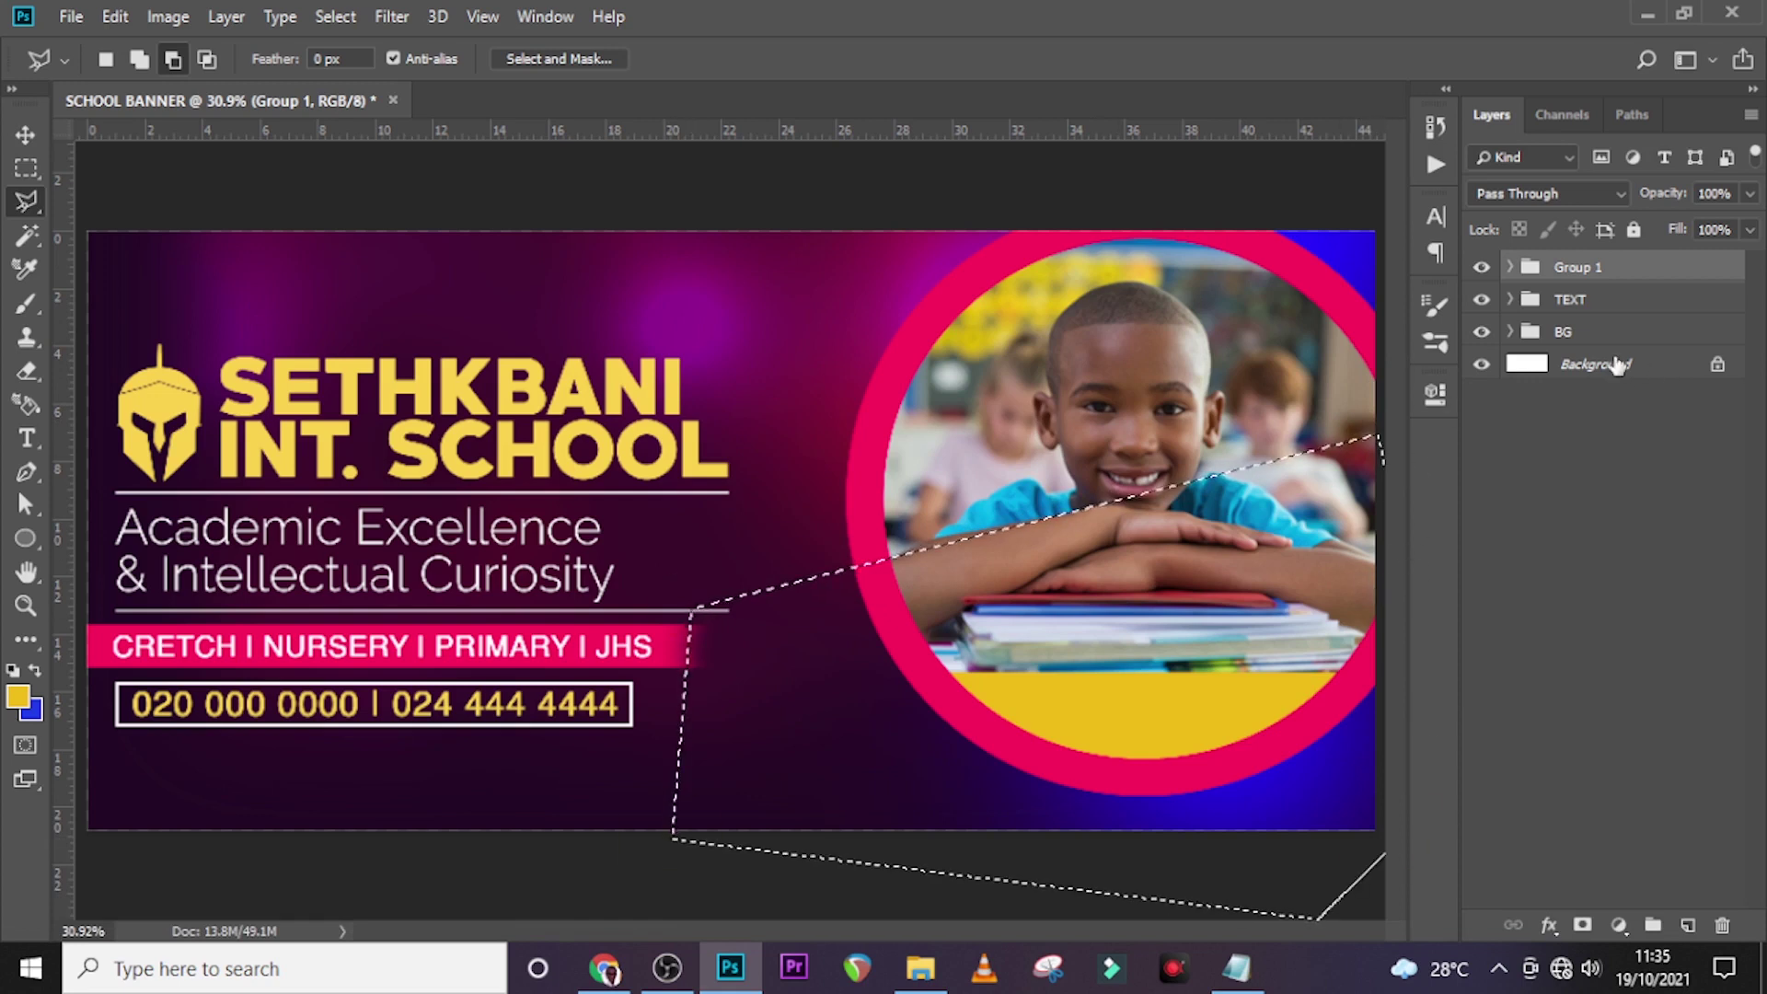
# Step: Add a layer mask to Group 1 from the selection and invert it to hide the circle's lower part
pyautogui.click(1581, 925)
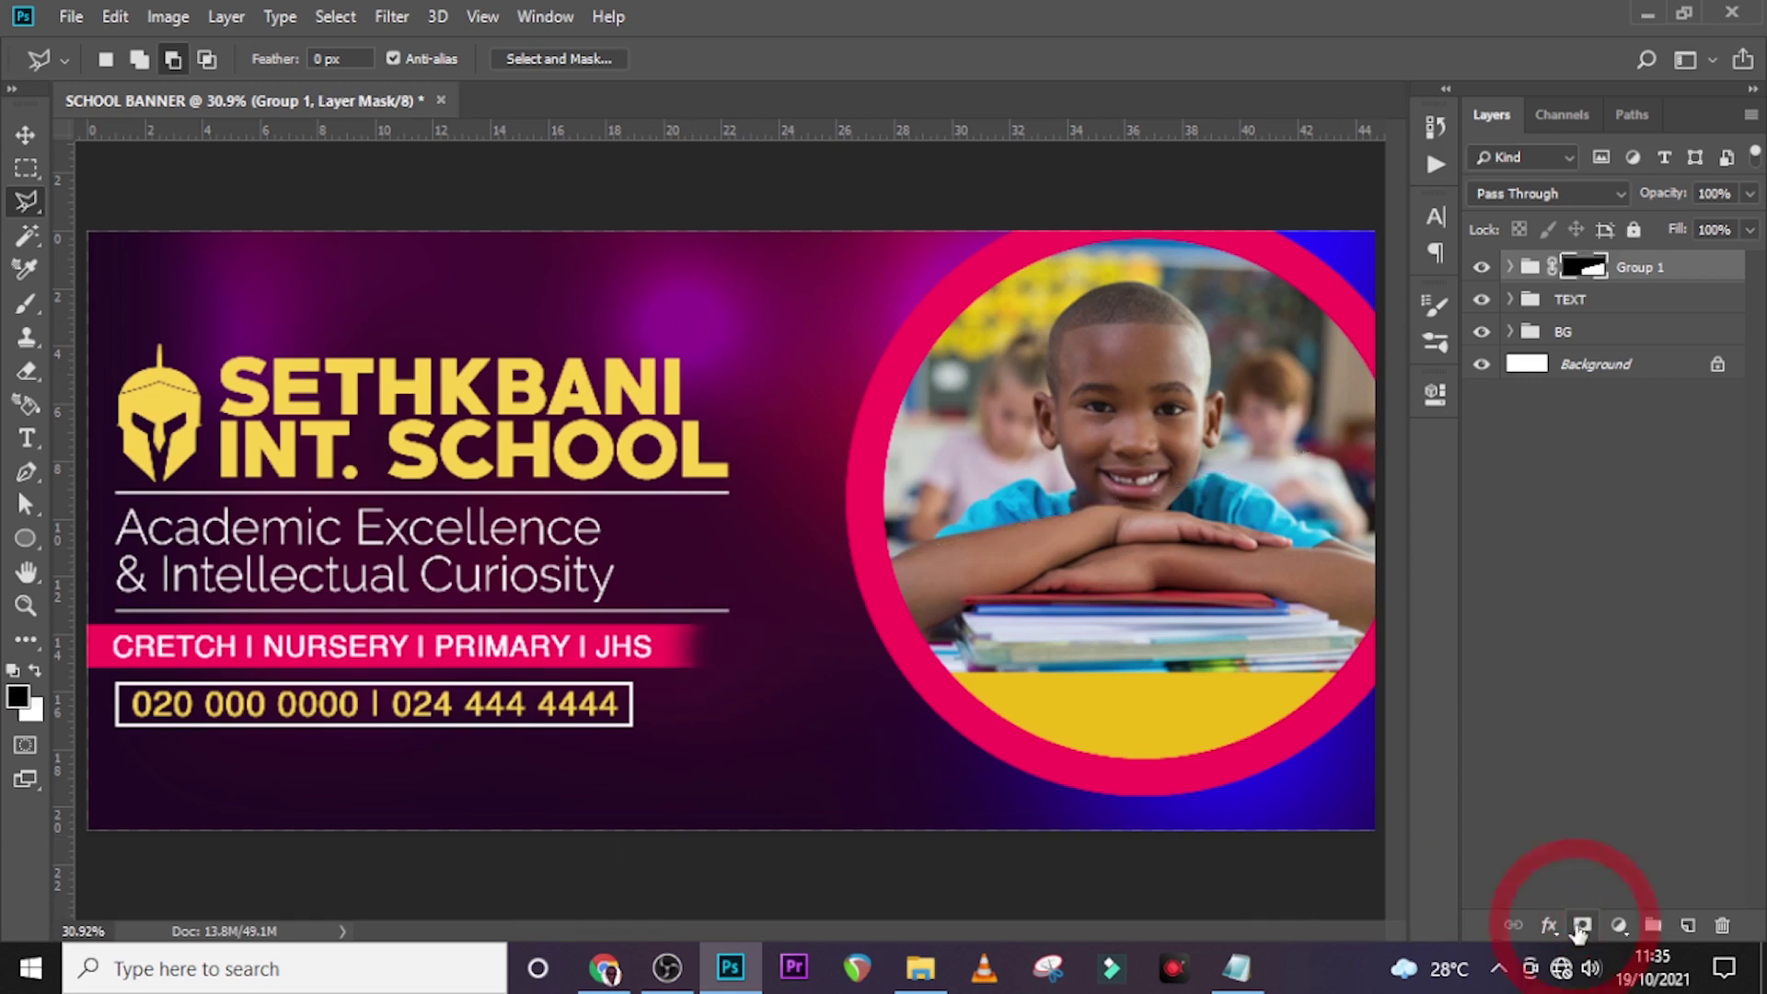
pyautogui.doubleClick(1586, 267)
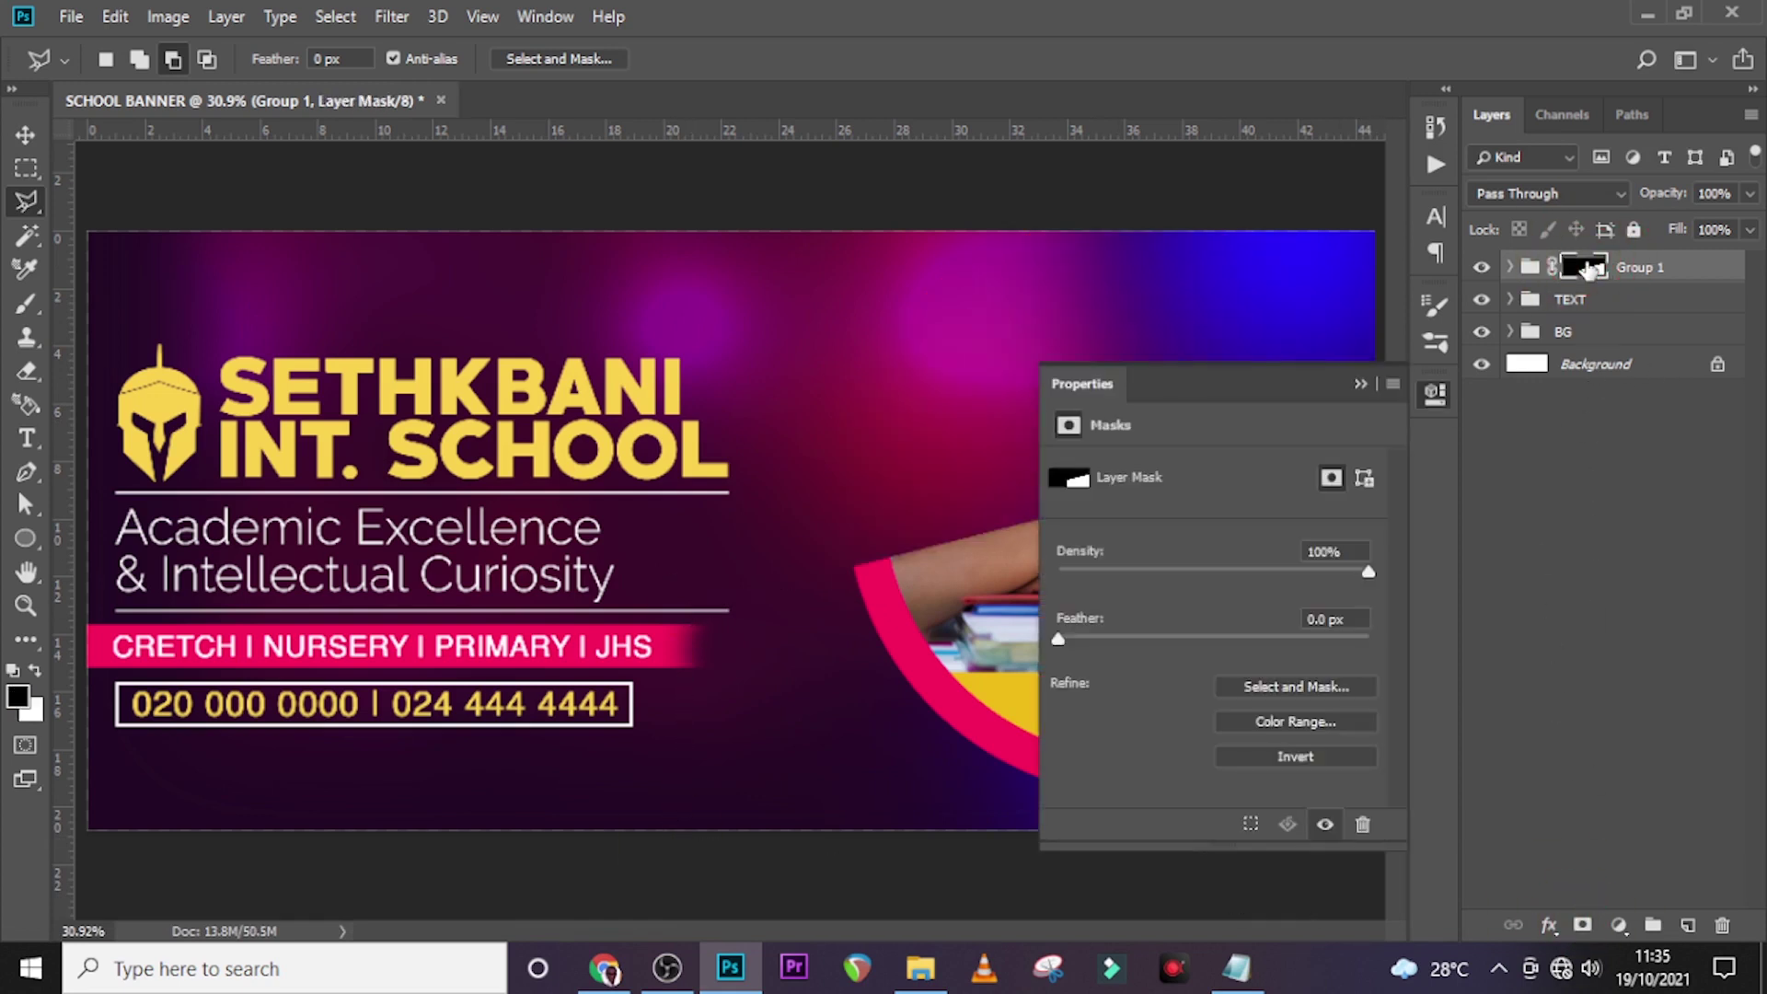
pyautogui.click(1305, 755)
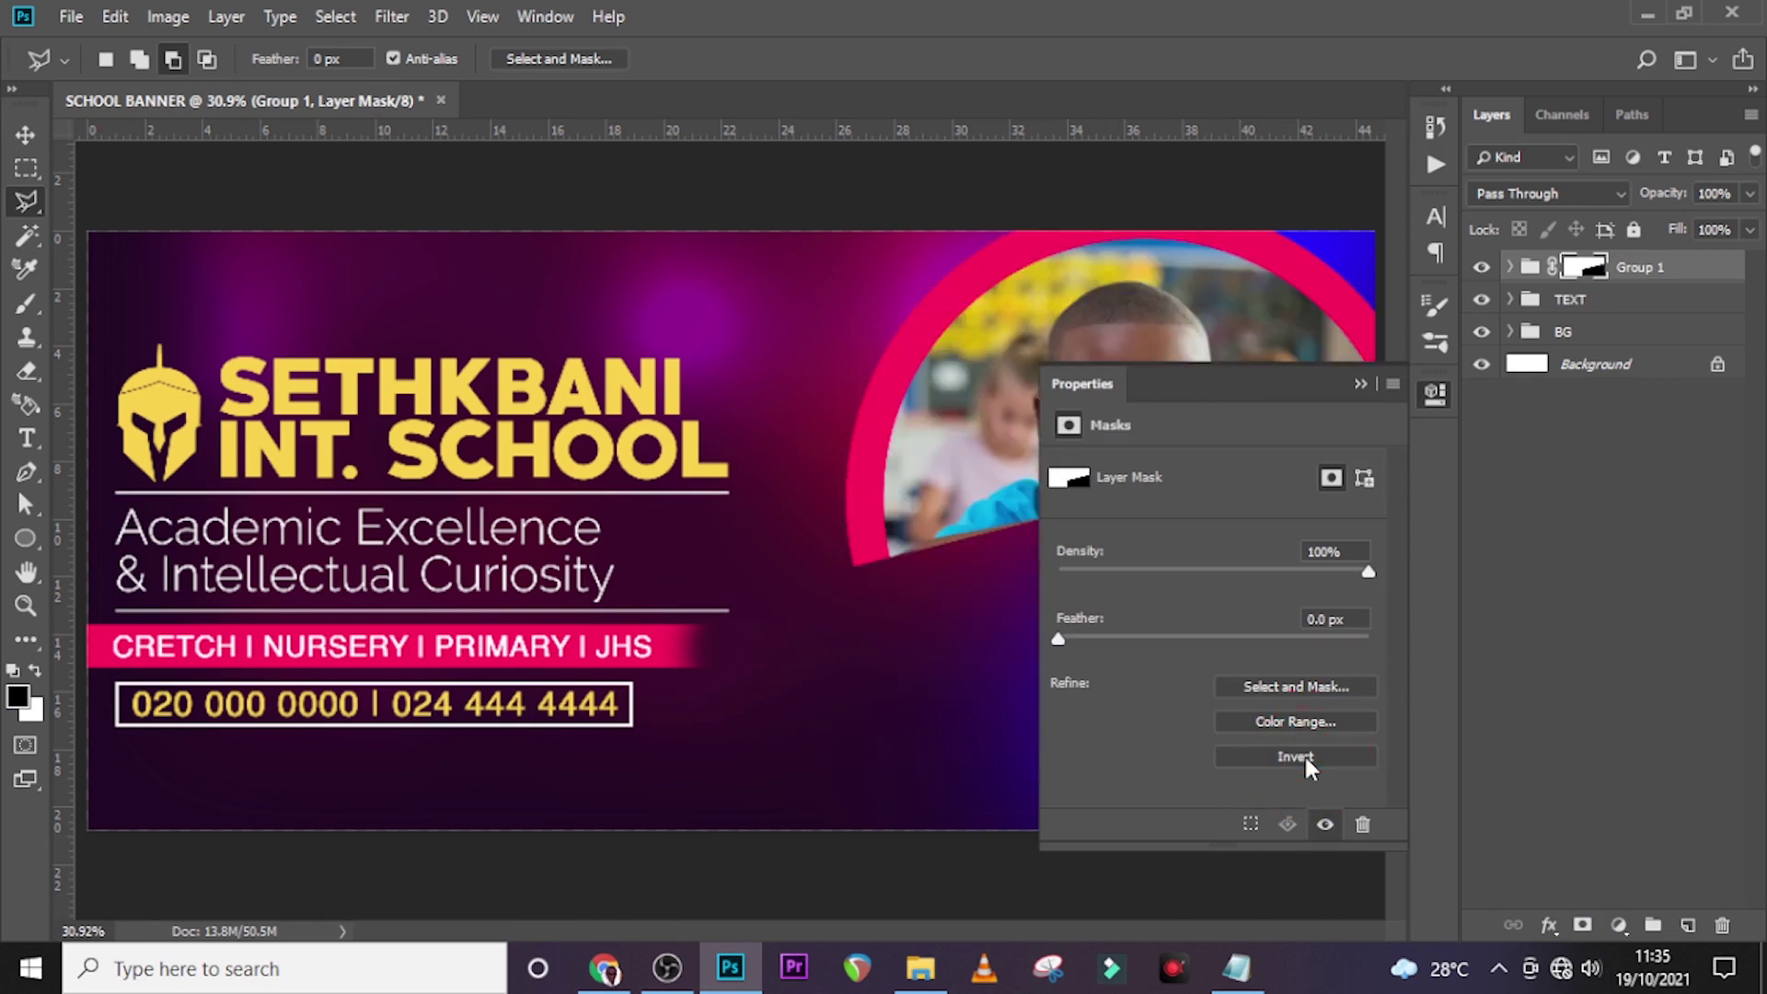
pyautogui.click(1361, 385)
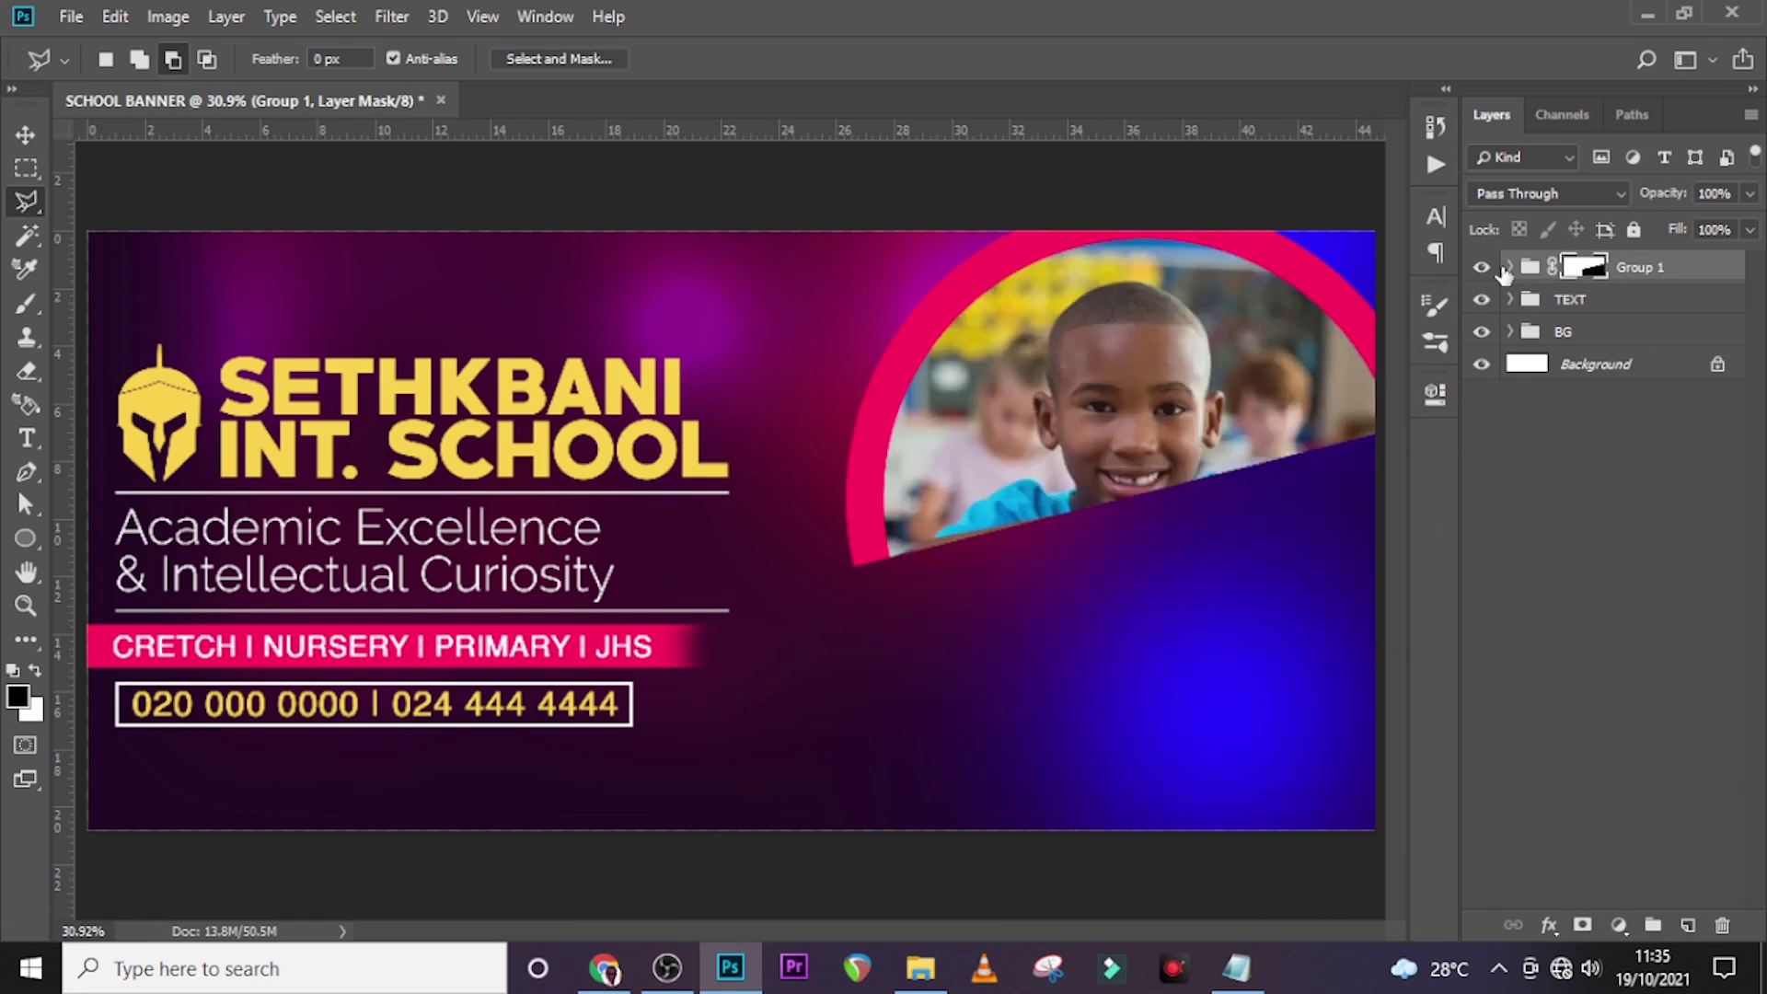
# Step: Scale the schoolboy photo in Group 1 down to about 1314% and move it up so his folded arms show inside the circle
pyautogui.click(1507, 267)
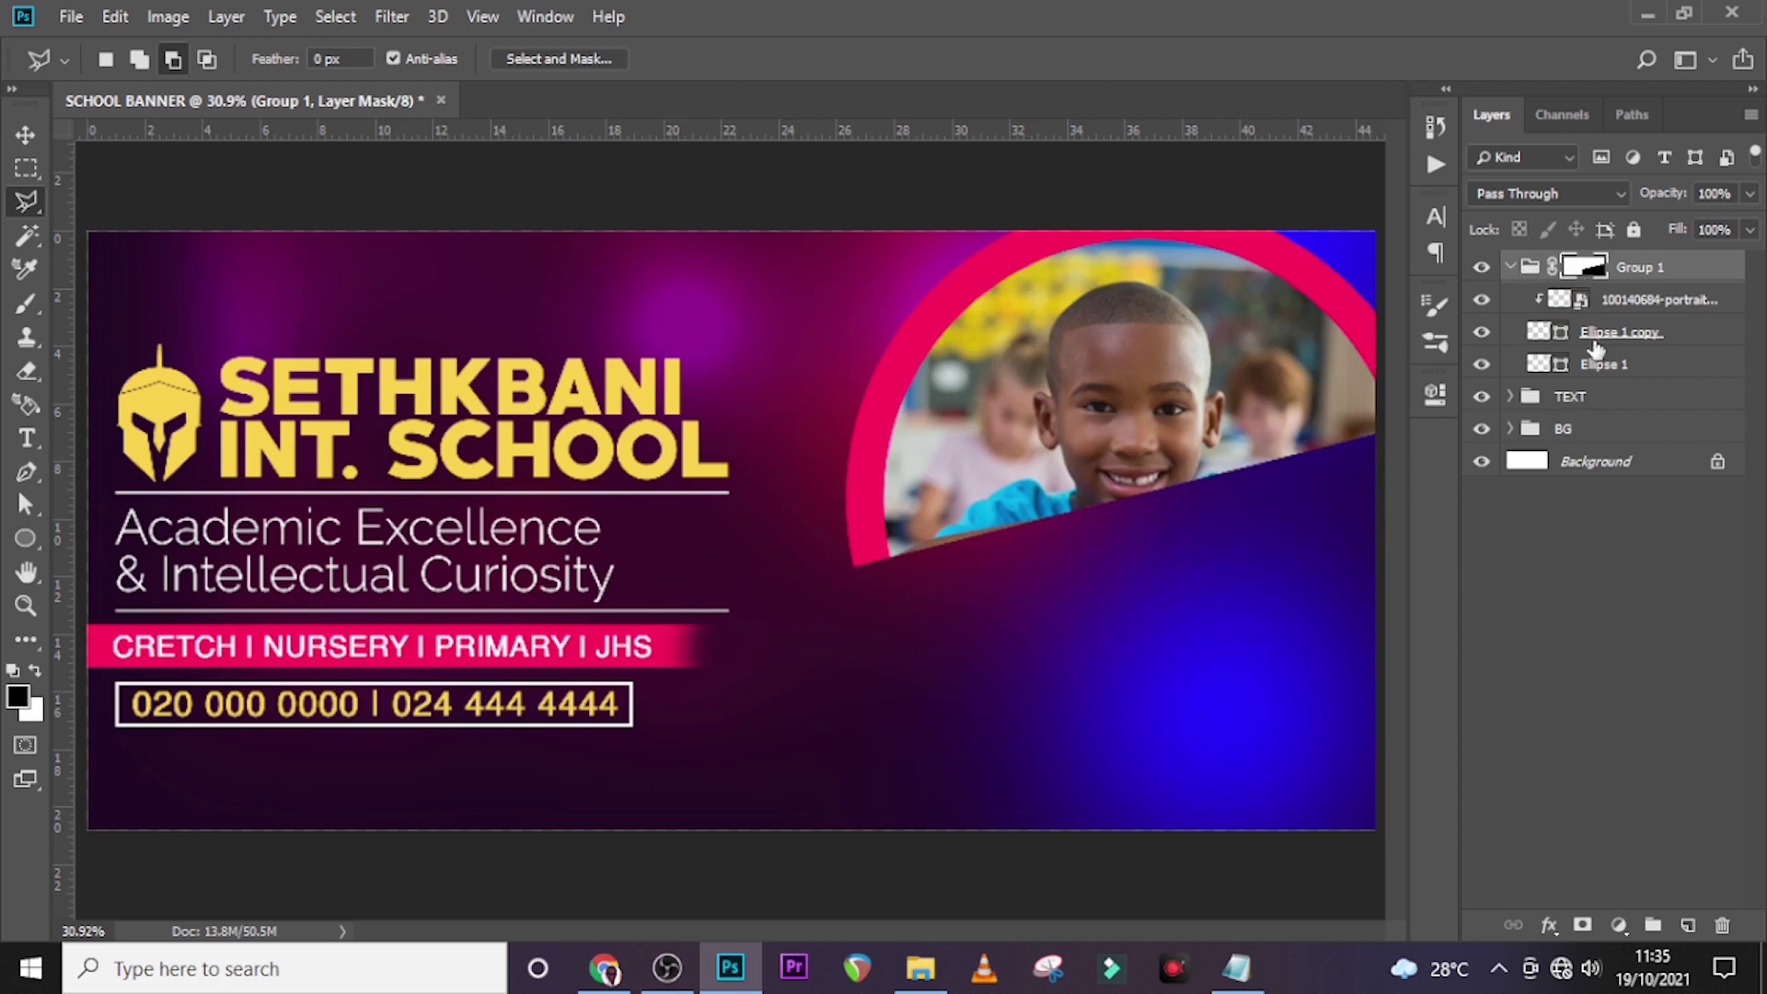
pyautogui.click(1608, 311)
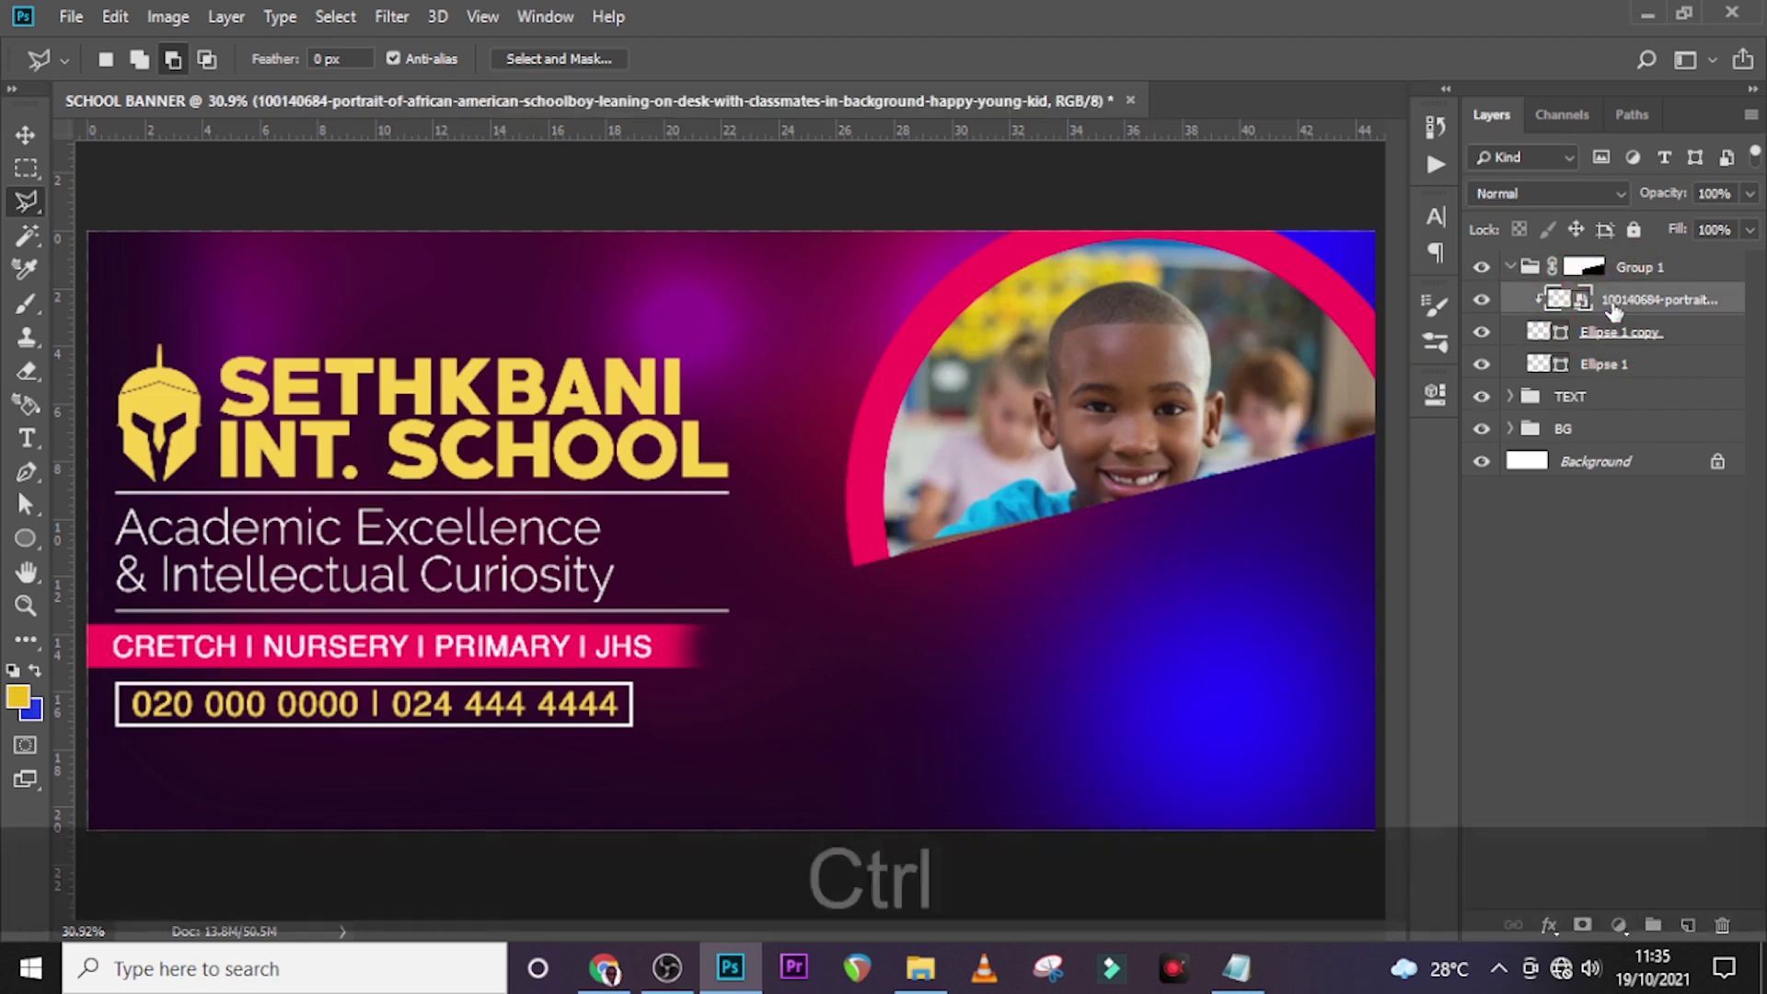
pyautogui.hotkey('ctrl', 't')
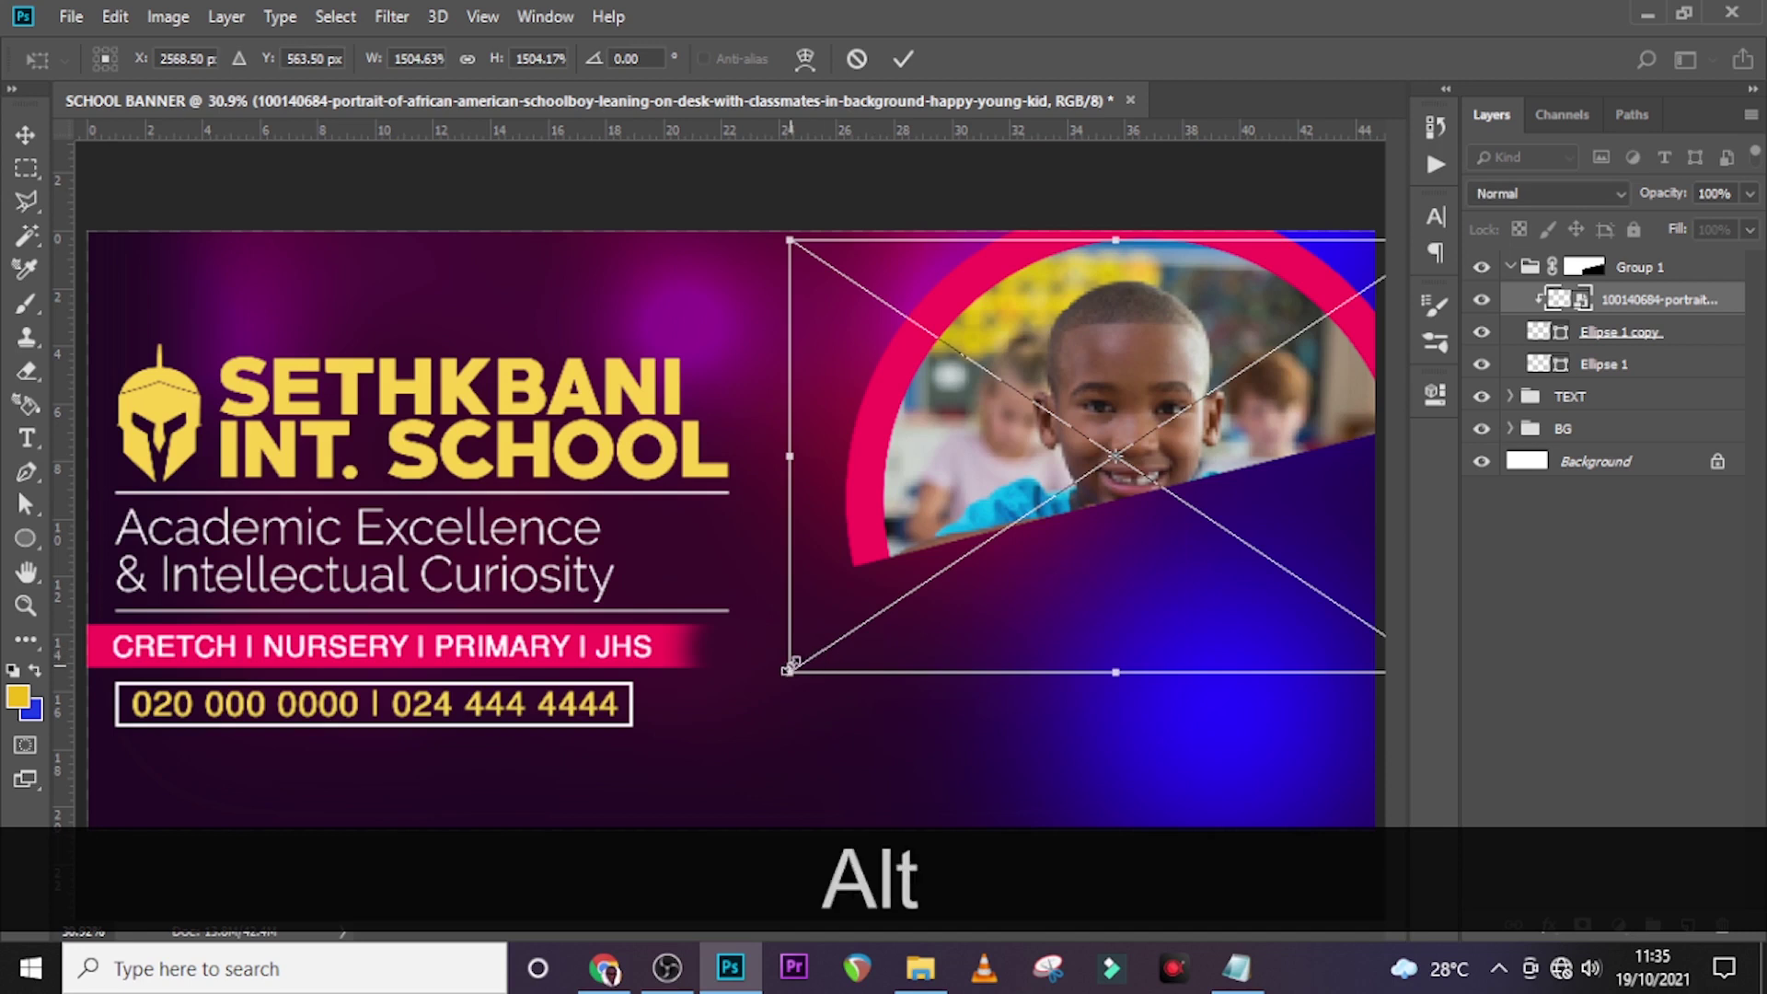
pyautogui.moveTo(789, 668); pyautogui.dragTo(830, 643)
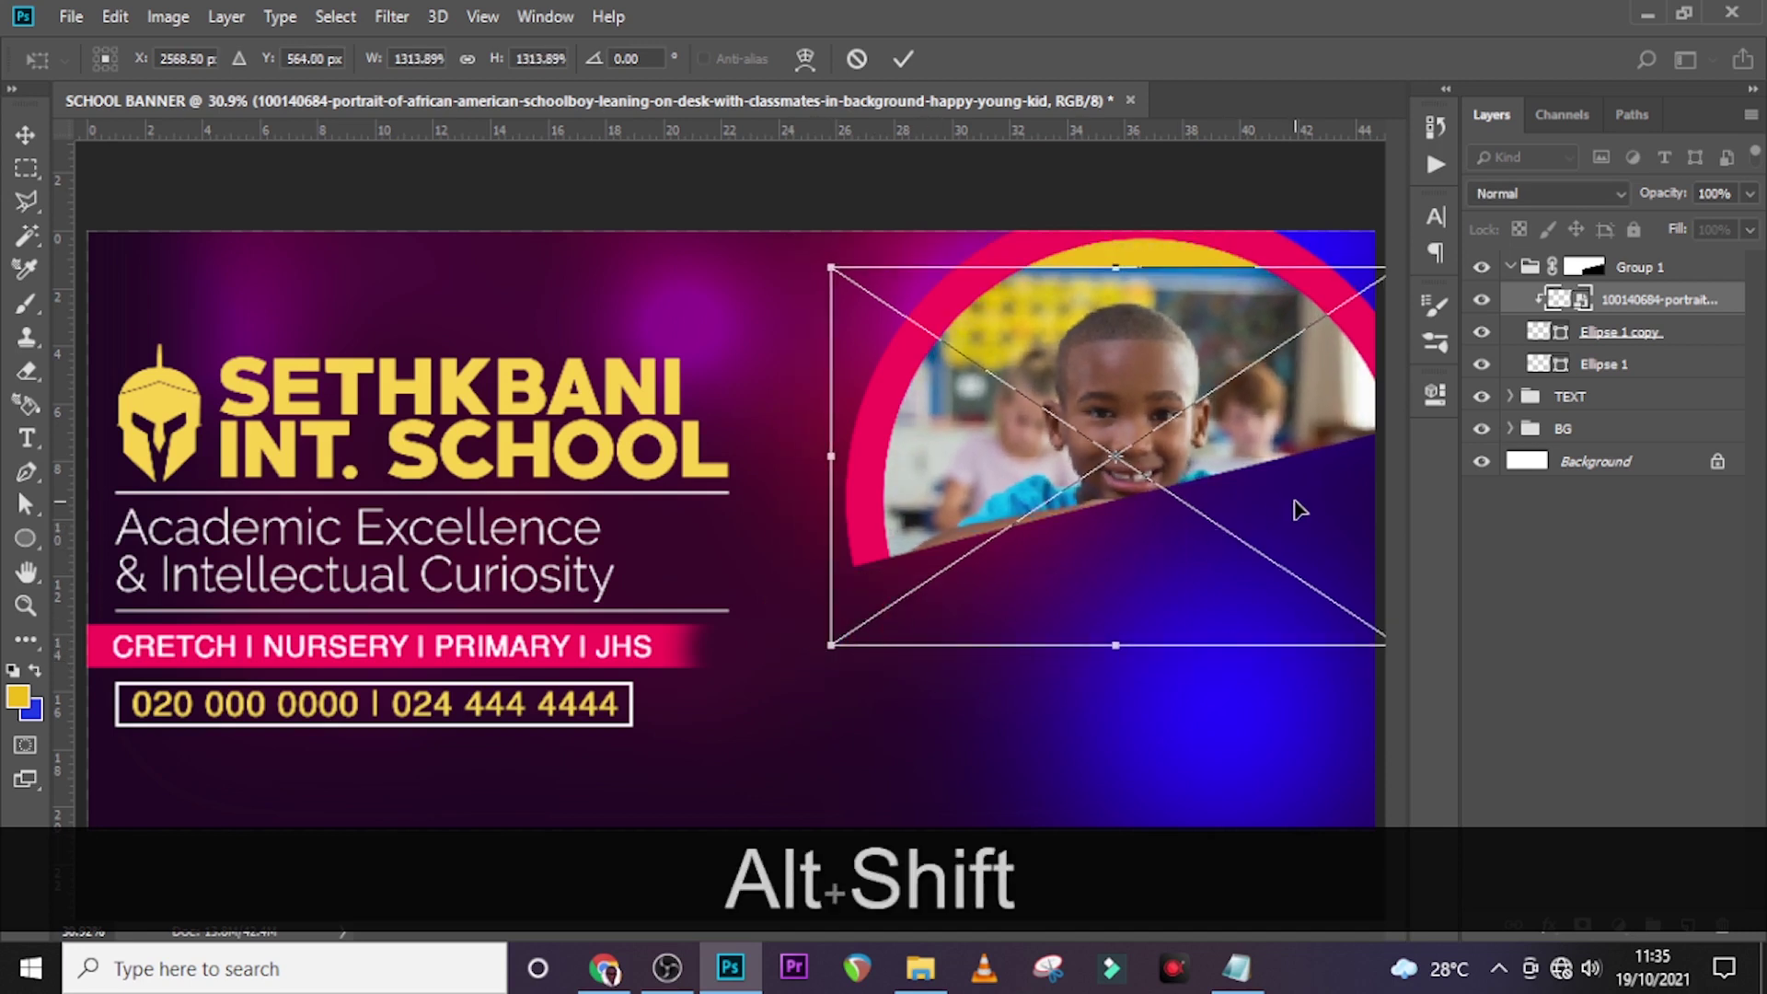
pyautogui.moveTo(1294, 505); pyautogui.dragTo(1304, 463)
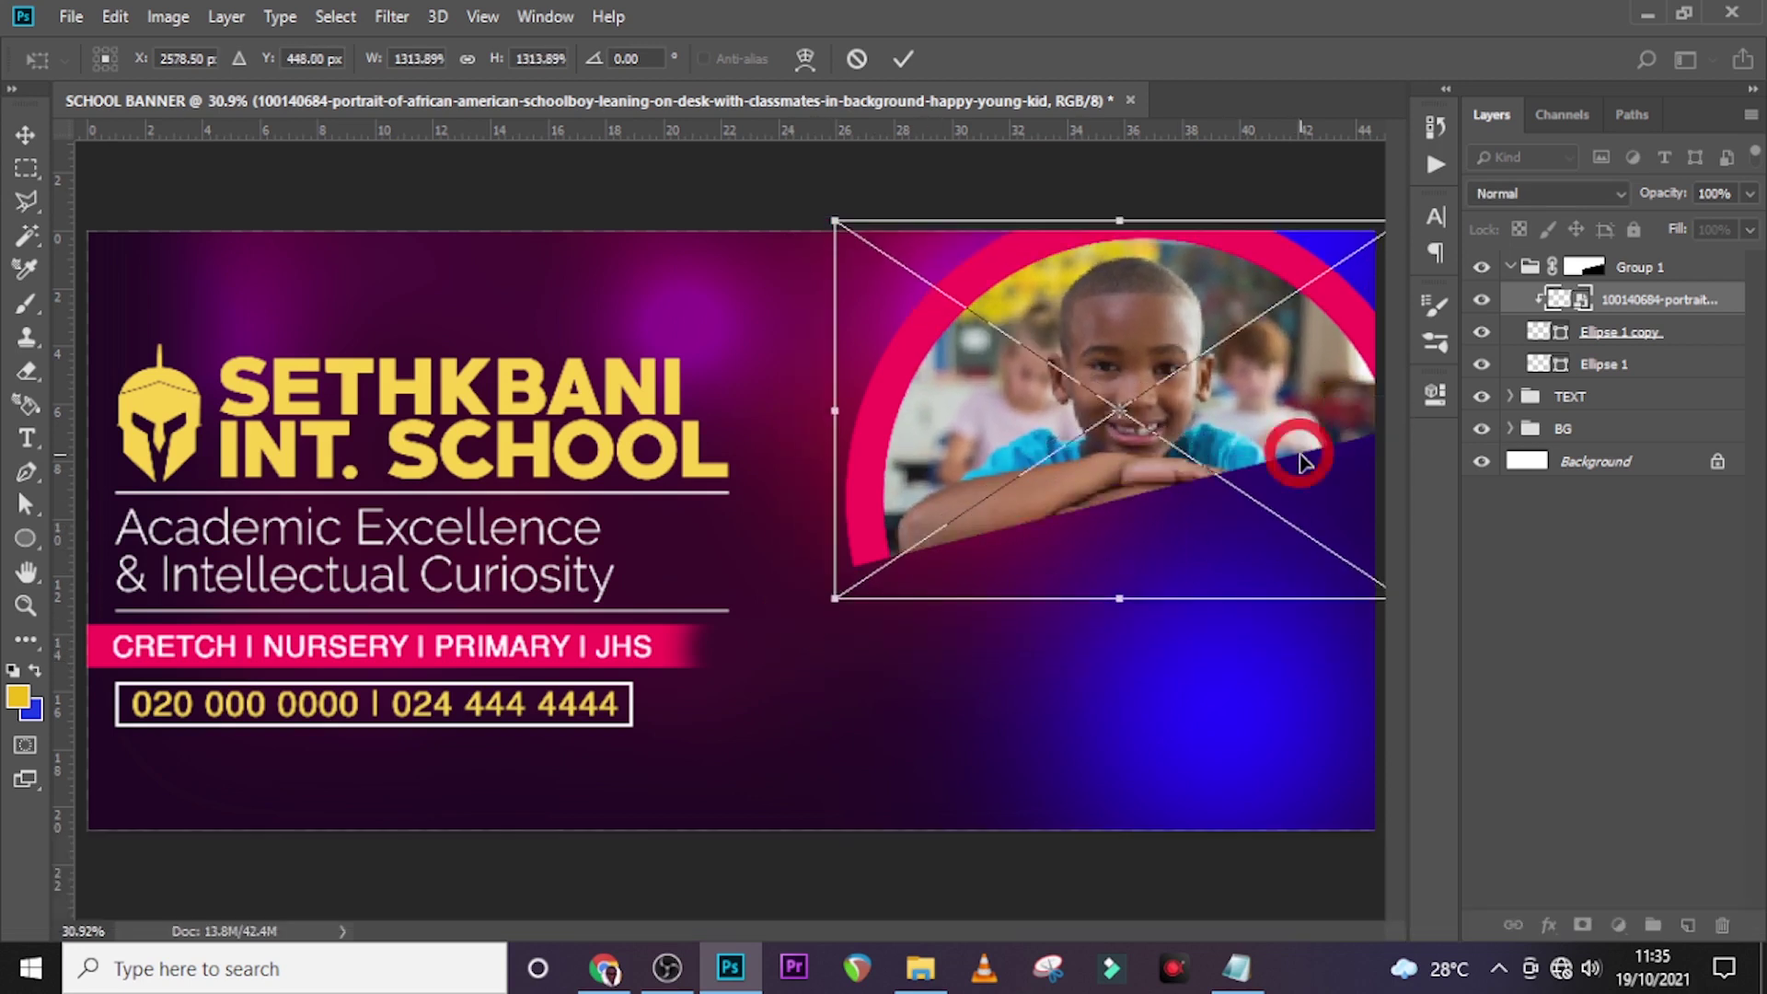
pyautogui.press('Return')
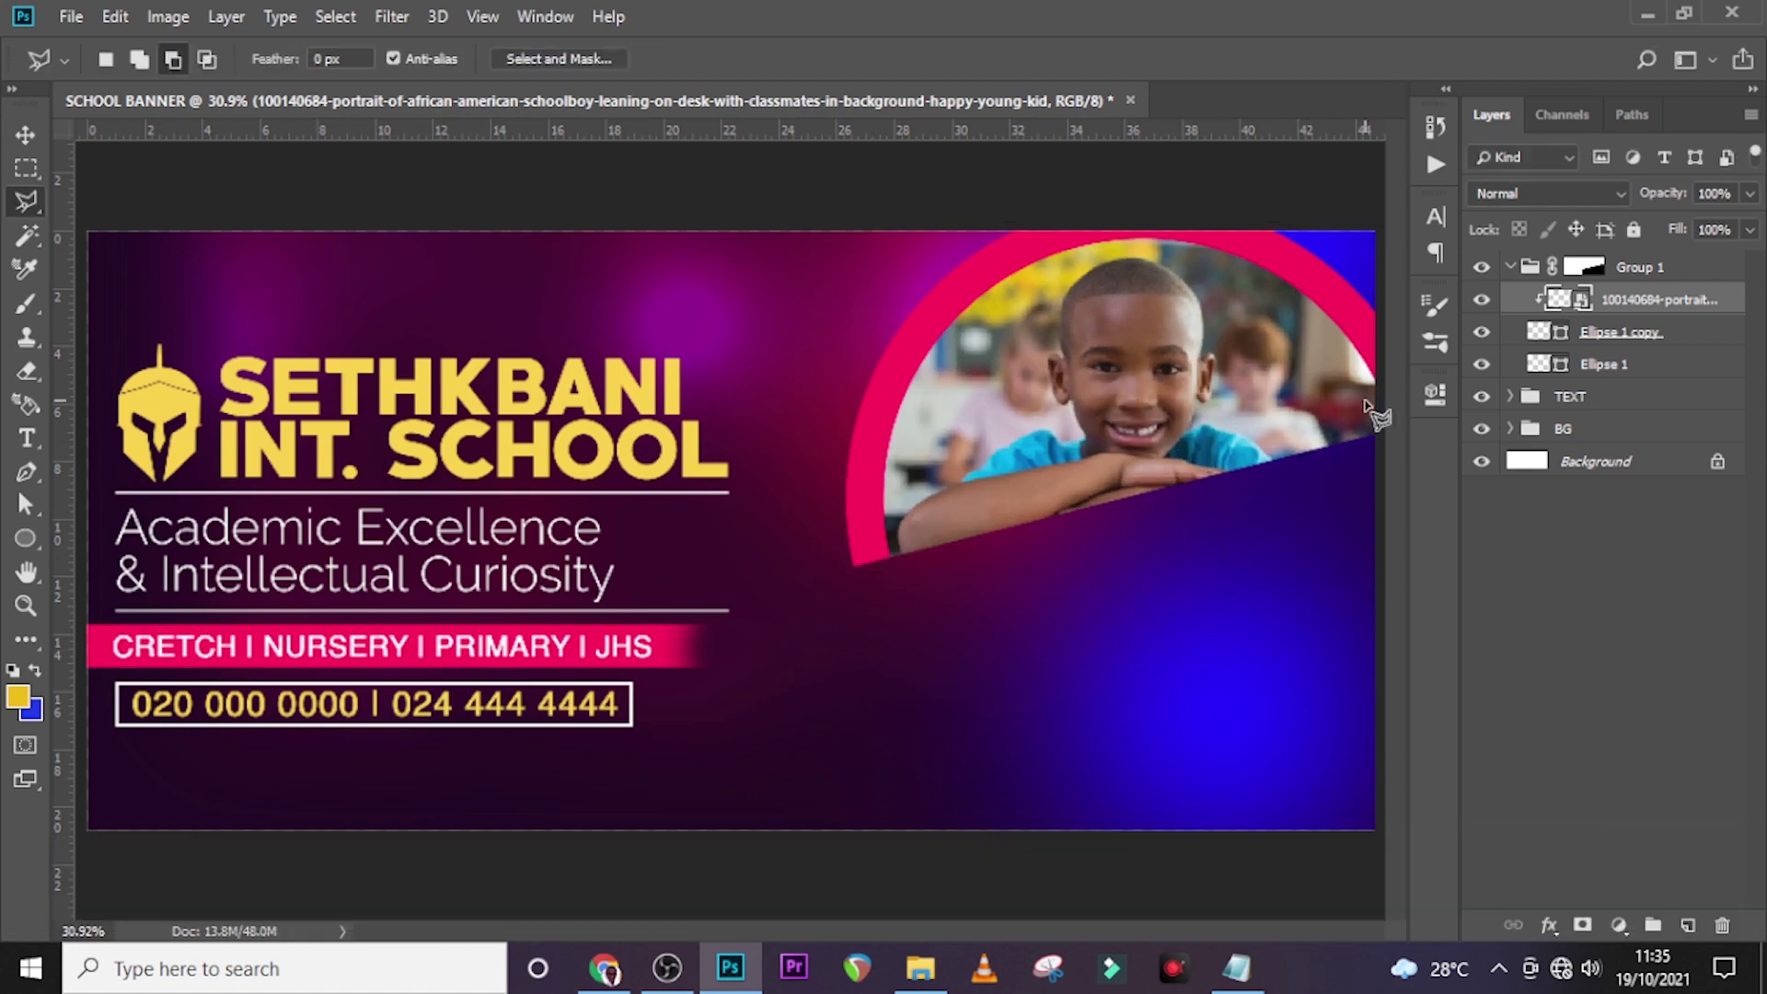
# Step: Duplicate Ellipse 1 and scale the copy to about 56.5%, placed at the banner's upper-right corner behind the photo circle
pyautogui.click(1592, 371)
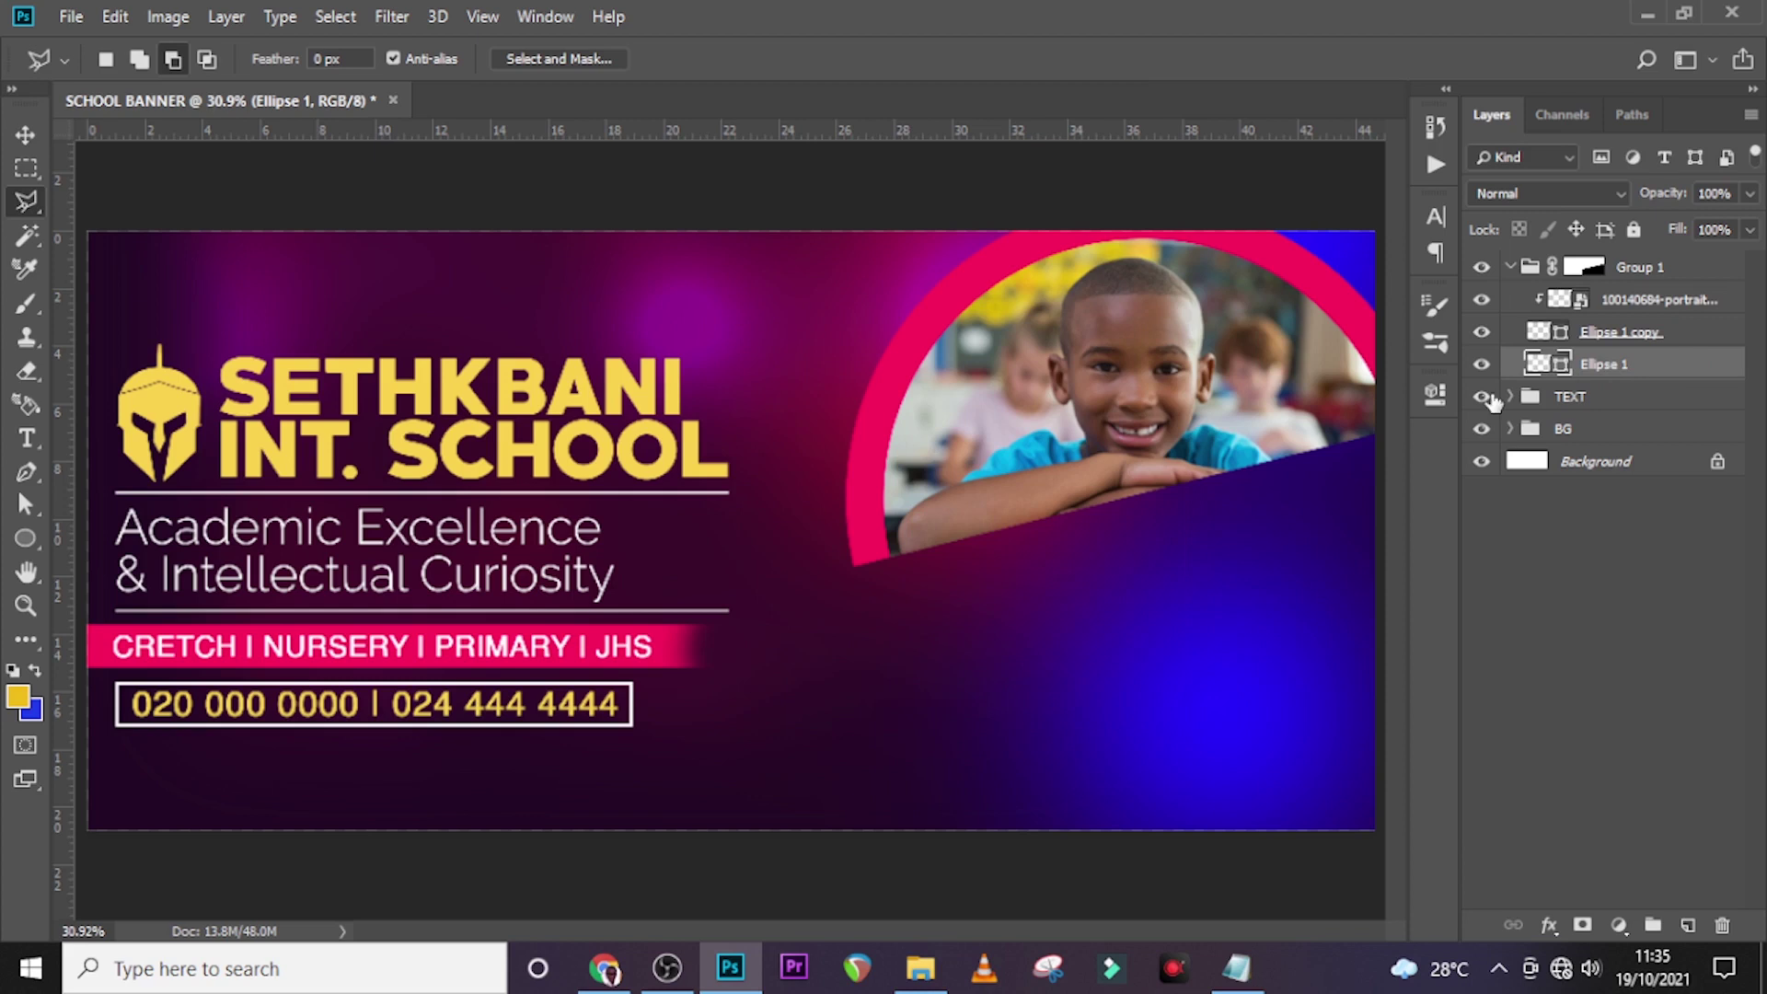
pyautogui.click(1615, 360)
pyautogui.hotkey('ctrl', 'j')
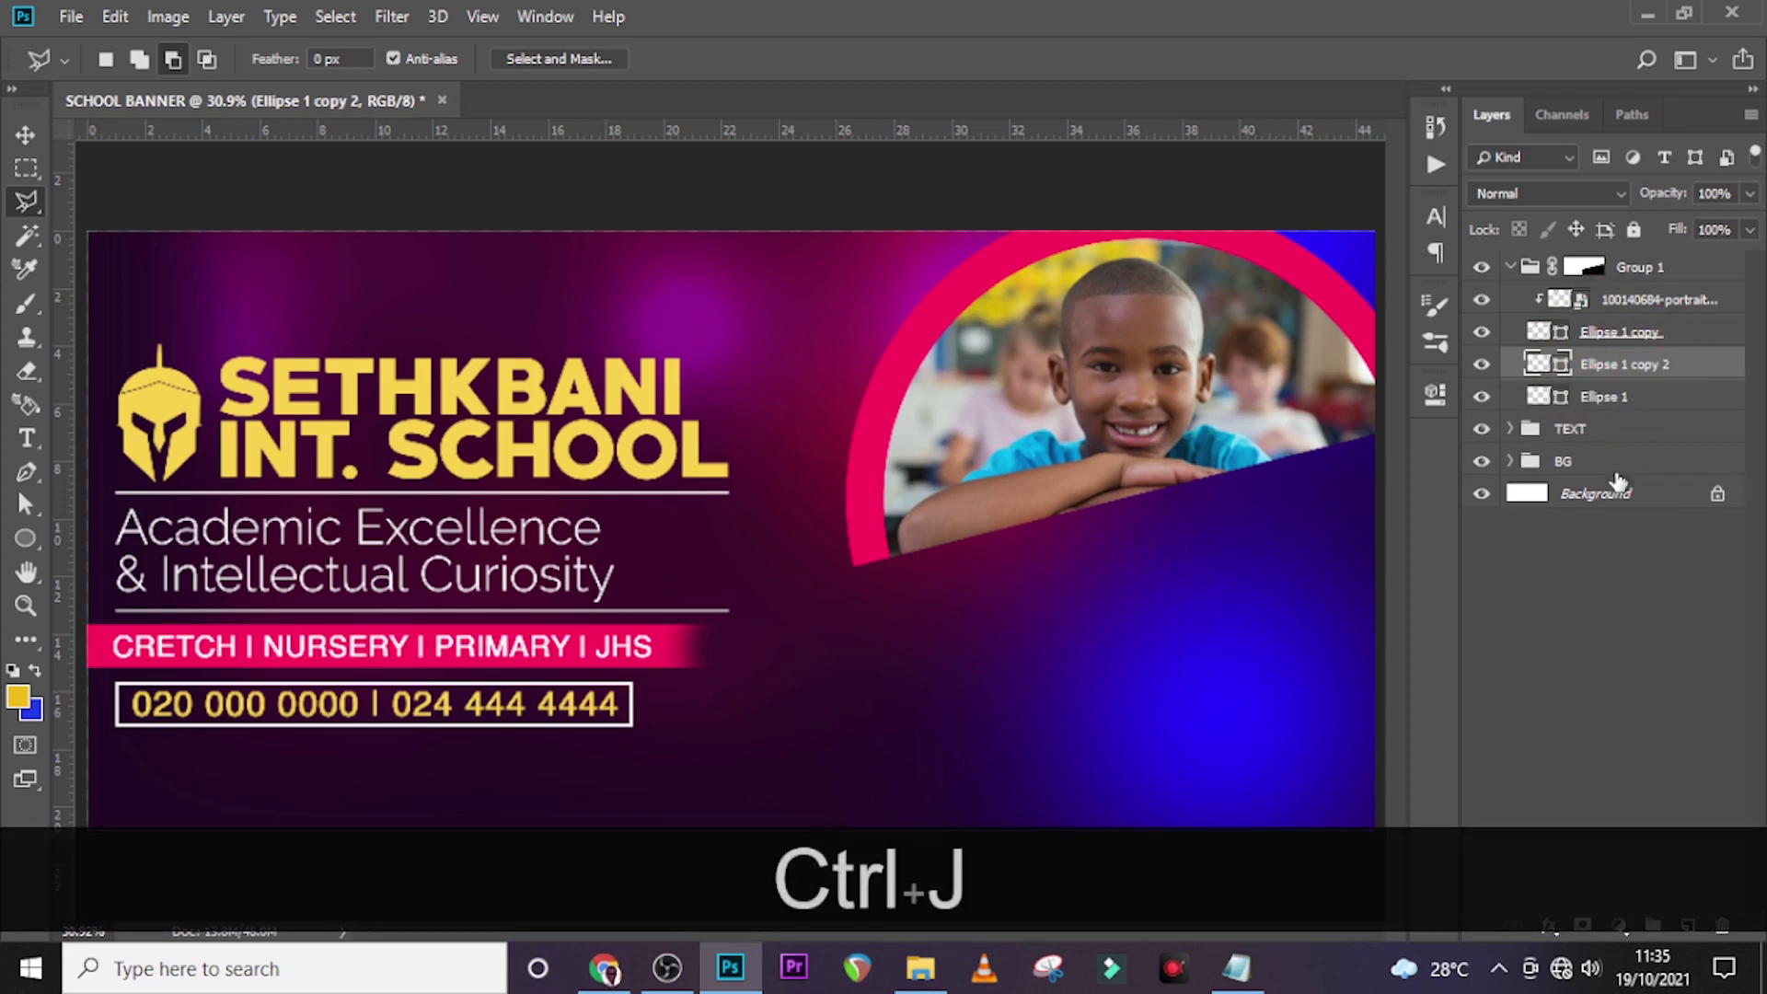
pyautogui.click(1598, 365)
pyautogui.hotkey('ctrl', 't')
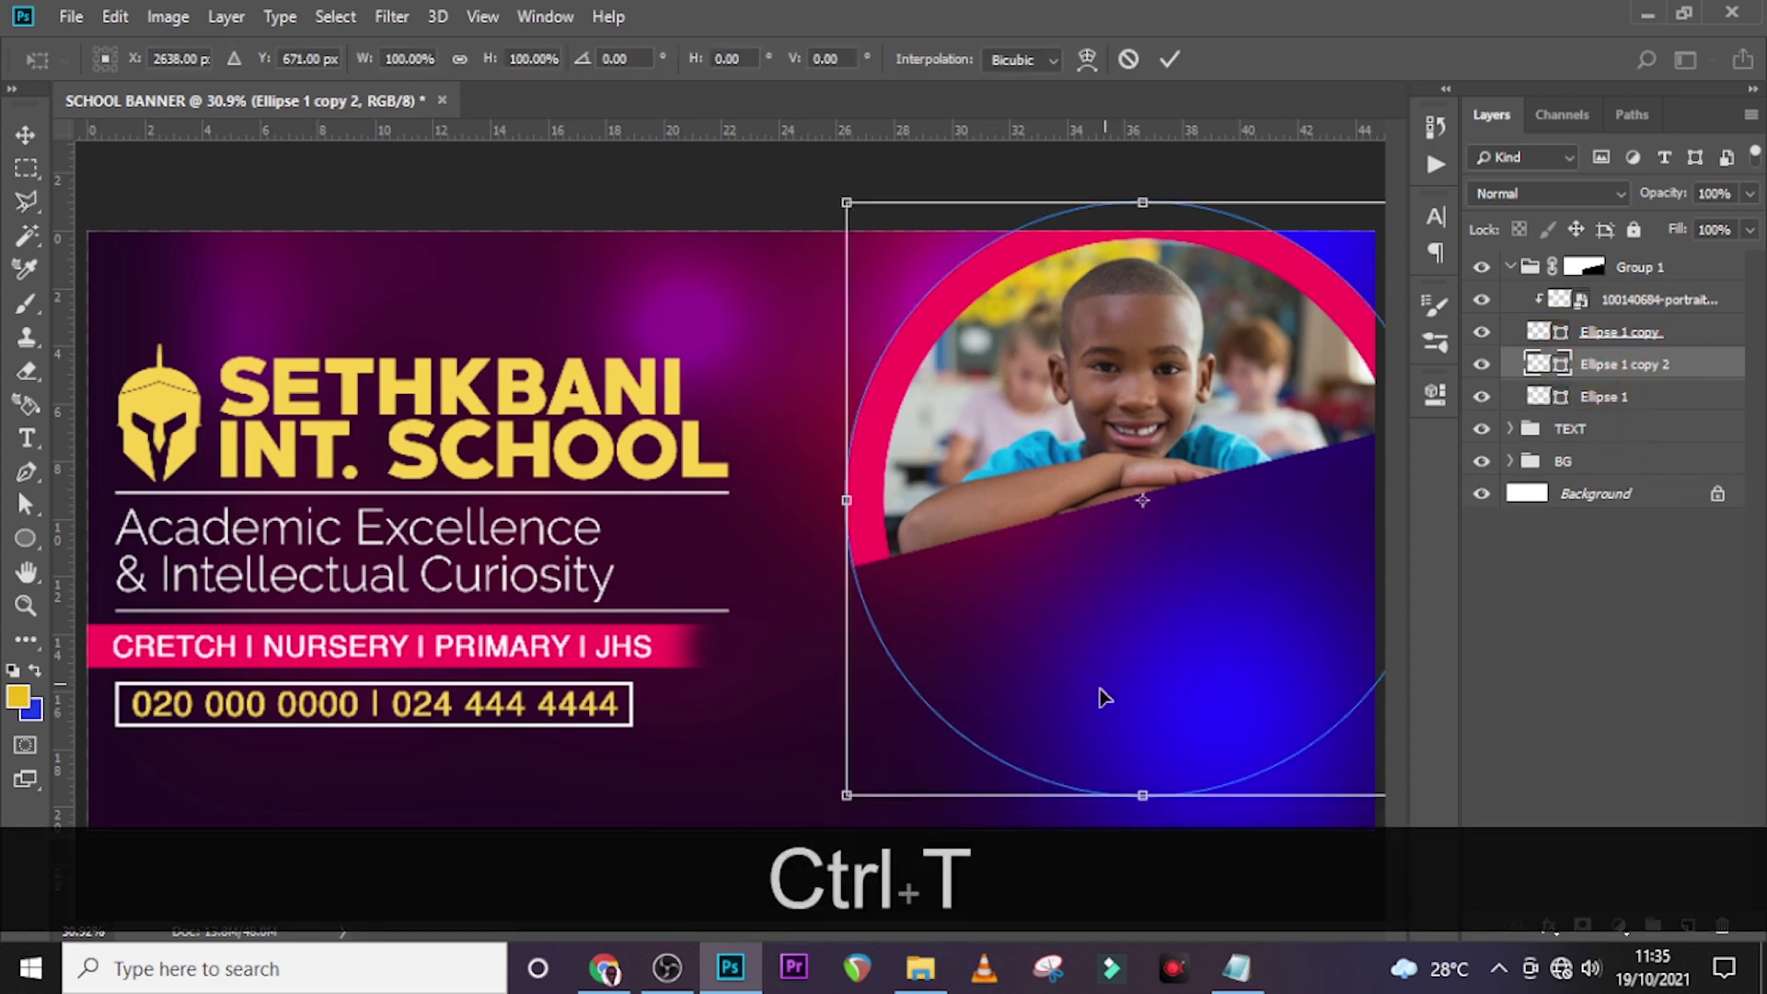
pyautogui.moveTo(848, 799); pyautogui.dragTo(1210, 354)
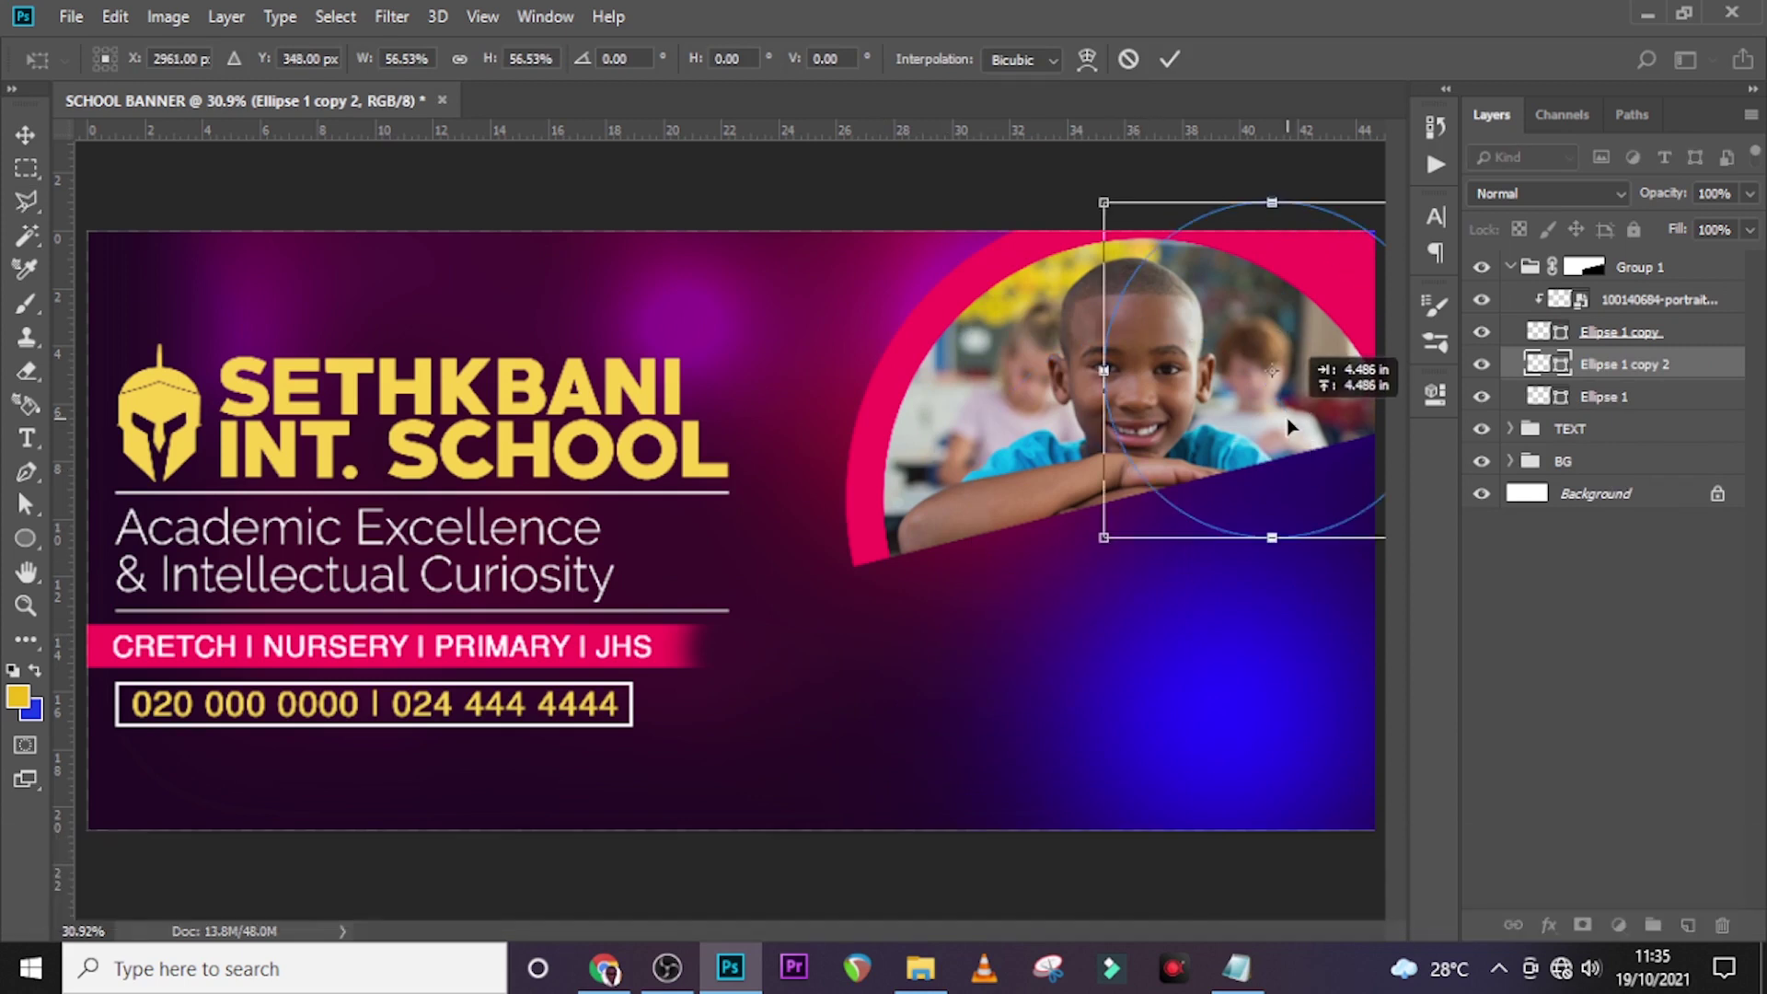
pyautogui.press('Return')
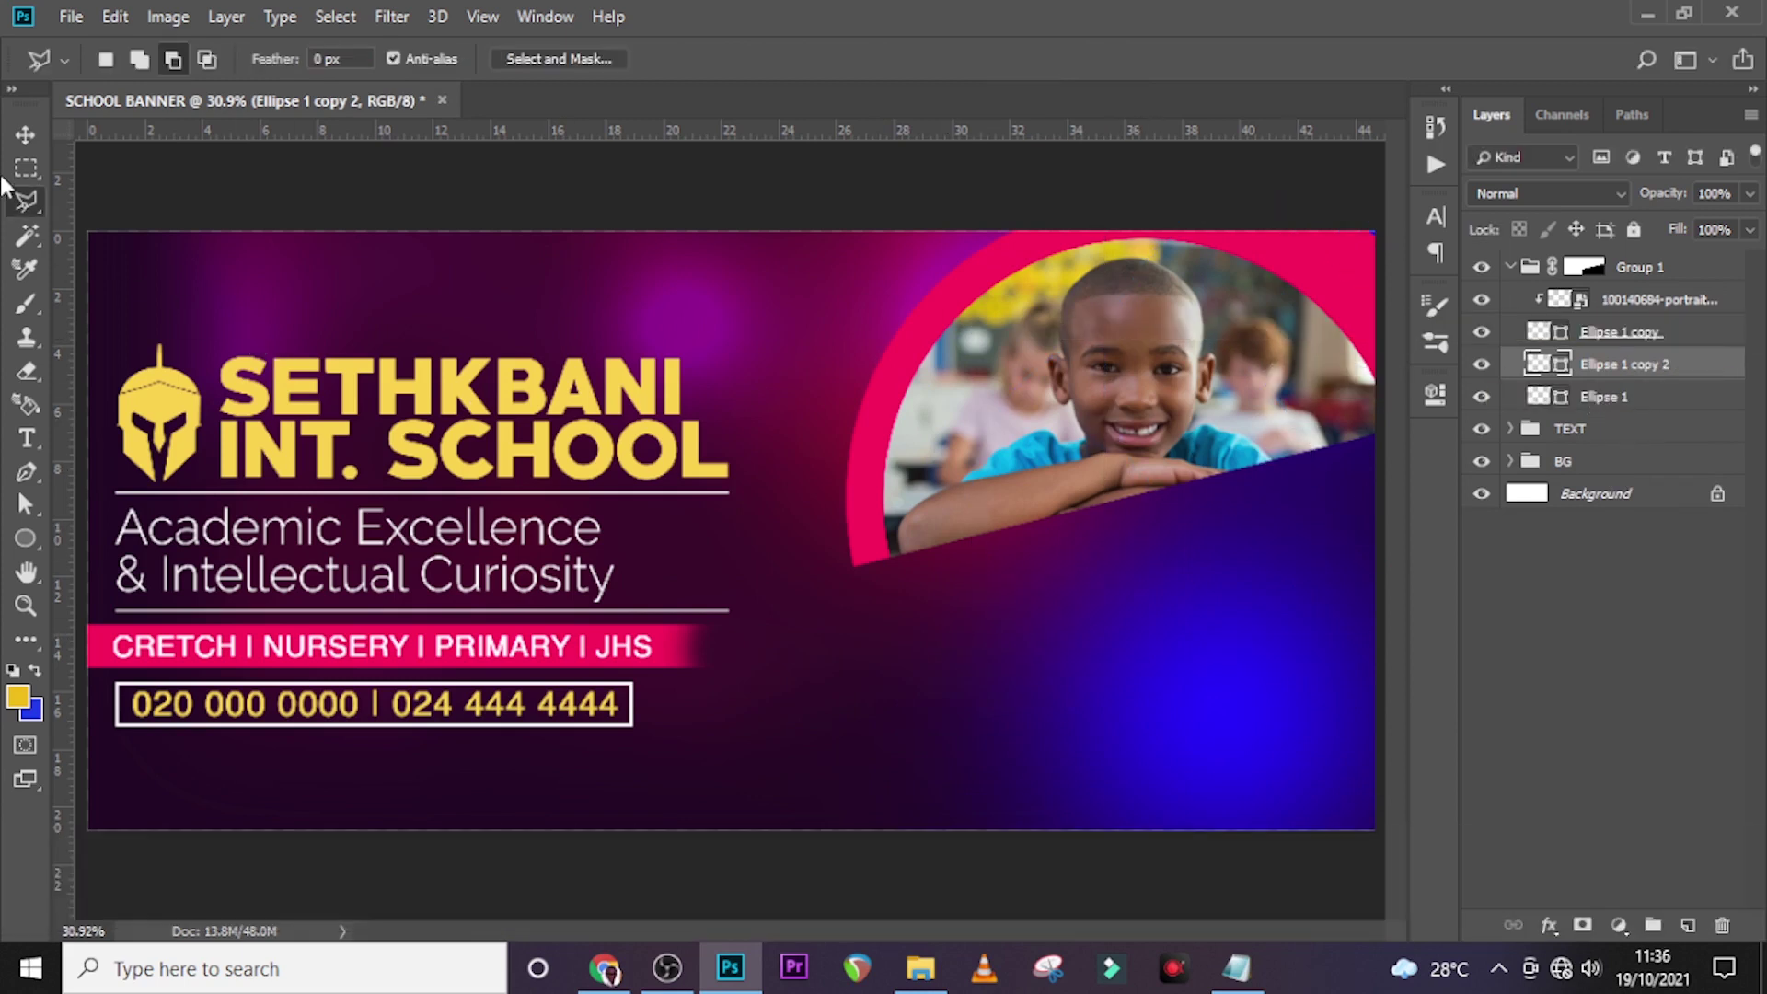
# Step: Move the schoolboy photo, Ellipse 1 copy and Ellipse 1 together slightly left and down, leaving the smaller circle in place
pyautogui.click(25, 138)
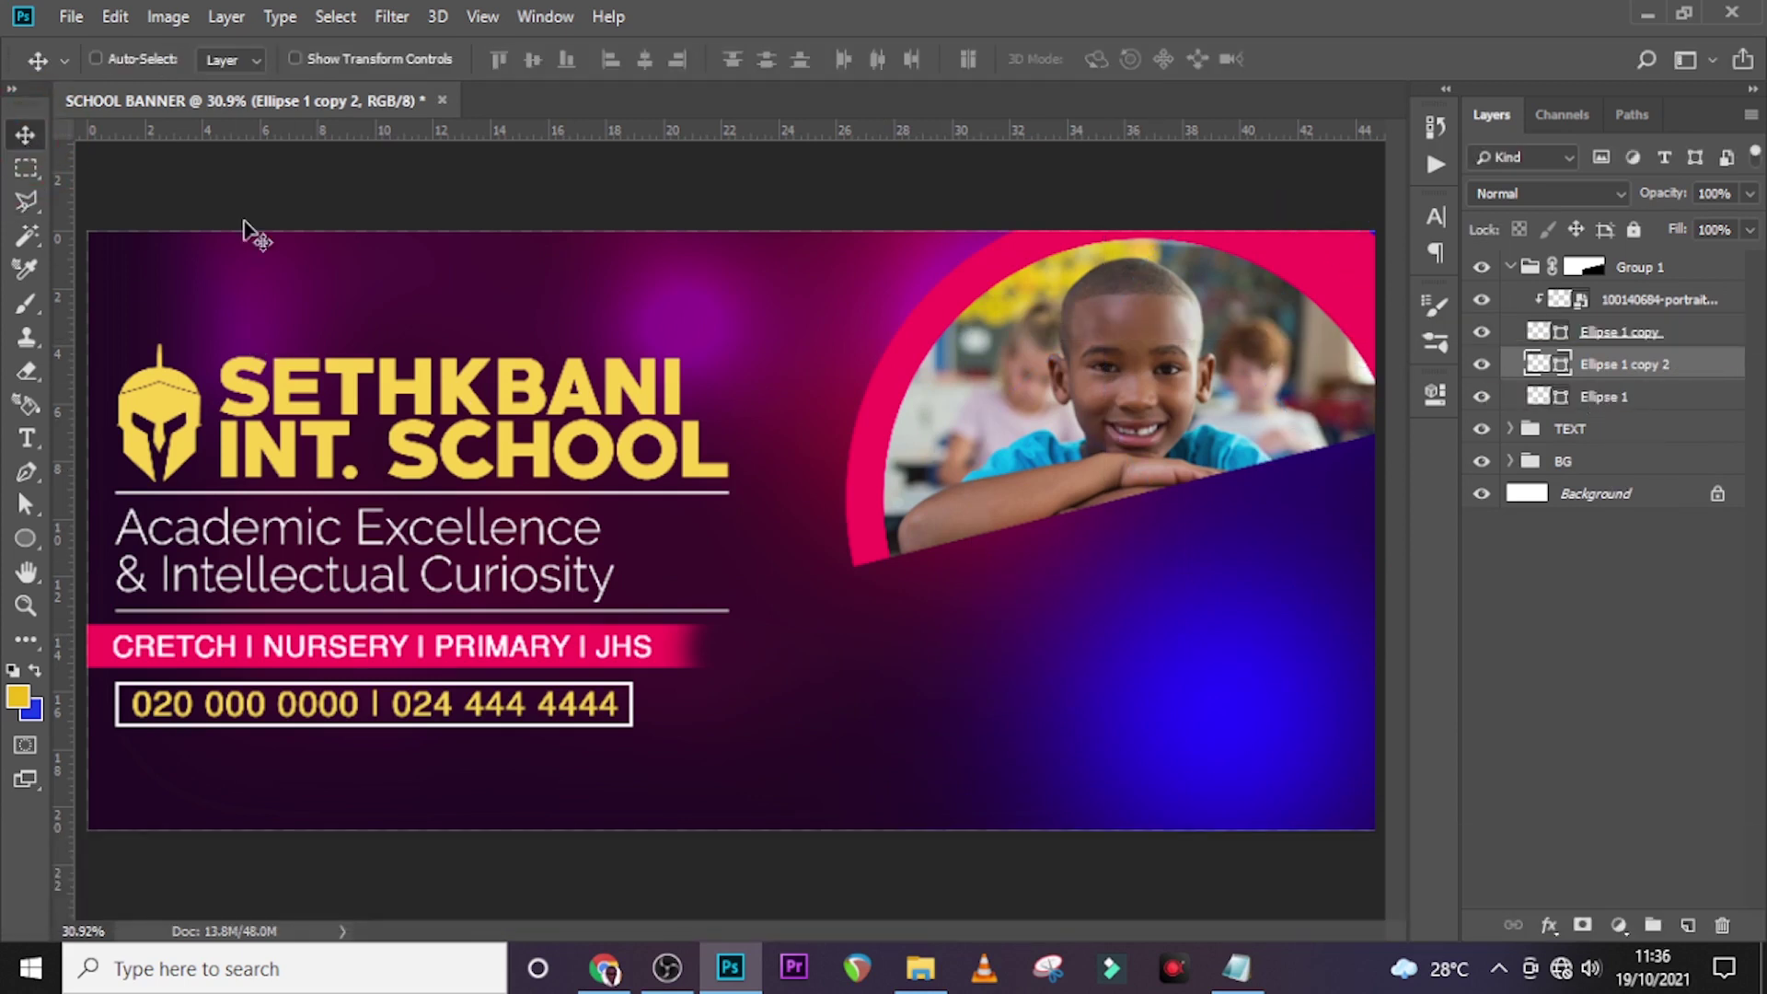
pyautogui.click(1601, 397)
pyautogui.keyDown('ctrl'); pyautogui.click(1620, 365); pyautogui.keyUp('ctrl')
pyautogui.keyDown('ctrl'); pyautogui.click(1615, 331); pyautogui.keyUp('ctrl')
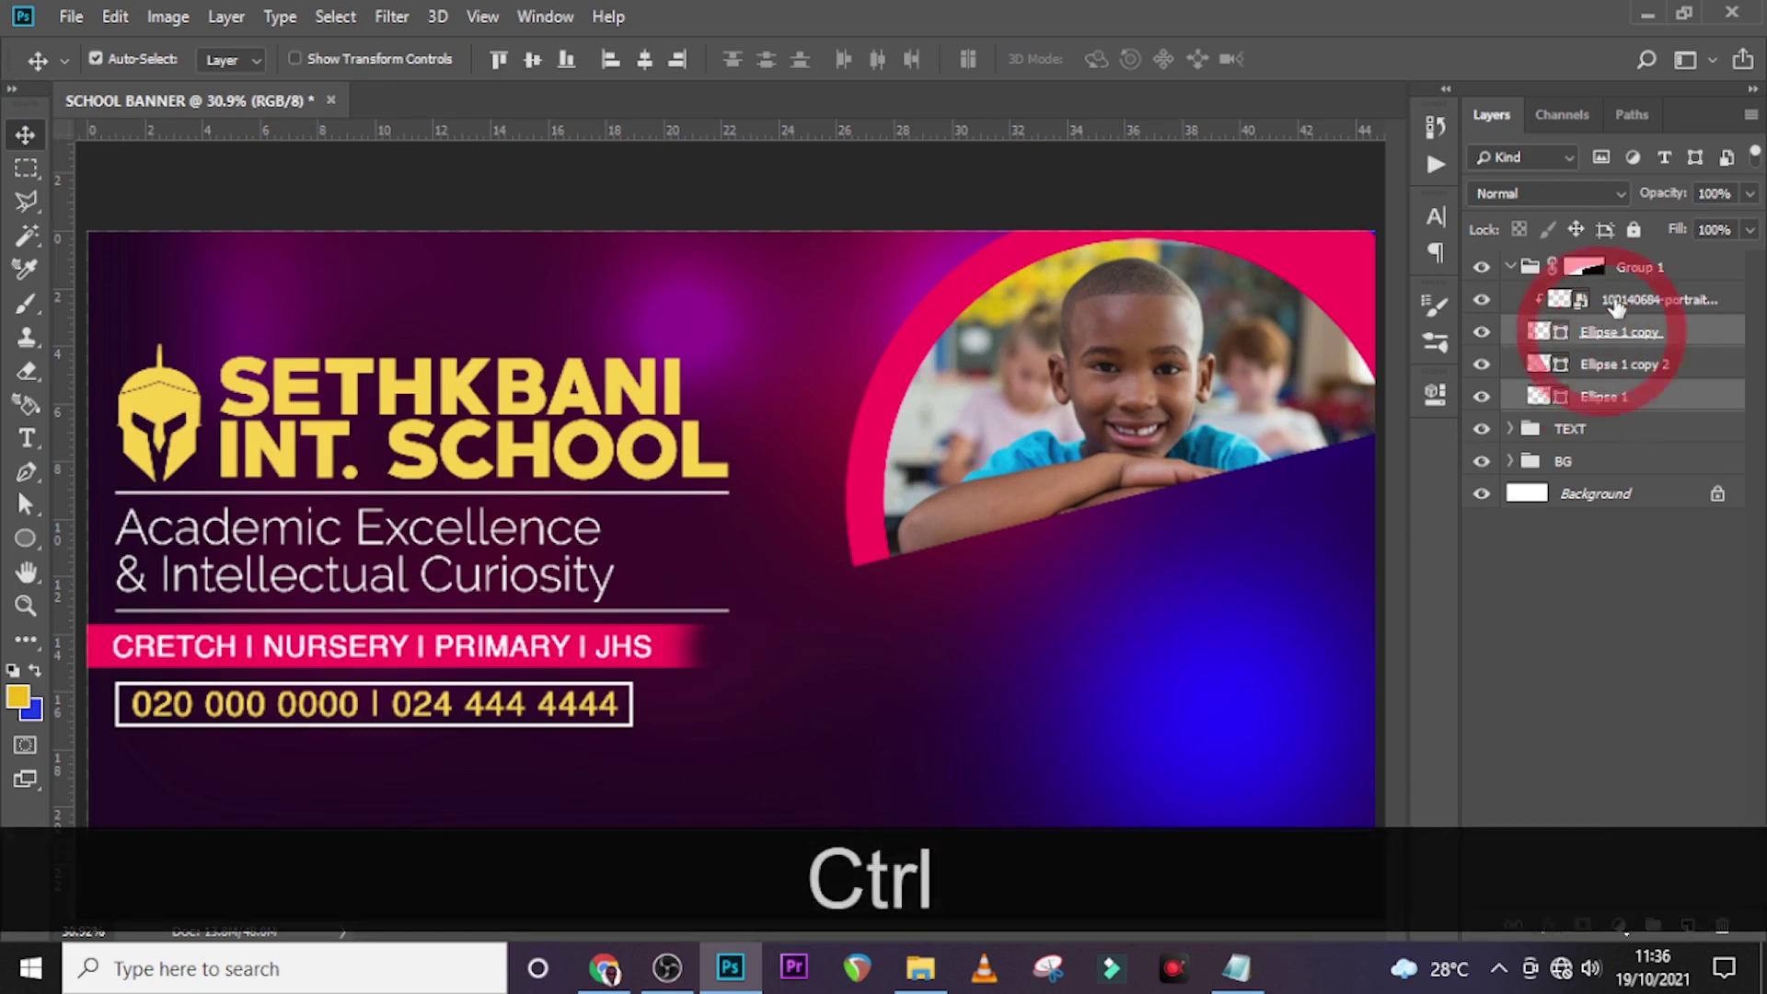
pyautogui.keyDown('ctrl'); pyautogui.click(1616, 304); pyautogui.keyUp('ctrl')
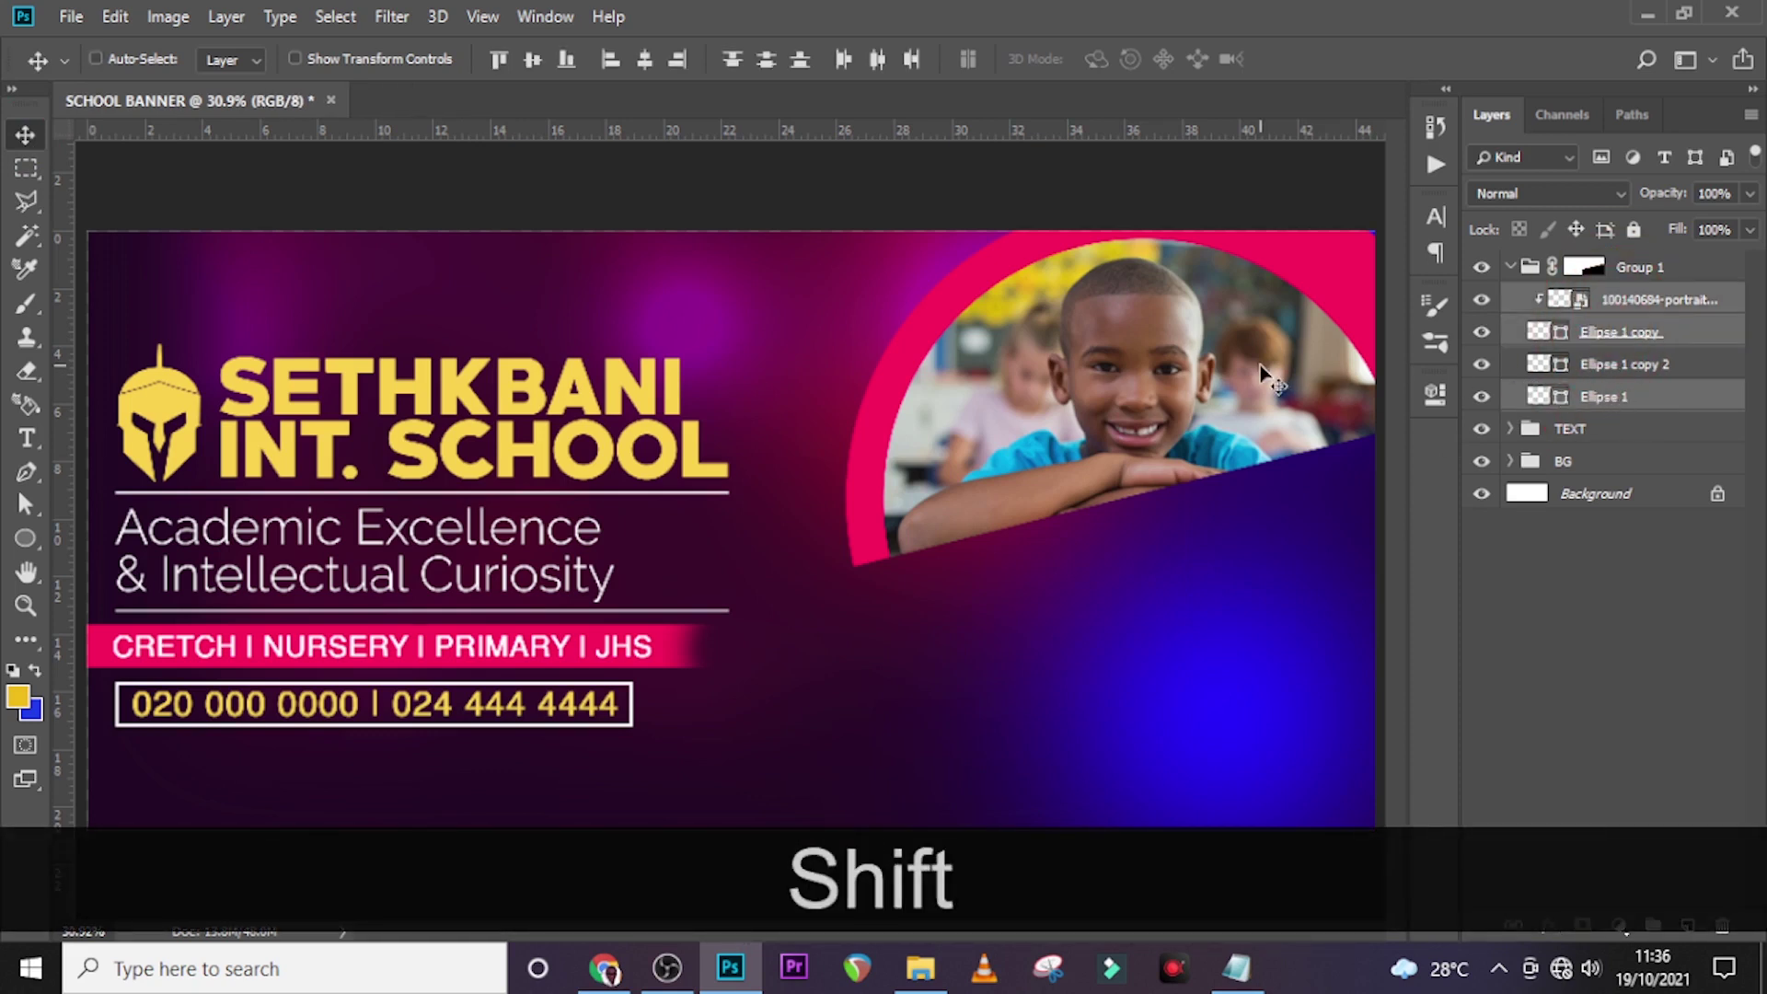
pyautogui.moveTo(1260, 364); pyautogui.dragTo(1208, 390)
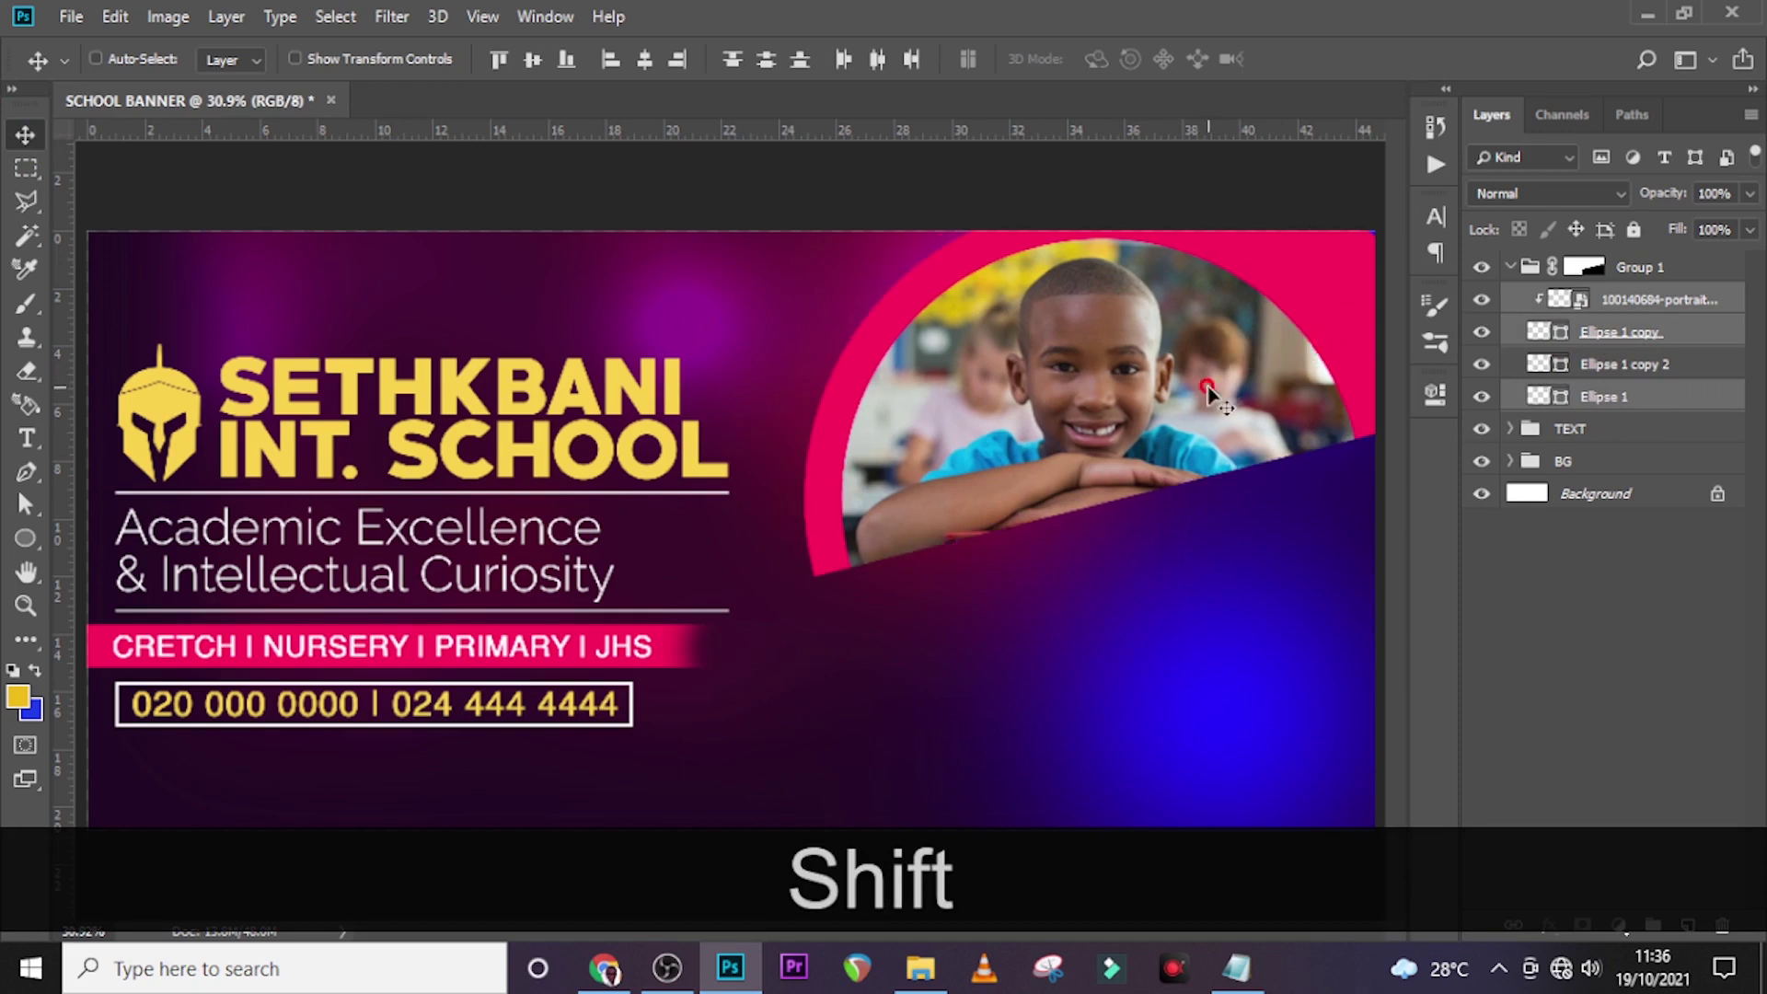
# Step: Recolor the smaller circle, Ellipse 1 copy 2, with a grey sampled from the canvas
pyautogui.click(1598, 366)
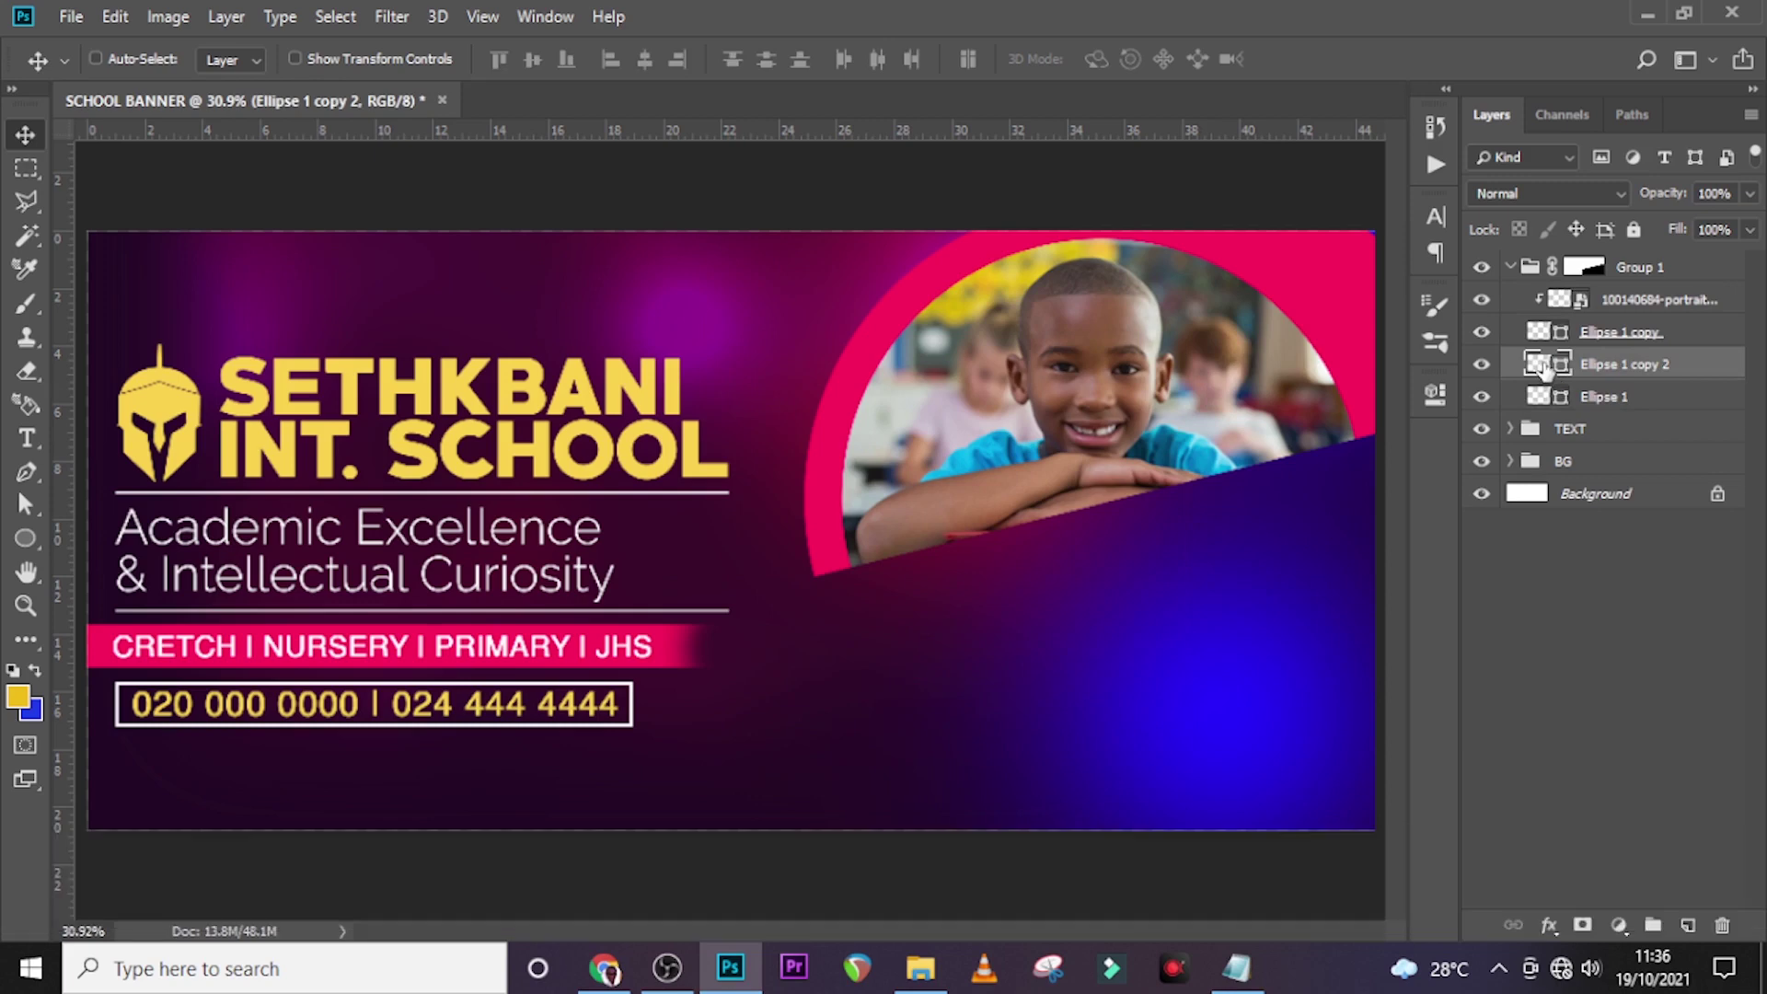
pyautogui.doubleClick(1539, 365)
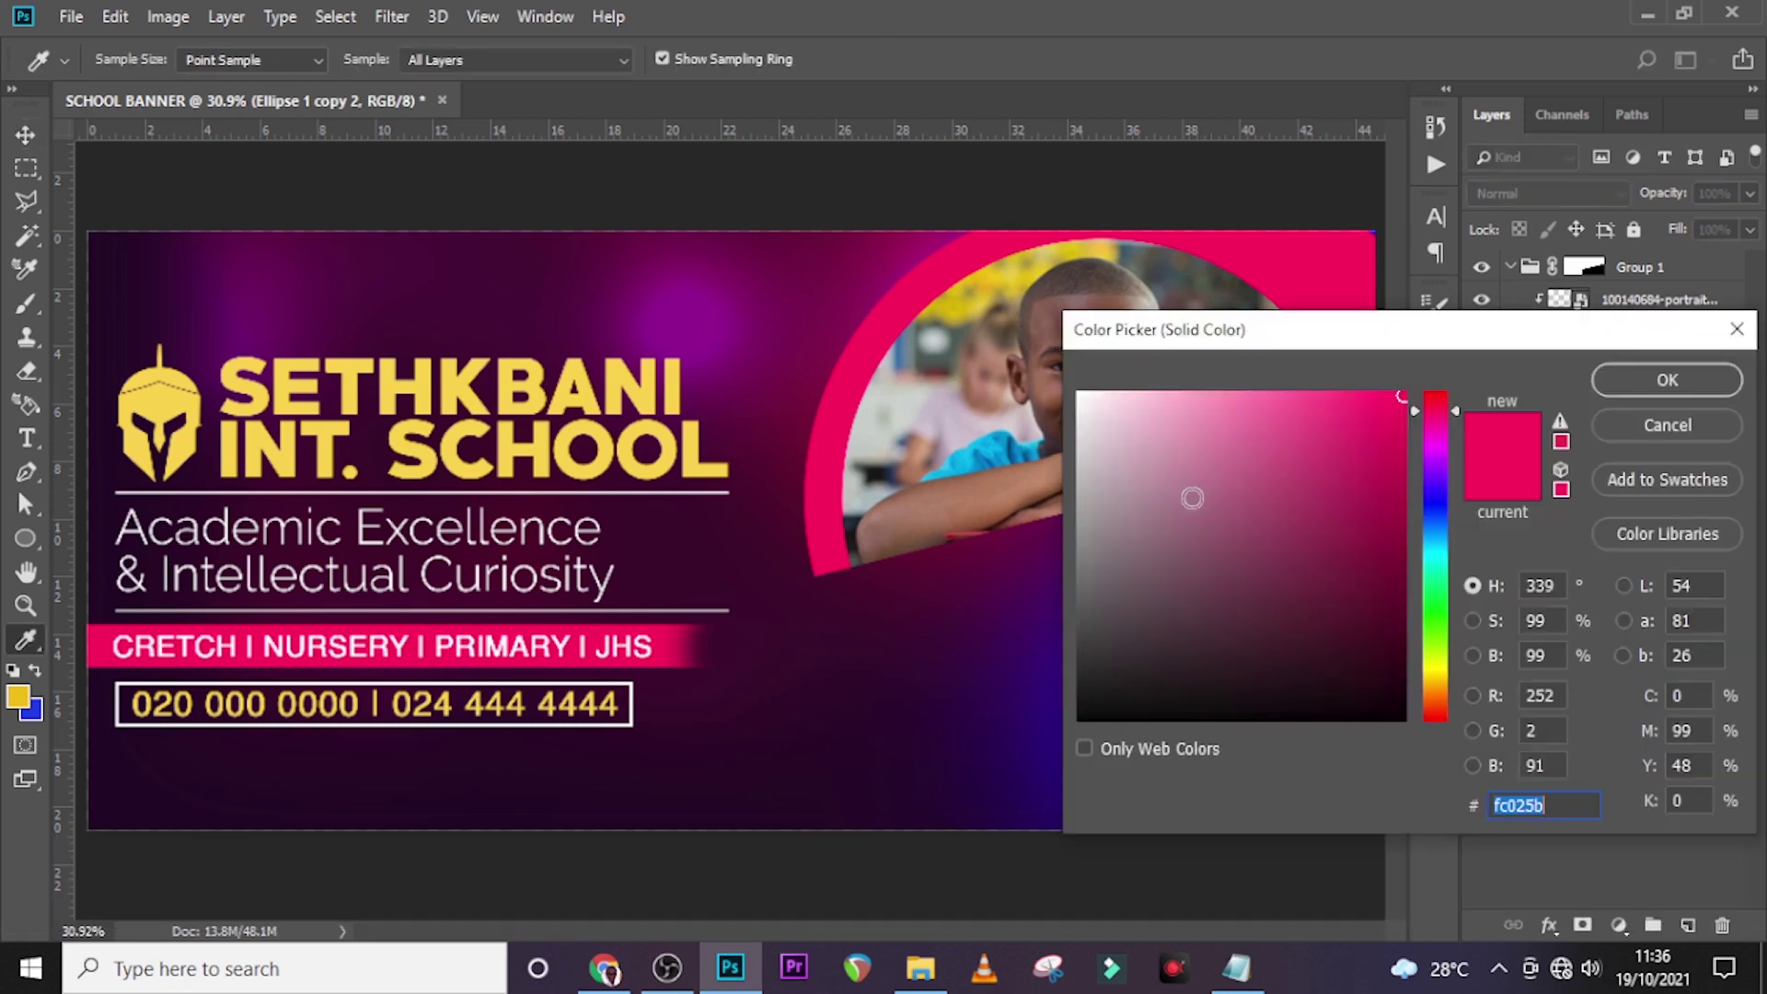
pyautogui.click(1065, 512)
pyautogui.click(1642, 377)
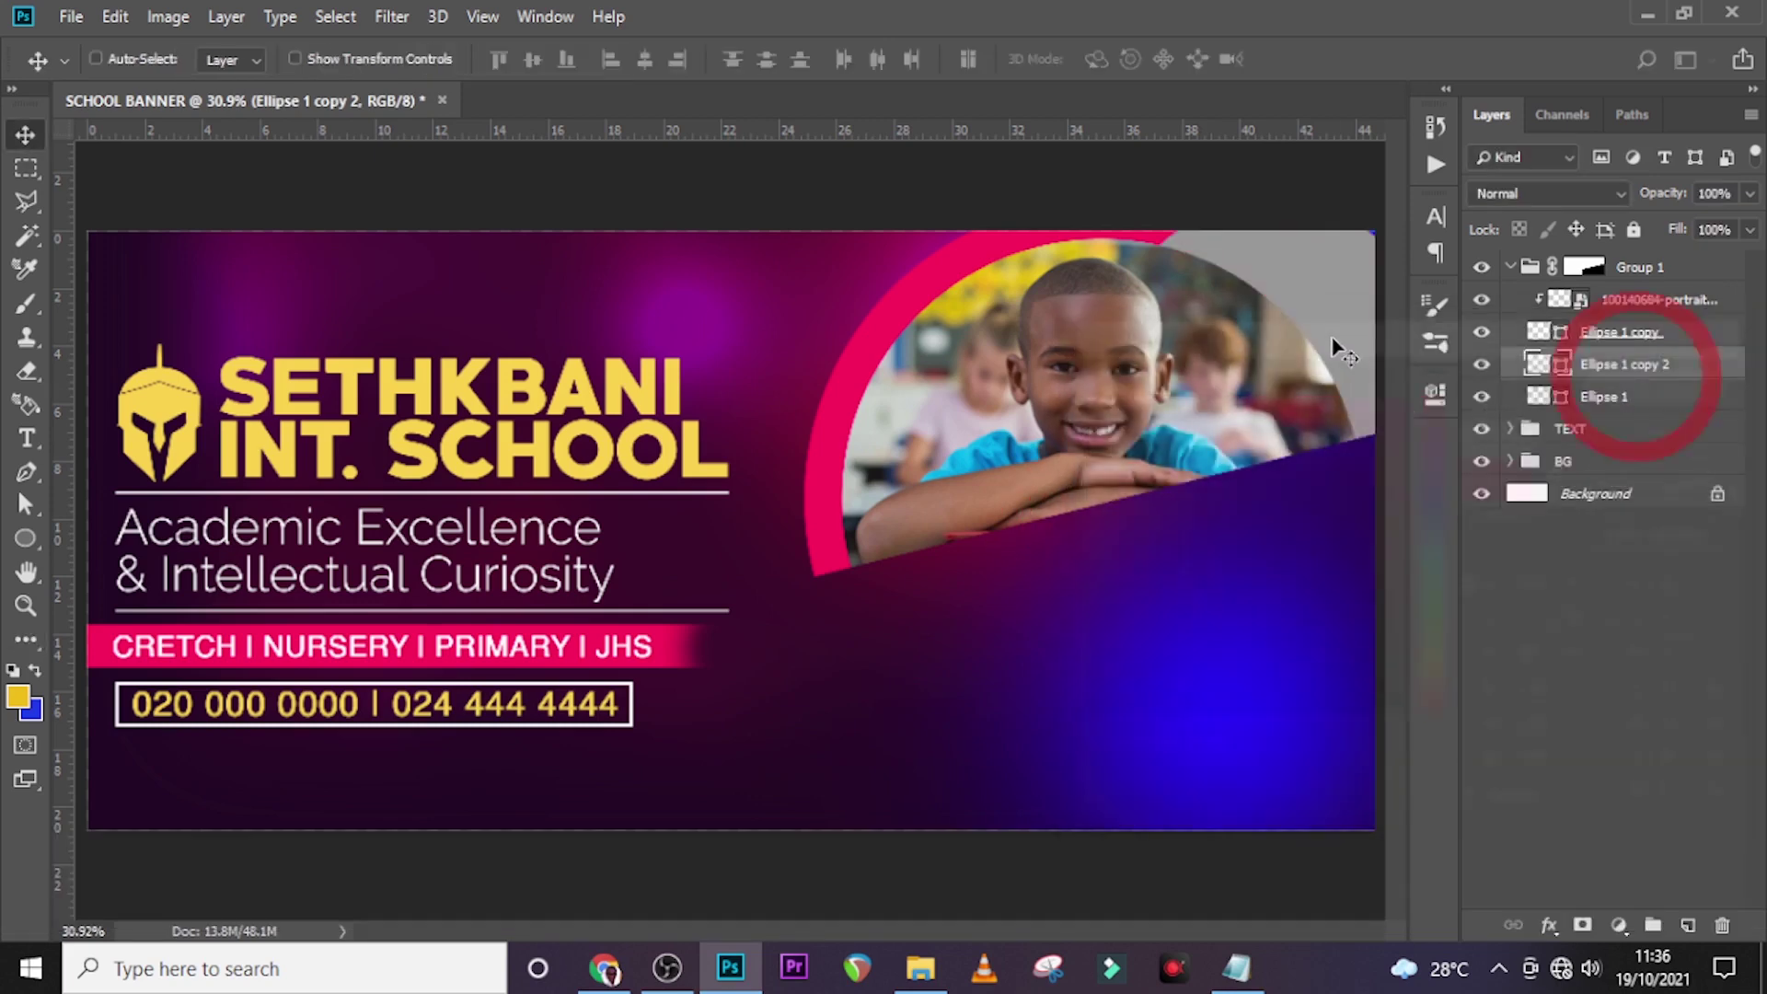
pyautogui.click(920, 968)
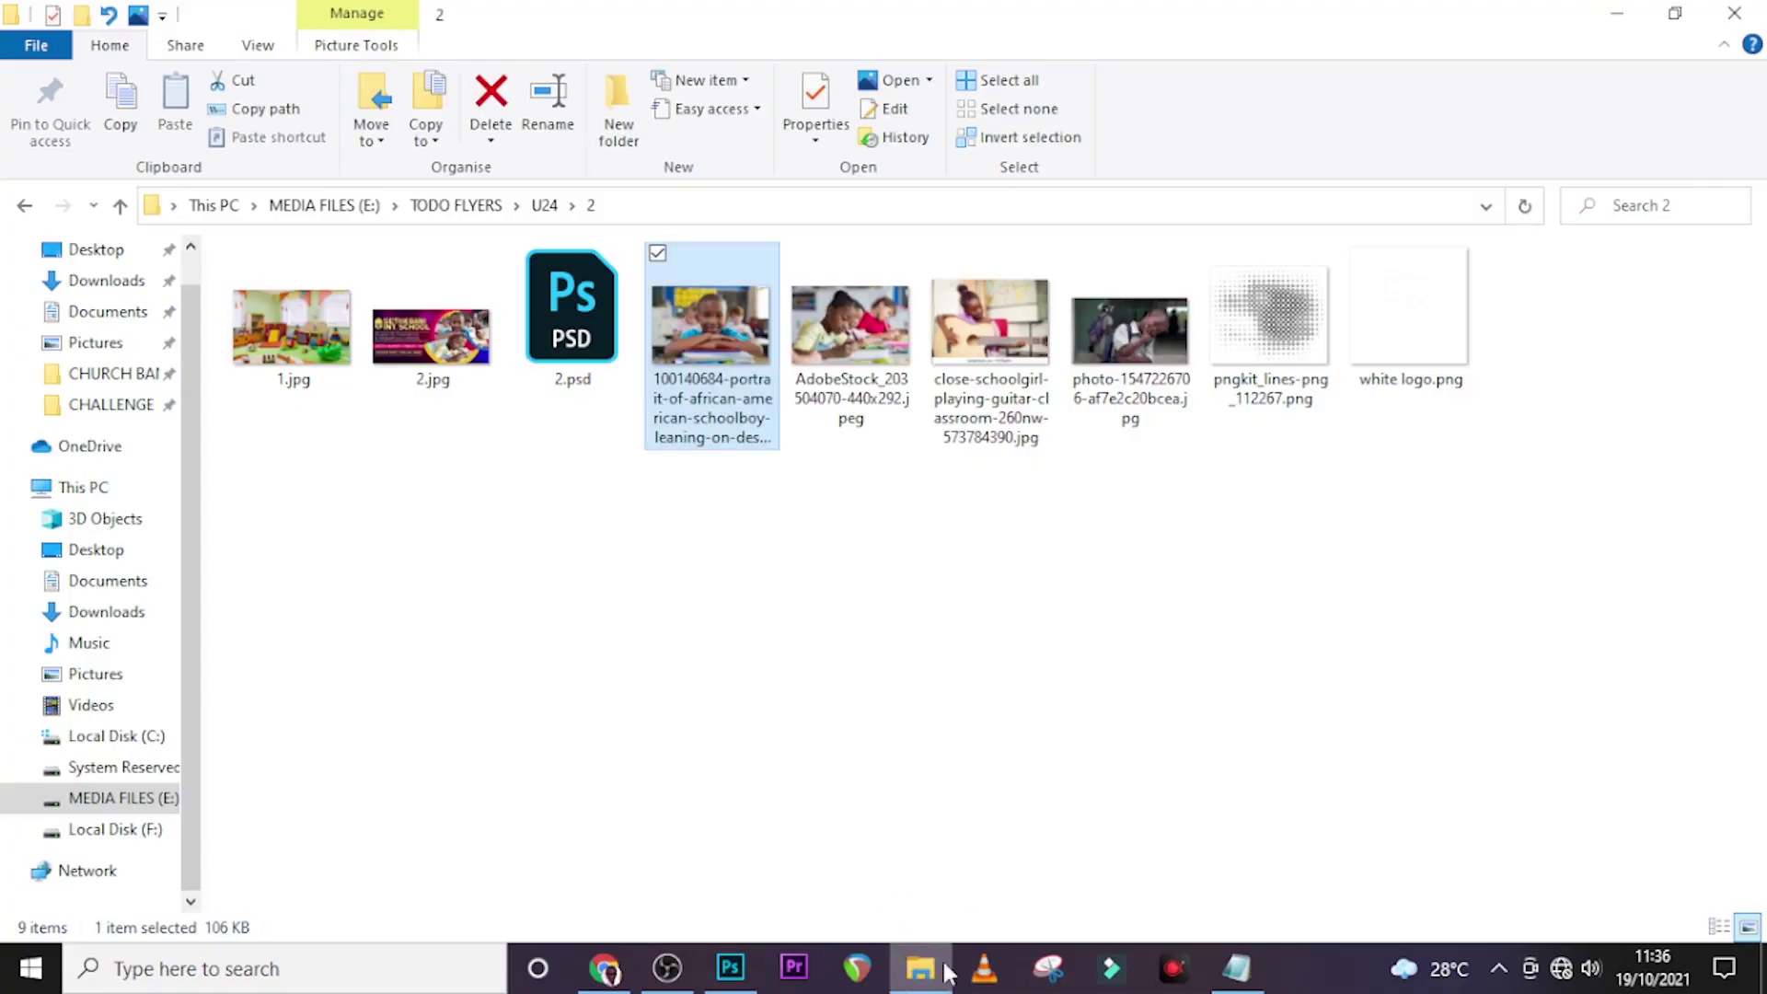
pyautogui.moveTo(1130, 348); pyautogui.dragTo(1109, 530)
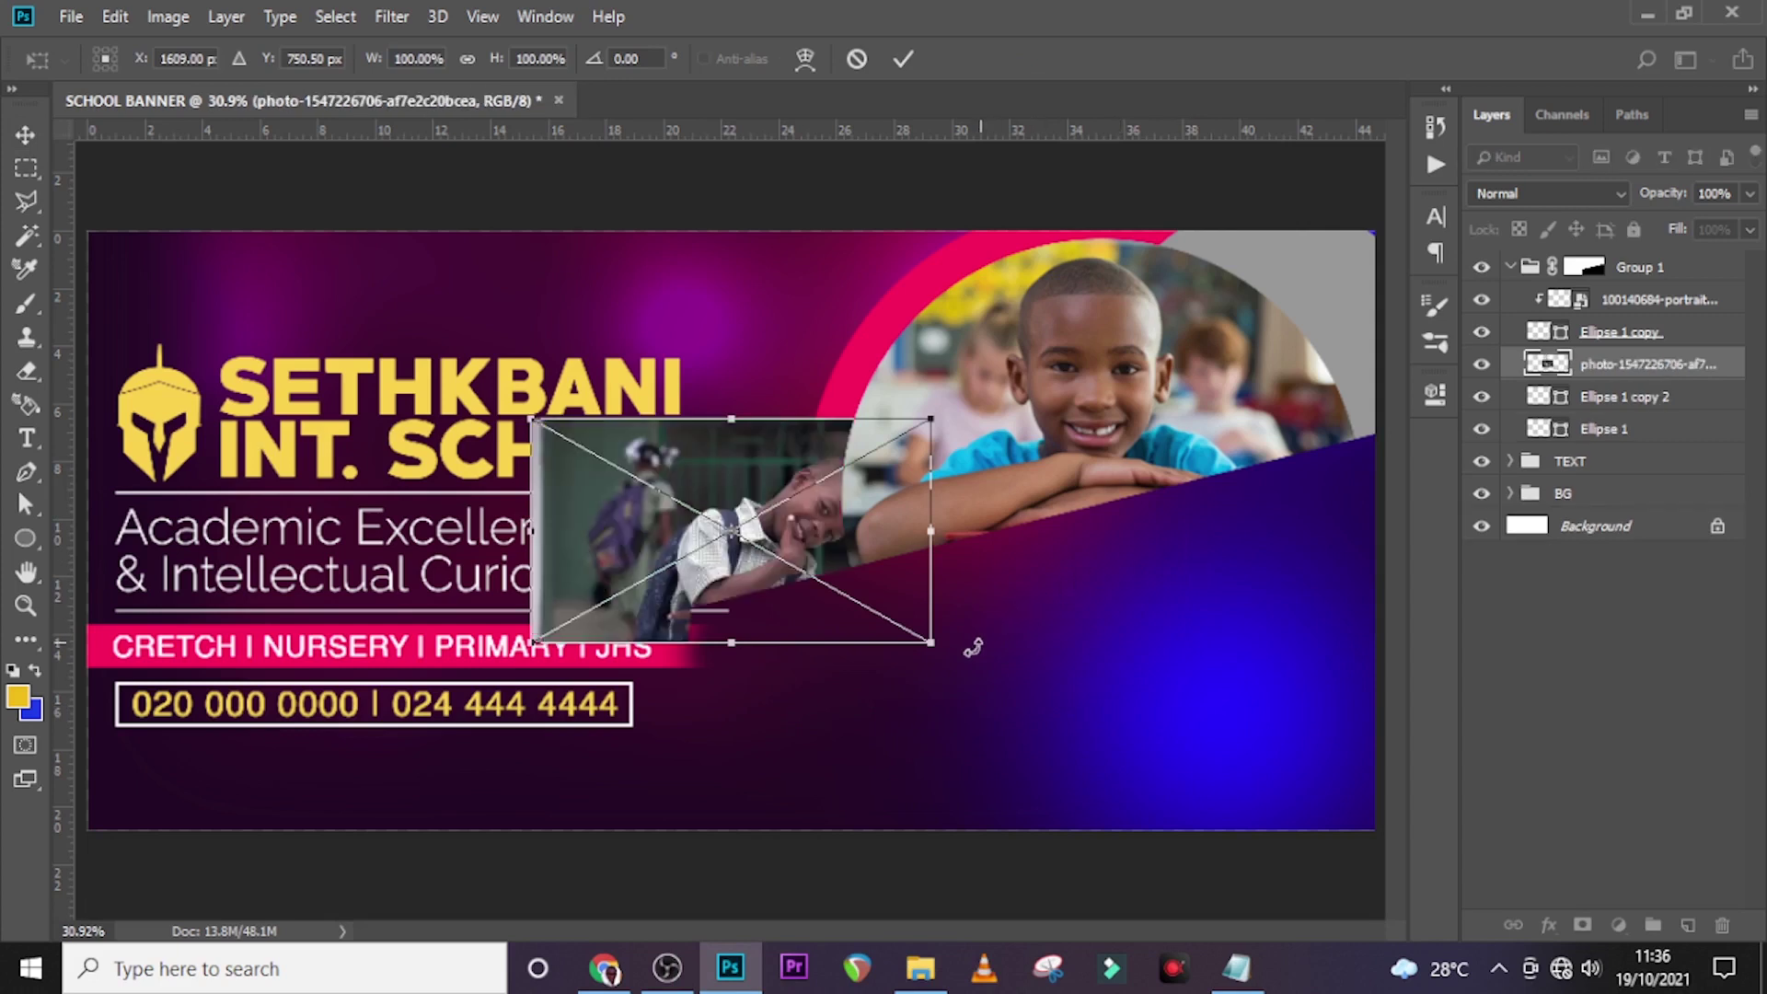
pyautogui.moveTo(878, 590); pyautogui.dragTo(1336, 371)
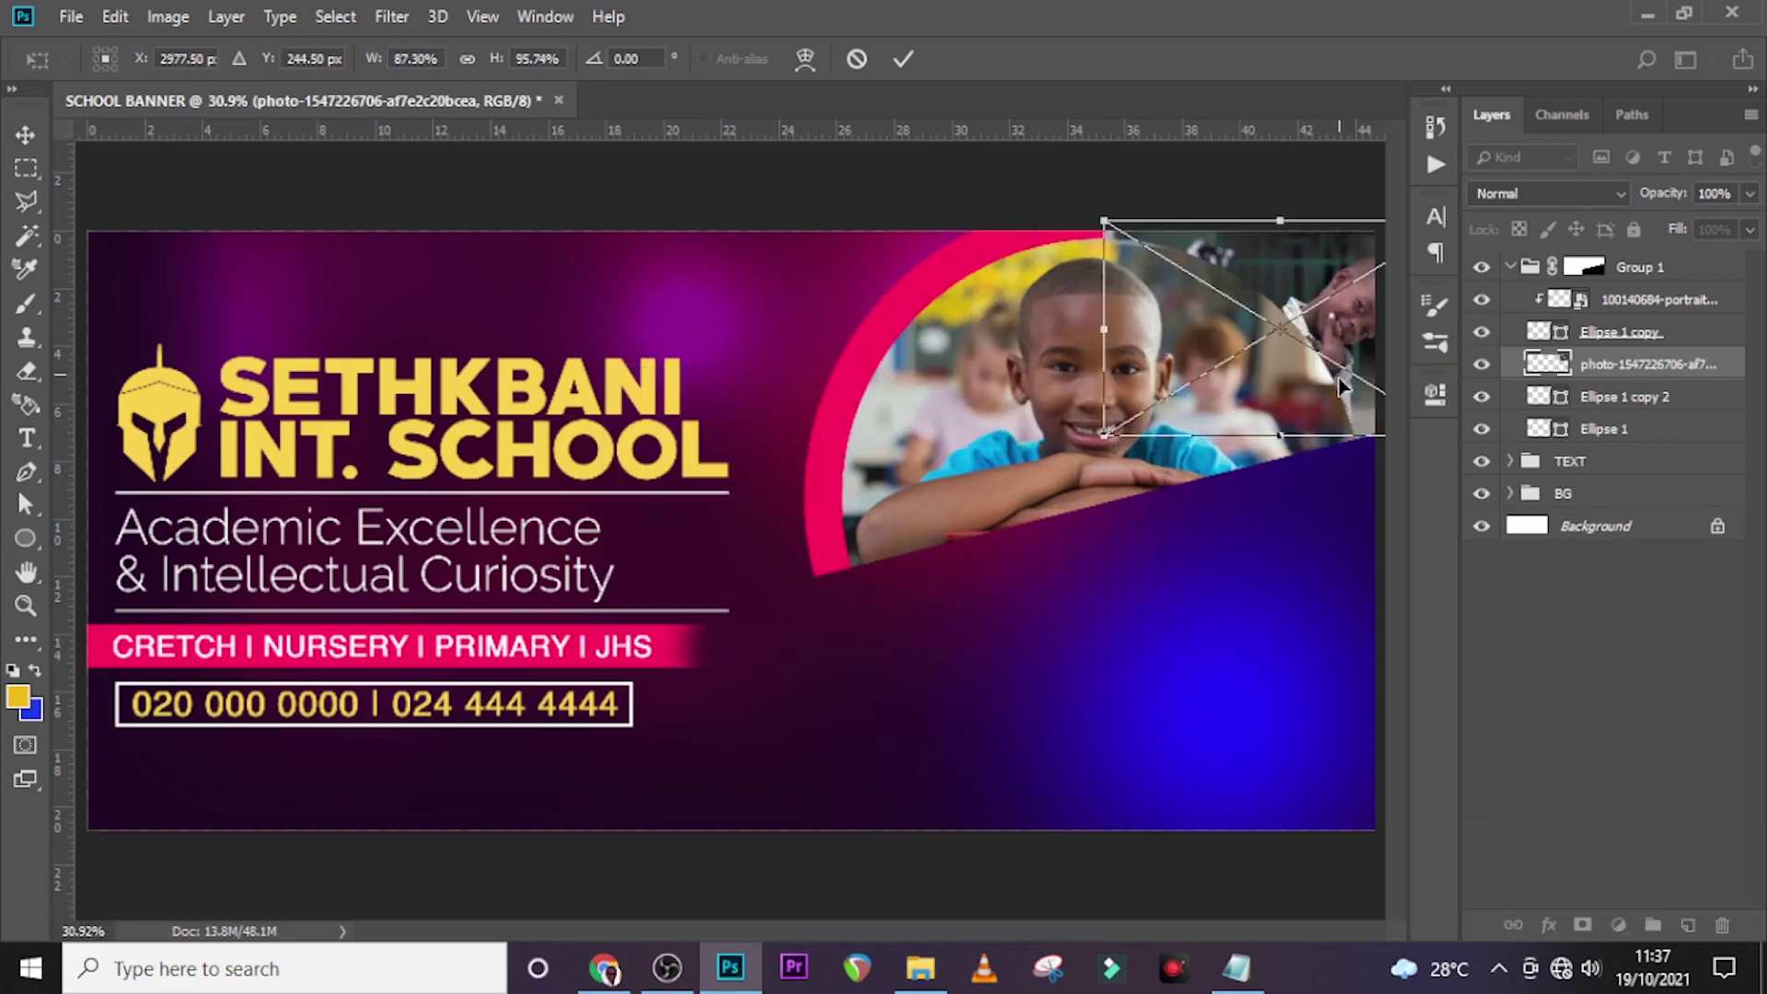
pyautogui.press('Return')
pyautogui.rightClick(1647, 364)
pyautogui.click(1429, 541)
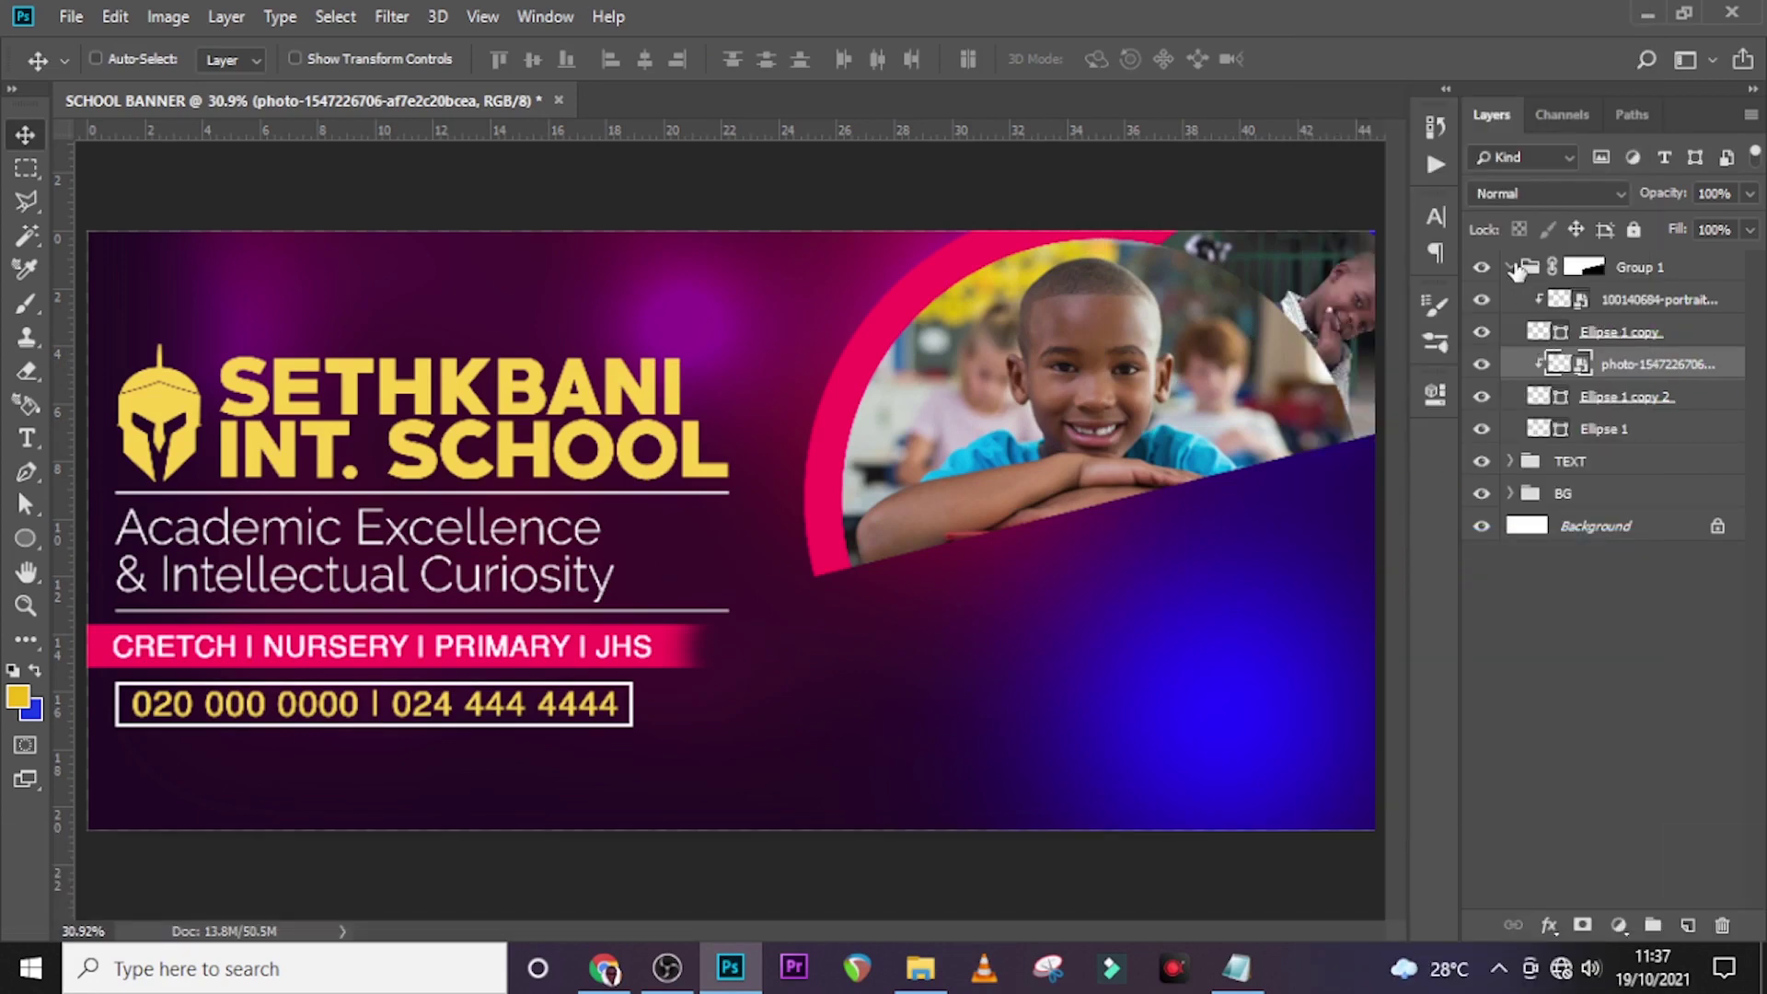
# Step: Create a new group above Group 1 and draw a yellow 1532 px circle in it, positioned below the schoolboy photo and overlapping it
pyautogui.click(1512, 268)
pyautogui.click(1636, 272)
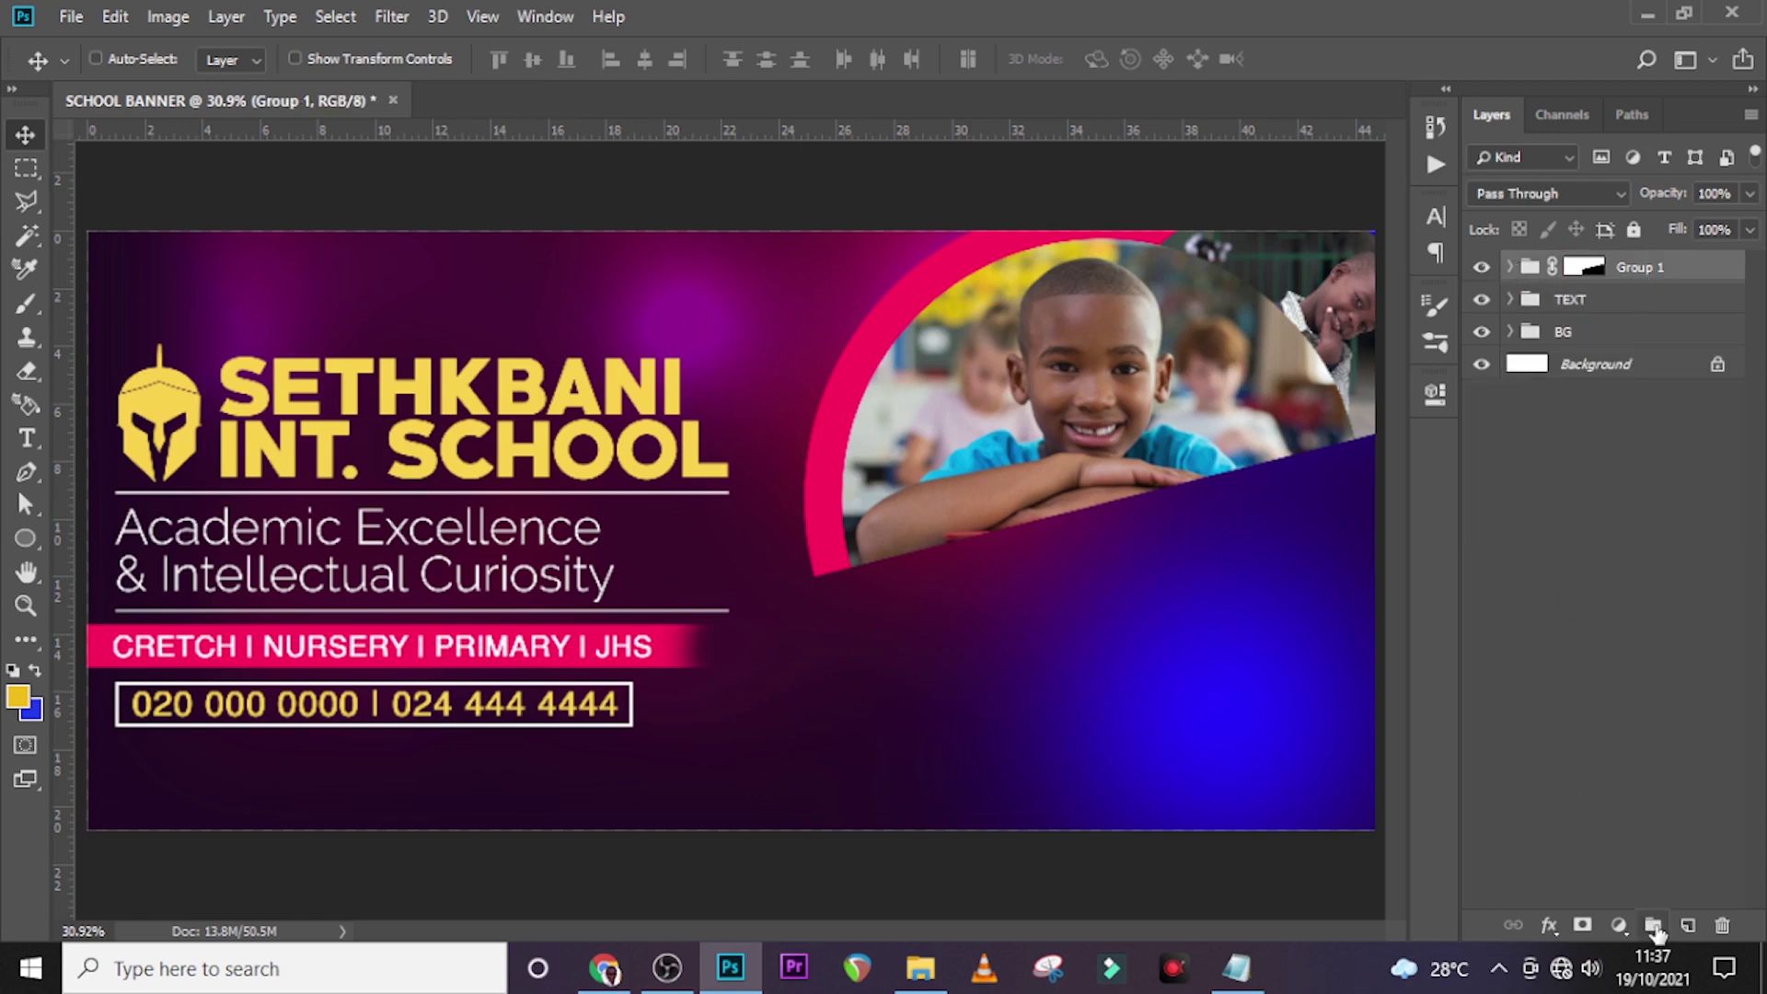
pyautogui.click(1653, 926)
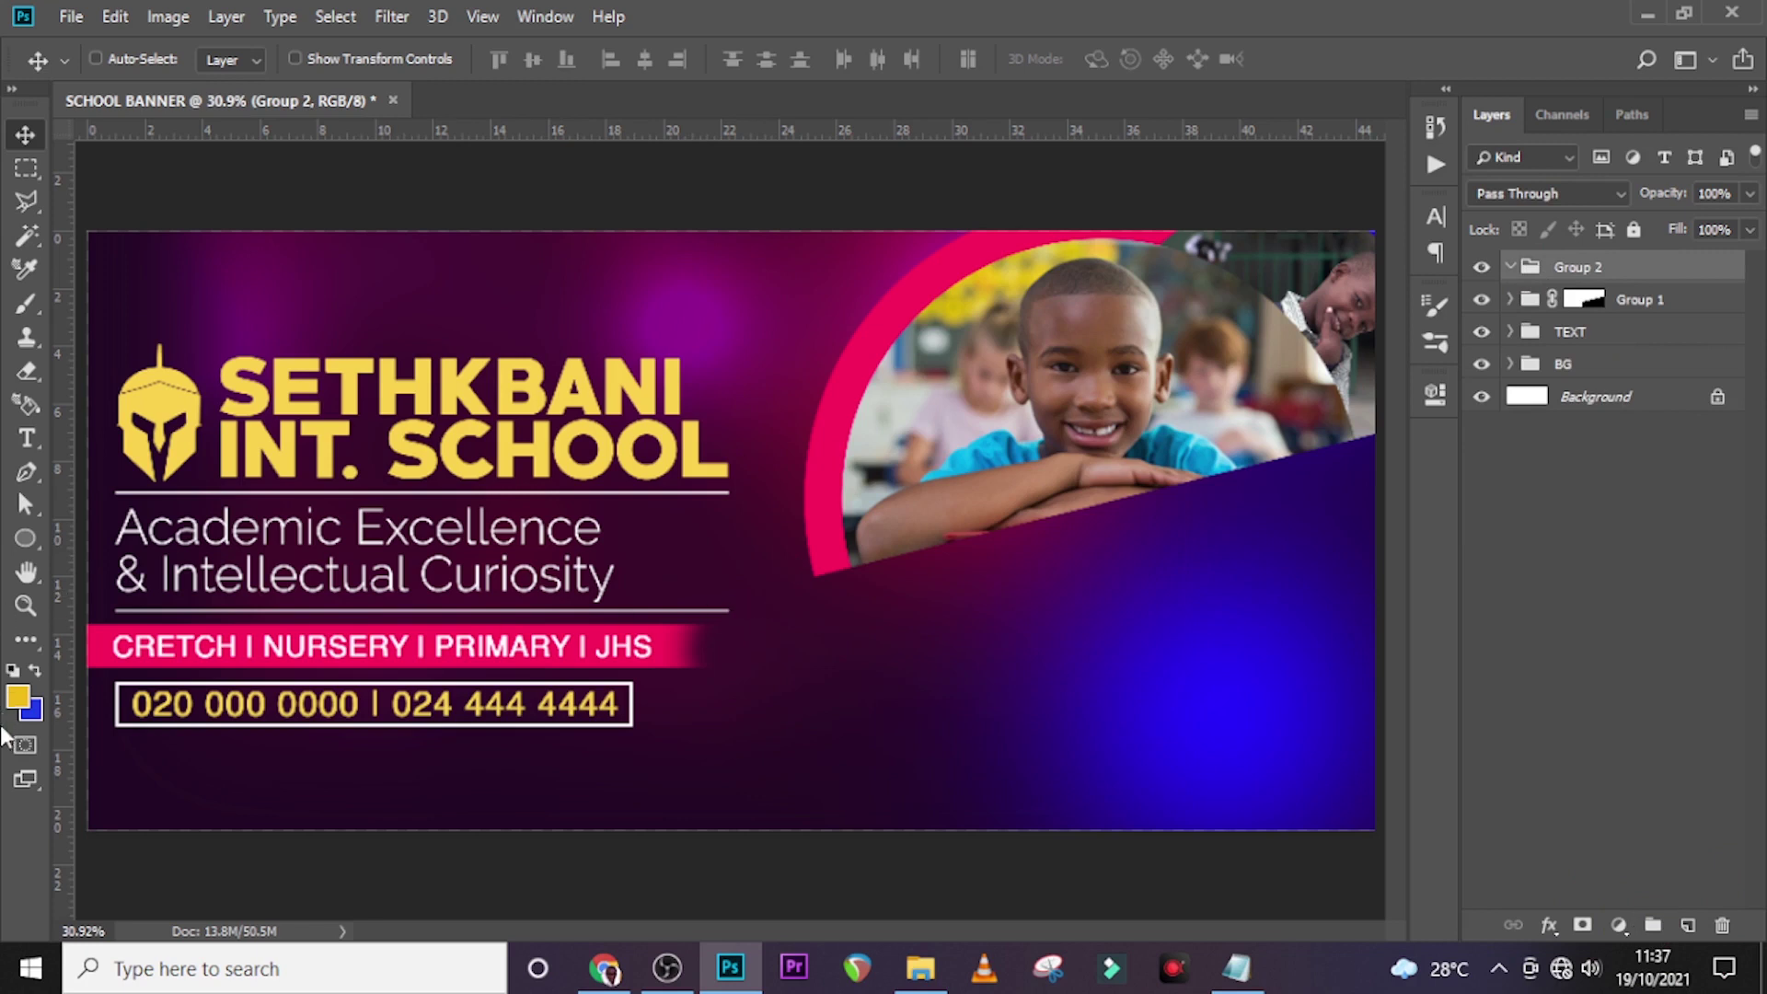
pyautogui.click(24, 538)
pyautogui.moveTo(606, 292); pyautogui.dragTo(1254, 902)
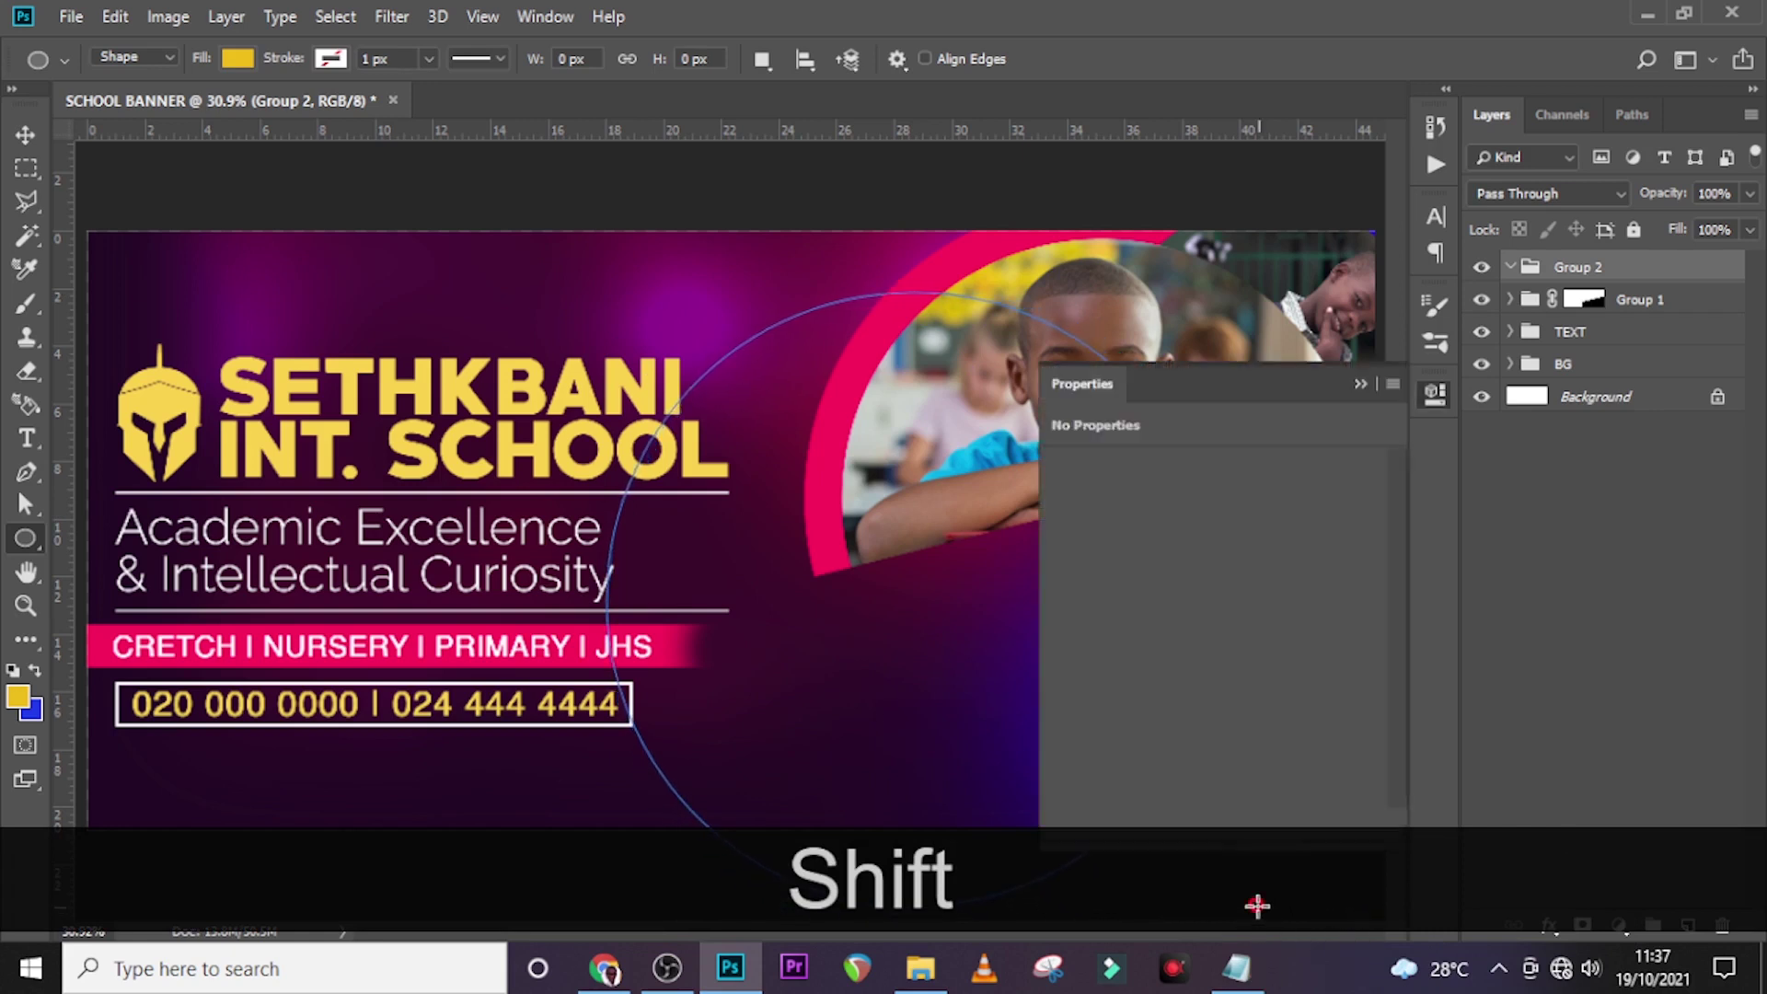
pyautogui.click(1346, 377)
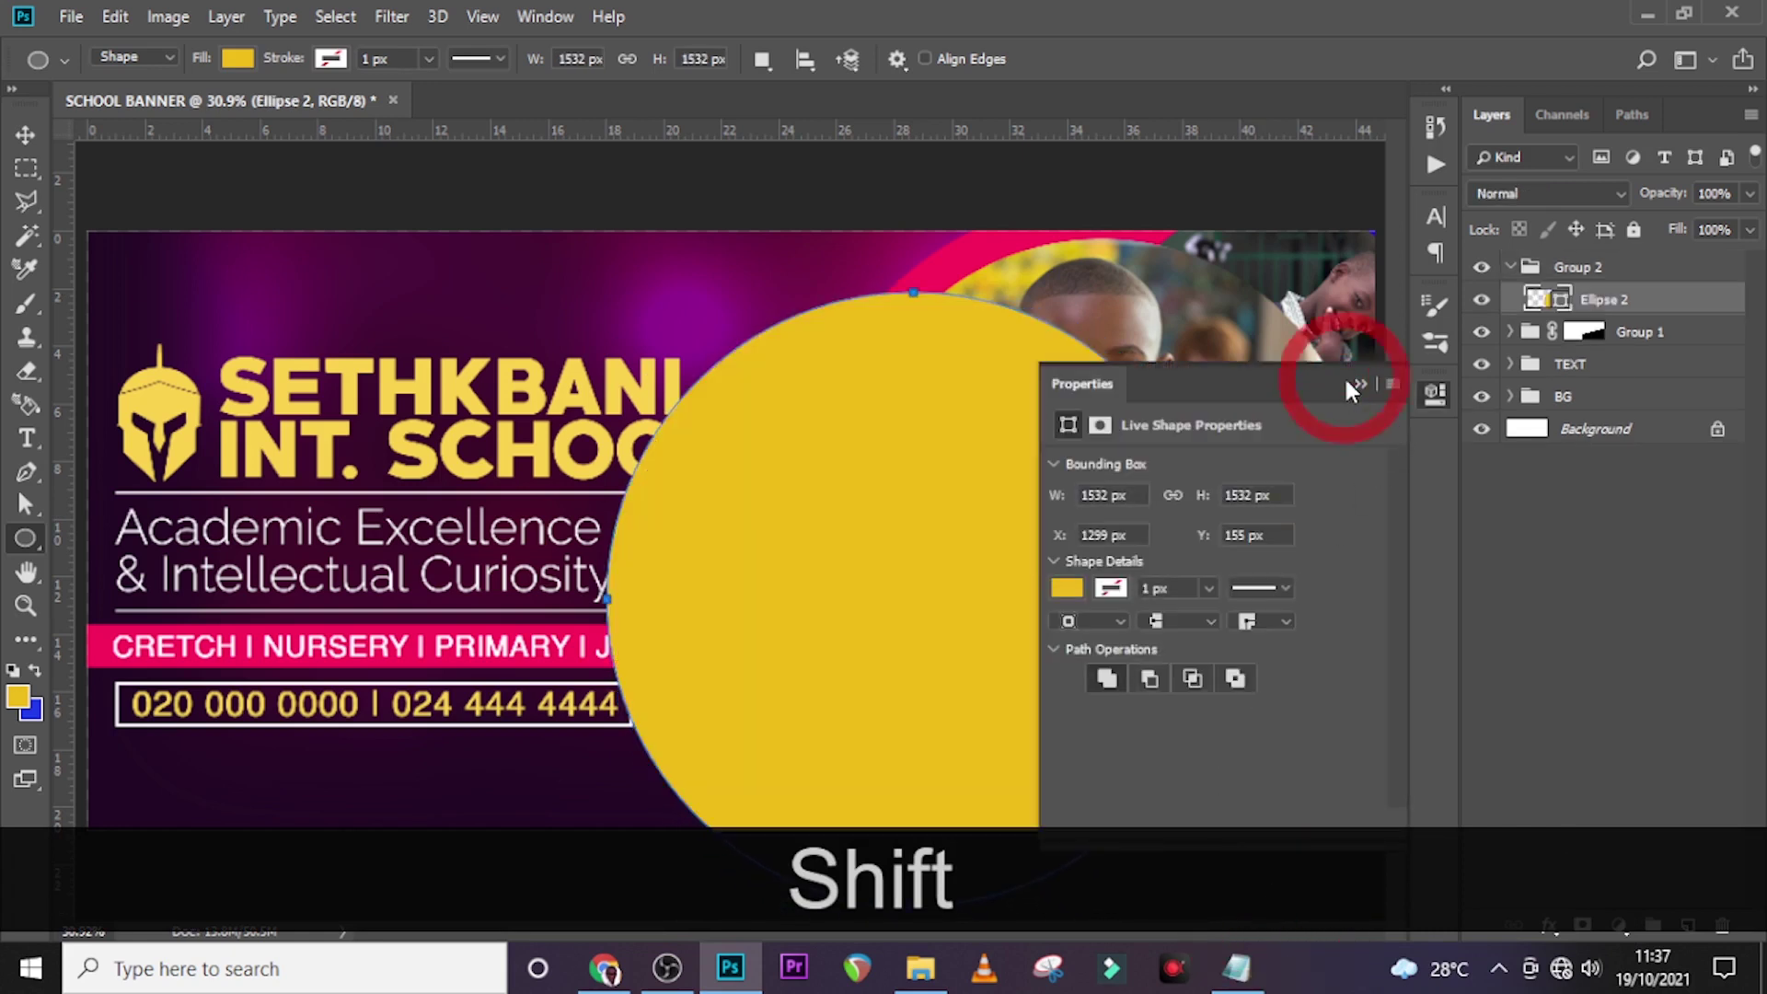
pyautogui.click(1358, 381)
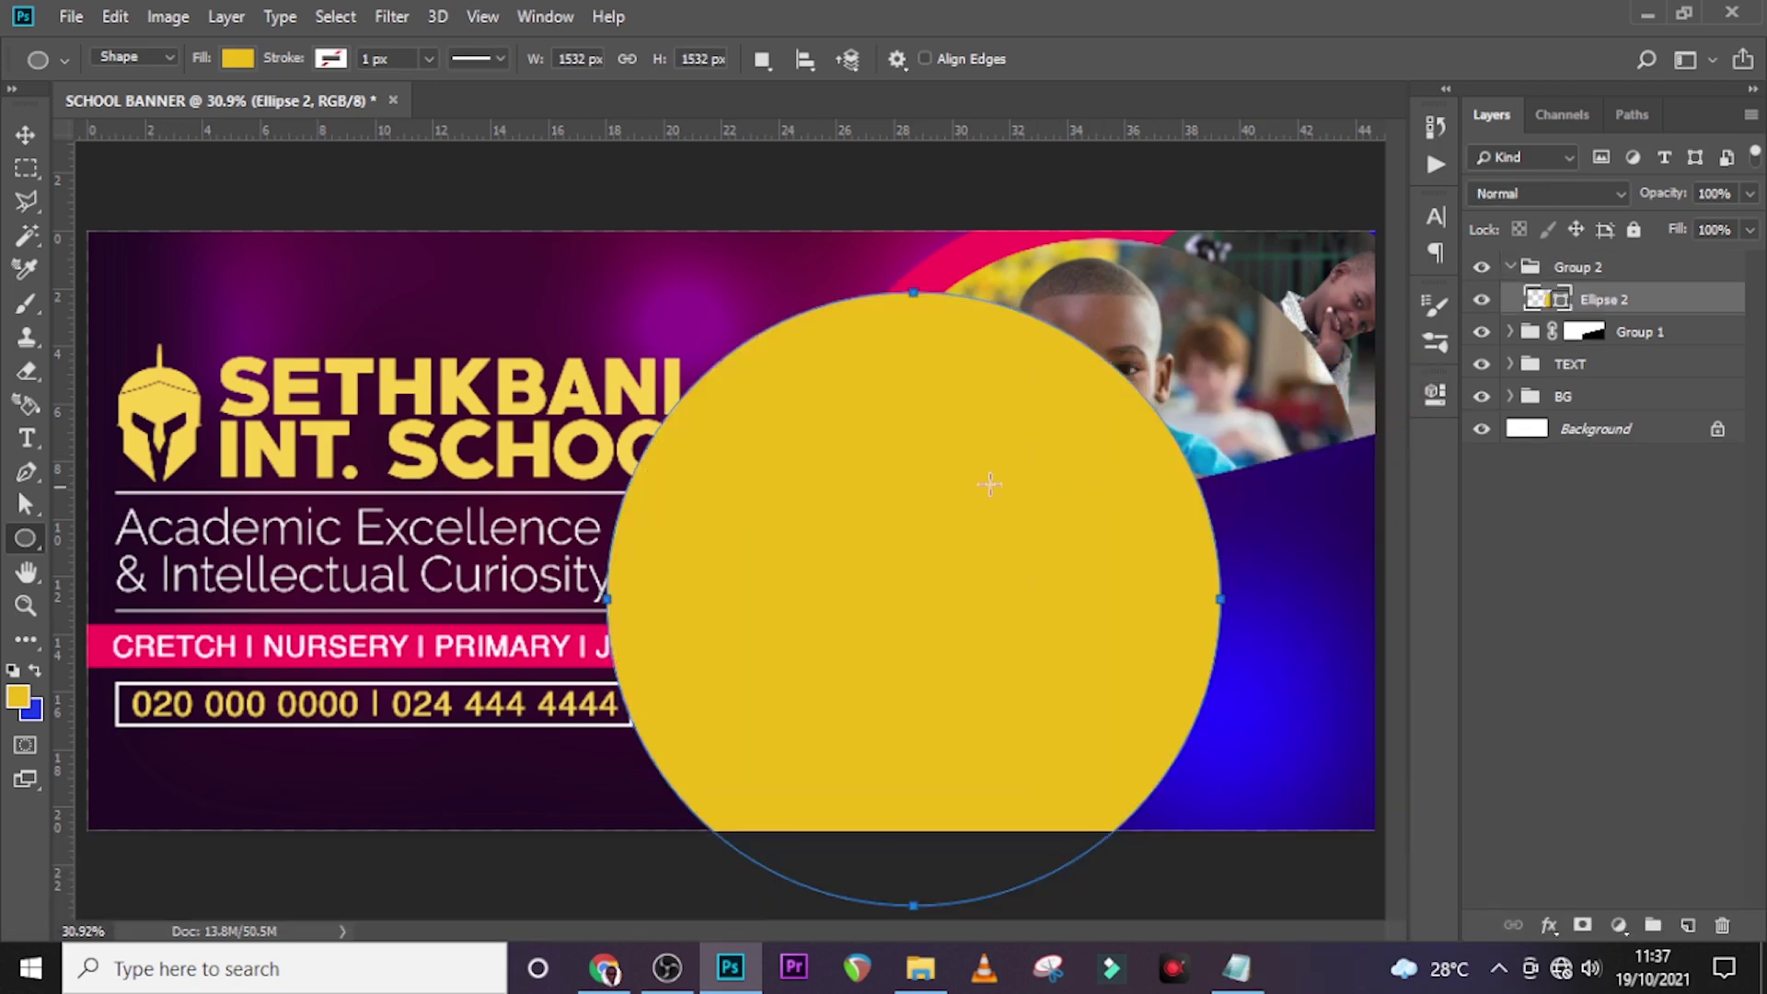
pyautogui.press('v')
pyautogui.moveTo(871, 537); pyautogui.dragTo(993, 629)
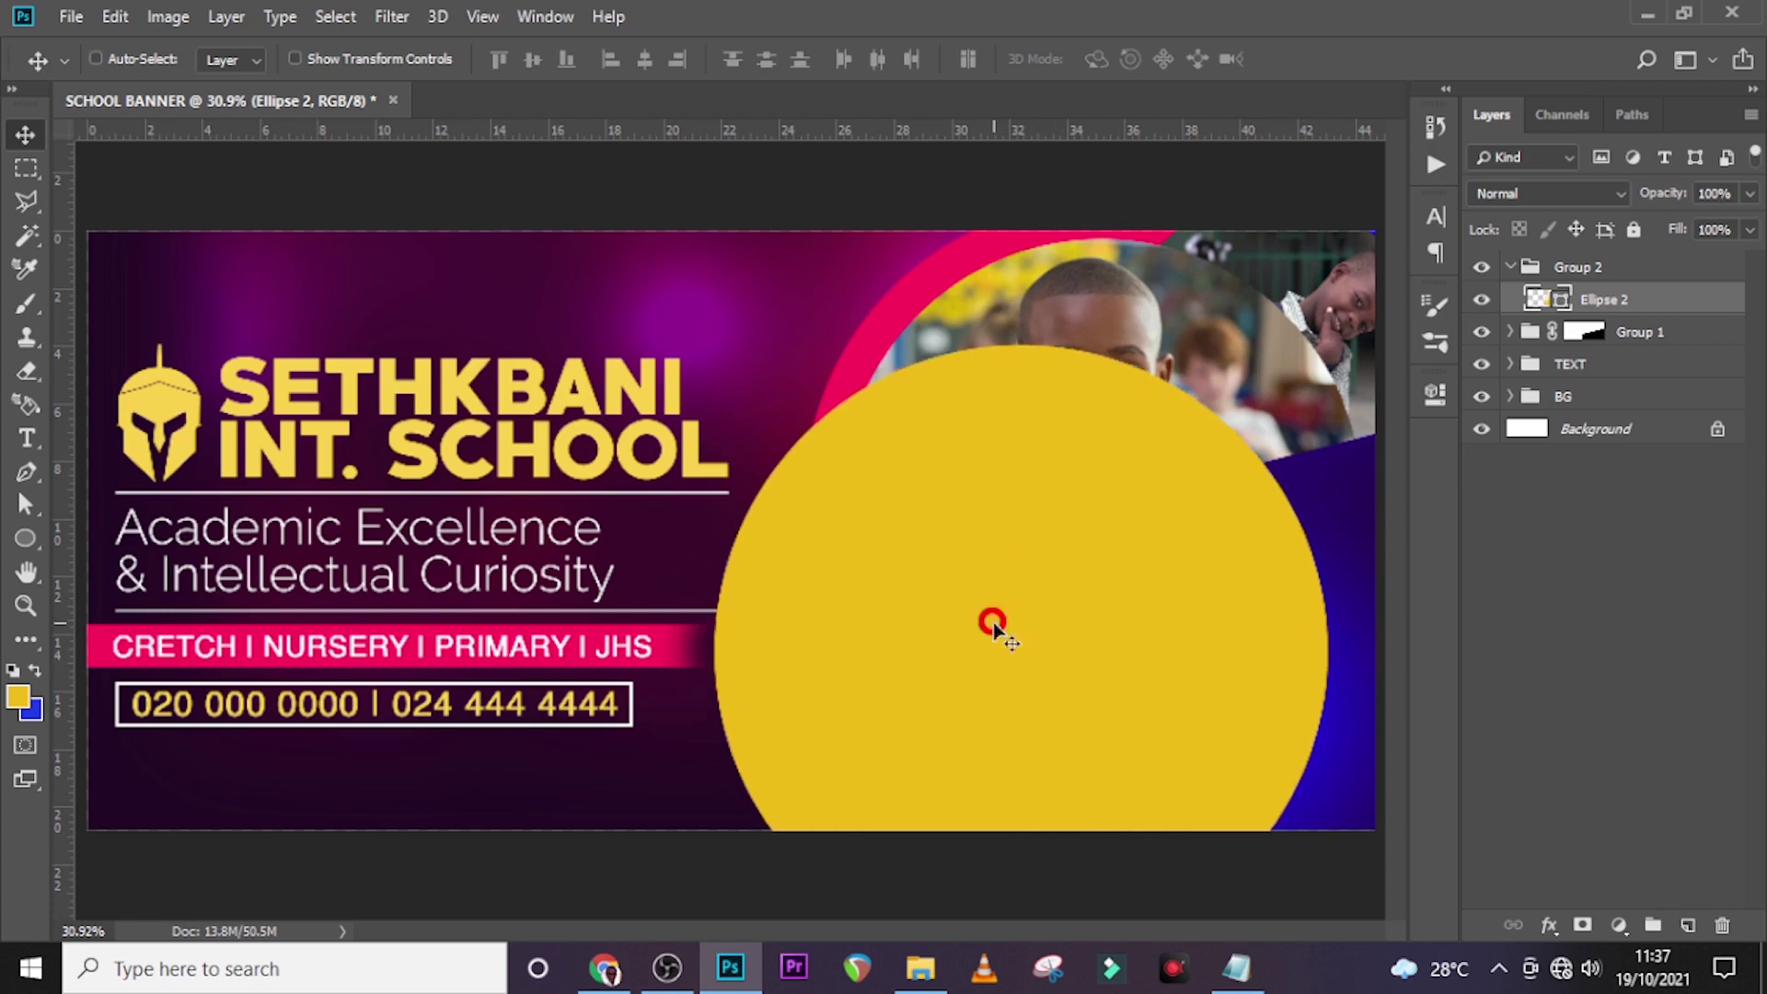
# Step: Copy Group 1's layer mask onto Group 2 and invert it so the yellow circle shows only below the slanted cut
pyautogui.click(1511, 267)
pyautogui.click(1581, 302)
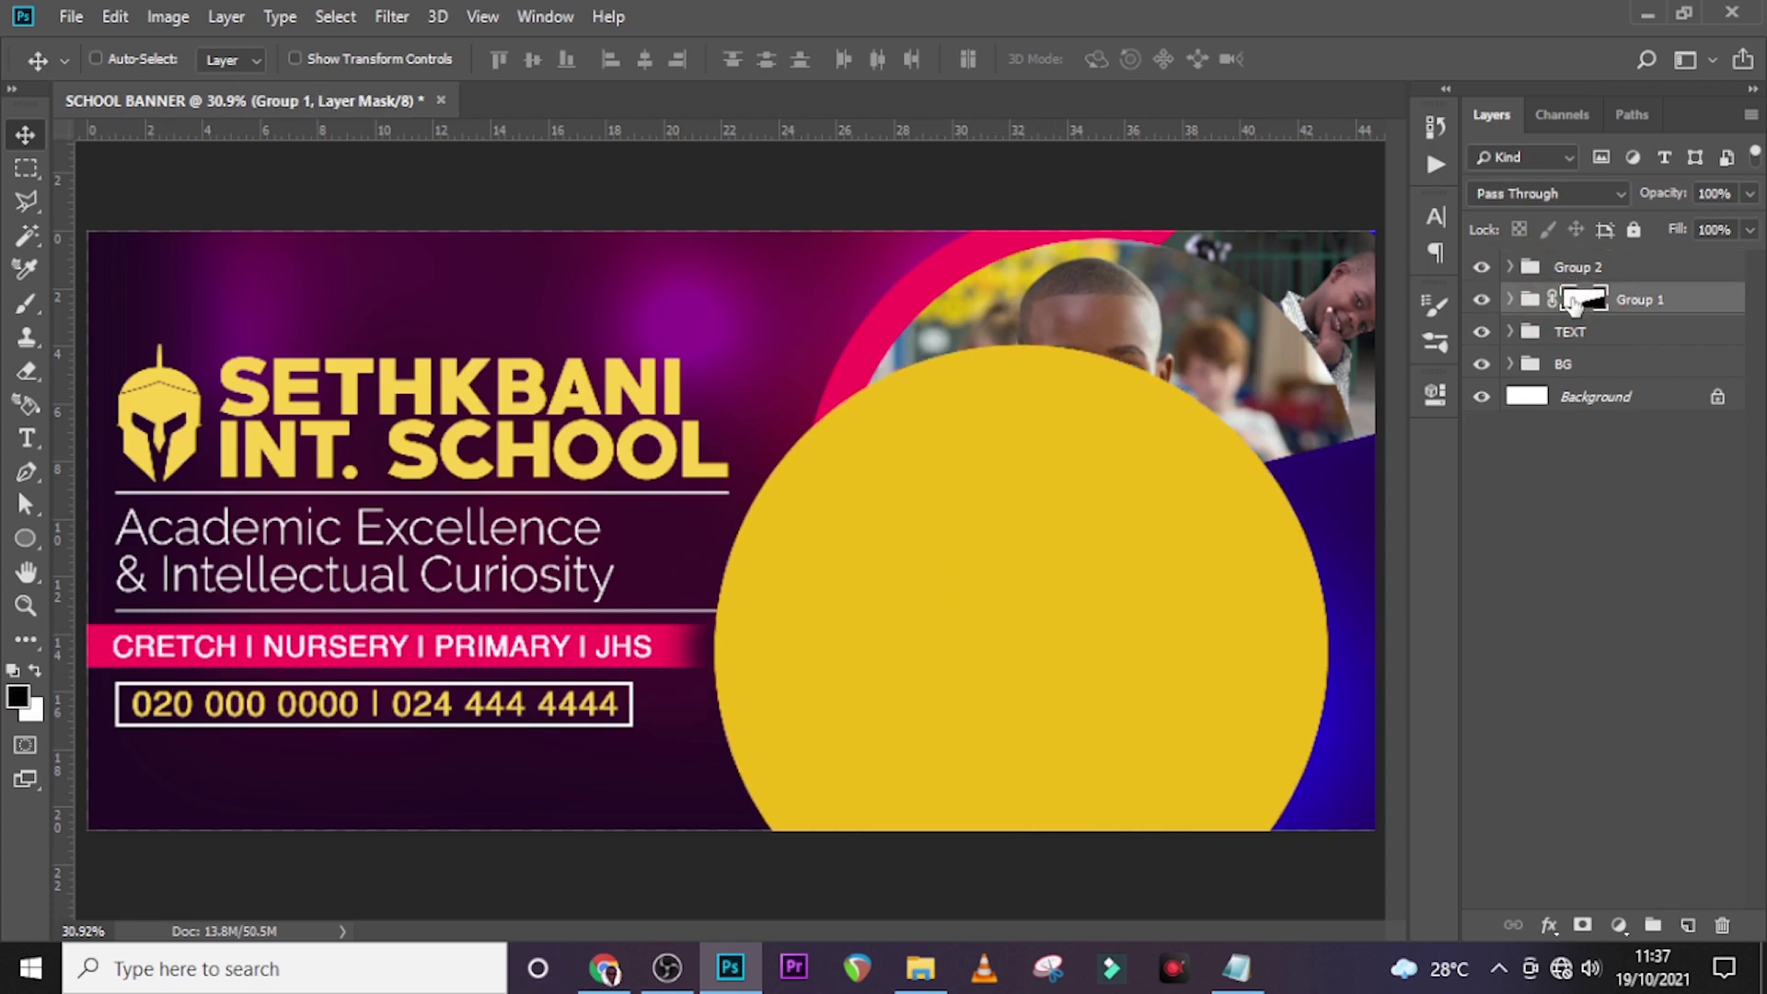
pyautogui.moveTo(1573, 303); pyautogui.dragTo(1584, 270)
pyautogui.doubleClick(1585, 268)
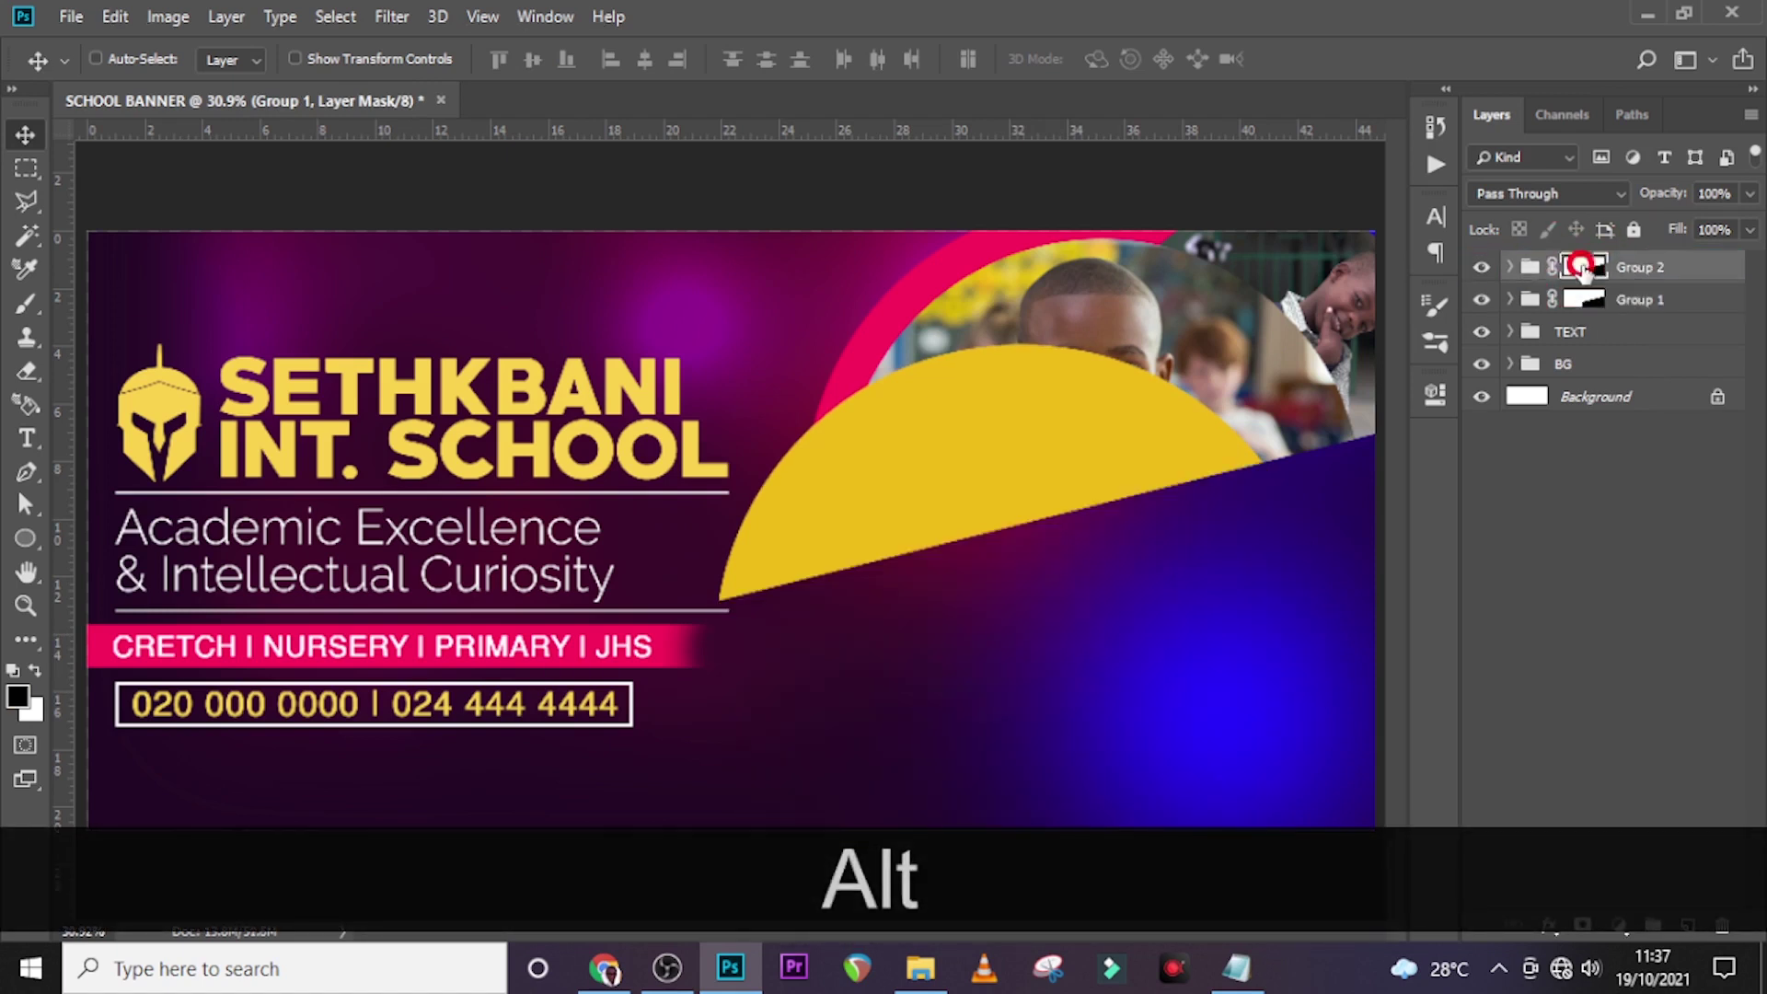
pyautogui.click(1287, 755)
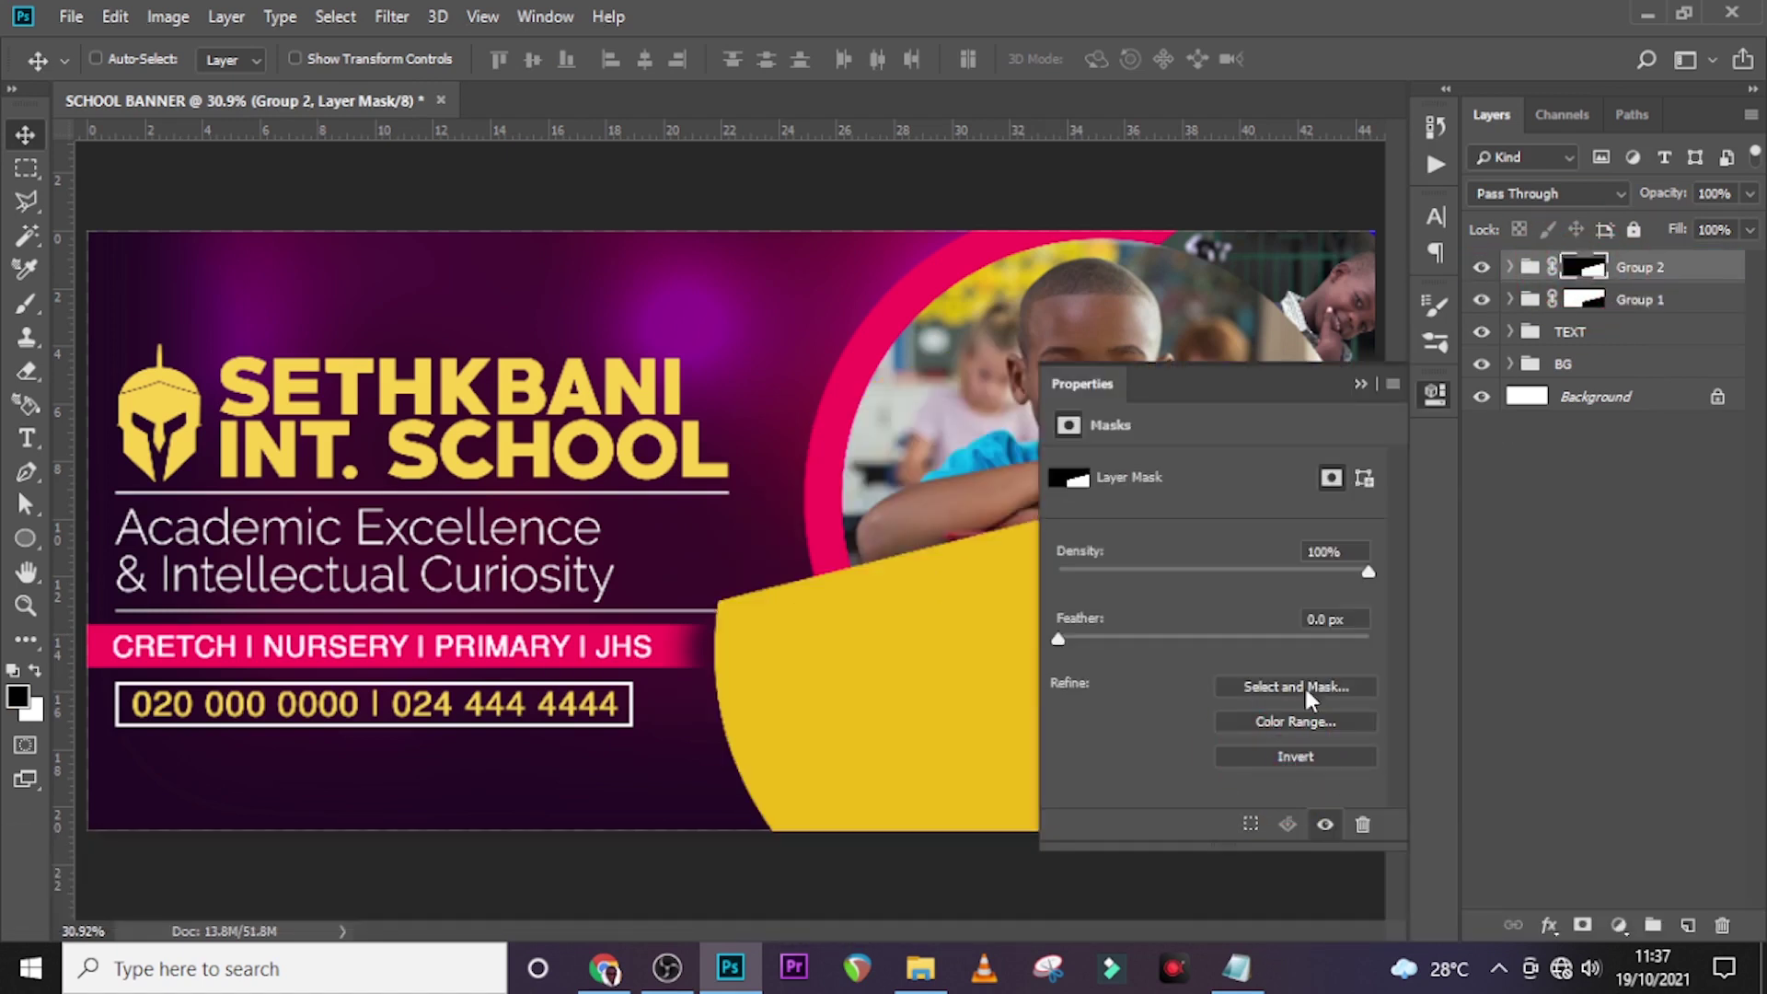
pyautogui.click(1360, 384)
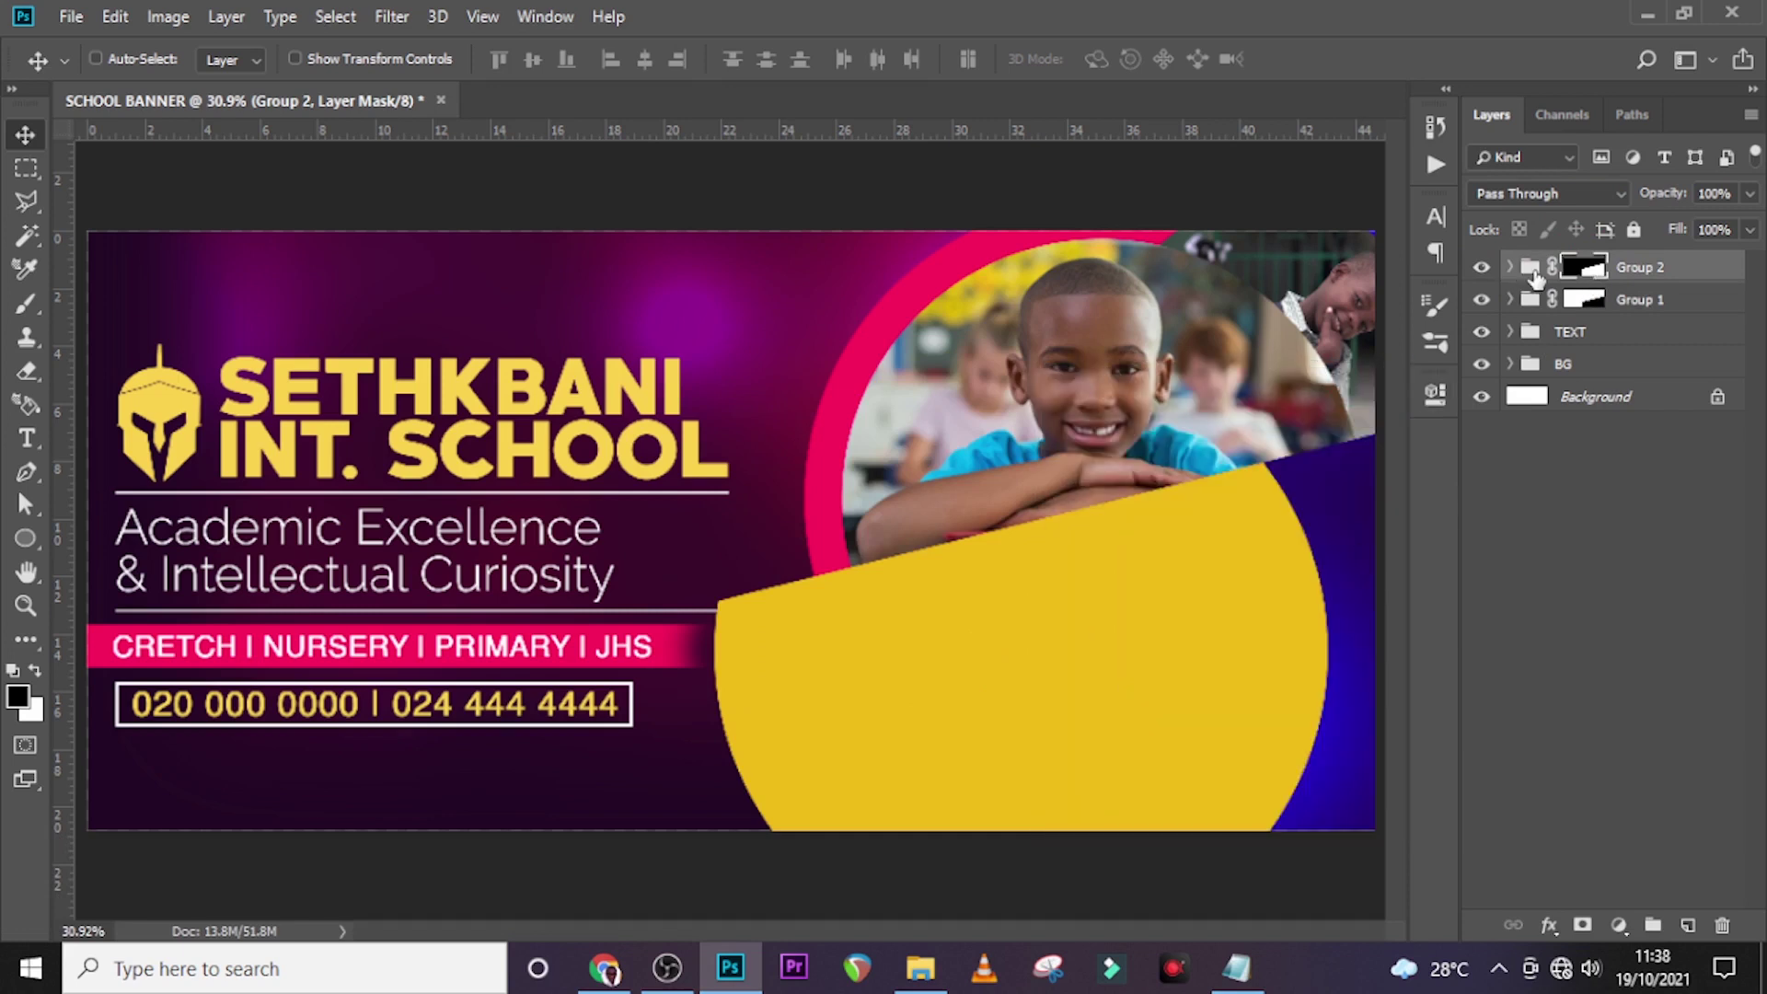
# Step: Move Ellipse 2 up and slightly left within Group 2 until its lower edge nears the banner's bottom edge, and duplicate it
pyautogui.click(1530, 268)
pyautogui.click(1508, 268)
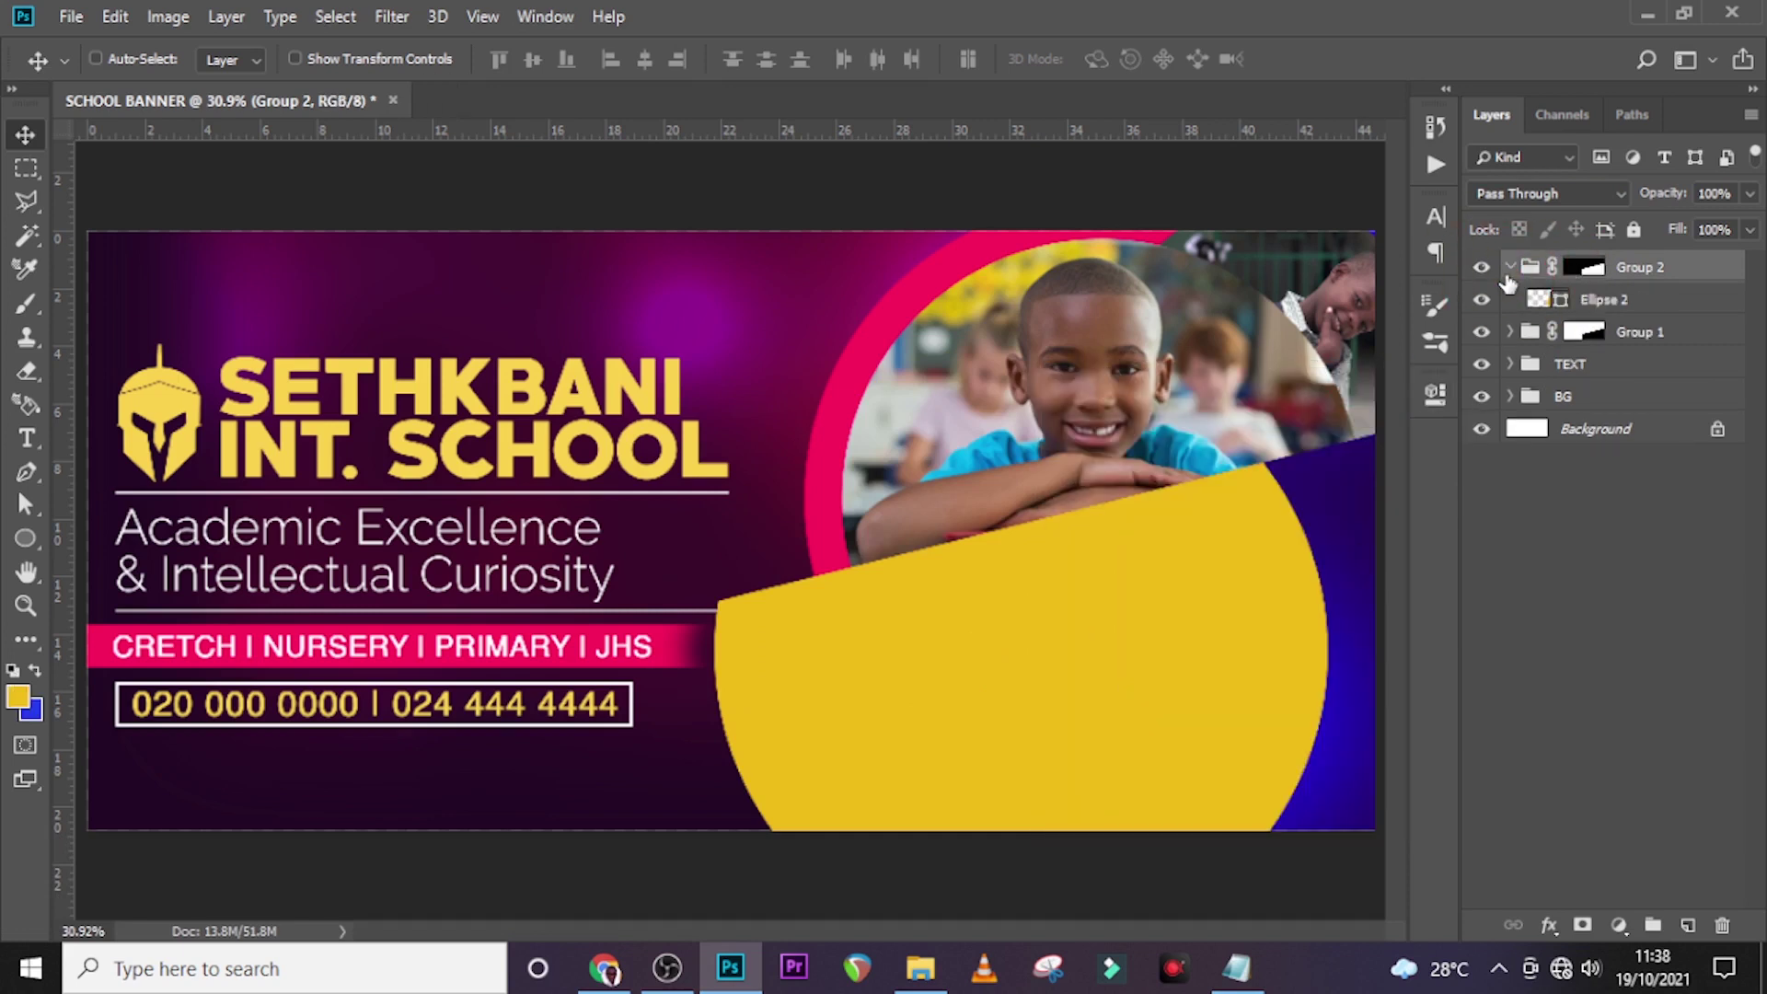
pyautogui.click(1549, 299)
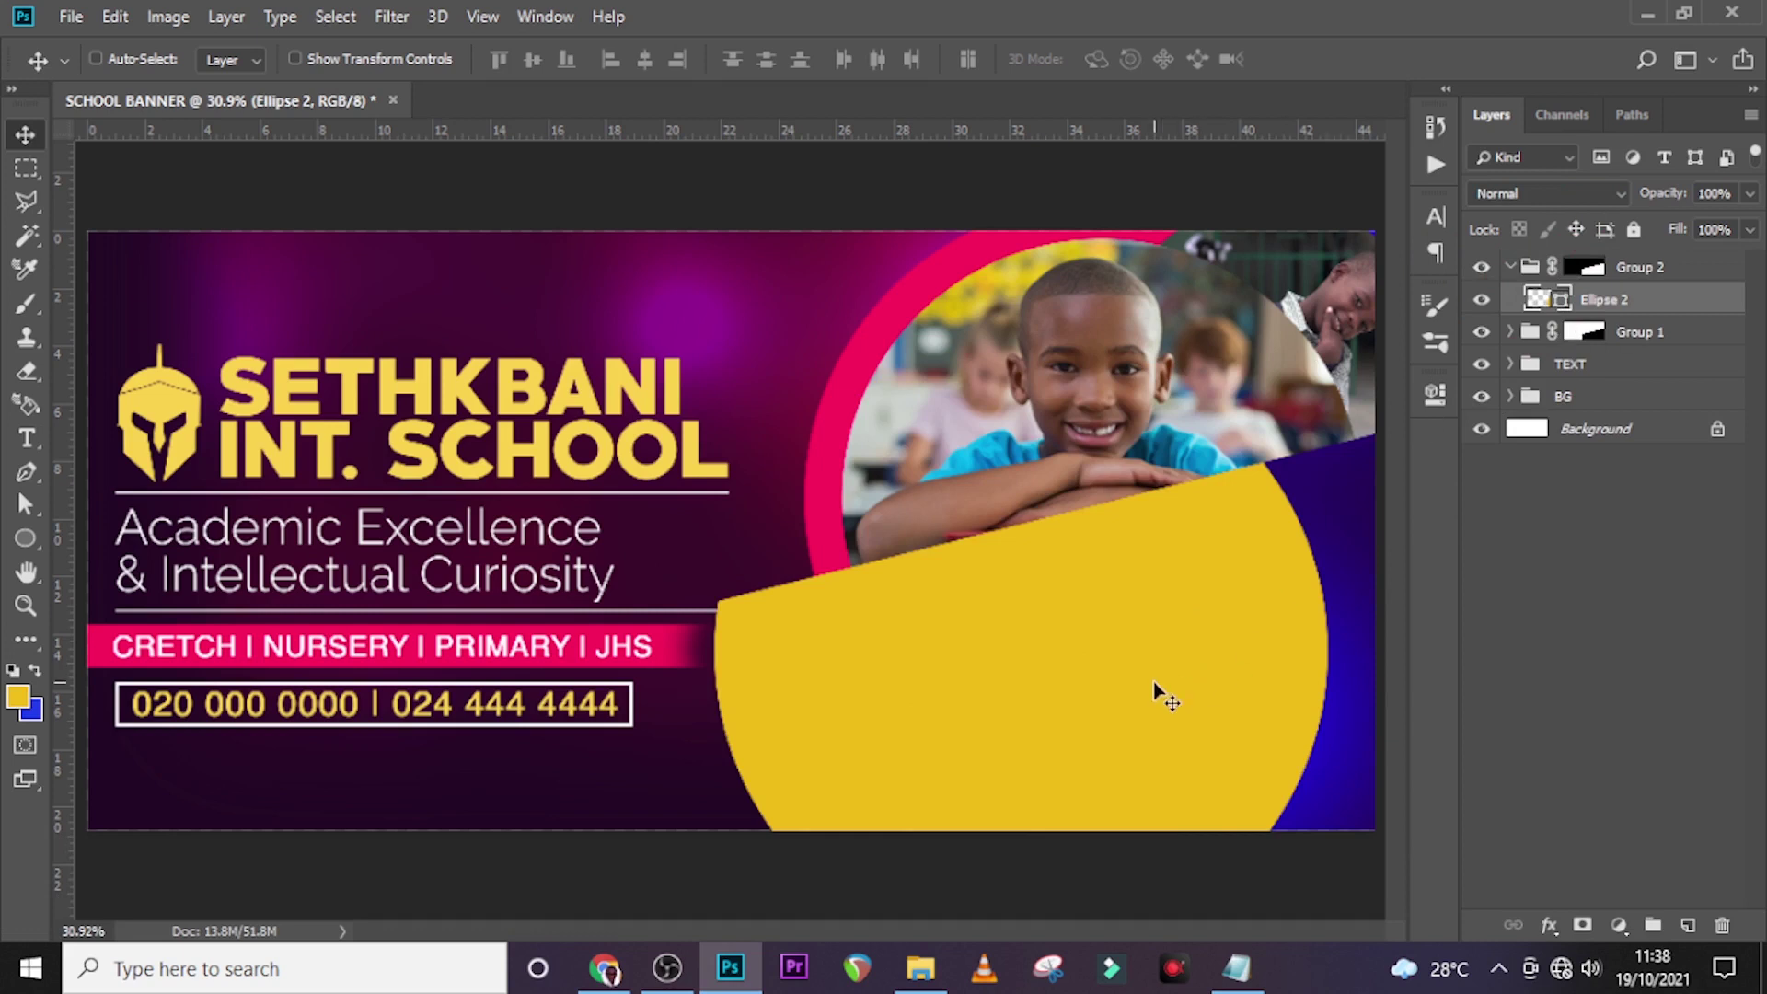
pyautogui.press('v')
pyautogui.moveTo(1143, 709); pyautogui.dragTo(1125, 594)
pyautogui.press('ctrl')
pyautogui.hotkey('ctrl', 'j')
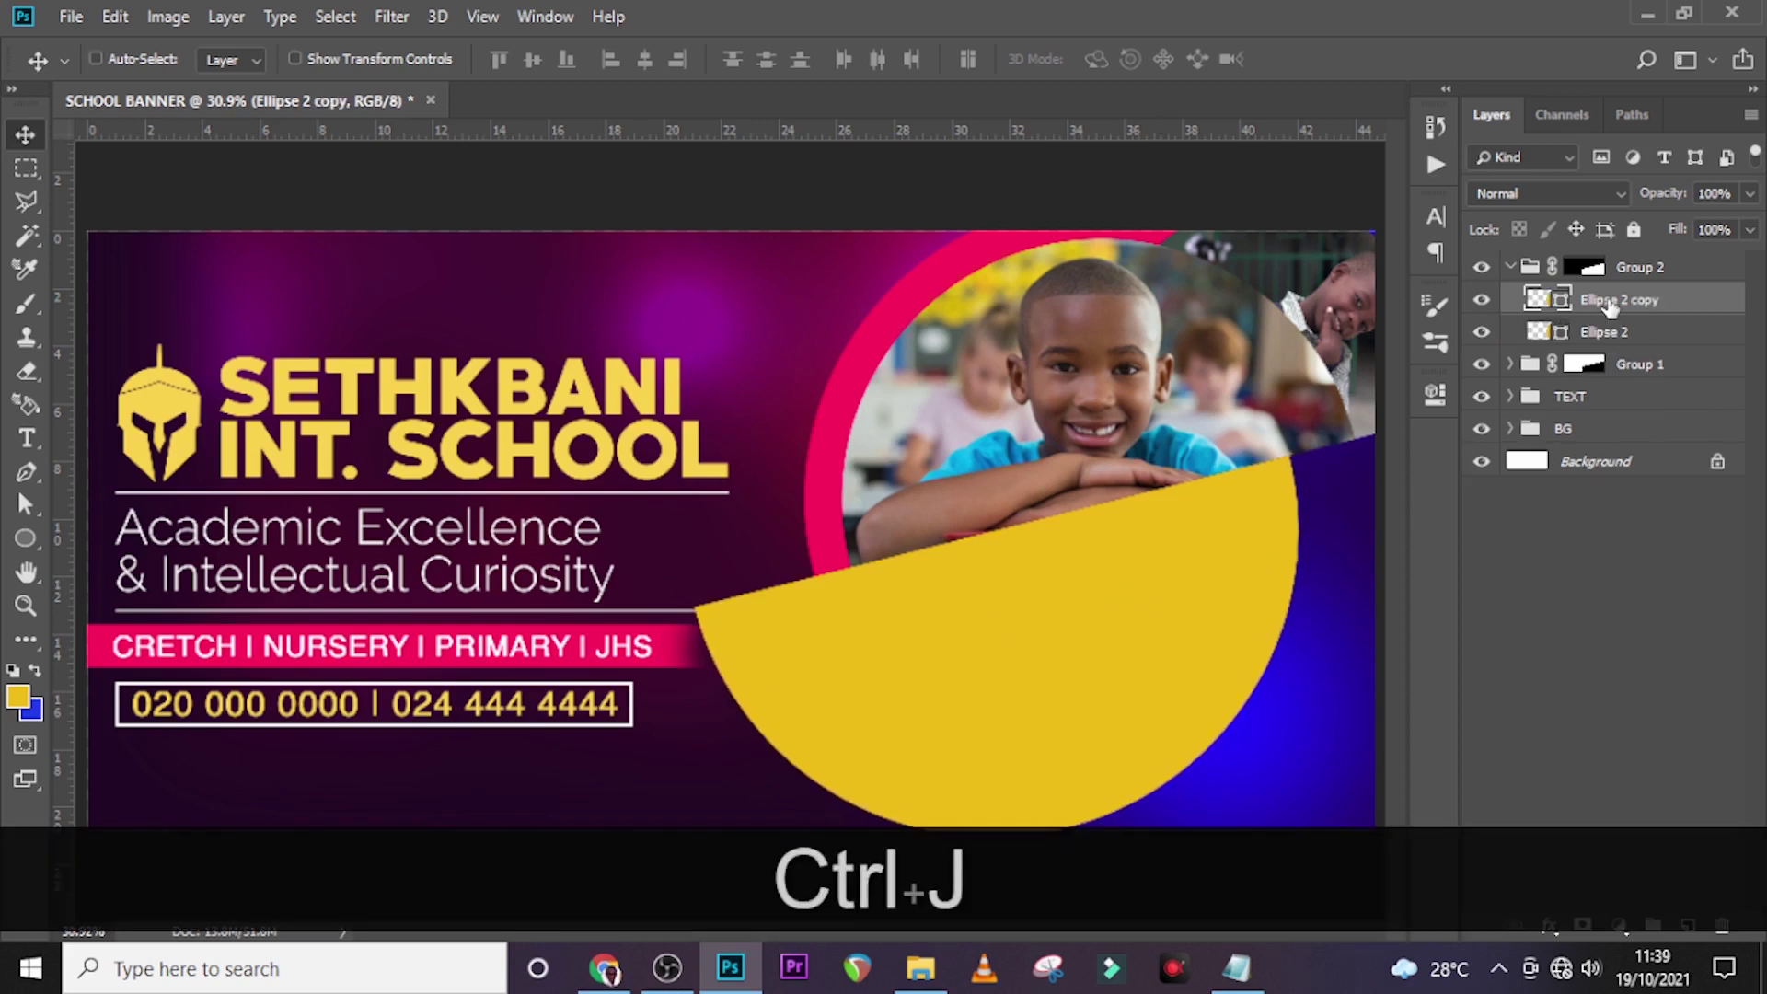
# Step: Scale Ellipse 2 copy down slightly about its centre so Ellipse 2 forms an even ring around it
pyautogui.hotkey('ctrl', 't')
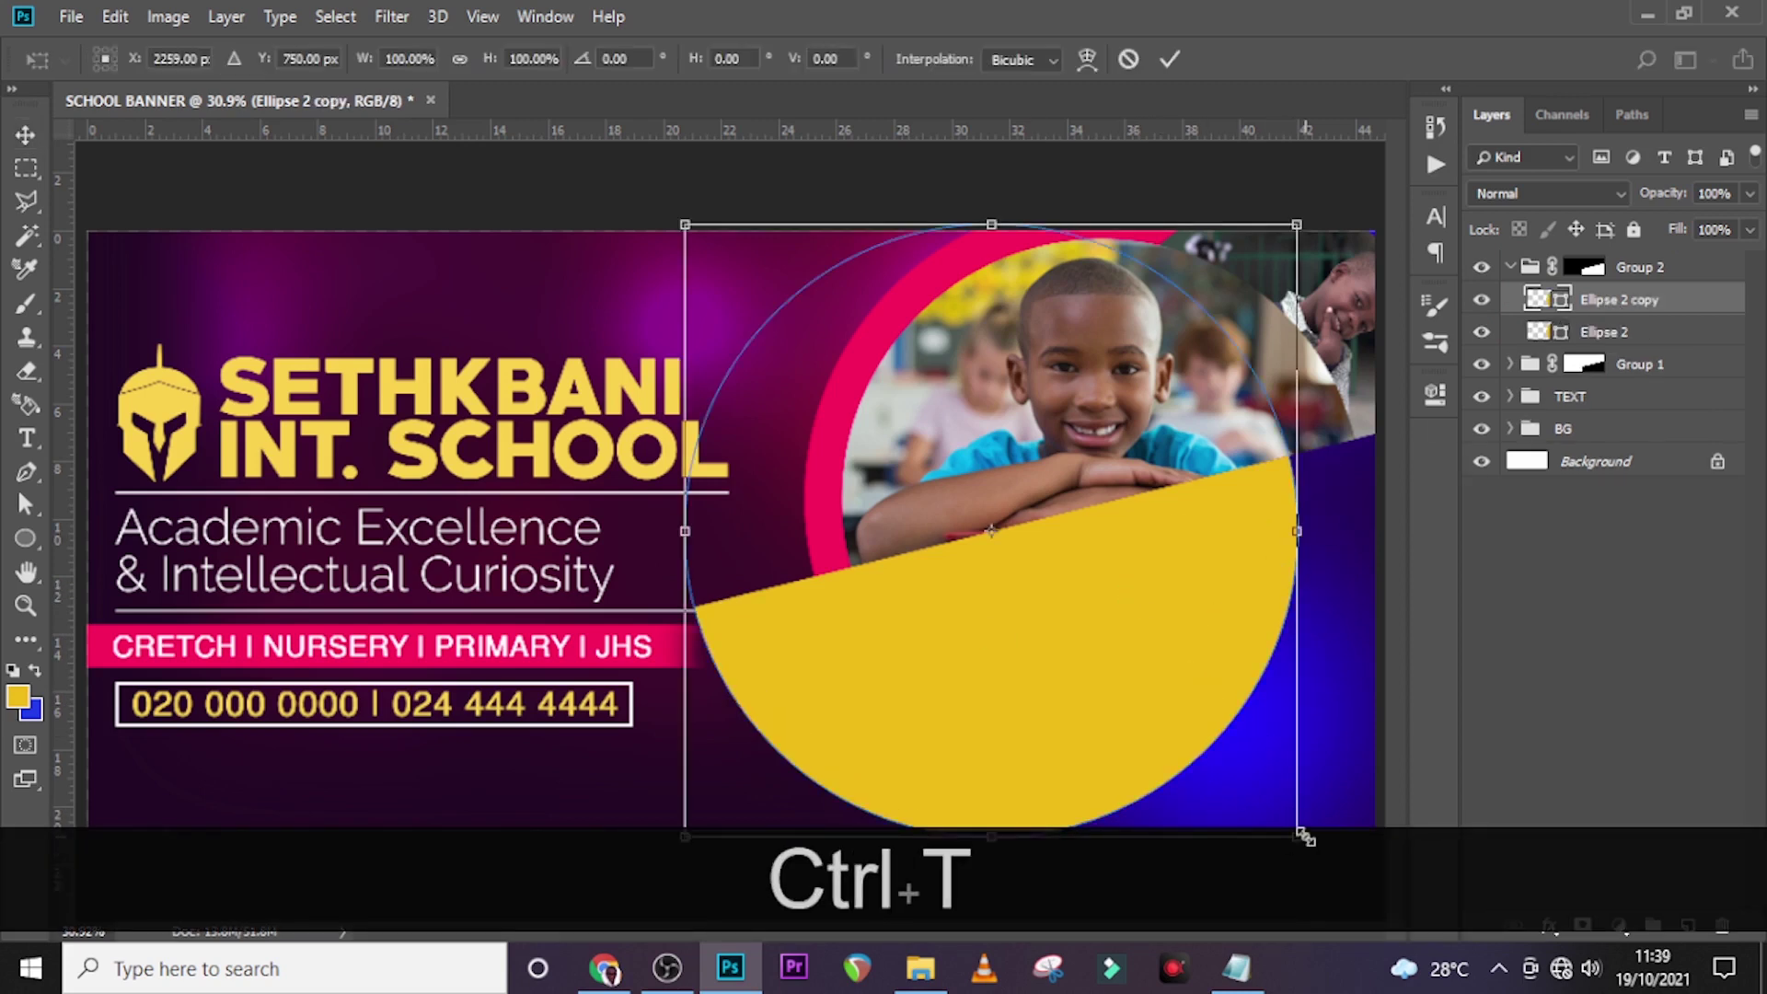
pyautogui.moveTo(1305, 838); pyautogui.dragTo(1278, 799)
pyautogui.hotkey('alt', 'shift', 'Return')
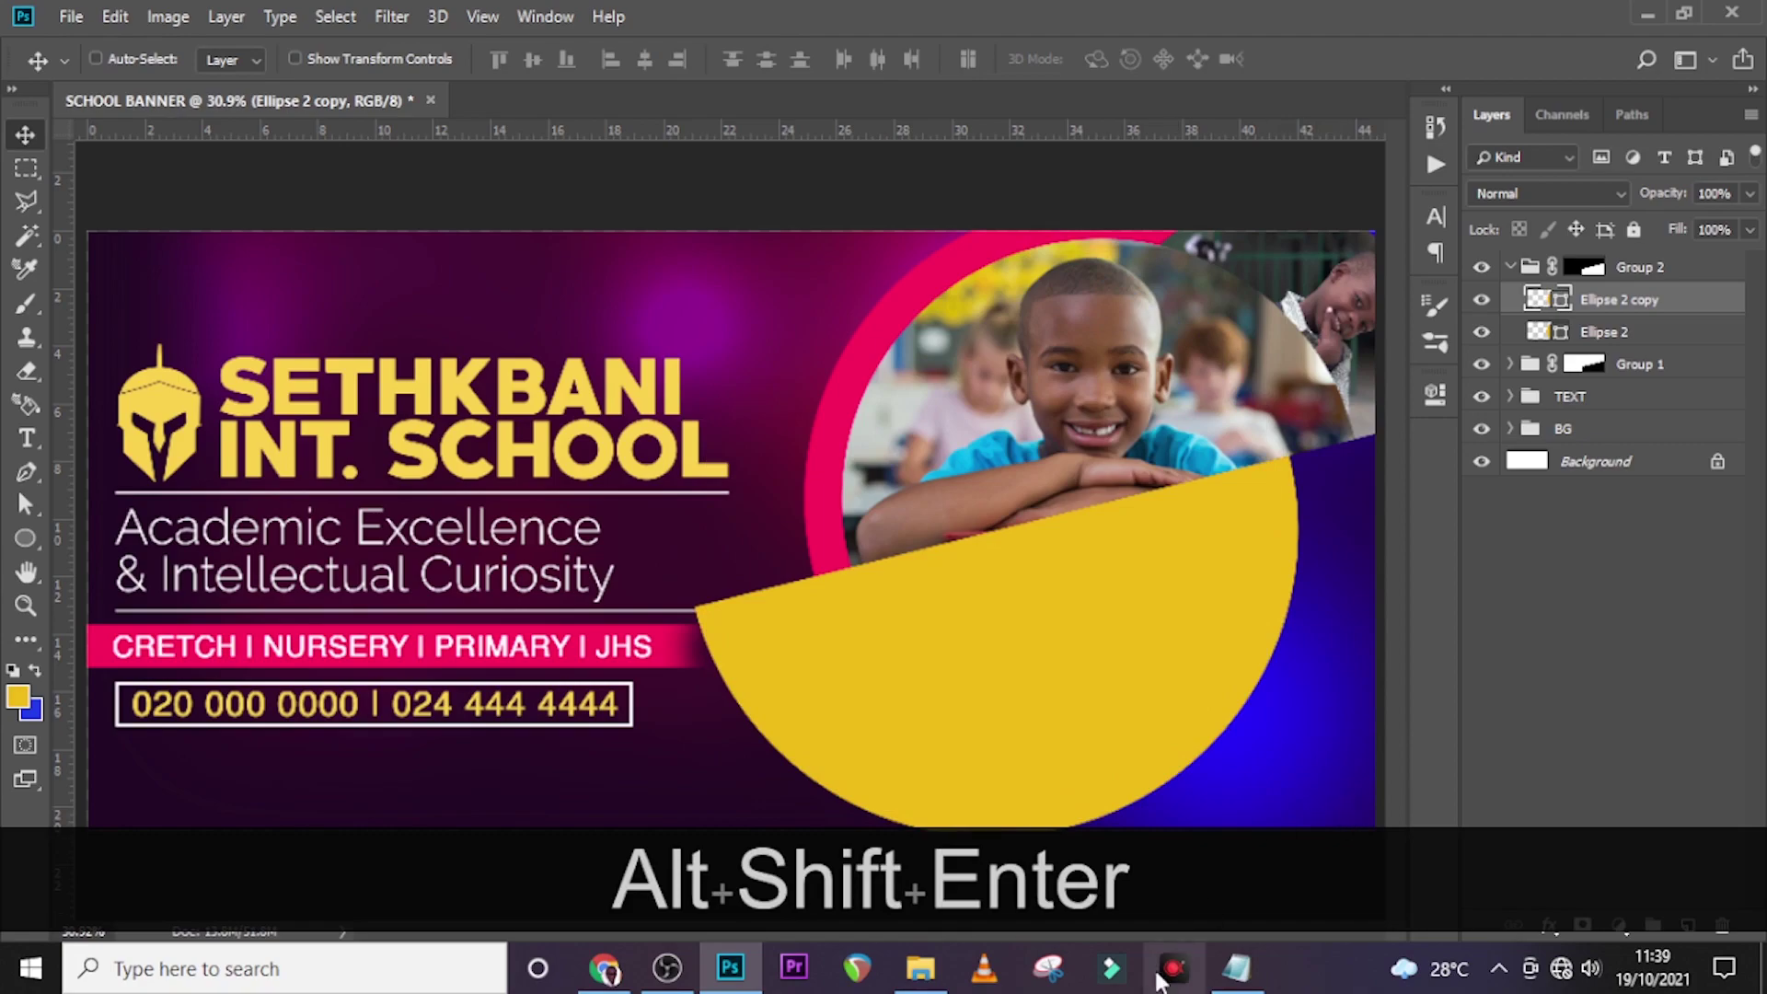
pyautogui.click(920, 968)
pyautogui.click(848, 334)
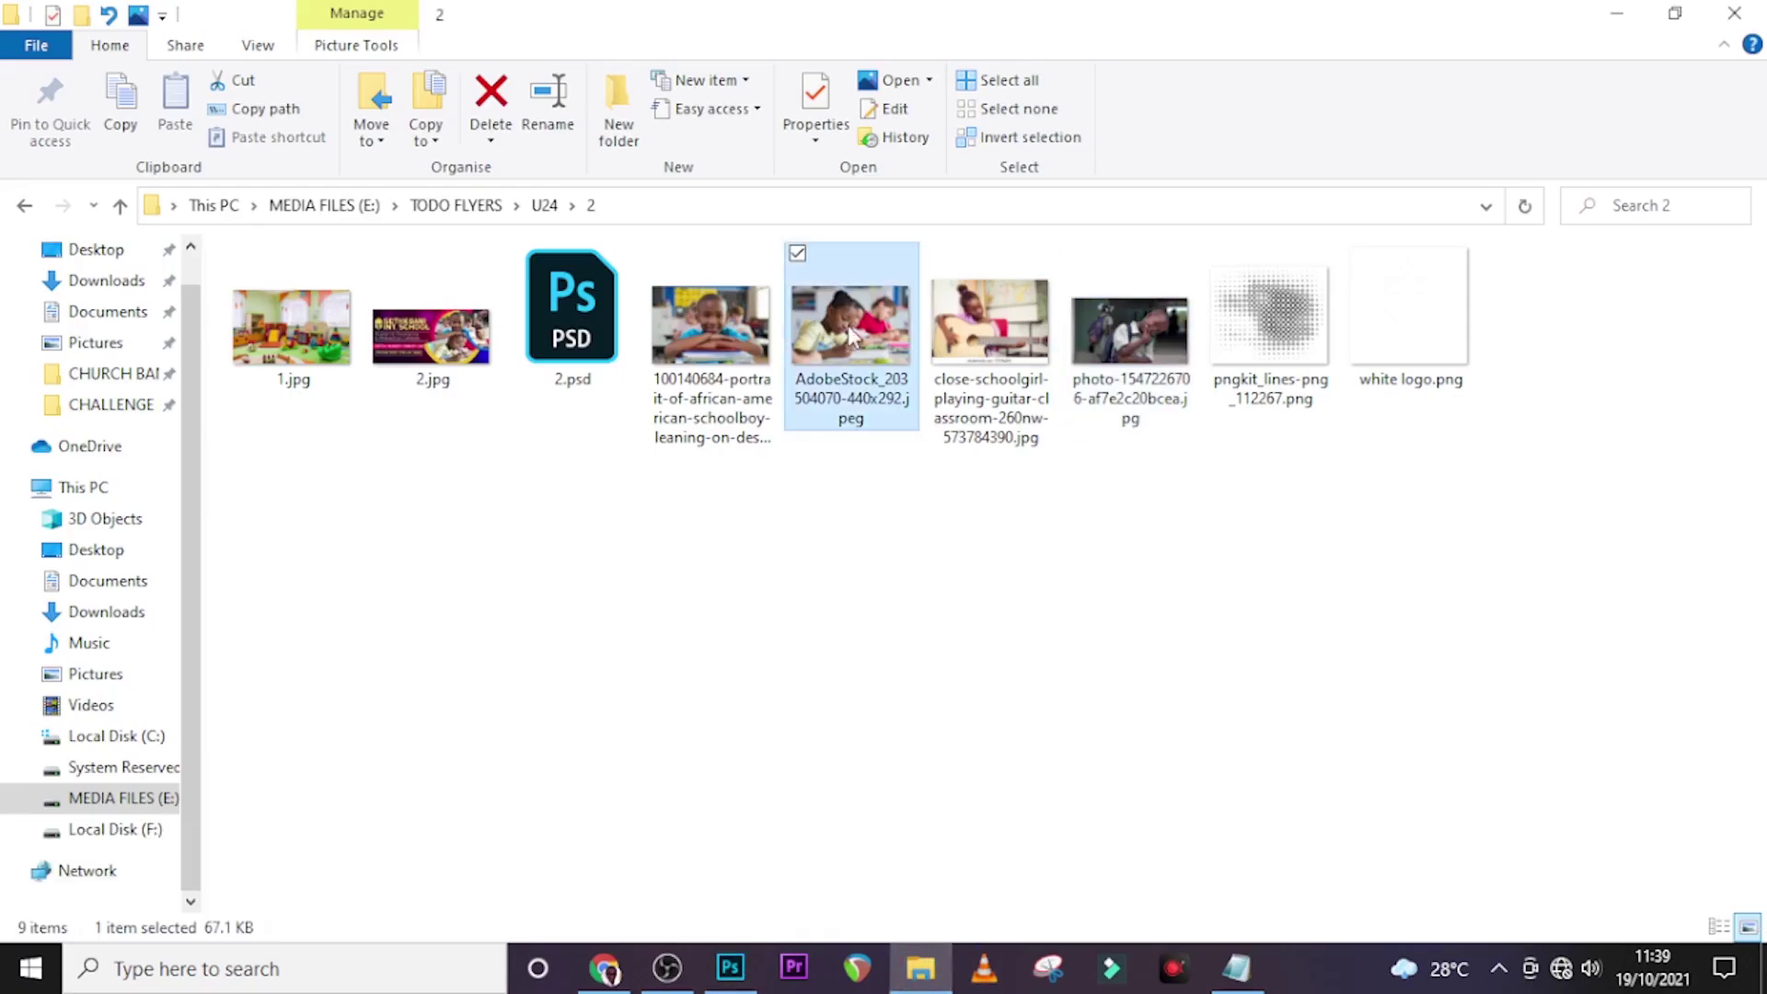
pyautogui.moveTo(849, 334); pyautogui.dragTo(911, 783)
pyautogui.moveTo(825, 594); pyautogui.dragTo(1002, 709)
pyautogui.moveTo(928, 529); pyautogui.dragTo(1248, 616)
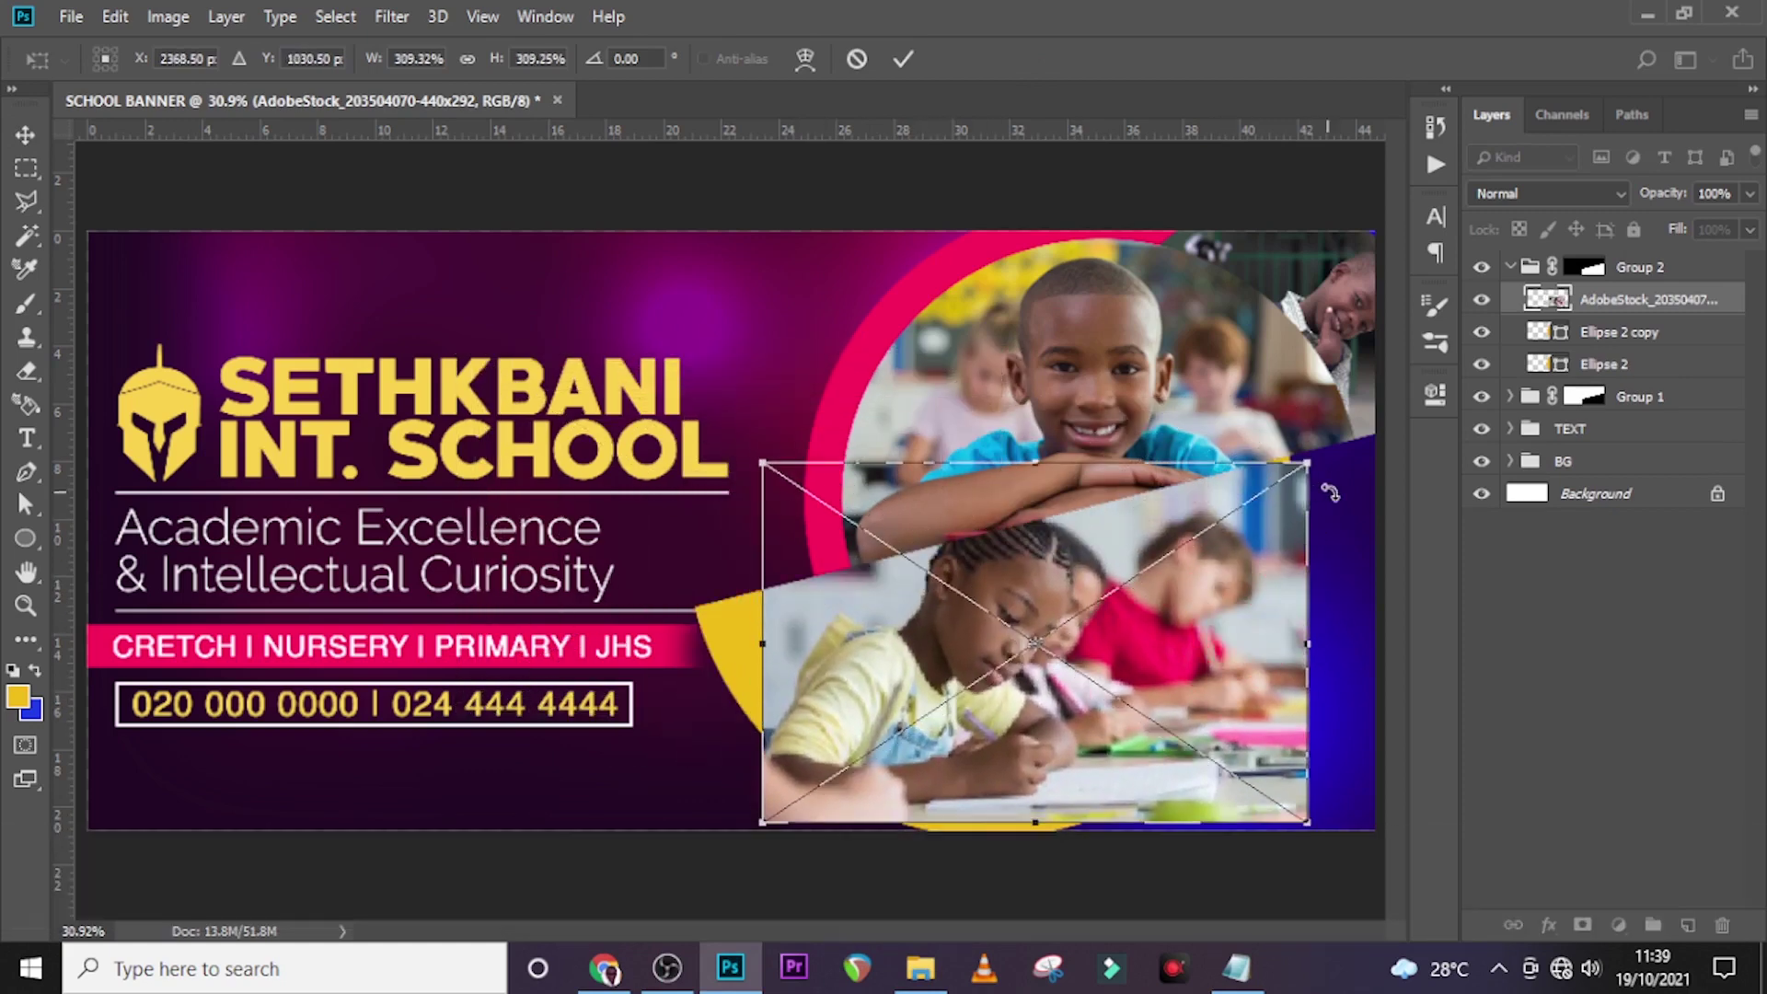
pyautogui.press('Return')
pyautogui.rightClick(1634, 303)
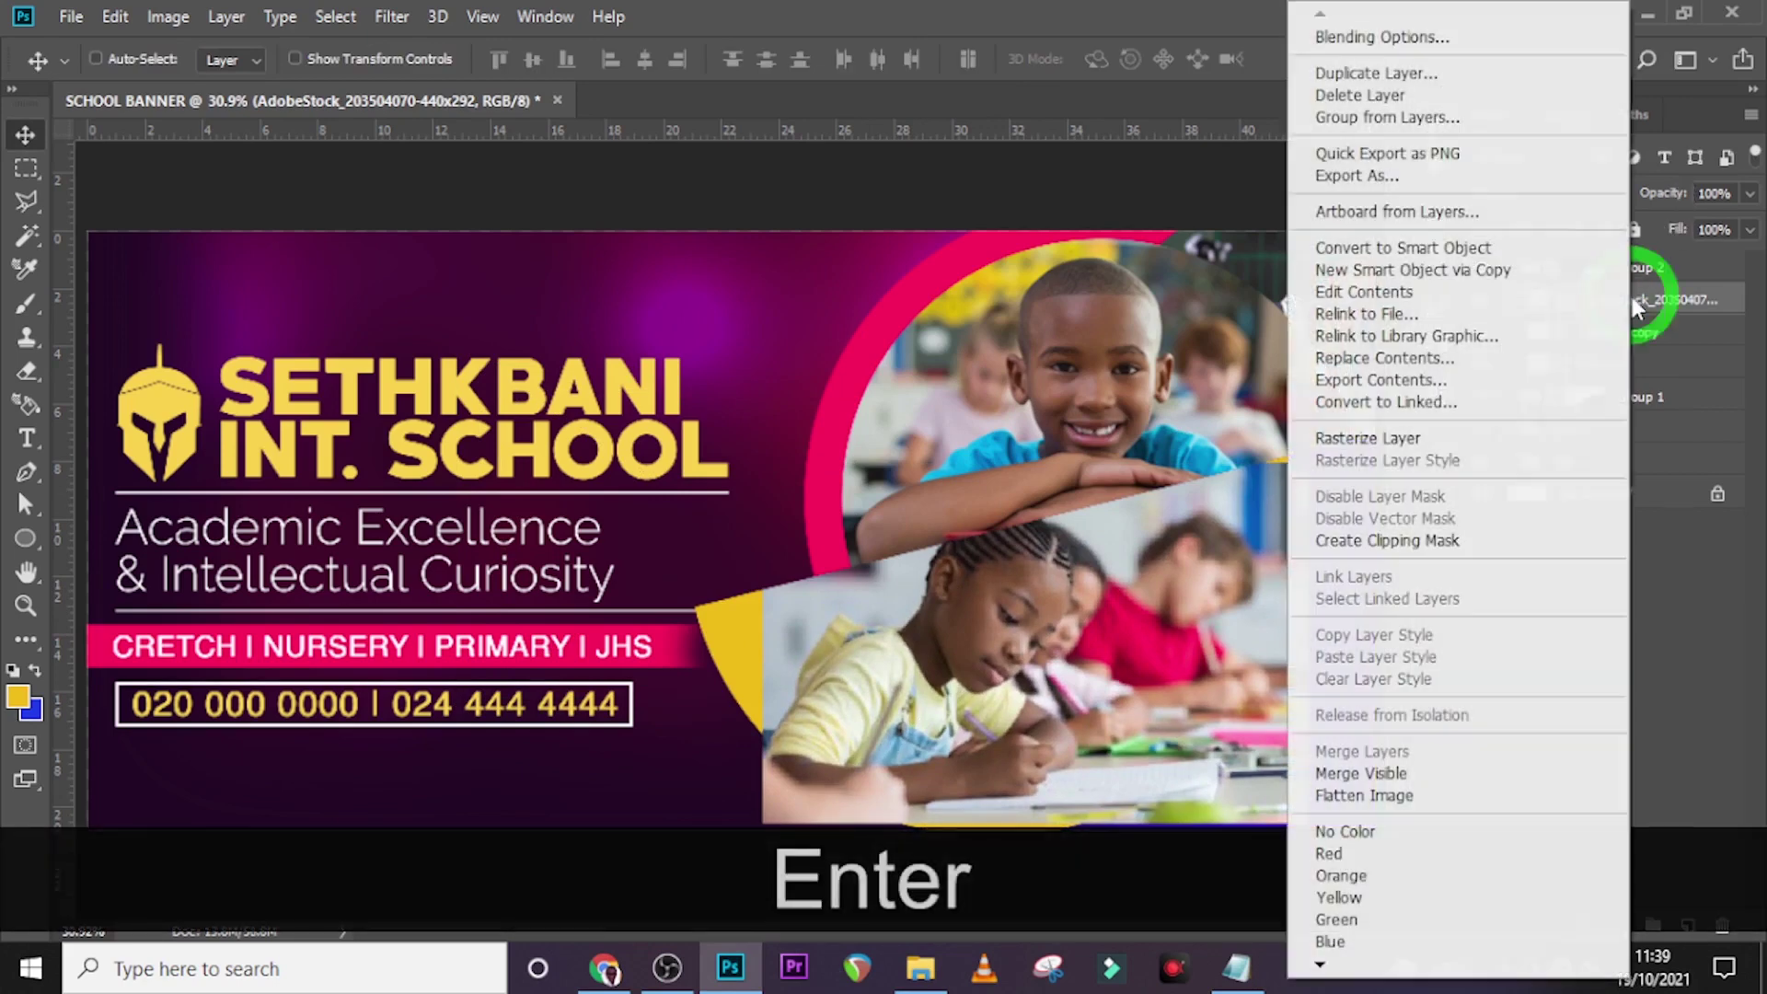
pyautogui.click(1412, 540)
# Step: Enlarge the clipped classroom photo to about 323% and shift it left and slightly down within the yellow ring
pyautogui.hotkey('ctrl', 't')
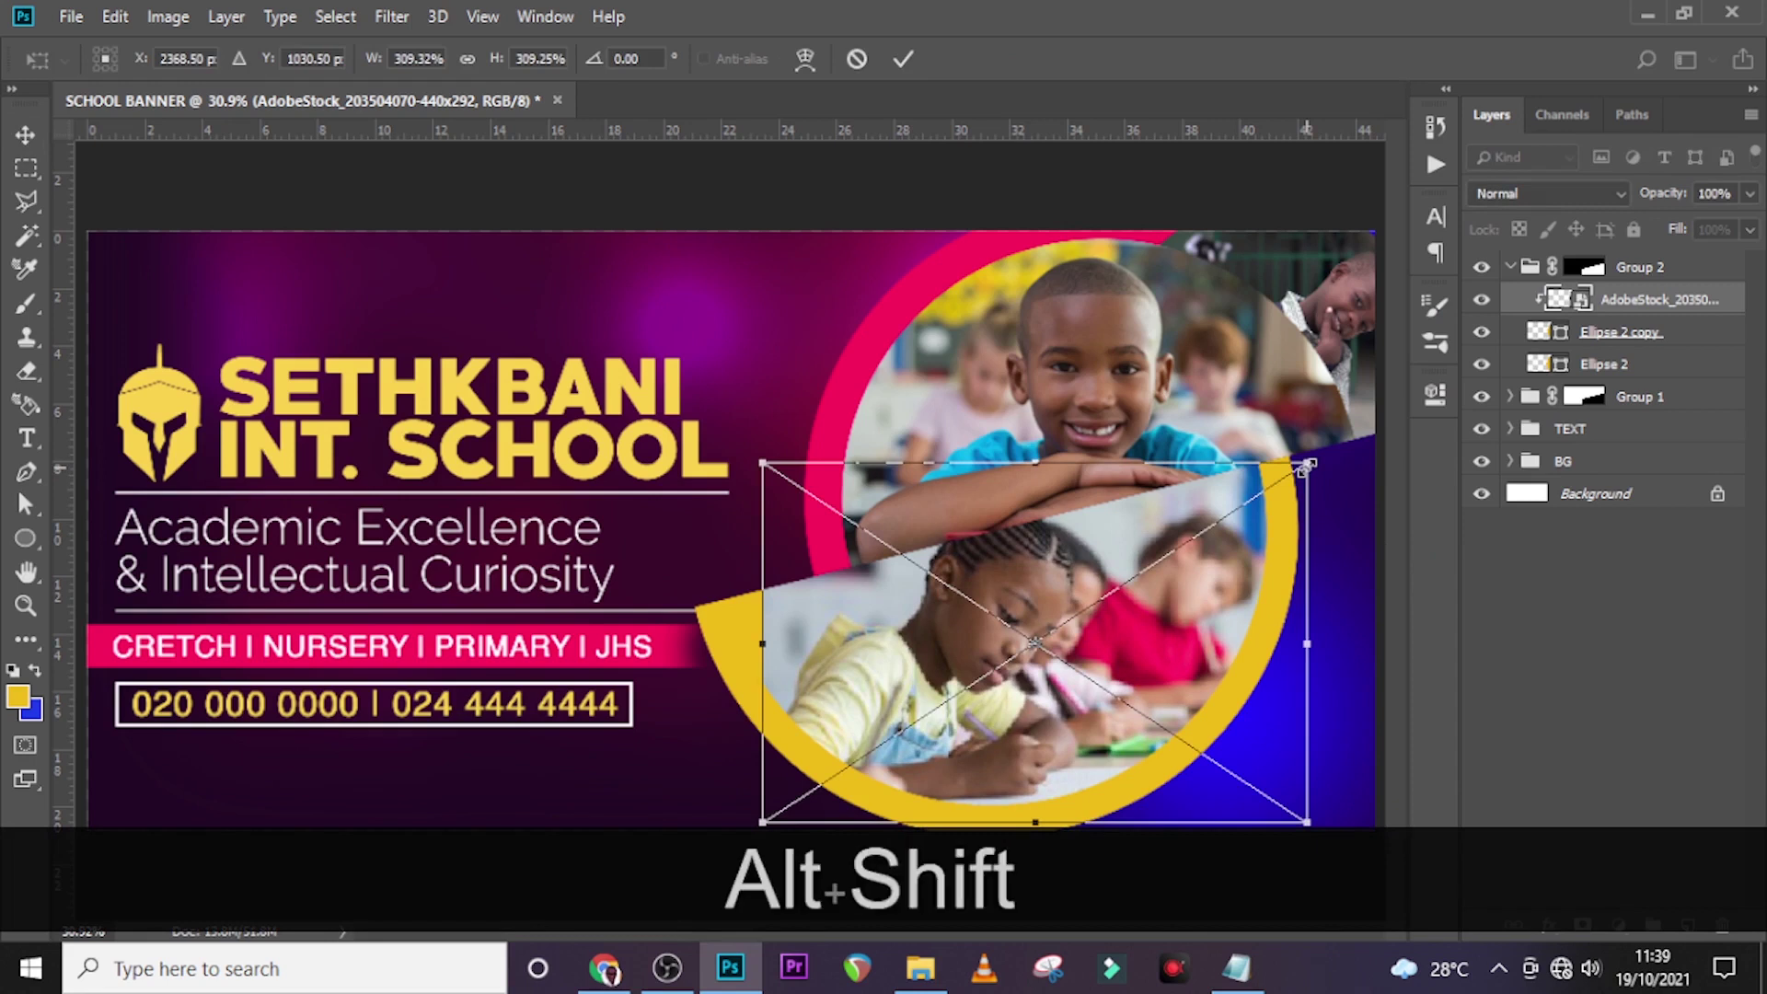
pyautogui.moveTo(1306, 465); pyautogui.dragTo(1320, 455)
pyautogui.moveTo(1266, 581); pyautogui.dragTo(1233, 589)
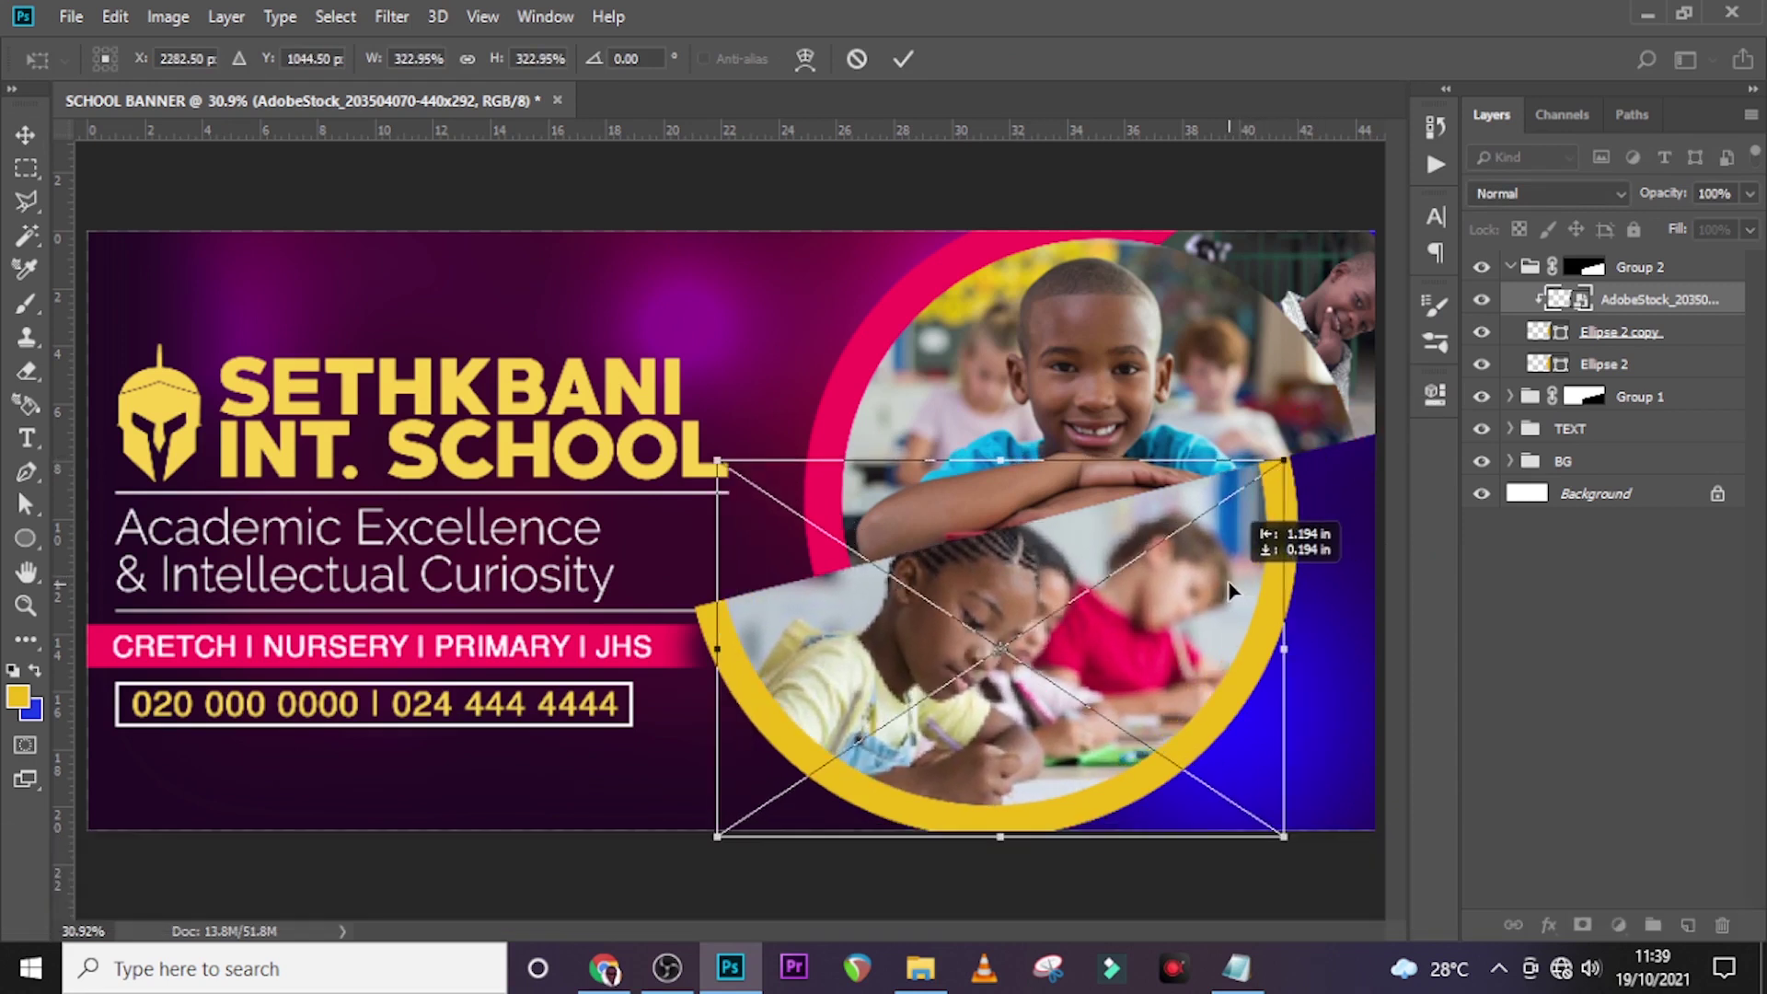
pyautogui.press('Return')
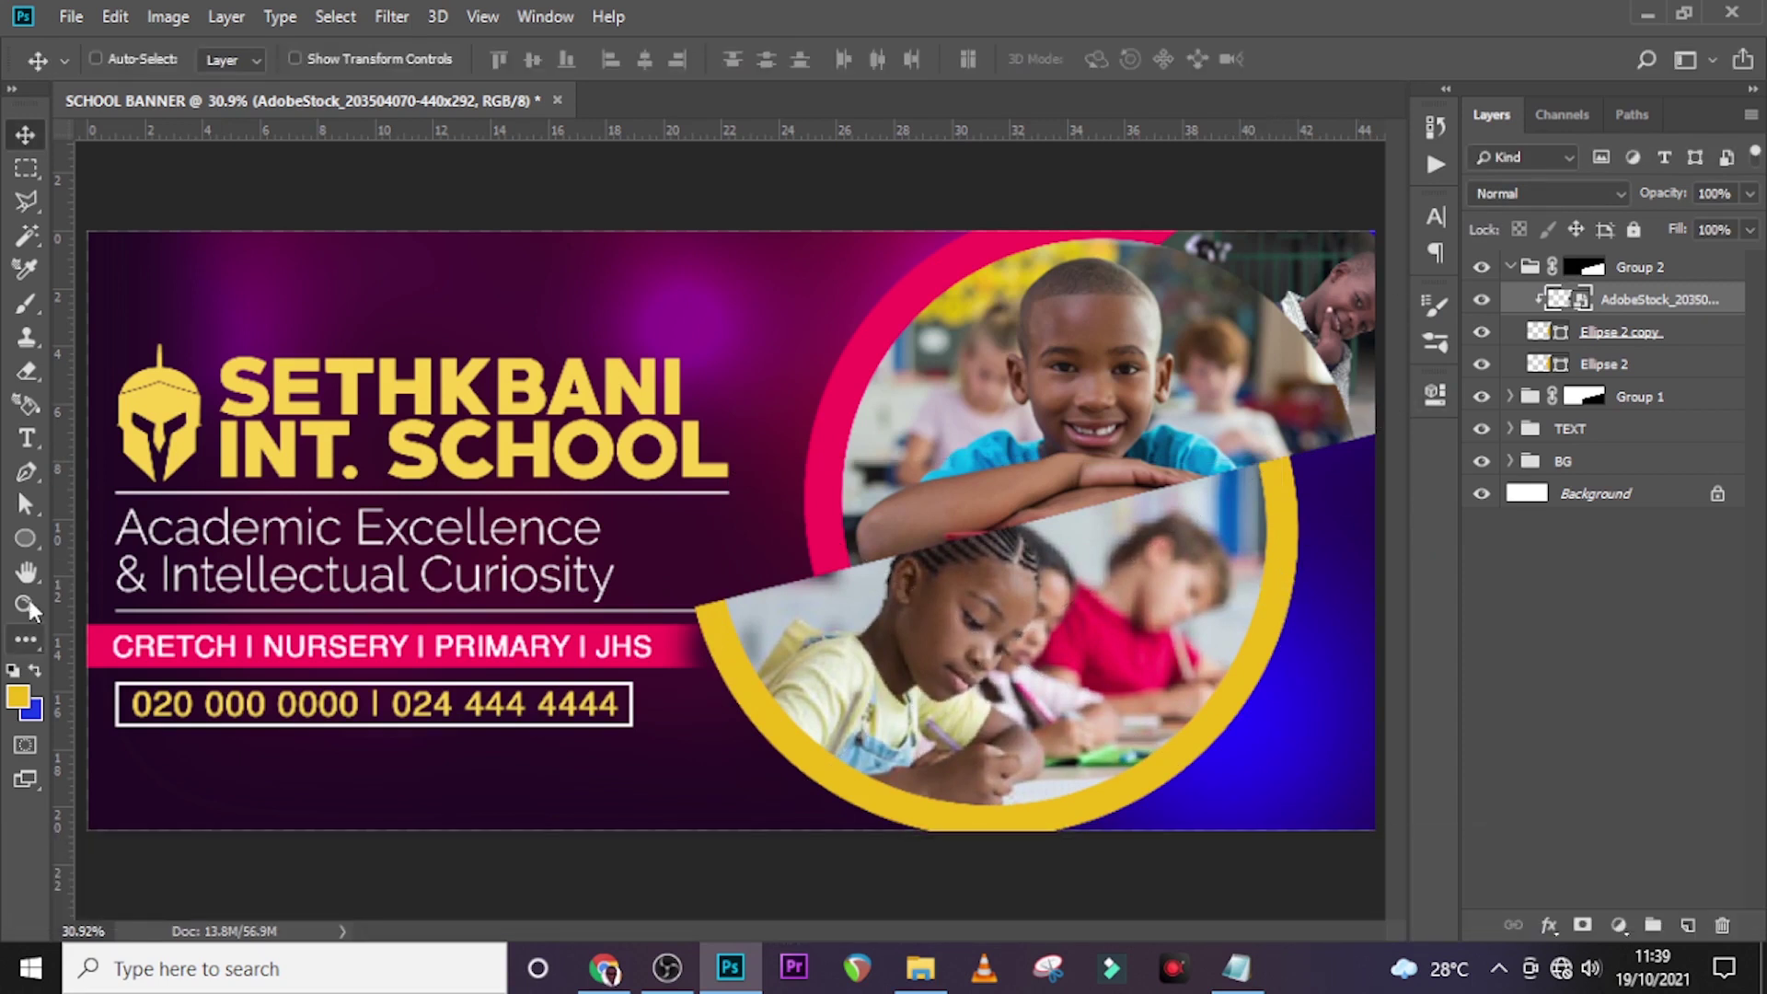
# Step: Draw a smaller circle above the classroom photo and move it over the banner's right edge, centred at about X 3089, Y 703 px
pyautogui.click(33, 532)
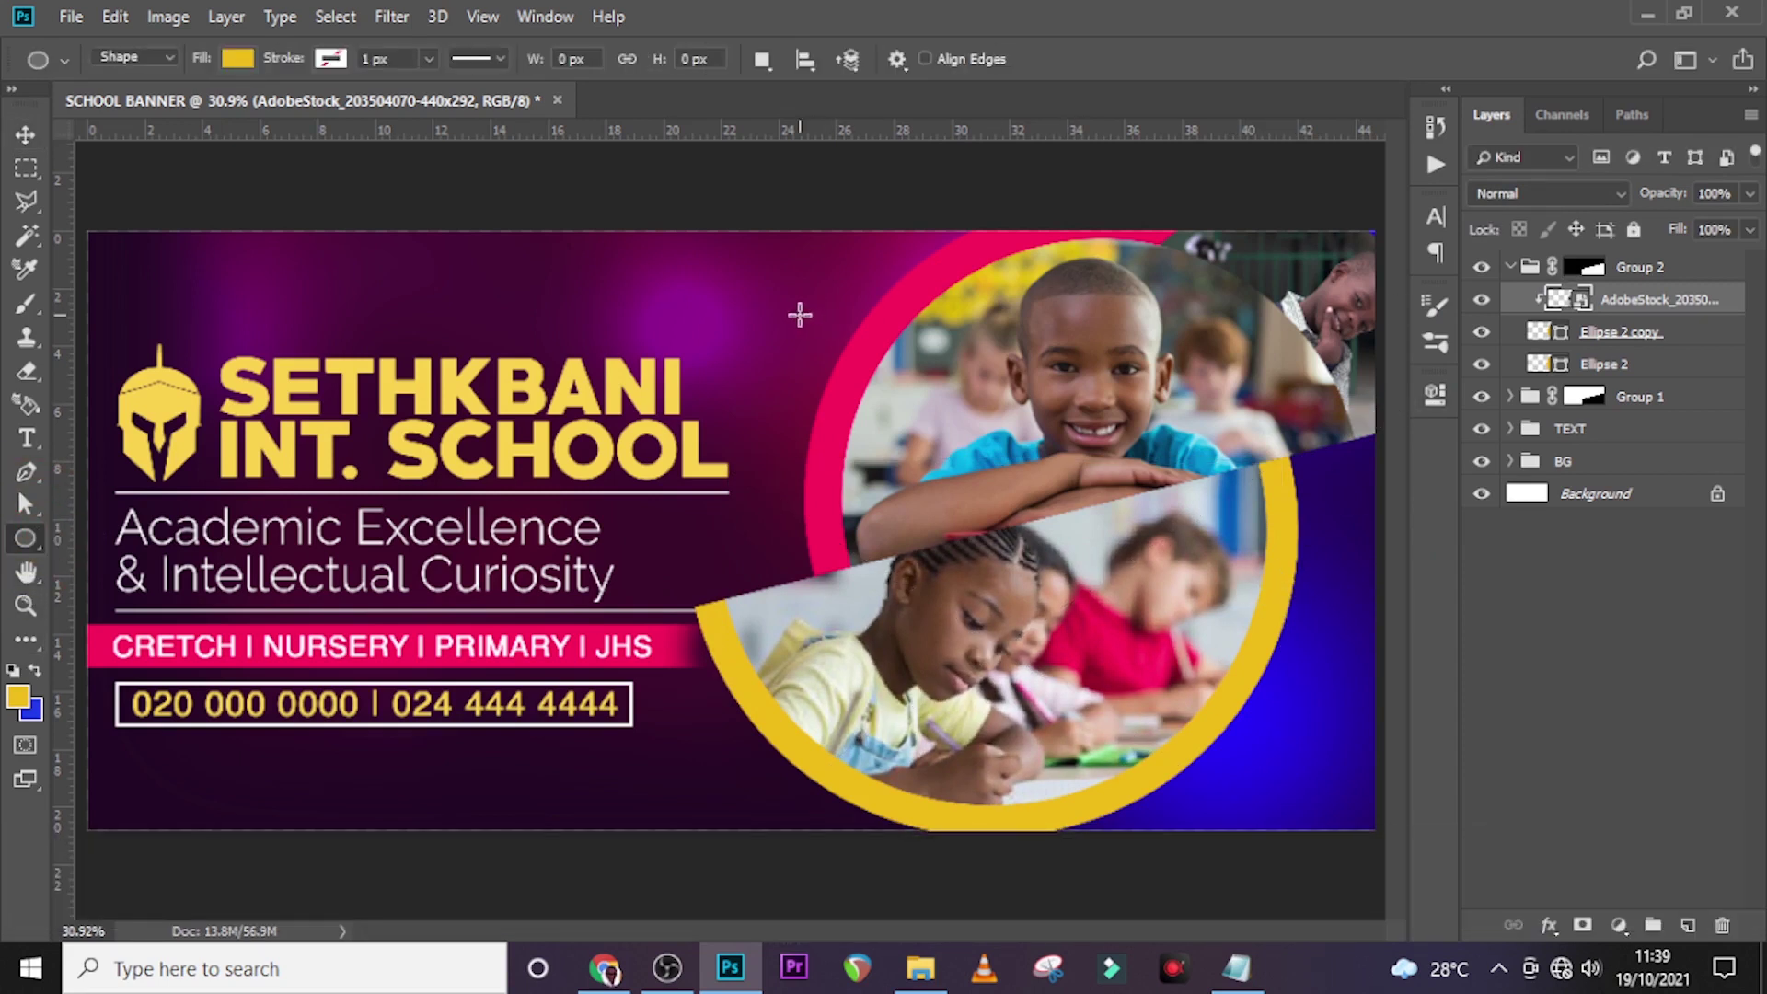
pyautogui.moveTo(798, 309); pyautogui.dragTo(1186, 669)
pyautogui.hotkey('shift', 'v')
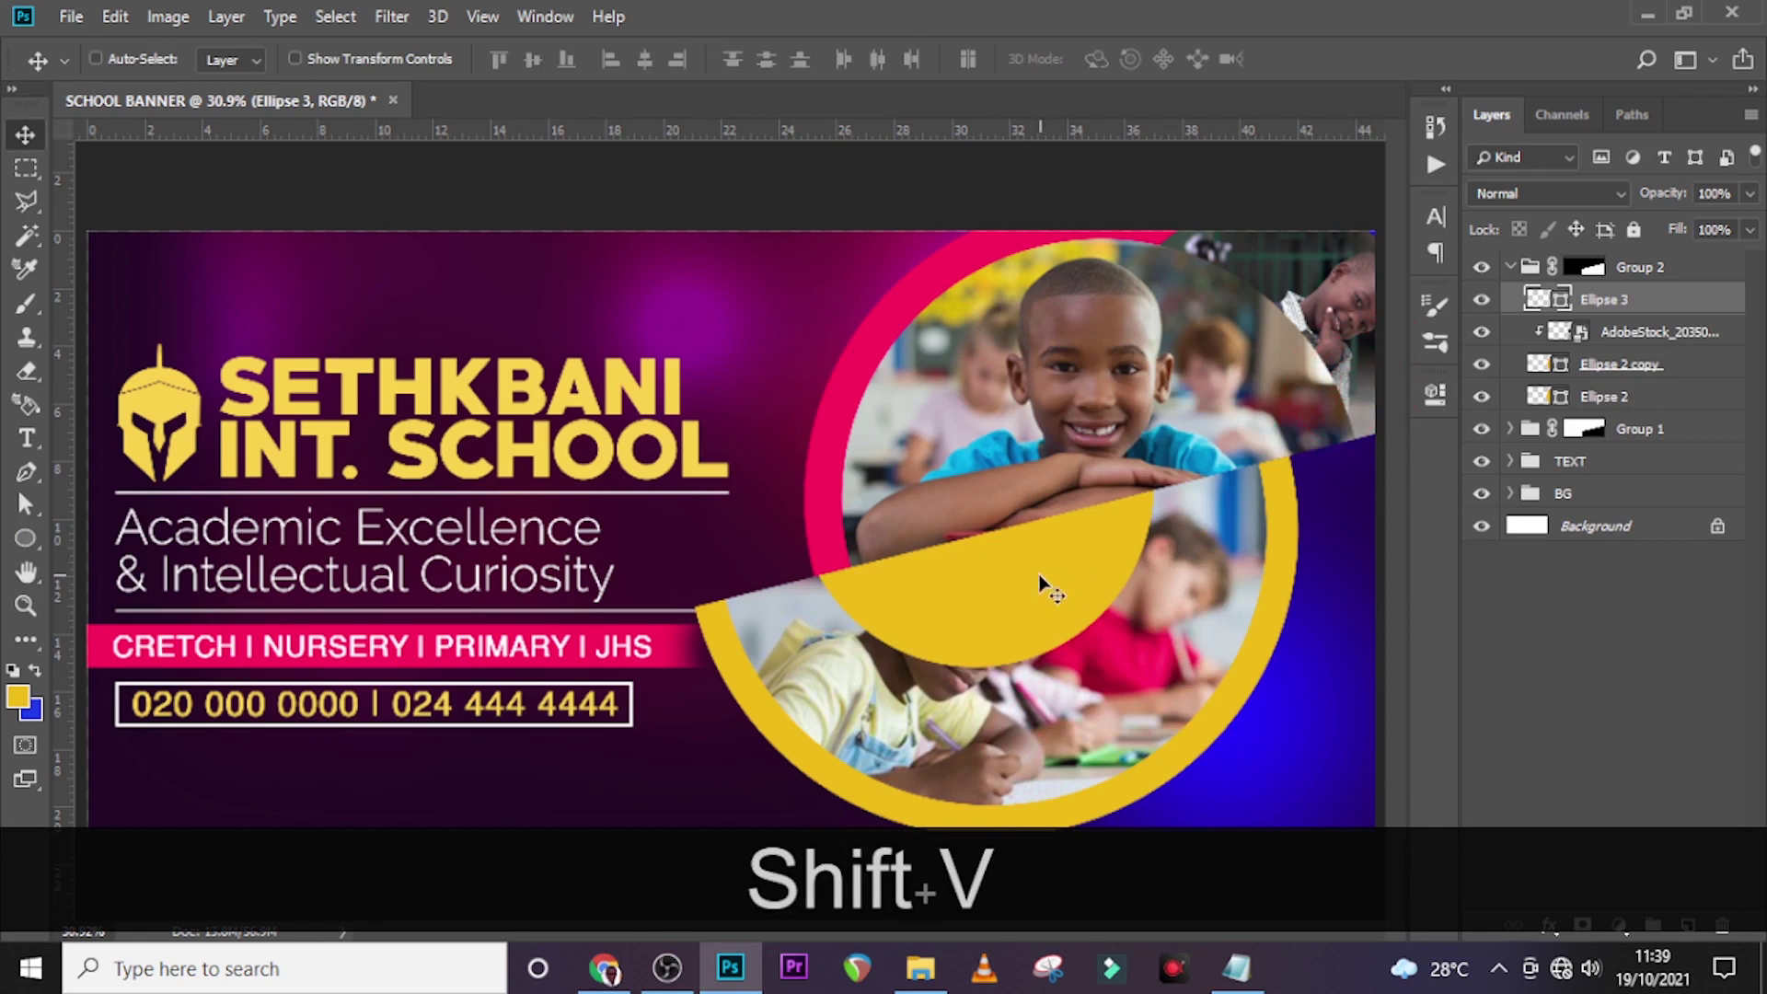
pyautogui.press('v')
pyautogui.moveTo(1003, 577); pyautogui.dragTo(1273, 620)
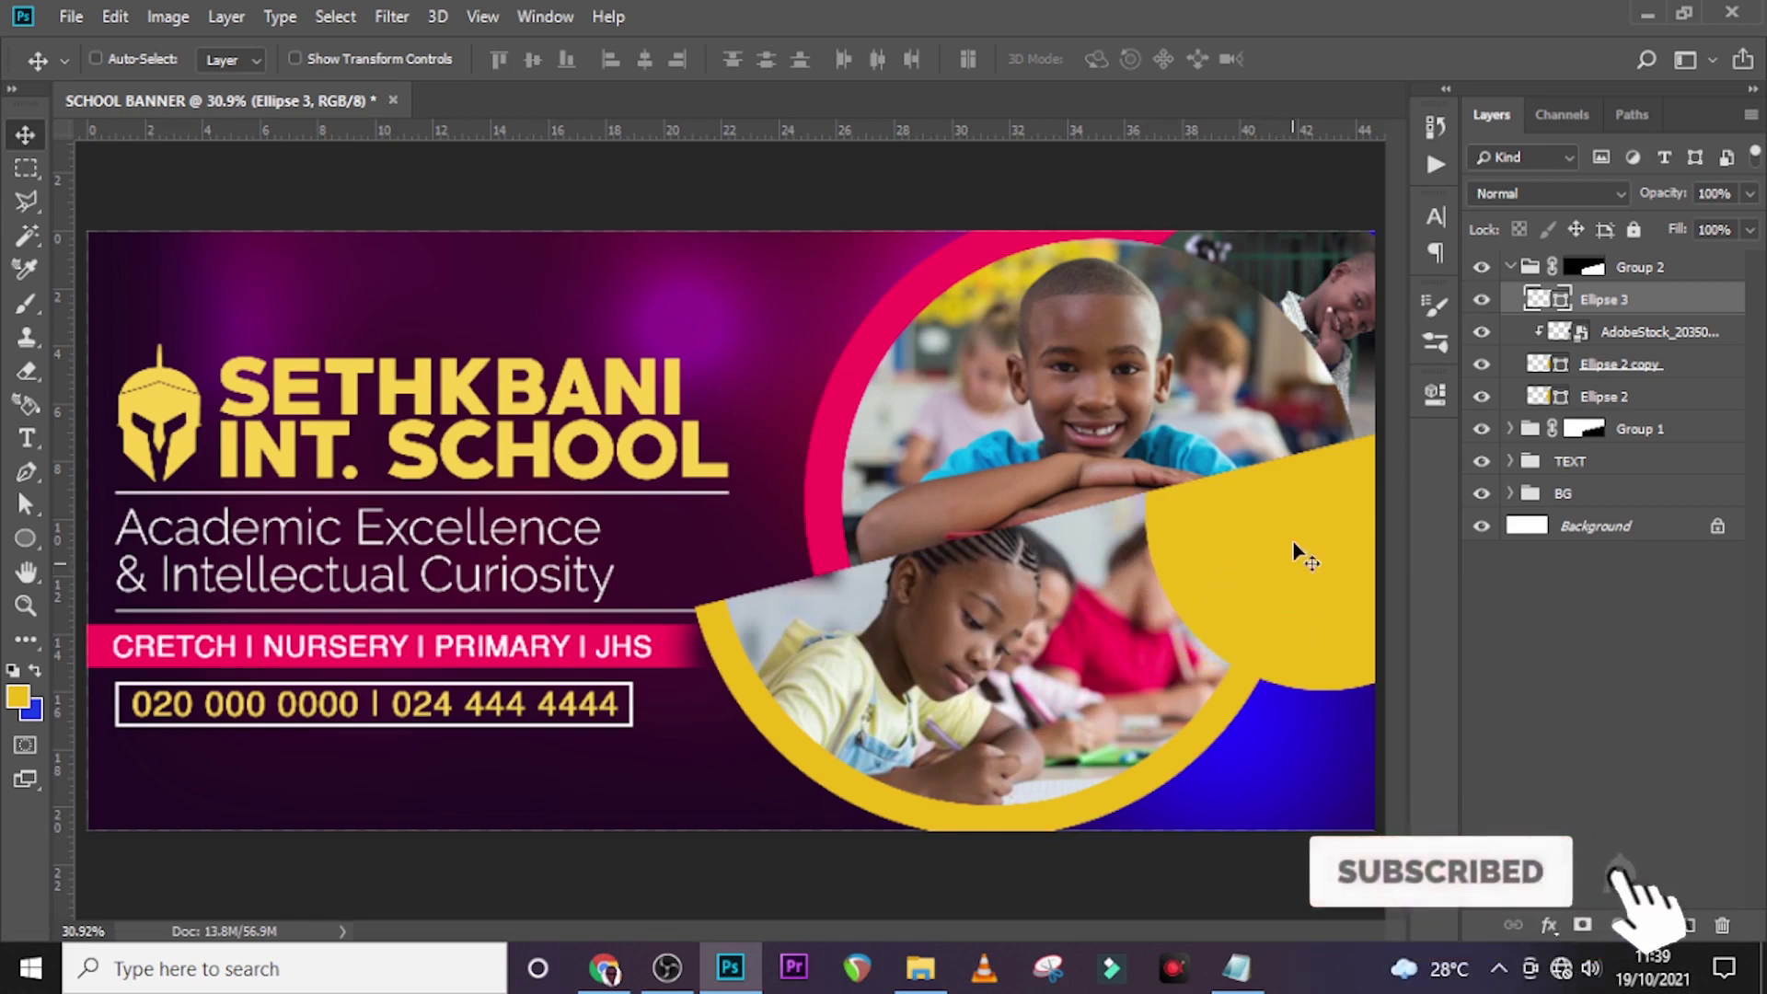
# Step: Change the fill colour of Ellipse 3 to blue 007eff
pyautogui.doubleClick(1545, 300)
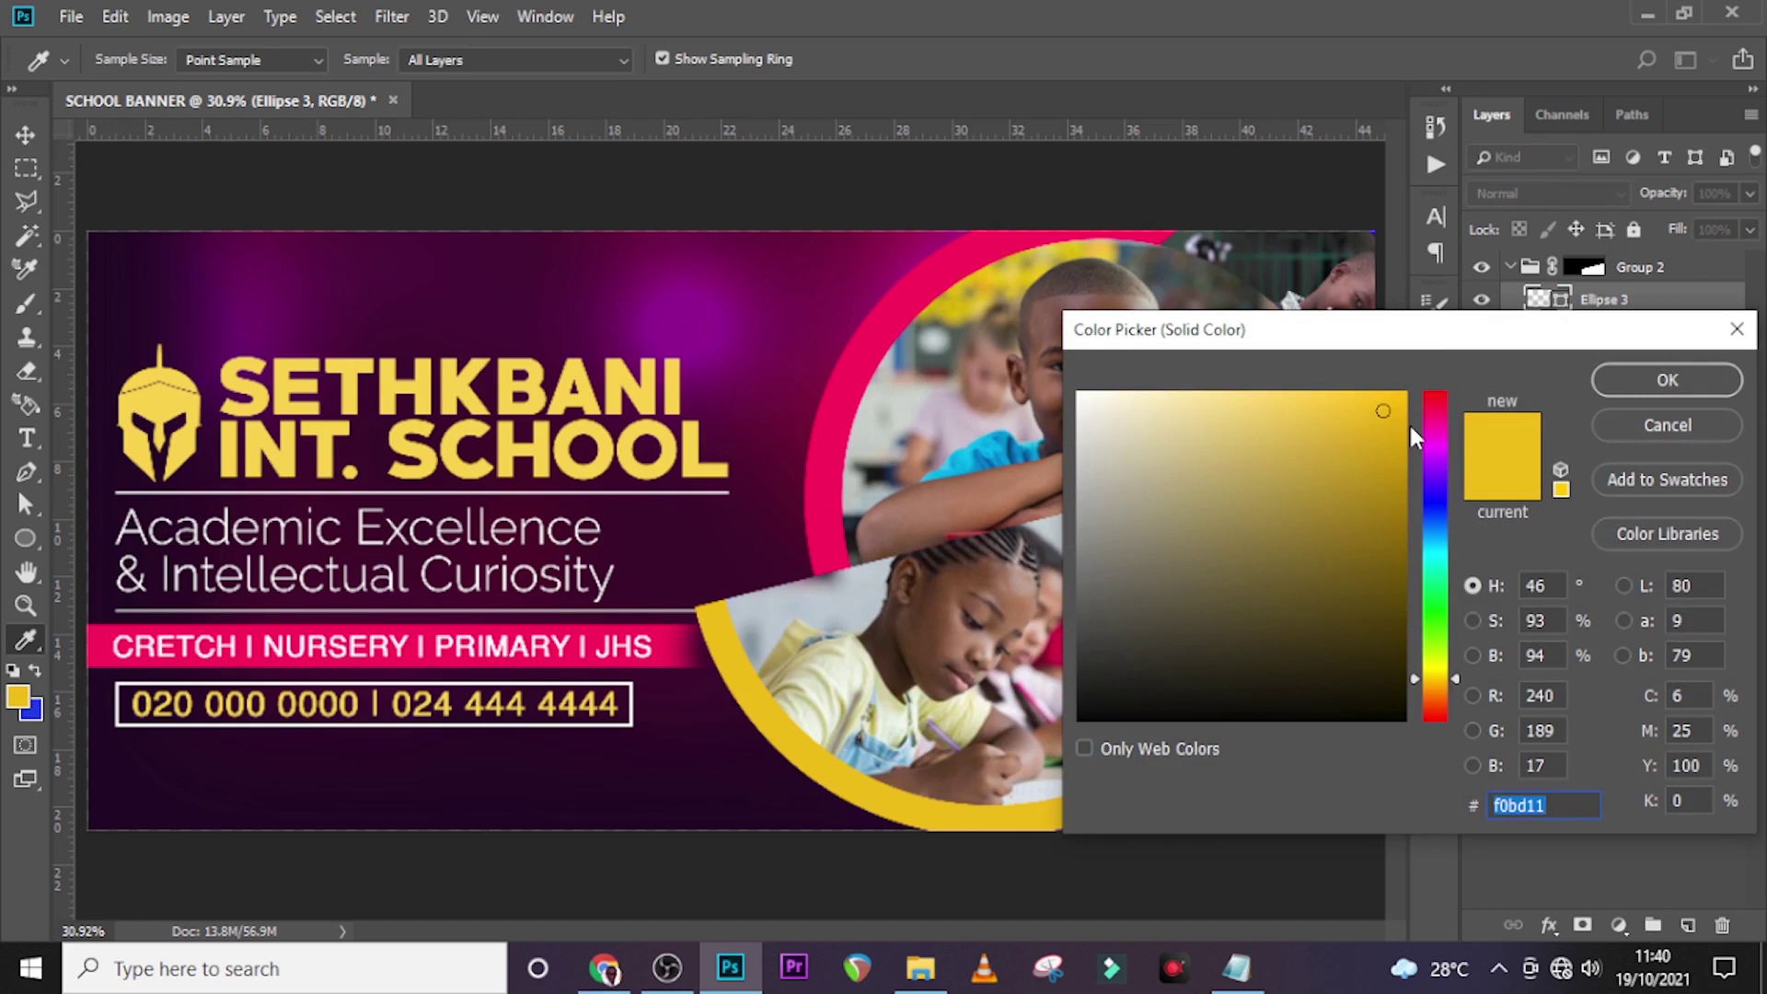
pyautogui.write('00')
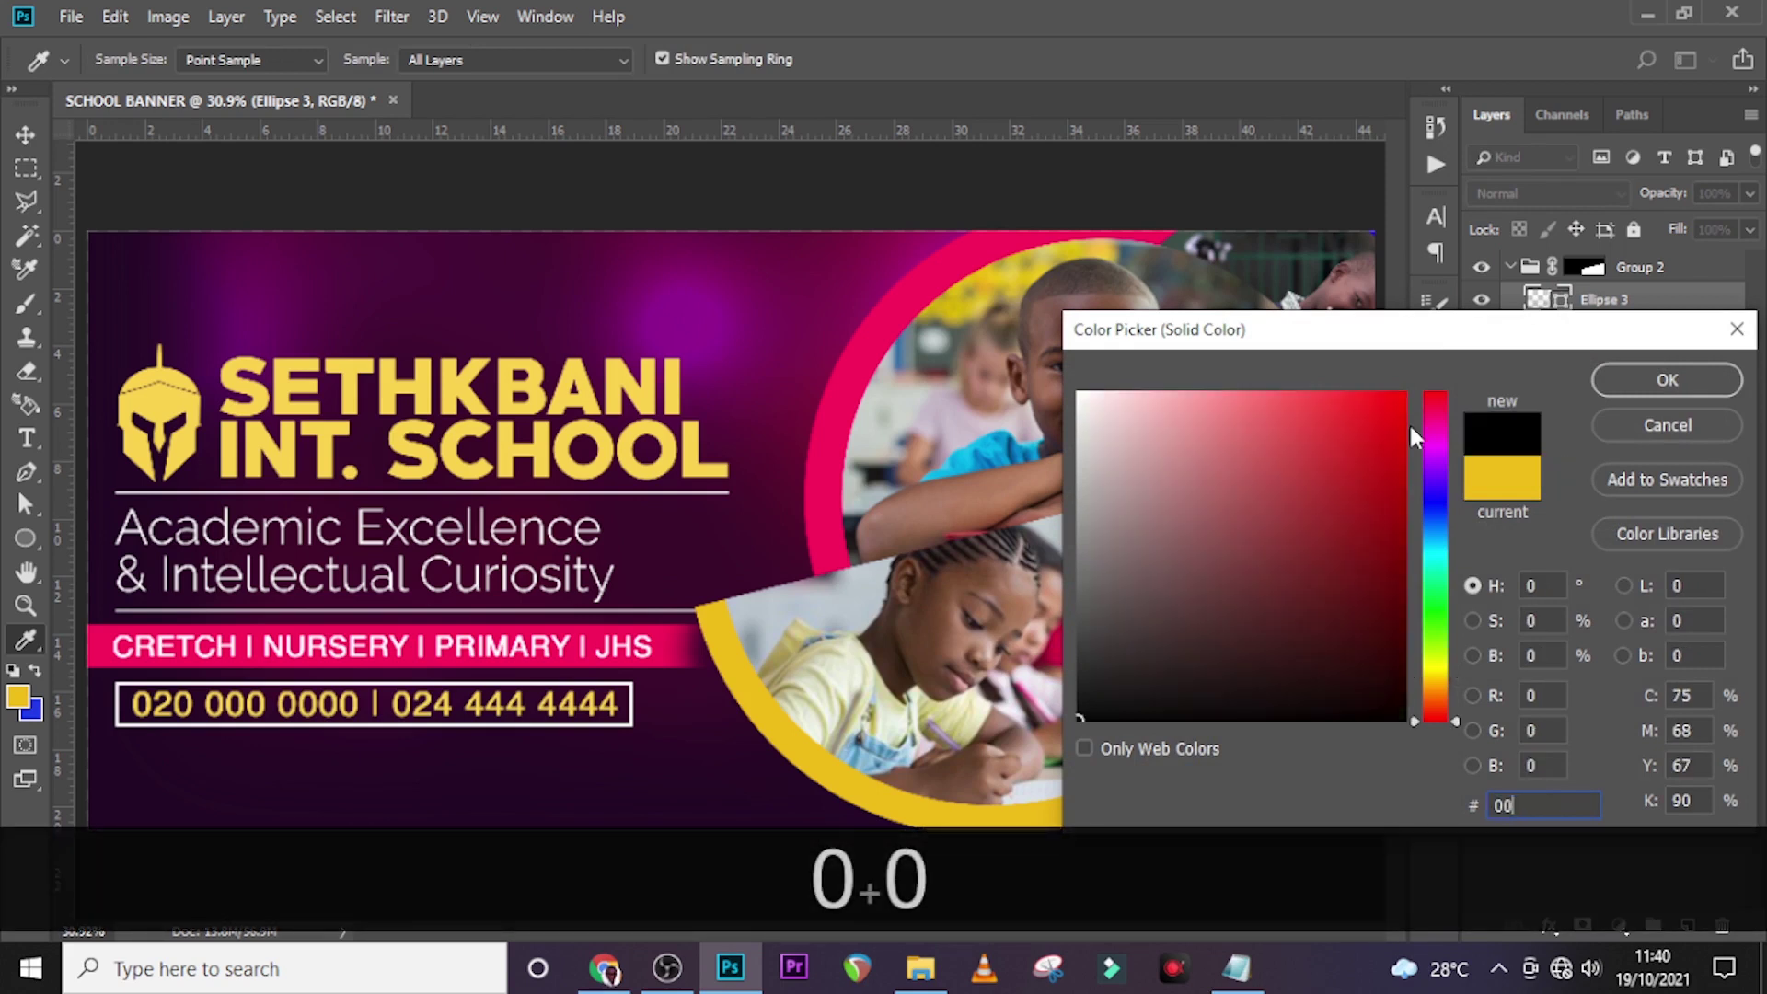
pyautogui.write('7')
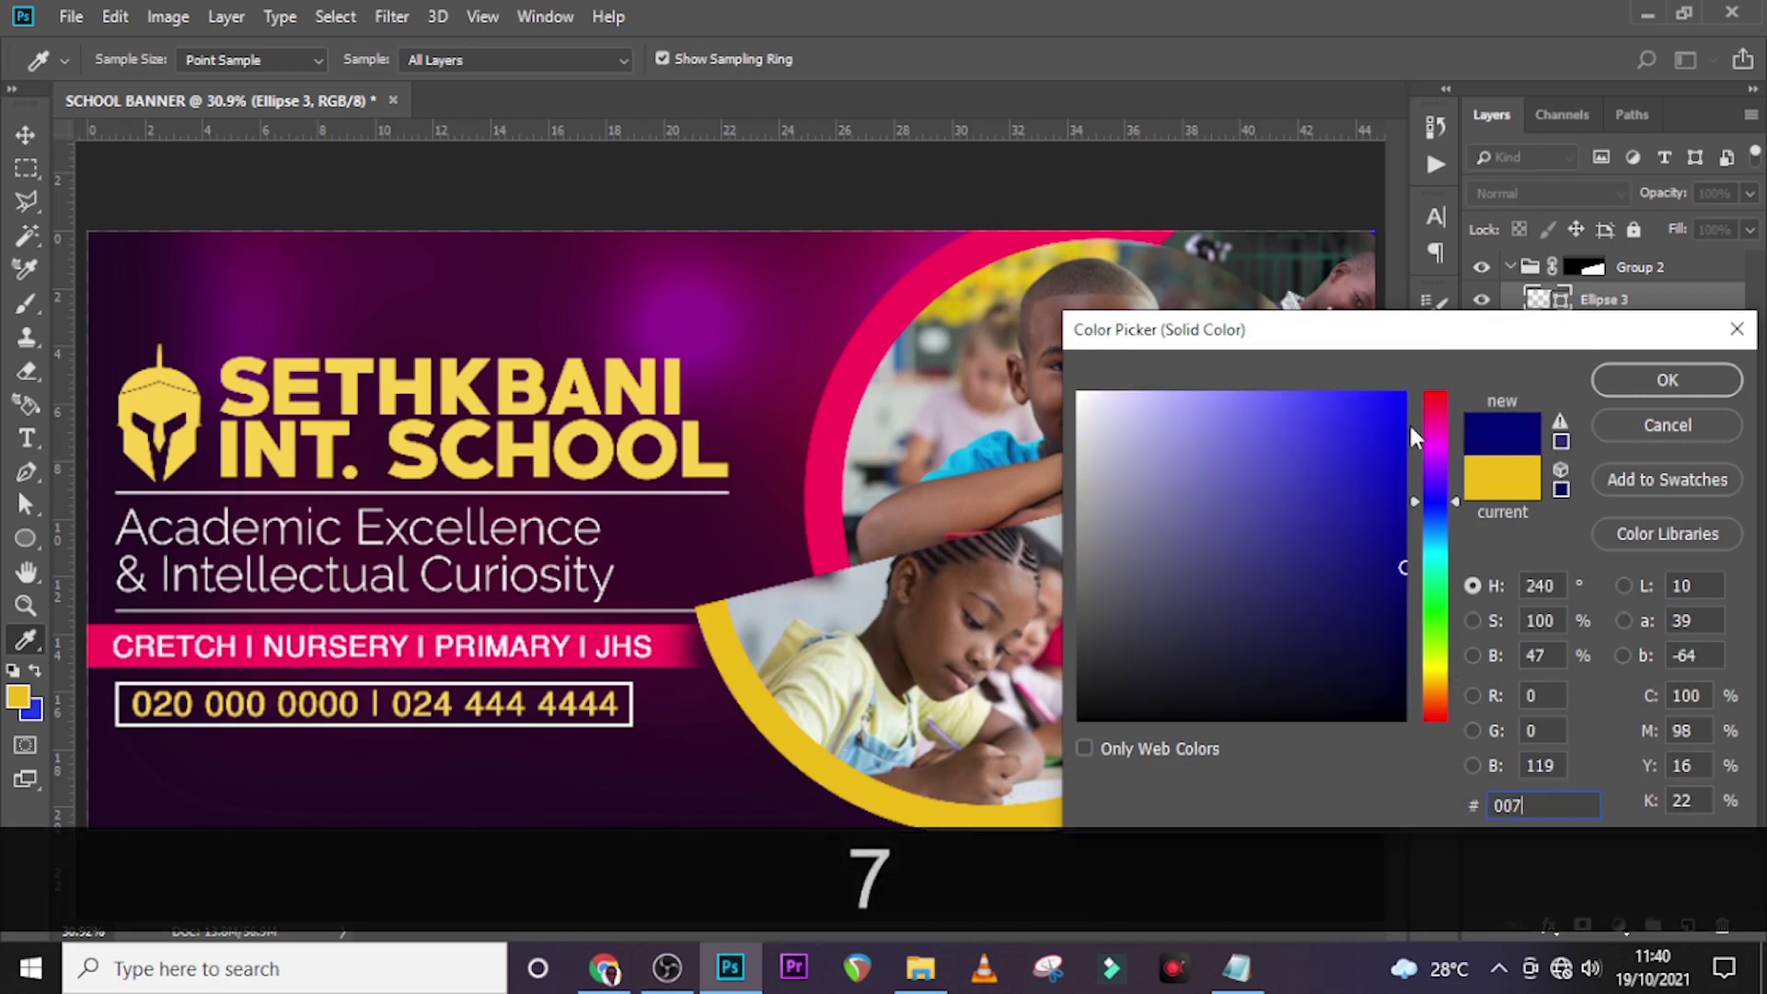
pyautogui.write('eff')
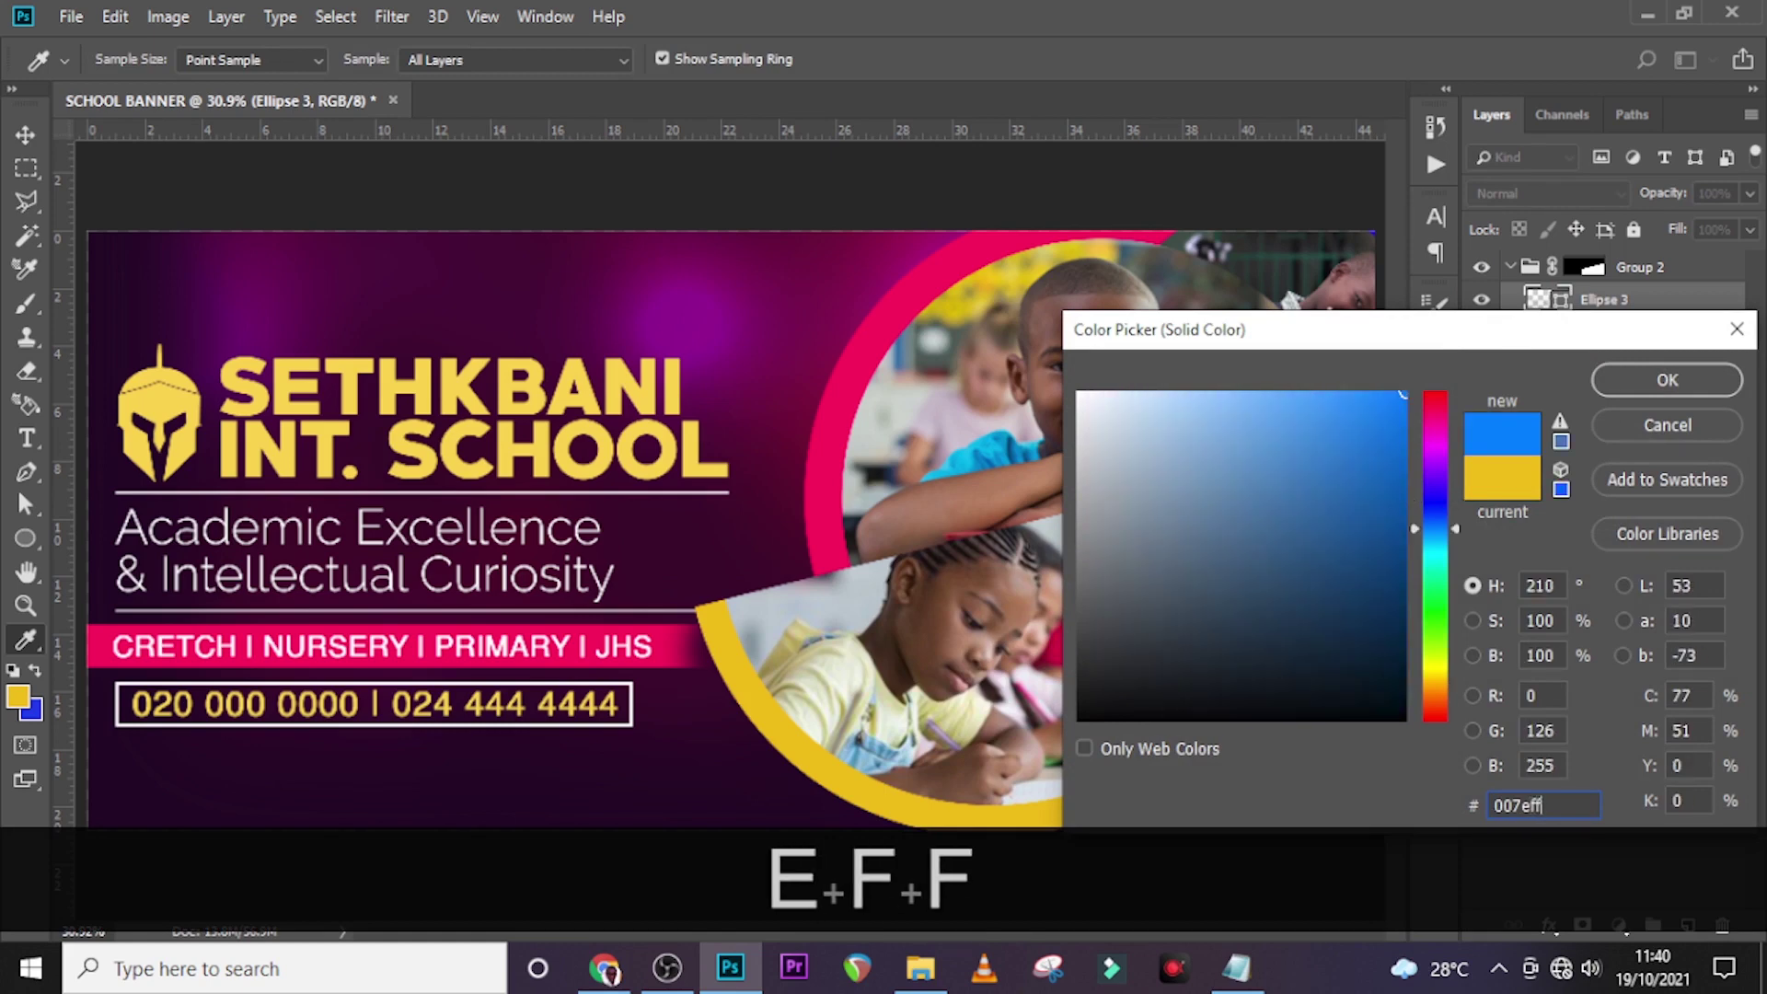
pyautogui.click(1665, 377)
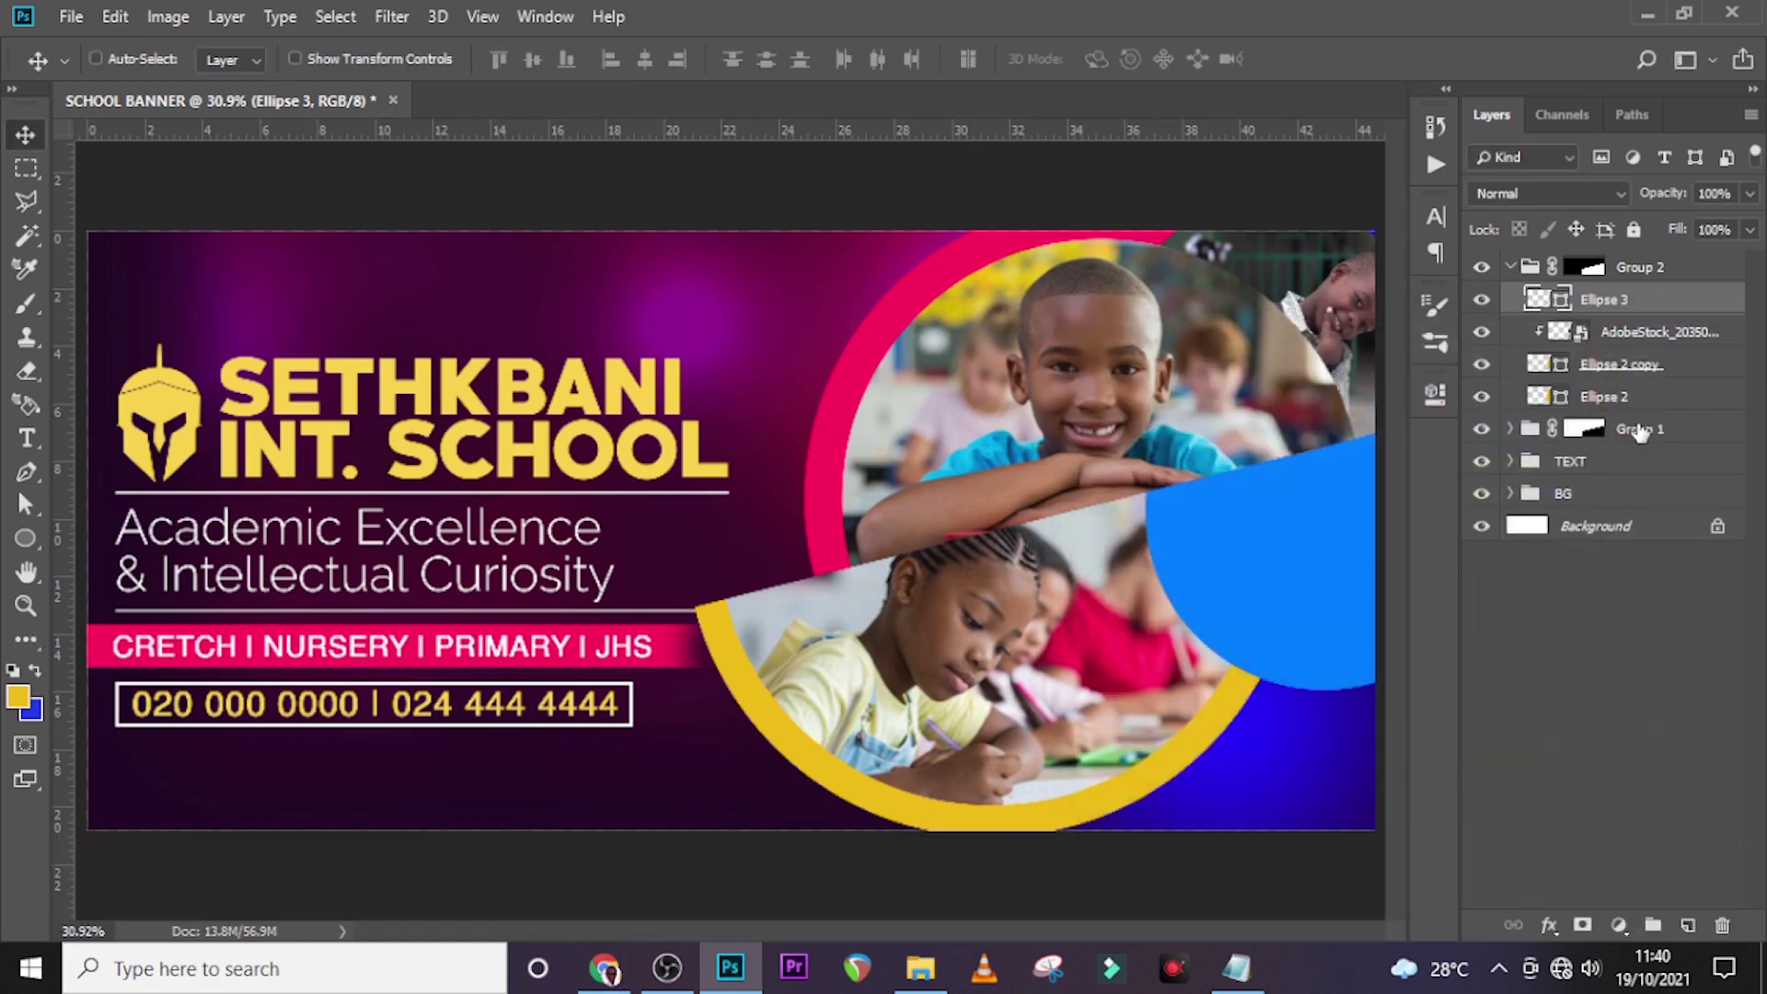
# Step: Duplicate the blue circle and scale the copy down slightly about its centre
pyautogui.hotkey('ctrl', 'j')
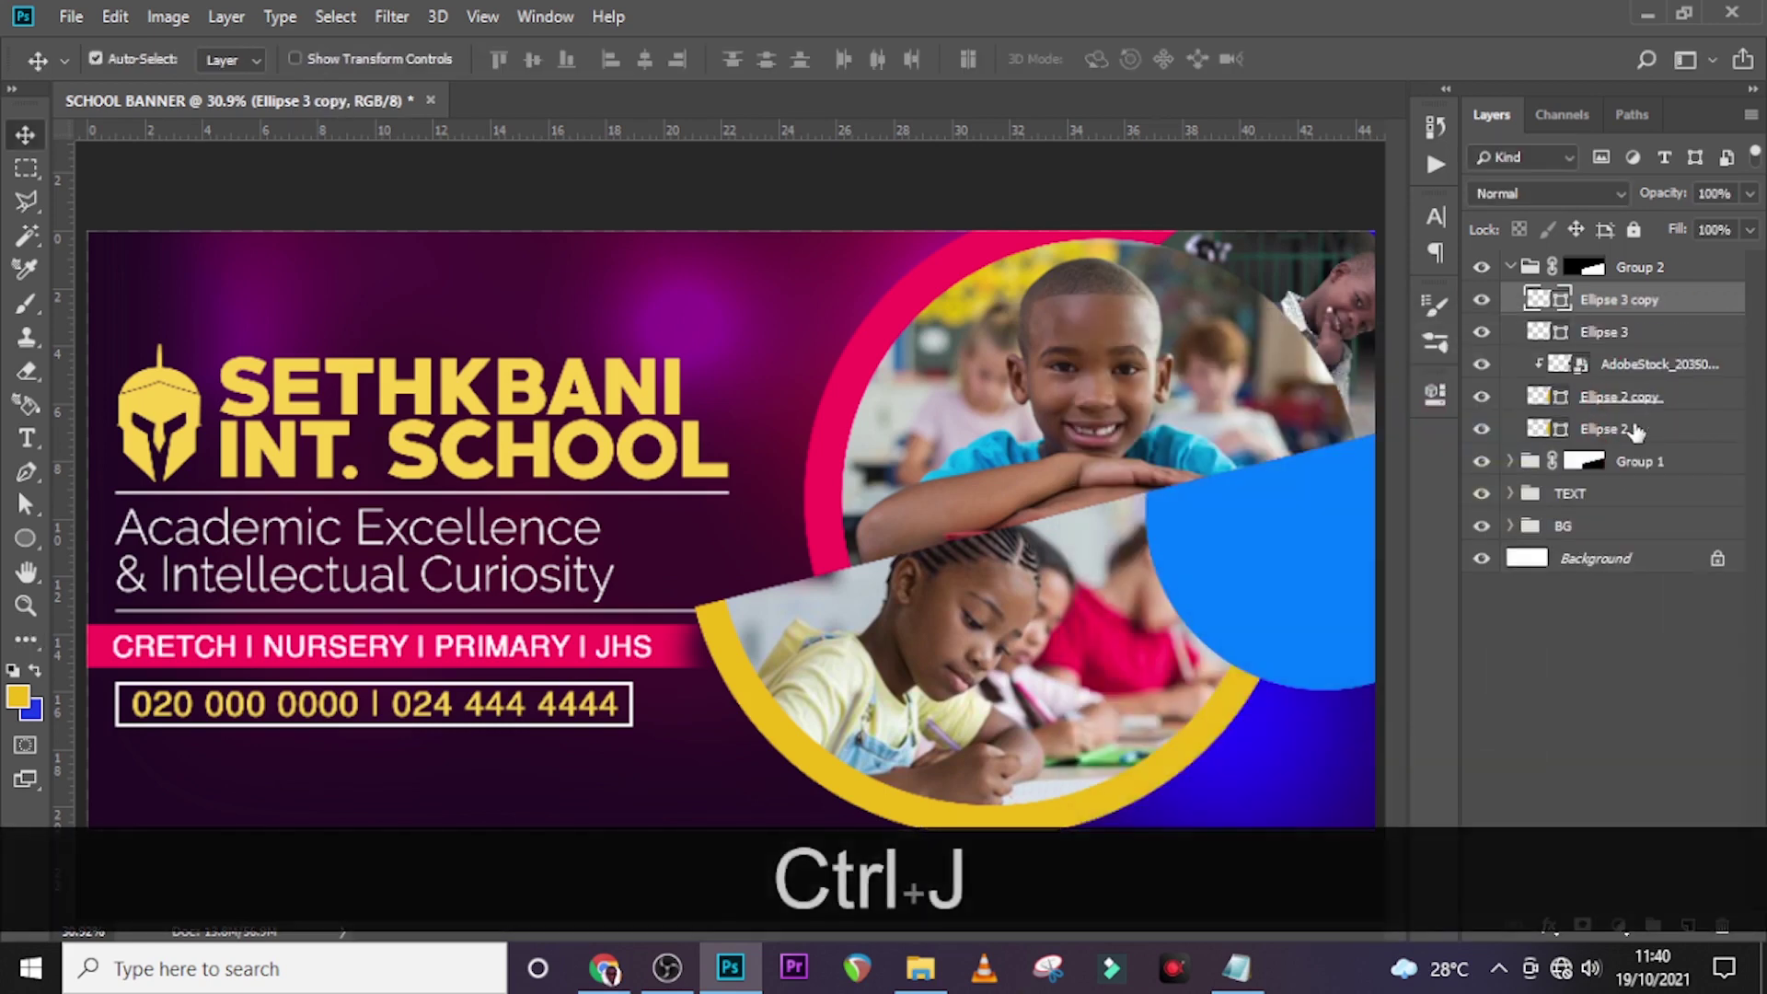
pyautogui.hotkey('ctrl', 't')
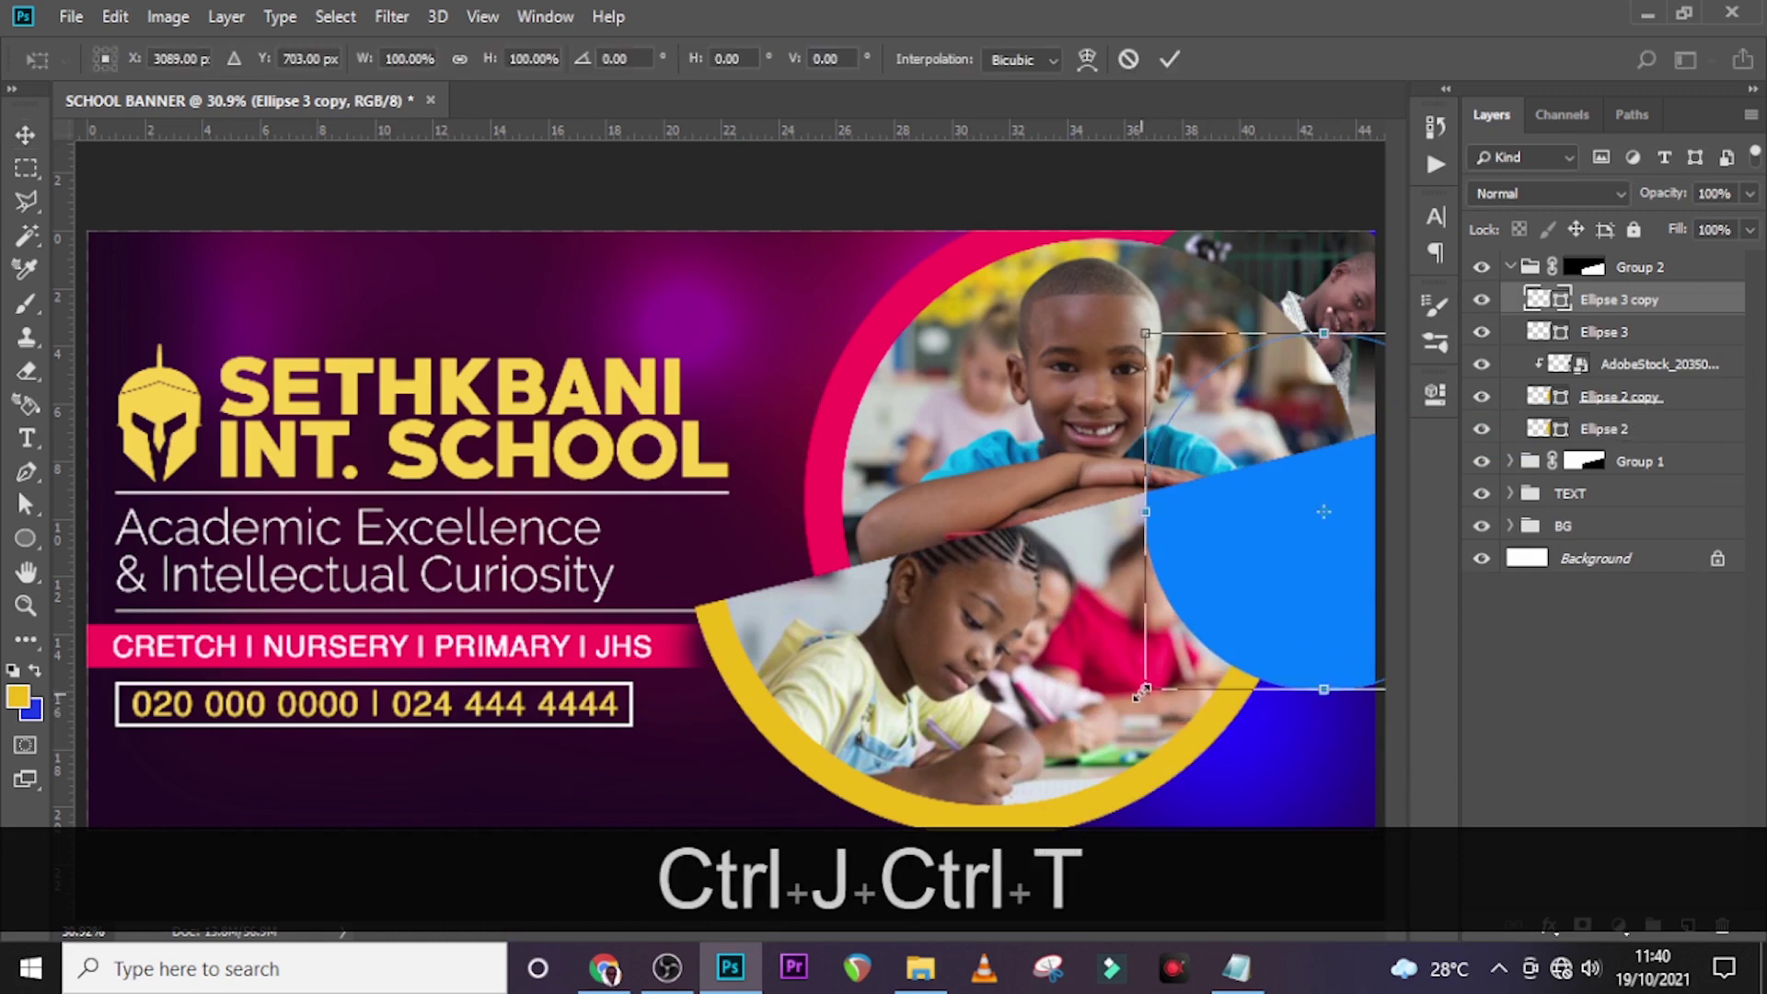
pyautogui.hotkey('alt', 'shift')
pyautogui.moveTo(1142, 690); pyautogui.dragTo(1164, 670)
pyautogui.press('Return')
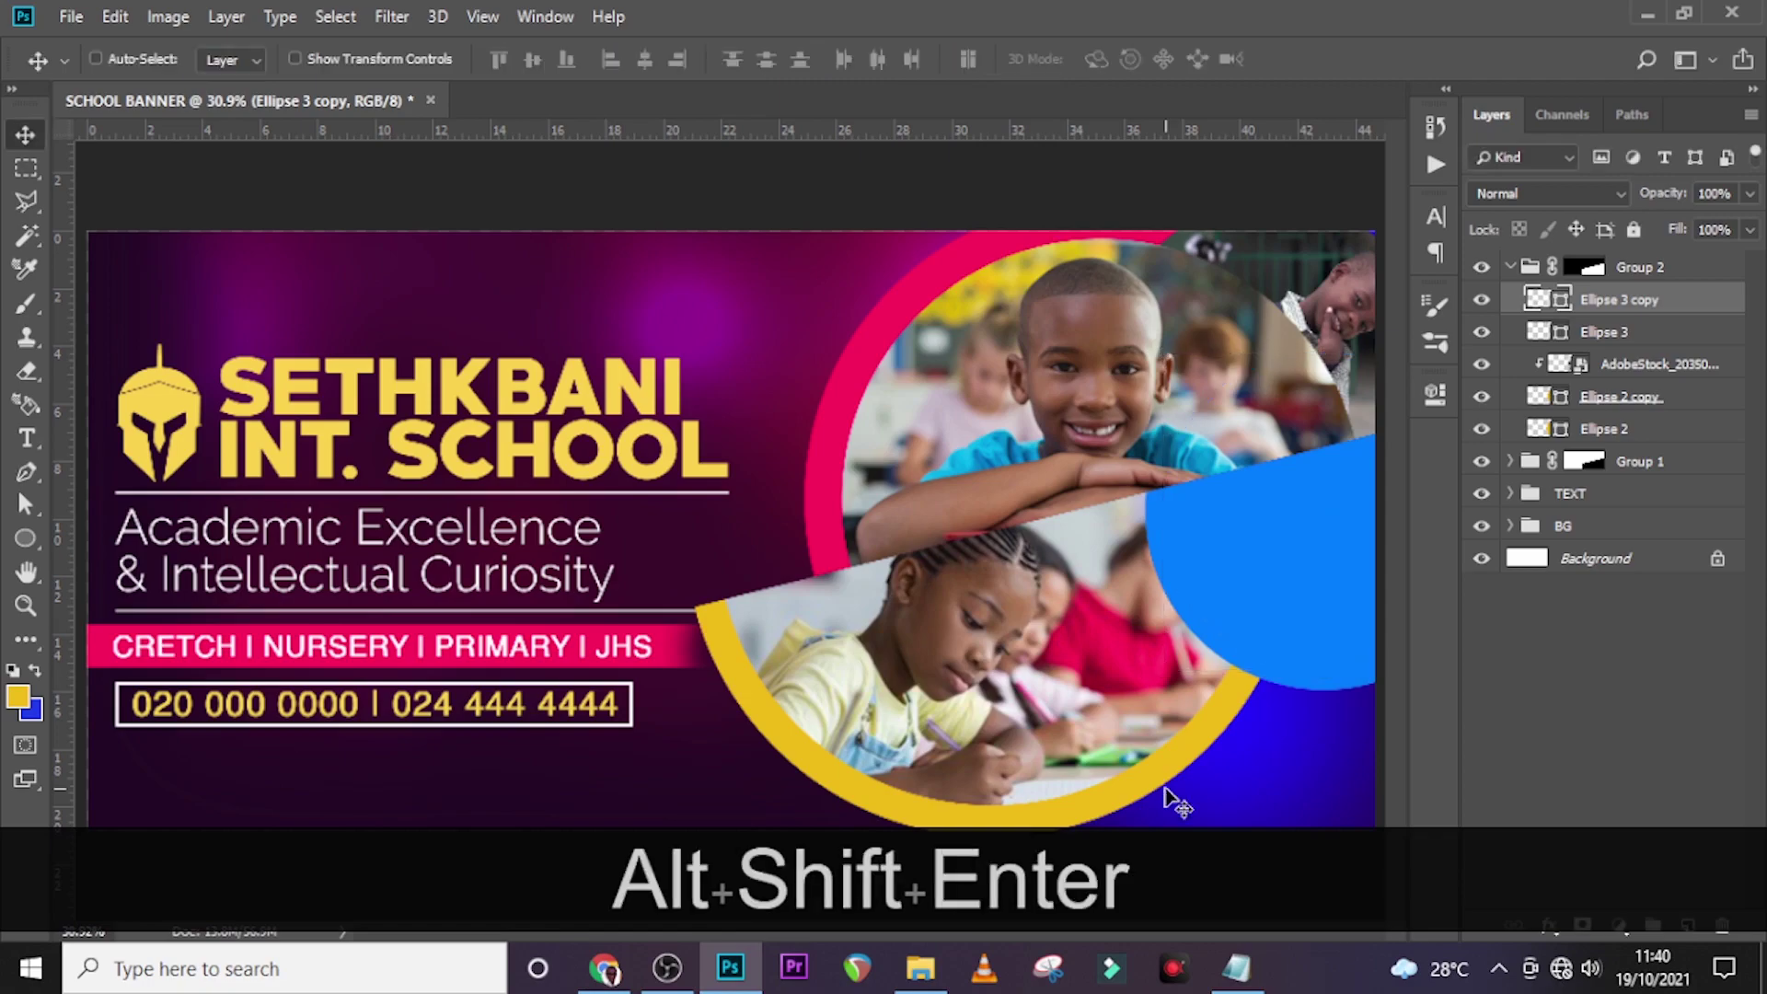
# Step: Place the close-schoolgirl-playing-guitar-classroom photo over the blue circle, enlarge it to cover the circle, and clip it to Ellipse 3 copy
pyautogui.click(918, 968)
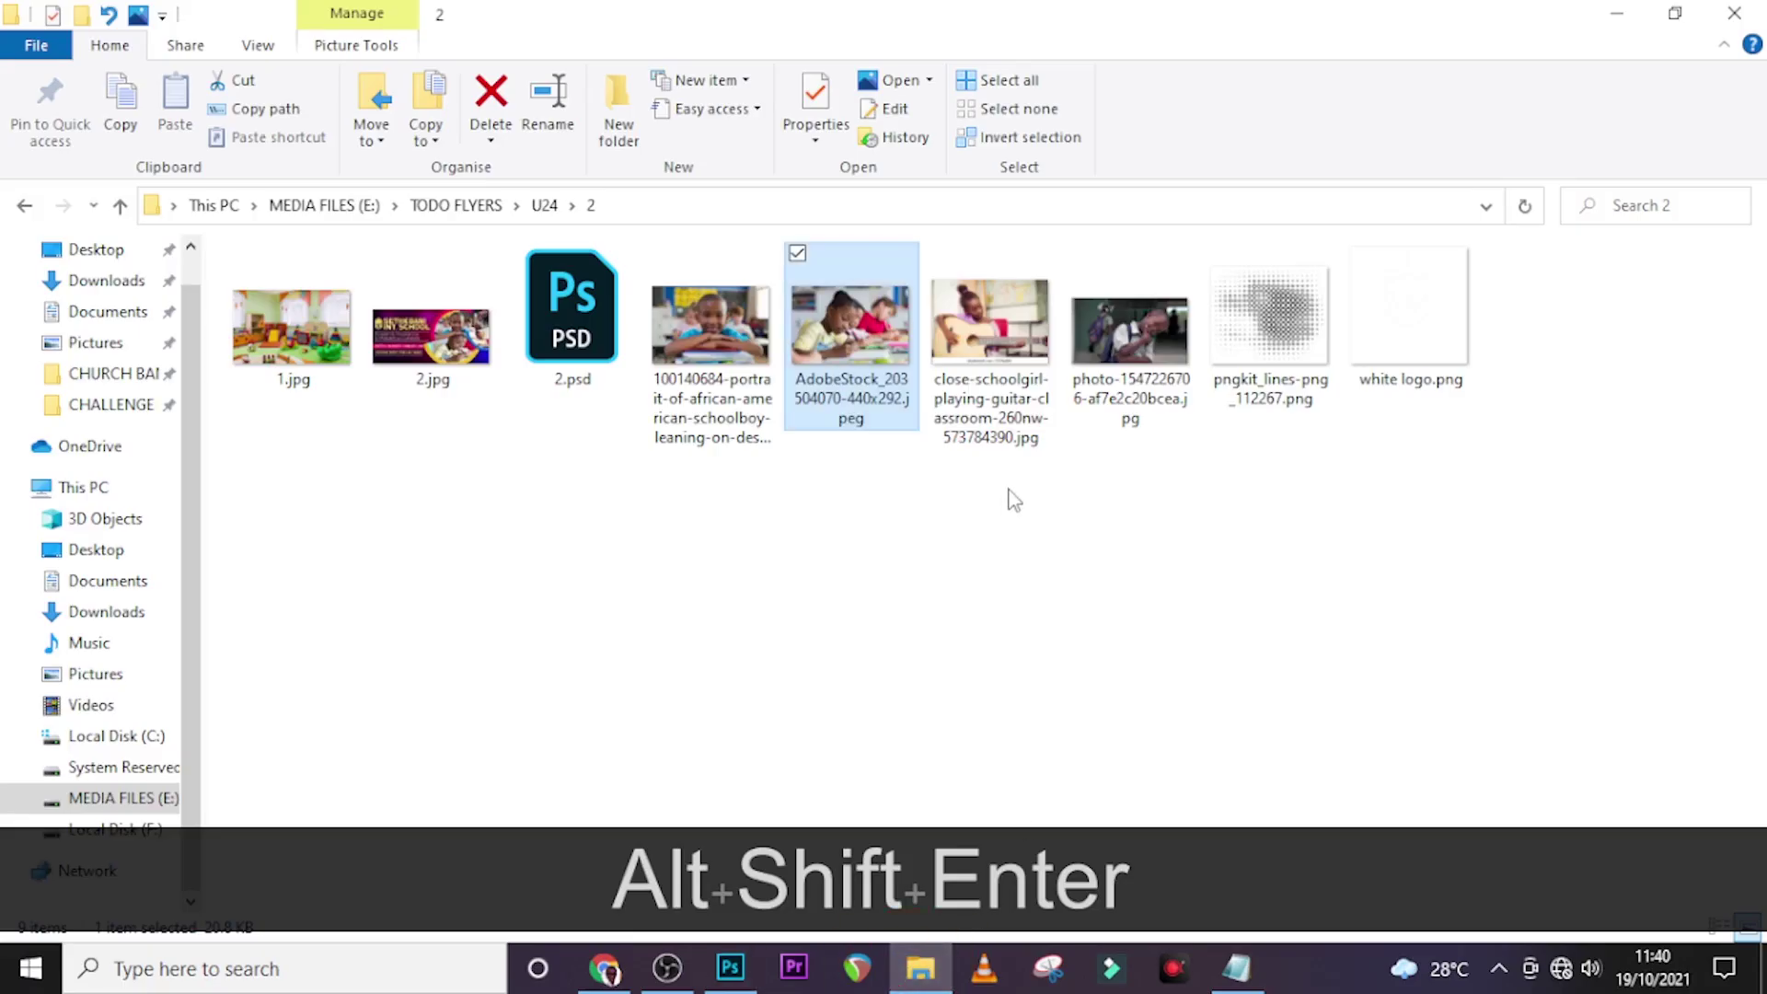
pyautogui.moveTo(998, 346); pyautogui.dragTo(731, 531)
pyautogui.moveTo(802, 589); pyautogui.dragTo(883, 631)
pyautogui.moveTo(872, 555); pyautogui.dragTo(1400, 583)
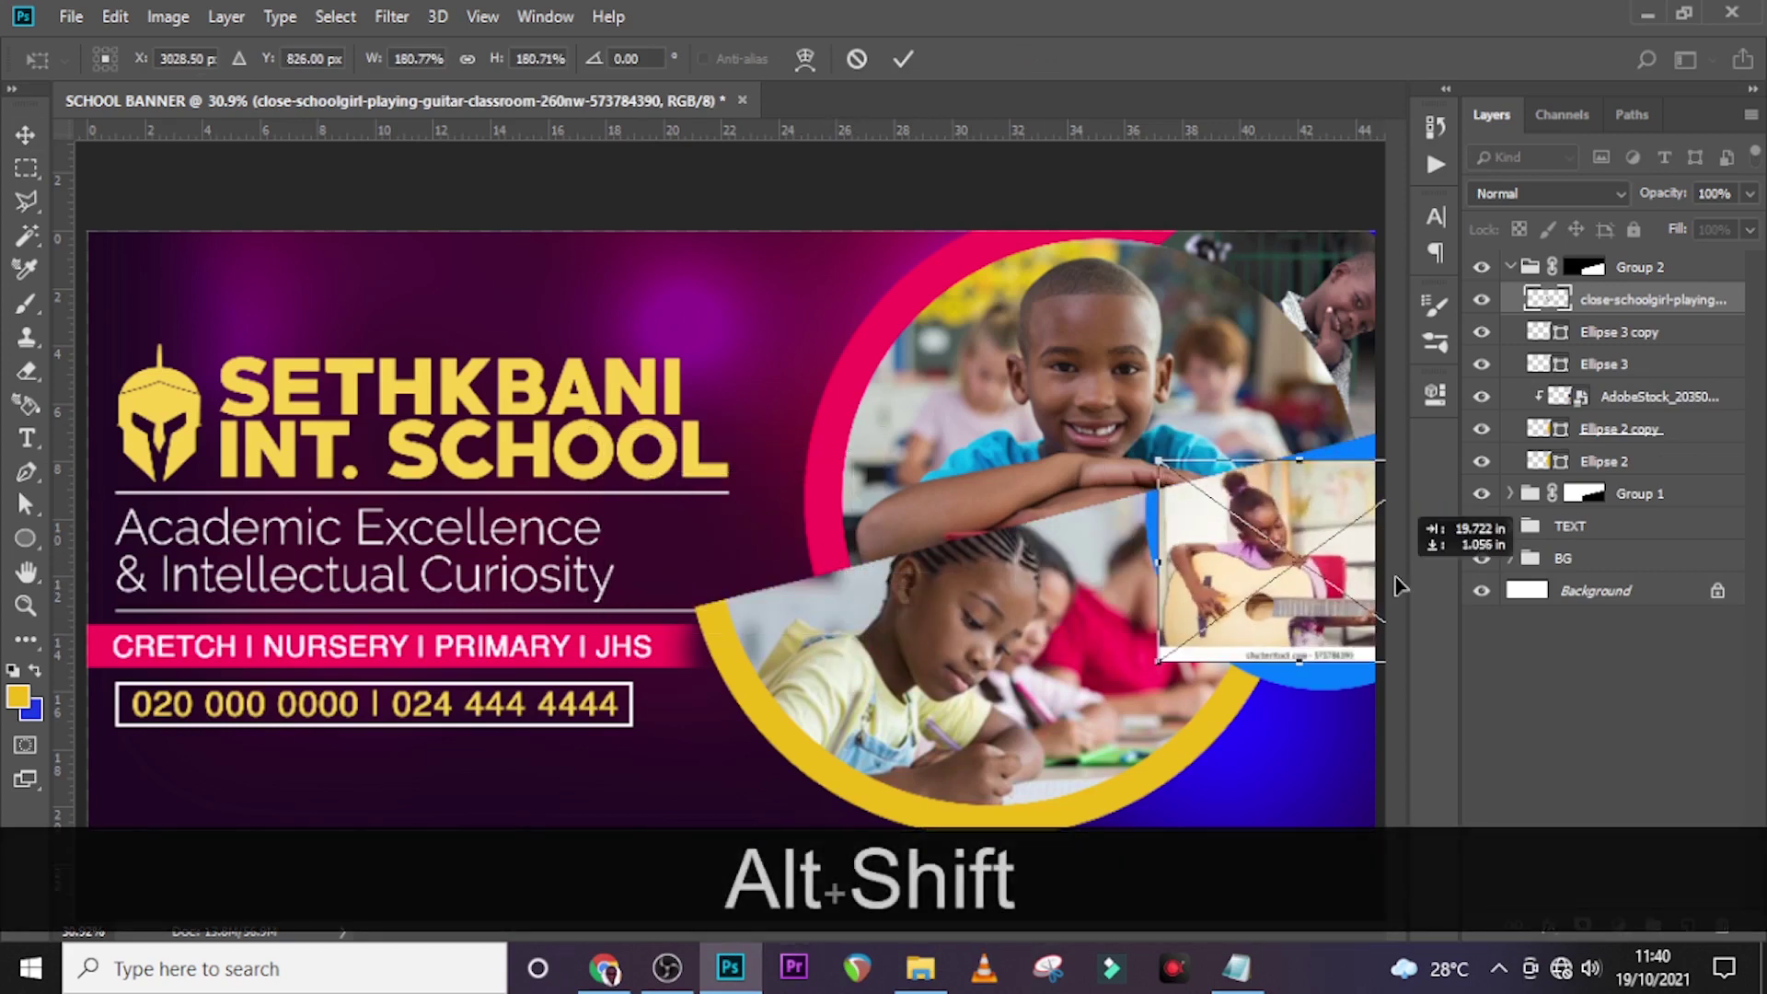
pyautogui.moveTo(1156, 462); pyautogui.dragTo(1123, 406)
pyautogui.hotkey('alt', 'shift', 'Return')
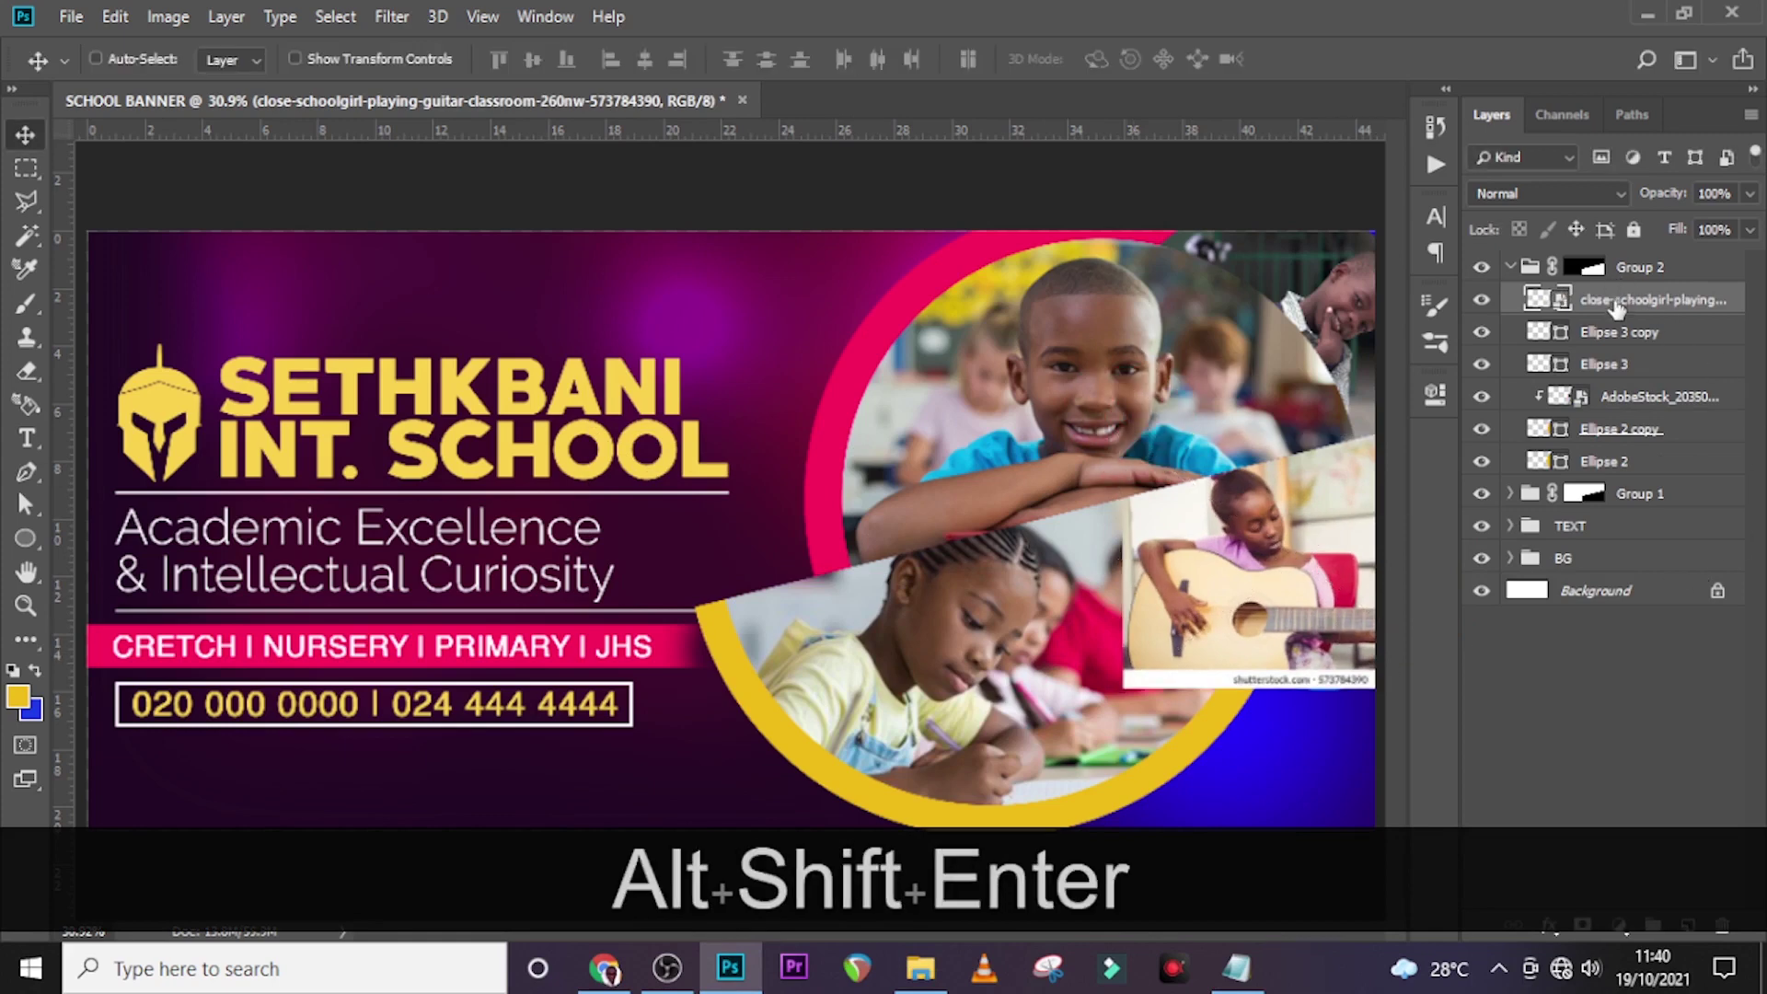
pyautogui.rightClick(1616, 304)
pyautogui.click(1399, 541)
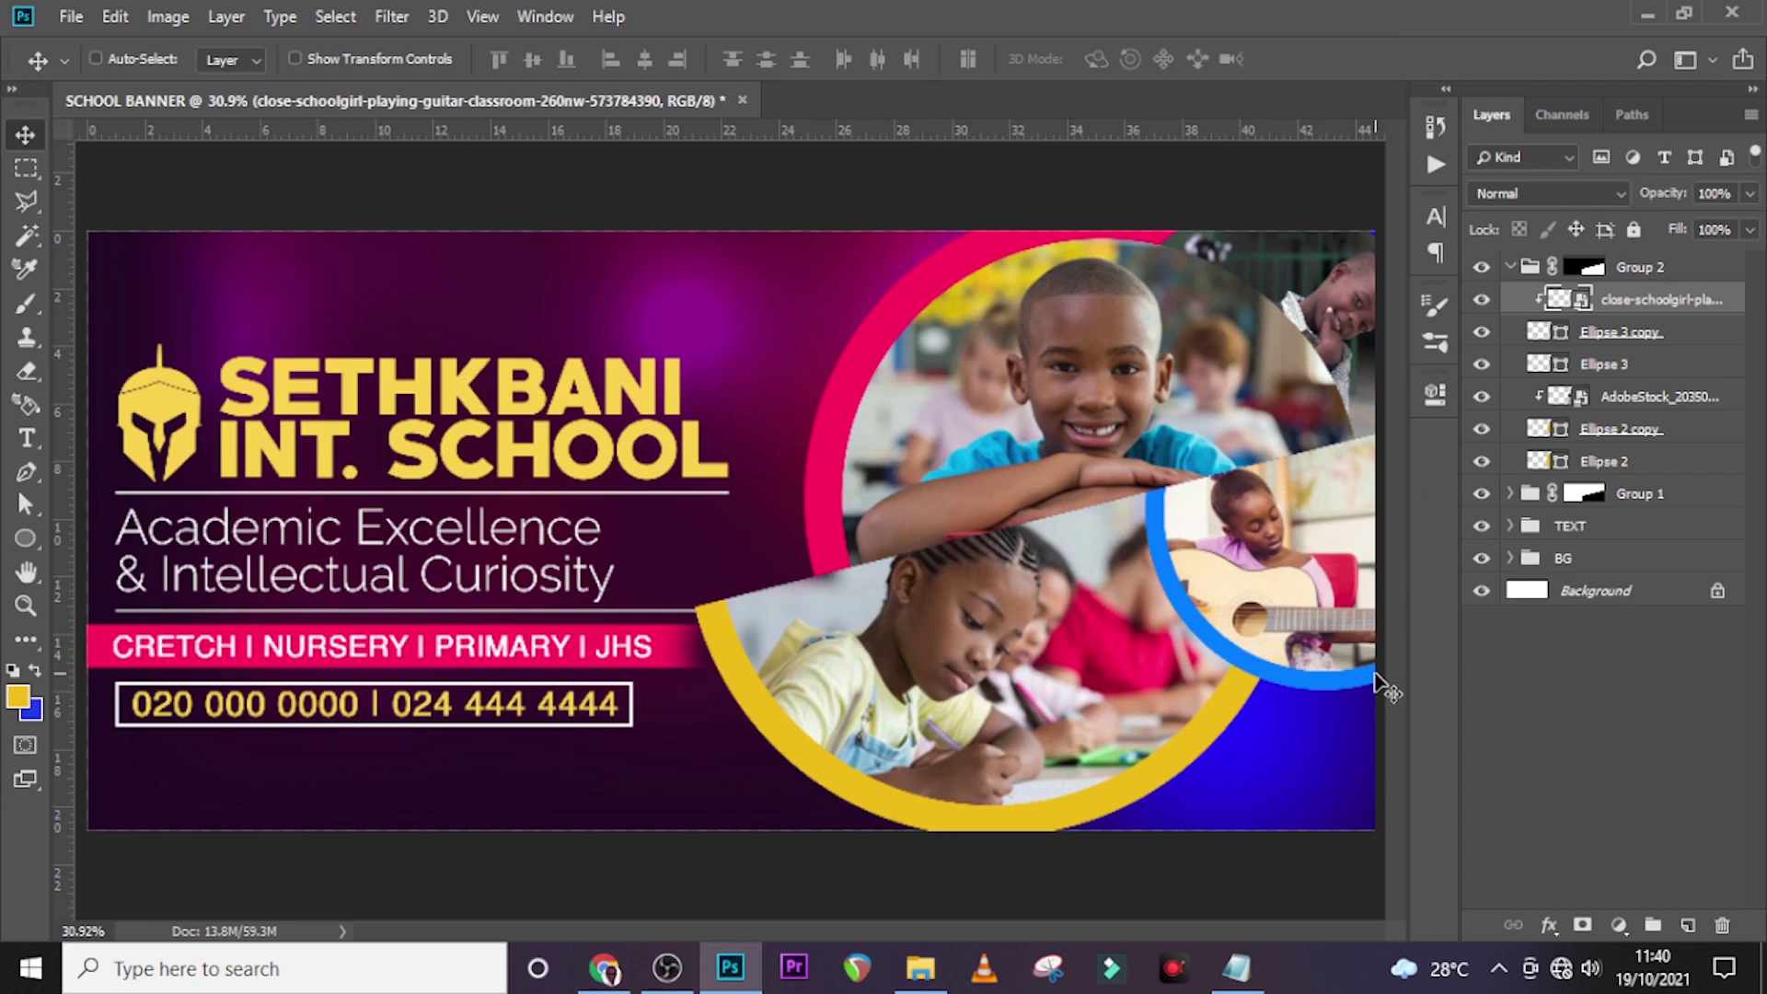
# Step: Collapse Group 2 and rename it DOWN, and rename Group 1 as UP
pyautogui.click(1510, 268)
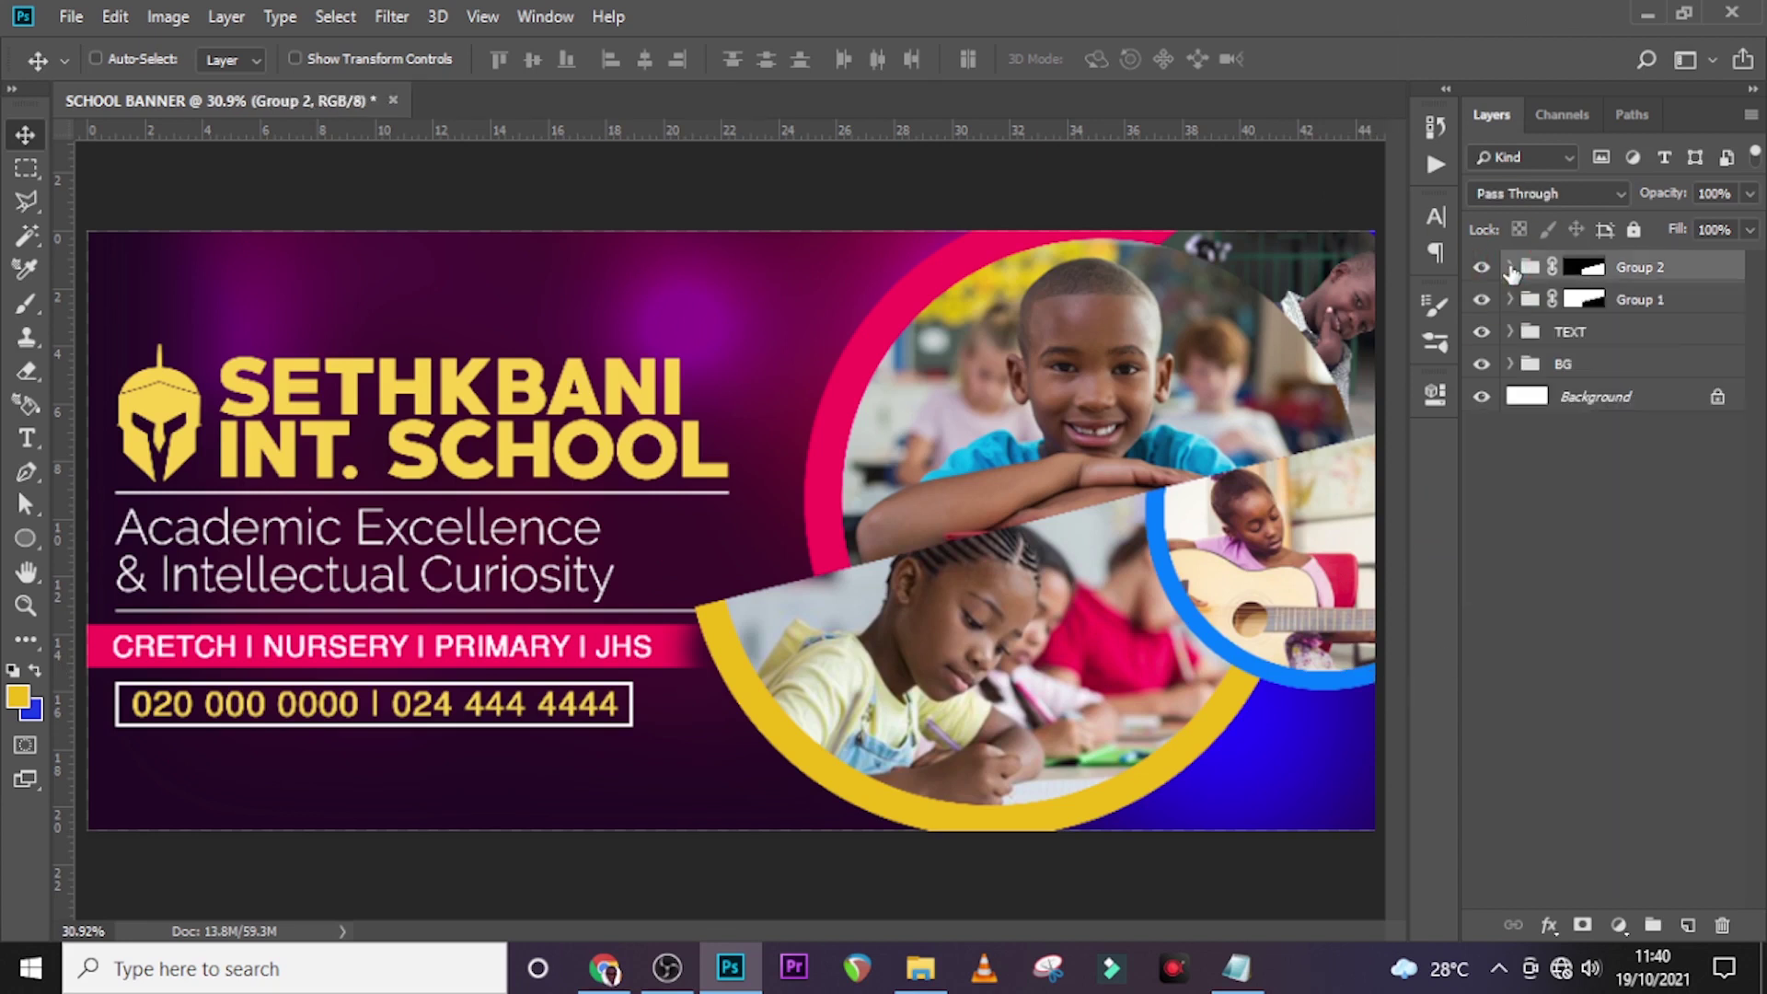
pyautogui.doubleClick(1643, 272)
pyautogui.press('capslock')
pyautogui.write('DOWN')
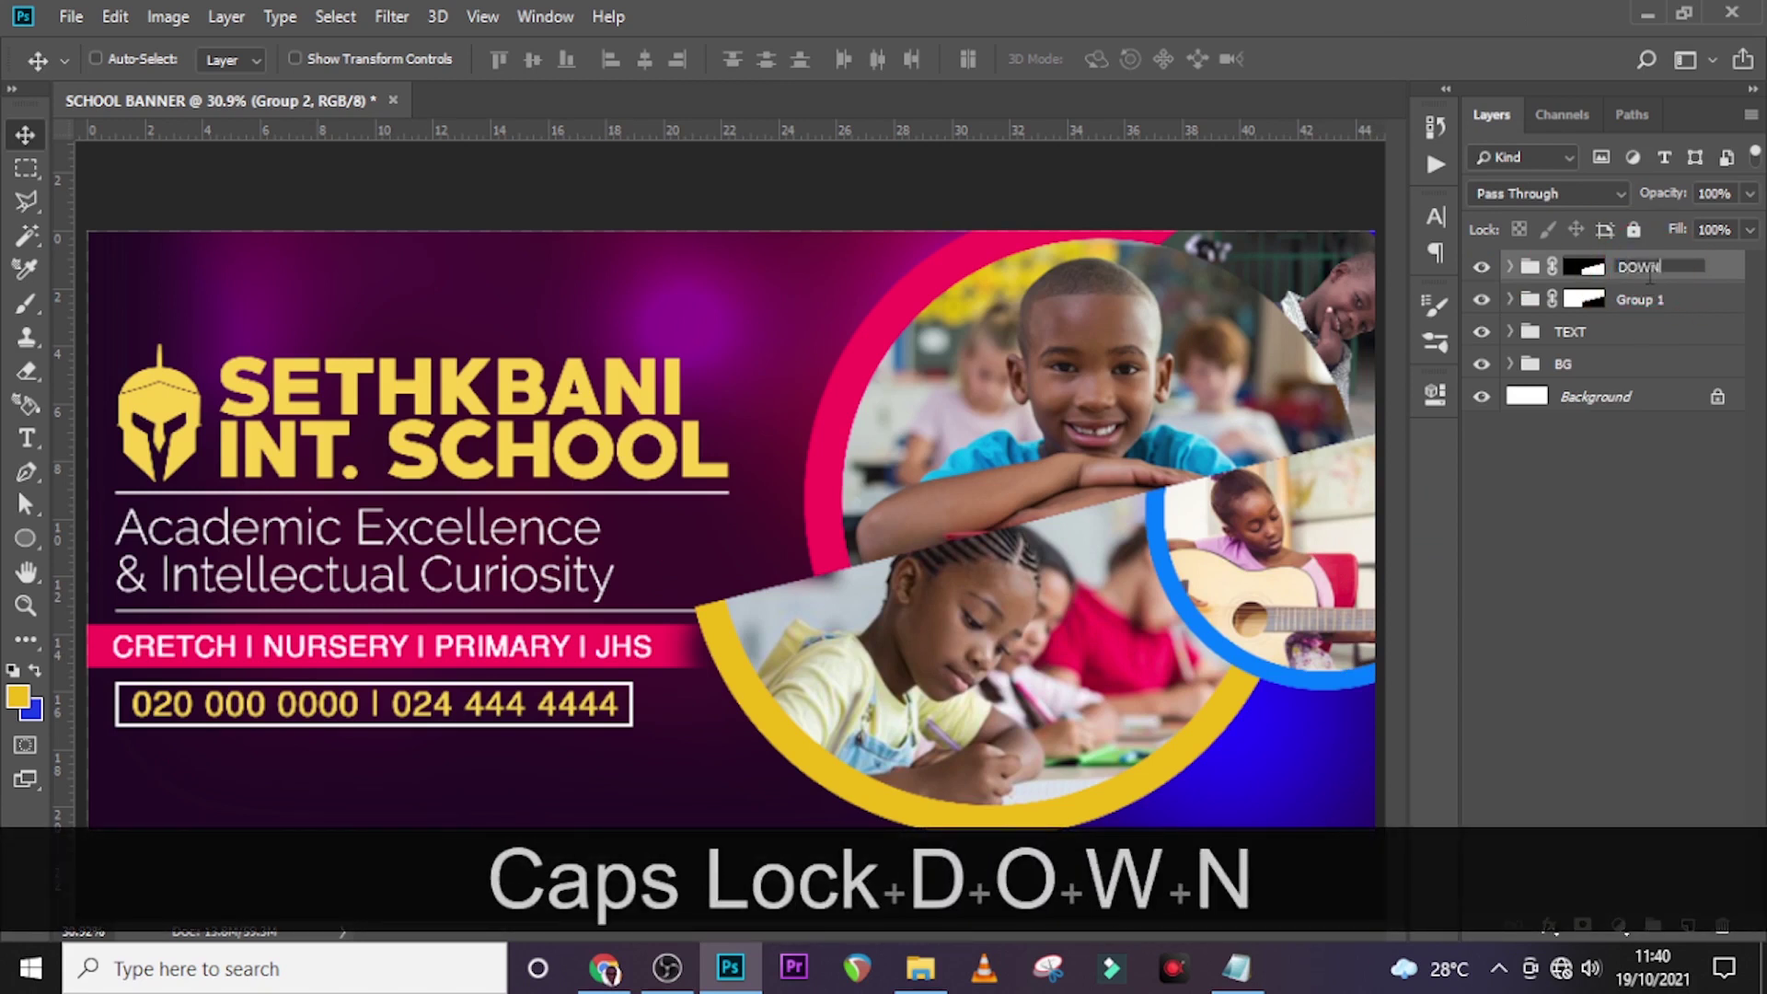
pyautogui.press('Return')
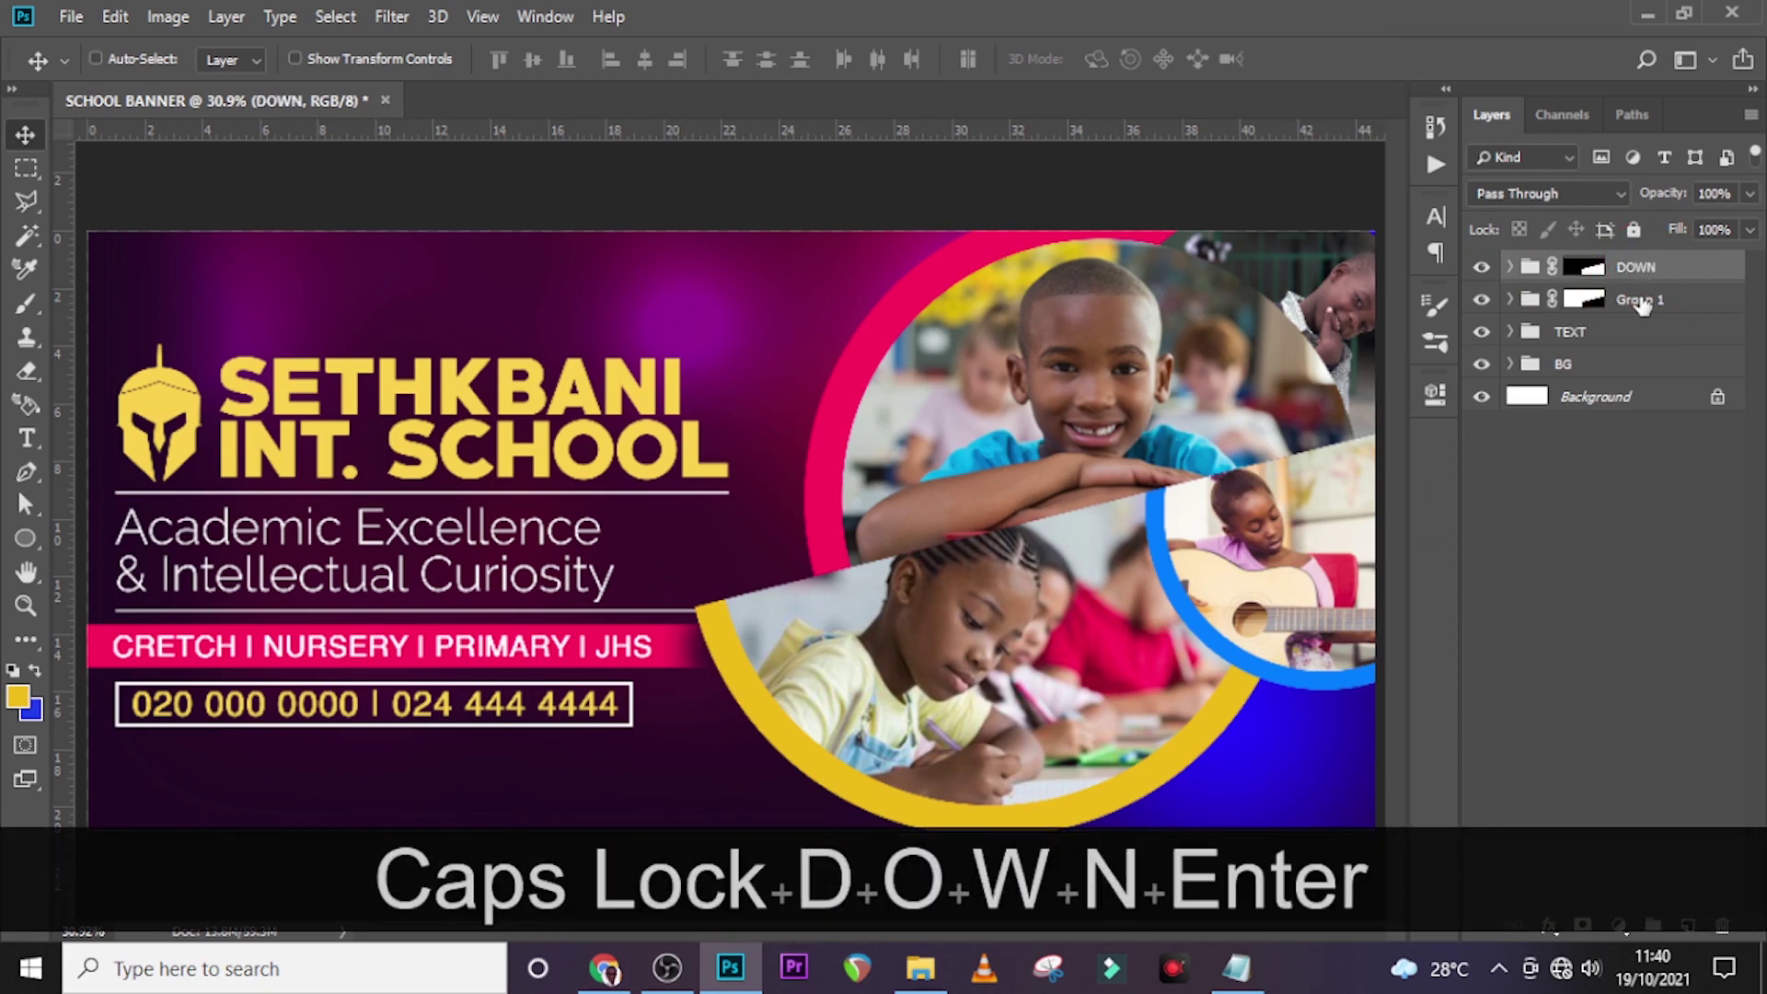
pyautogui.doubleClick(1640, 300)
pyautogui.write('UP')
pyautogui.press('Return')
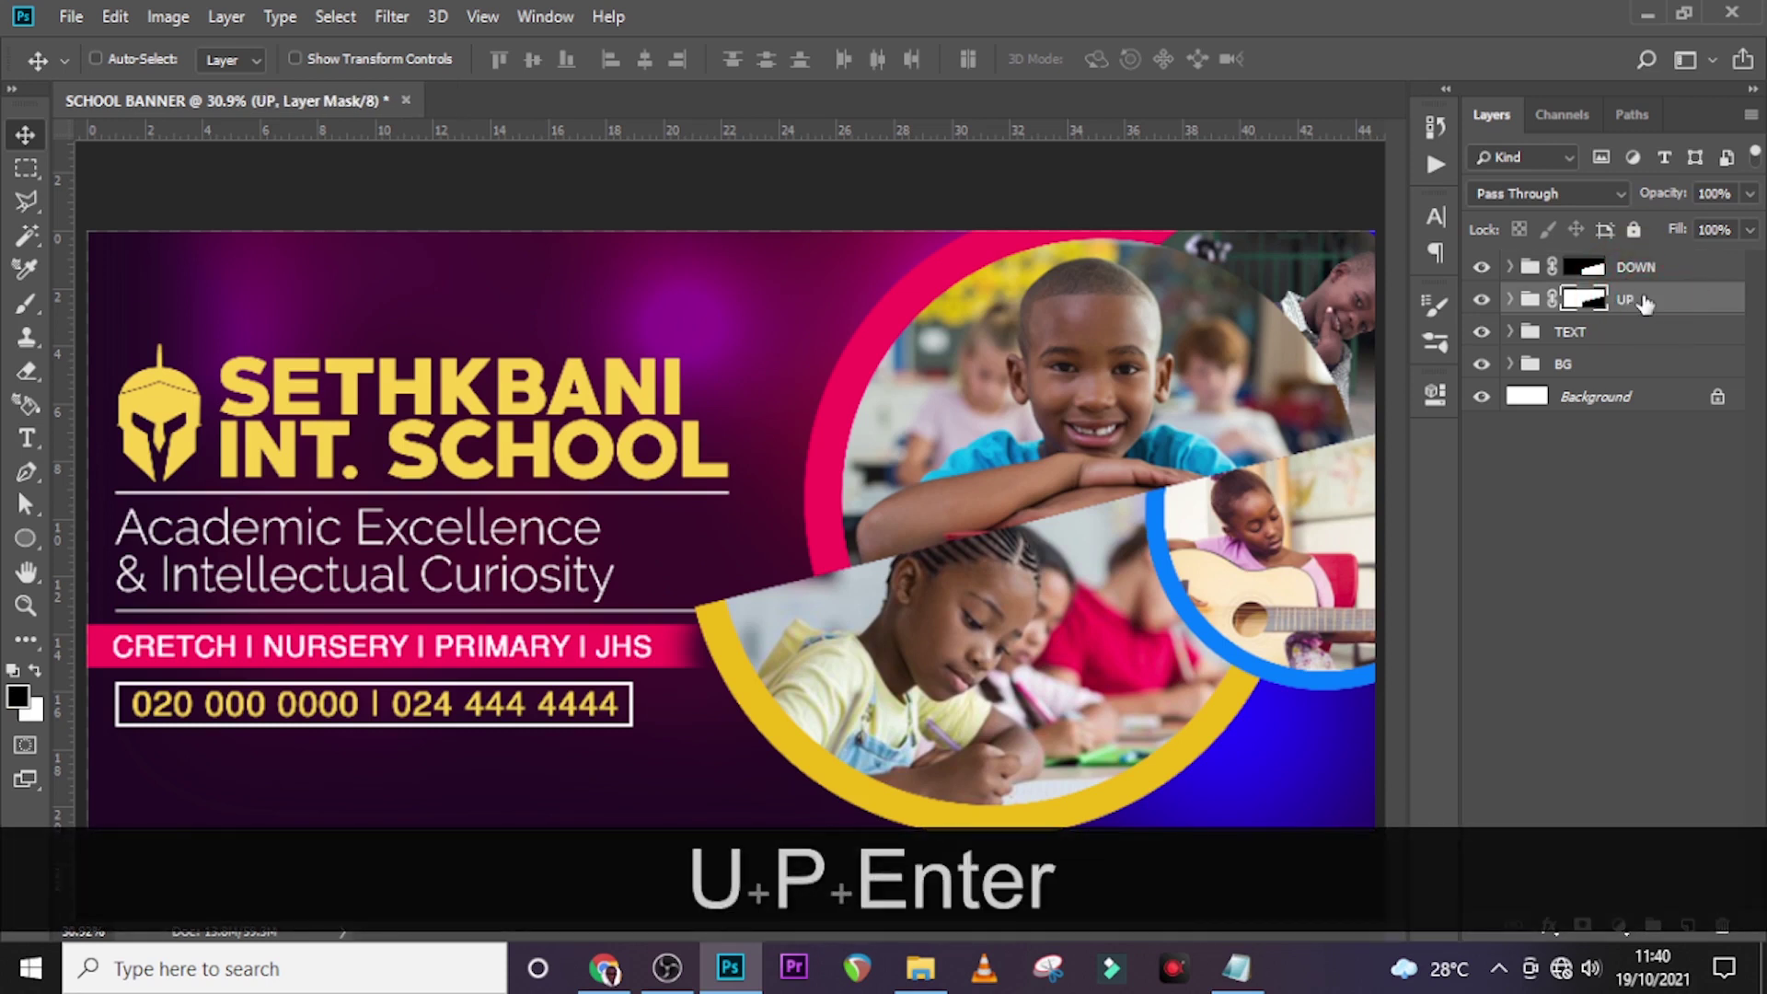
# Step: Nudge the TEXT group slightly right and up on the banner
pyautogui.click(1571, 333)
pyautogui.press('v')
pyautogui.press('Right')
pyautogui.press('Right')
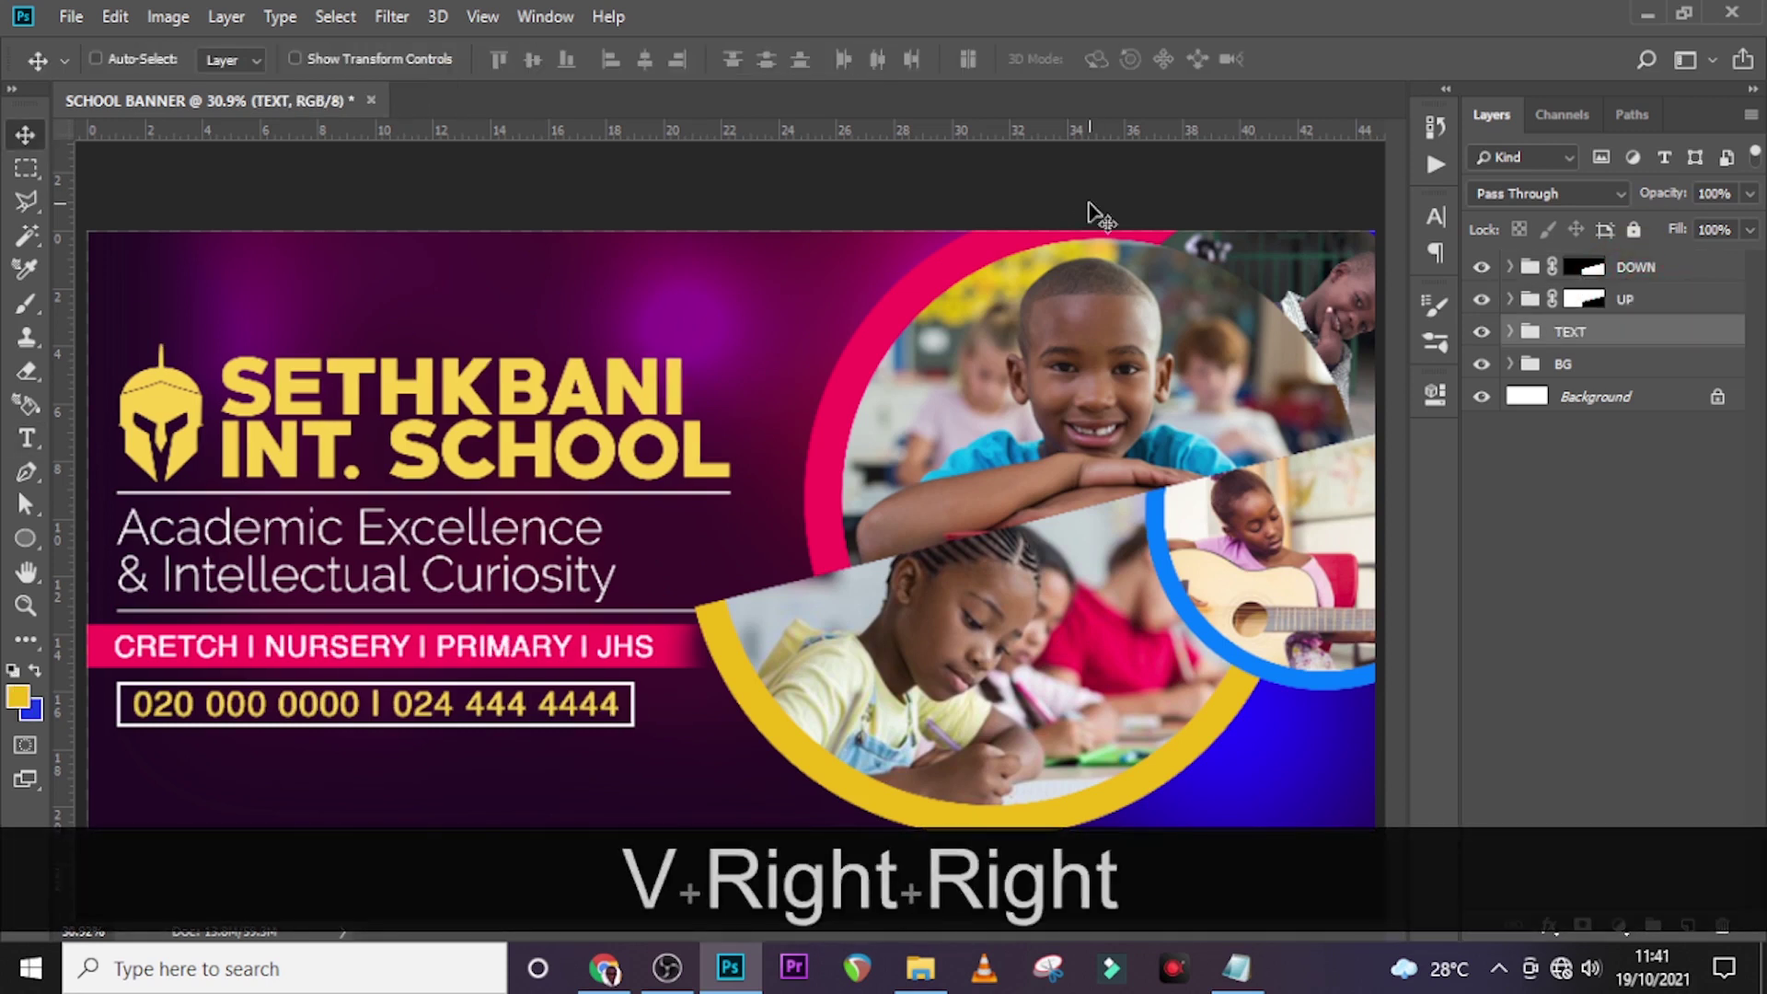
pyautogui.press('Right')
pyautogui.hotkey('shift', 'Up')
pyautogui.hotkey('shift', 'Up')
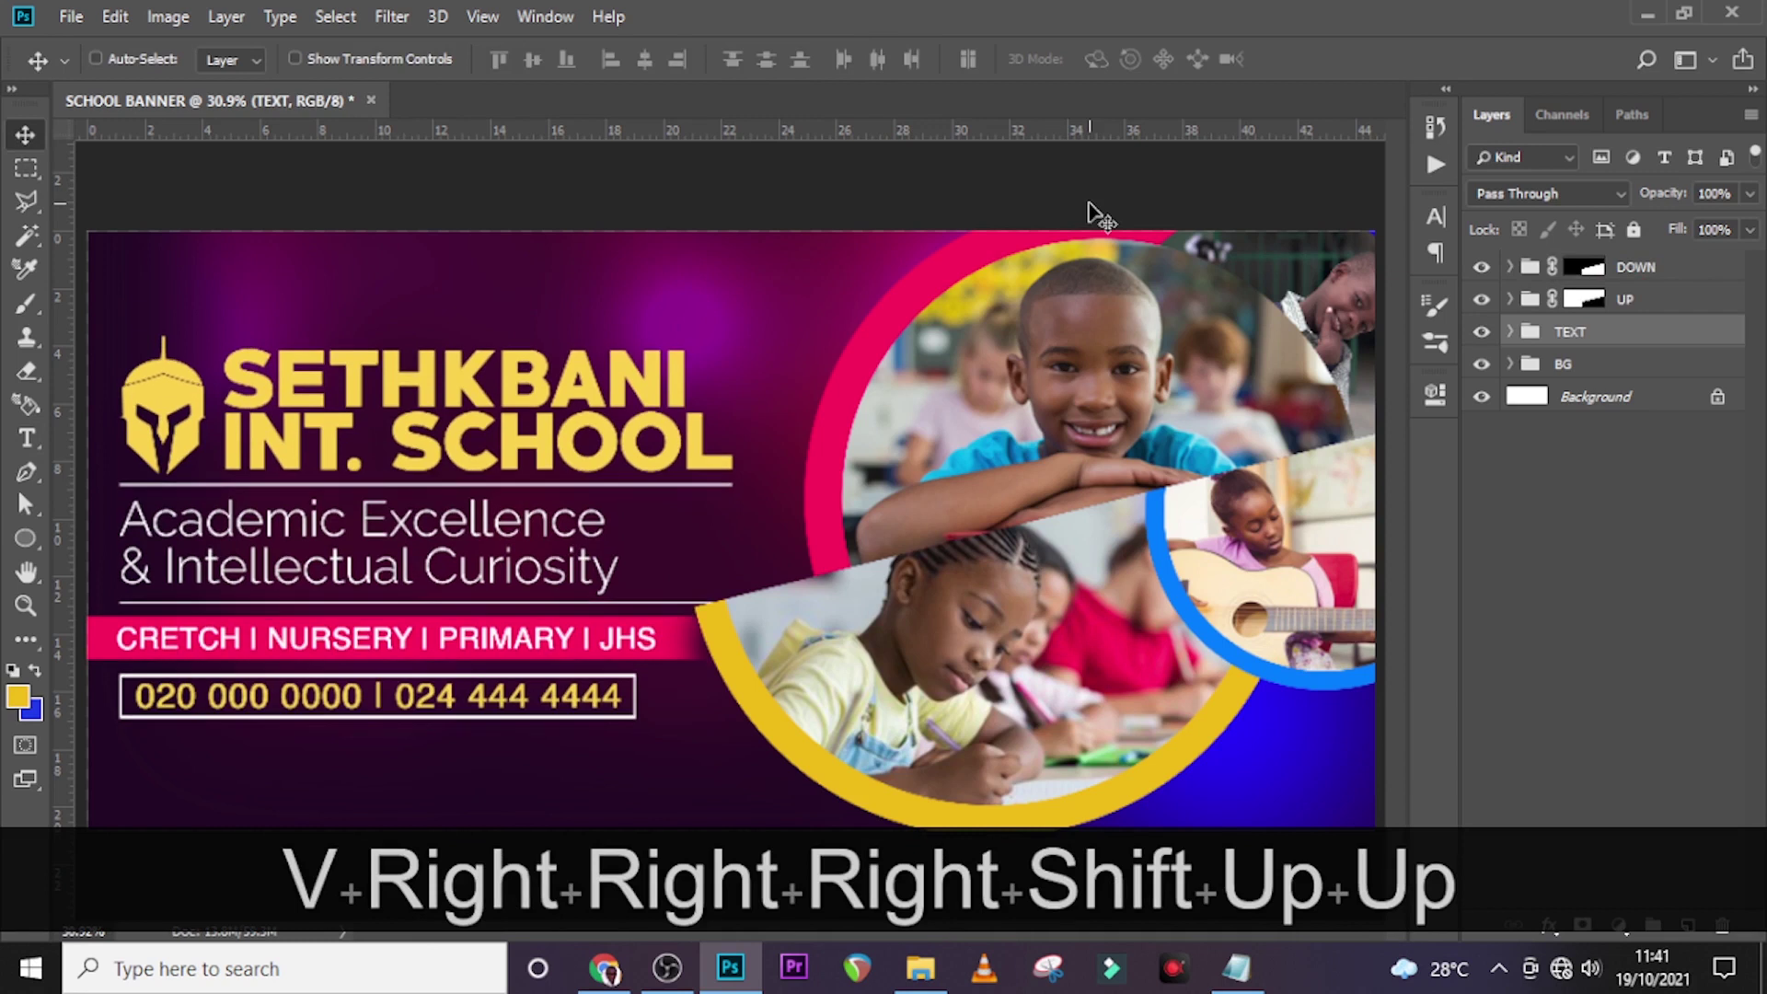
pyautogui.press('Right')
pyautogui.press('Right')
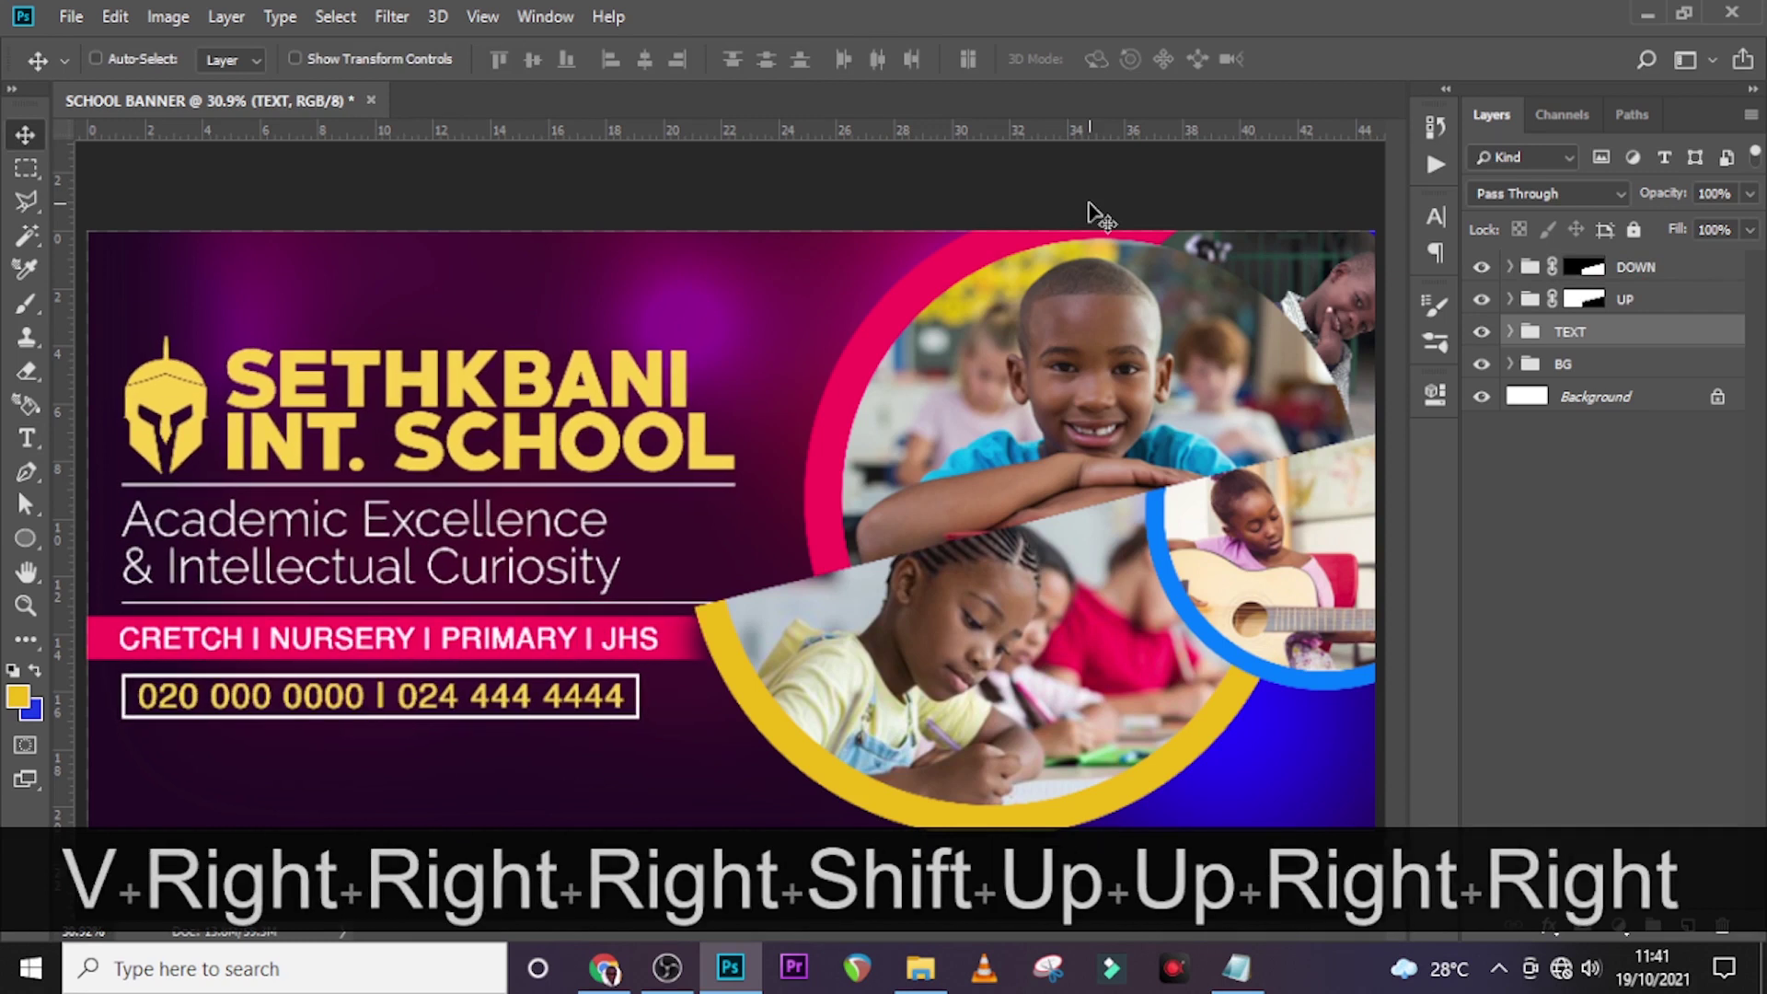
# Step: Place pngkit_lines-png_112267 above Layer 2 copy in the BG group and enlarge it behind the photo circles
pyautogui.click(1510, 364)
pyautogui.click(1603, 399)
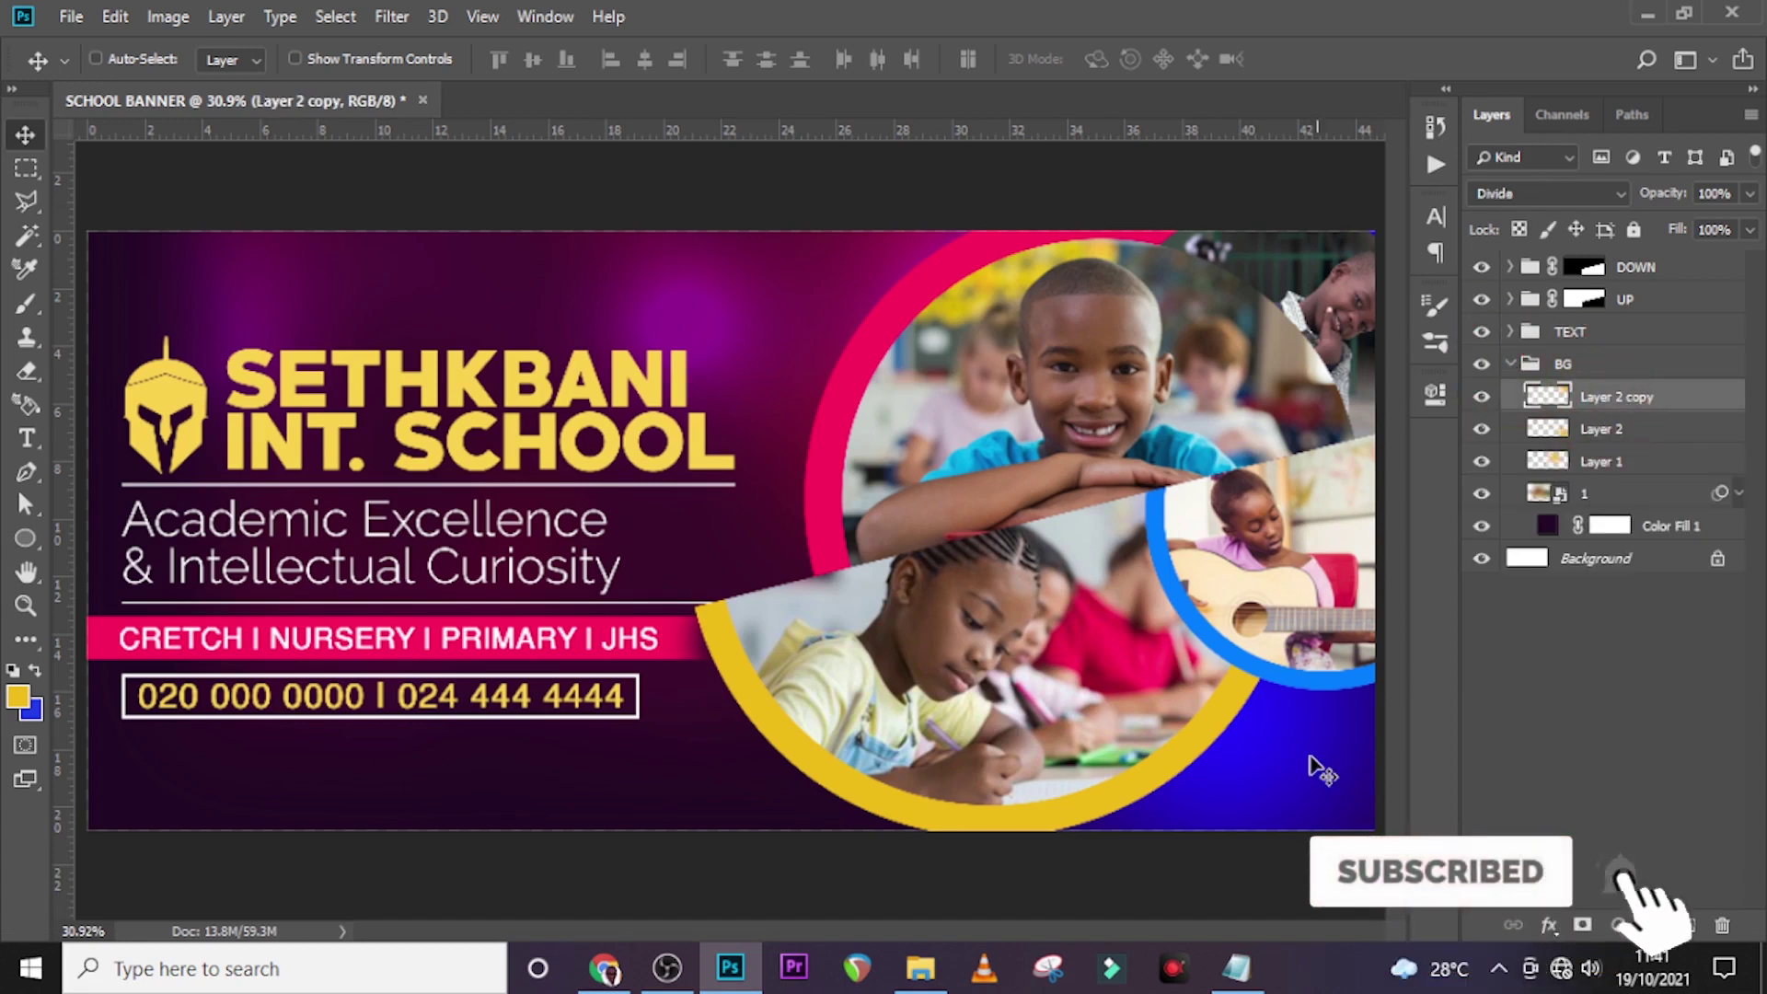
pyautogui.click(920, 968)
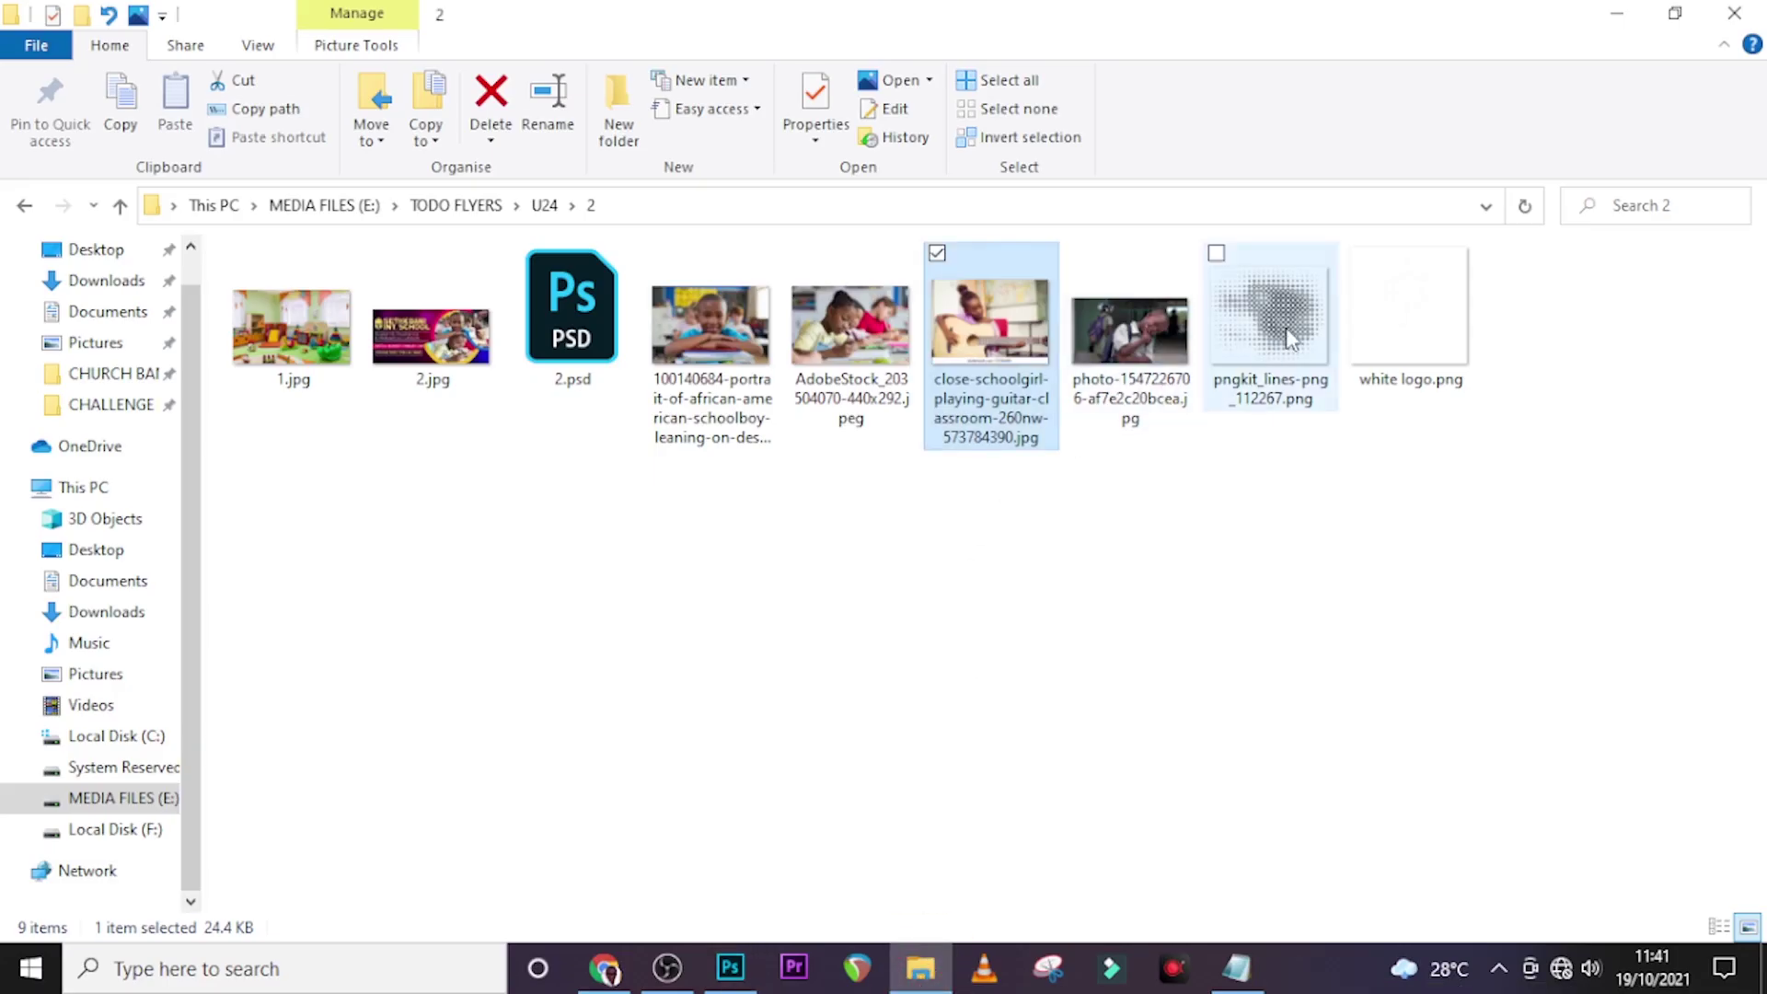
pyautogui.moveTo(1269, 322); pyautogui.dragTo(1032, 793)
pyautogui.moveTo(874, 552); pyautogui.dragTo(1139, 537)
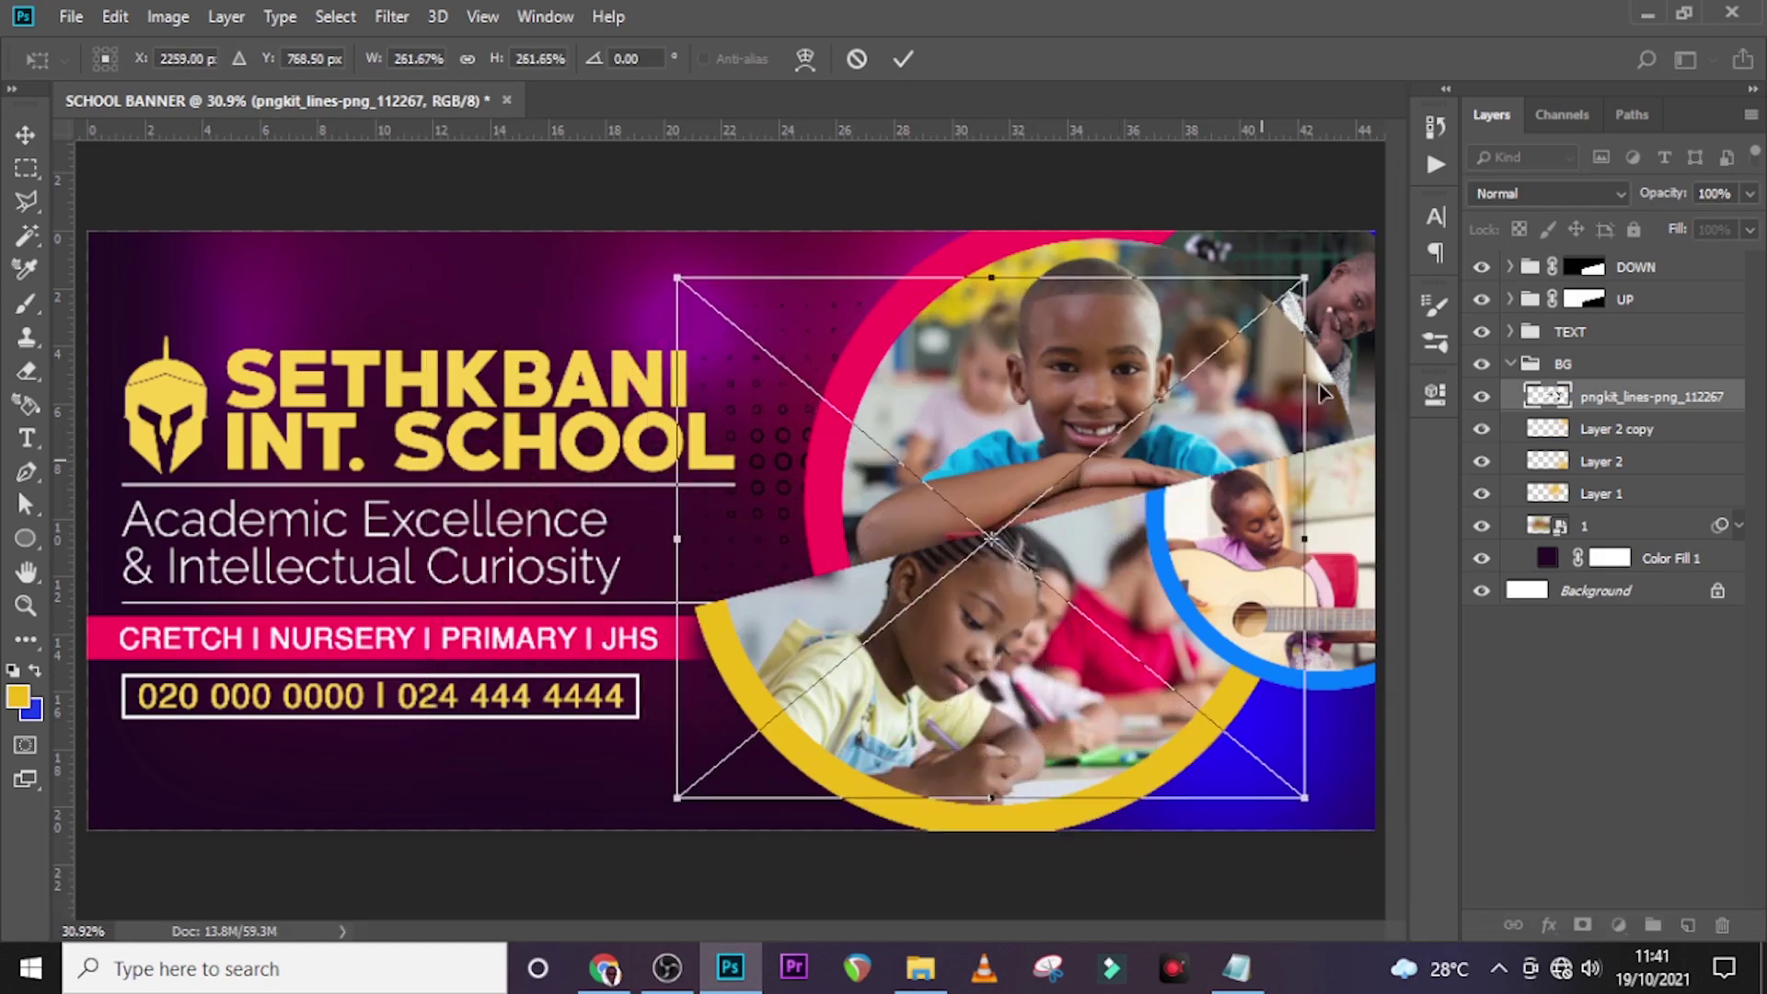
pyautogui.moveTo(1348, 315); pyautogui.dragTo(1352, 276)
pyautogui.press('Return')
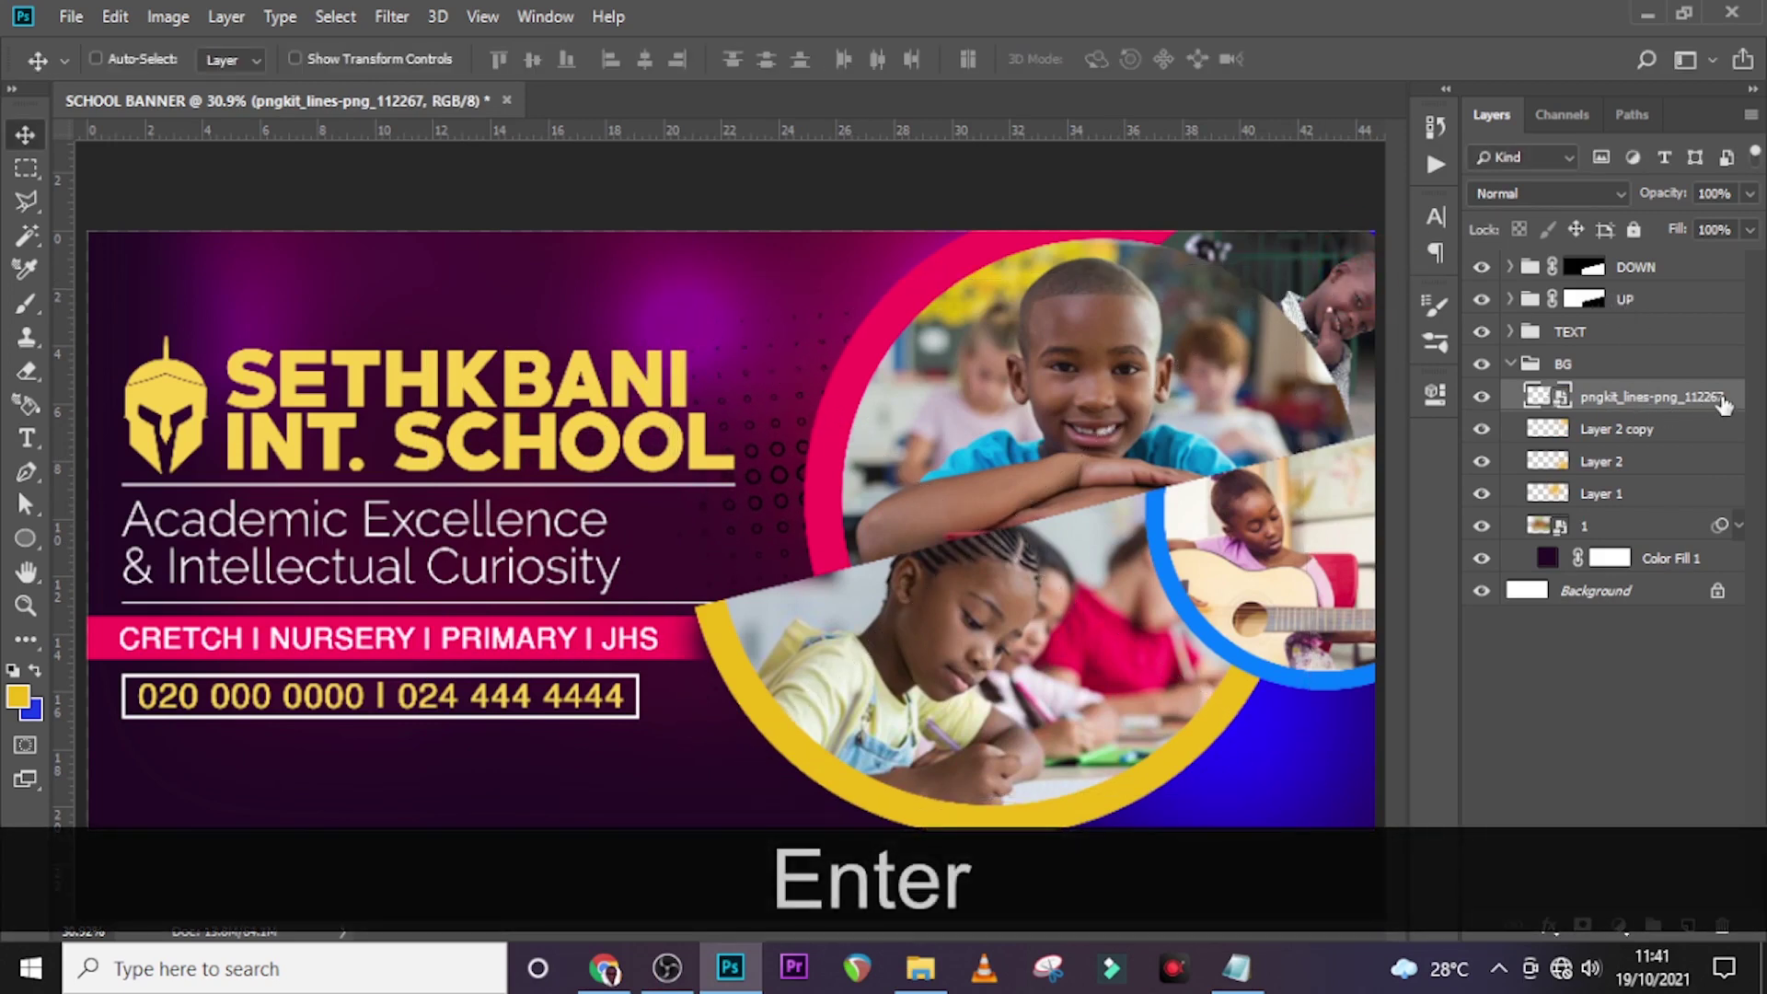
# Step: Apply a Color Overlay of FF00E2 to the pngkit_lines-png_112267 layer and shift the halftone slightly right and up
pyautogui.doubleClick(1733, 408)
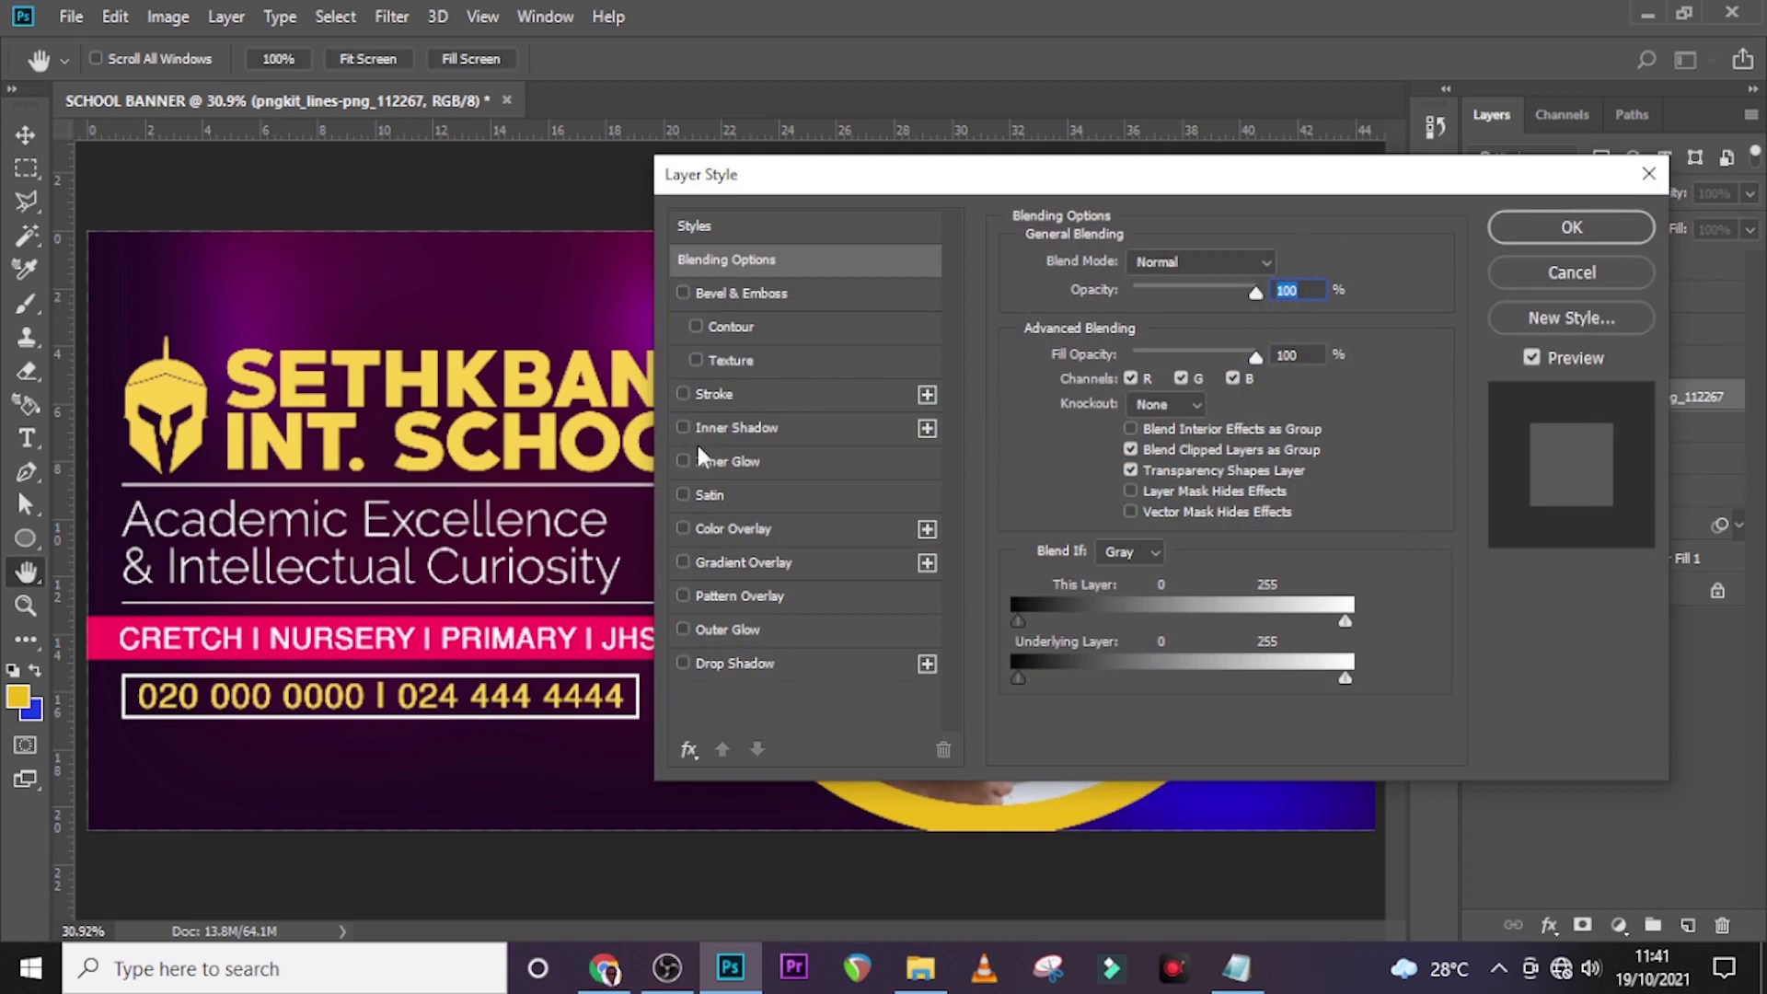
pyautogui.click(734, 530)
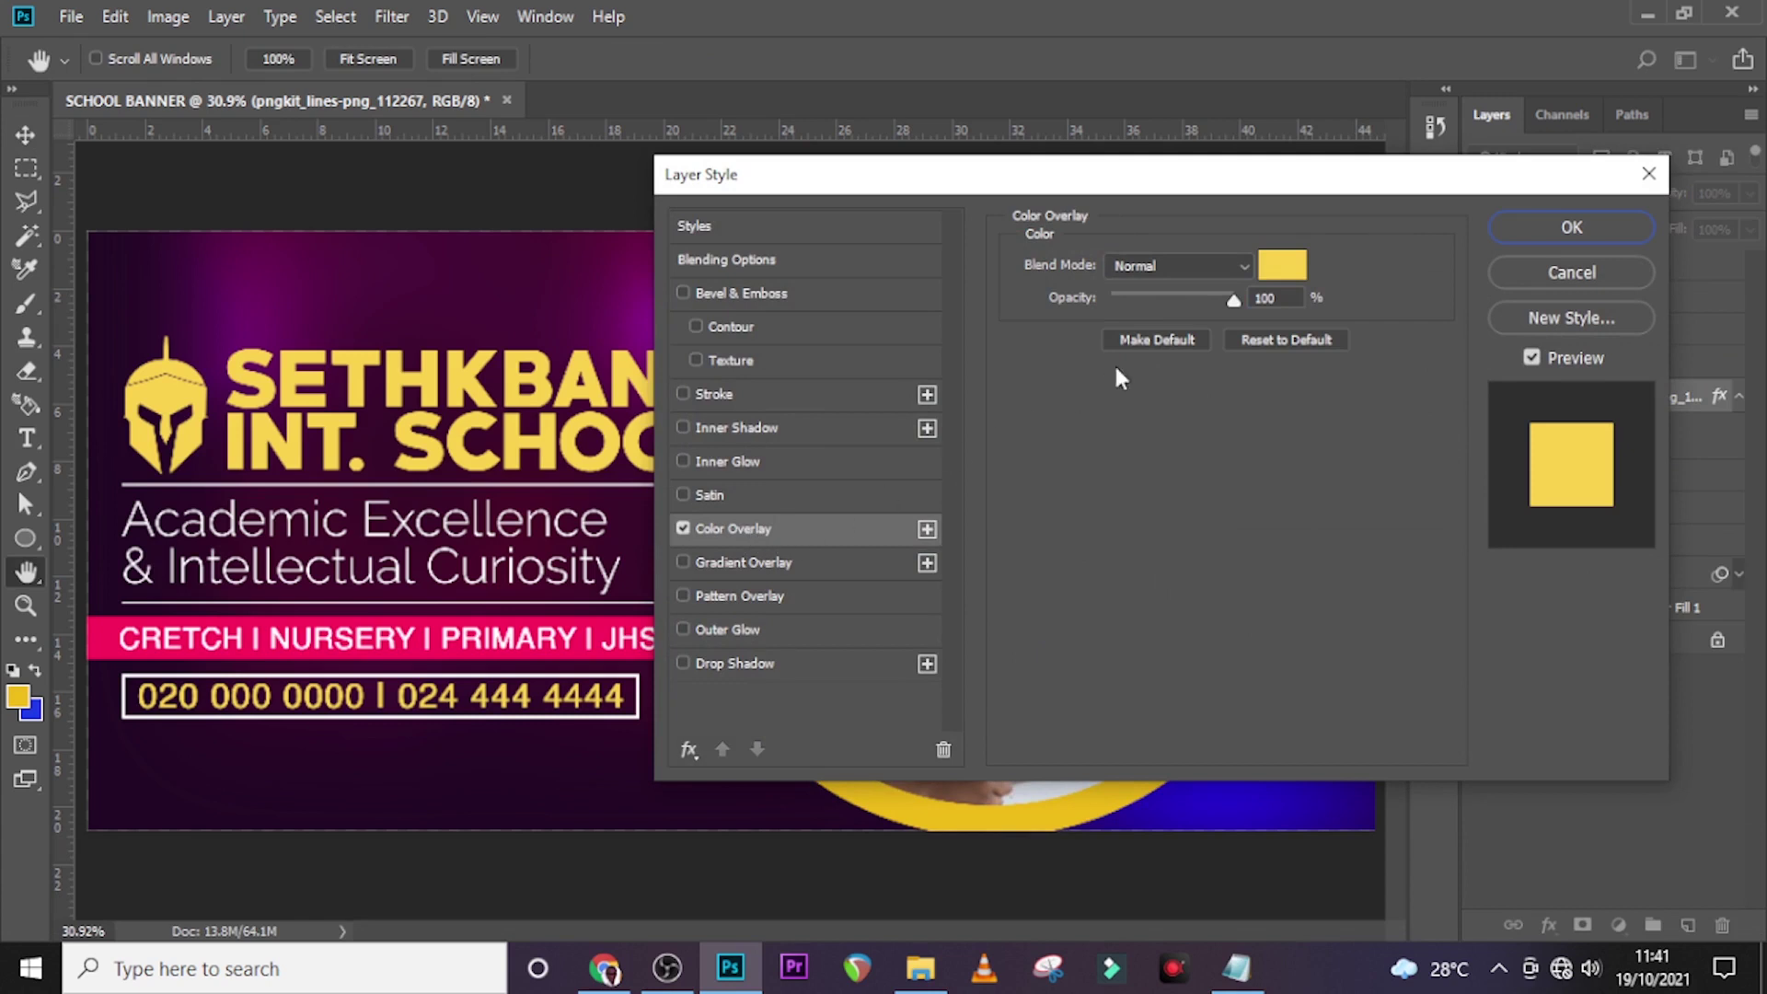
pyautogui.click(1266, 270)
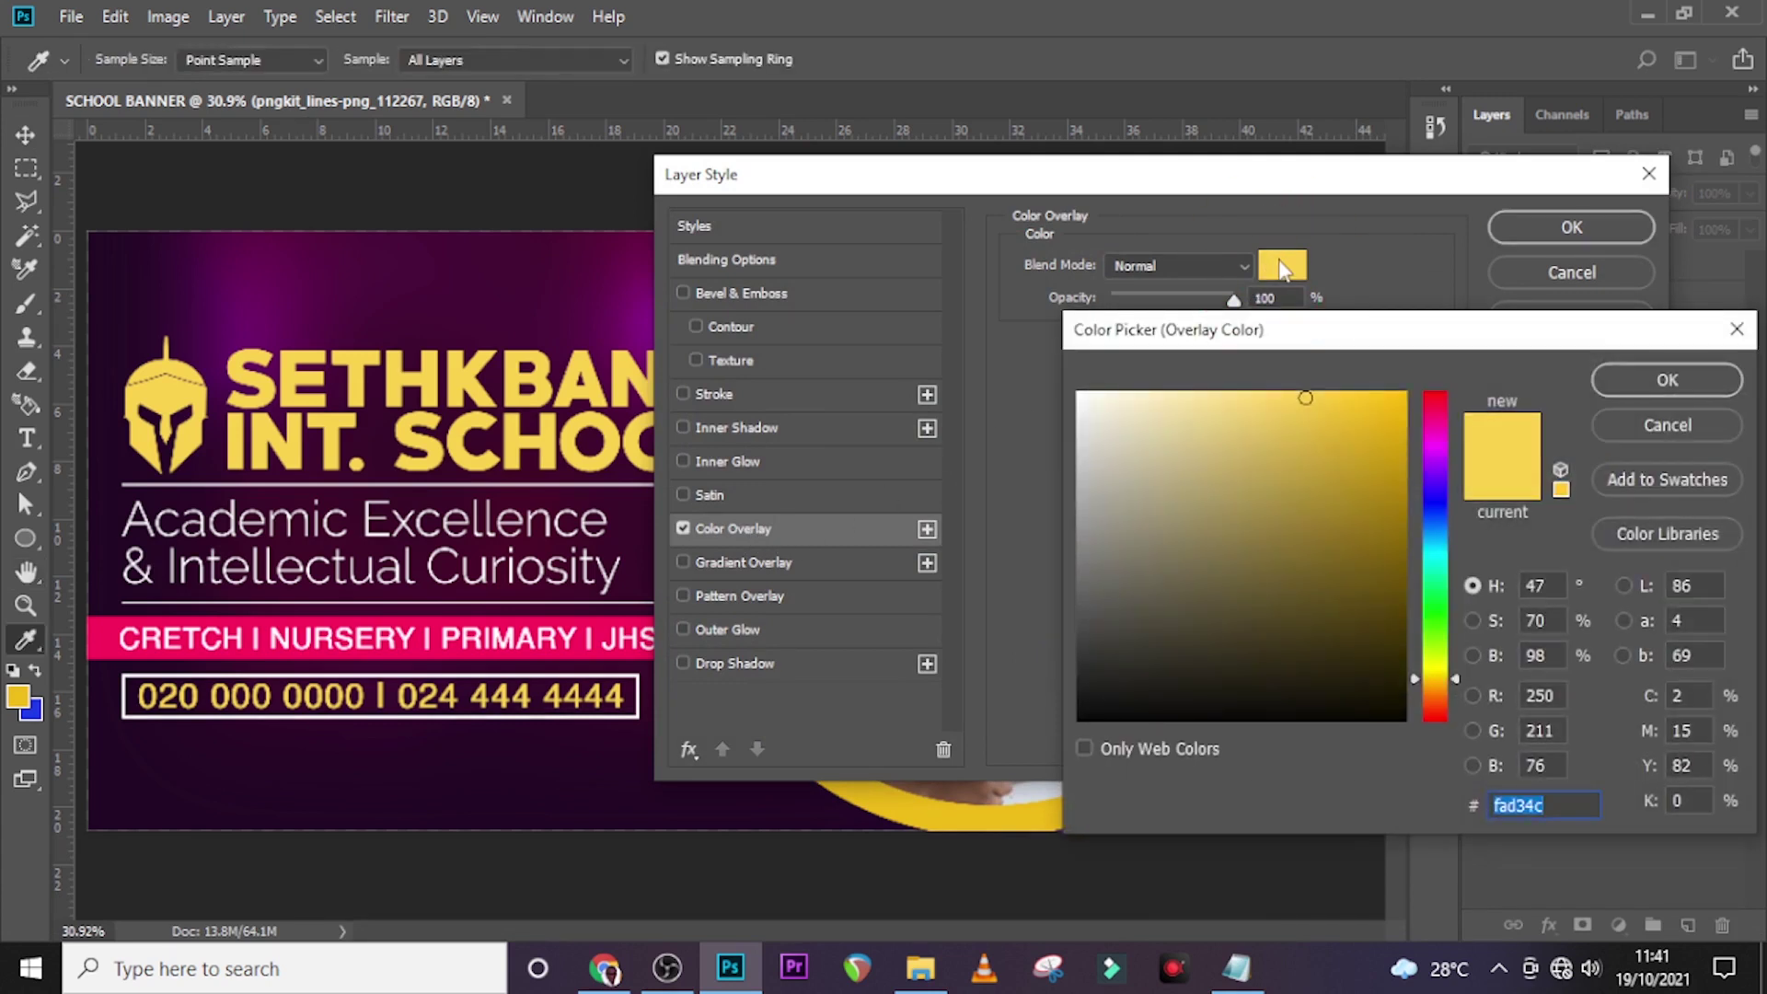
pyautogui.write('FF00E2')
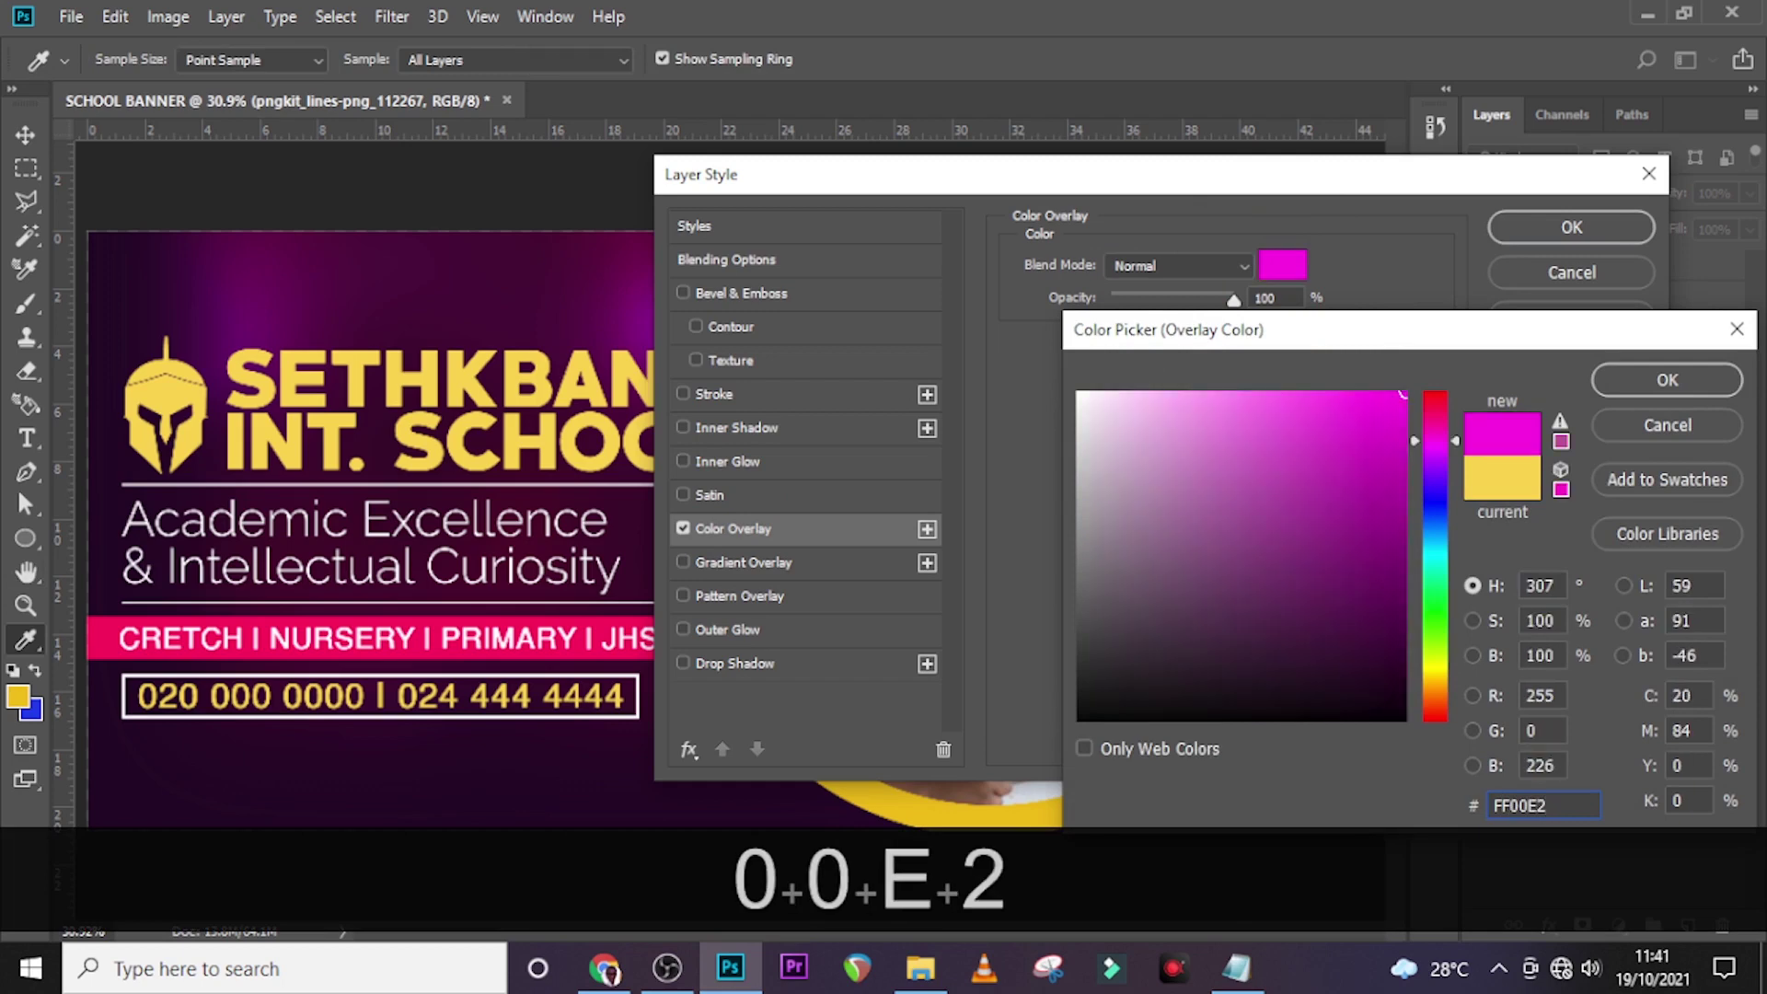
pyautogui.click(1624, 383)
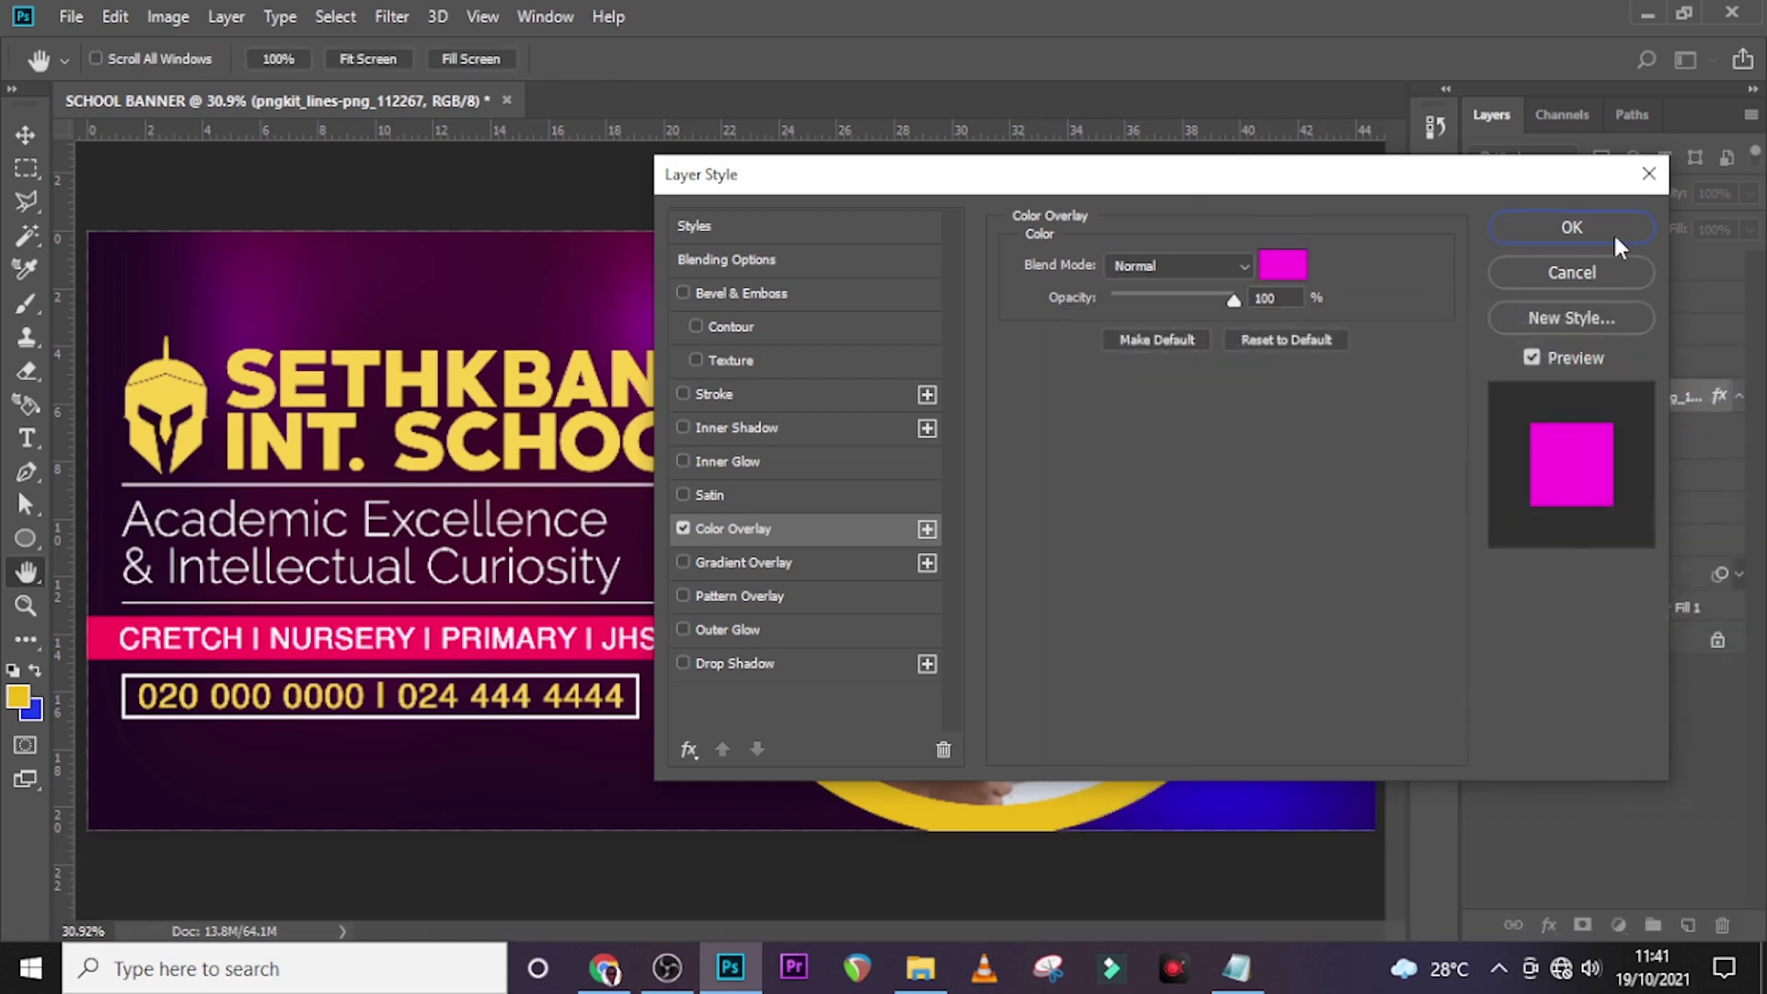
pyautogui.click(1614, 232)
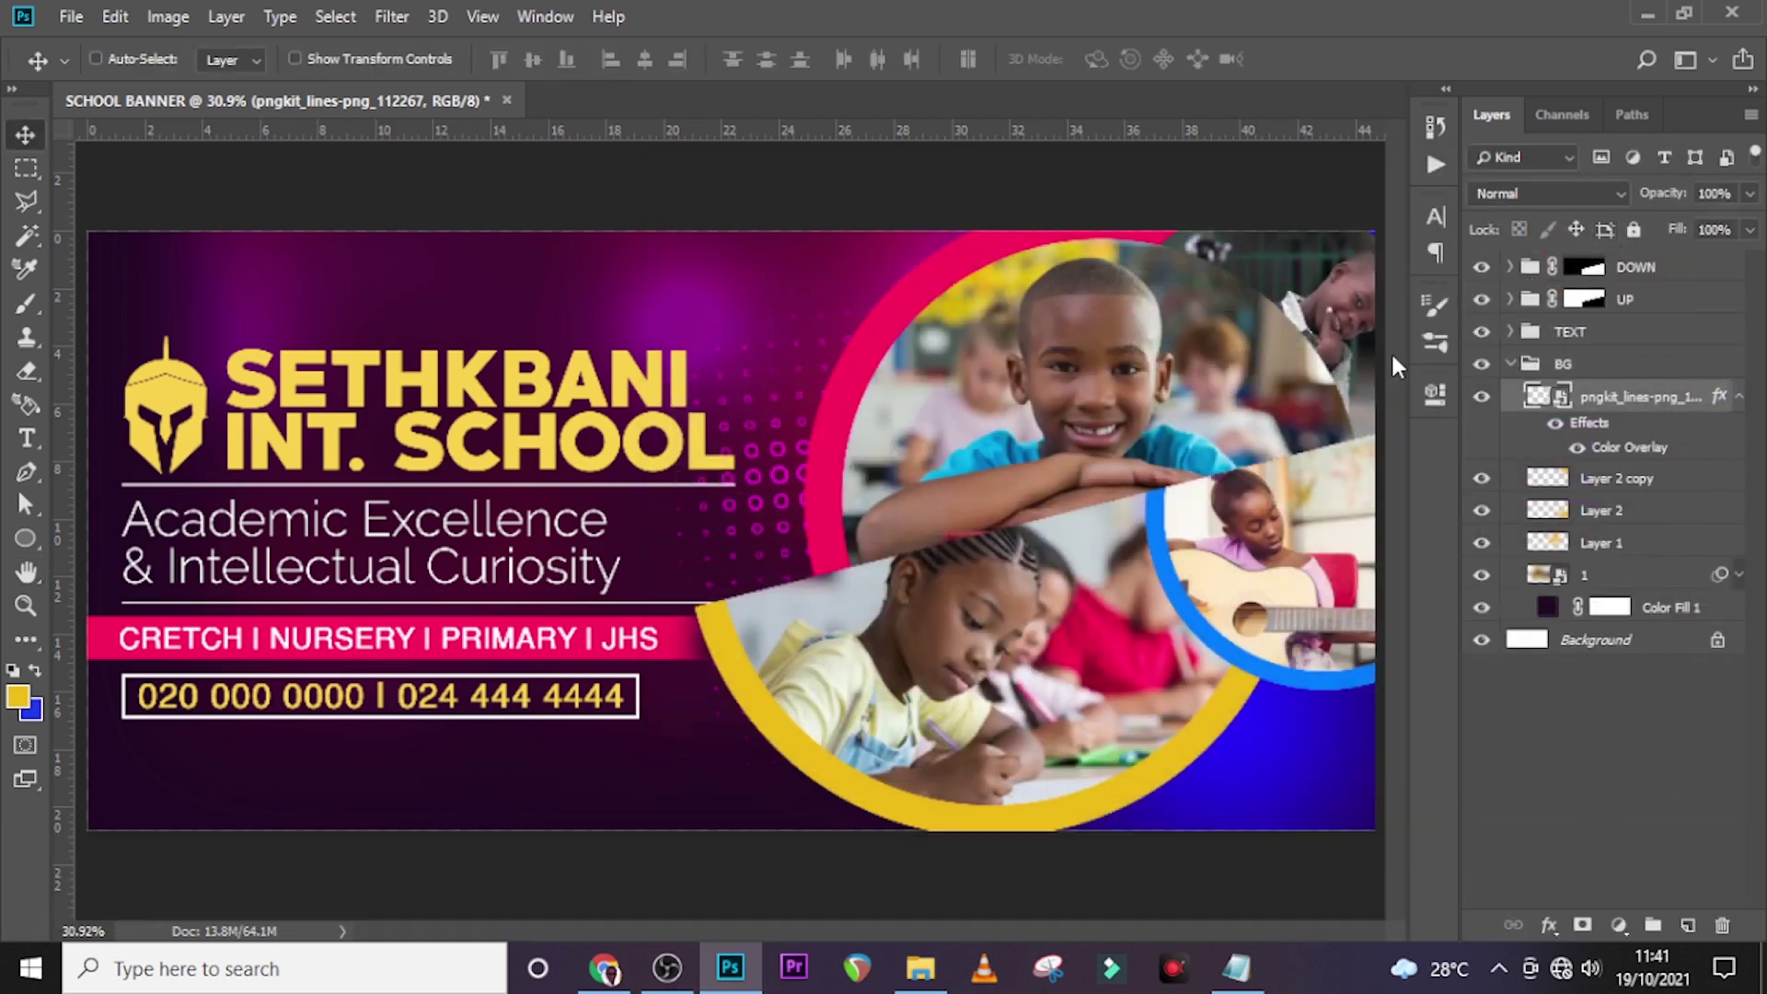
pyautogui.press('v')
pyautogui.moveTo(745, 504); pyautogui.dragTo(799, 453)
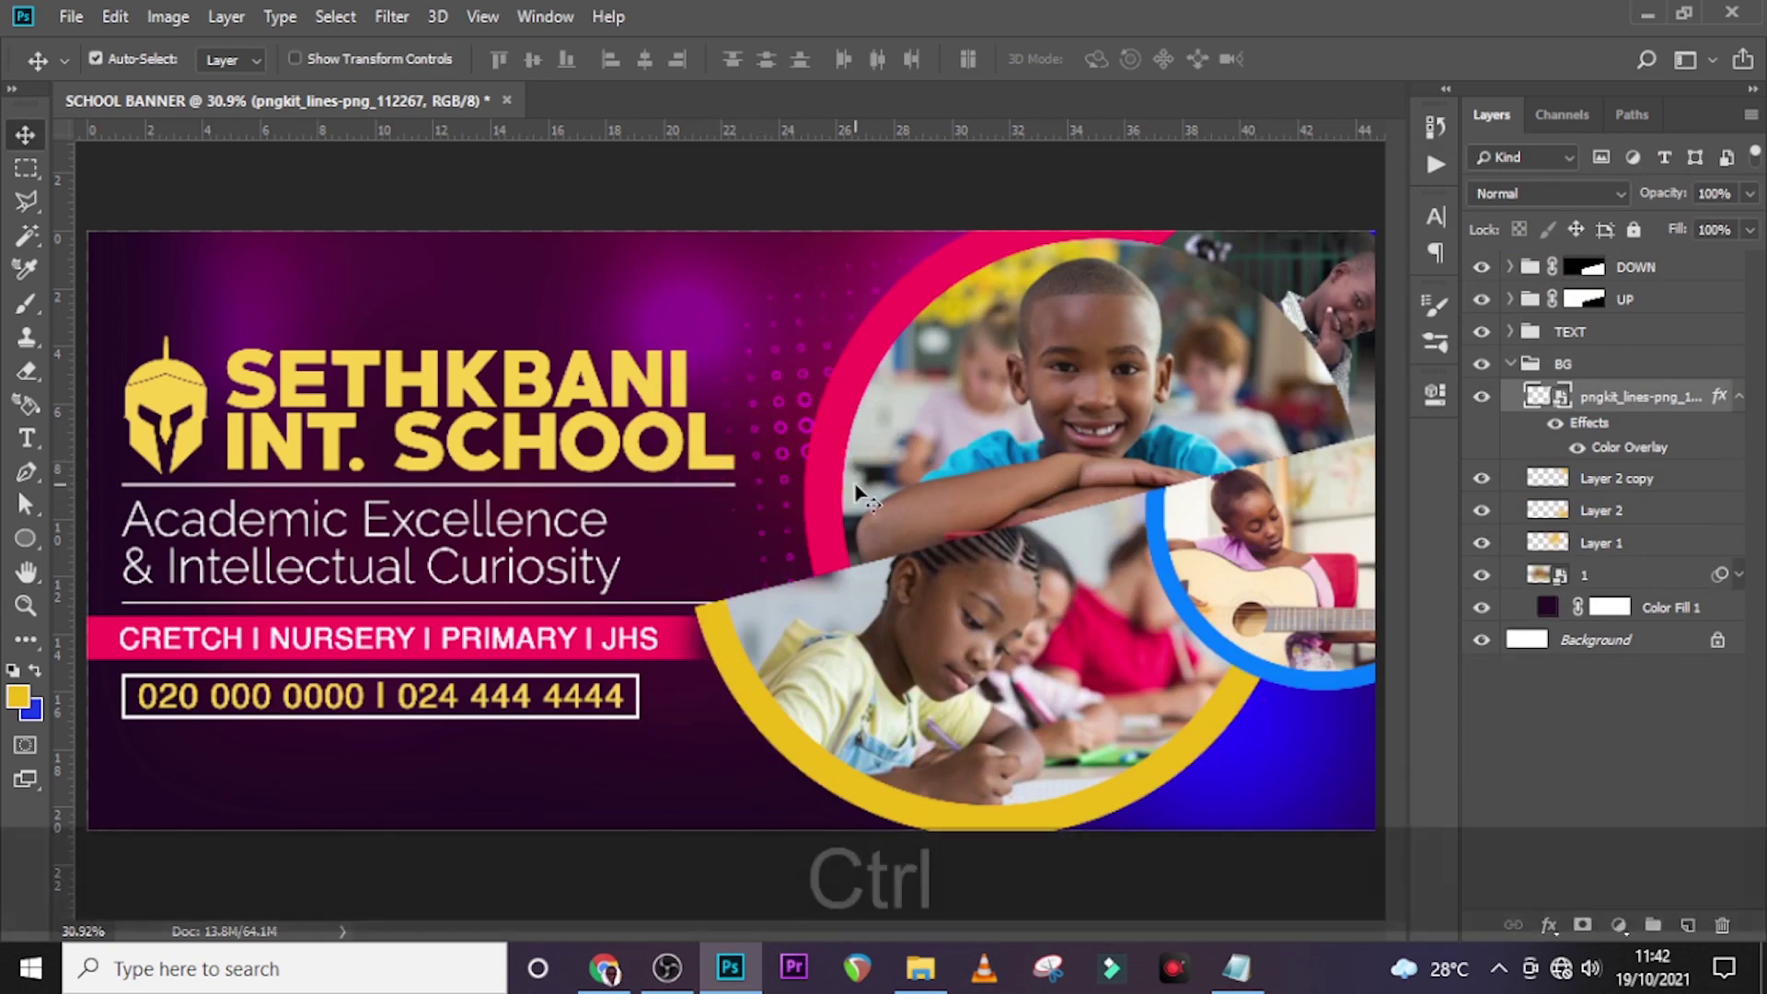
# Step: Duplicate the halftone layer and flip the copy both vertically and horizontally
pyautogui.hotkey('ctrl', 'j')
pyautogui.hotkey('ctrl', 't')
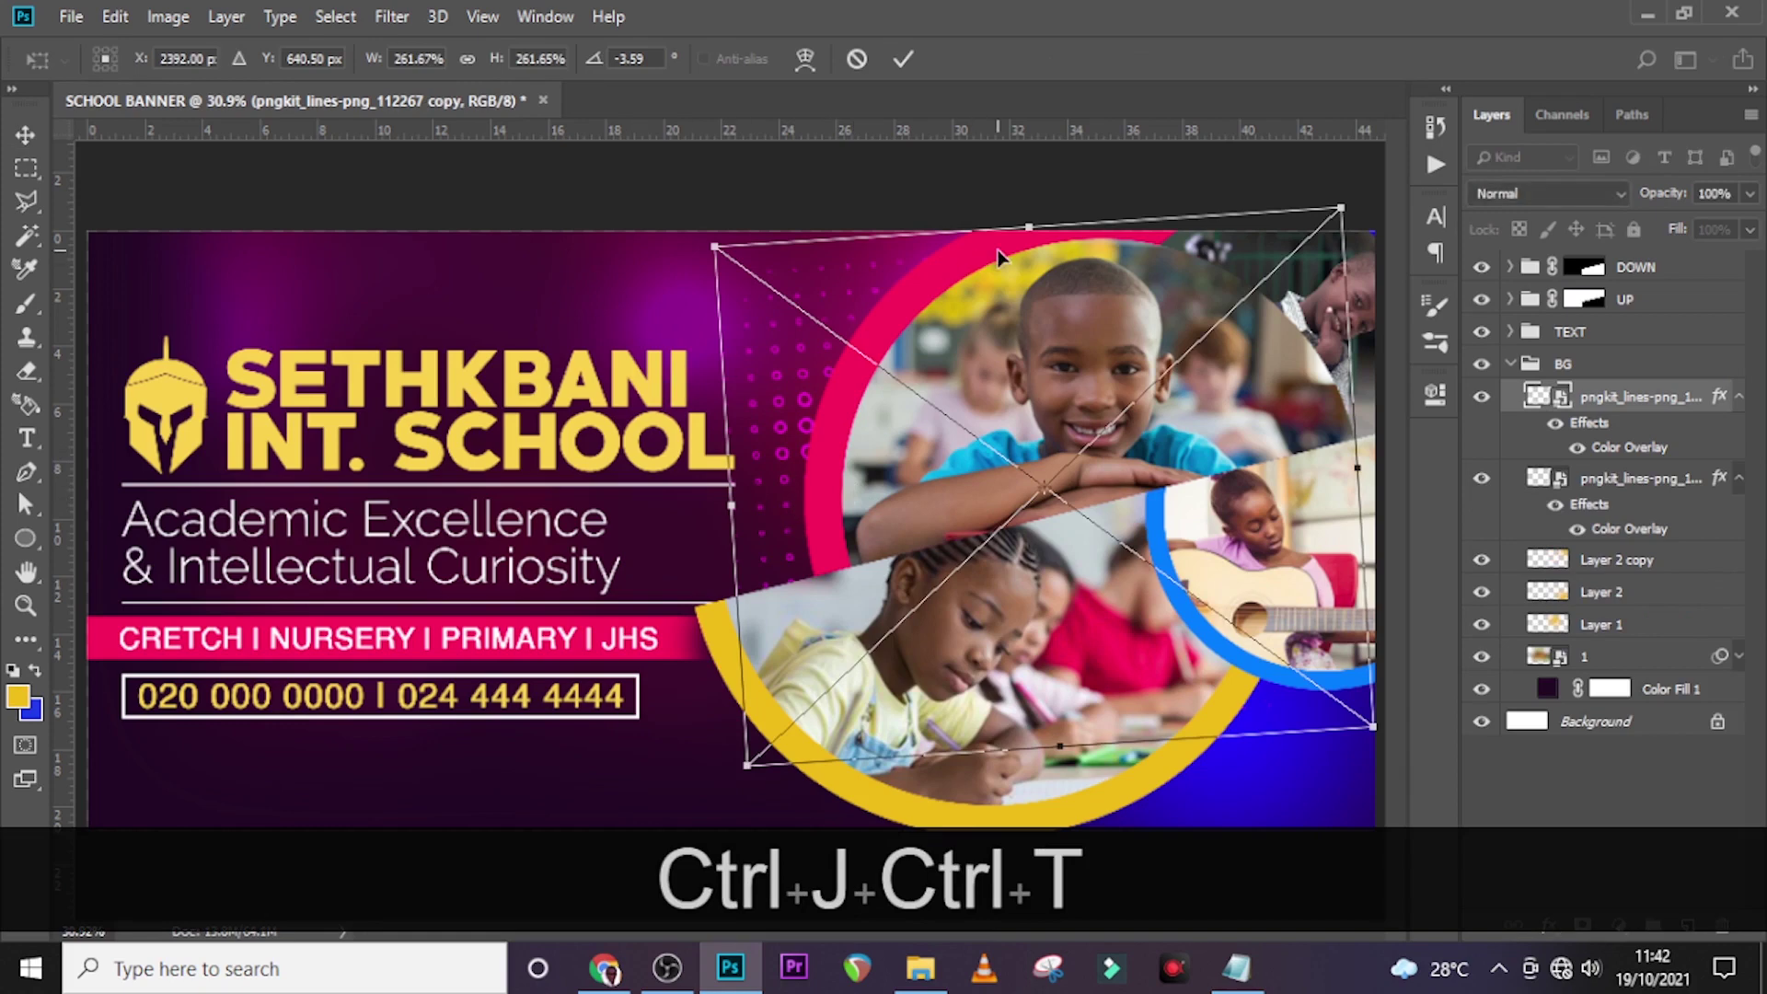
pyautogui.rightClick(1002, 258)
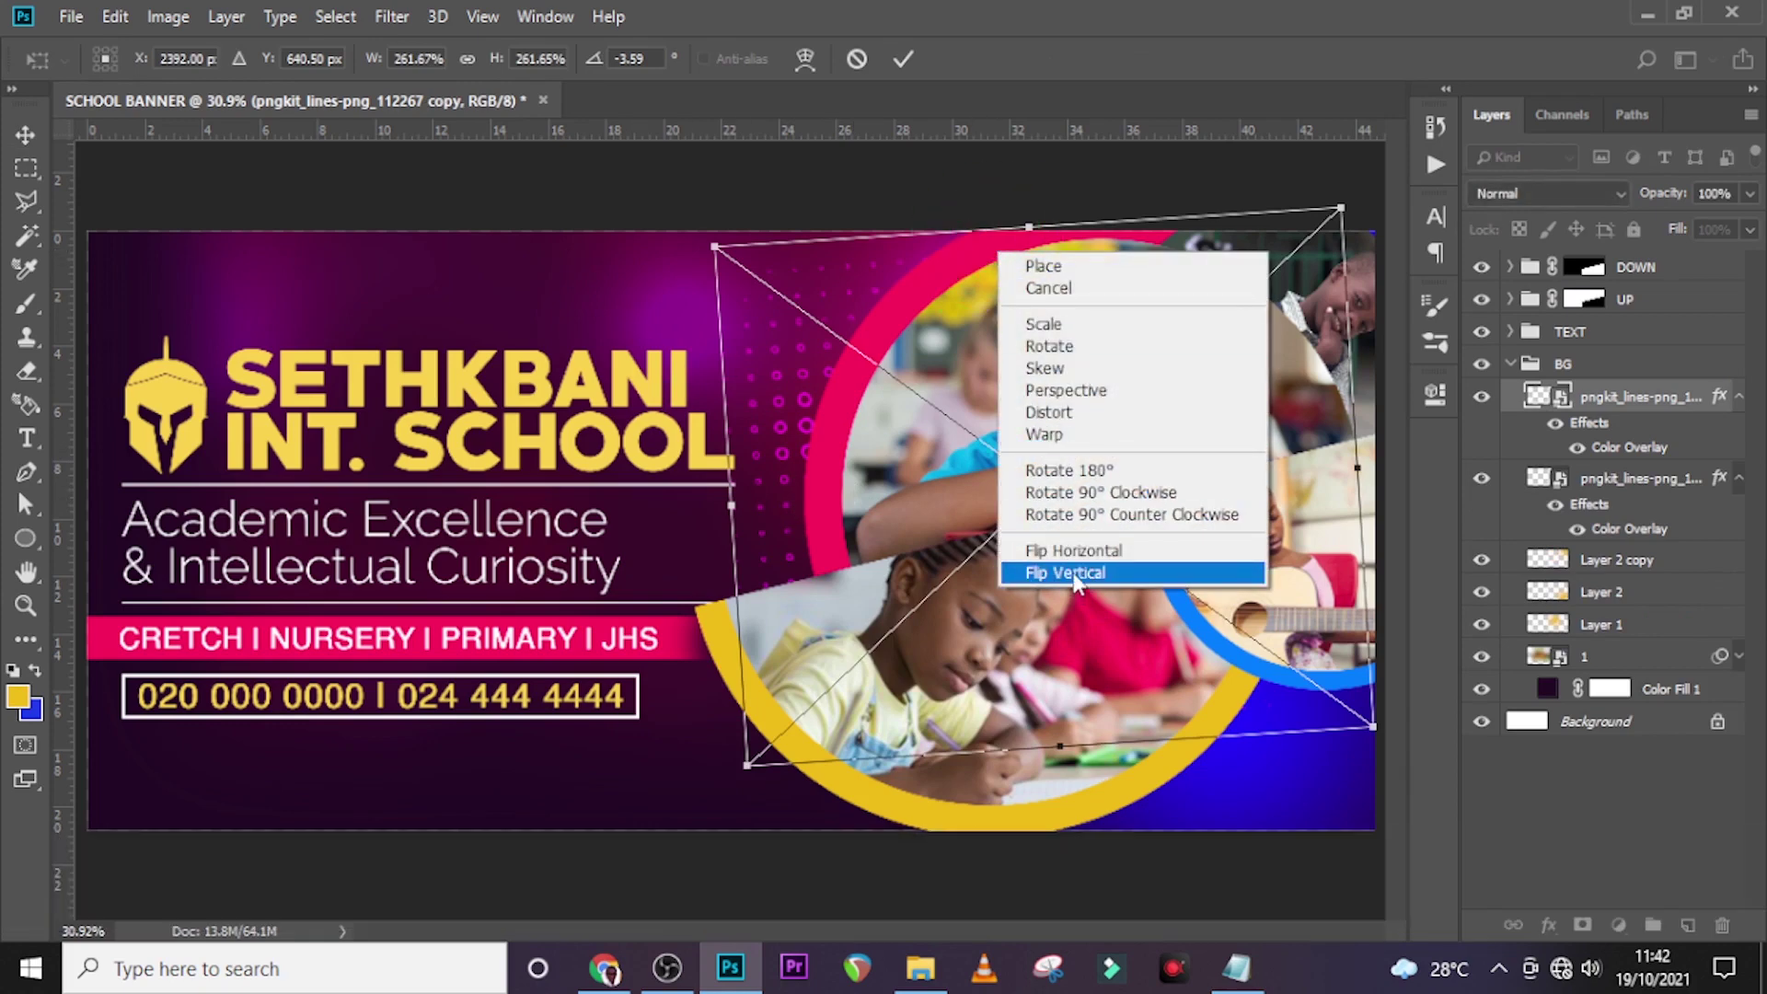
pyautogui.click(1075, 572)
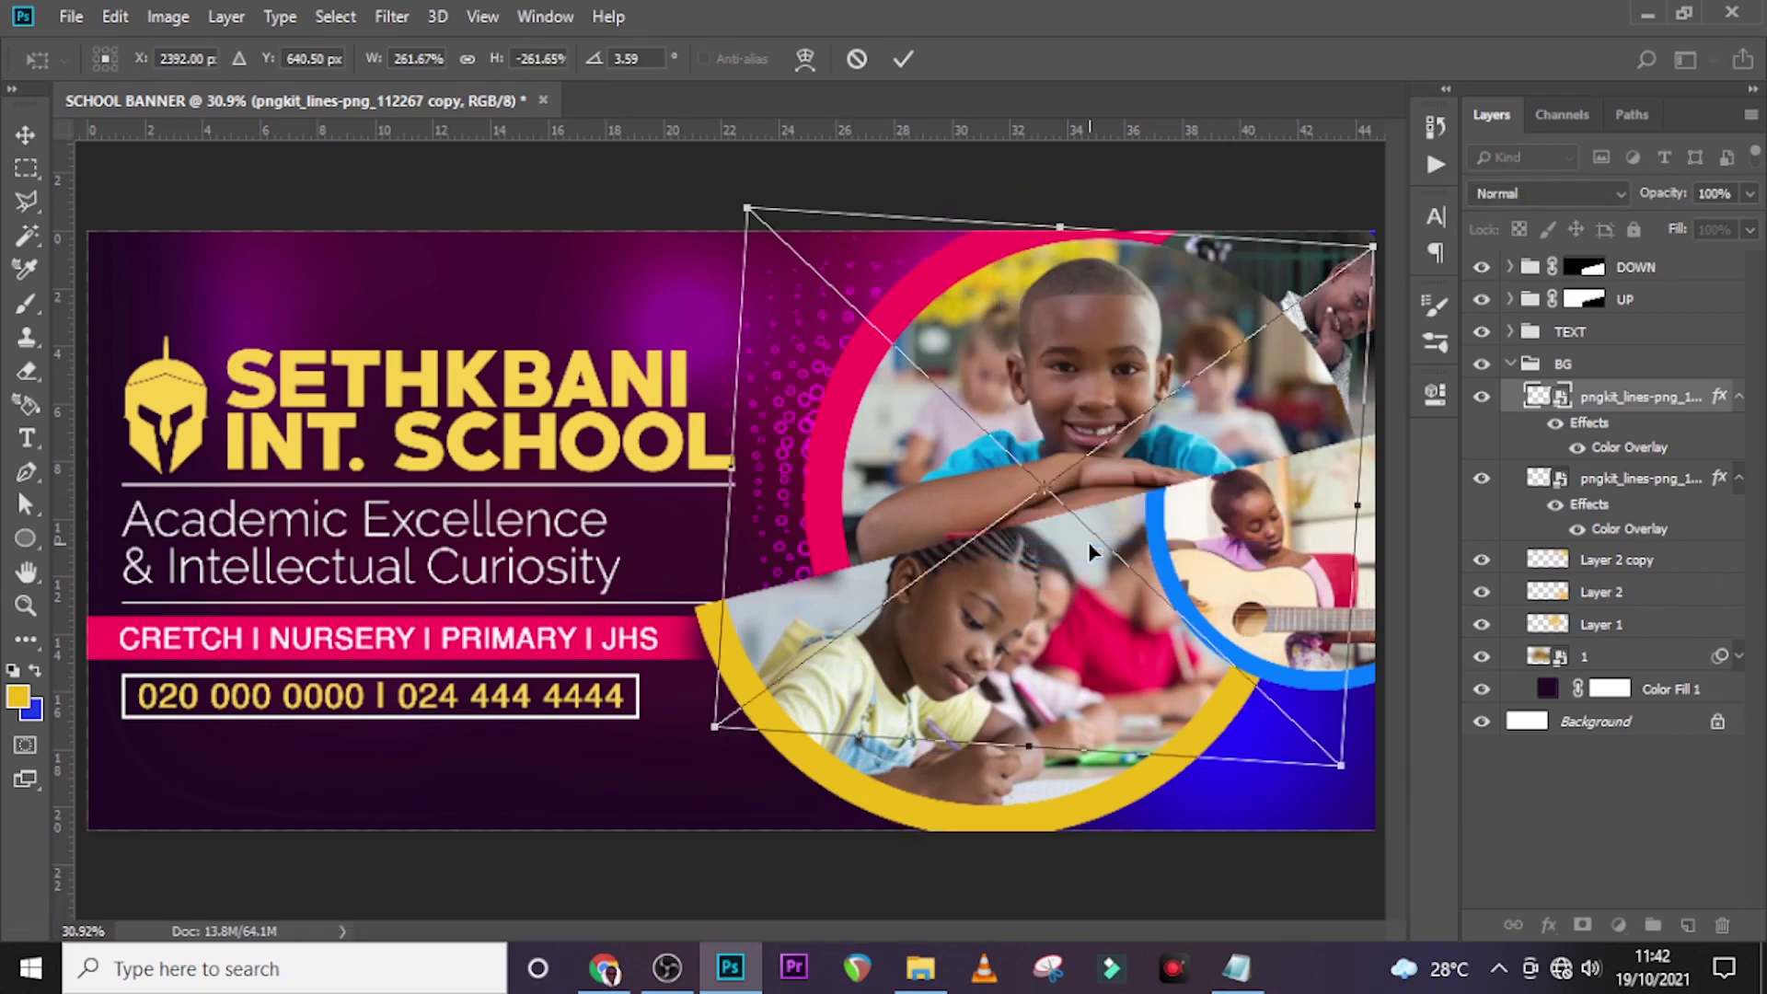
pyautogui.rightClick(1086, 361)
pyautogui.click(1148, 675)
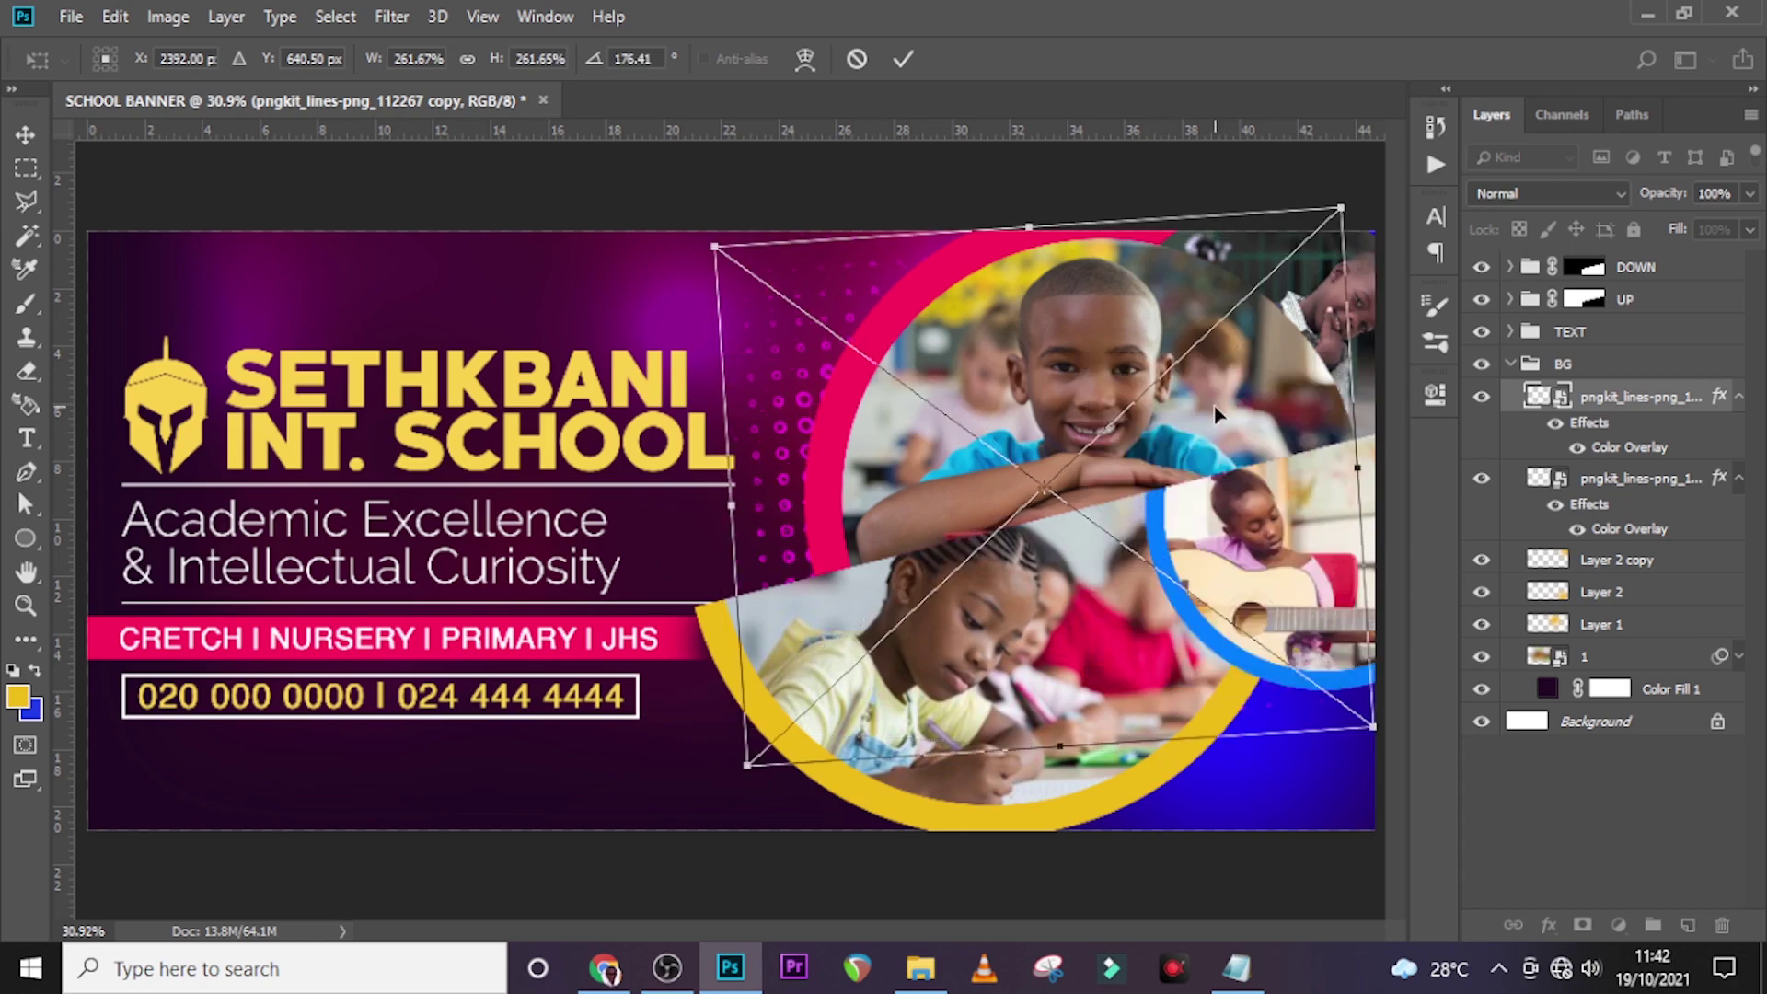
# Step: Rotate the halftone copy to -165.60° and position it so its dots cover the blue area below the guitar photo
pyautogui.moveTo(1182, 432); pyautogui.dragTo(1236, 551)
pyautogui.moveTo(759, 368); pyautogui.dragTo(767, 319)
pyautogui.moveTo(957, 537); pyautogui.dragTo(990, 463)
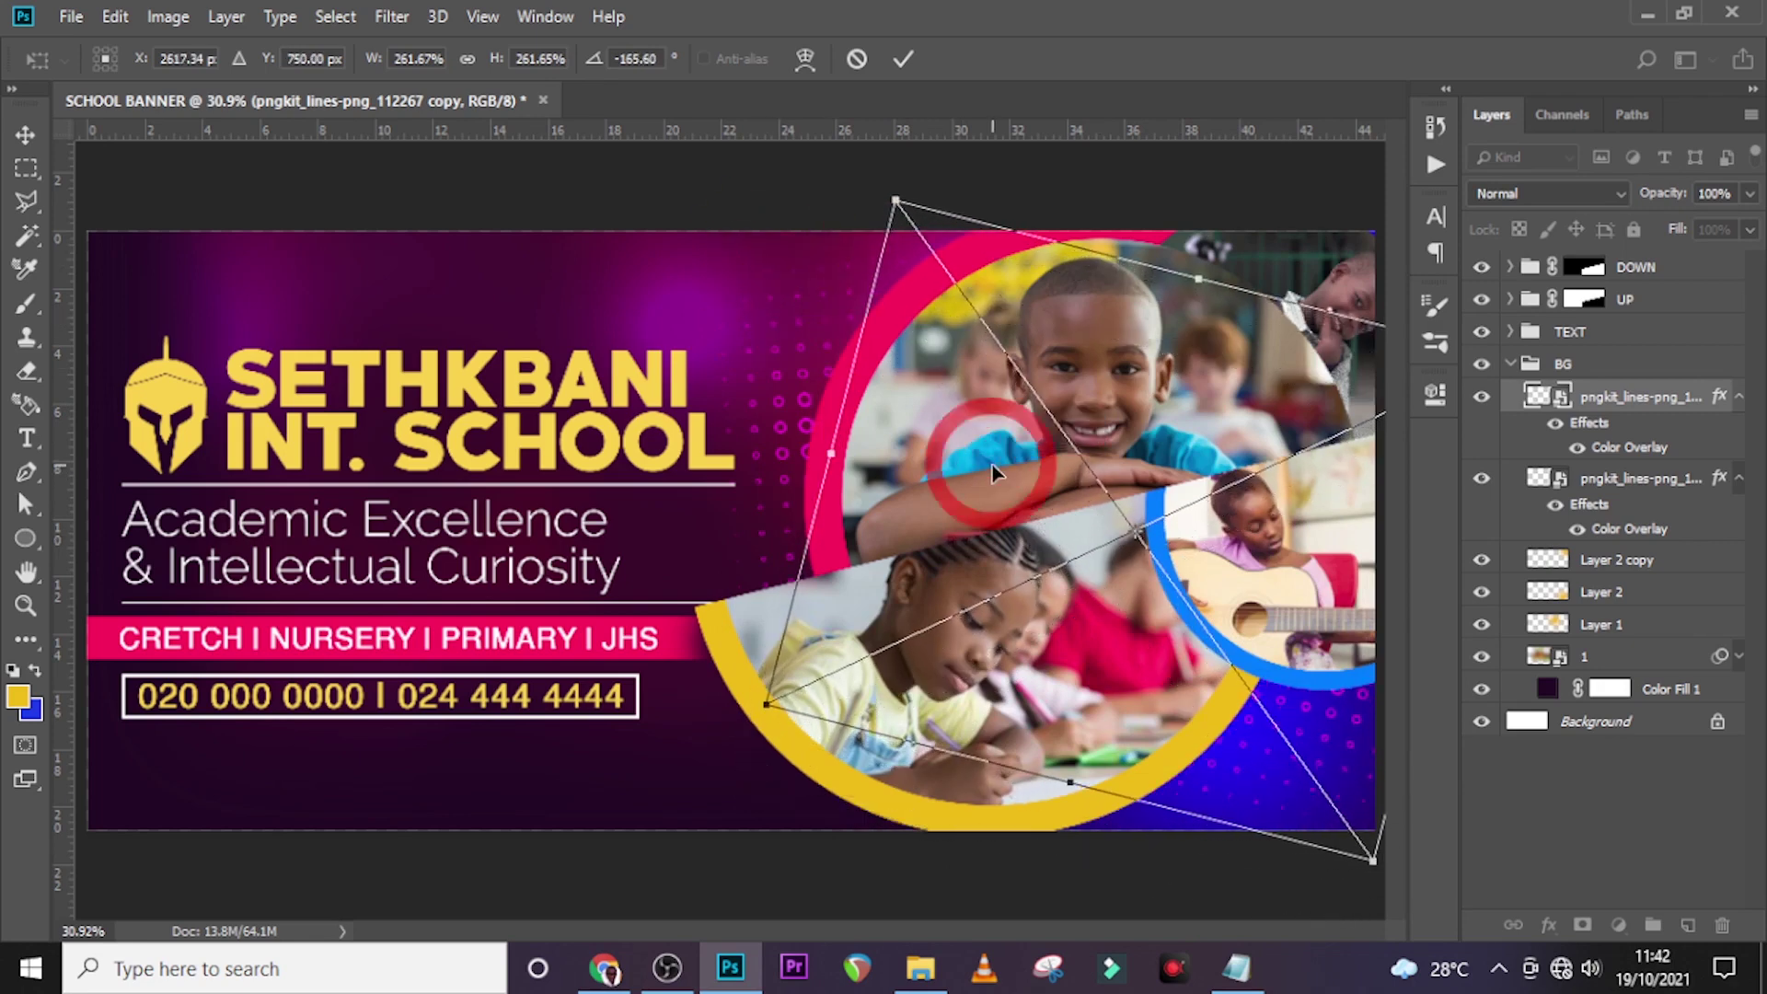
pyautogui.moveTo(1157, 566); pyautogui.dragTo(1130, 576)
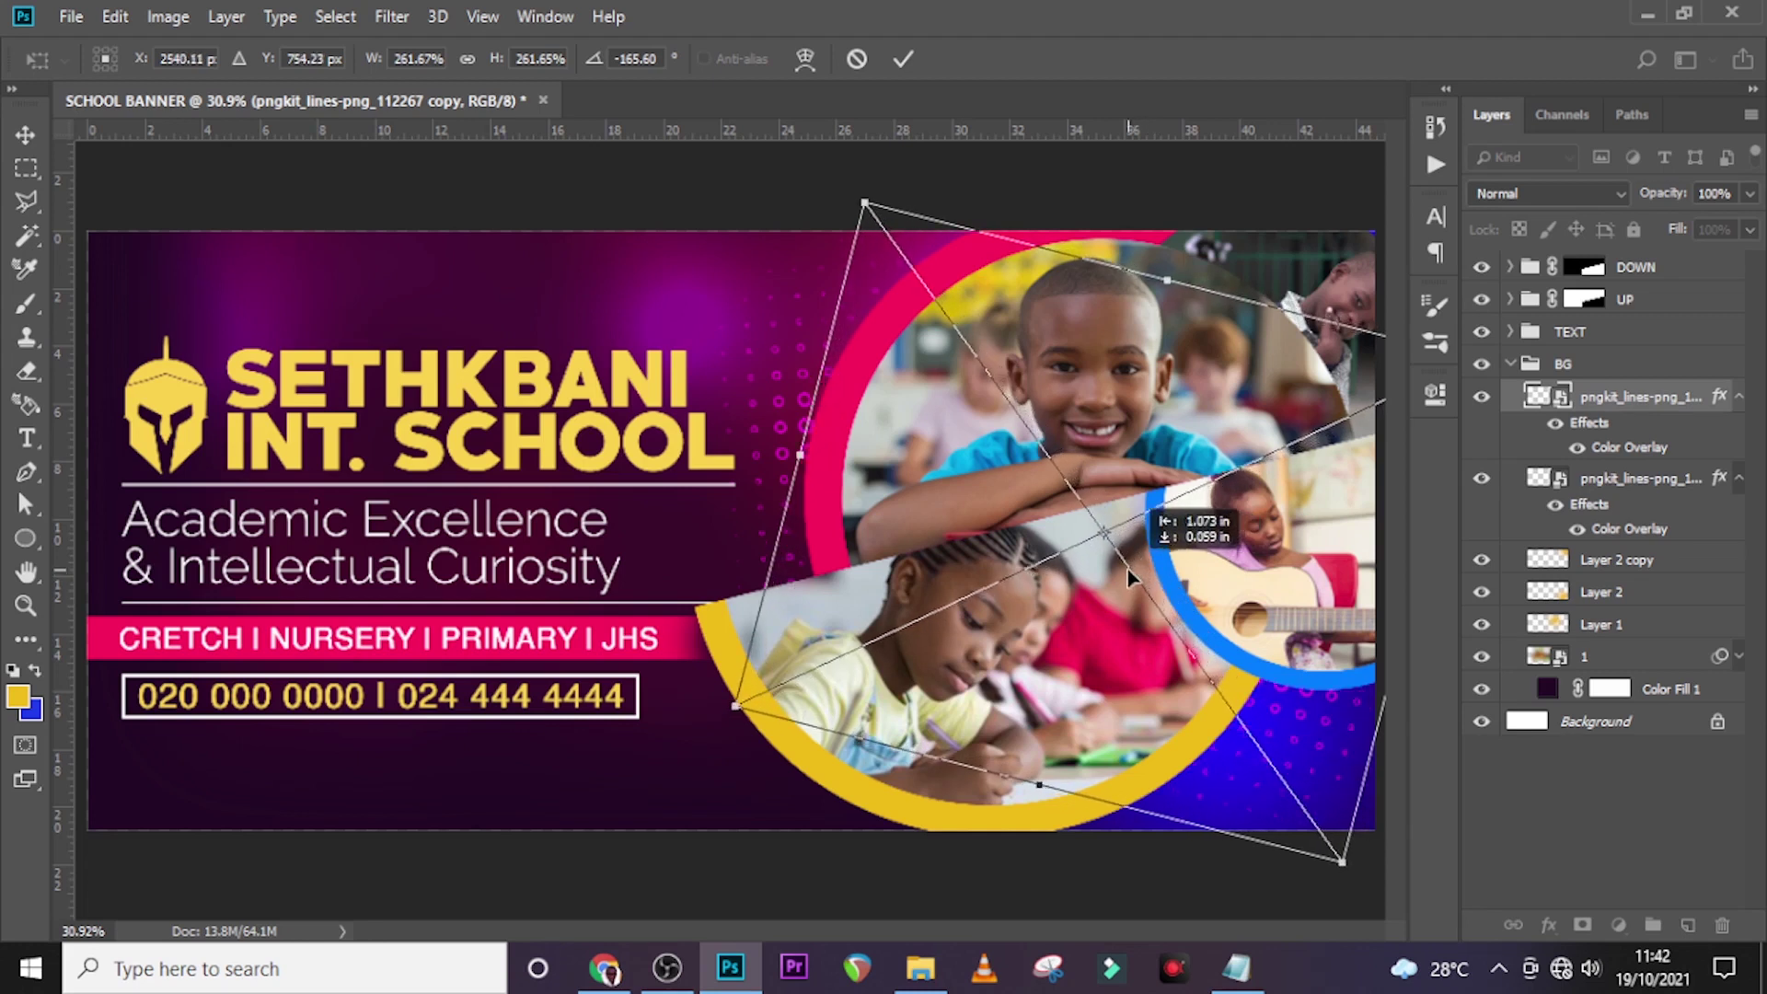
pyautogui.press('Return')
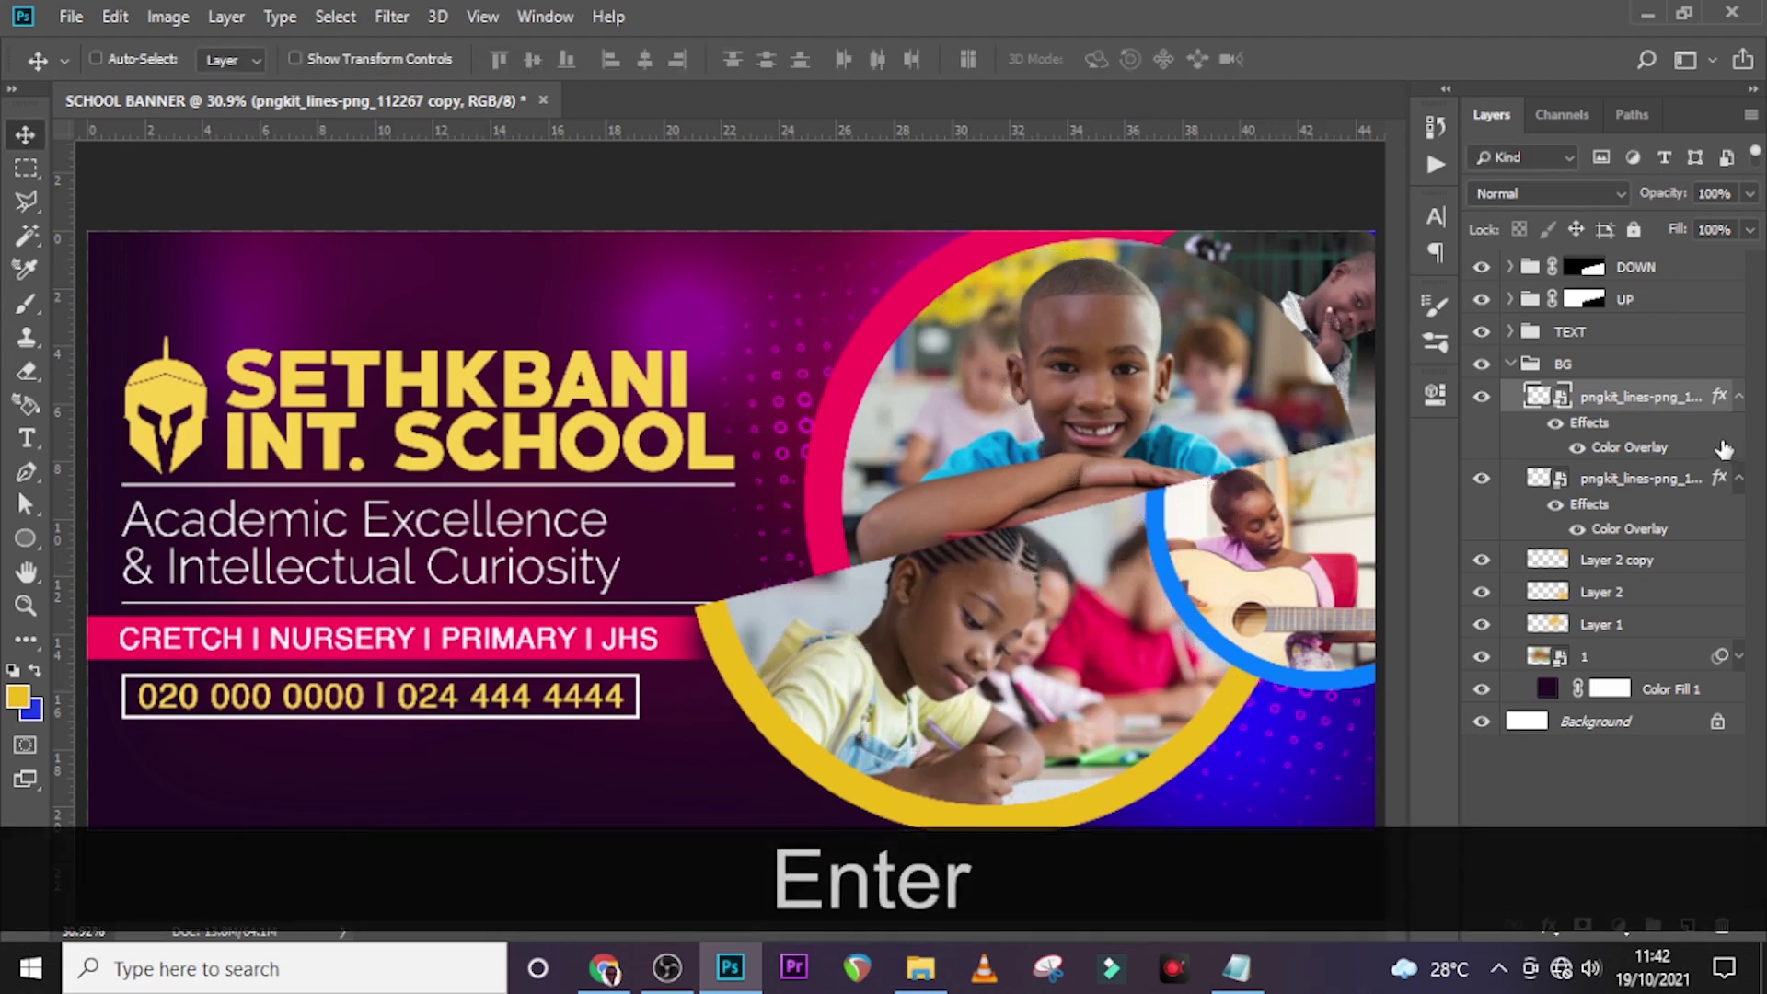